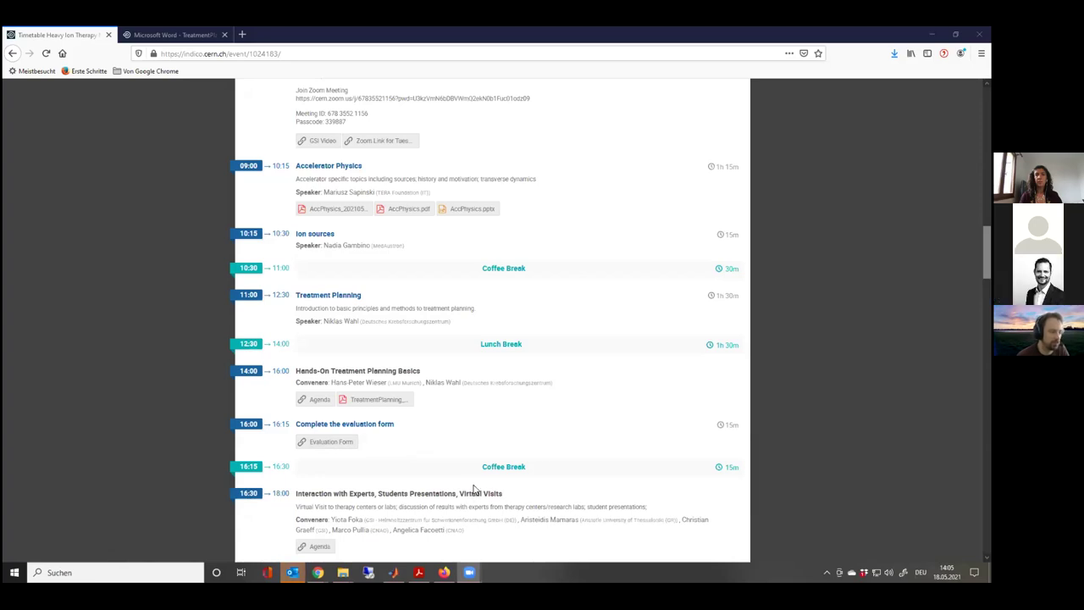
Switch to Acrobat Reader and read through the tasks on both pages of TreatmentPlanning_Session_Tuesday.pdf
click(419, 572)
double_click(532, 146)
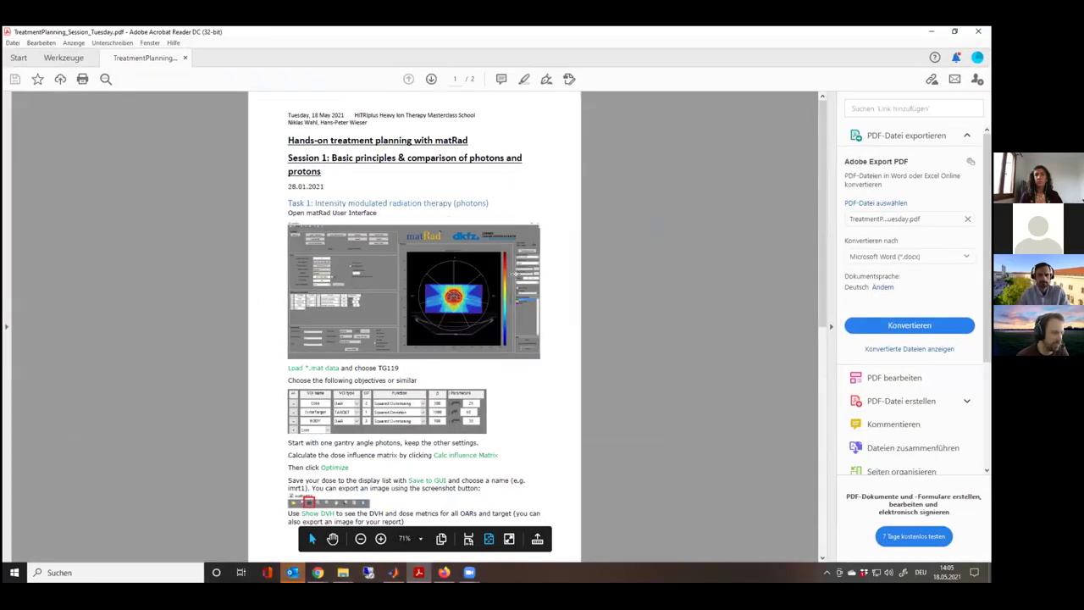
scroll(514, 272, down, 3)
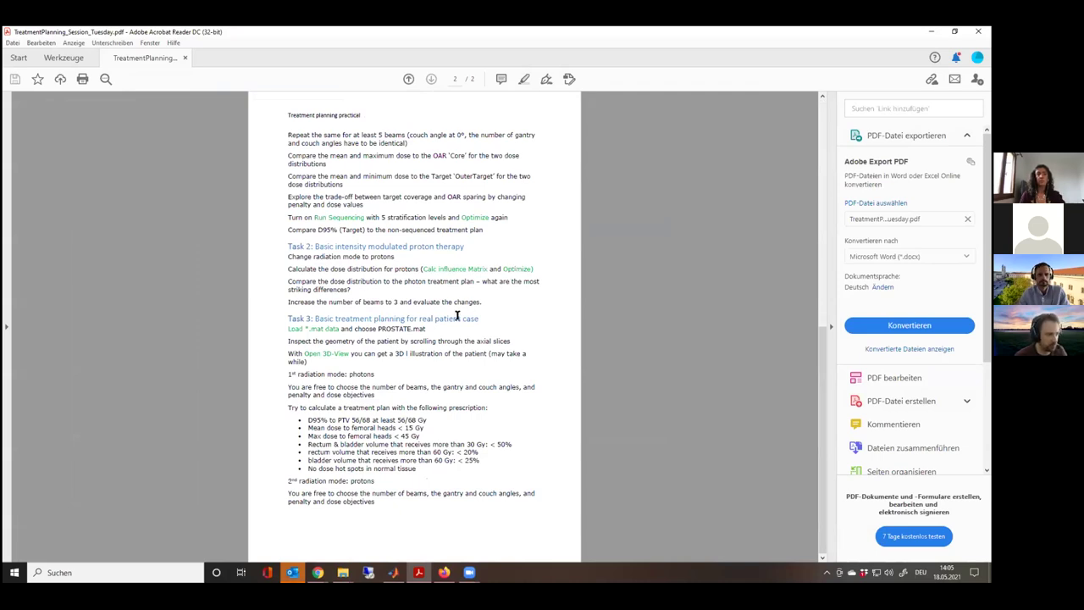
scroll(457, 315, up, 3)
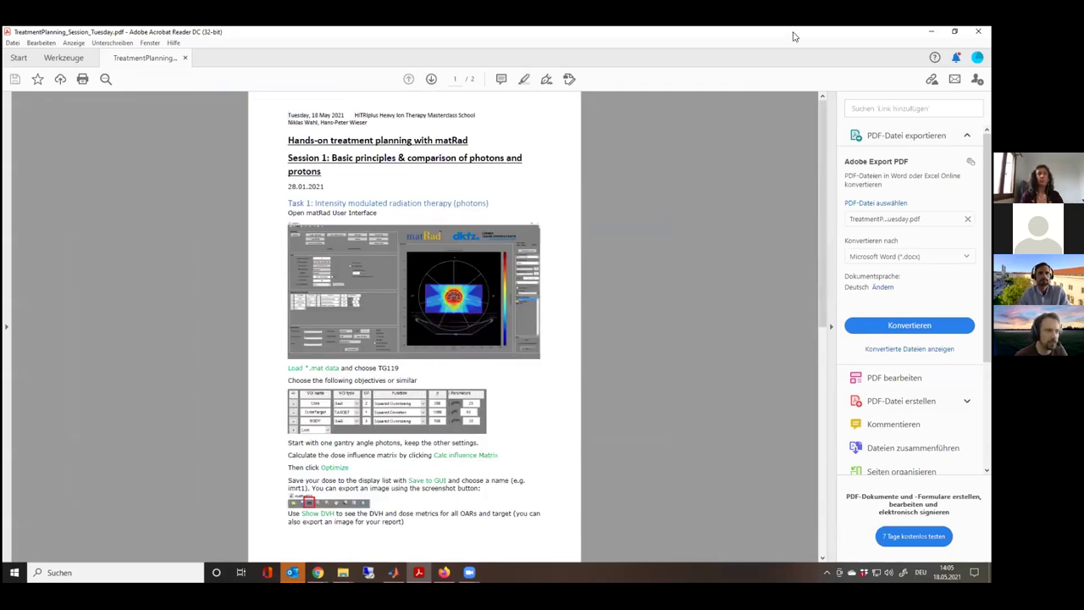
key(alt+Tab)
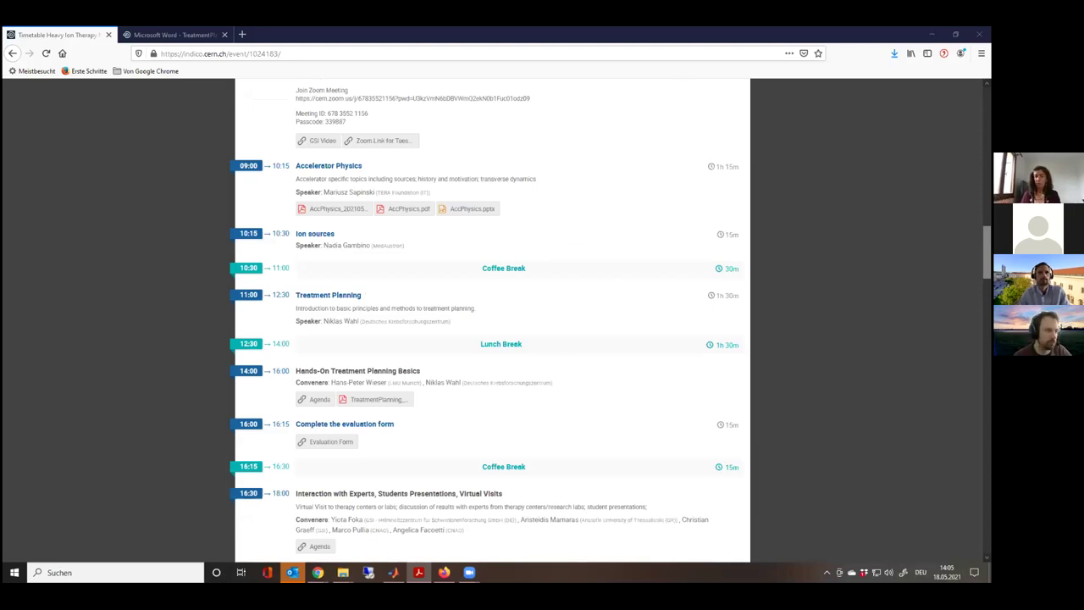
key(alt+Tab)
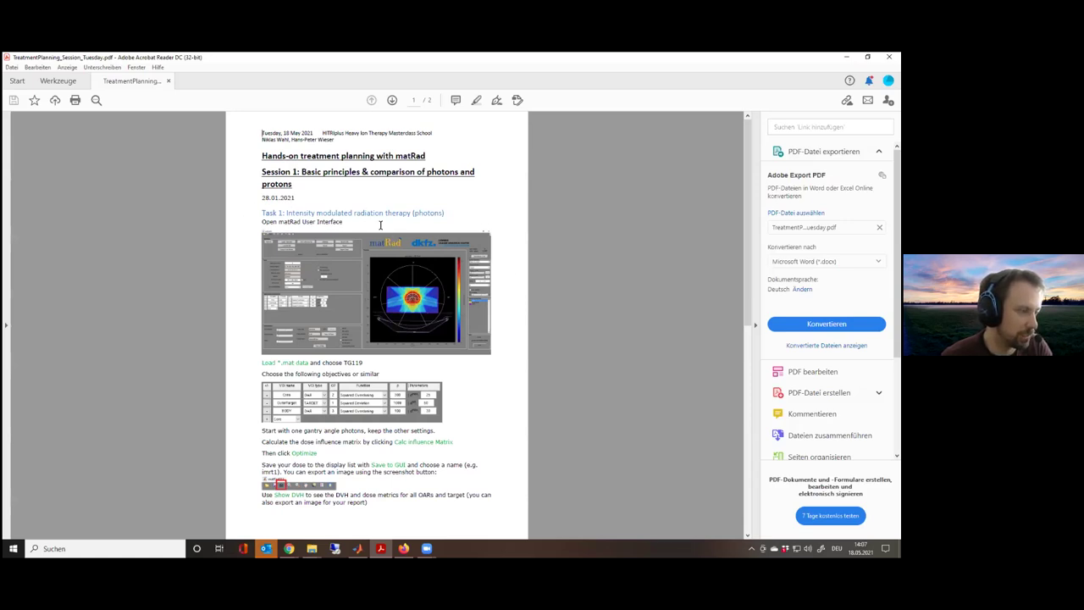
scroll(380, 224, down, 3)
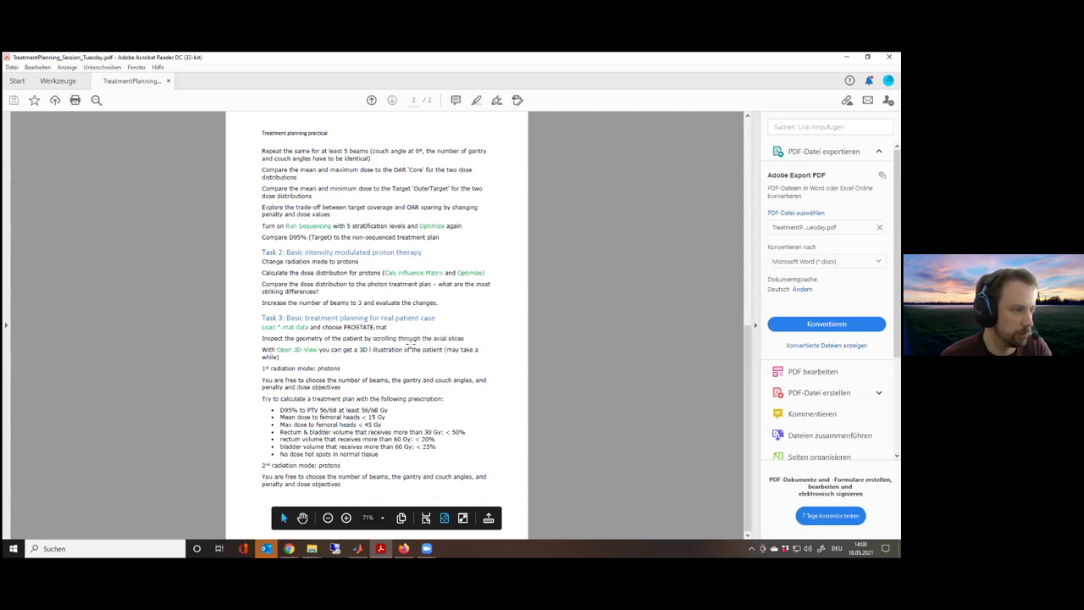
scroll(412, 340, up, 5)
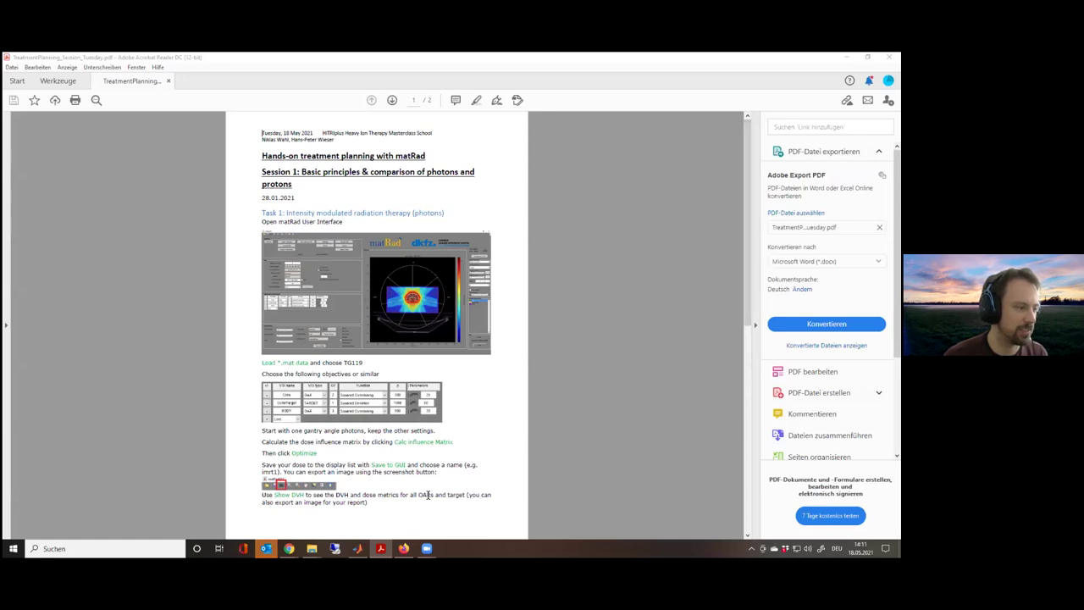
Switch to Firefox, revisit the matRad v2.10.1 release page on GitHub, and return to the Indico timetable
key(alt+Tab)
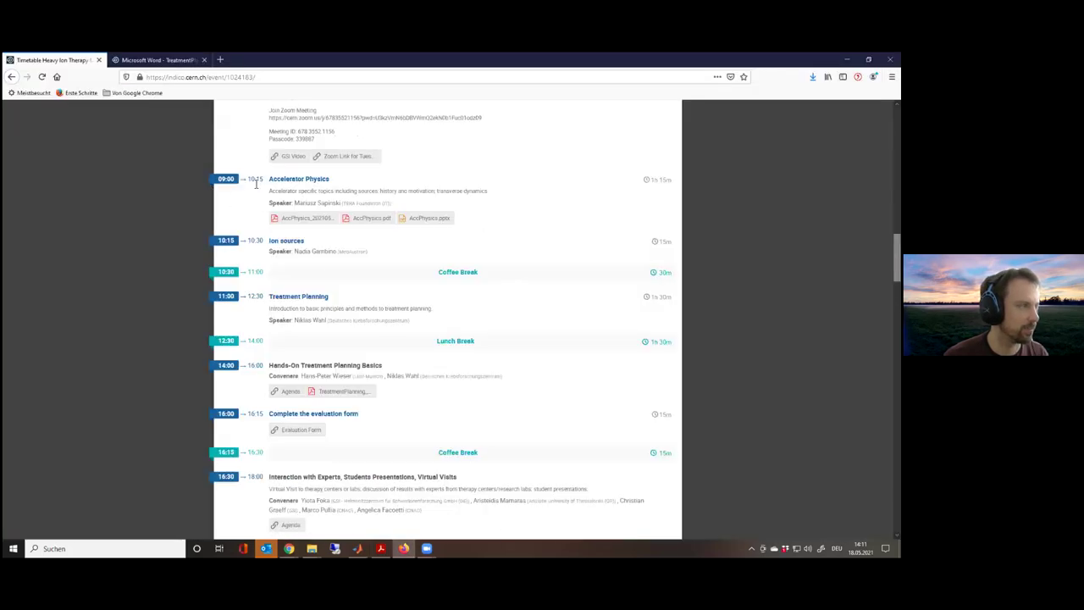
click(12, 77)
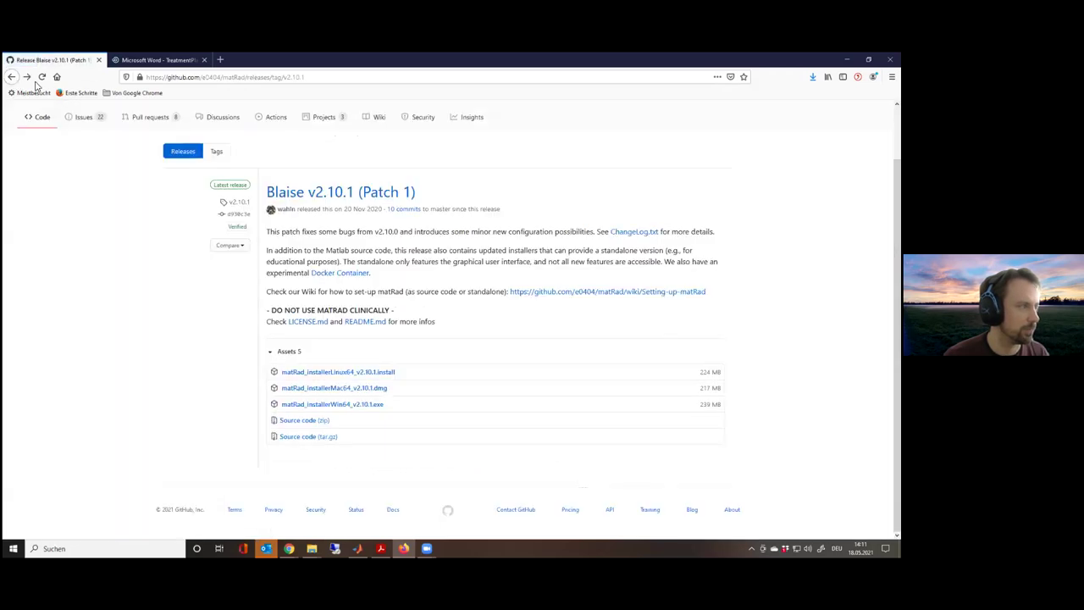
click(319, 77)
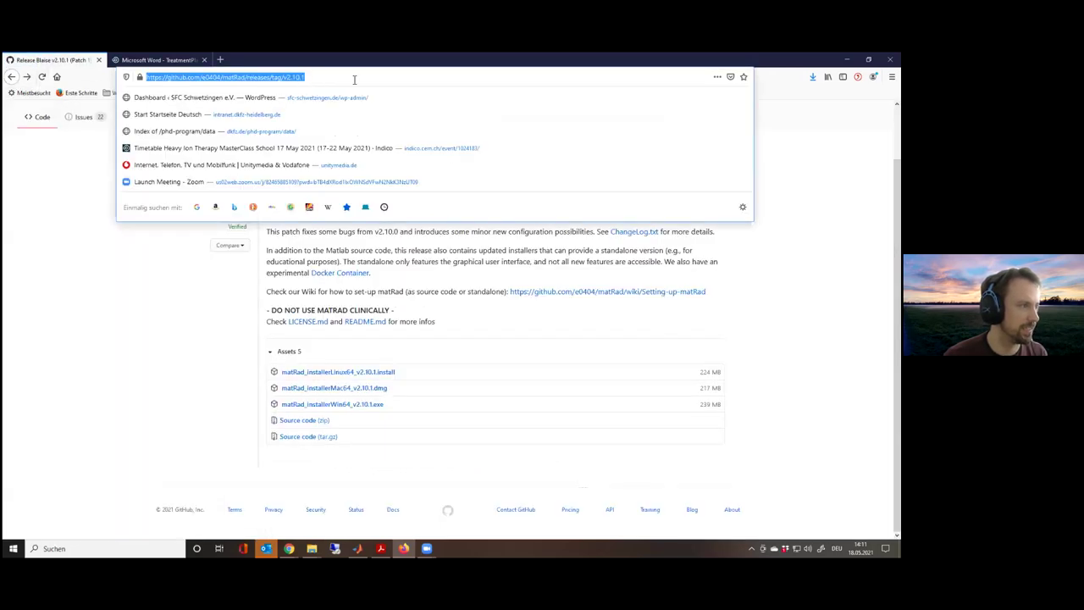
click(27, 77)
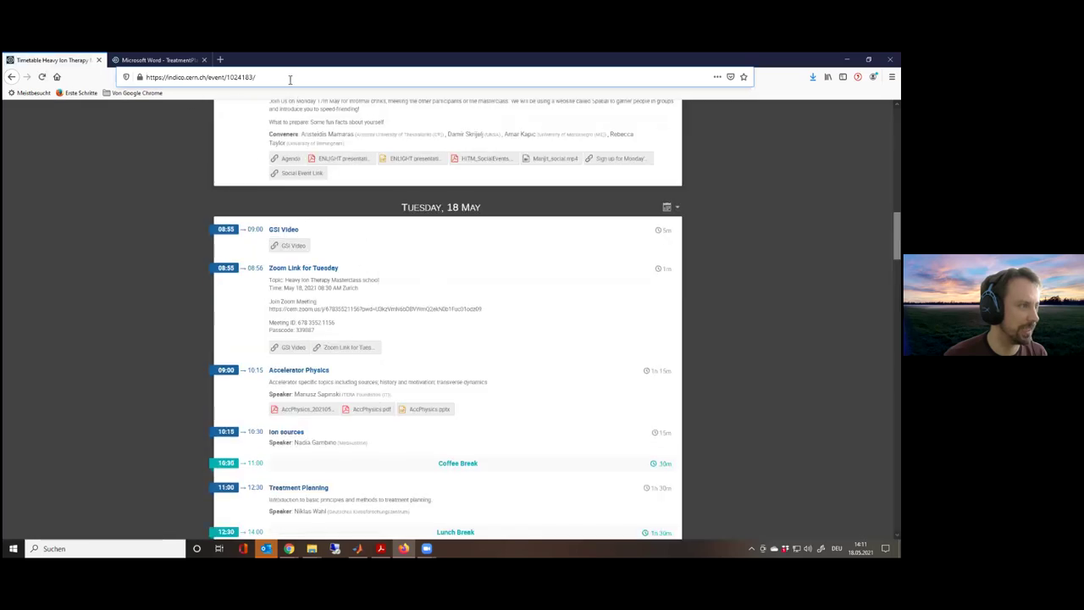
Look through the Tuesday, 18 May timetable entries around the Hands-On Treatment Planning Basics session
click(289, 79)
click(458, 331)
scroll(465, 331, down, 1)
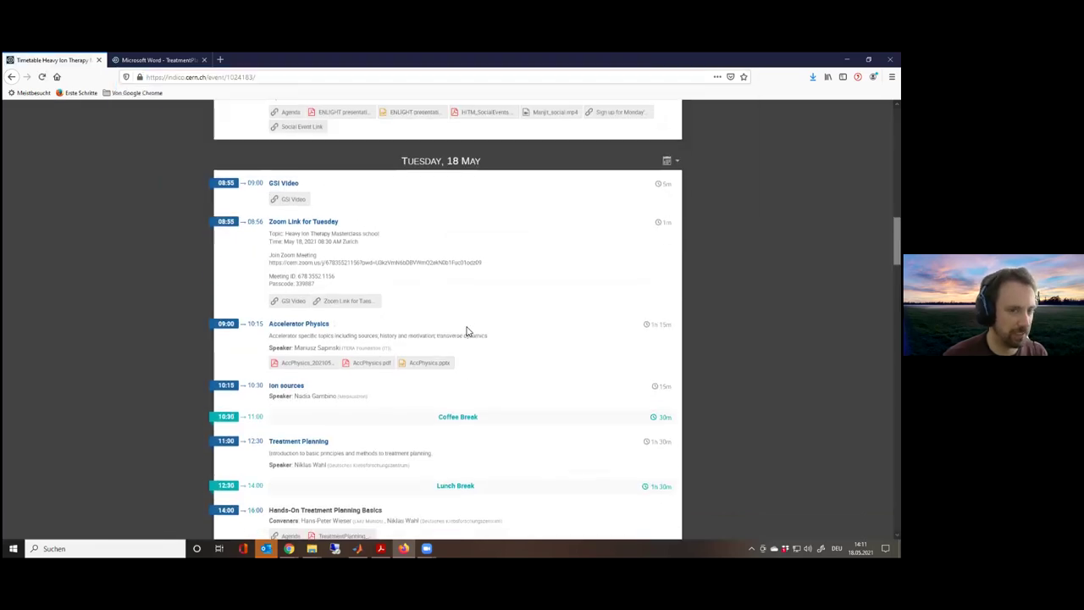
scroll(489, 308, down, 1)
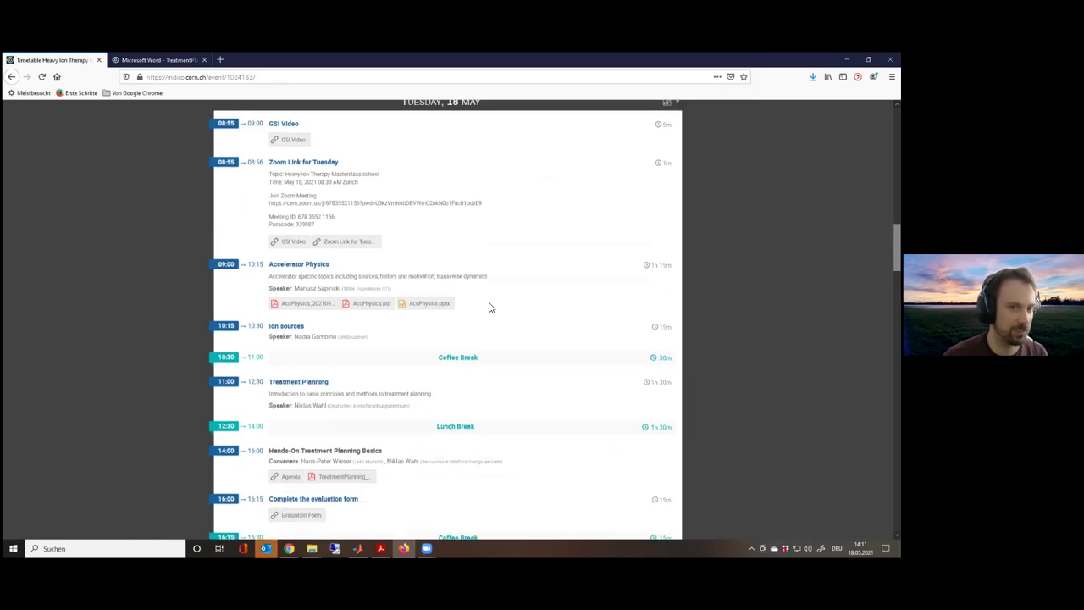
scroll(489, 305, down, 1)
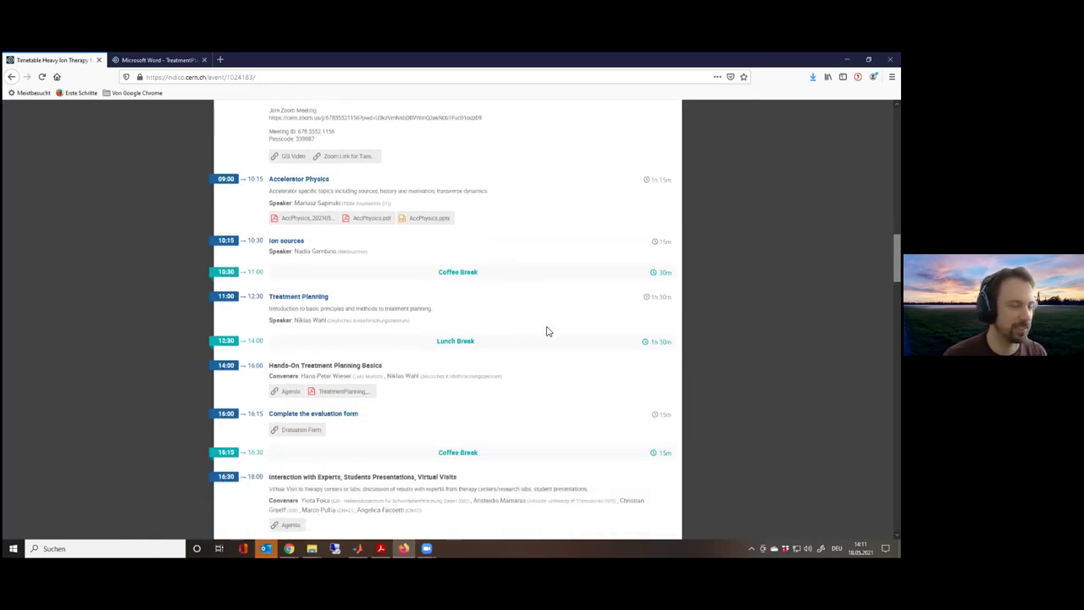
scroll(543, 330, down, 3)
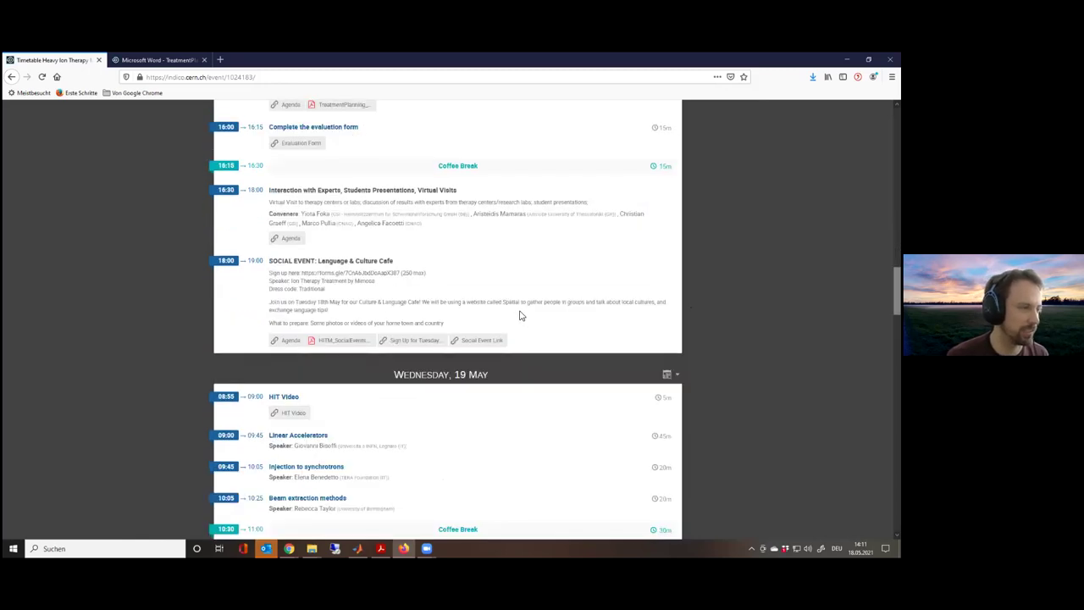
scroll(518, 313, down, 2)
scroll(519, 314, up, 4)
scroll(519, 319, up, 2)
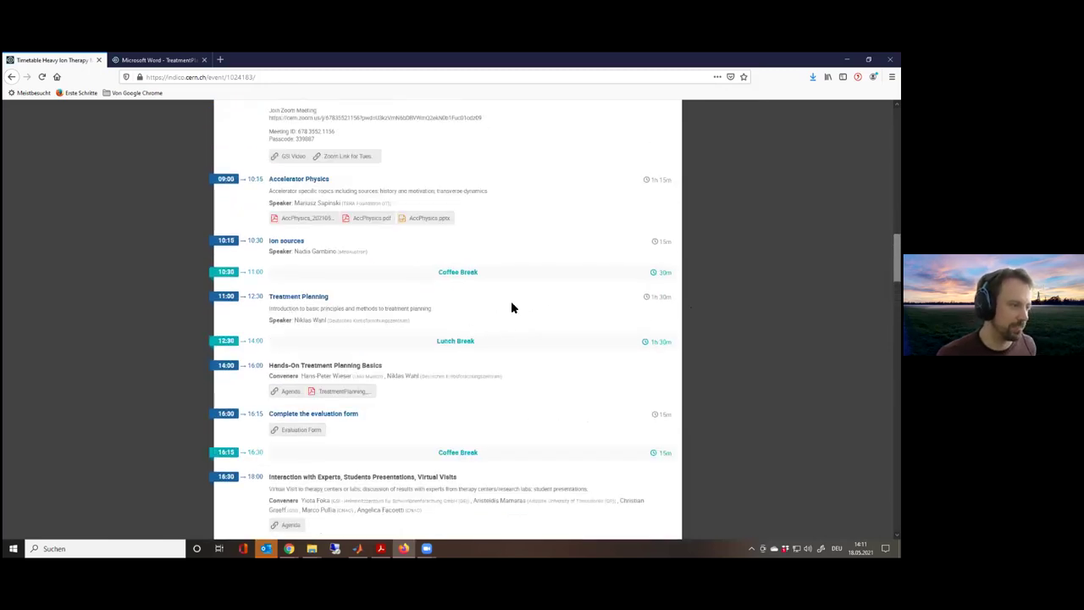
scroll(487, 322, down, 1)
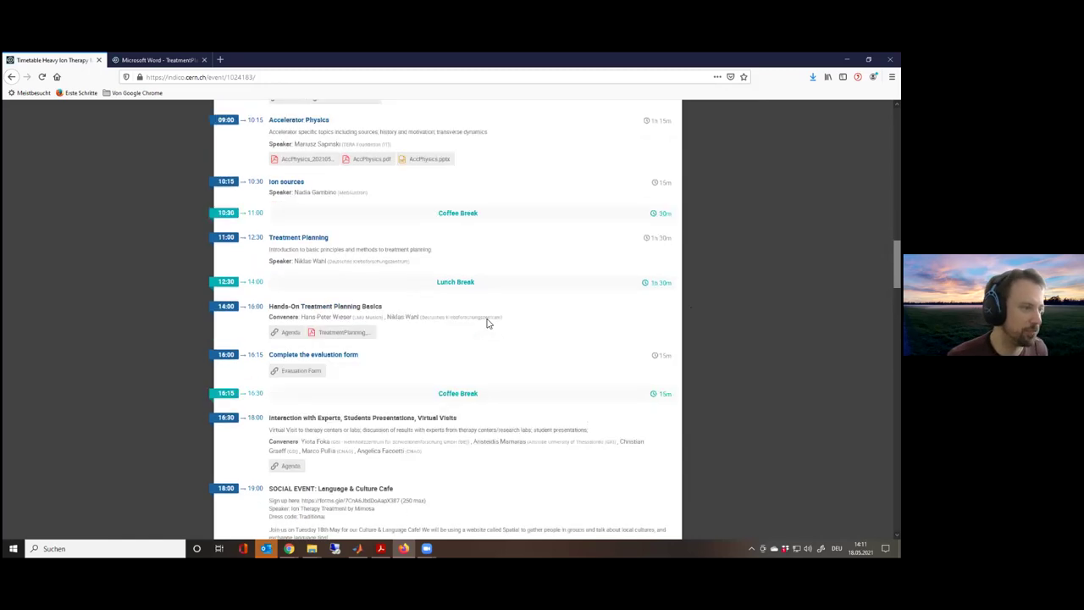
scroll(486, 322, down, 1)
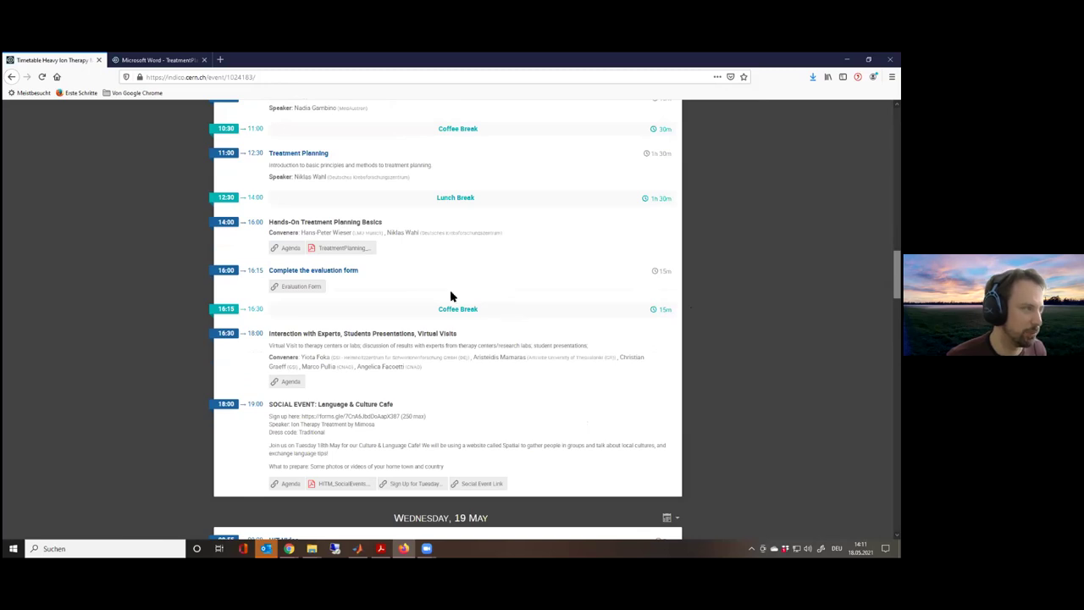
Switch to MATLAB and check the full path of the current matRadClean folder
mouse_move(357, 549)
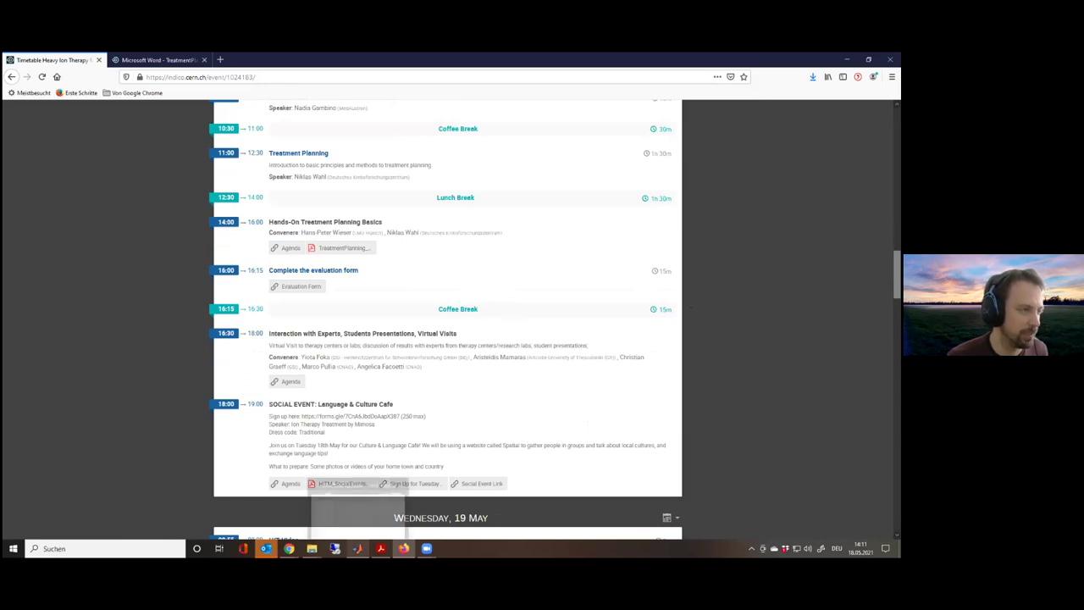
click(357, 504)
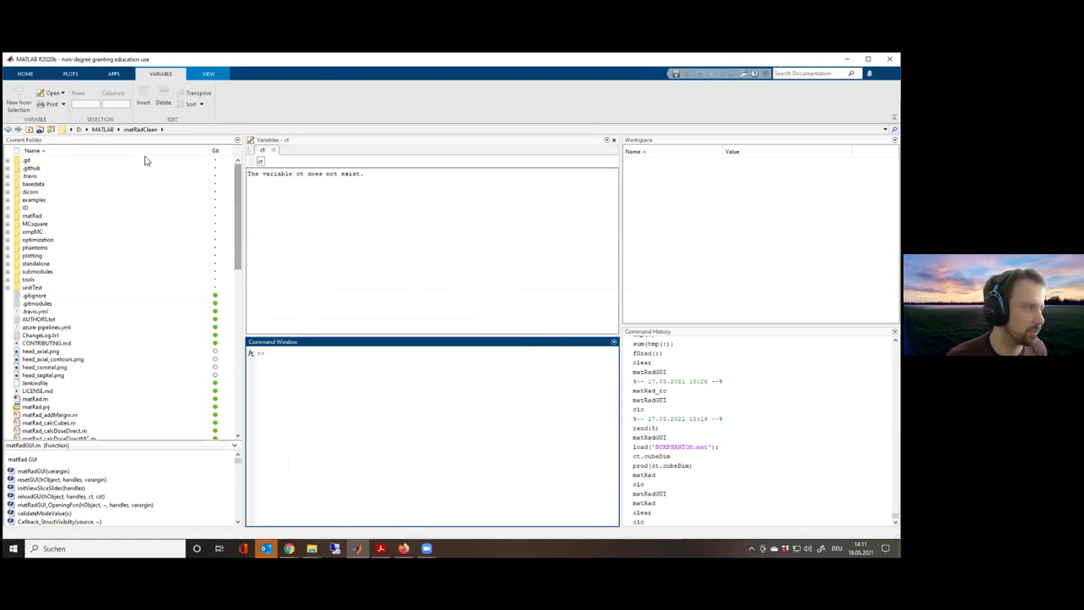
click(210, 129)
click(297, 129)
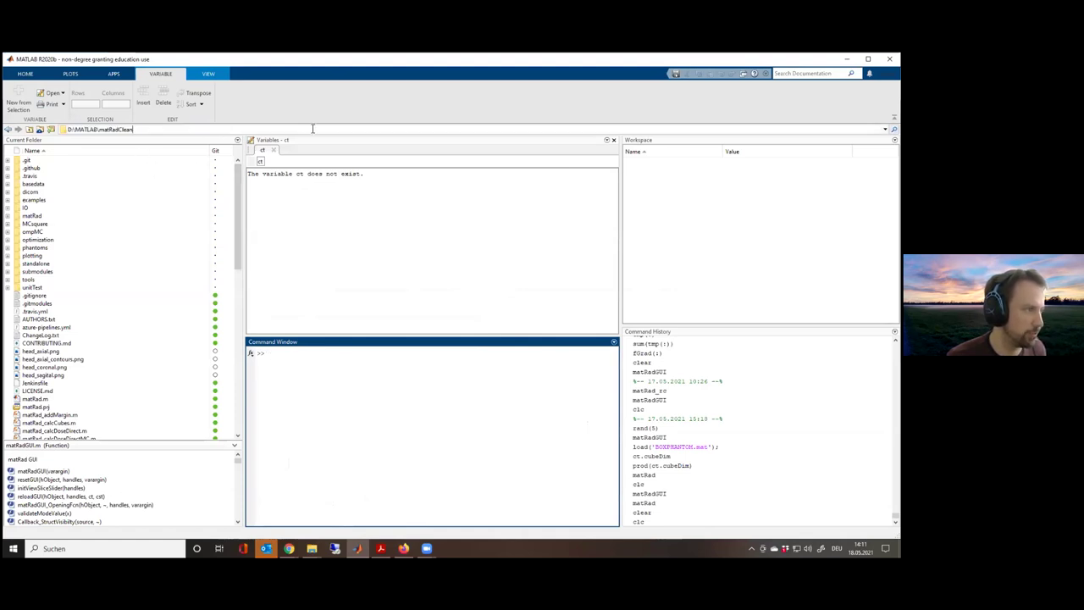
triple_click(172, 129)
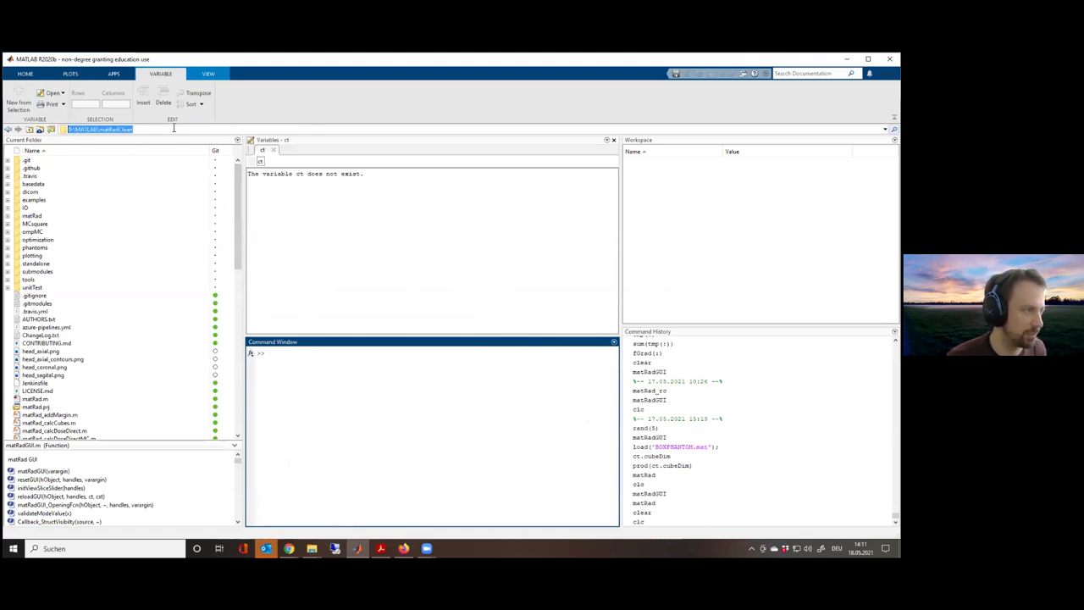
click(440, 446)
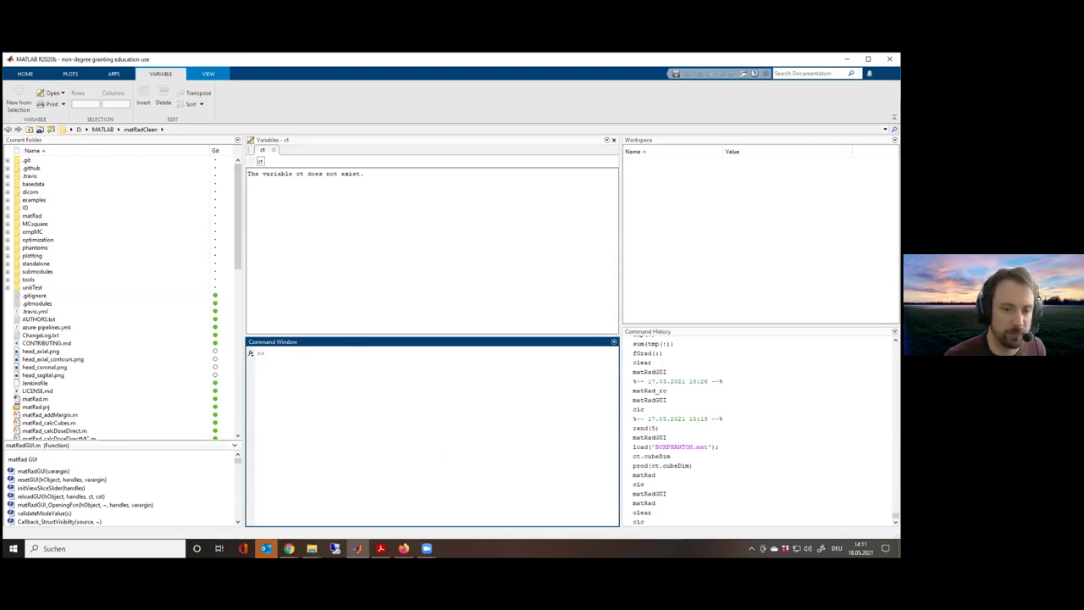
Switch to File Explorer and view the matRad application folder containing the standalone matRad.exe
key(alt+Tab)
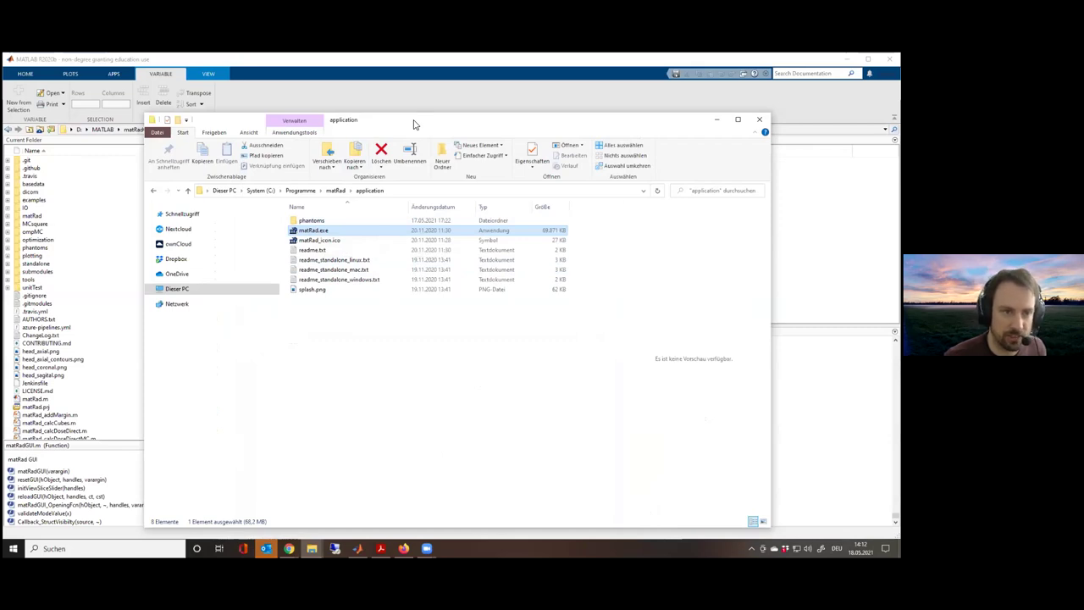
drag(414, 124, 375, 120)
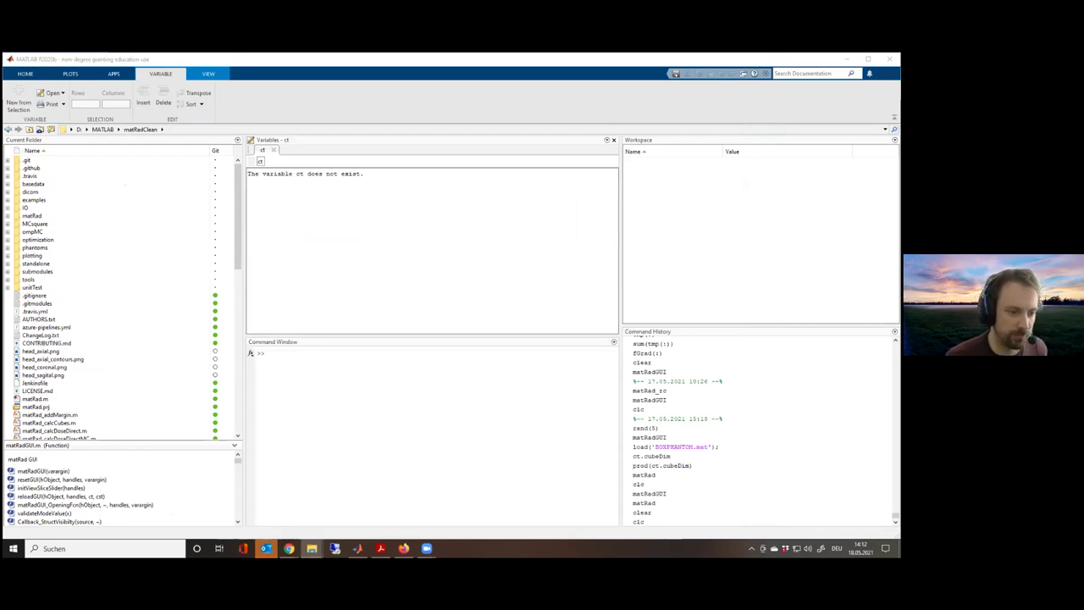
Switch back to MATLAB and enter the command matRadGUI at the prompt
click(338, 377)
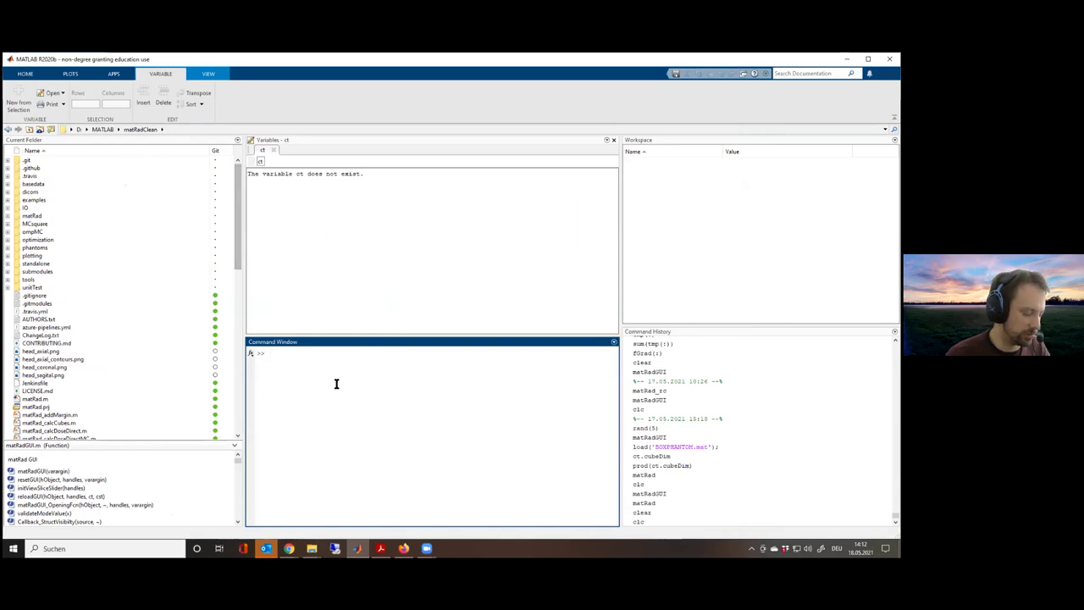
text(matRadGUI)
drag(307, 351, 222, 351)
click(363, 375)
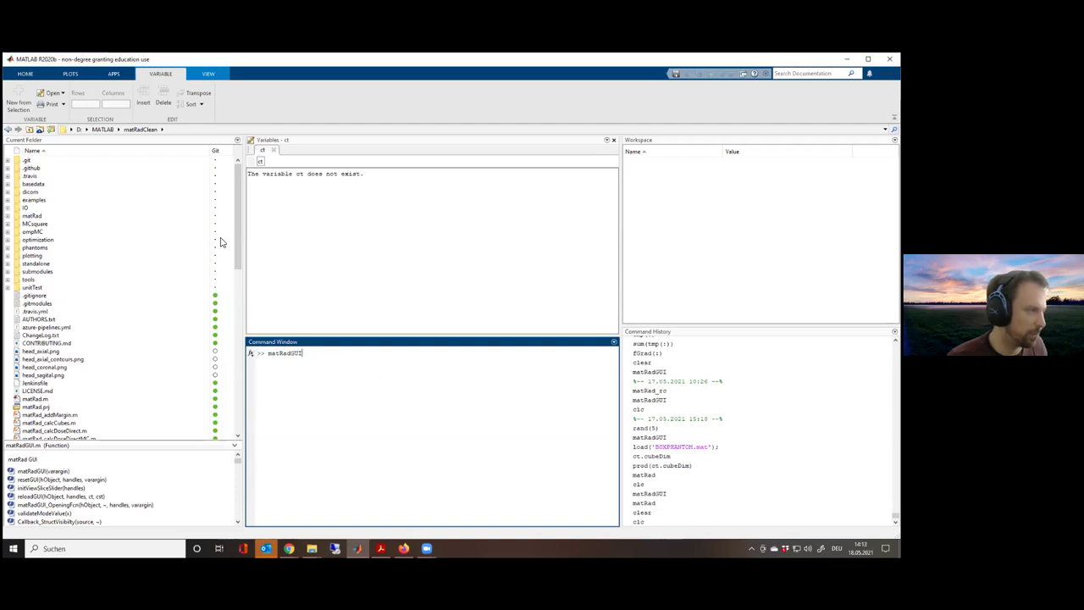
Find matRadGUI.m in the current folder, view its source code, and close the editor
drag(238, 212, 240, 419)
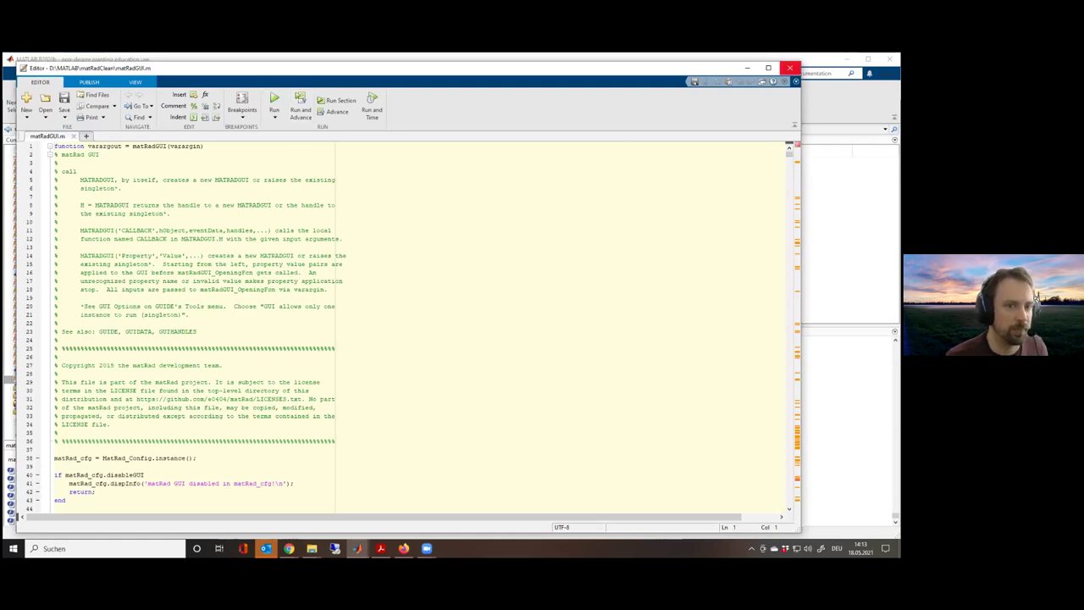
click(789, 68)
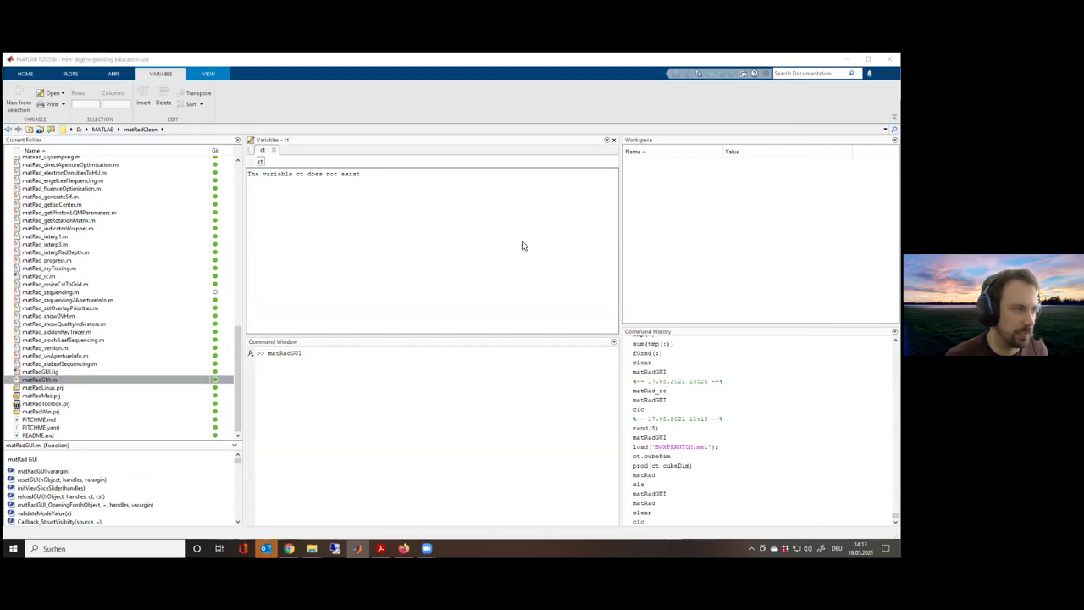
Run the prepared matRadGUI command and maximize the matRad interface window
click(411, 395)
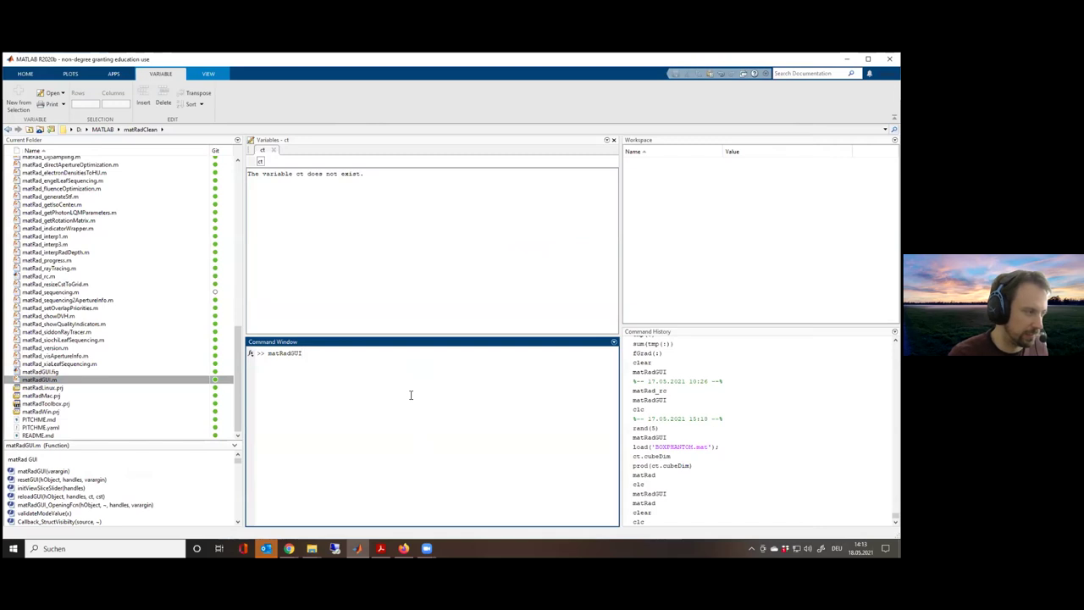
key(Return)
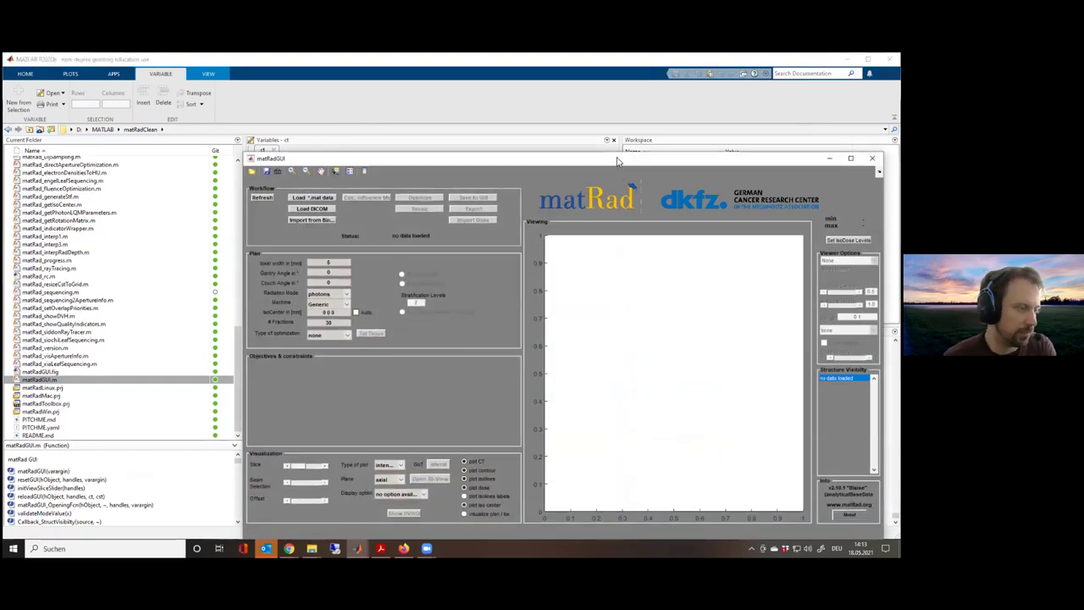
drag(618, 161, 447, 110)
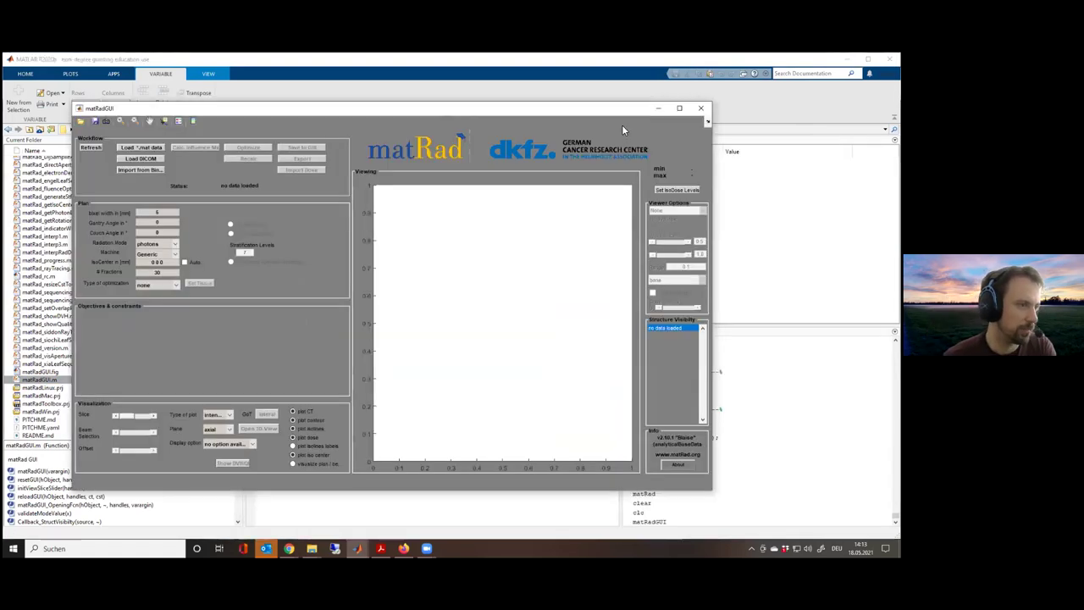
click(679, 110)
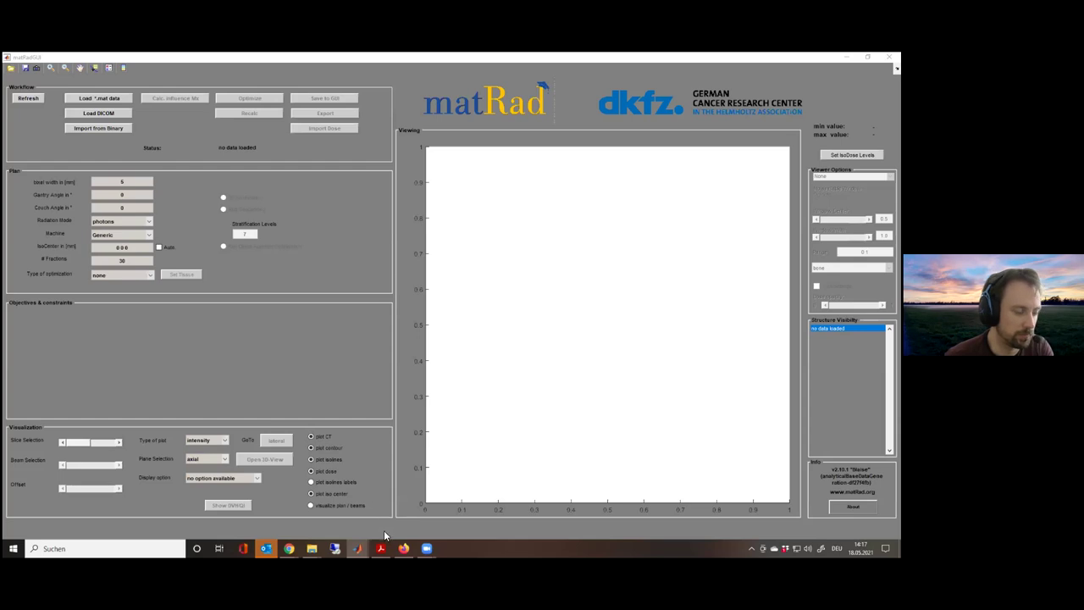
Switch to TreatmentPlanning_Session_Tuesday.pdf in Acrobat Reader to consult the instructions for Task 1
mouse_move(380, 548)
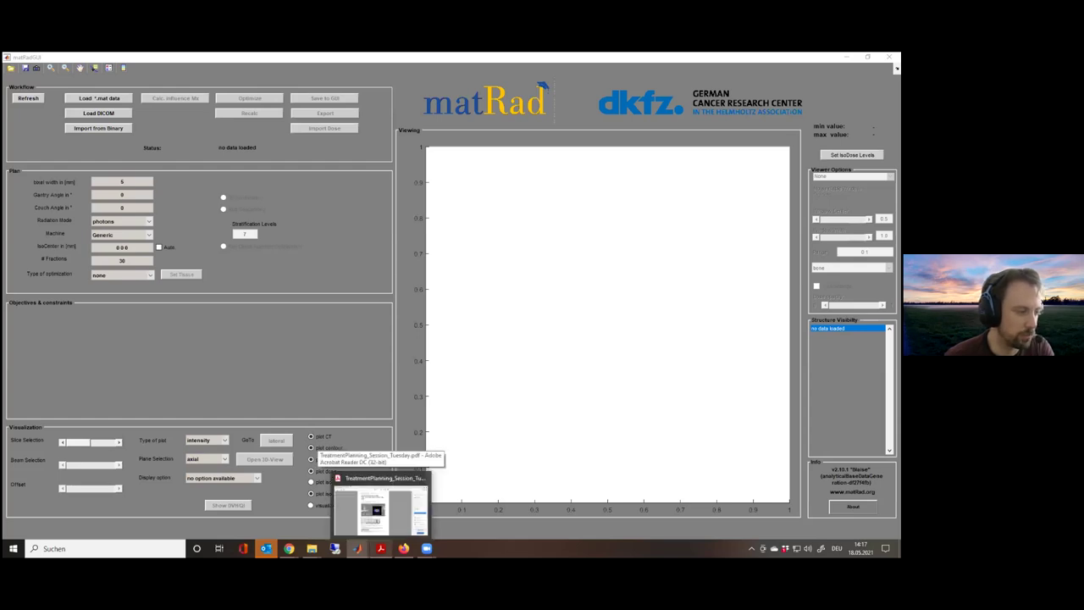
click(423, 508)
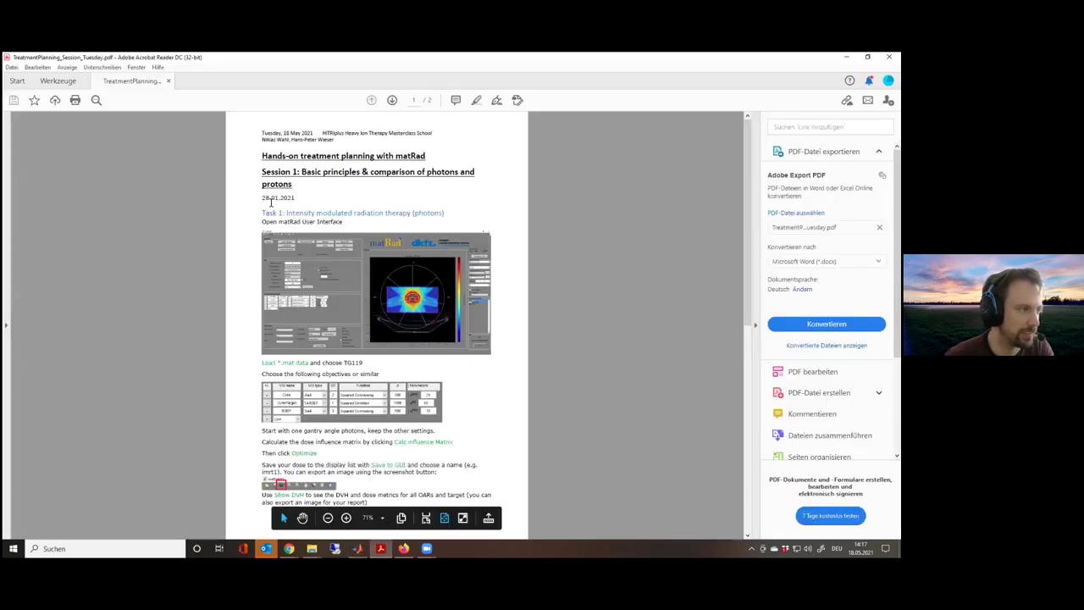
Mark the Task 1 instruction in the PDF about loading *.mat data and choosing TG119
drag(261, 362, 370, 361)
click(392, 373)
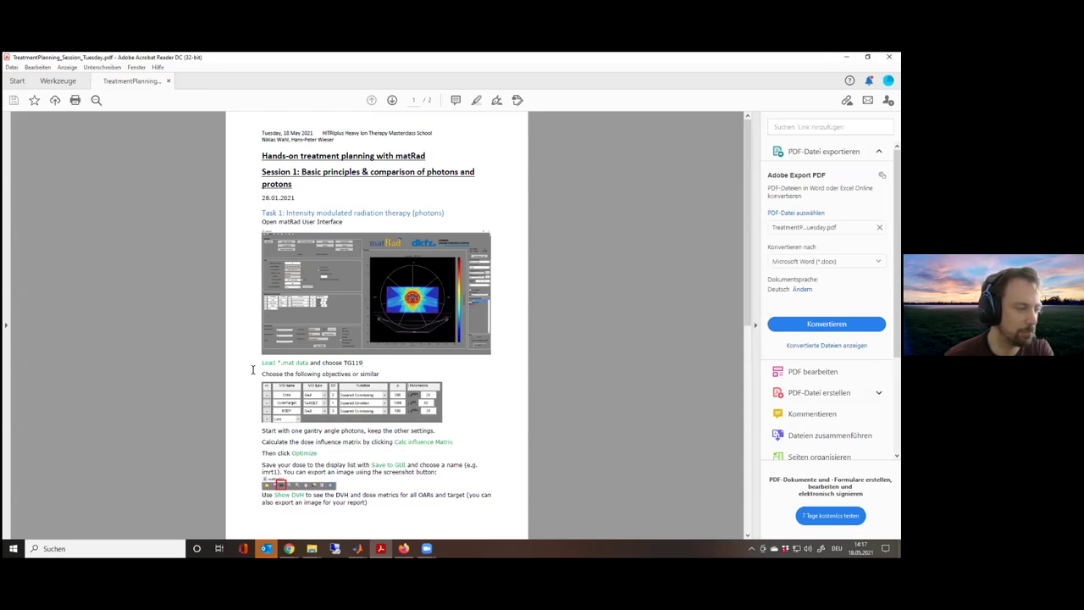
drag(263, 362, 404, 364)
click(404, 369)
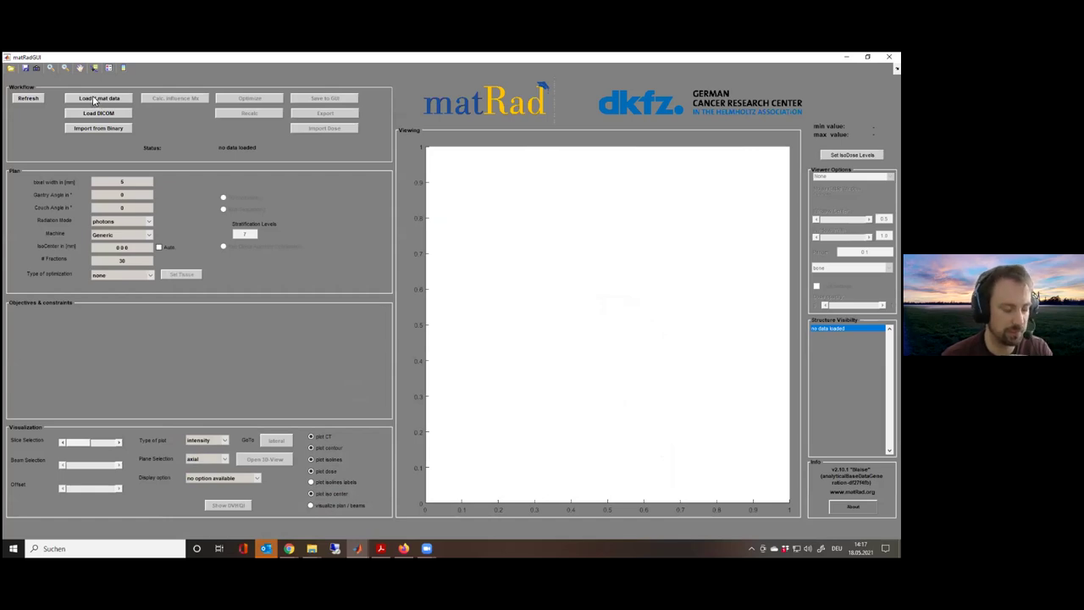
Start loading *.mat data in matRad and review the patient files in the phantoms folder of matRadClean
click(98, 101)
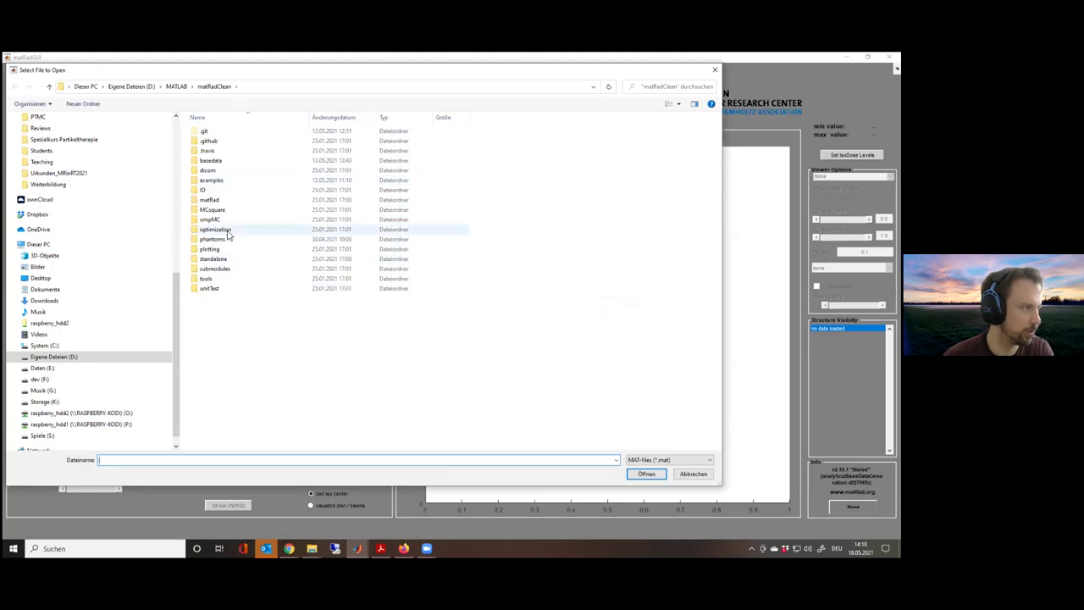
double_click(229, 243)
click(252, 133)
click(244, 141)
click(242, 151)
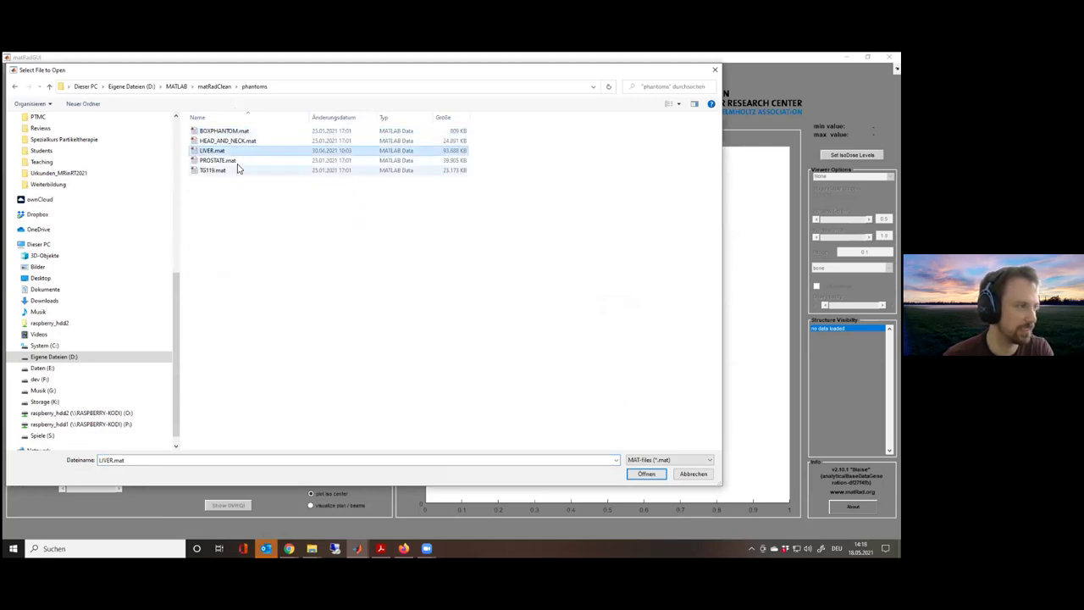
click(238, 161)
click(235, 173)
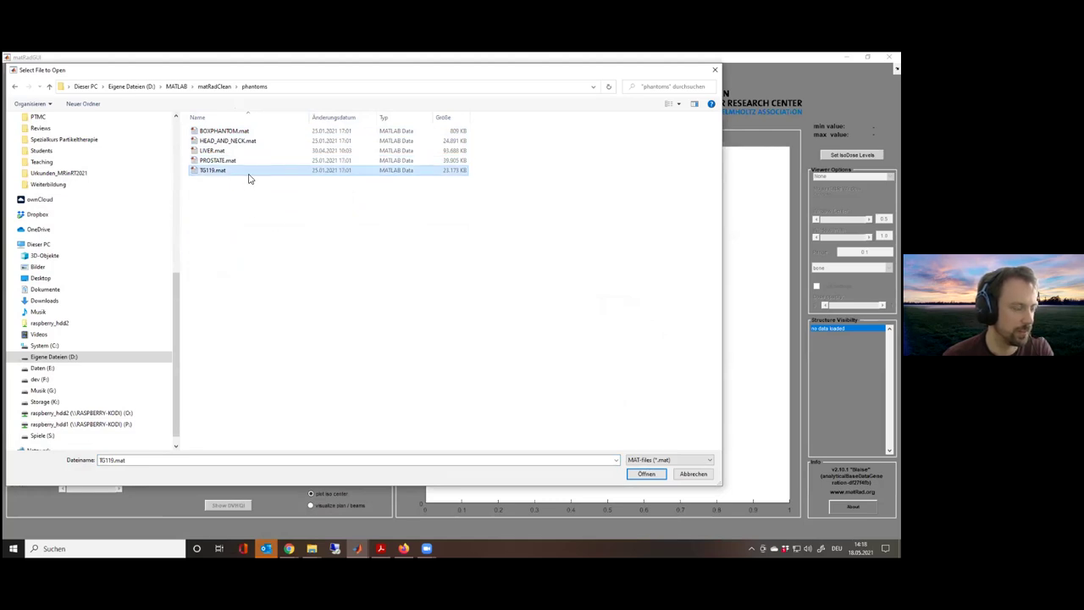
Widen the file name column, review the other phantoms, and load TG119.mat
drag(309, 117, 363, 119)
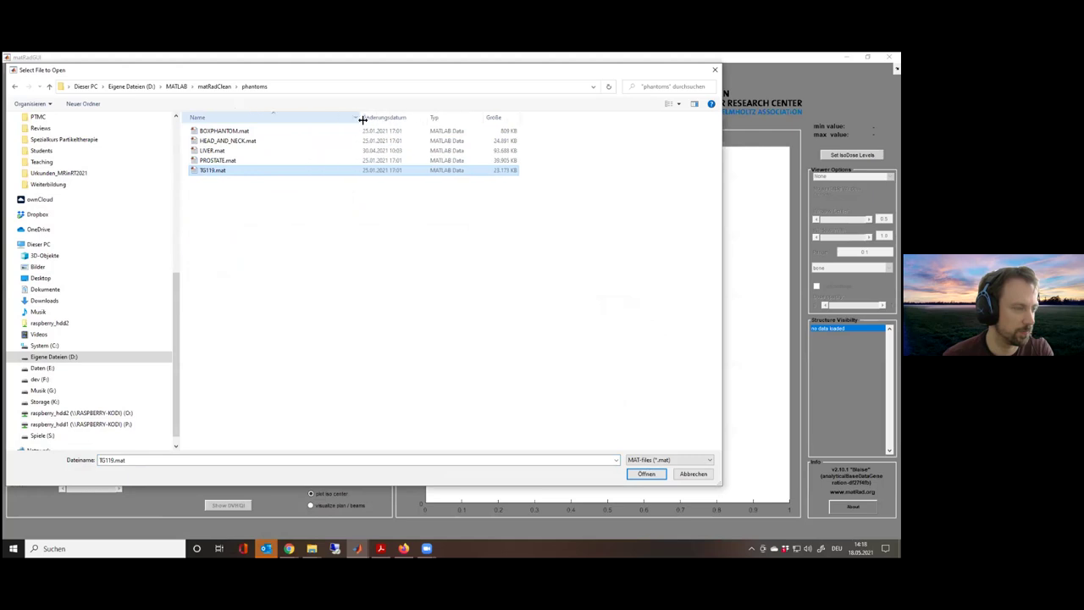
click(216, 160)
click(213, 150)
click(212, 140)
click(216, 131)
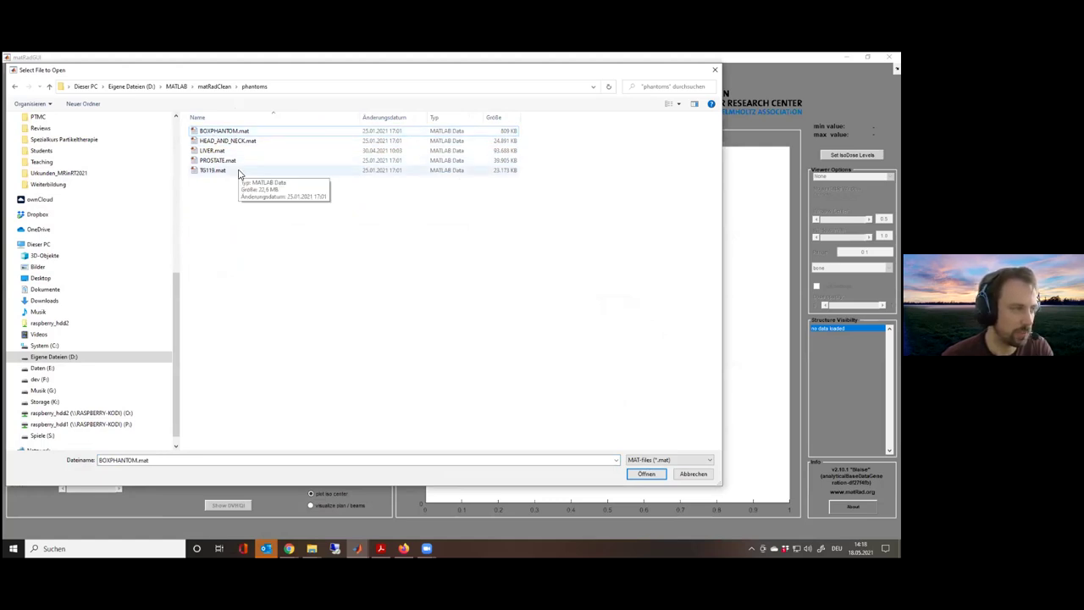
click(238, 172)
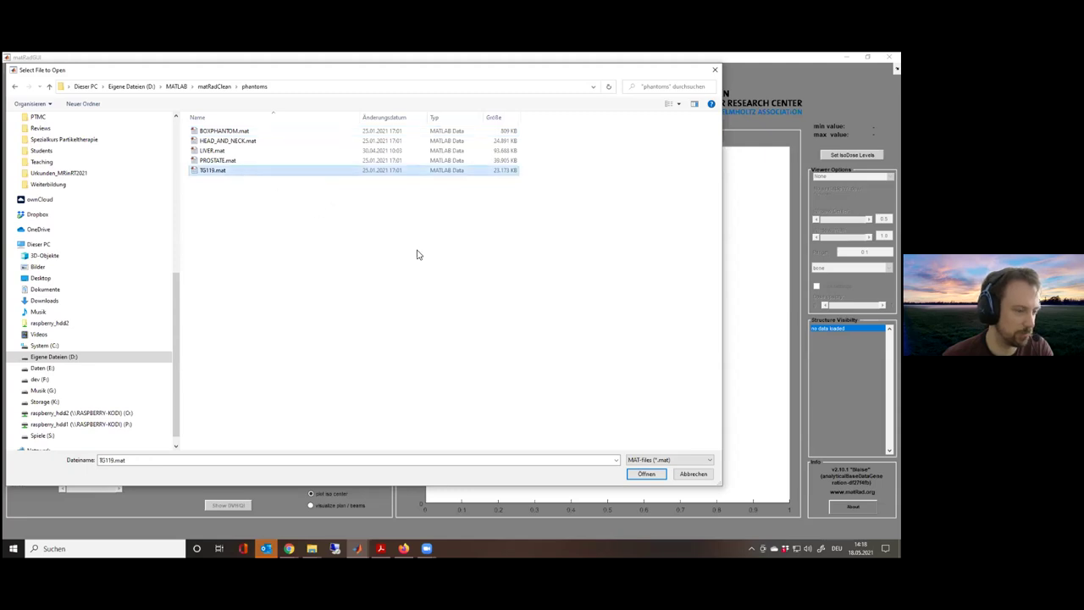
click(648, 476)
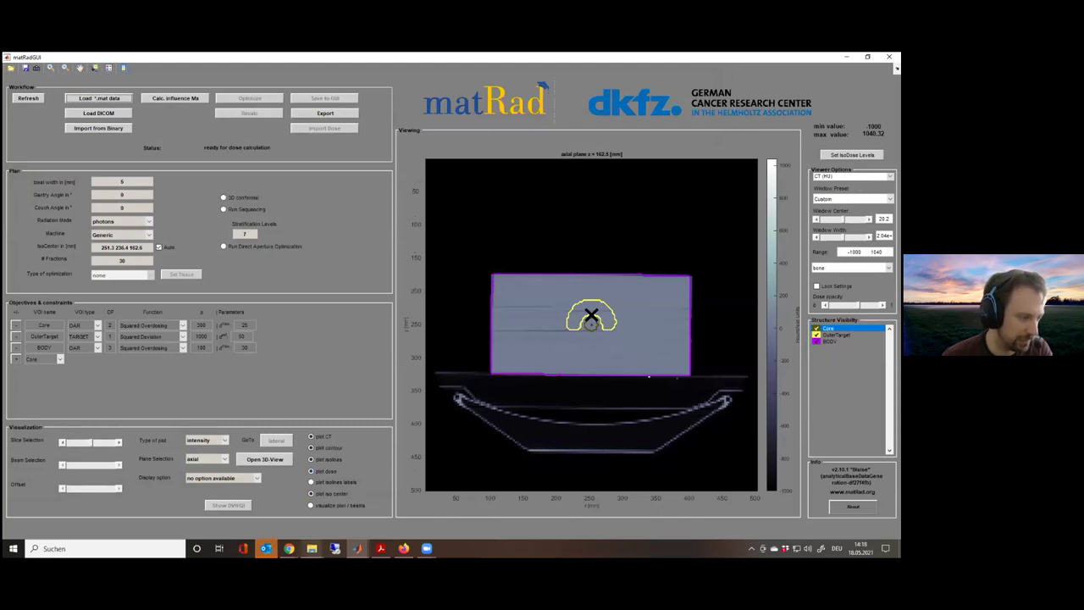
Switch to File Explorer and browse from C:\Program Files\matRad through application to the phantoms folder
mouse_move(312, 548)
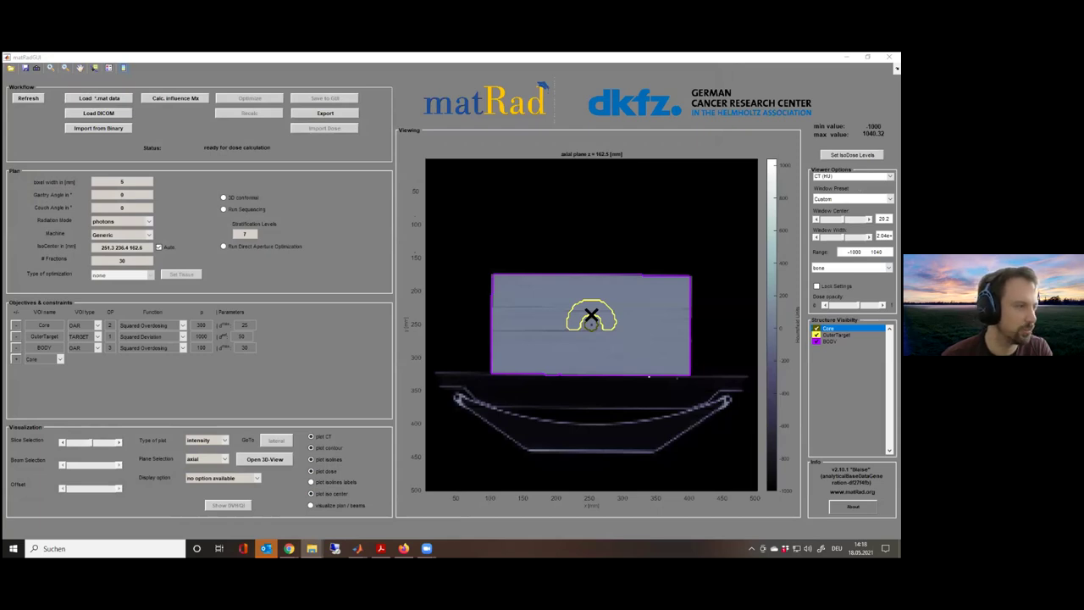
key(alt+Tab)
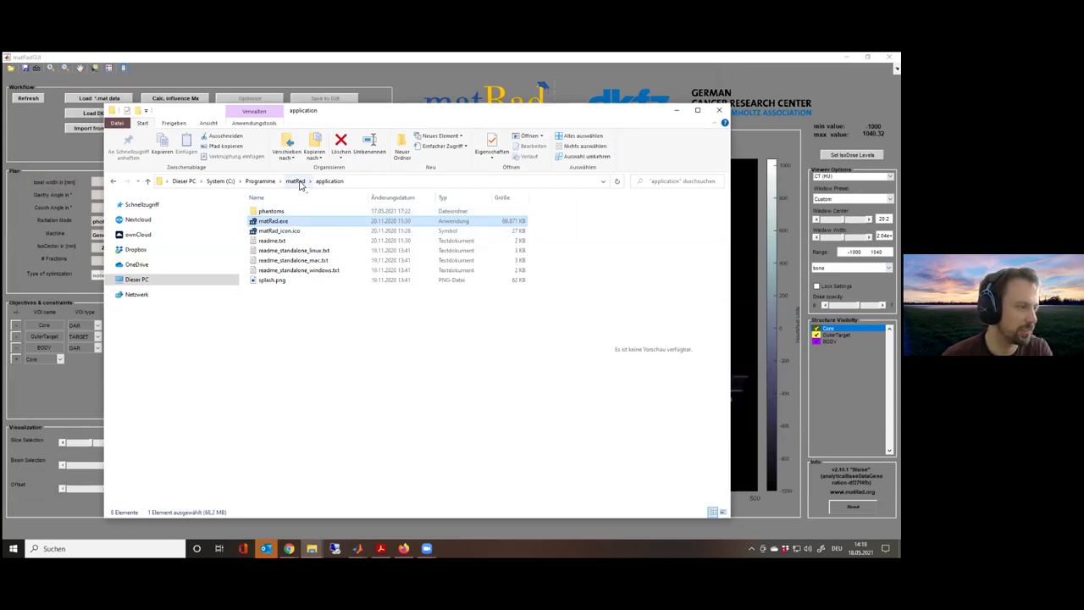
click(284, 212)
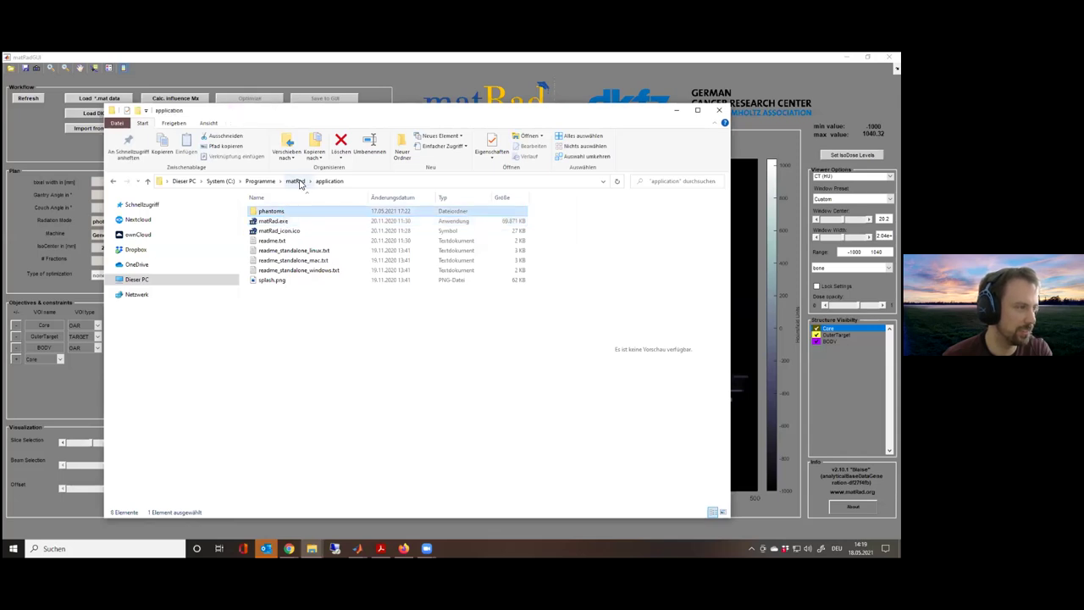
click(296, 182)
click(325, 182)
click(261, 183)
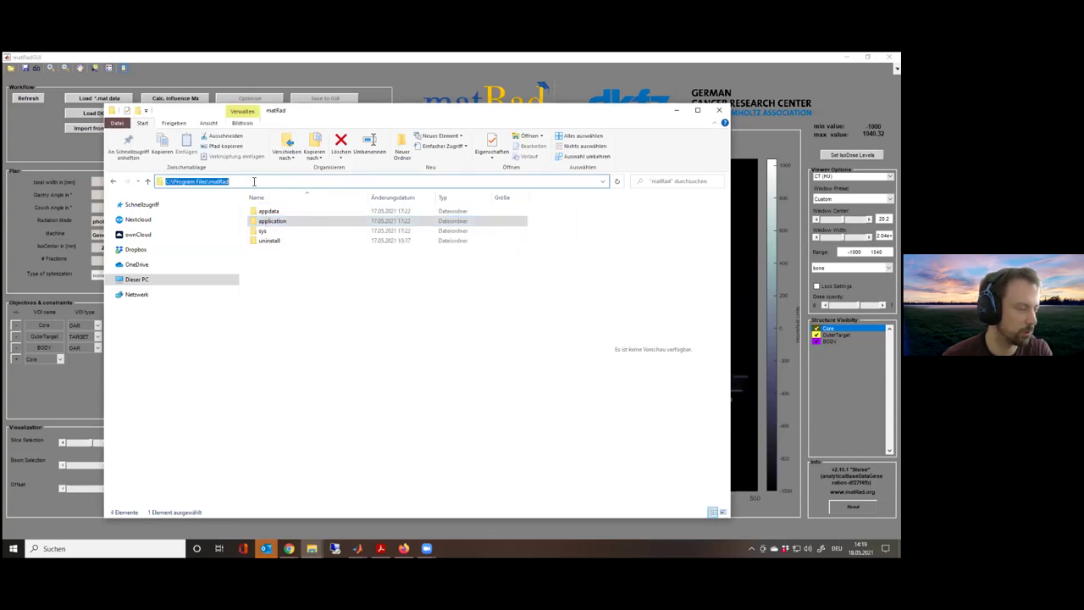
click(301, 270)
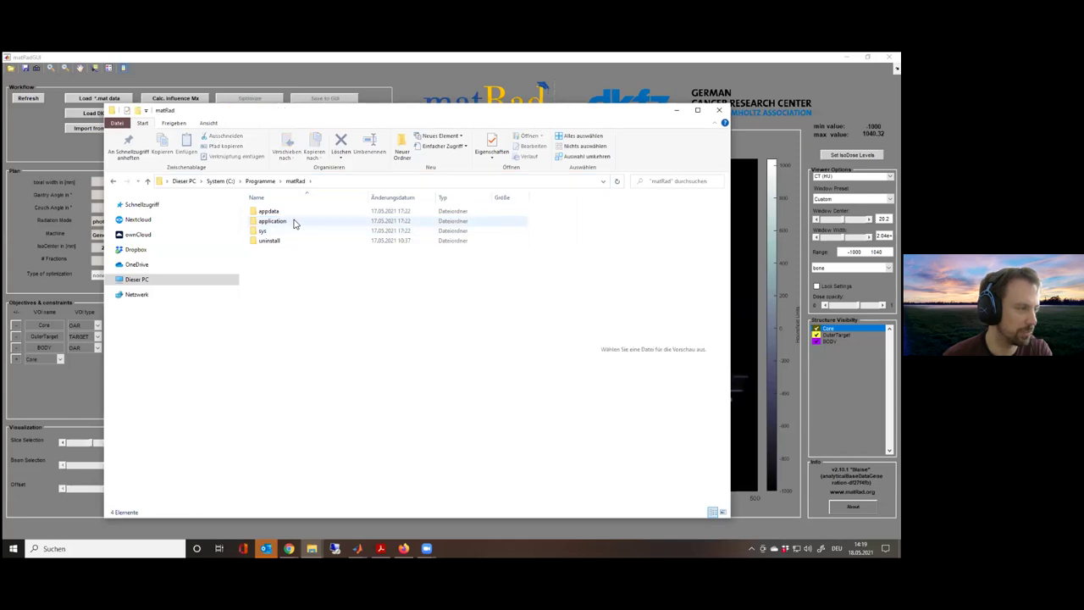
double_click(294, 222)
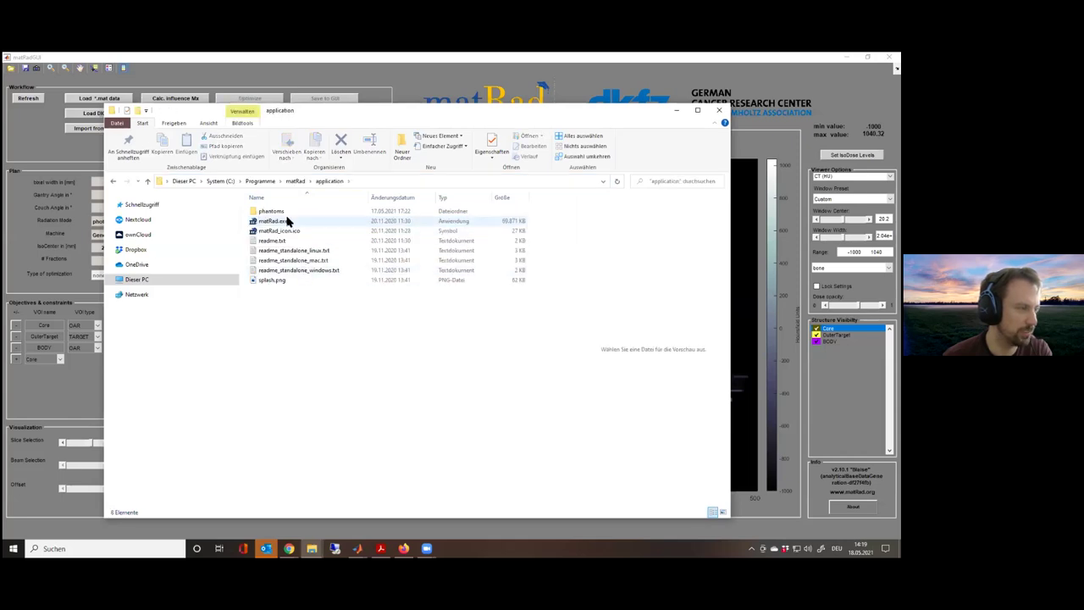
double_click(286, 213)
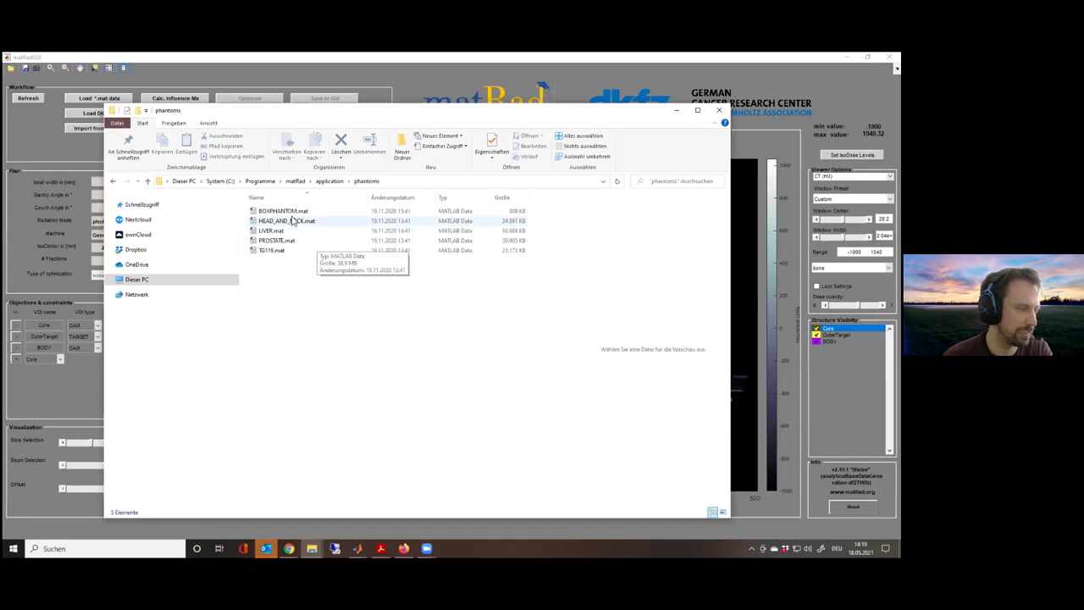
Examine the phantom .mat files supplied with the standalone installation, including TG119.mat
click(290, 250)
click(440, 210)
click(449, 339)
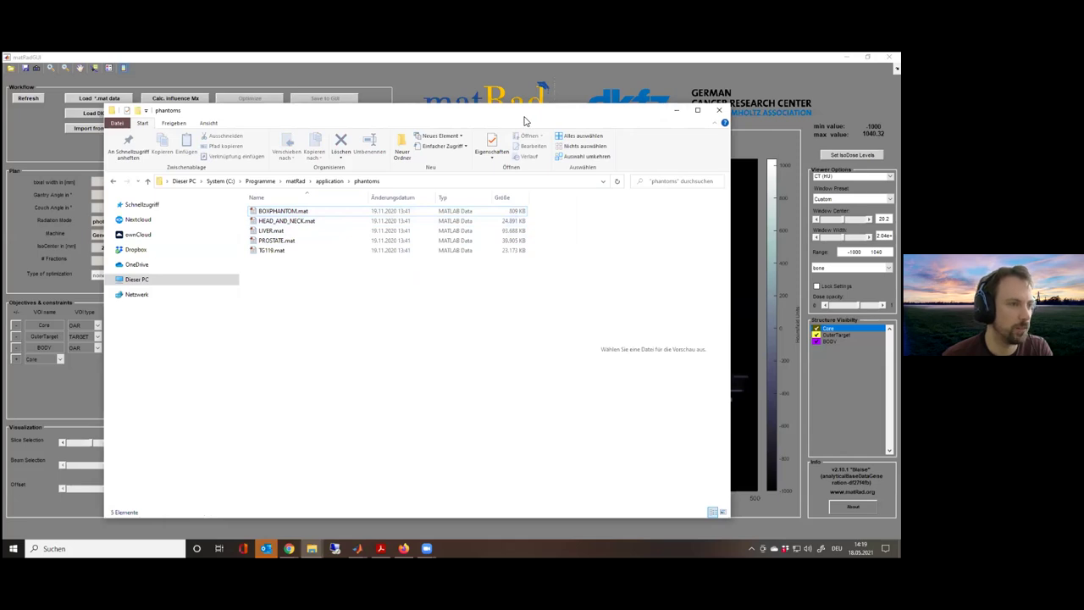
drag(524, 121, 553, 124)
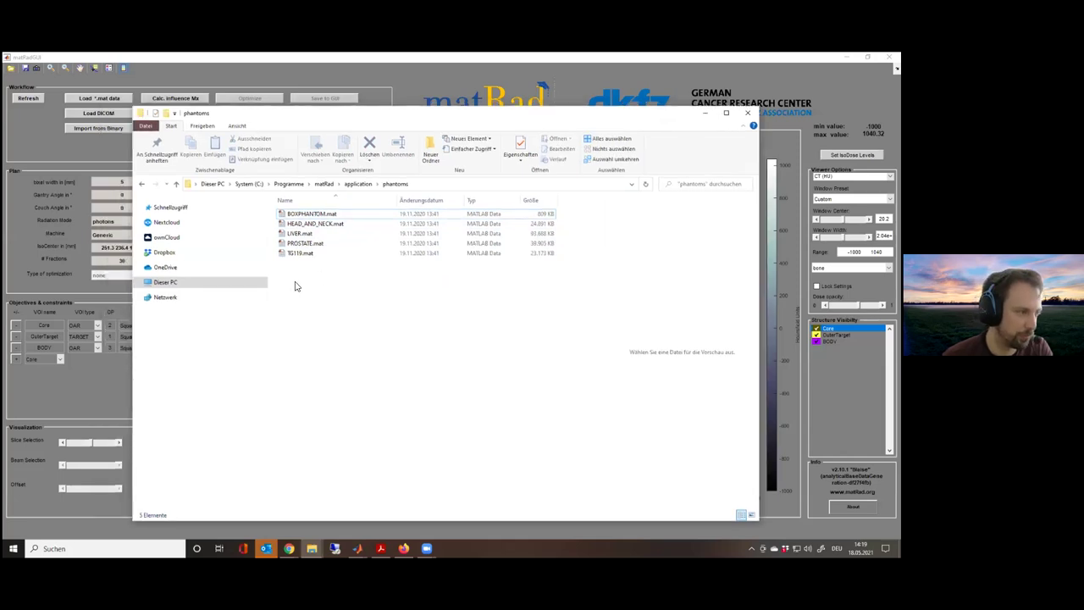
drag(318, 271, 299, 221)
click(348, 296)
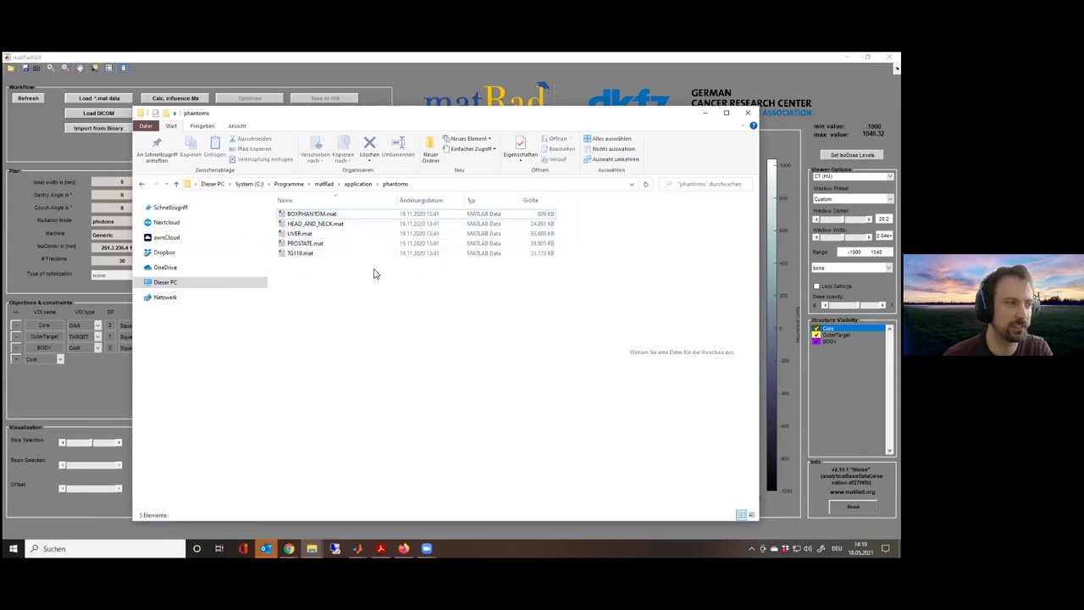
Minimize File Explorer, check the Task 1 instructions in the Acrobat Reader PDF, and return to matRad
click(705, 116)
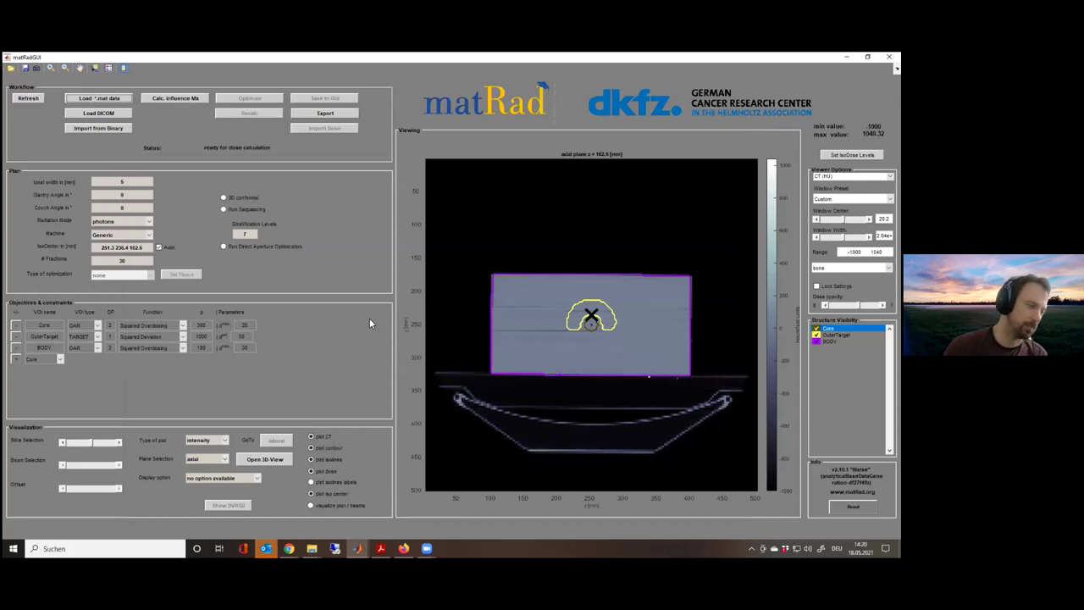
click(380, 548)
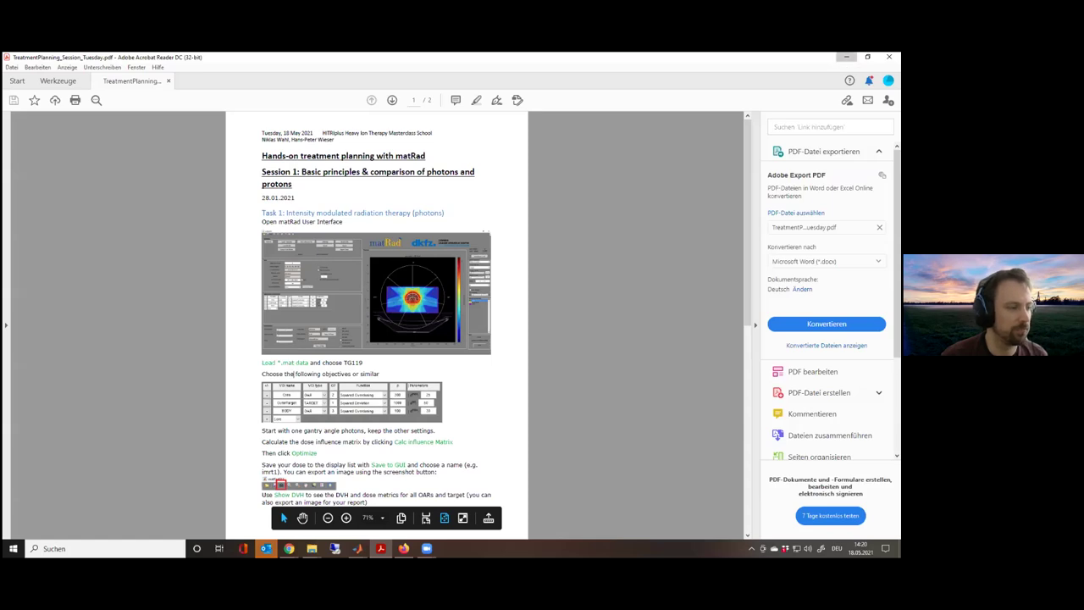
click(846, 57)
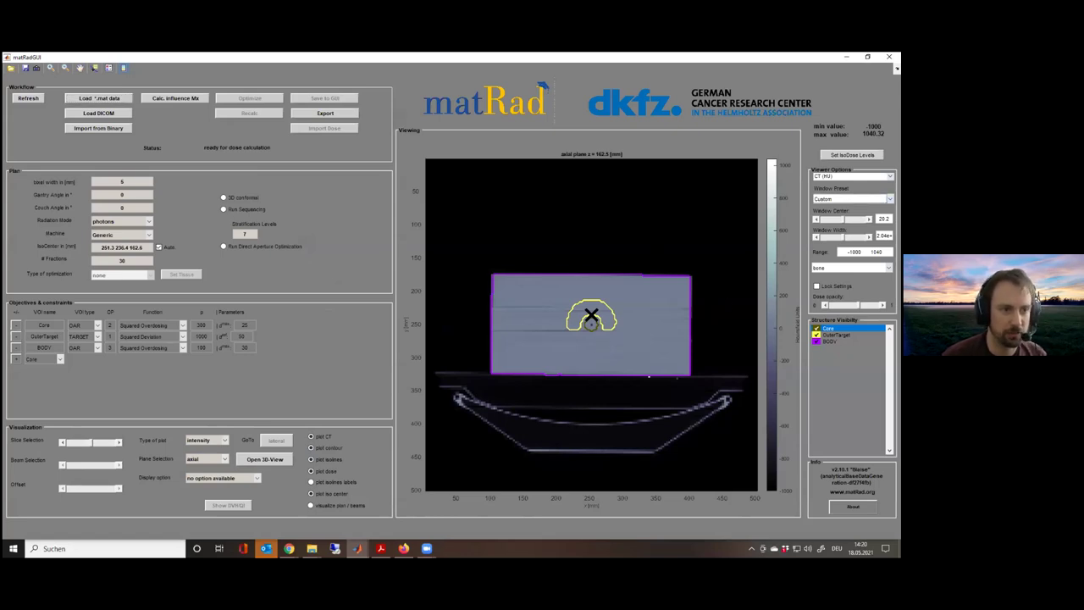
Try the Full and Custom window presets on the CT and switch to Abd/Med
key(Down)
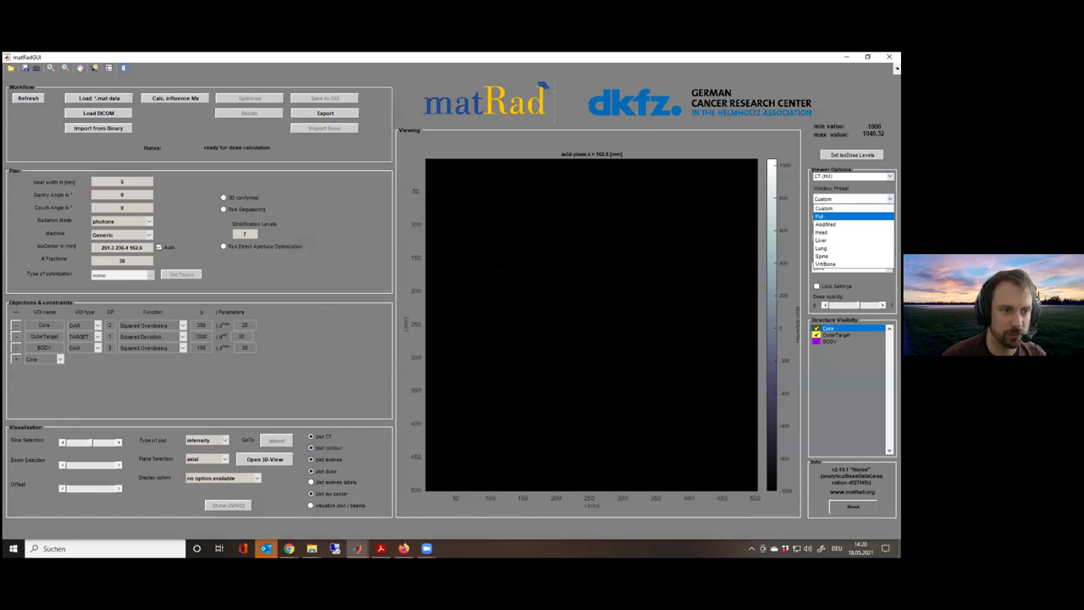
key(Return)
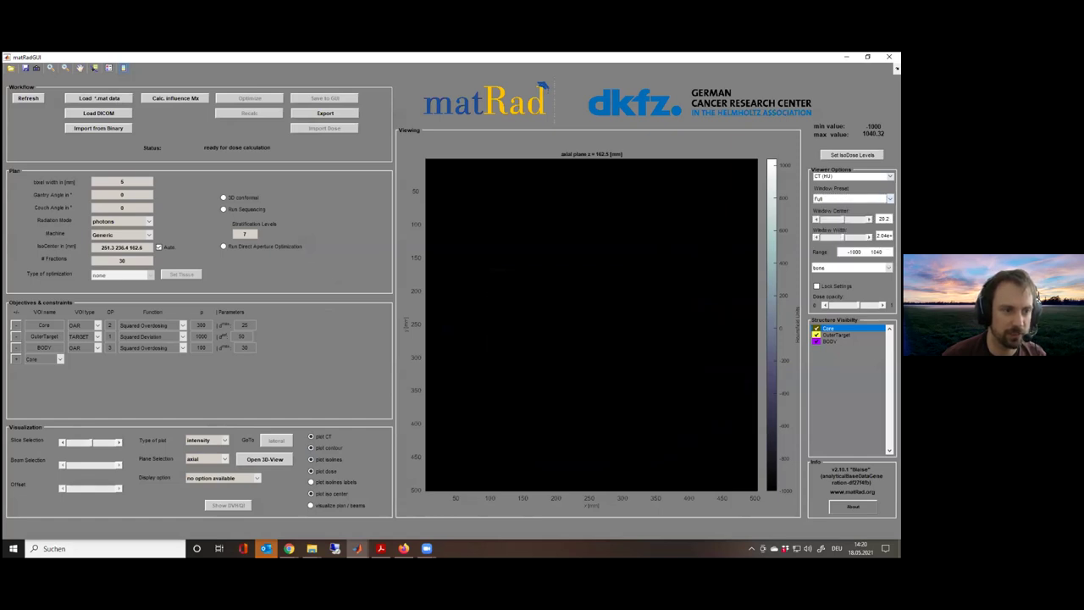
key(Up)
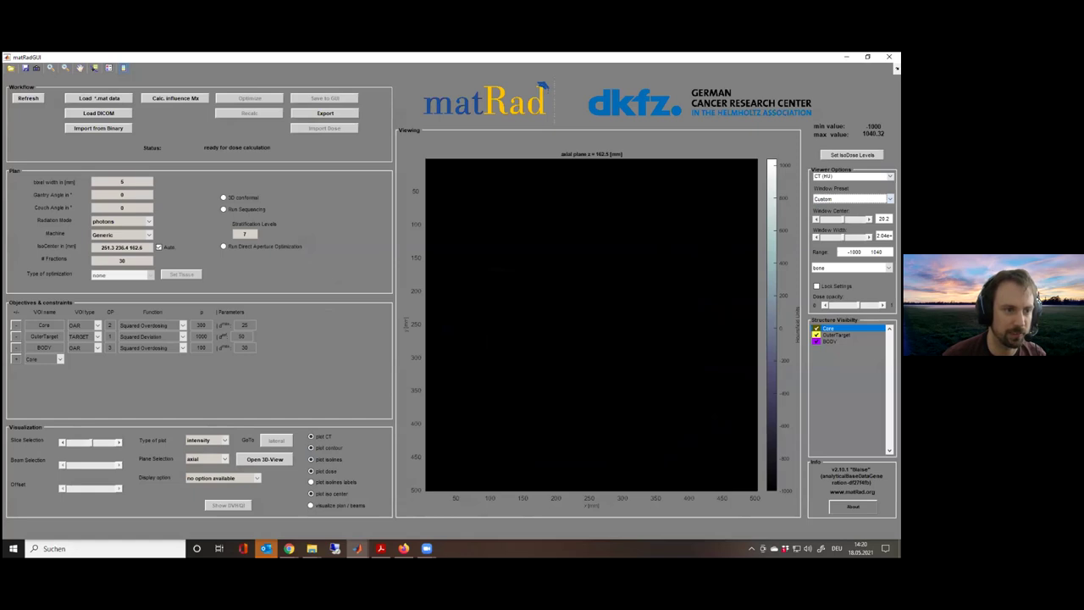
key(Down)
key(Down)
key(Return)
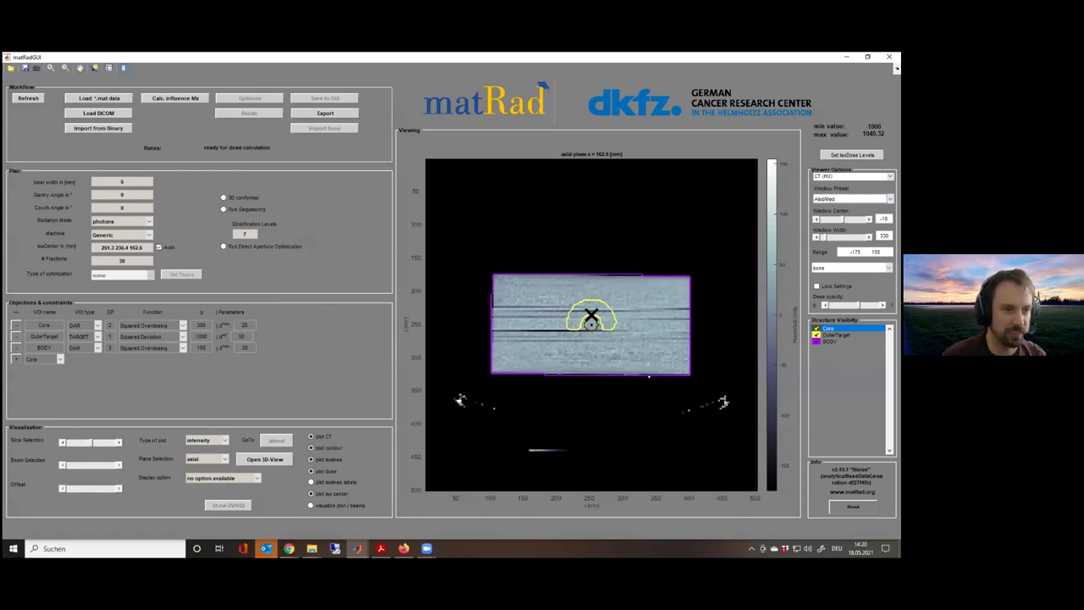
Preview the CT with the Liver, Lung and Spine window presets in turn
key(alt+Down)
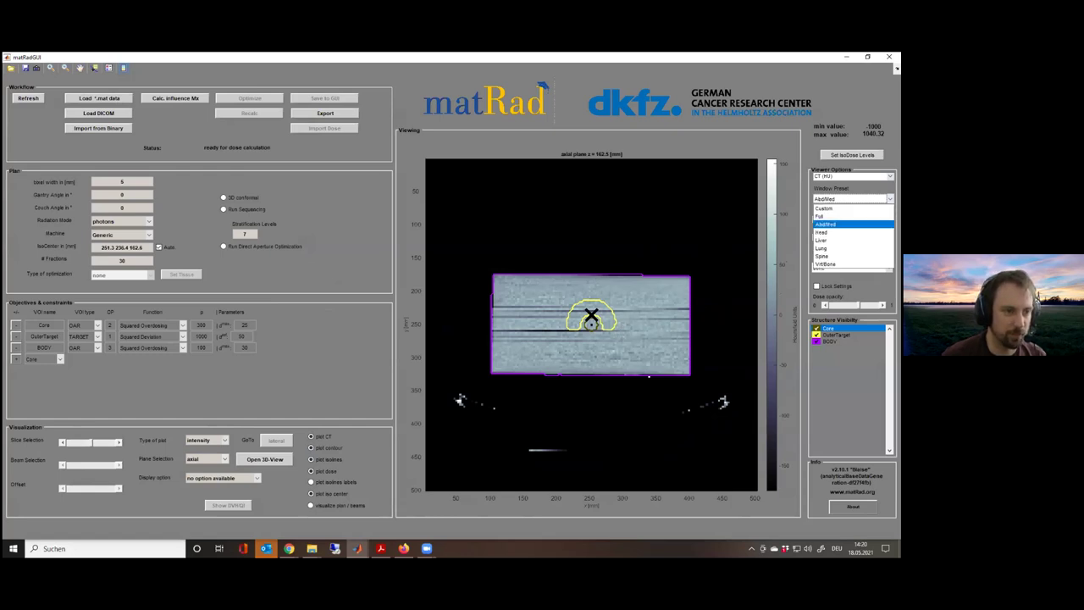
key(Down)
key(Down)
key(Return)
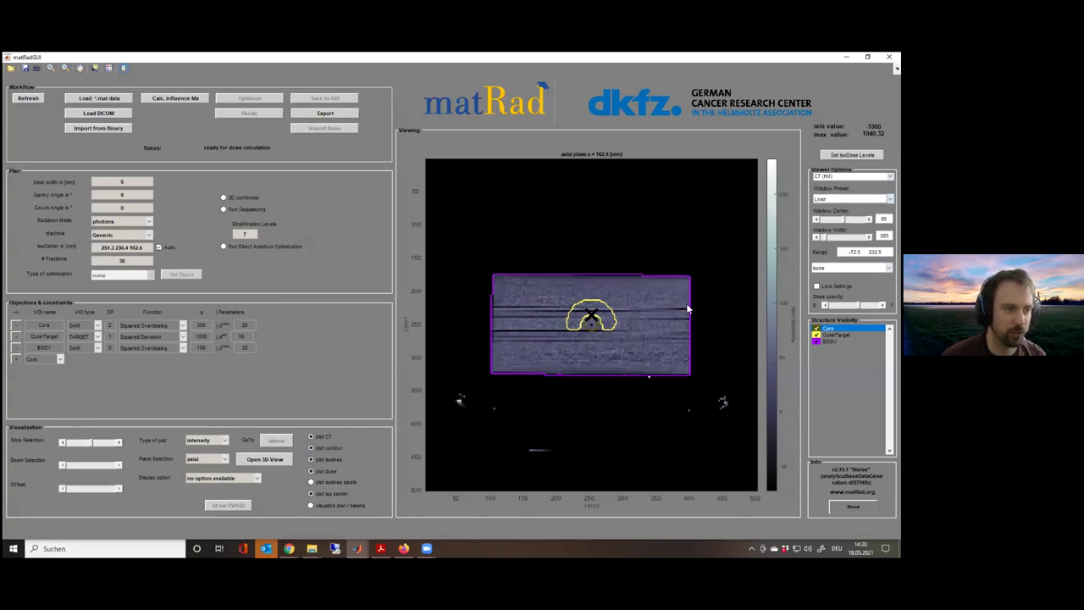
key(alt+Down)
key(Down)
key(Return)
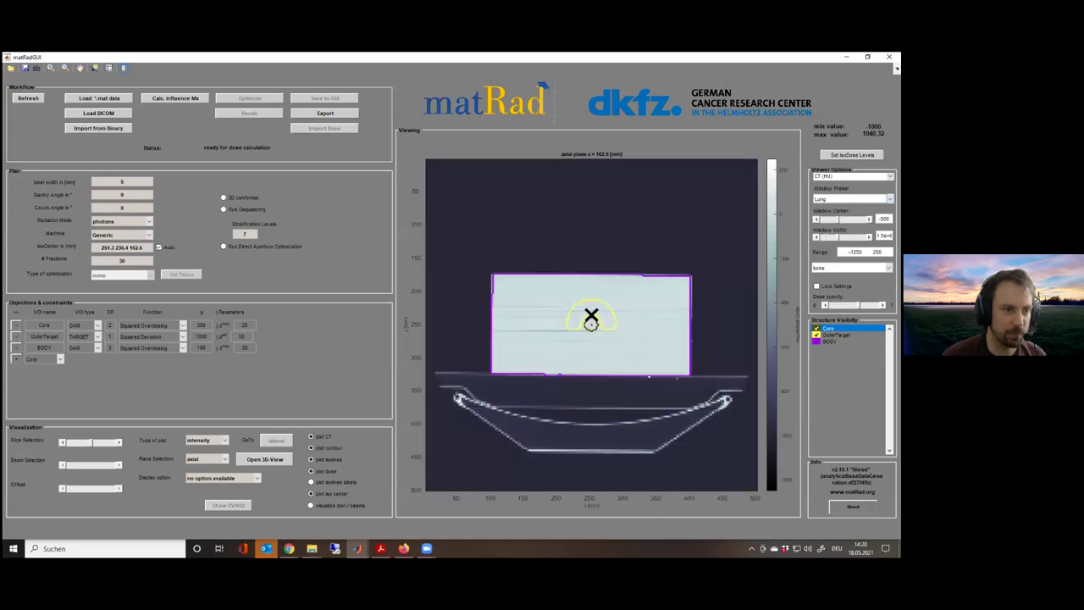
key(alt+Down)
key(Down)
key(Return)
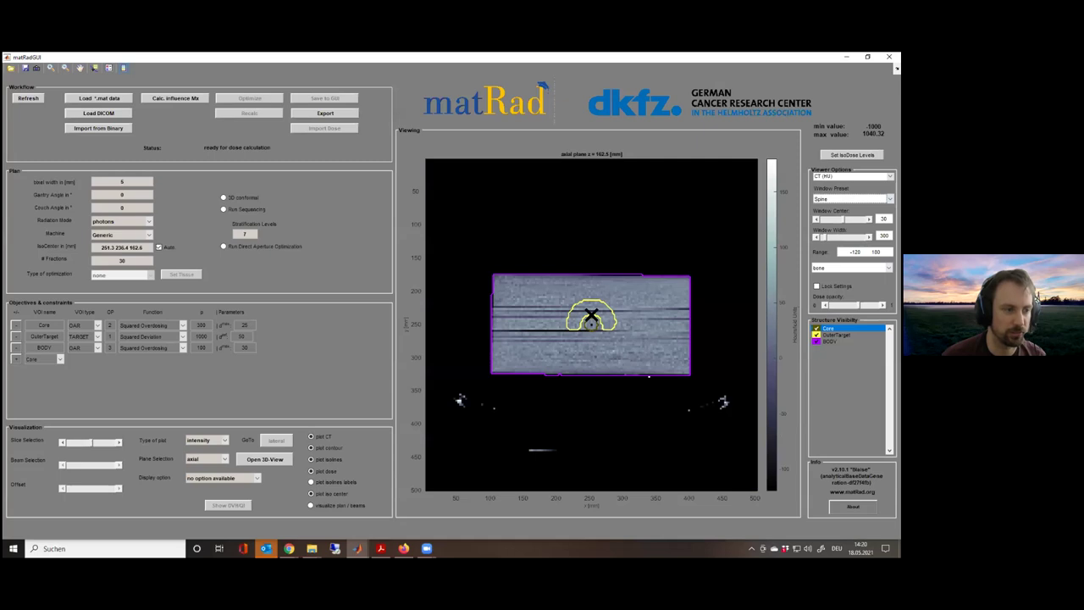
Preview the CT with the VrtBone window preset
key(alt+Down)
key(Up)
key(Up)
key(Up)
key(Up)
key(Up)
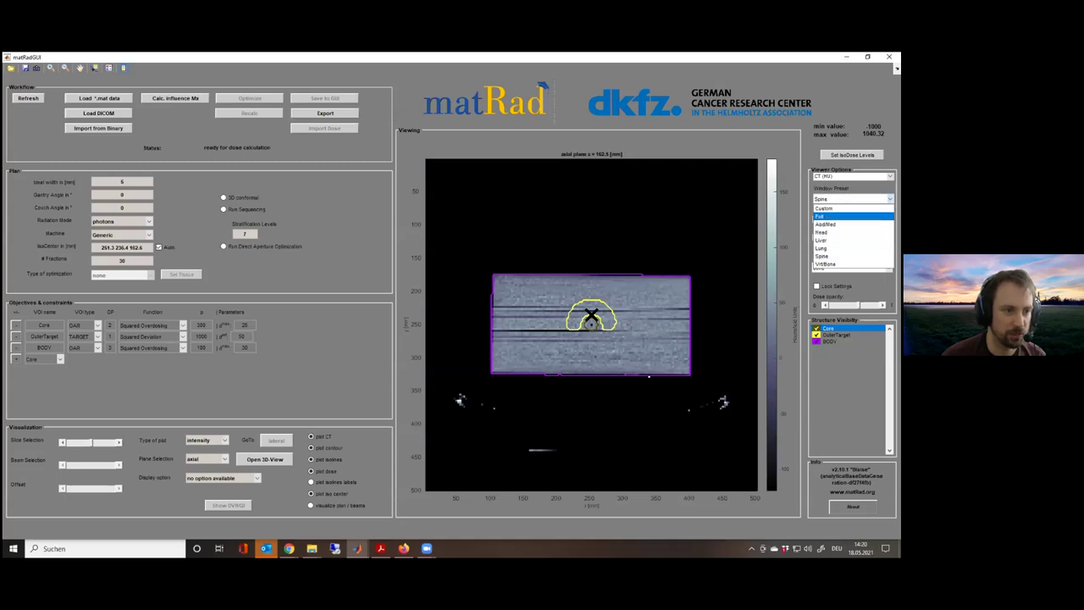
key(End)
key(Return)
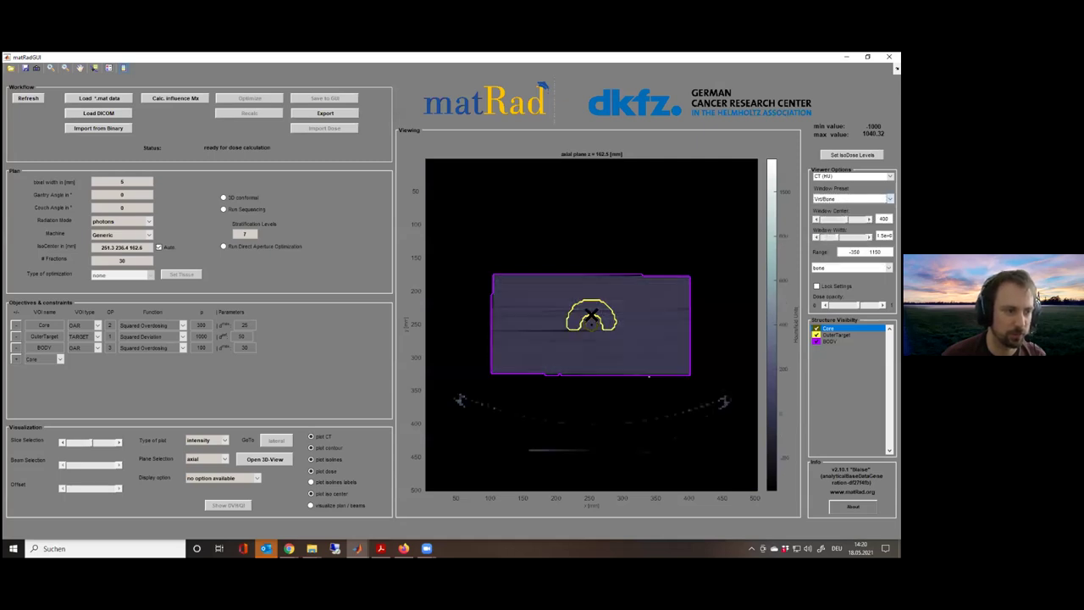
Set the CT window preset to Full
key(alt+Down)
key(Up)
key(Up)
key(Up)
key(Up)
key(Up)
key(Return)
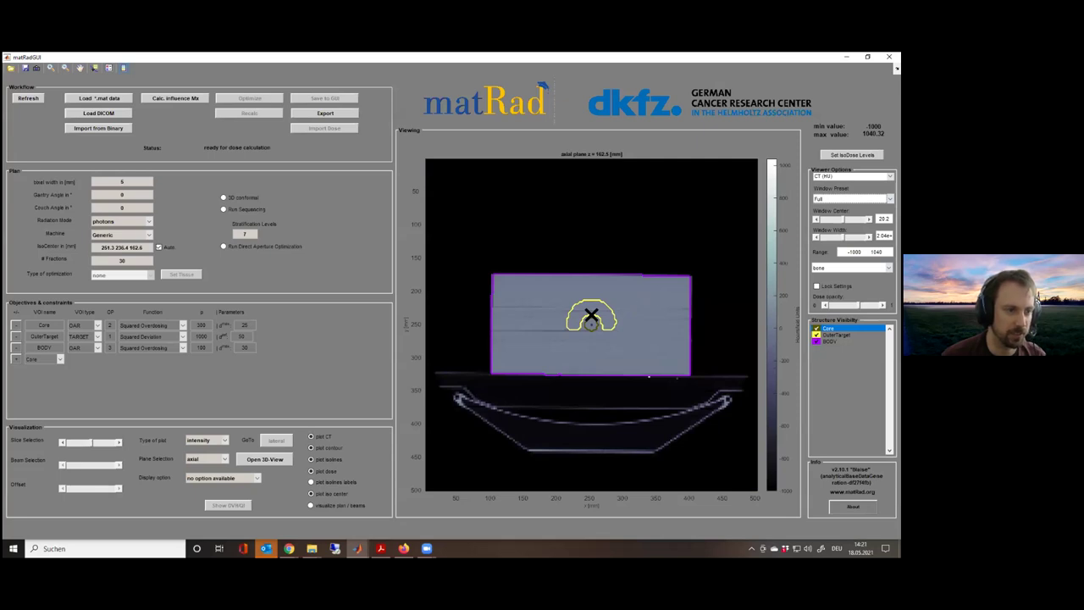
Preview the CT with the jet and cool colormaps in turn and return it to bone
click(852, 268)
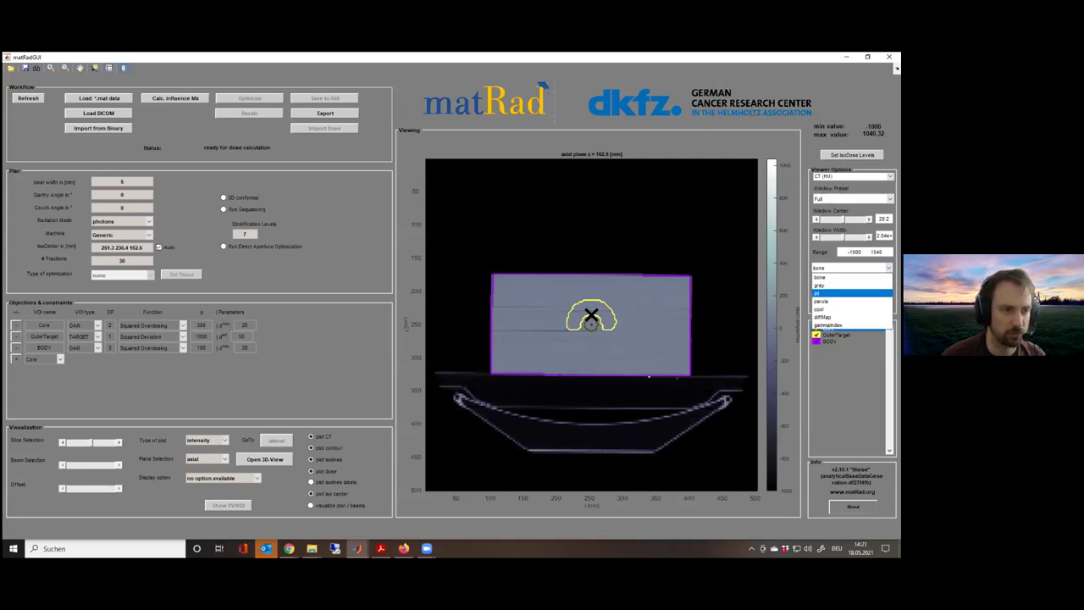
click(846, 292)
click(852, 267)
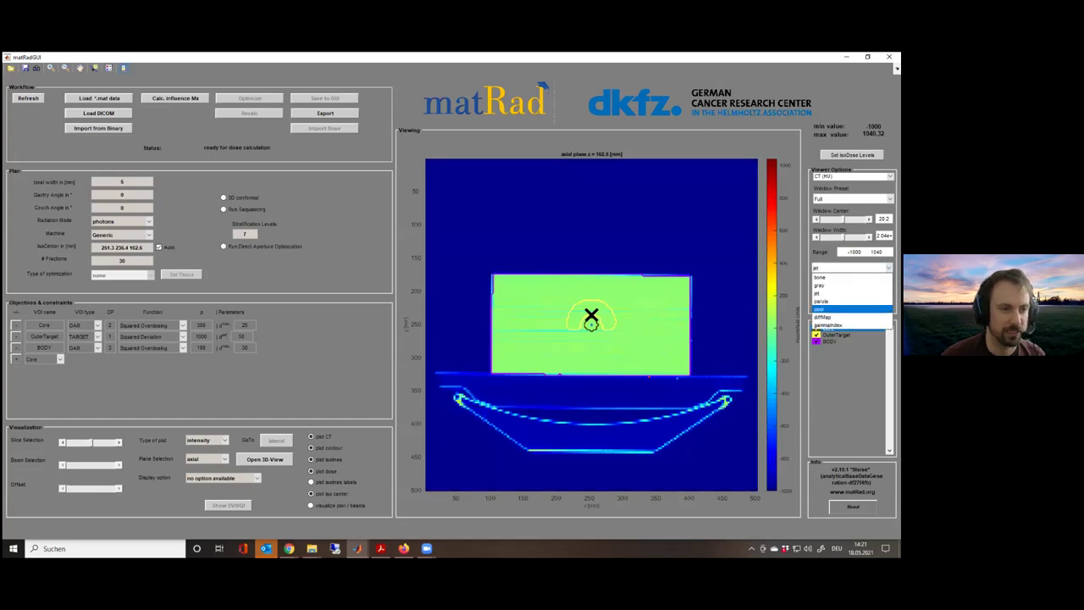
click(846, 309)
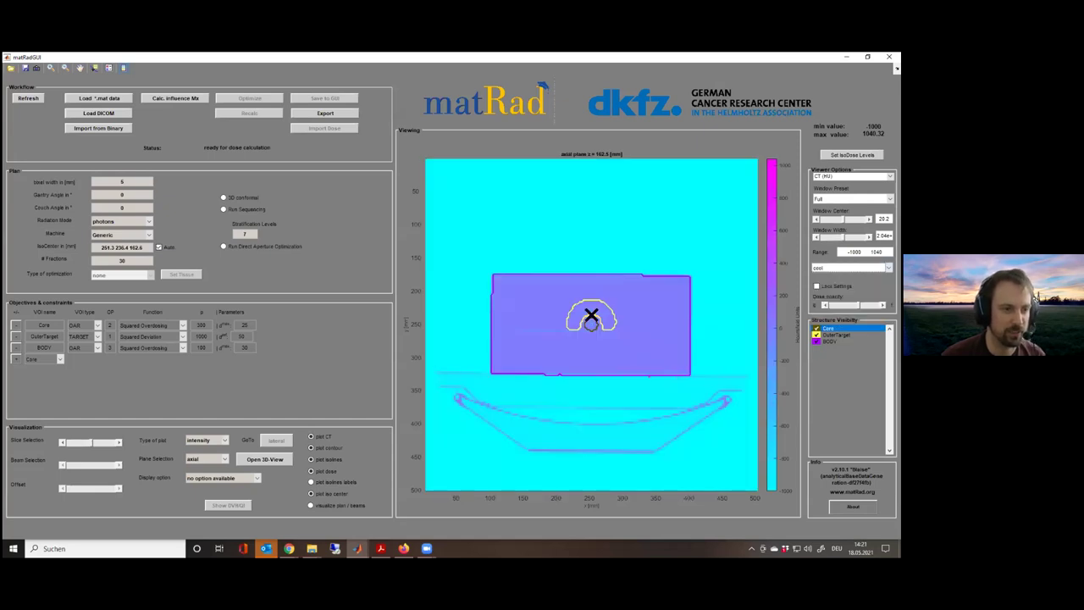
click(852, 268)
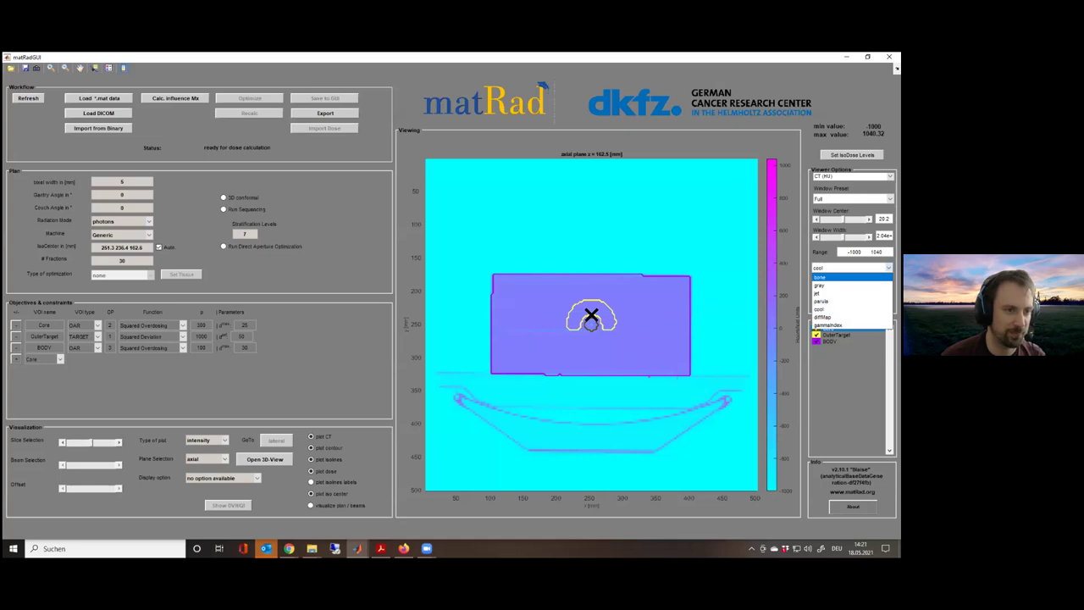
click(838, 277)
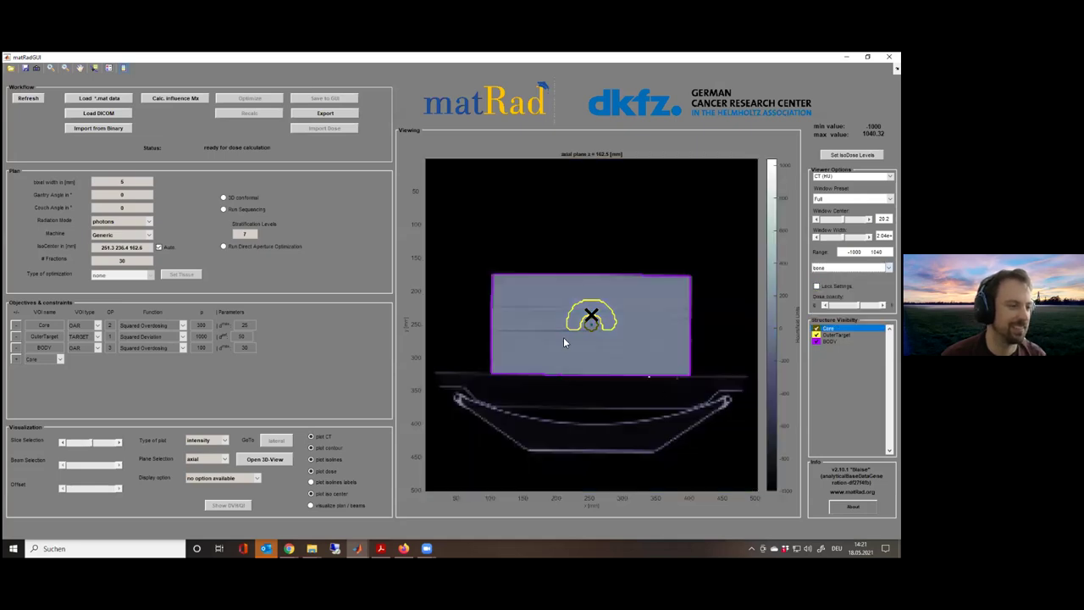
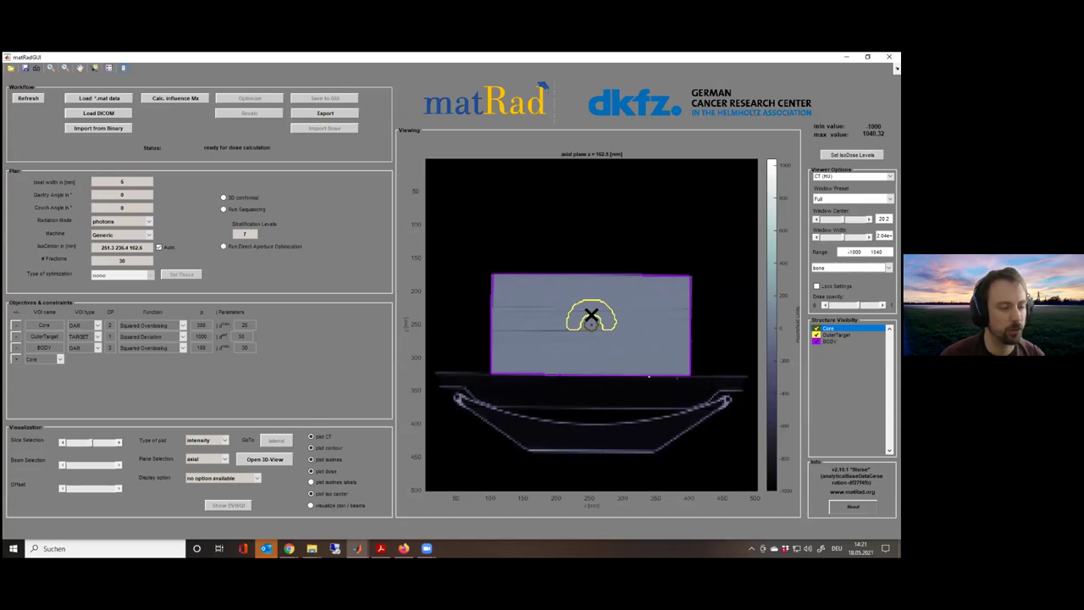
Hide and show again the BODY structure, the contour plot and the isocenter marker on the CT slice
click(829, 341)
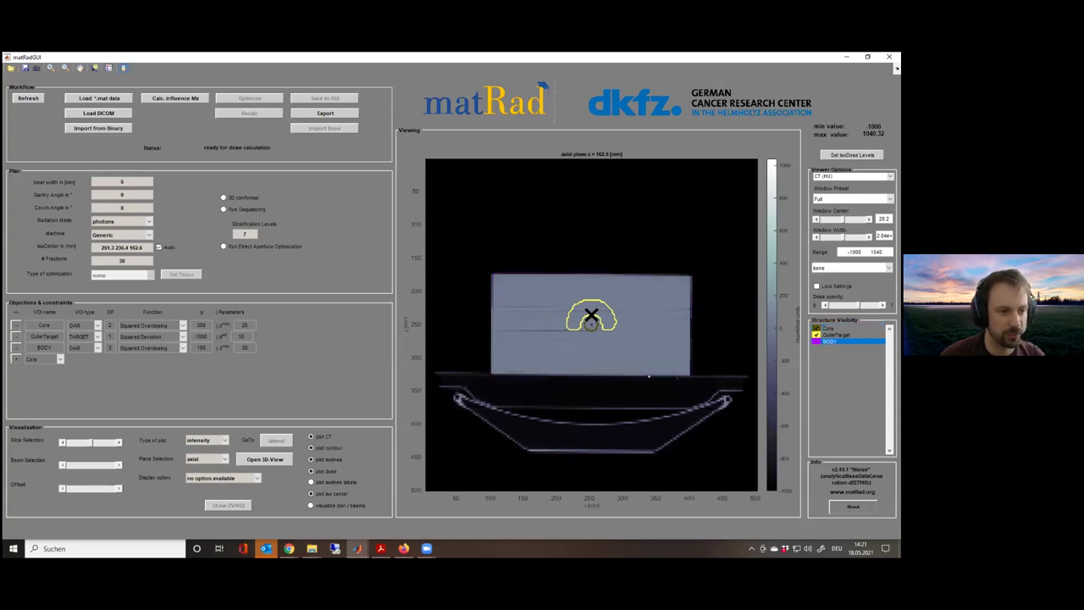
click(816, 342)
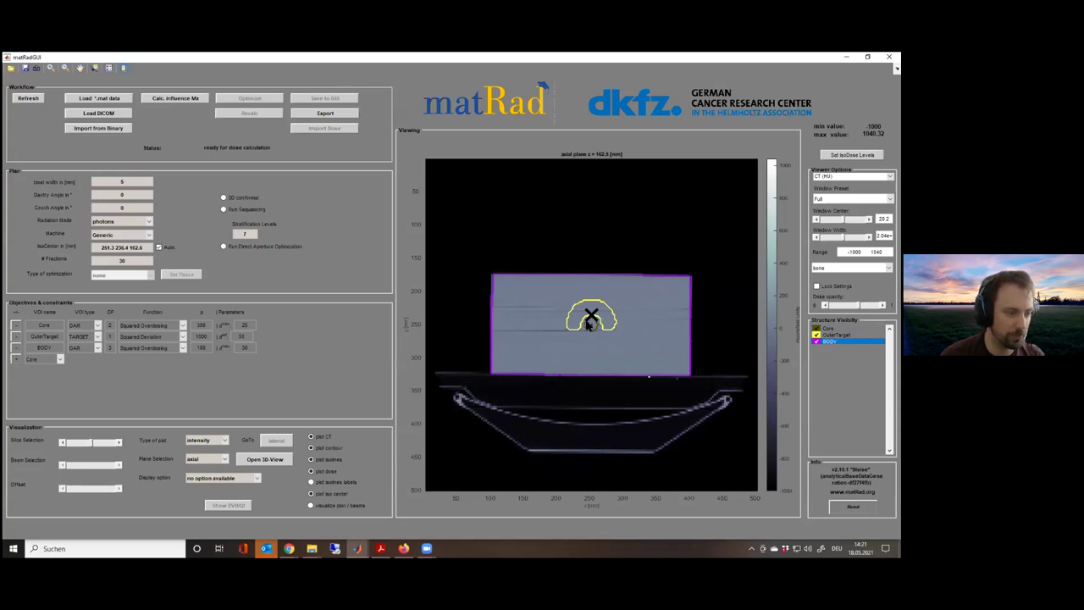
click(332, 450)
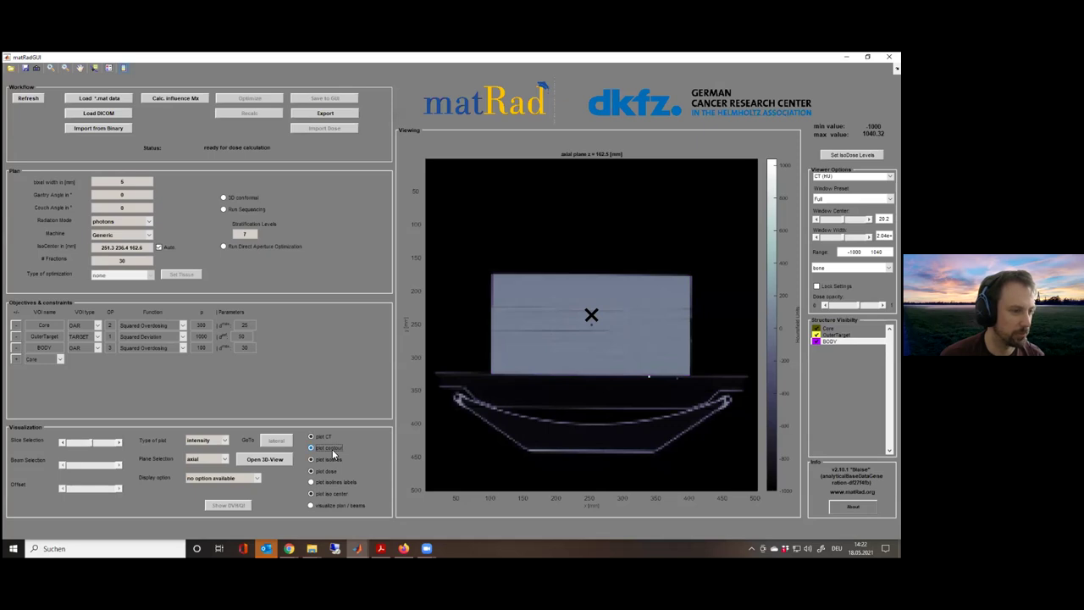
click(333, 455)
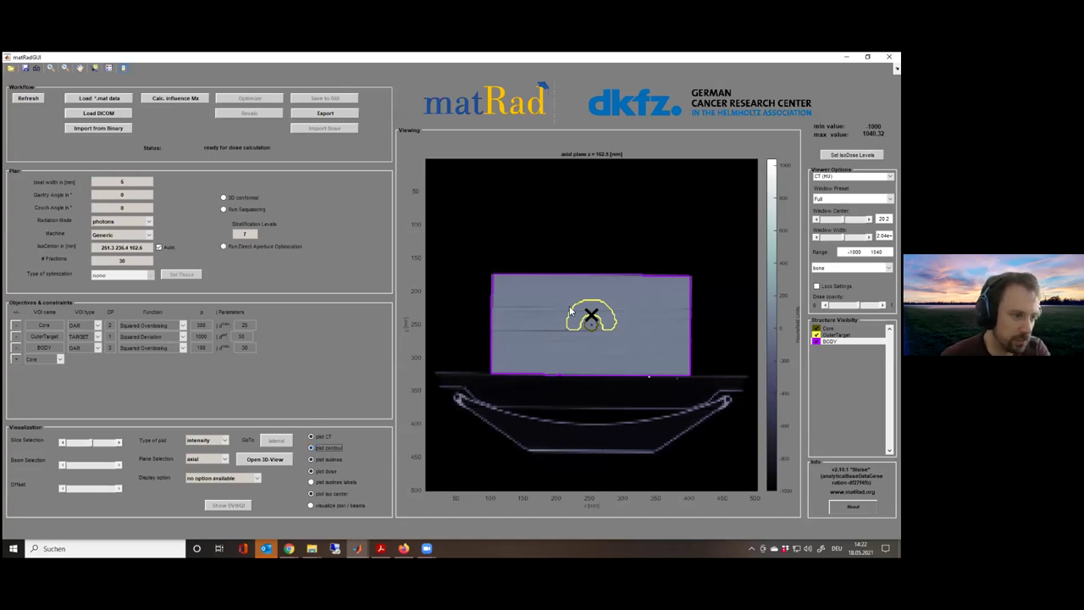
click(328, 494)
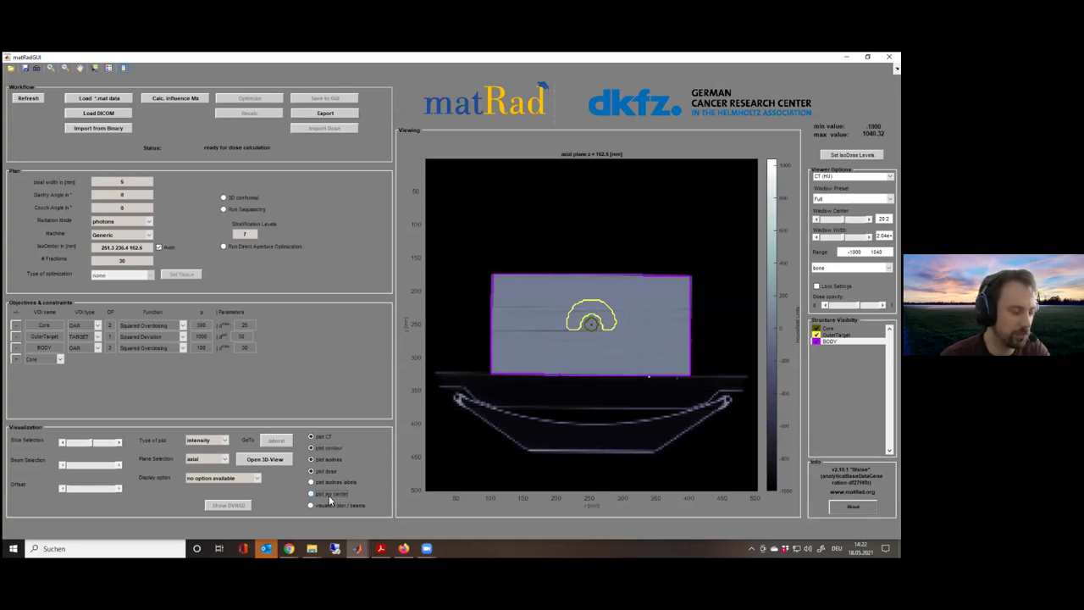
click(329, 496)
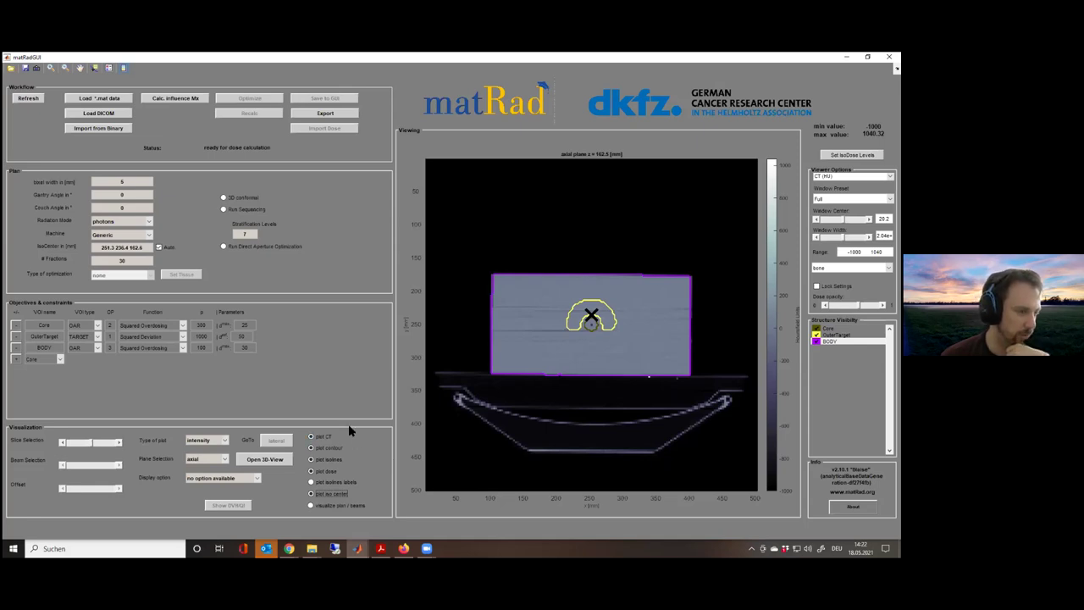
Turn on the plan/beams visualization over the CT slice and check which machines are offered for photons
click(320, 504)
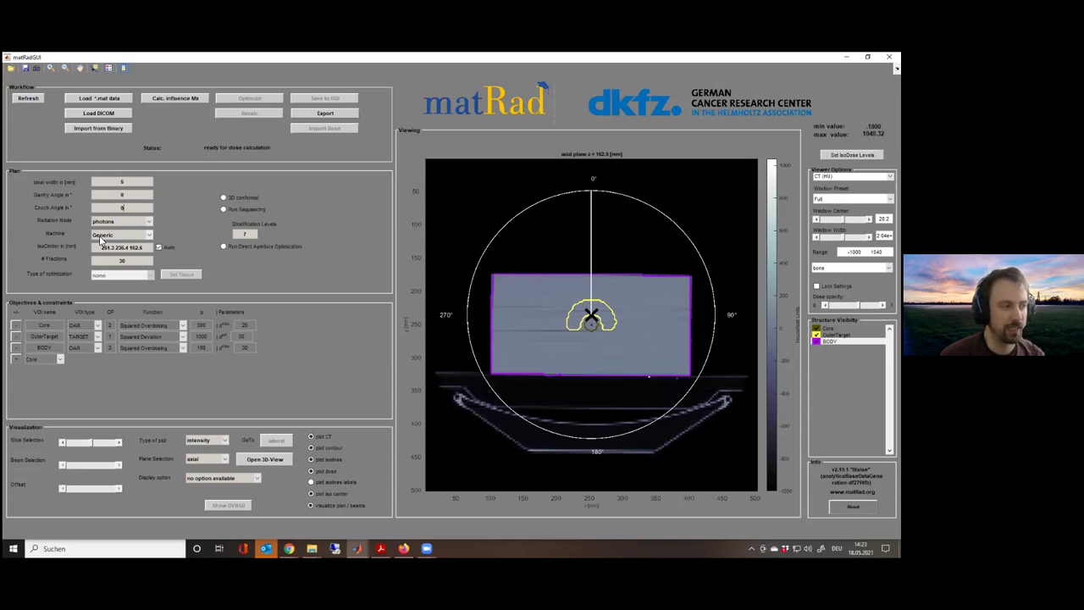
click(147, 236)
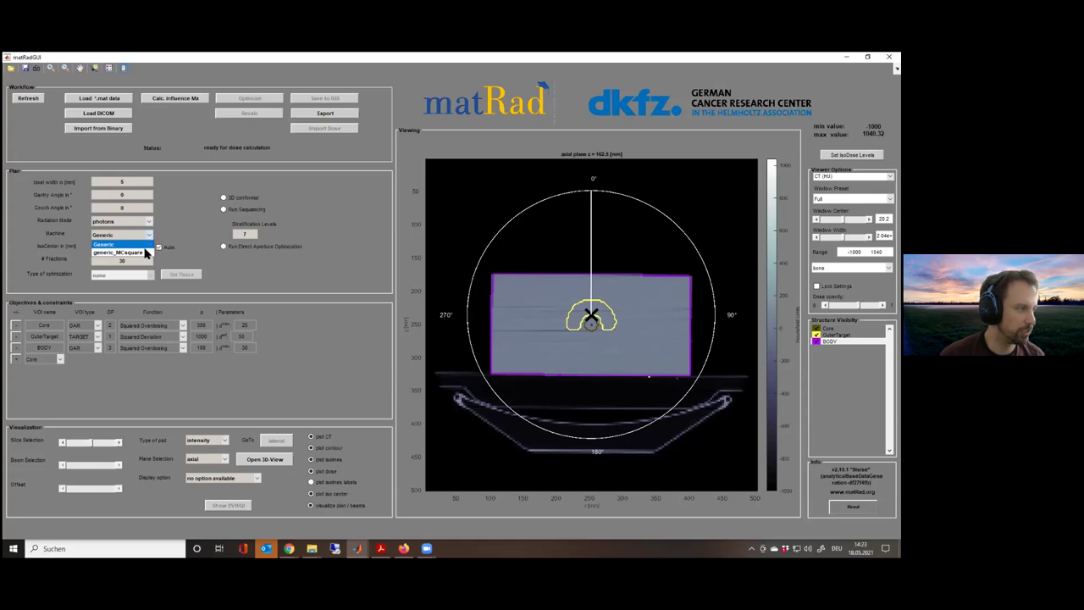
click(153, 234)
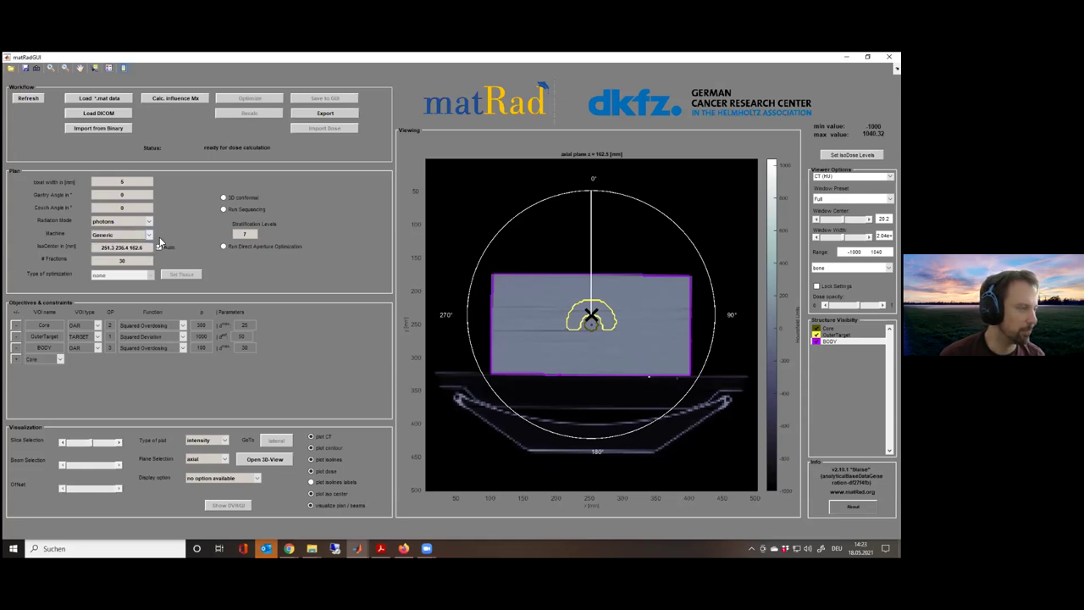
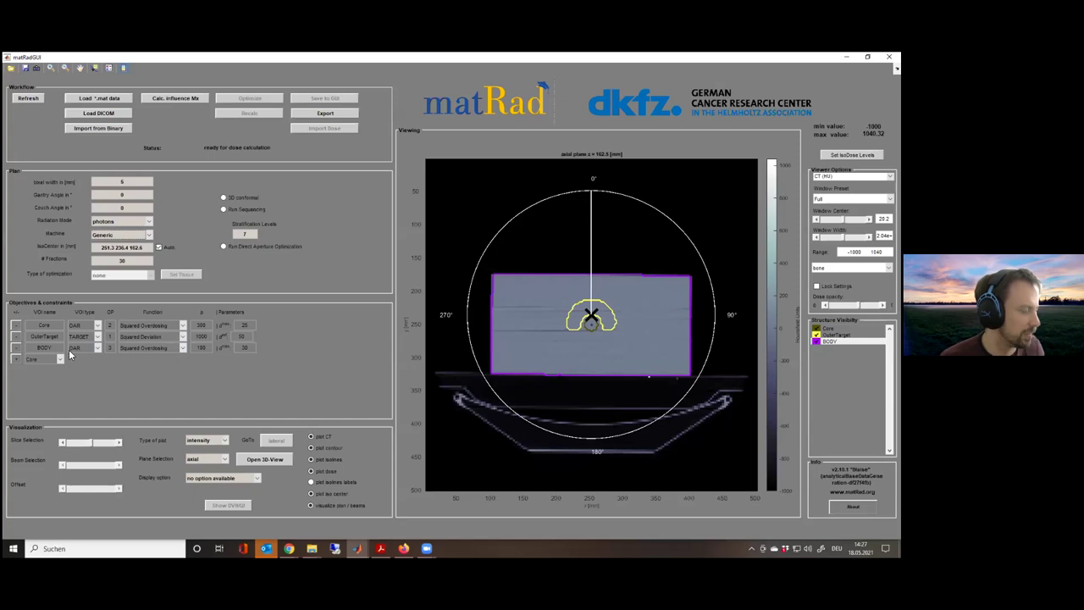
Review the objective and constraint functions available for Core and the dose parameter of the OuterTarget objective
click(181, 324)
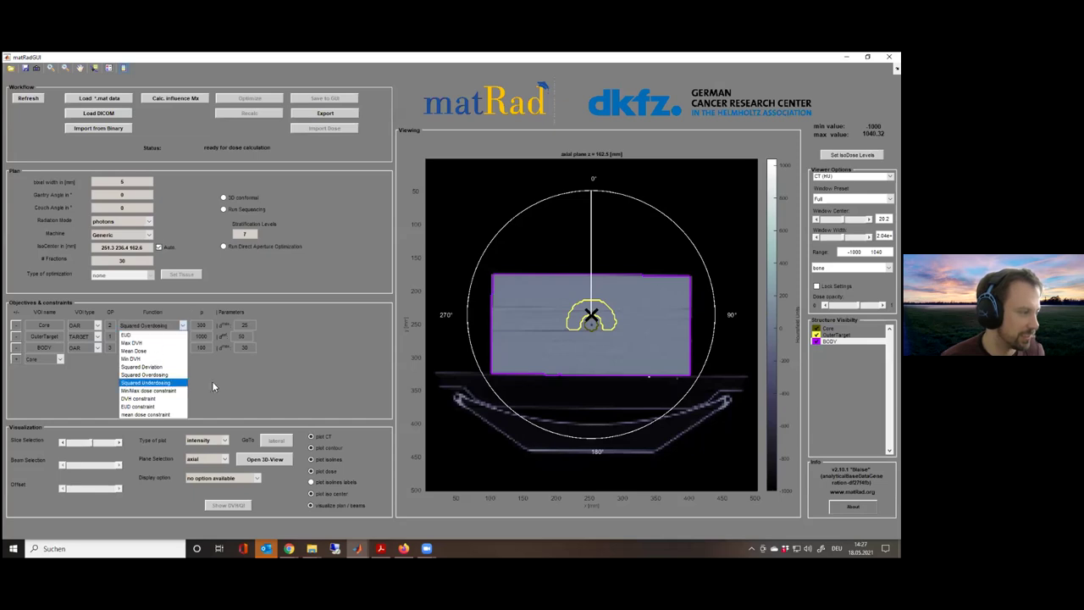
click(294, 341)
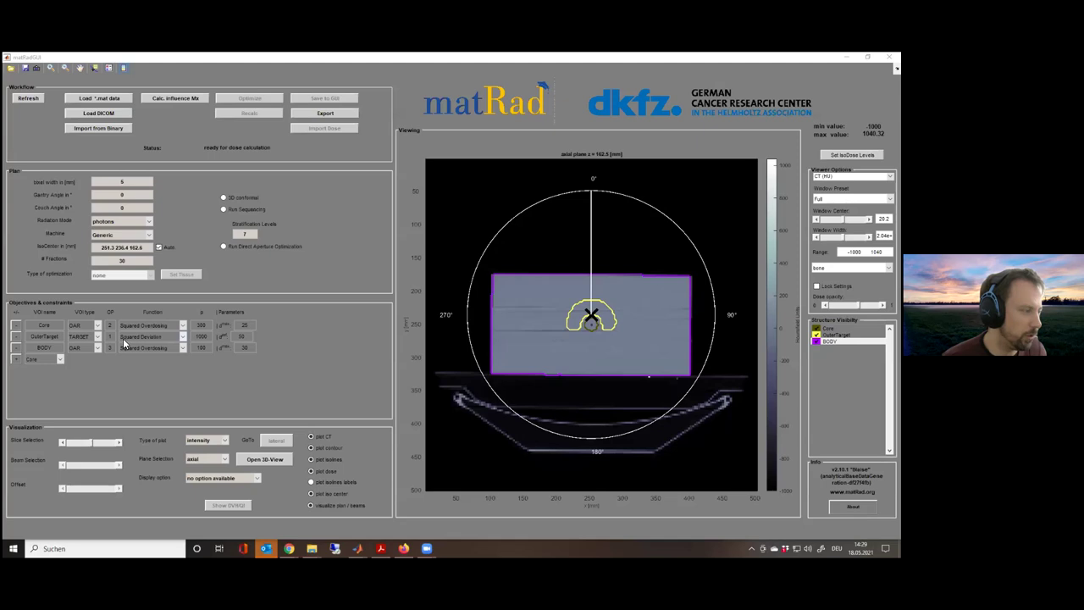
double_click(241, 336)
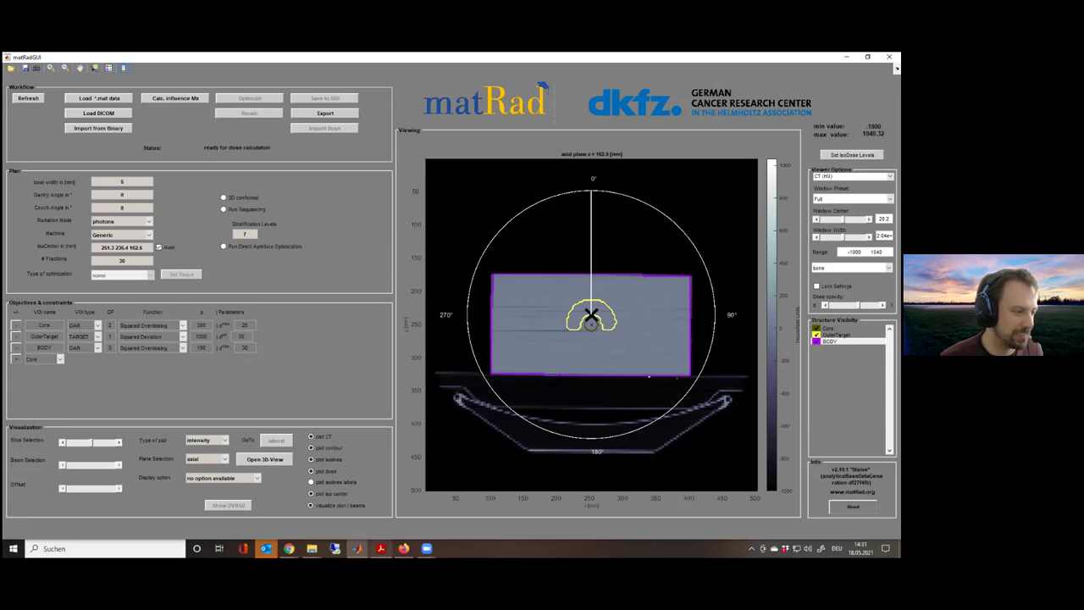
Compare the Task 1 objectives in the PDF task sheet with the OuterTarget dose parameter in matRad
click(380, 548)
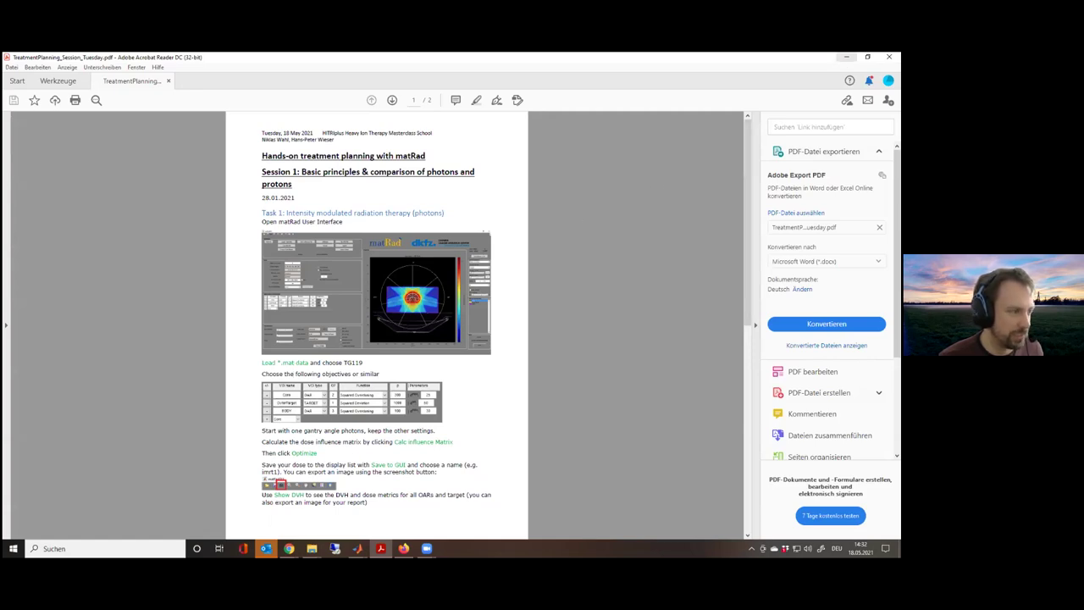
click(846, 56)
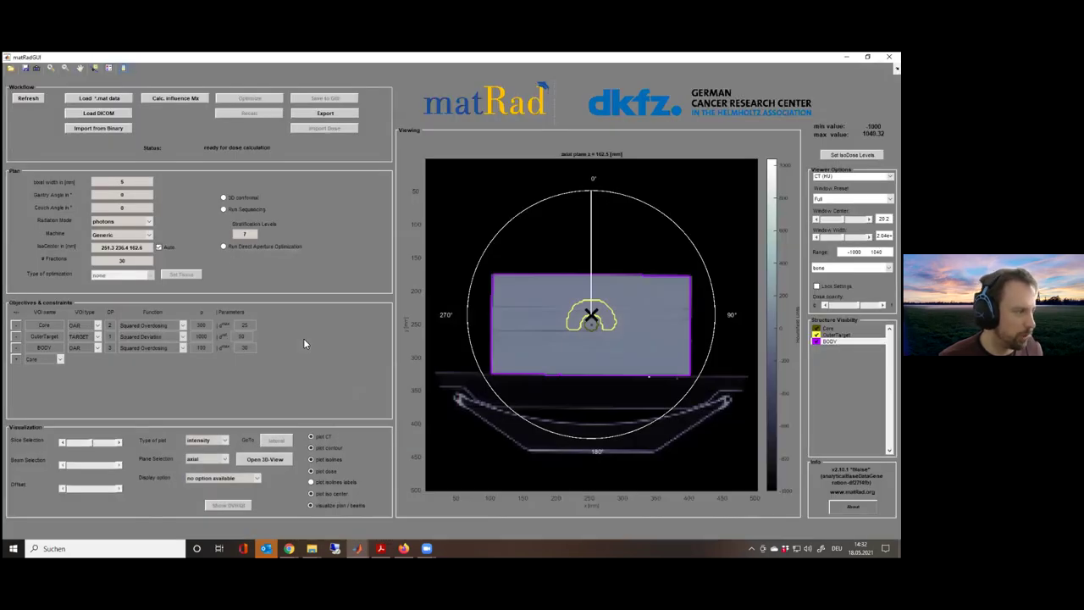
double_click(241, 336)
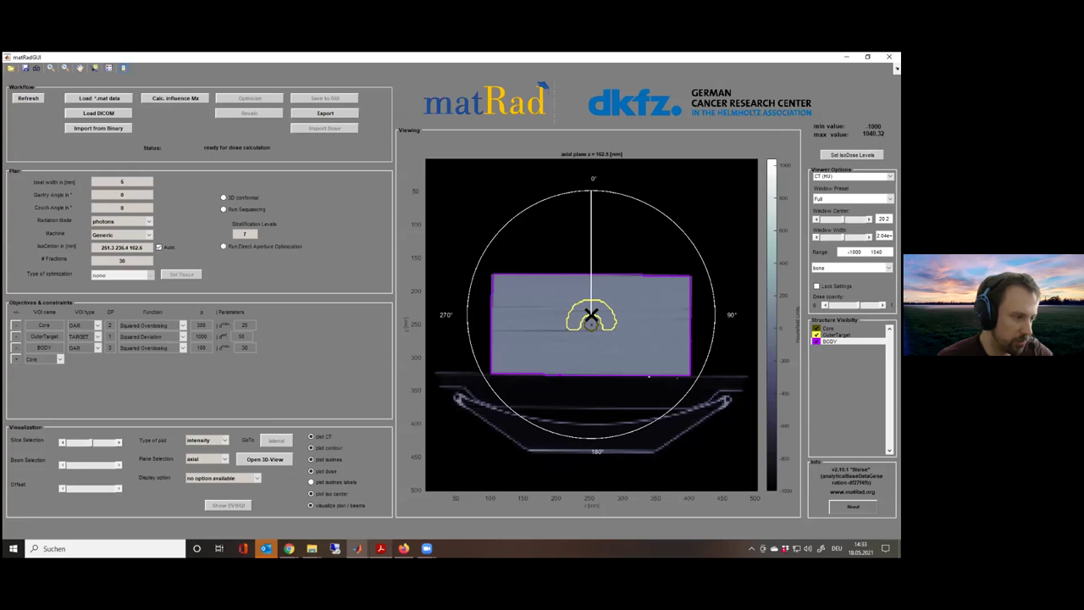
Switch to the PDF task sheet, select the instruction about starting with one gantry angle for photons, and return to matRad
mouse_move(380, 548)
click(381, 508)
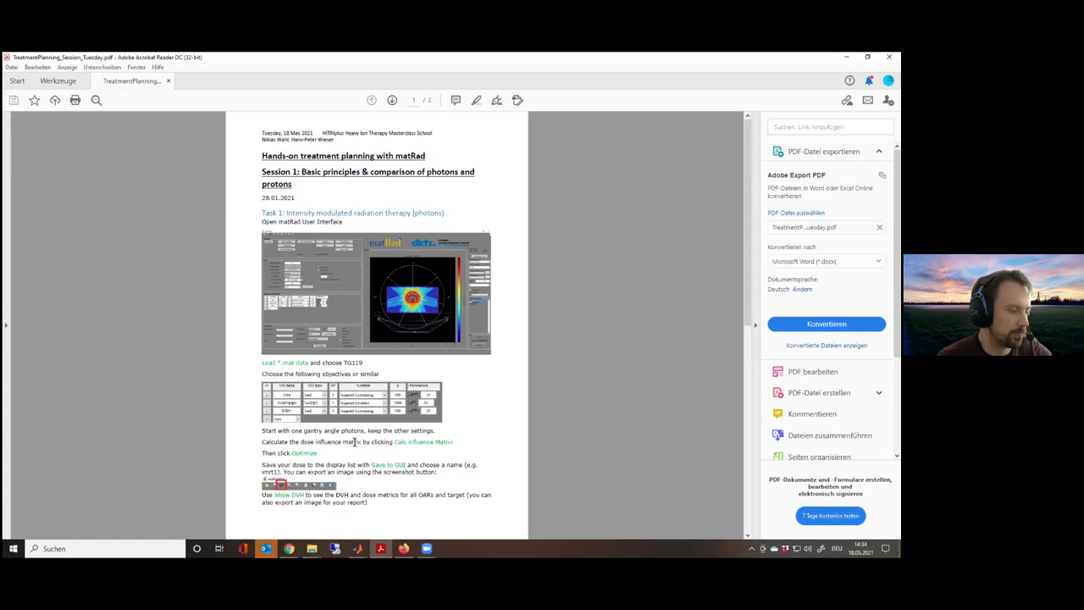
drag(262, 430, 437, 430)
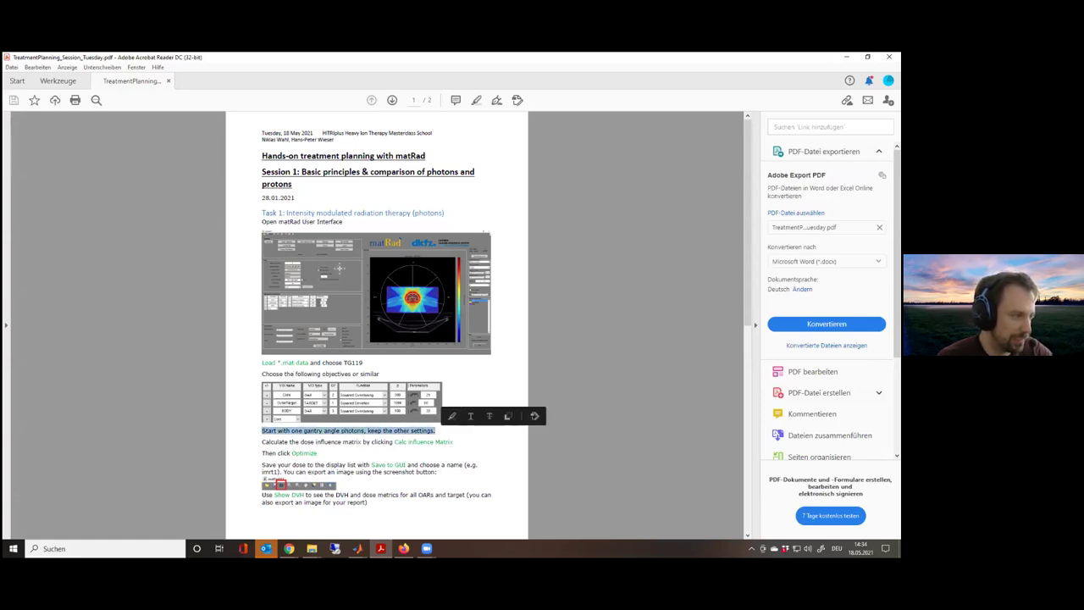
click(357, 547)
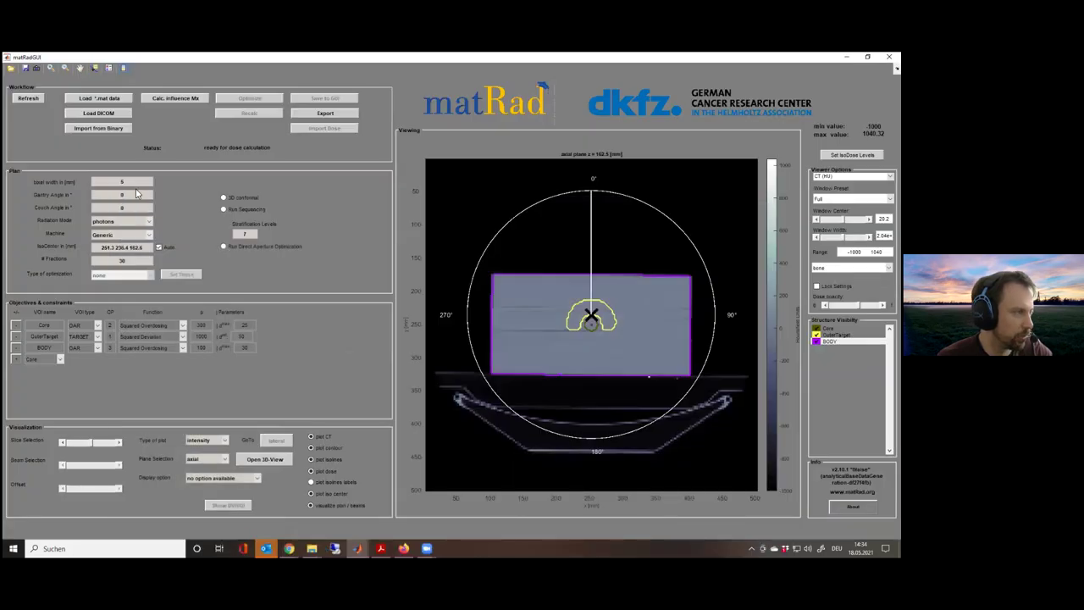
Try gantry angles of 45° and 90° for the photon beam
double_click(135, 194)
text(0)
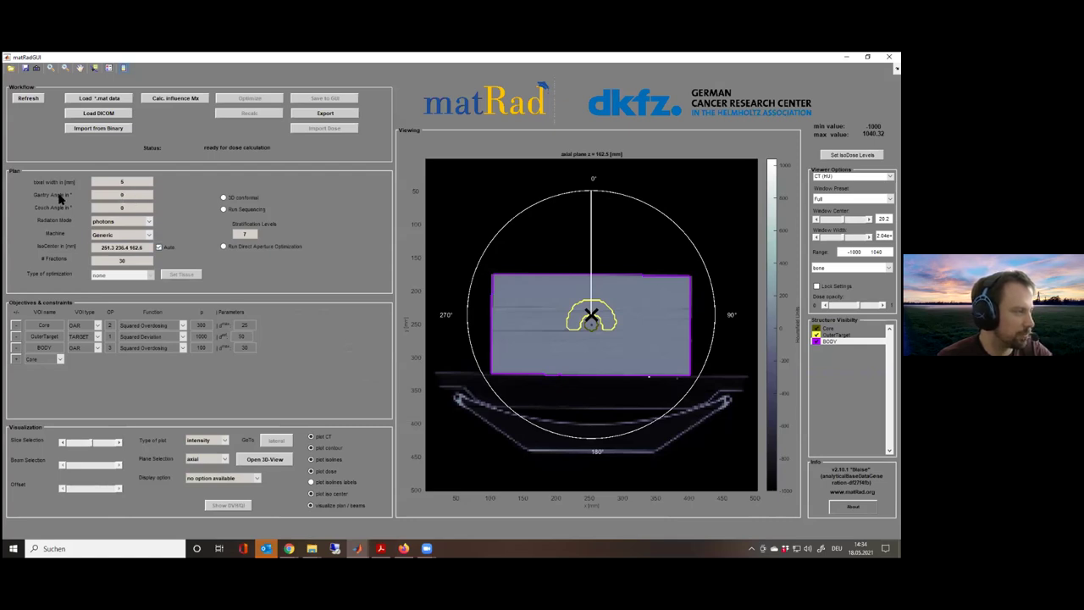
double_click(122, 195)
text(45)
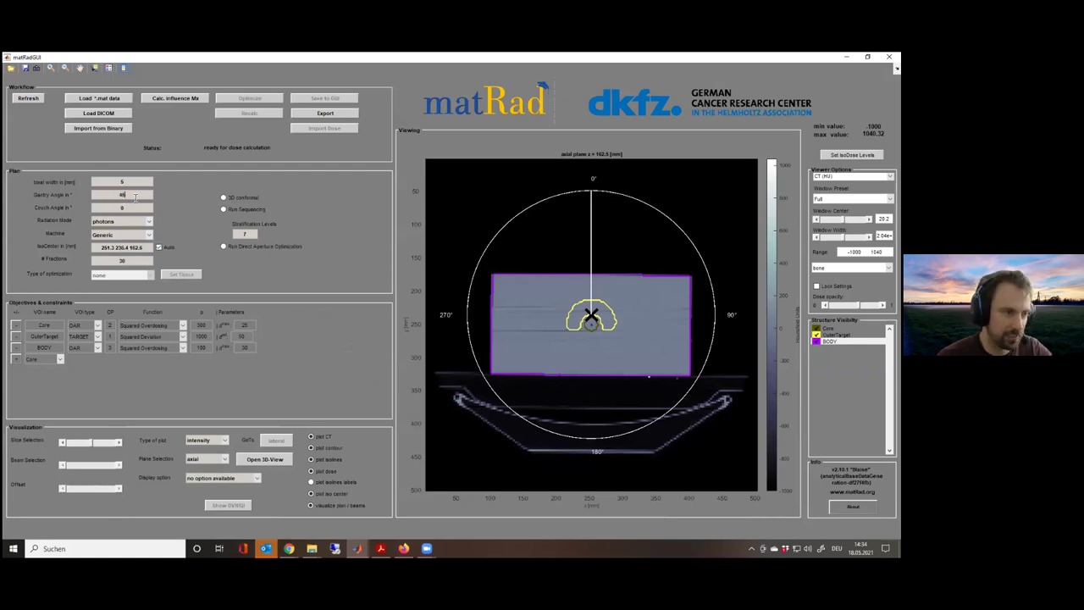
key(Return)
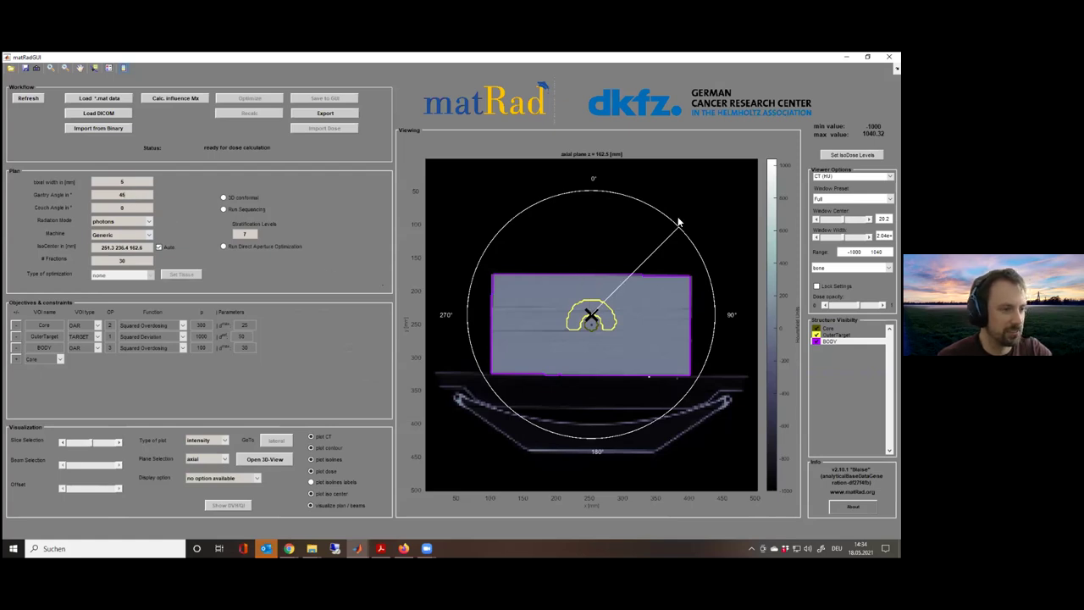
key(BackSpace)
key(BackSpace)
text(90)
key(Return)
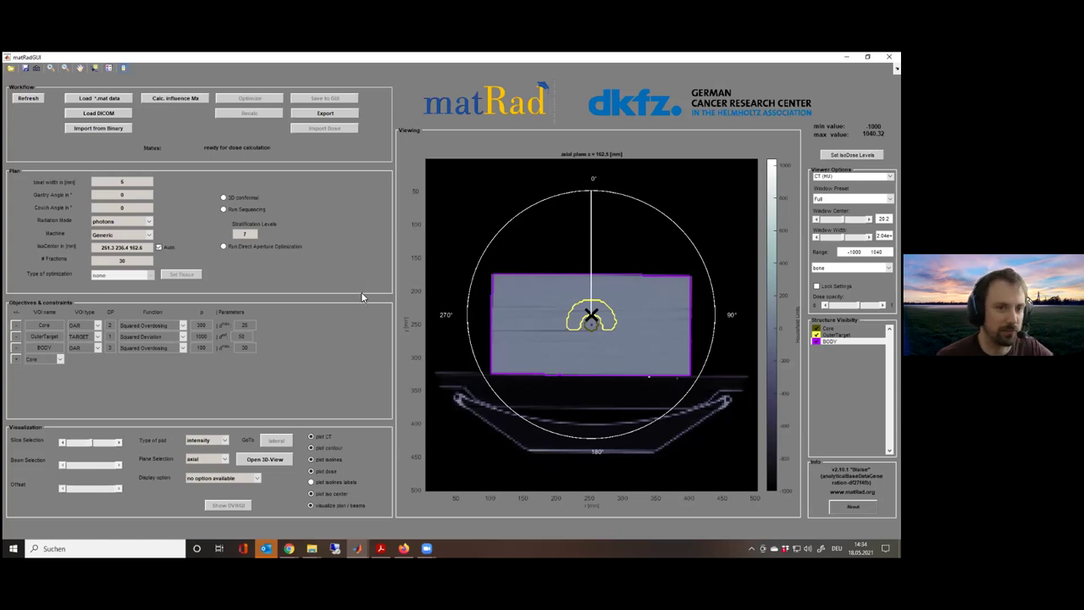
Calculate the dose influence matrix for the photon plan and review the calculation log in the MATLAB command window
click(187, 101)
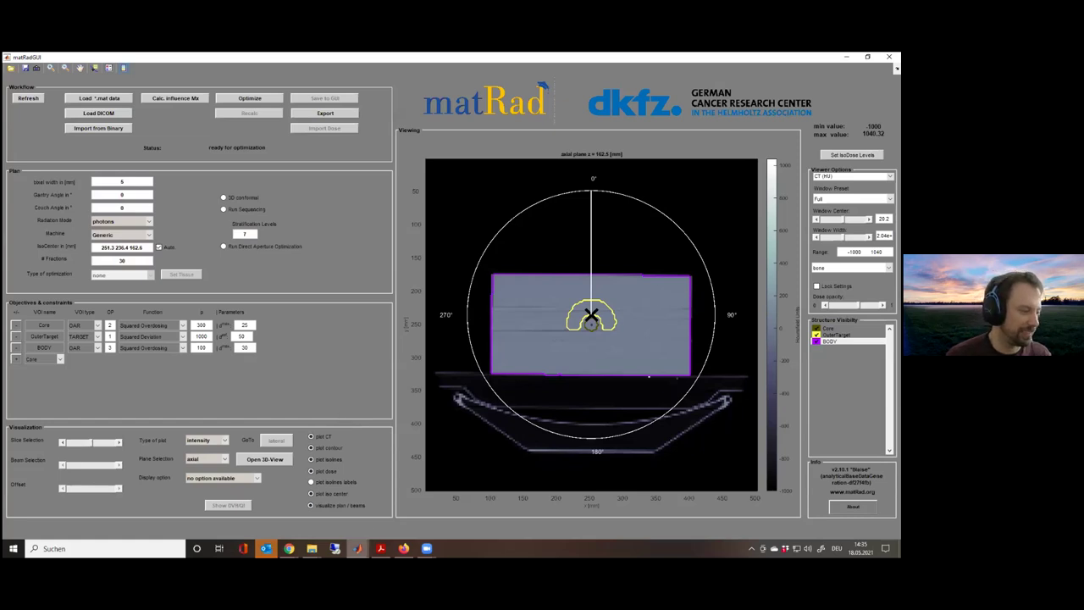
mouse_move(357, 548)
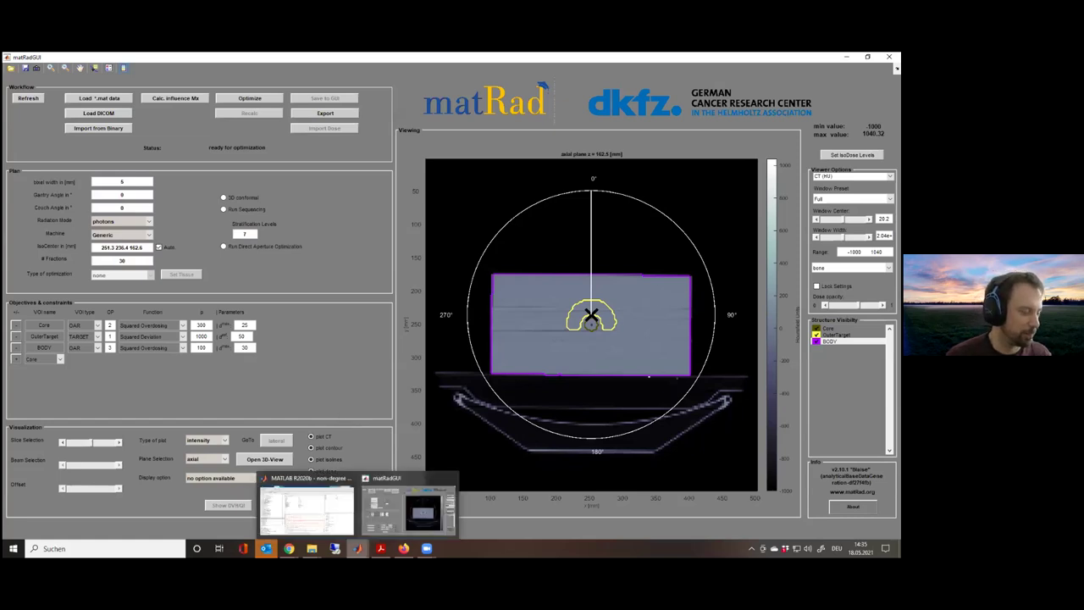
click(333, 514)
scroll(400, 388, up, 3)
scroll(468, 448, up, 3)
scroll(464, 422, down, 6)
click(401, 491)
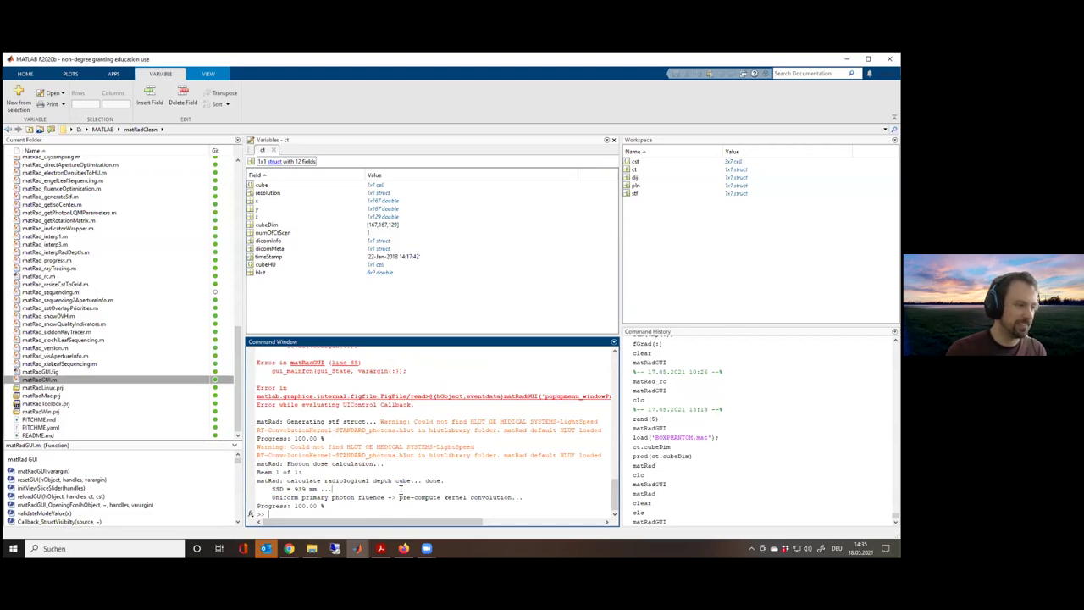
key(Return)
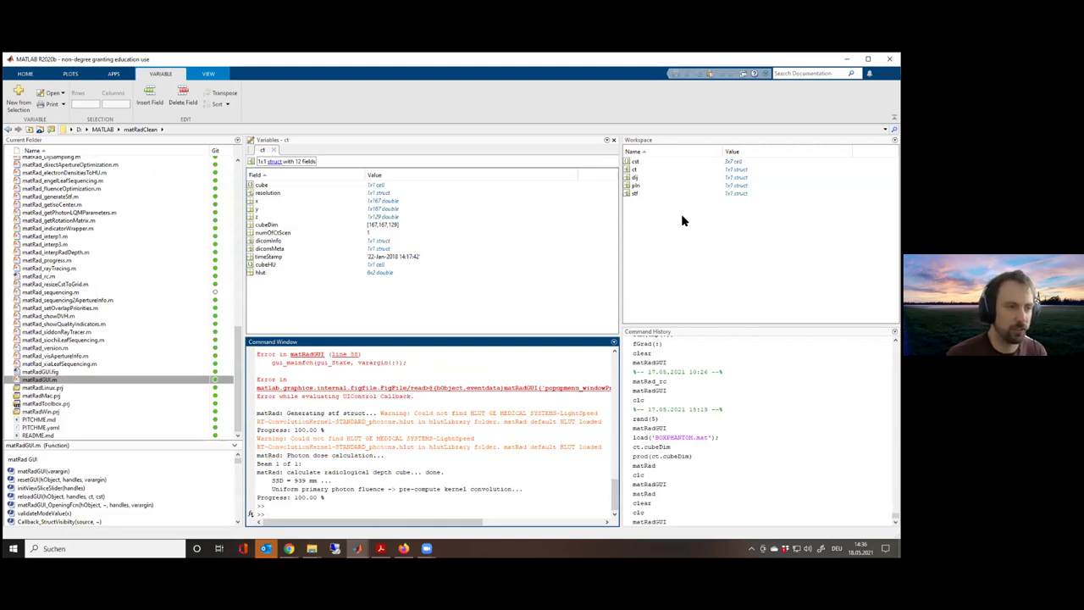
Inspect the cubeHU field of the ct workspace variable, widening its first column to read the entry
double_click(635, 171)
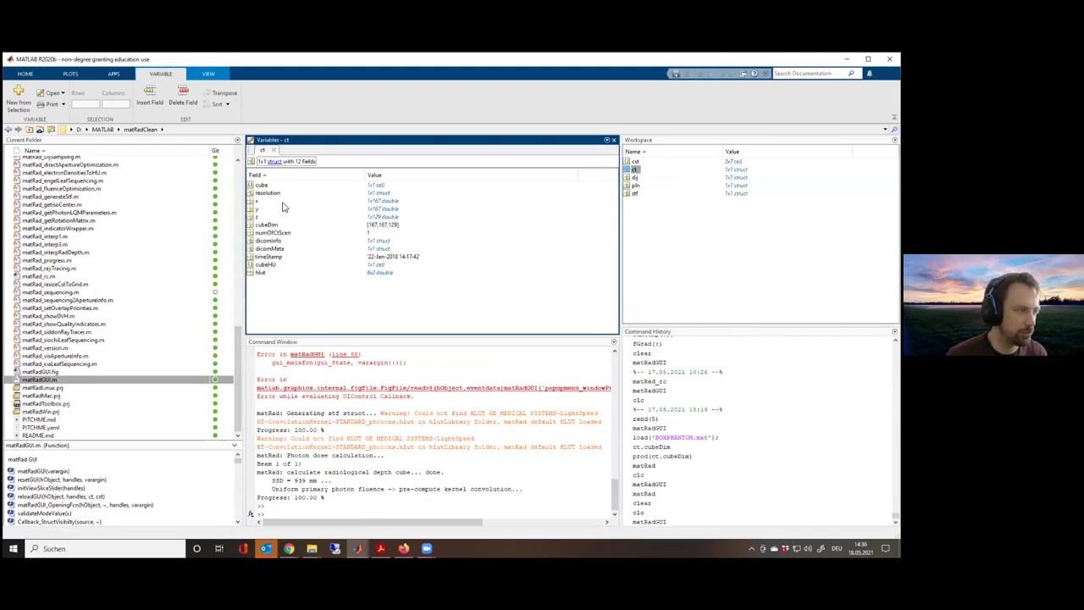
double_click(264, 264)
drag(288, 176, 353, 174)
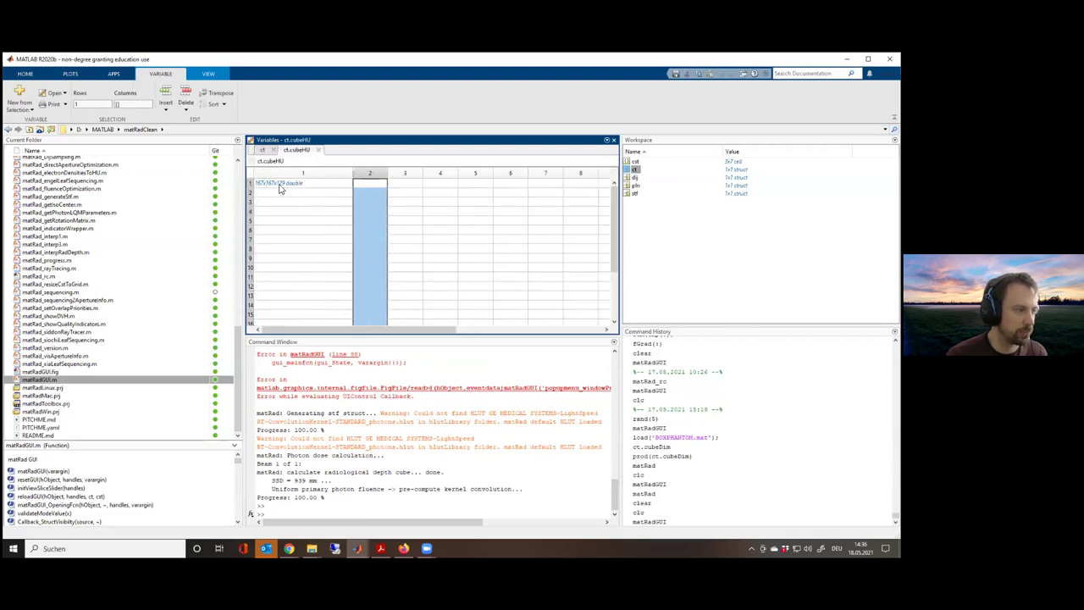
Close the cubeHU view, open the cst workspace variable and inspect the dose objective stored for OuterTarget
click(316, 150)
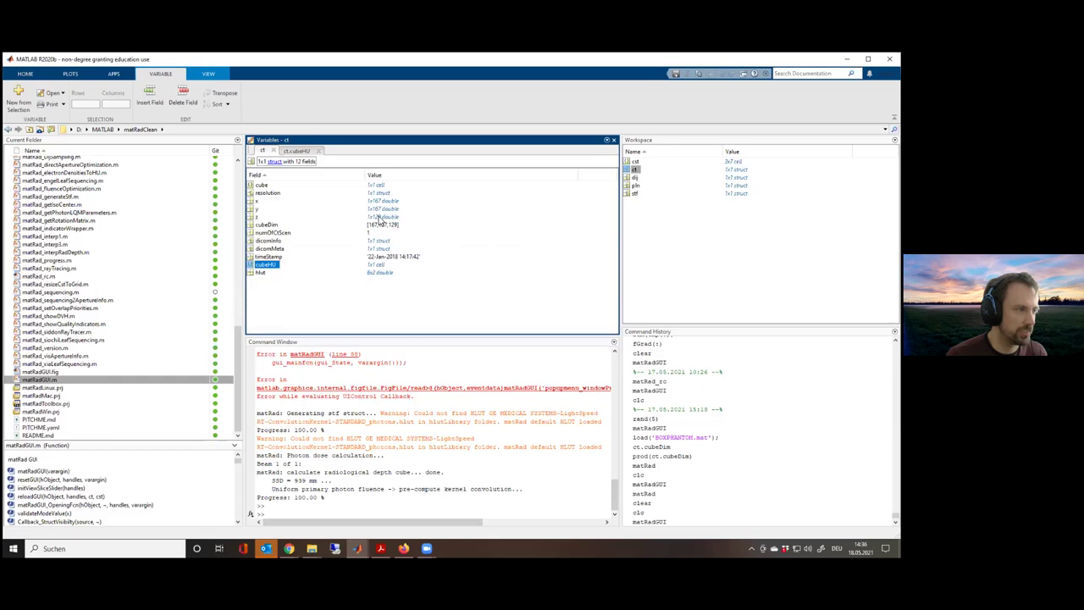
click(637, 162)
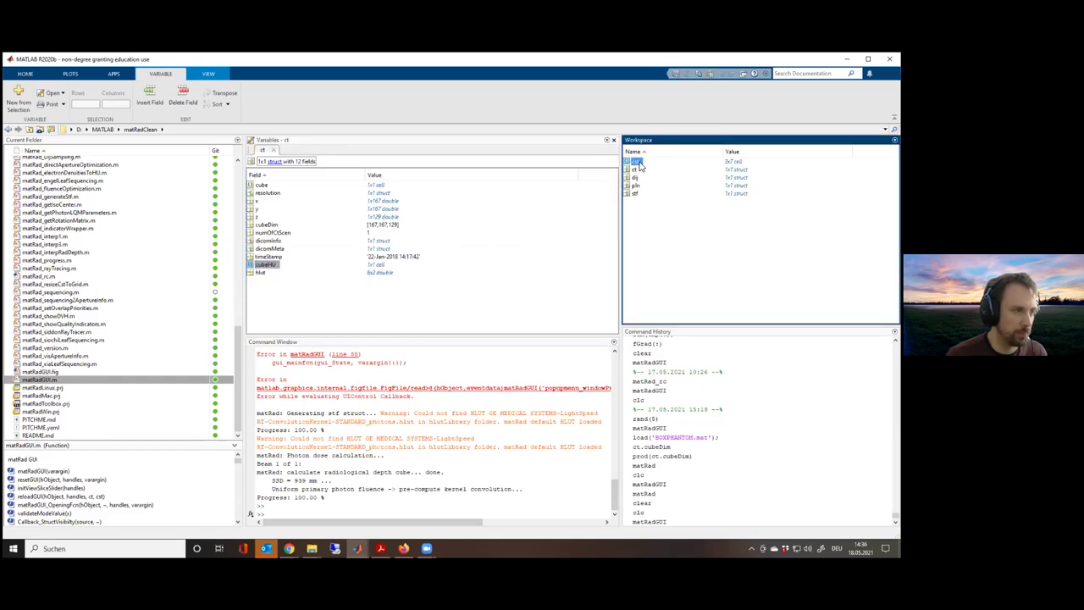
double_click(637, 163)
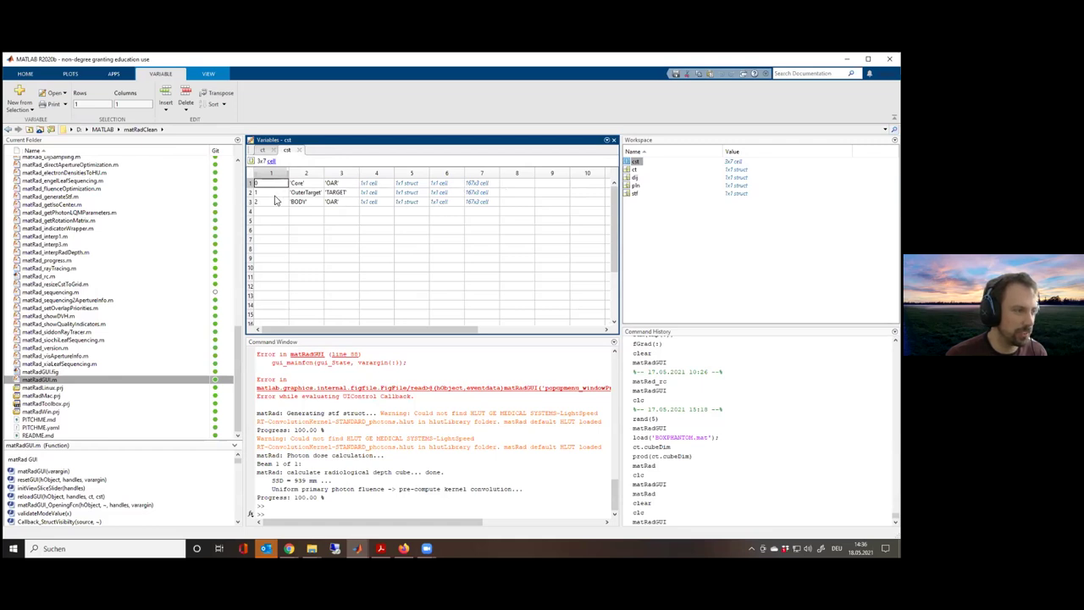
click(360, 194)
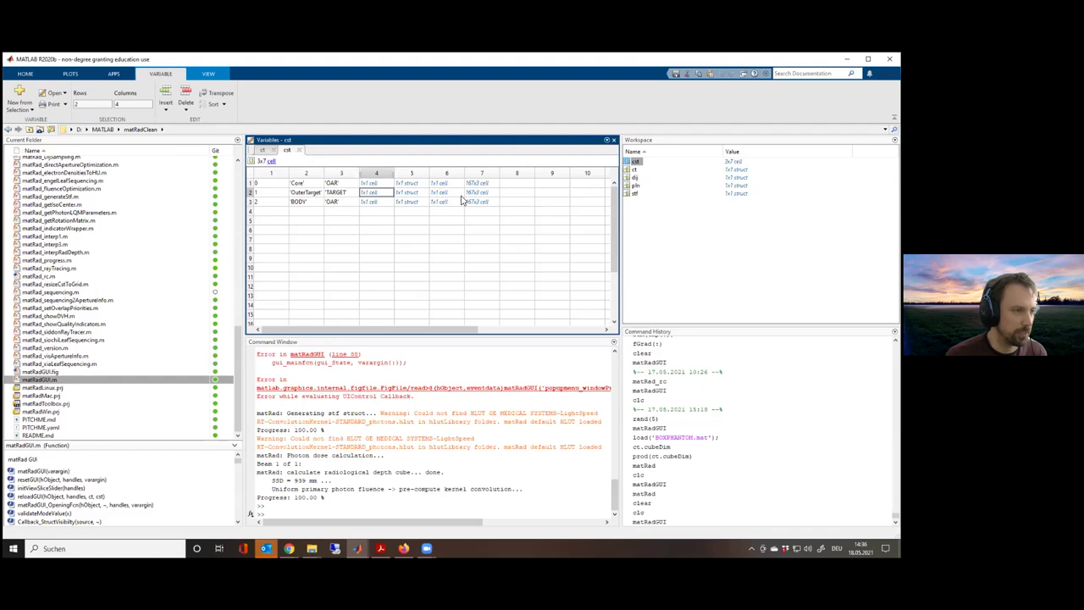
double_click(447, 193)
double_click(278, 181)
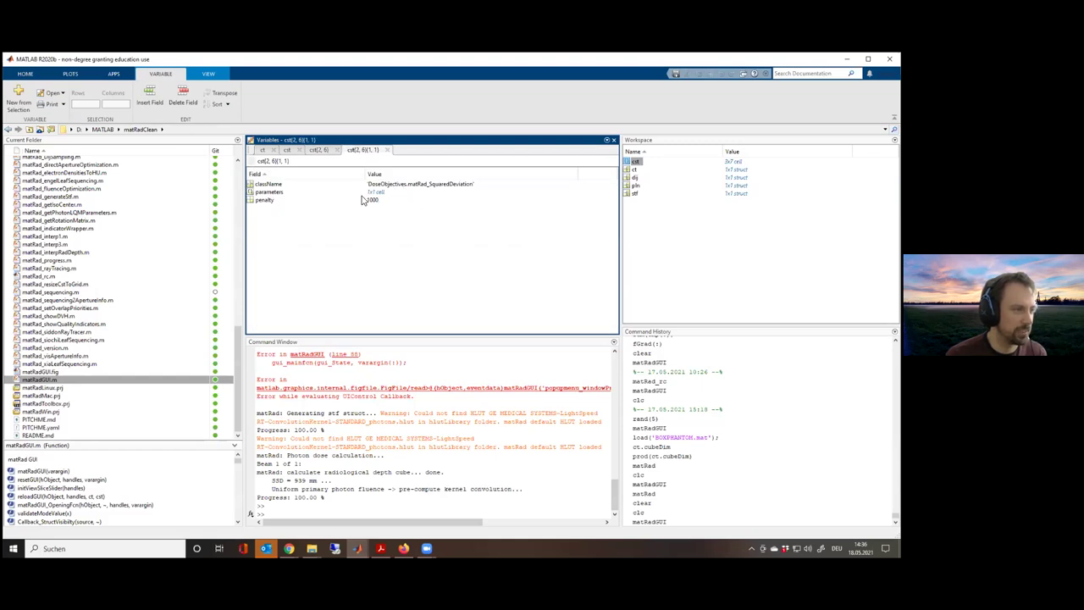
click(386, 150)
click(337, 150)
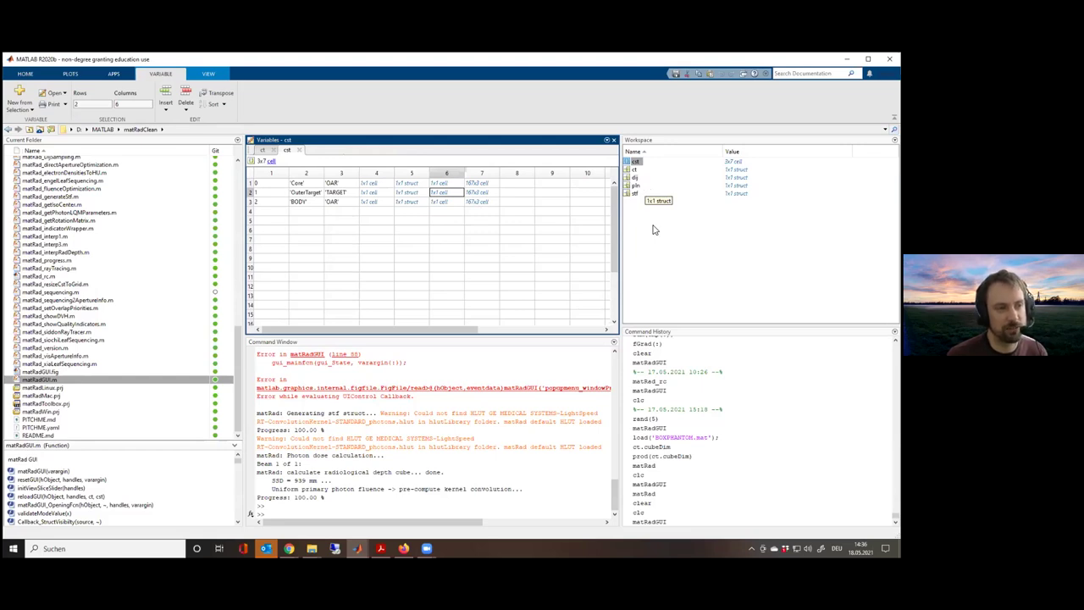
Open the stf workspace variable and review its gantryAngle, couchAngle, isoCenter and numOfRays fields
click(635, 194)
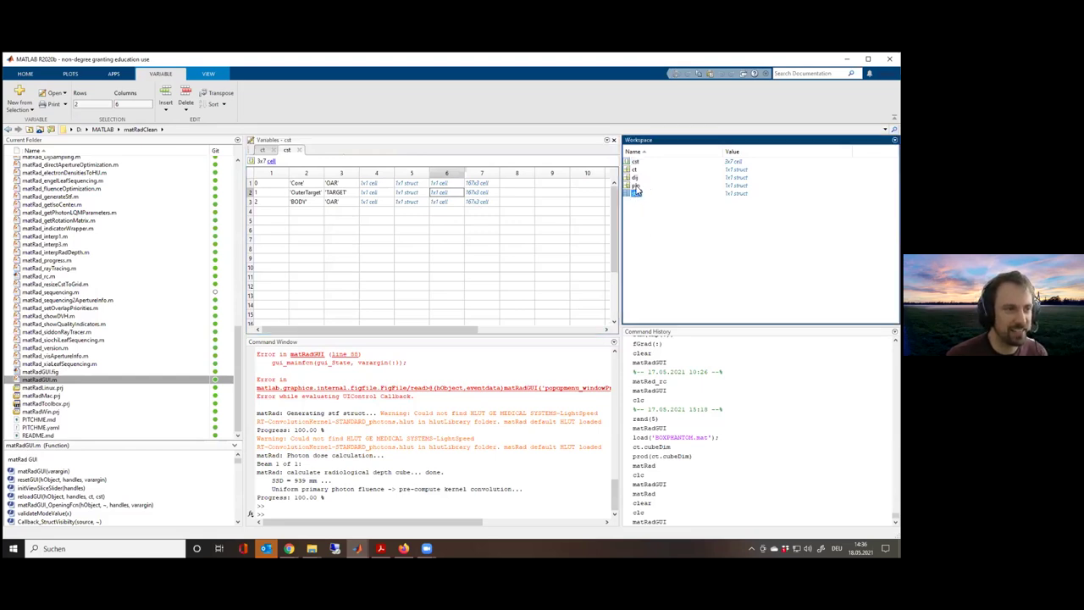
click(635, 178)
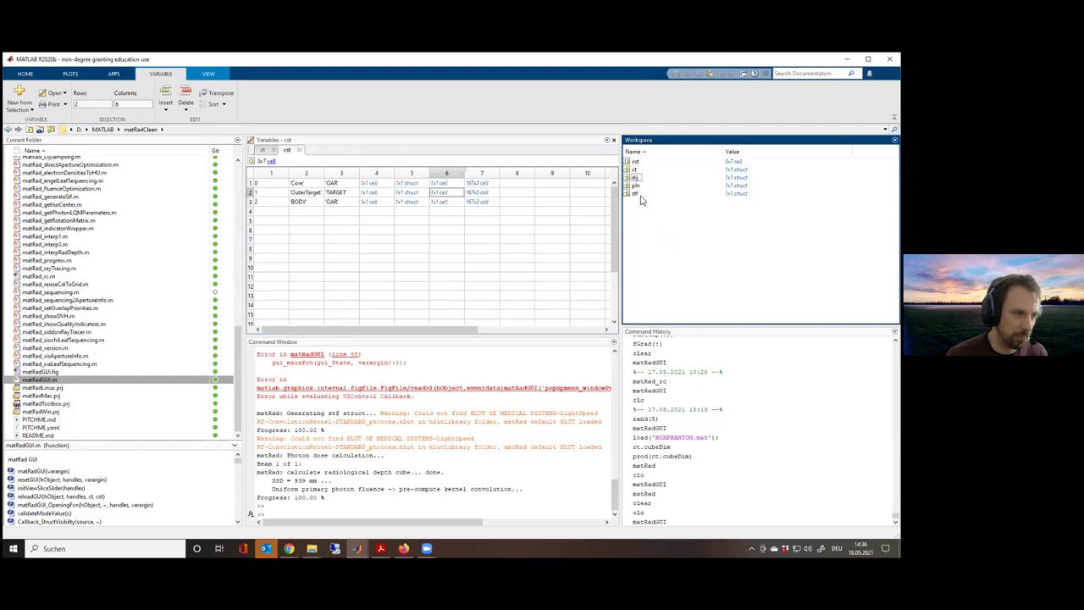
double_click(633, 195)
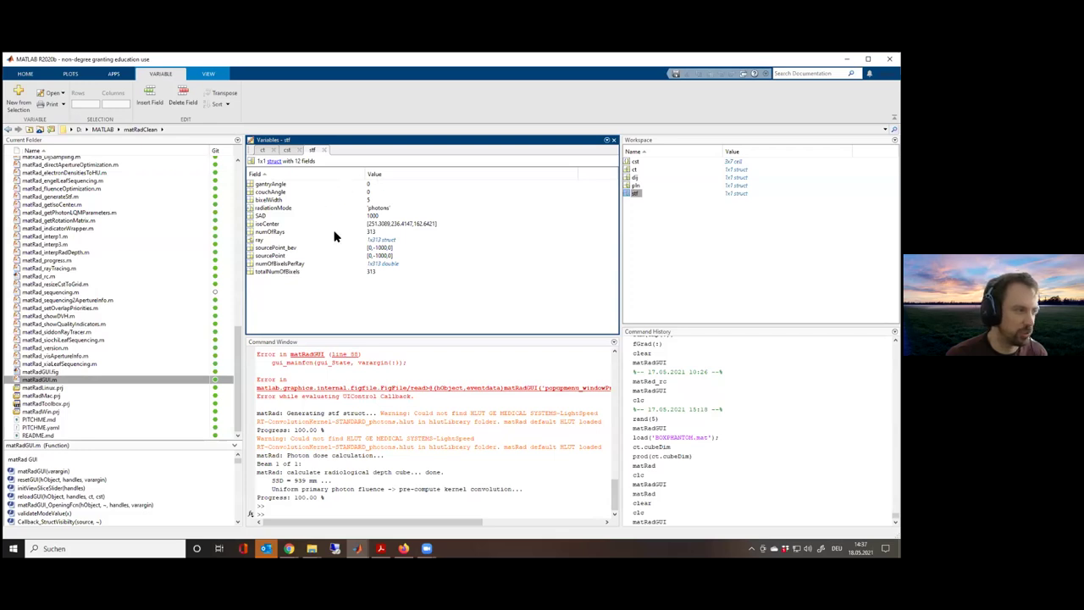
click(370, 186)
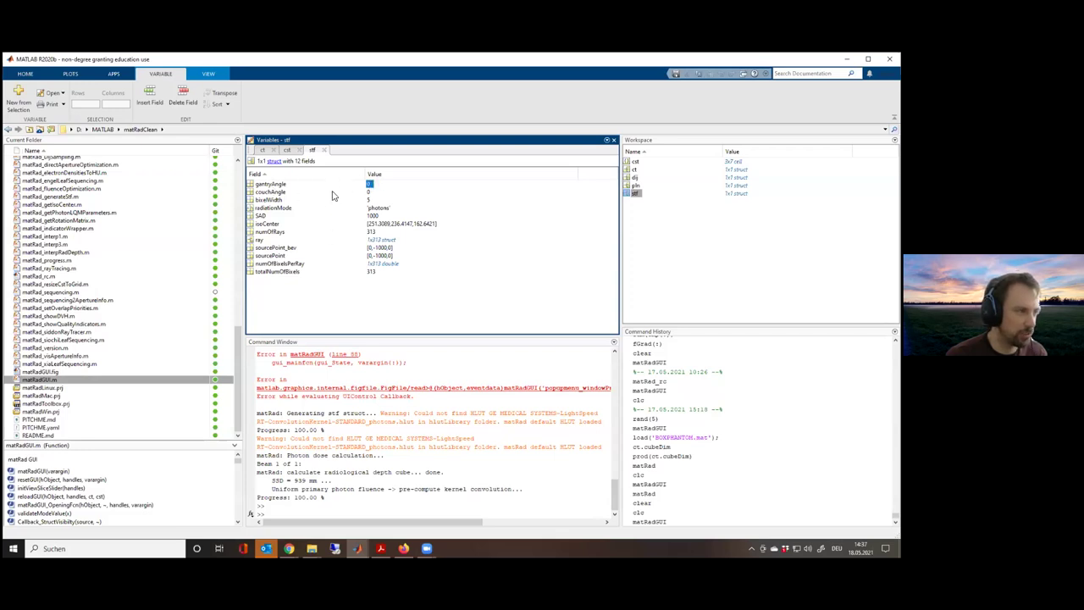
click(271, 193)
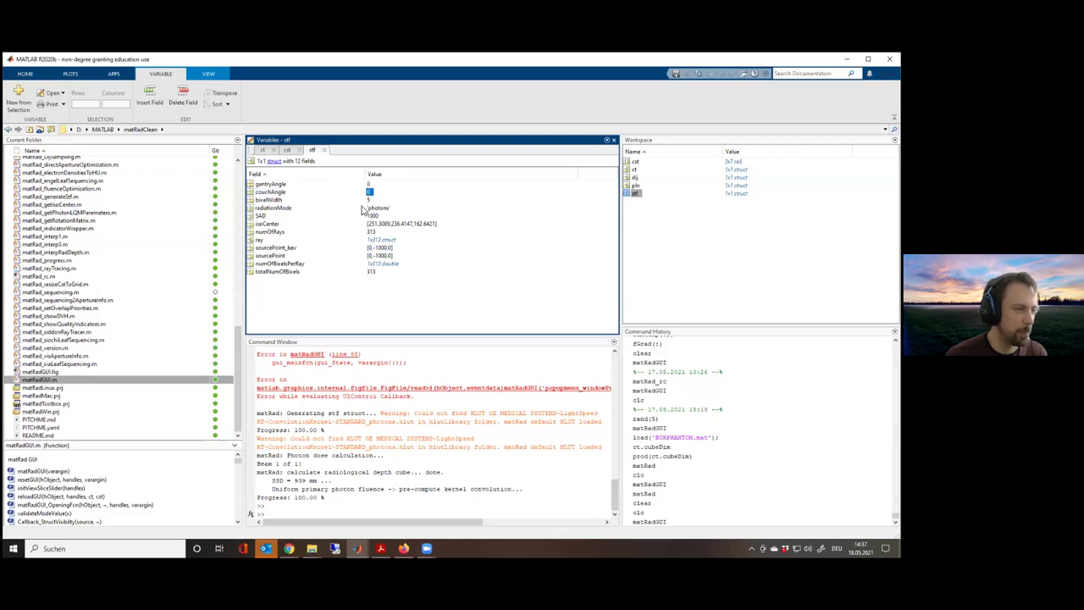
click(277, 225)
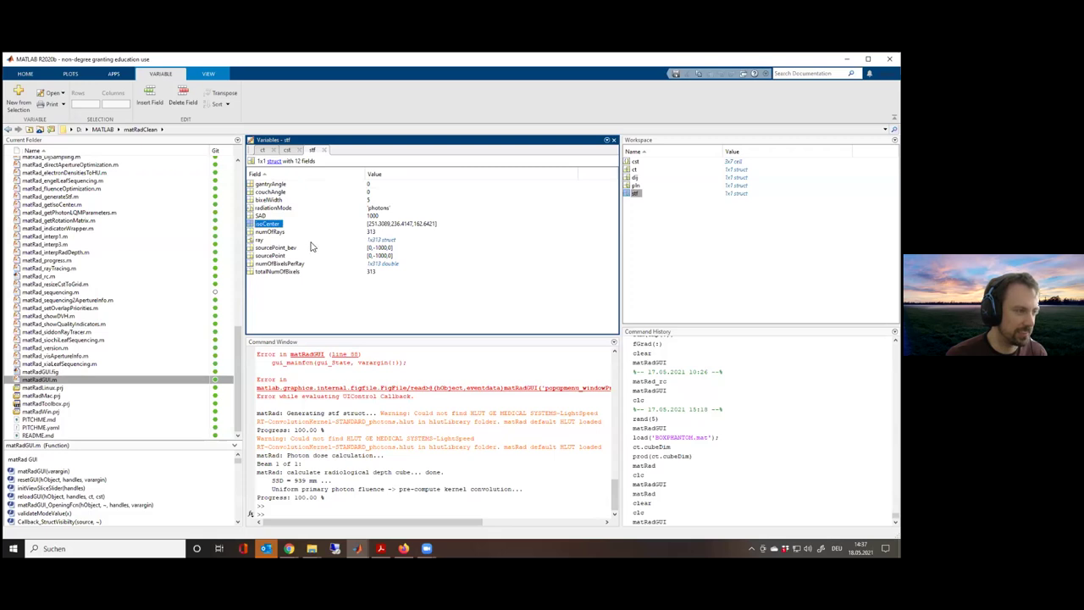
click(276, 233)
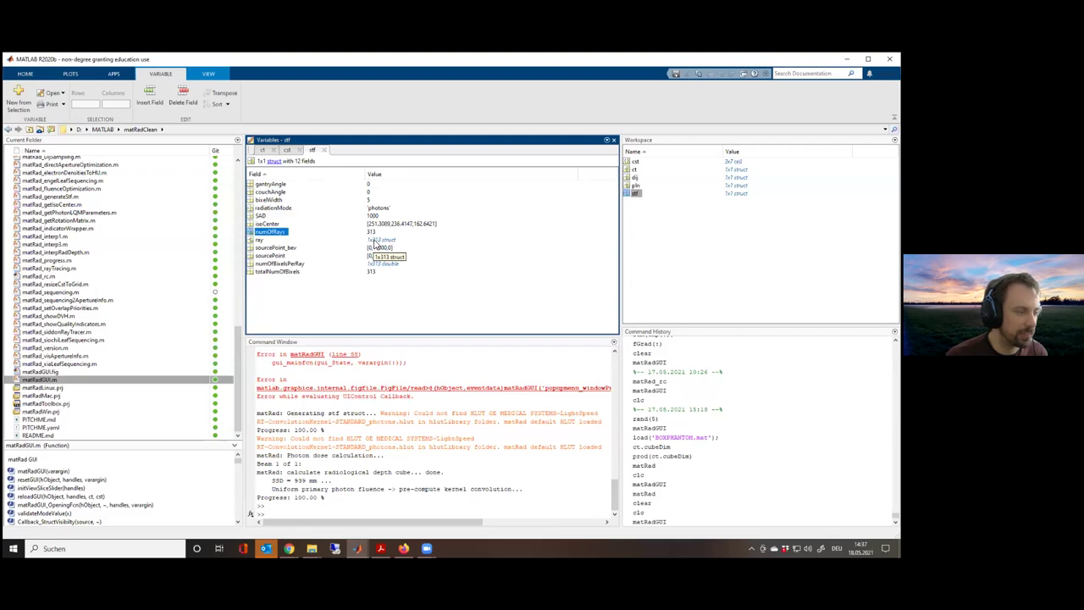
Examine the stf ray field, reviewing ray positions, target points and energy, and close the ray and stf views
double_click(259, 242)
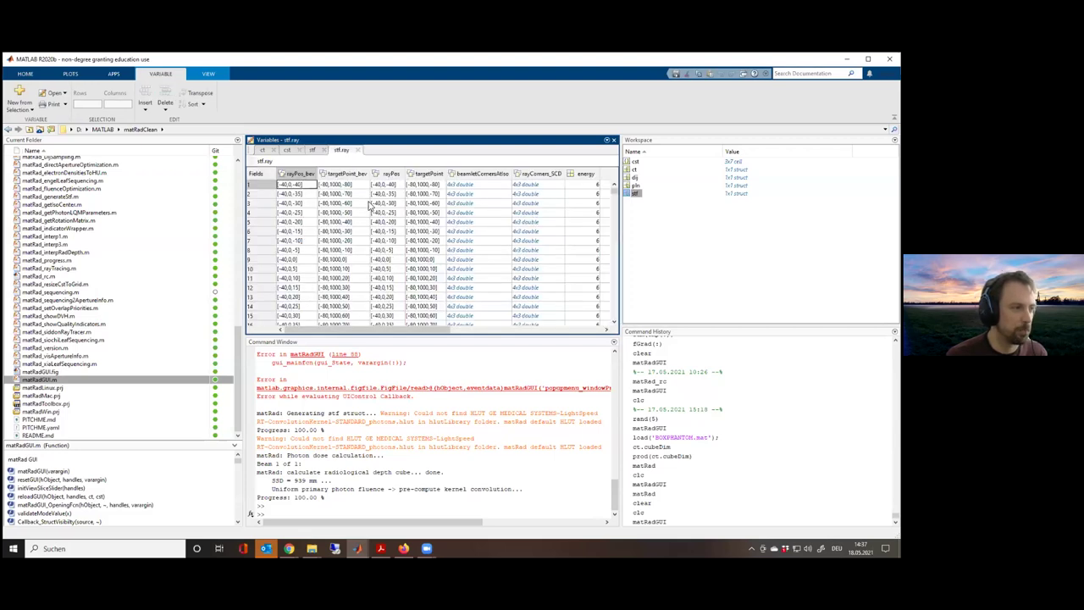
scroll(288, 205, down, 8)
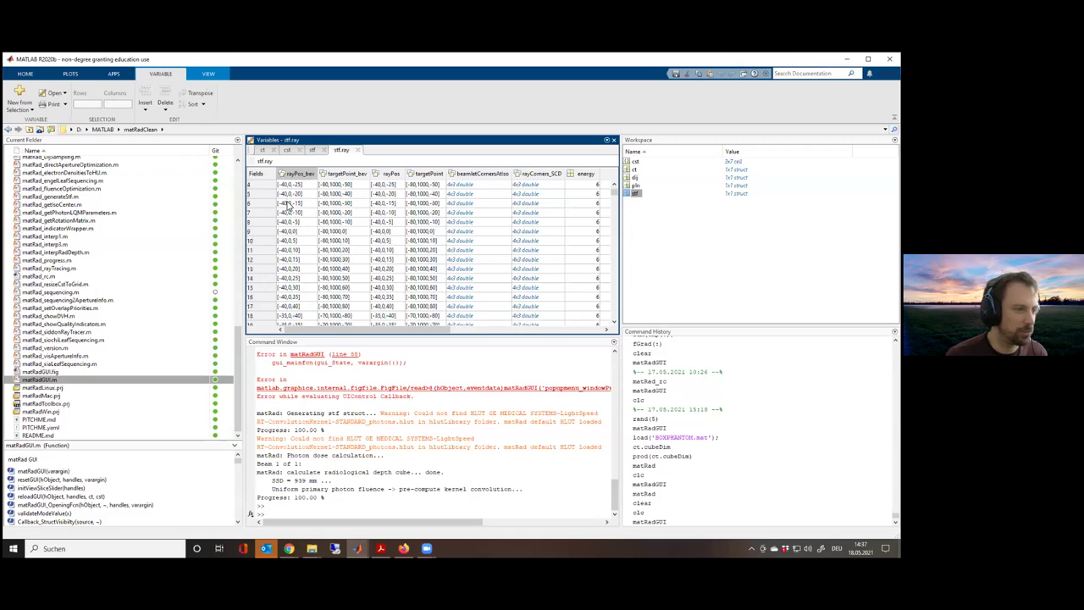
mouse_move(615, 203)
mouse_down()
mouse_move(626, 326)
mouse_move(615, 315)
mouse_move(613, 185)
mouse_move(633, 320)
mouse_move(614, 186)
mouse_up()
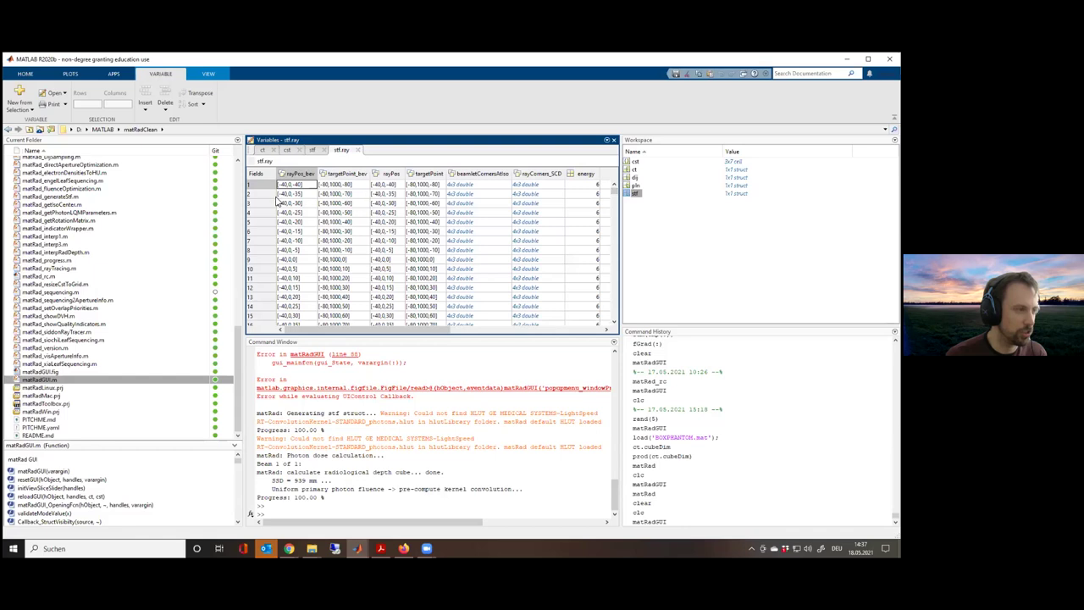
click(352, 188)
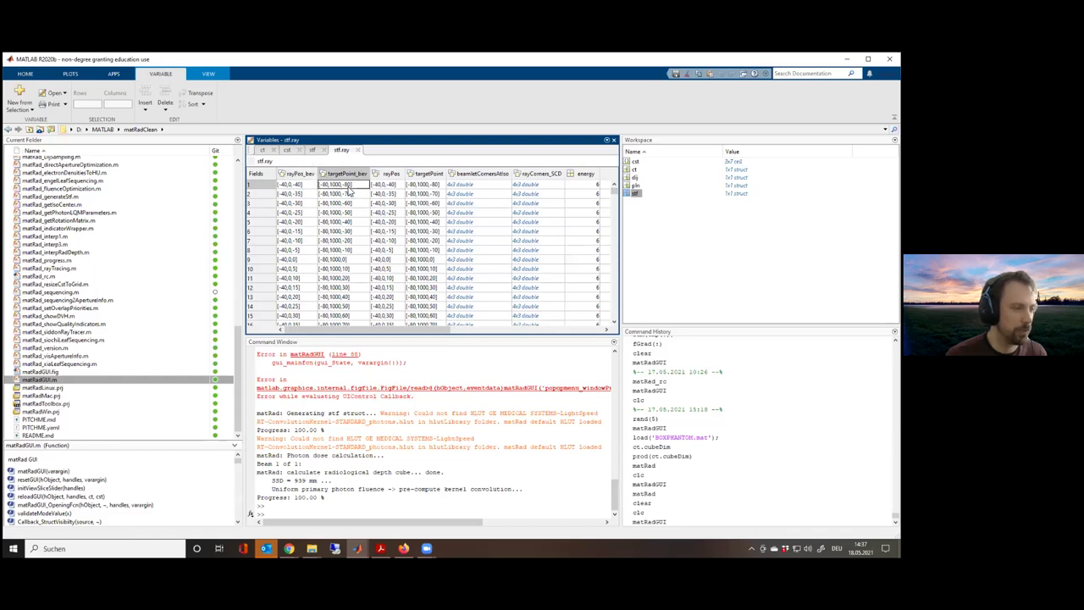
click(423, 186)
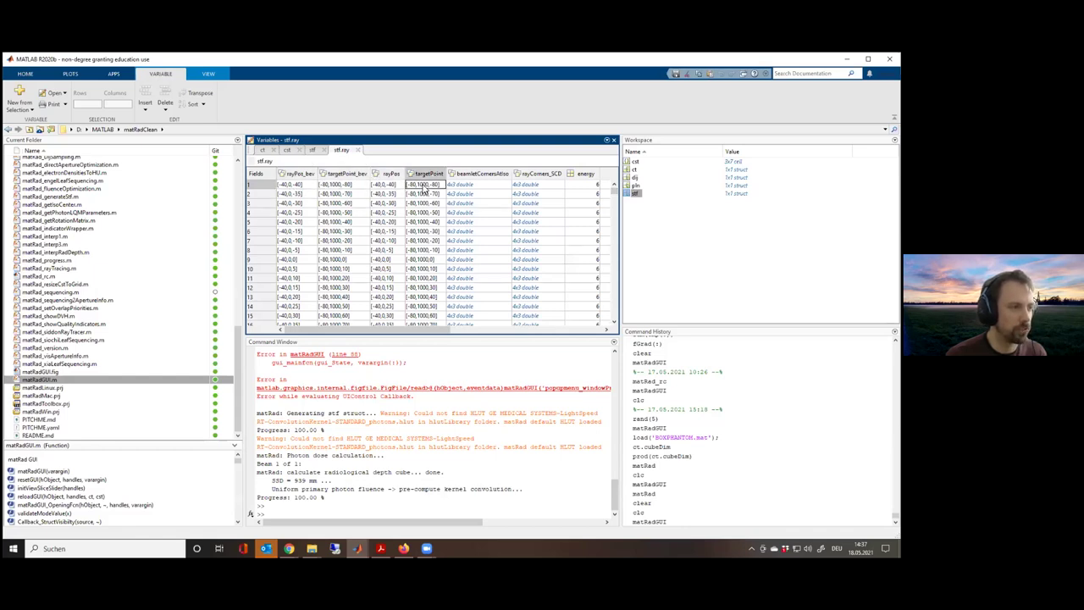
drag(392, 336, 439, 336)
click(489, 186)
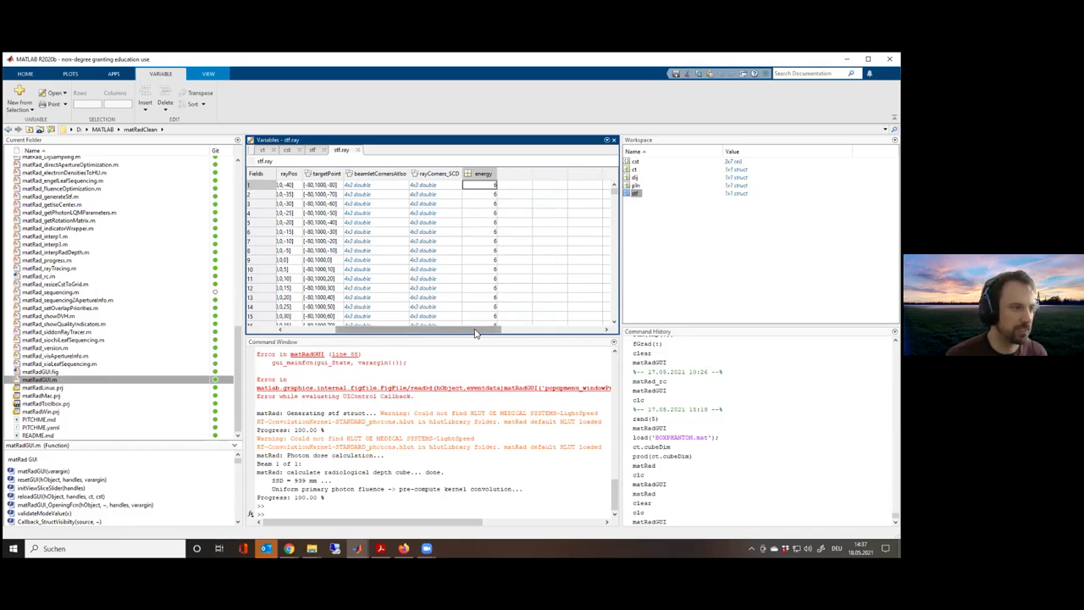
drag(476, 333, 430, 330)
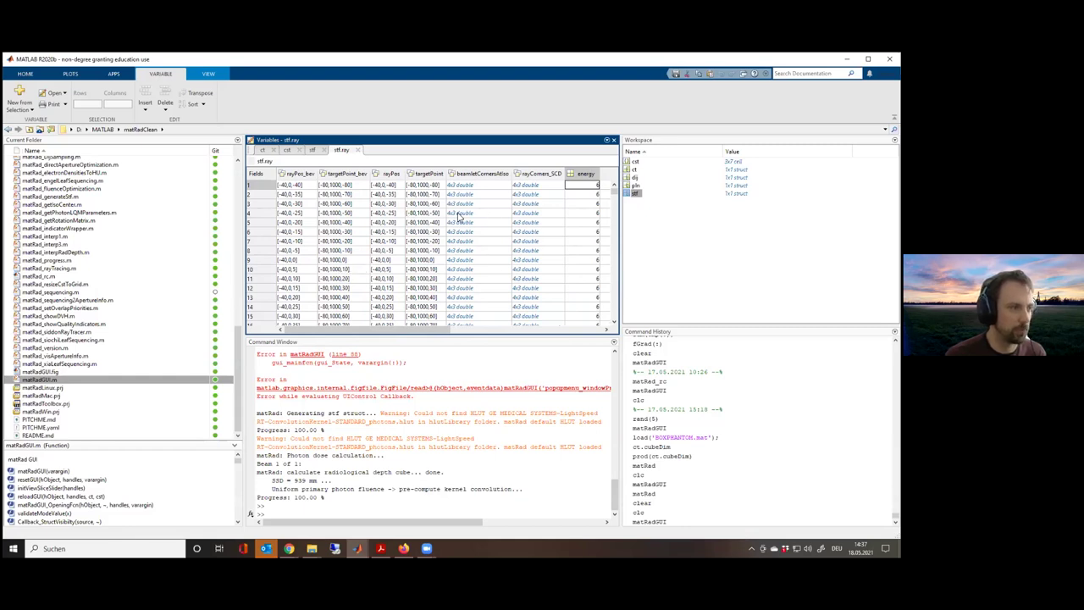
click(357, 150)
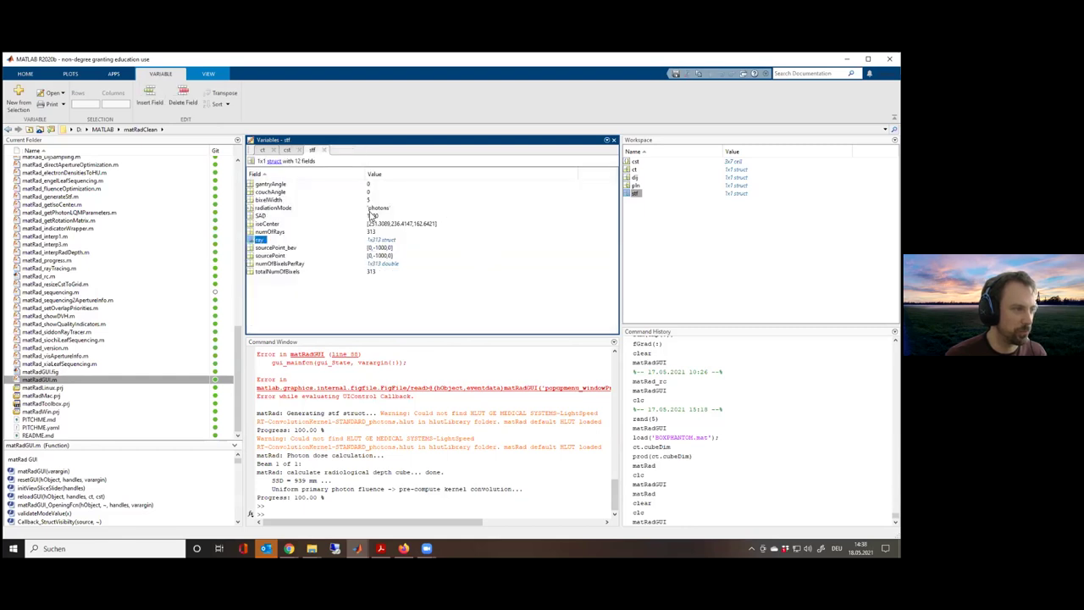
click(324, 150)
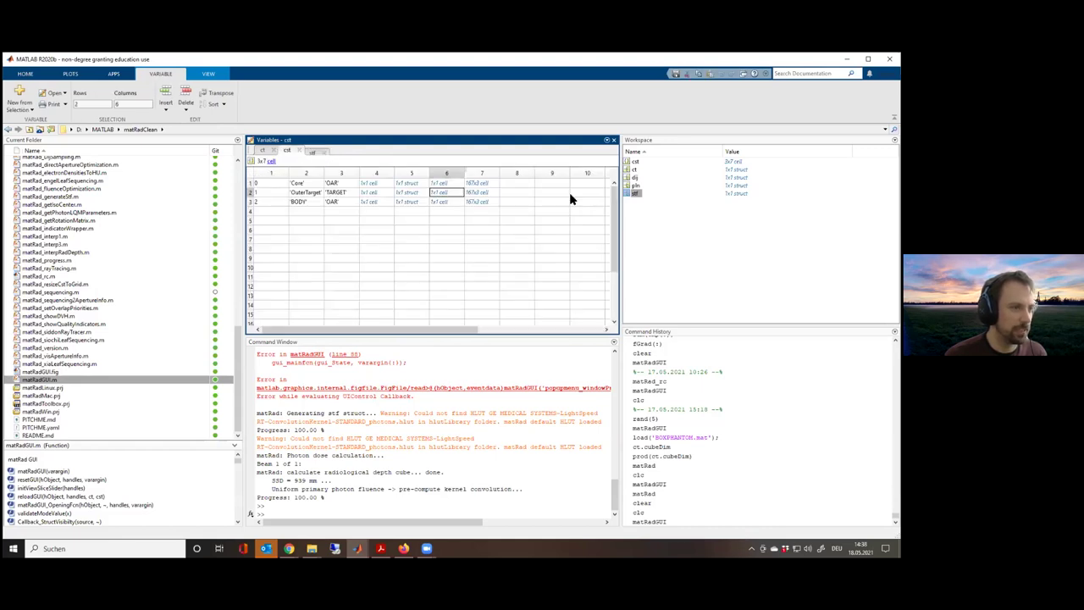
Open the dij workspace variable and inspect the resolution of its doseGrid, closing the nested views
double_click(635, 178)
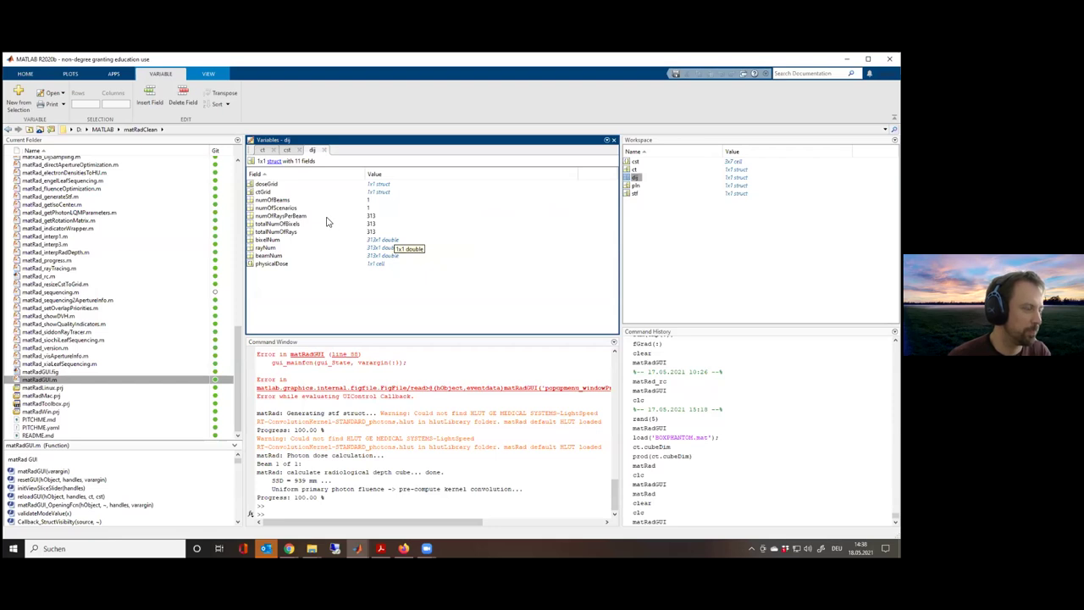
double_click(268, 185)
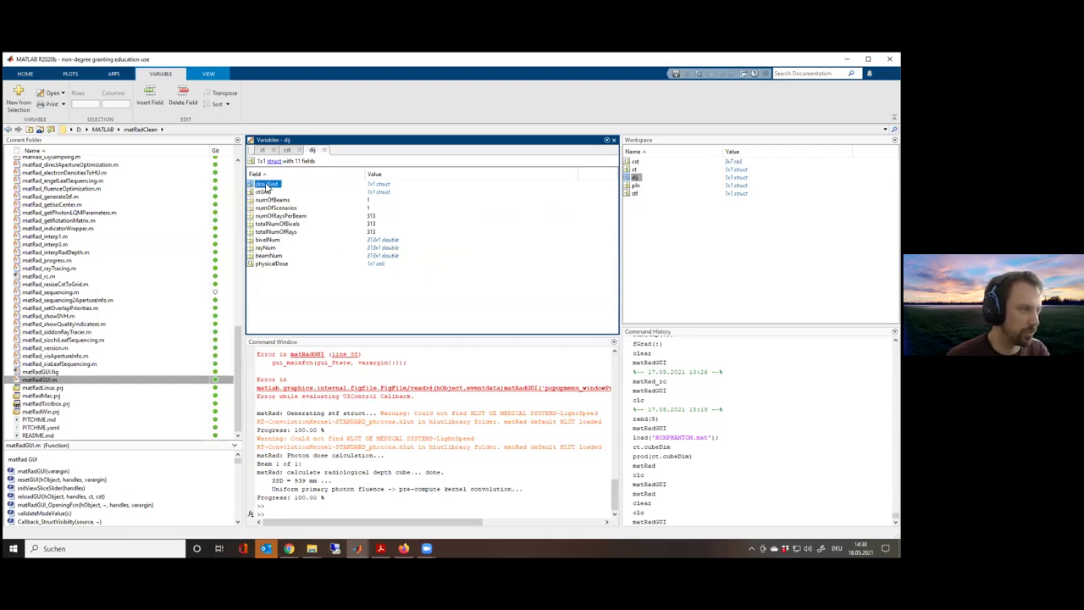
double_click(268, 185)
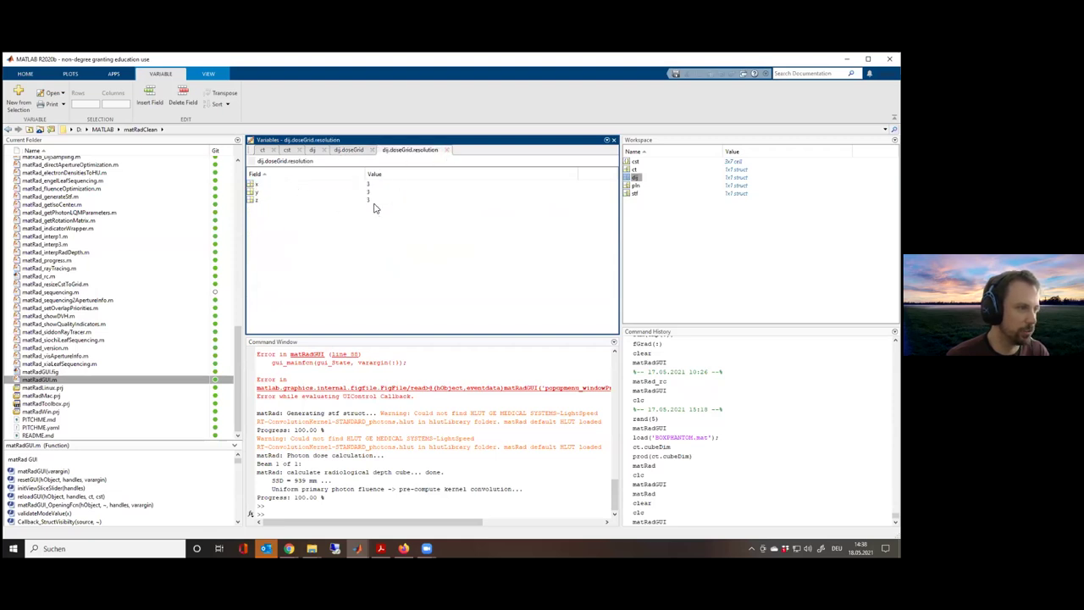
click(447, 150)
click(375, 150)
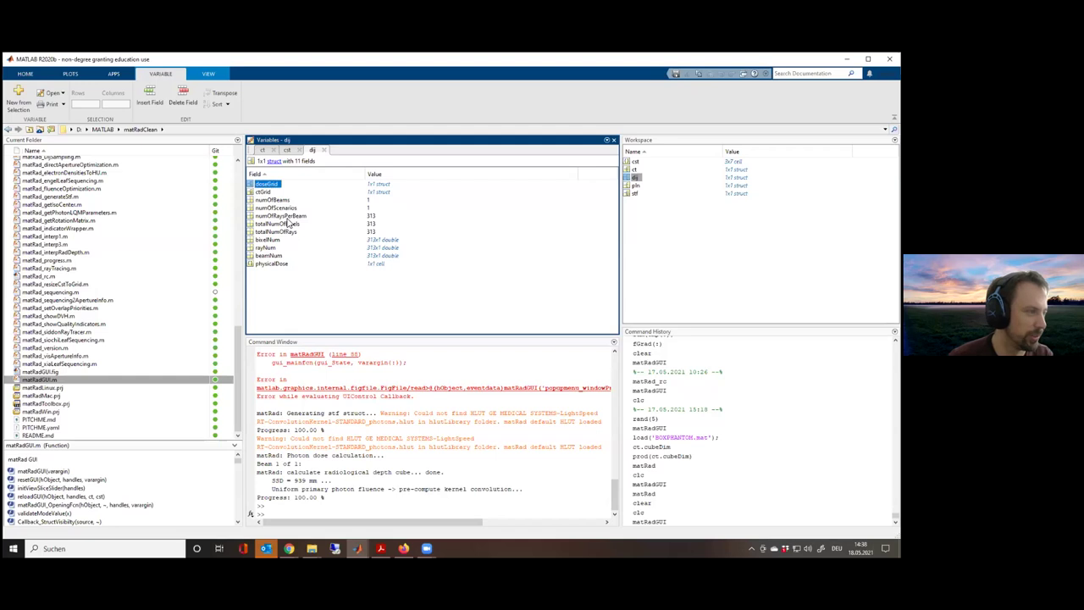
Open the physicalDose field of dij and widen its first column to read the matrix entry
double_click(258, 266)
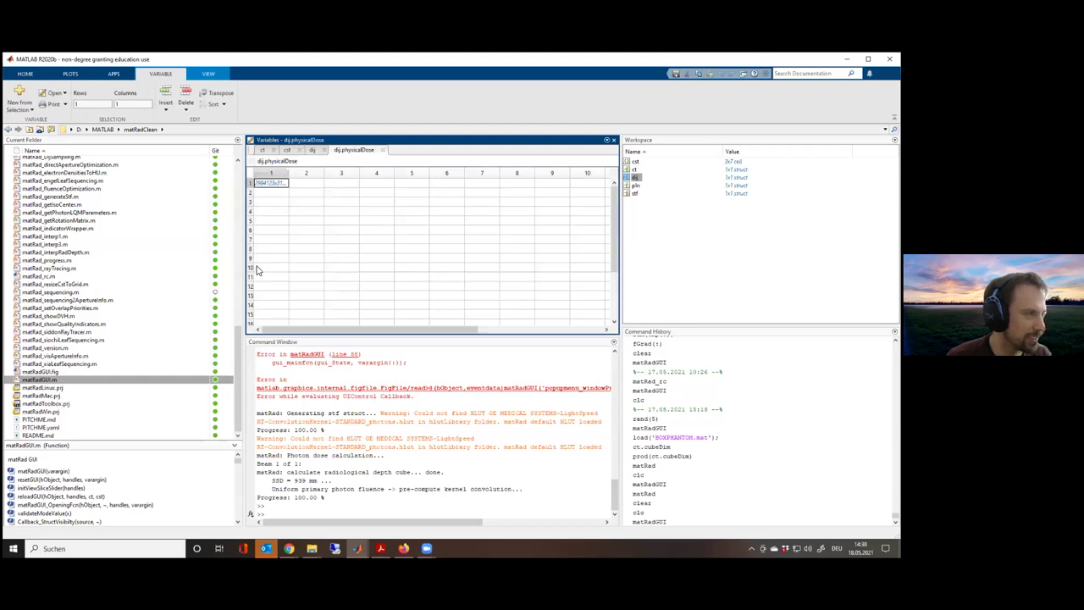
drag(290, 174, 454, 175)
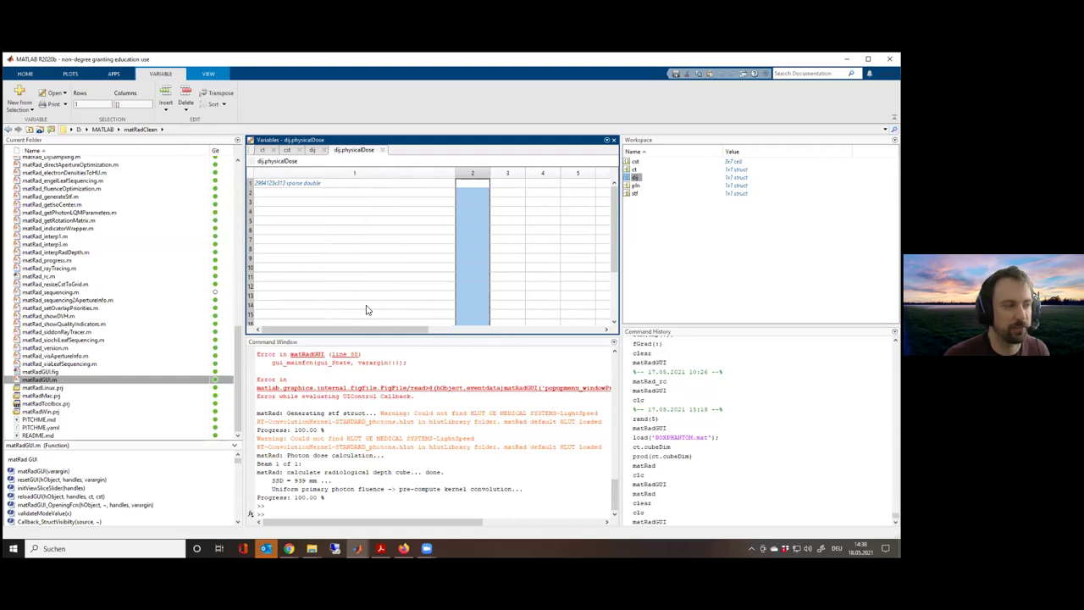
click(278, 185)
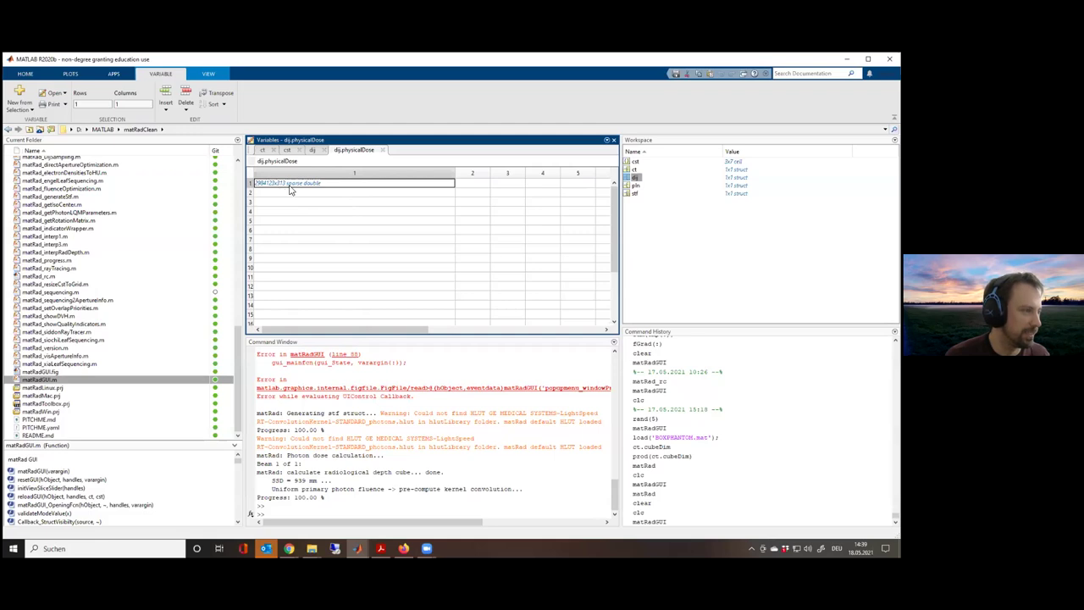
Extract the first column of the dose influence matrix in the command window with dij.physicalDose{1}(:,1);
click(372, 515)
text(dij.physicalDose{1}()
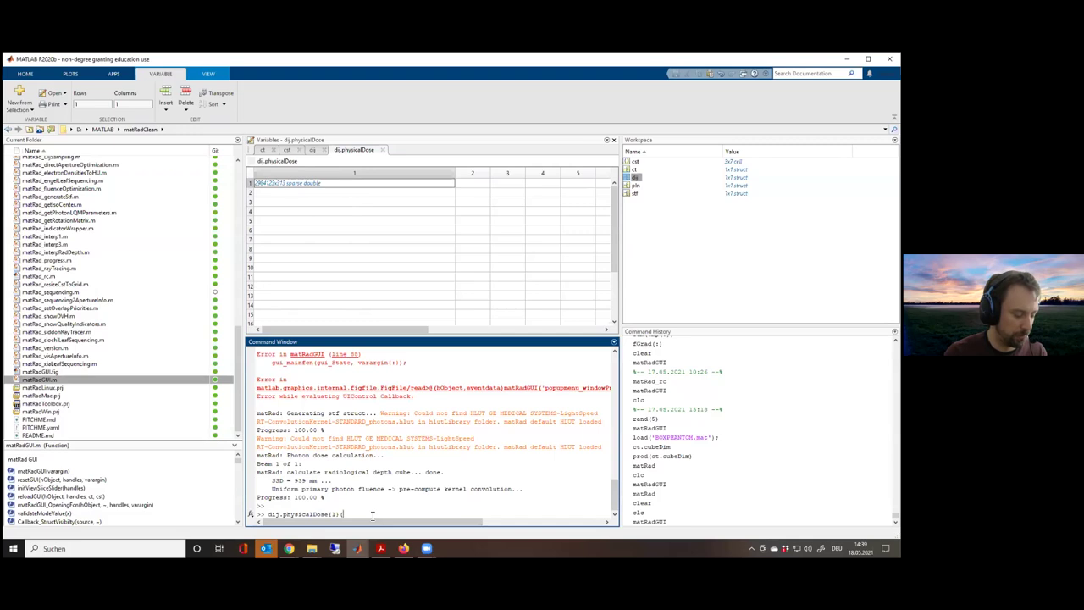
text(:,1))
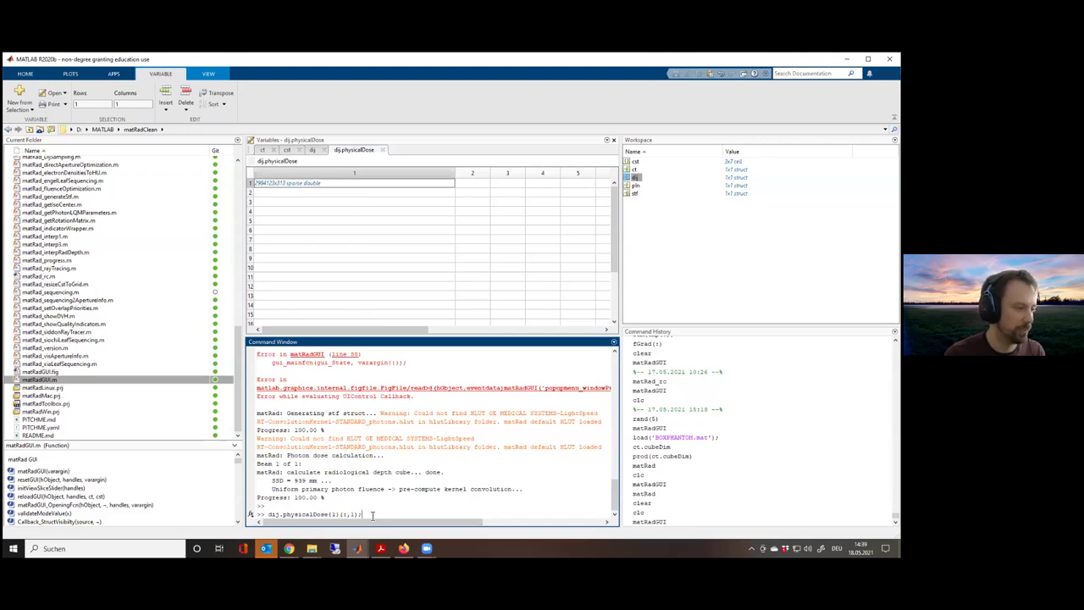
text(;)
key(Return)
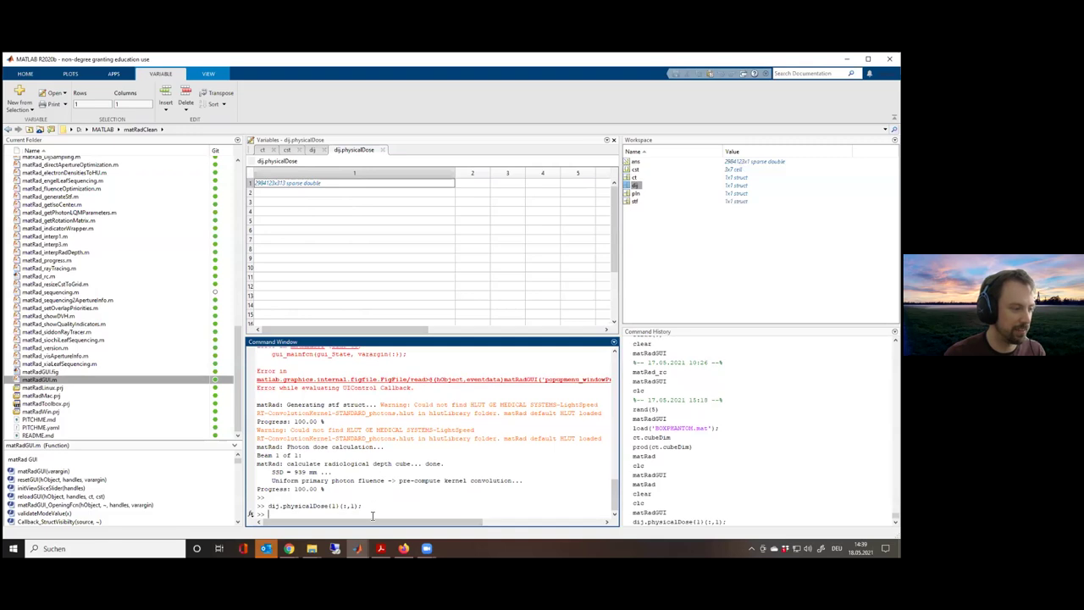
Inspect the extracted column in the ans variable, close its view and switch back to the matRad GUI window
double_click(634, 162)
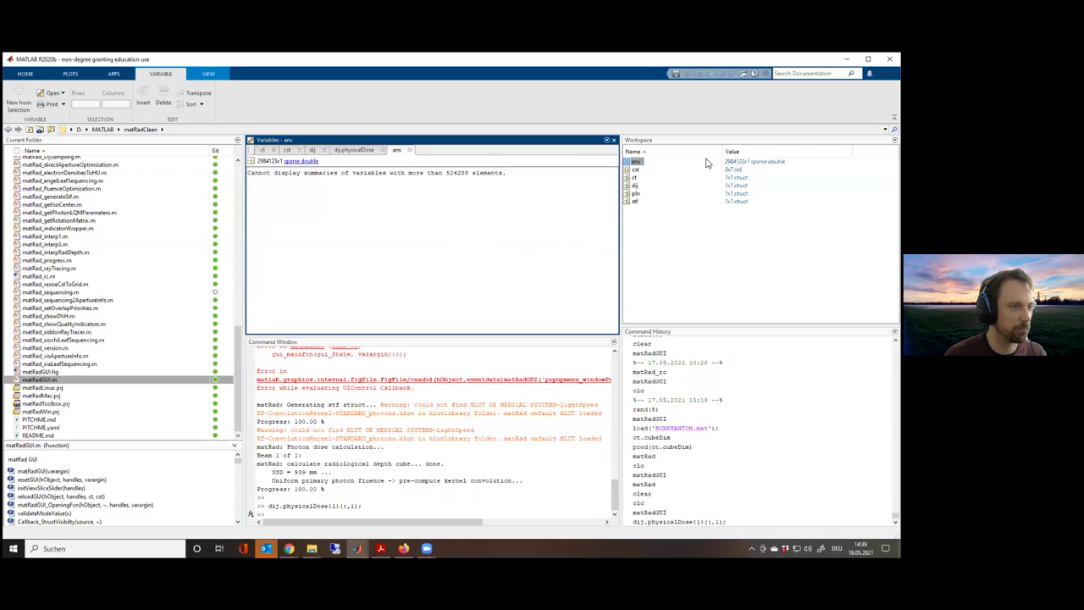
click(409, 150)
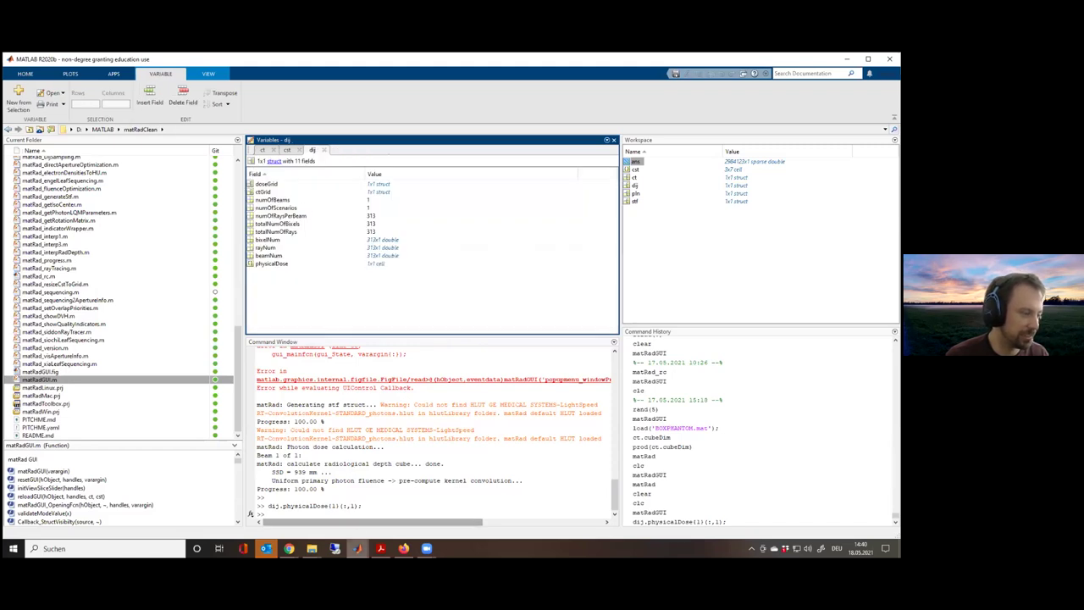
mouse_move(357, 547)
click(432, 508)
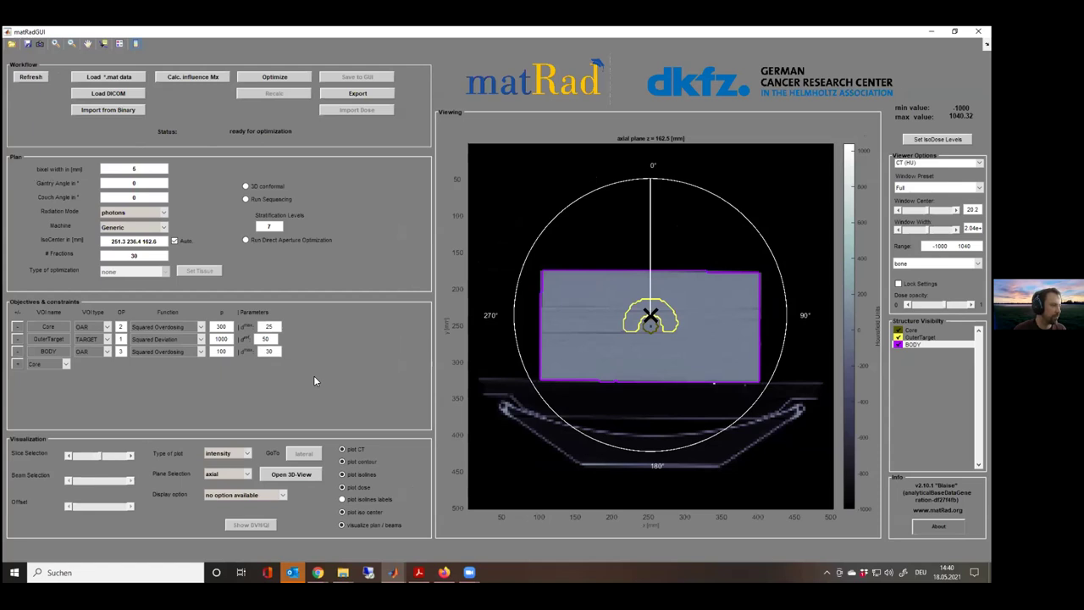
Optimize the single-beam photon plan and dismiss the optimizer's completion message
click(273, 79)
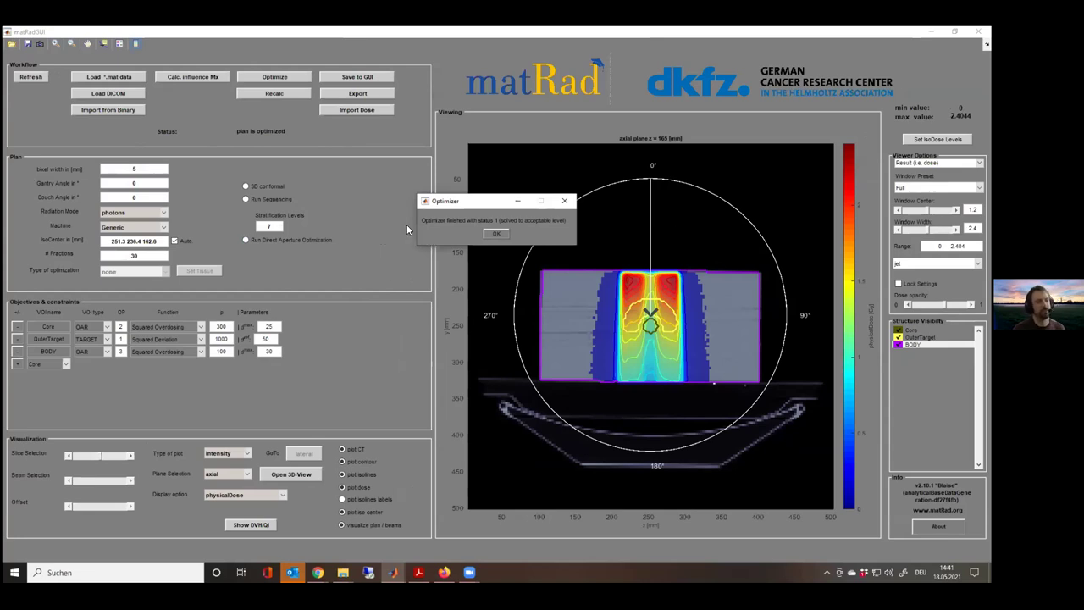
click(490, 234)
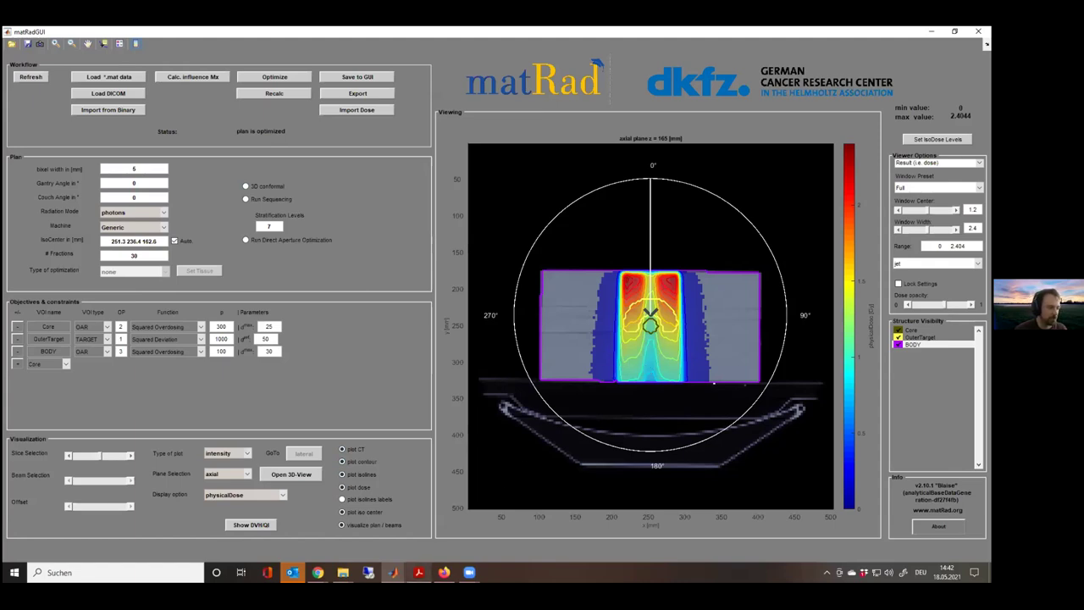
Switch to the exercise PDF in Acrobat Reader, read the Task 1 instructions around the Optimize step, and minimize the document
mouse_move(418, 572)
click(418, 529)
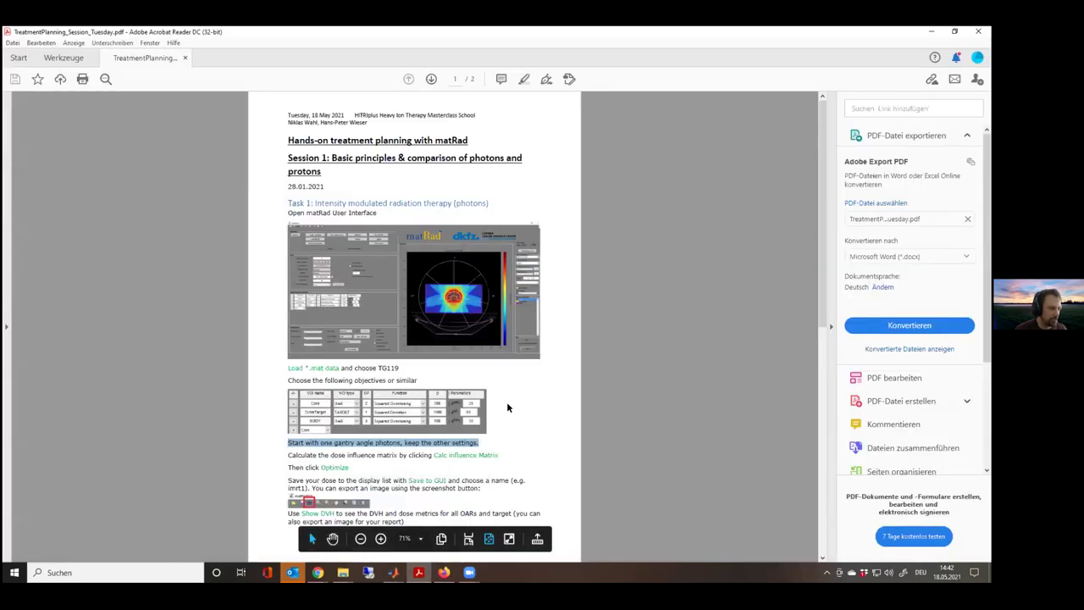
click(508, 407)
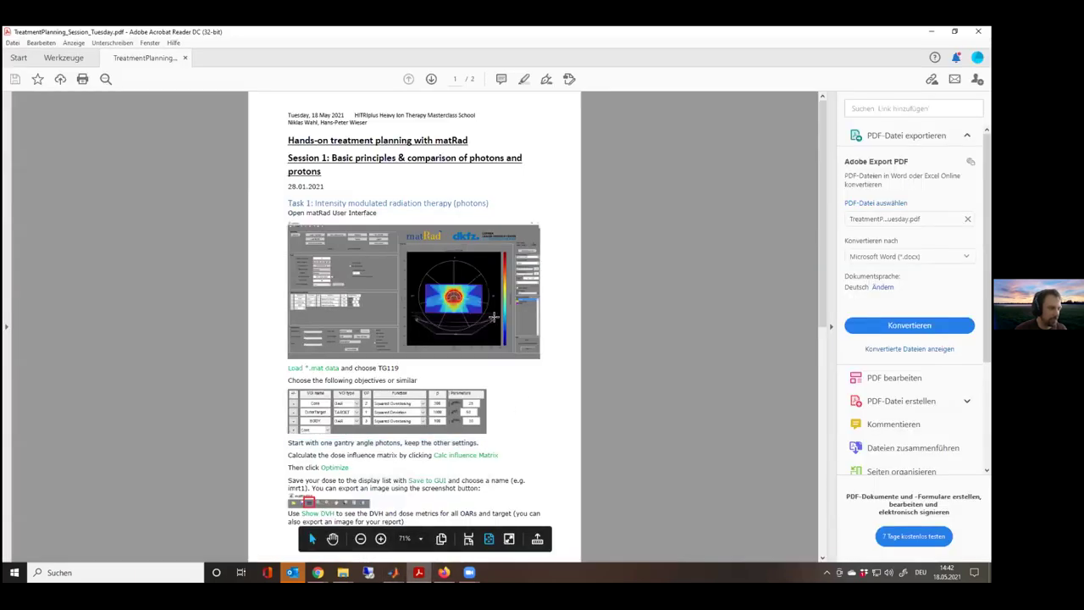
drag(376, 458, 323, 458)
click(324, 461)
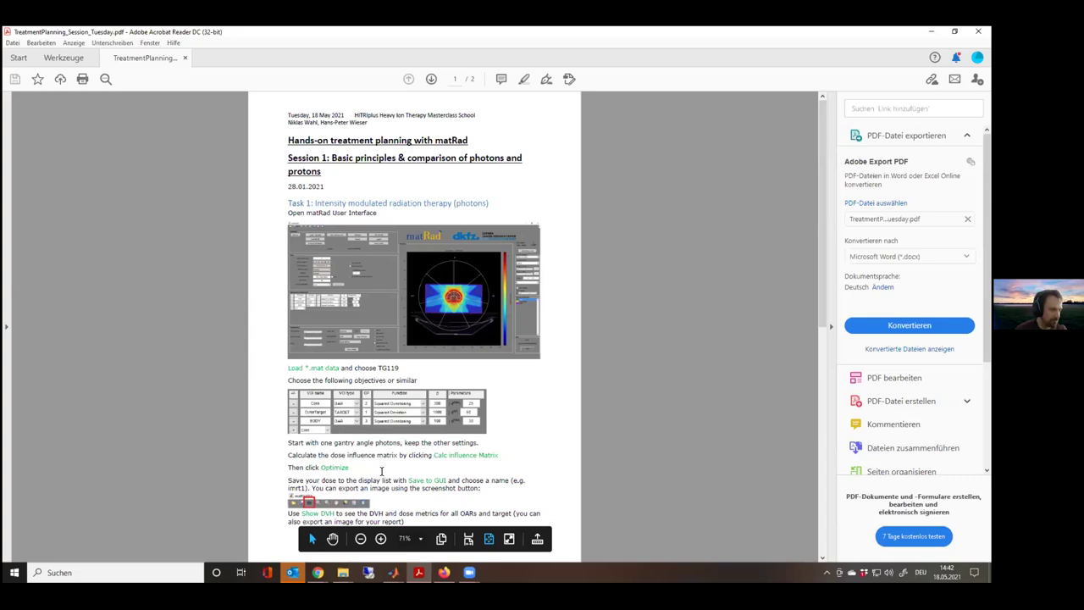
drag(393, 480, 288, 467)
click(331, 468)
click(320, 466)
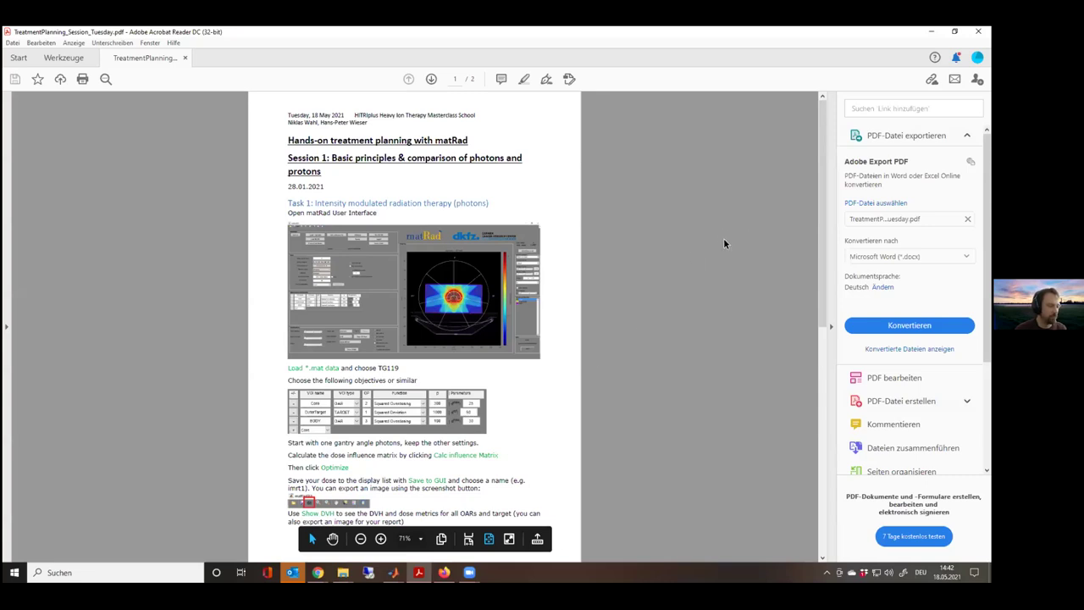
click(930, 32)
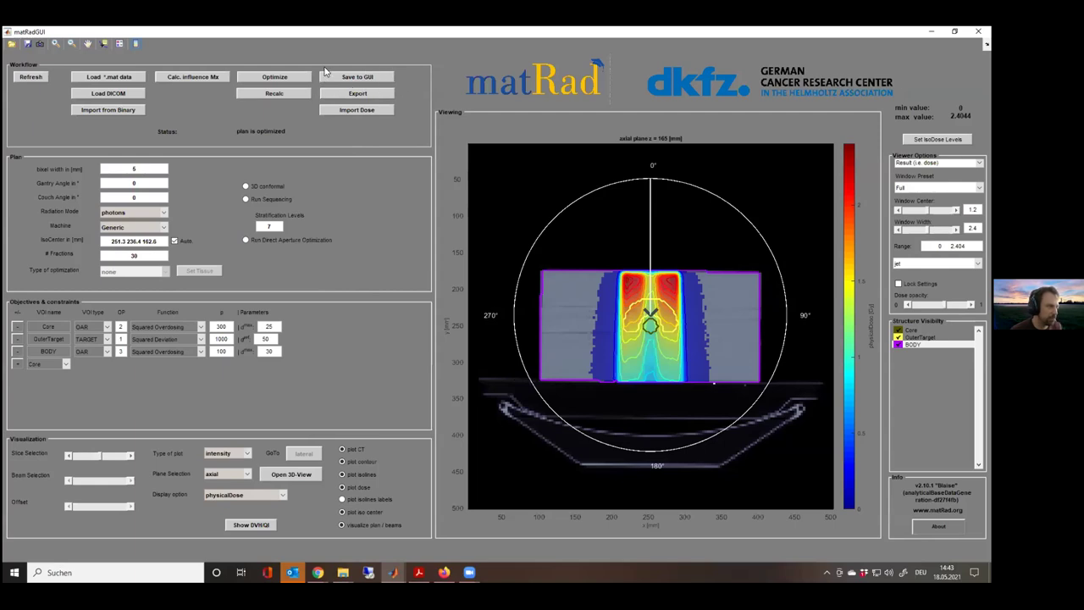
Save the optimized dose to the GUI under the result name imrt1
click(371, 77)
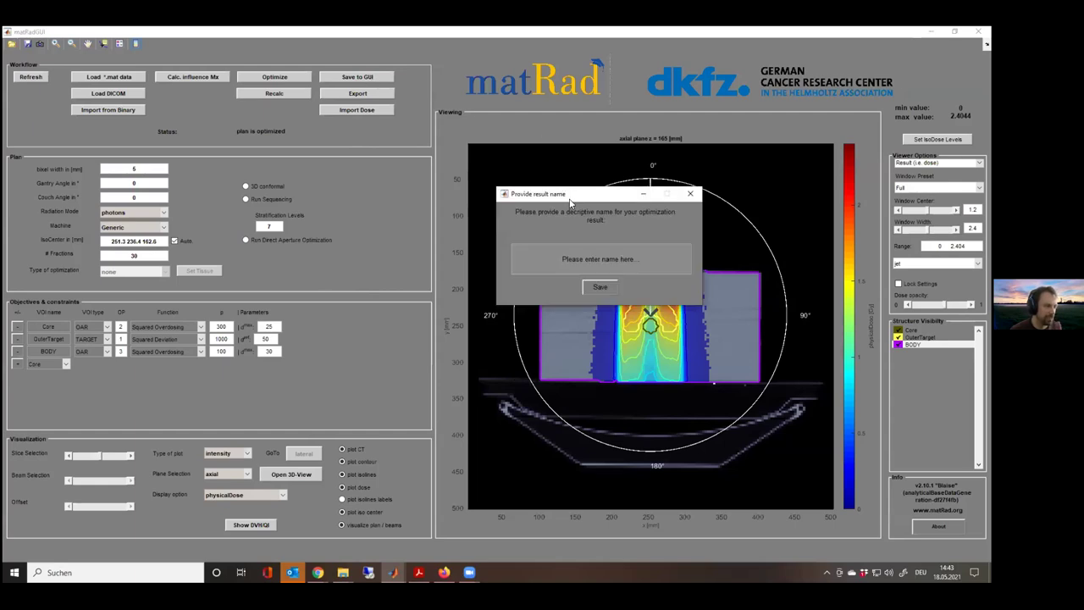
drag(569, 201, 445, 182)
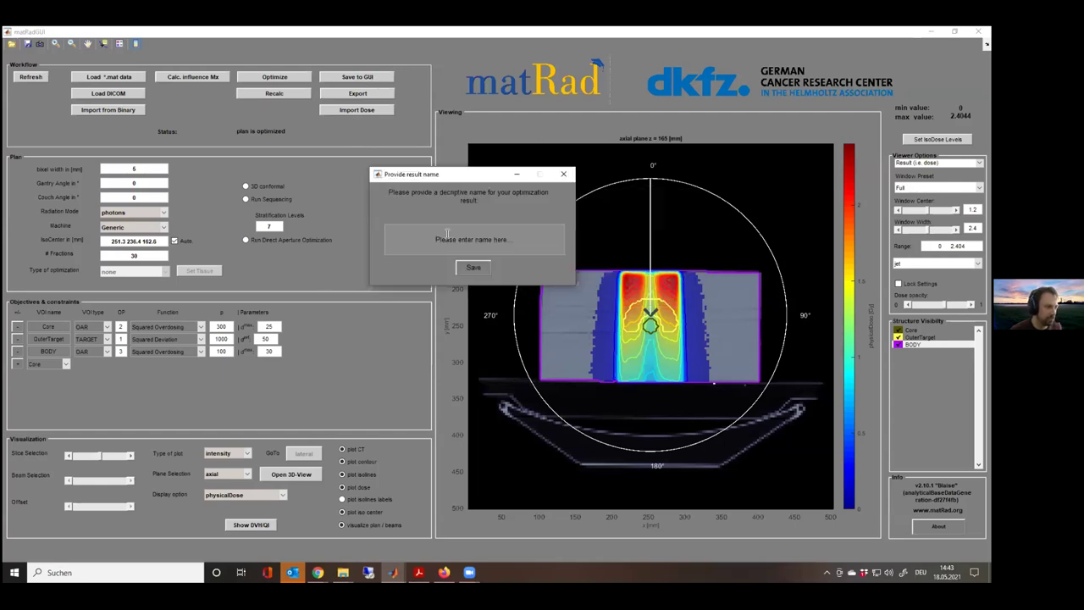
click(414, 241)
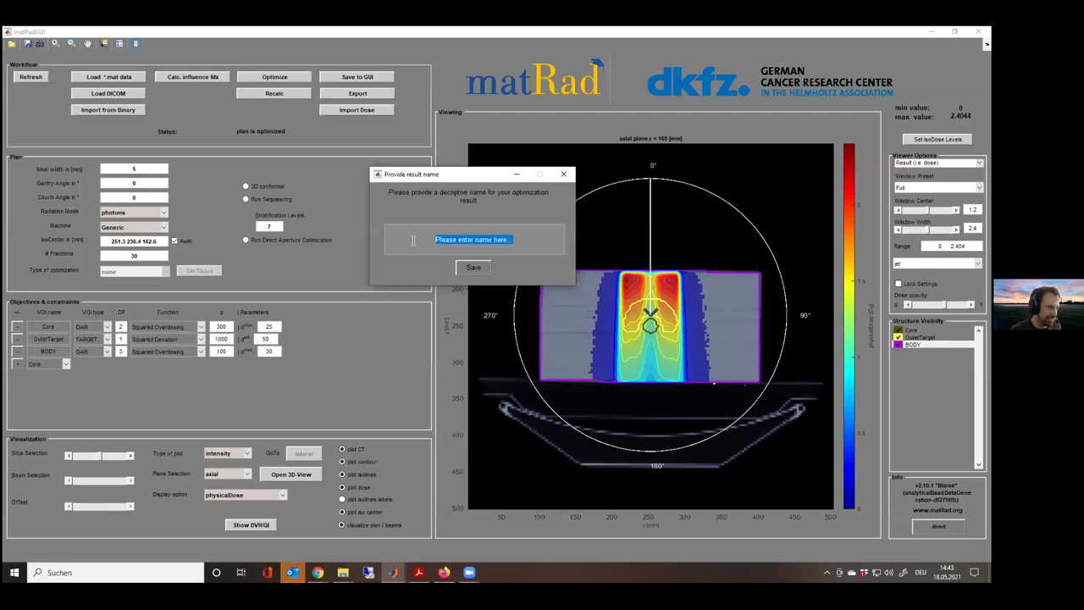
text(imrt1)
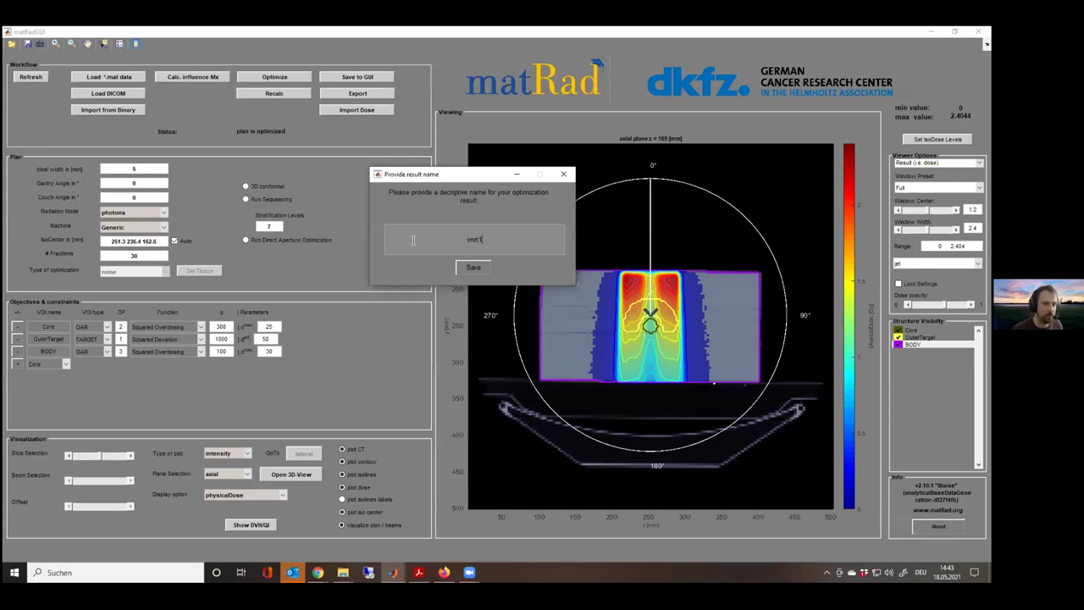
click(472, 268)
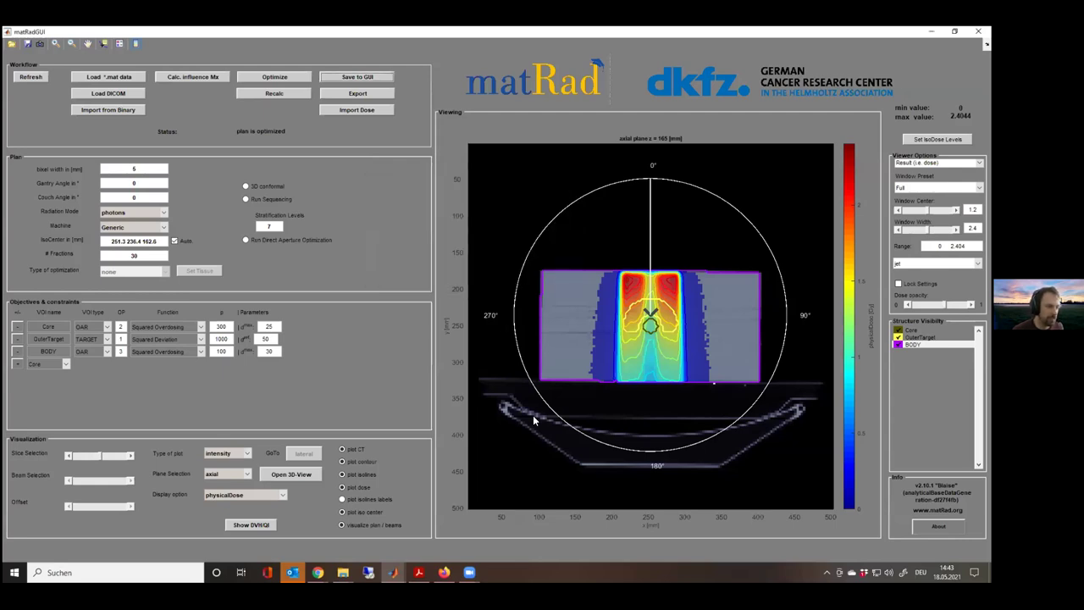
Check the available dose display options for the saved imrt1 result, keeping physicalDose selected
click(281, 495)
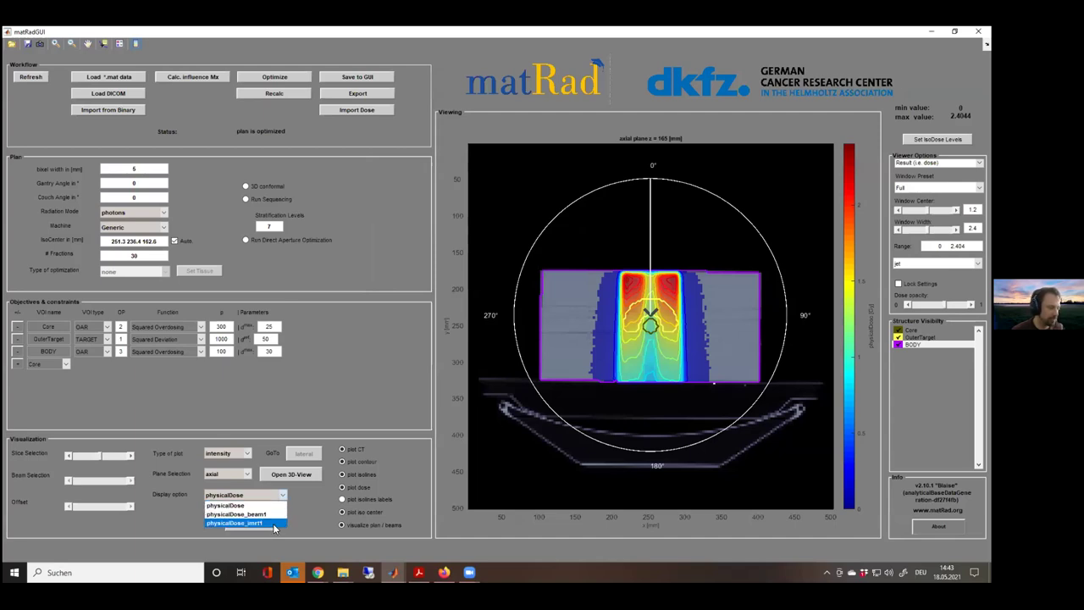
click(323, 502)
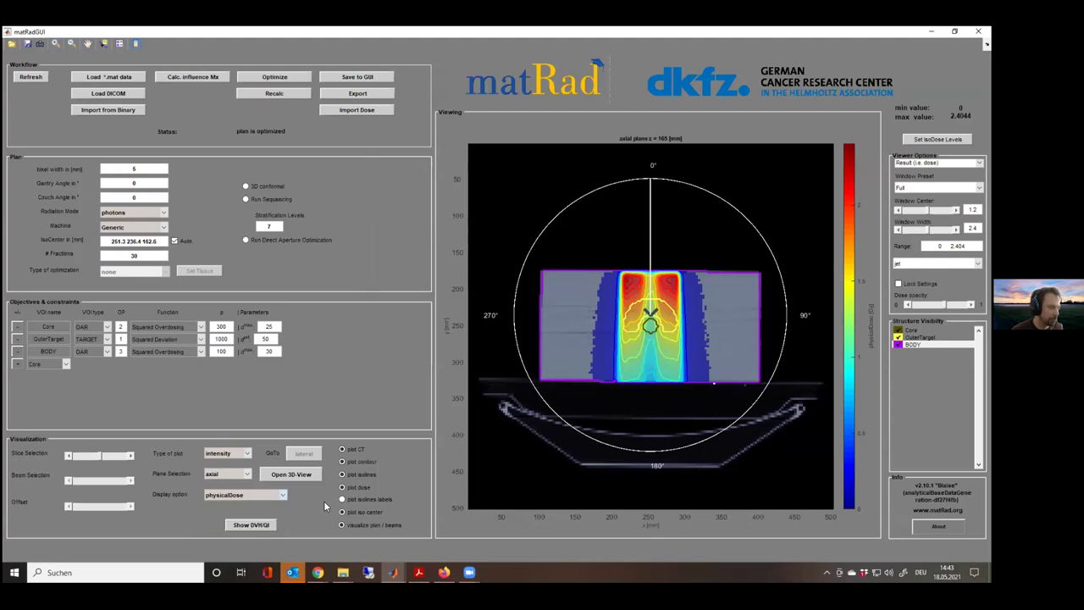
click(272, 497)
click(278, 493)
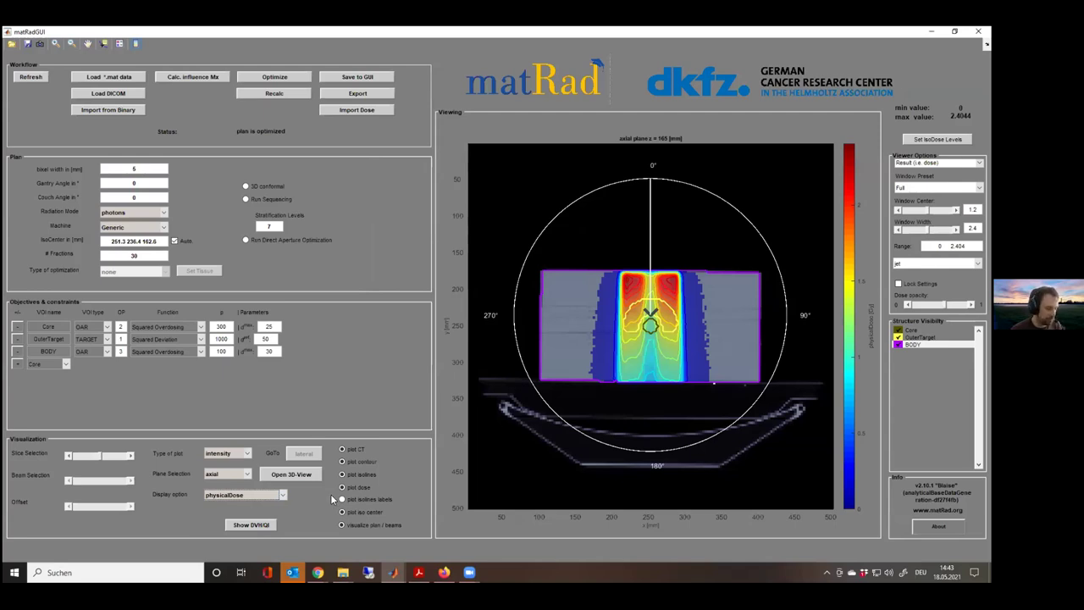
Switch to the main MATLAB window, open the resultGUI workspace variable and inspect its physicalDose field
mouse_move(393, 573)
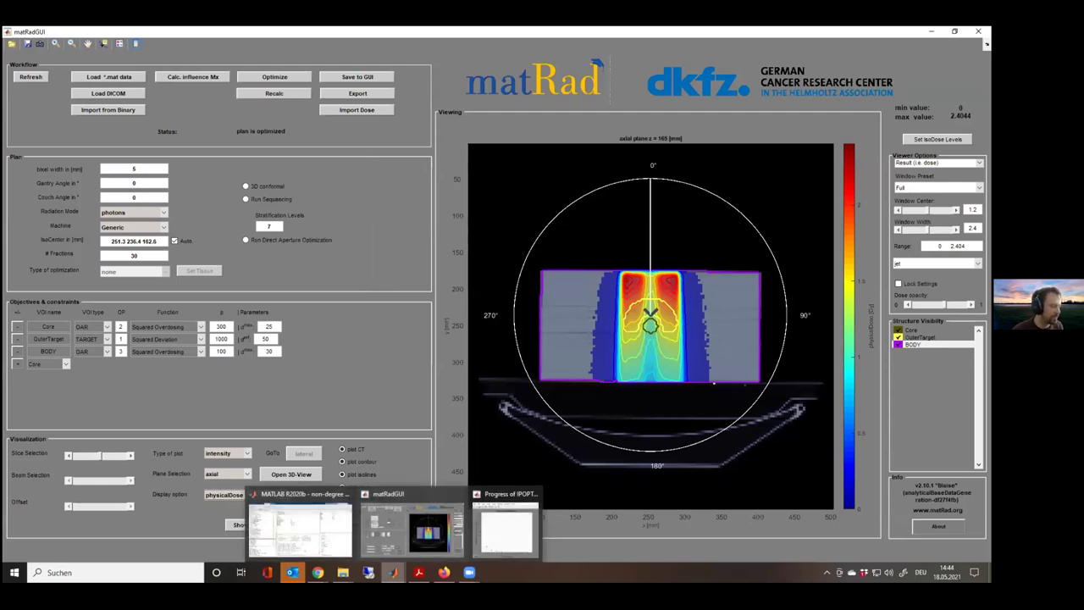
click(316, 543)
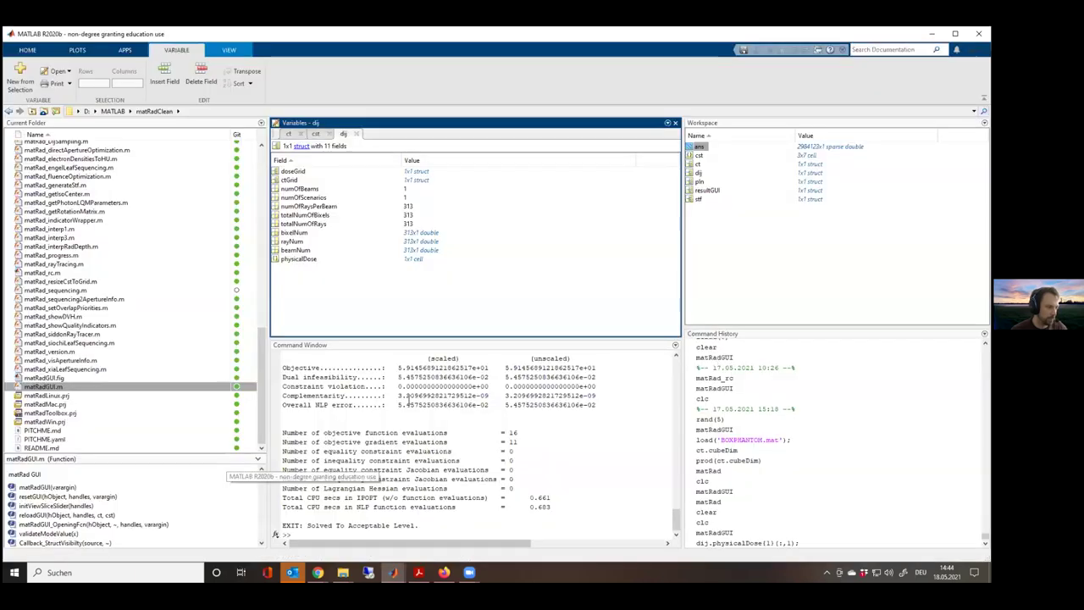
click(702, 191)
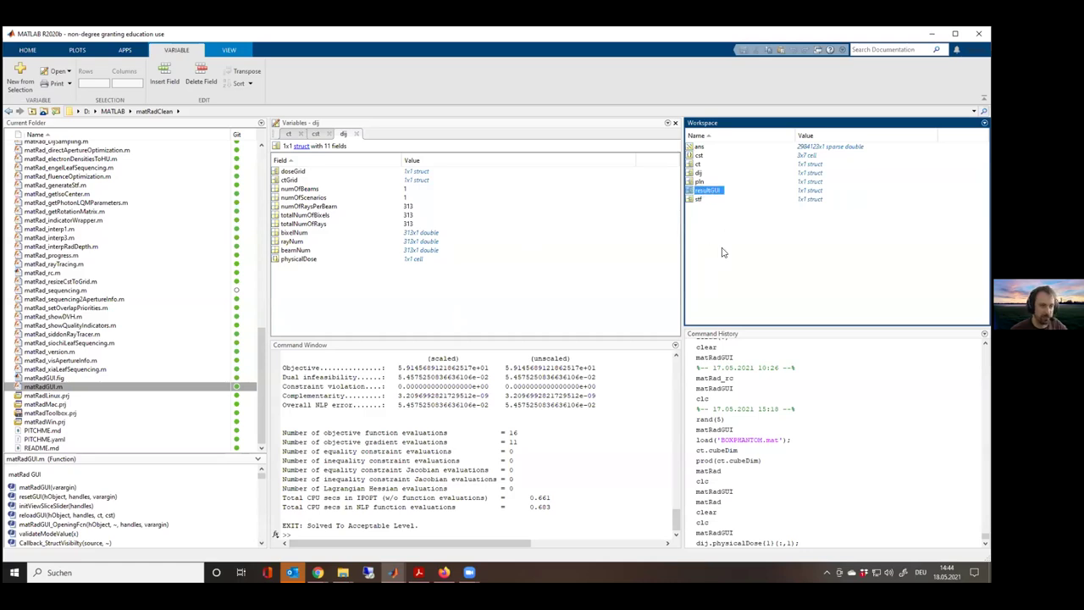
double_click(700, 193)
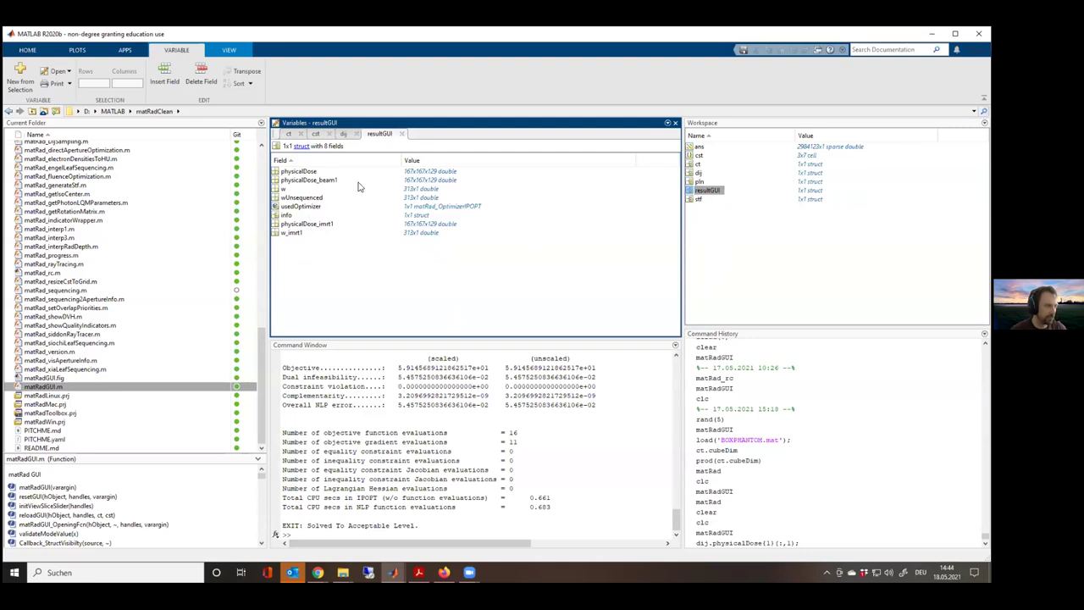
click(301, 174)
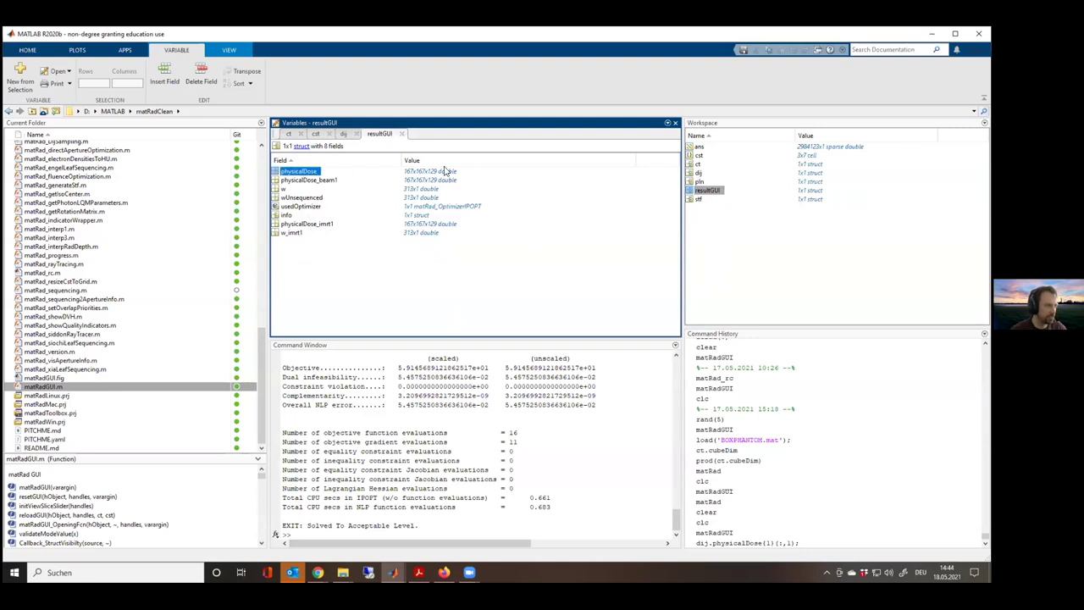
Open the w field of resultGUI, look through the optimized bixel weights and close its view
double_click(286, 188)
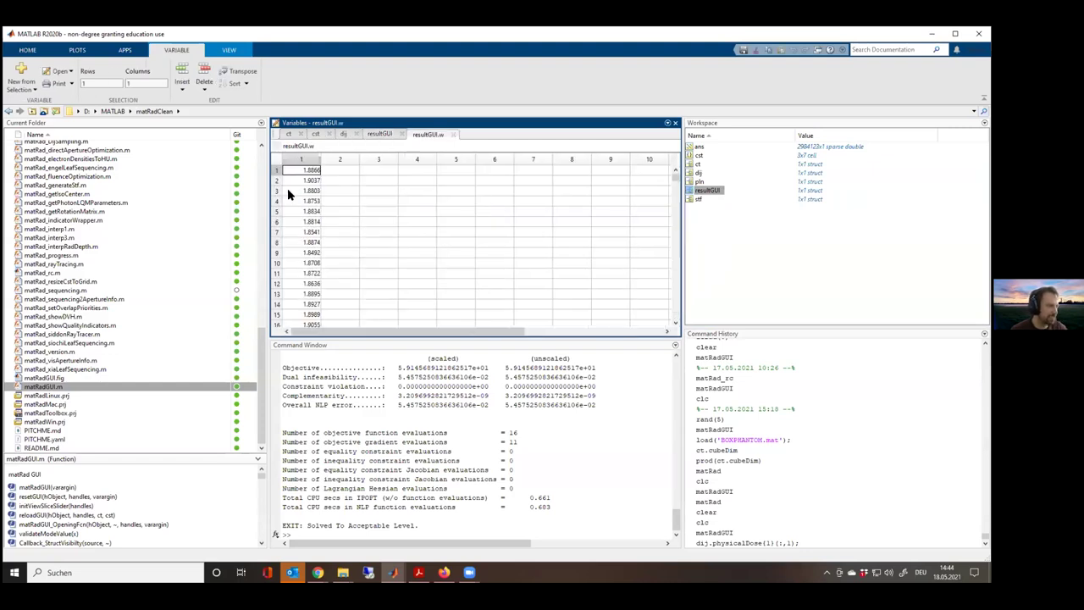
scroll(312, 188, down, 10)
scroll(312, 192, down, 20)
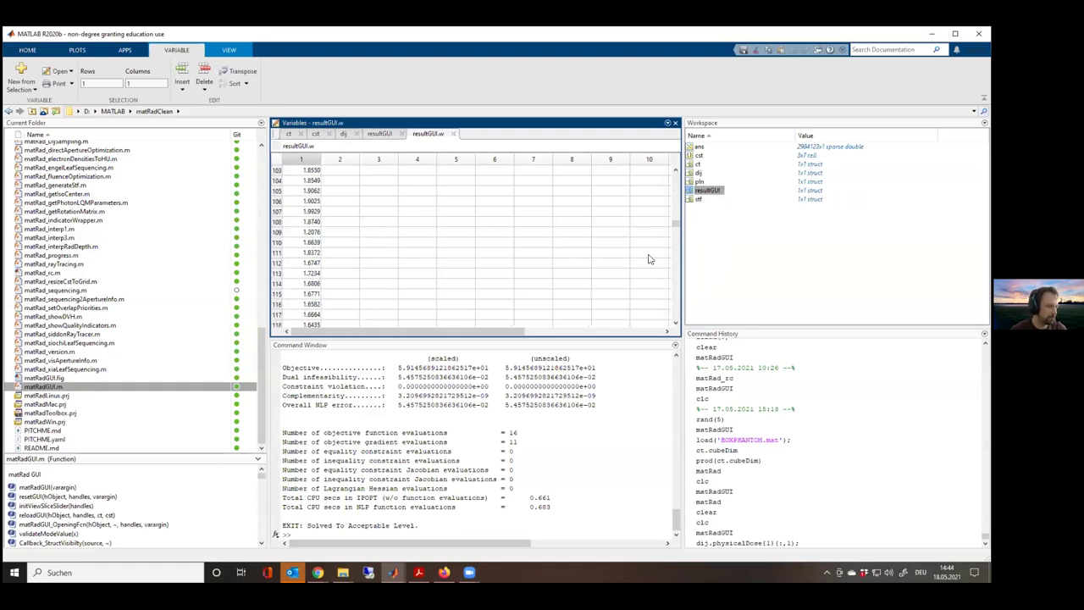
drag(674, 226, 675, 285)
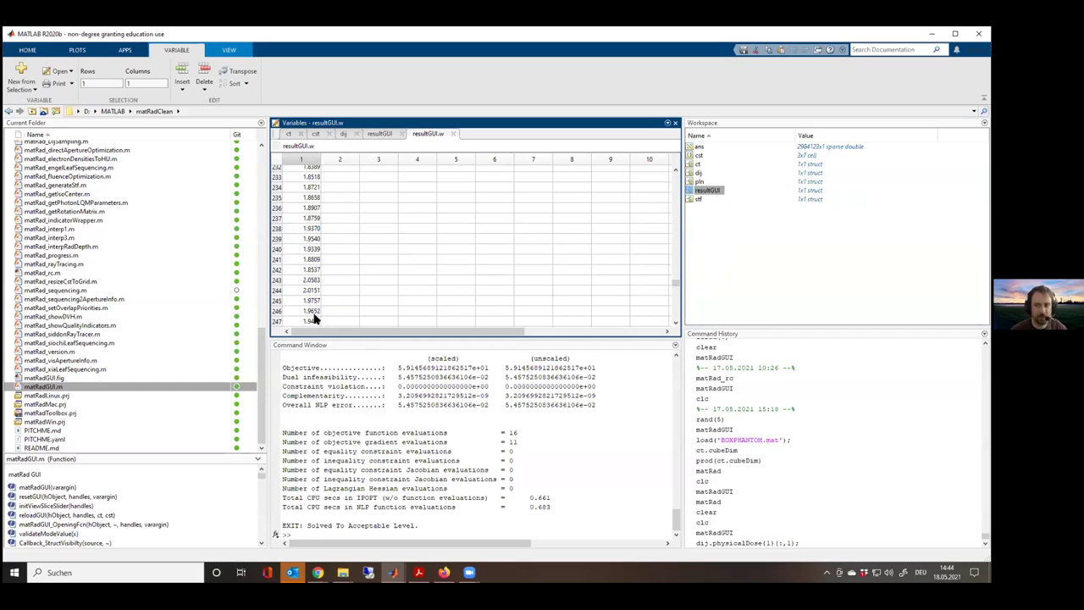
scroll(312, 313, up, 20)
scroll(310, 292, up, 20)
scroll(310, 293, up, 16)
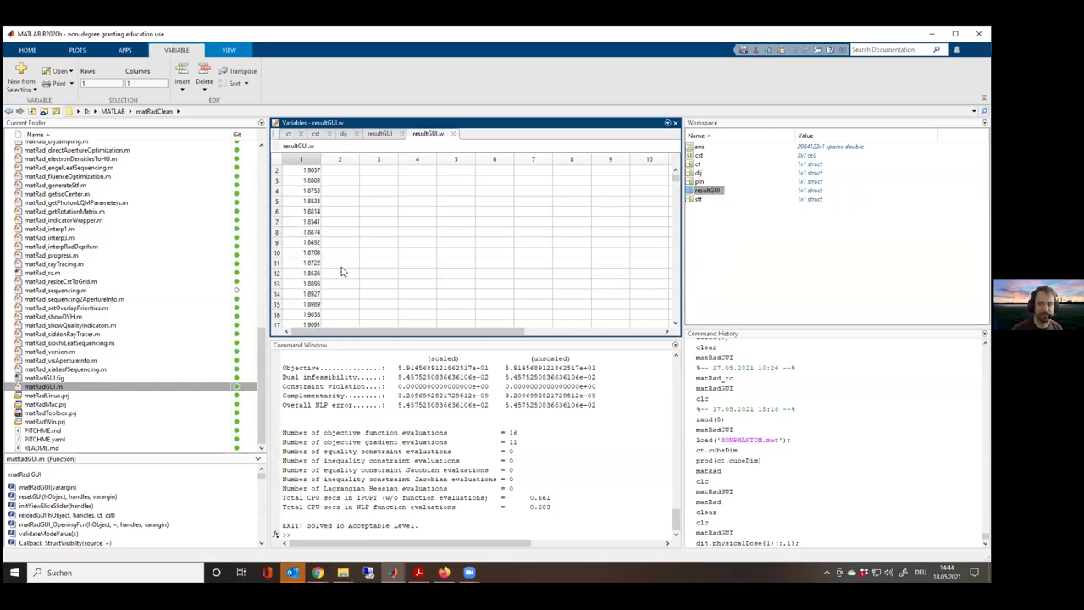
drag(676, 176, 516, 147)
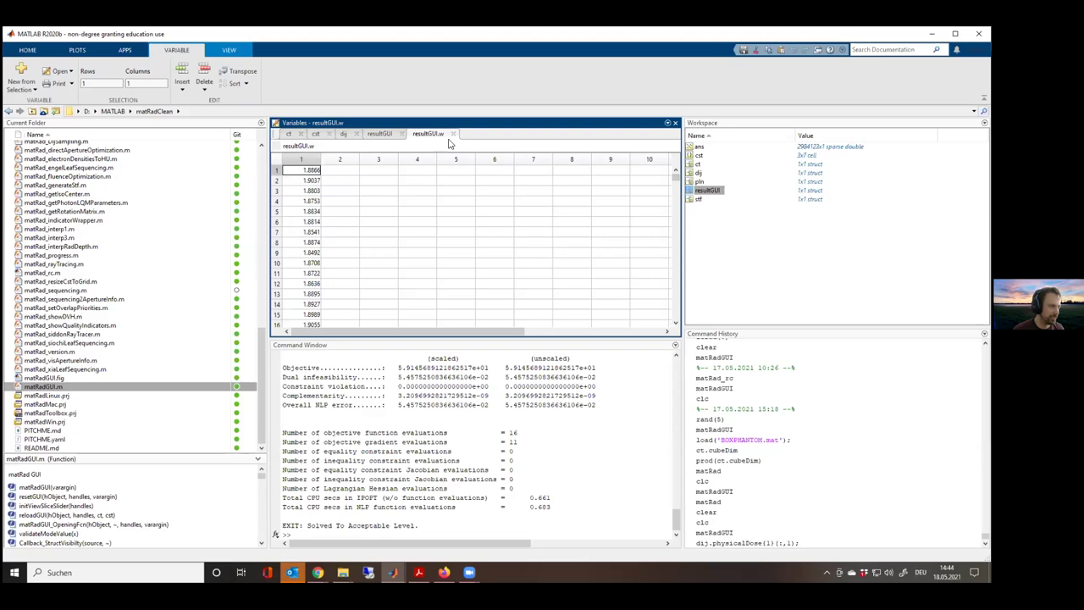
click(453, 135)
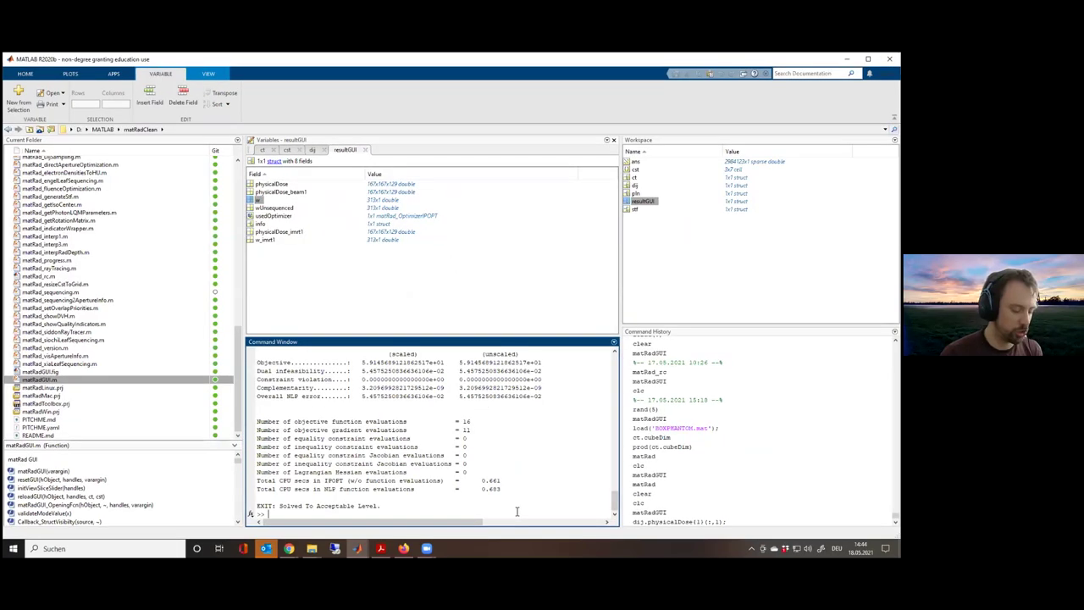
Begin a command in the Command Window with the new variable name resultGUI_tmp
text(dij)
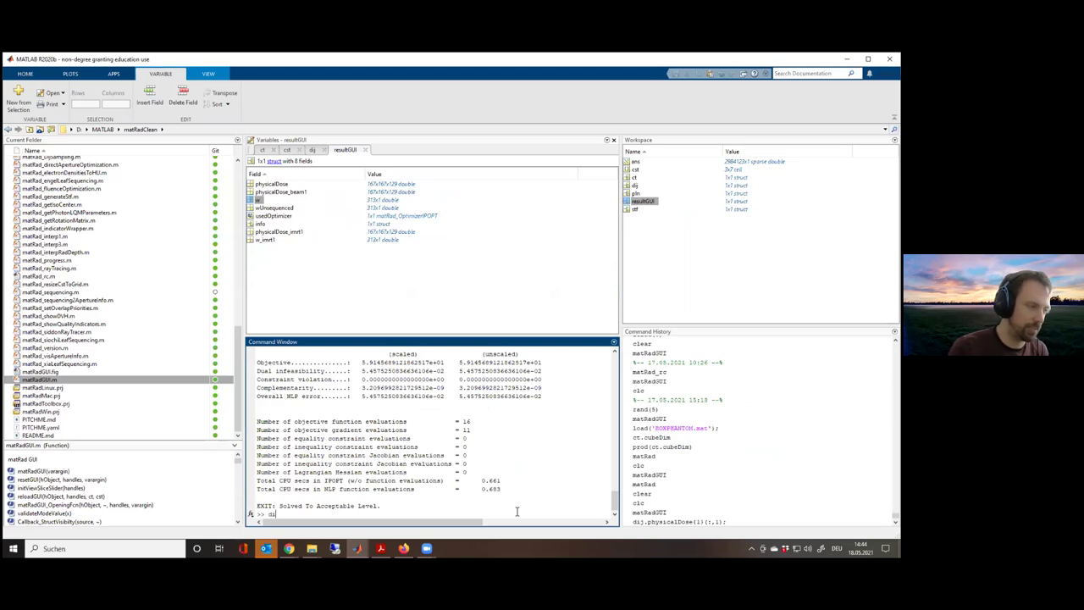
key(BackSpace)
key(BackSpace)
key(BackSpace)
text(resultGUI)
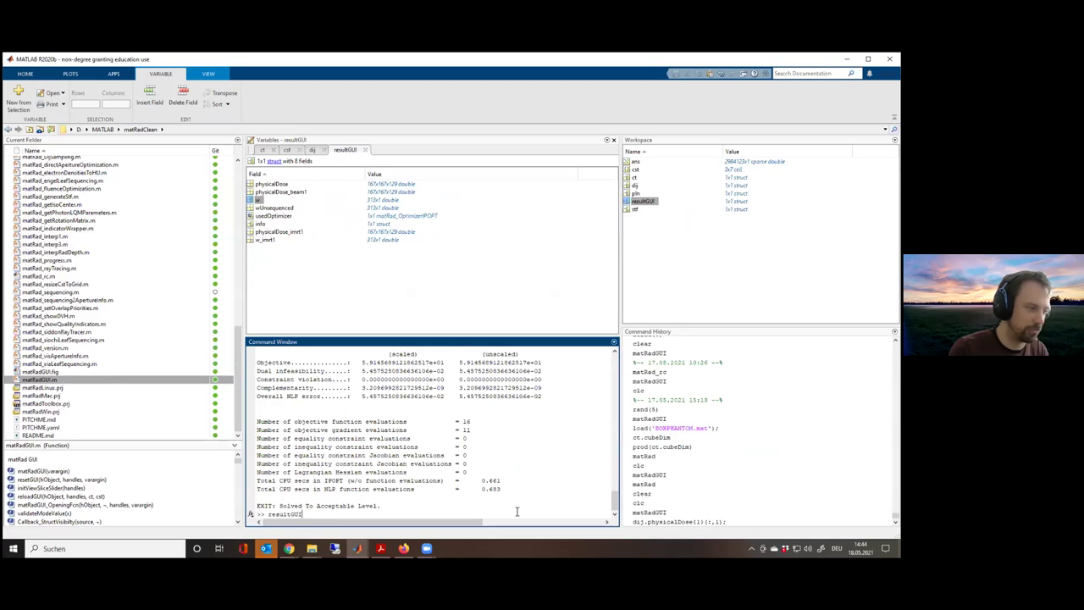
text(.physicalDose)
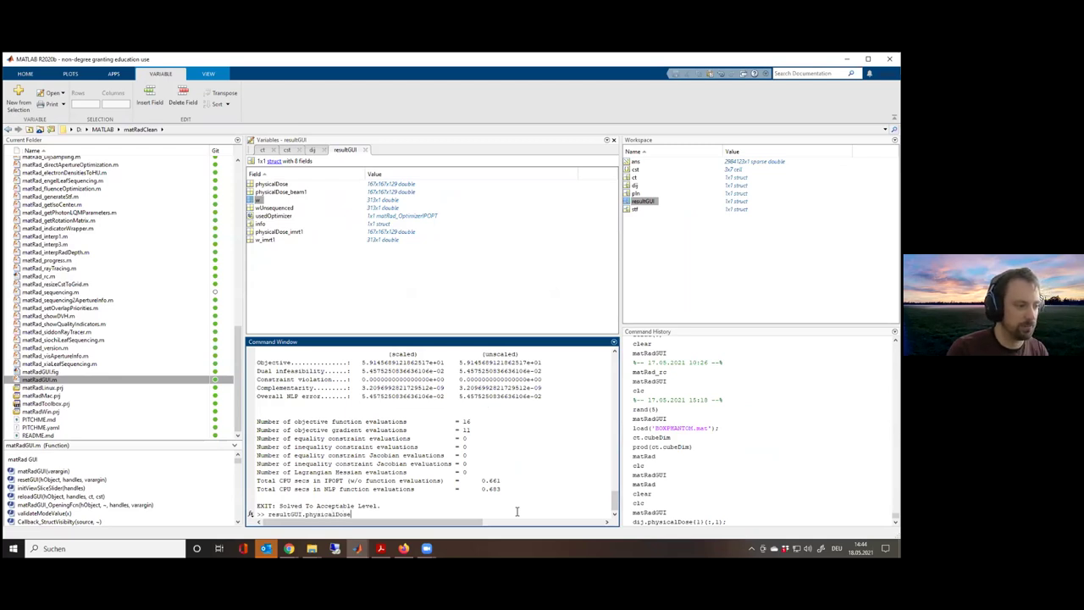
key(shift+Home)
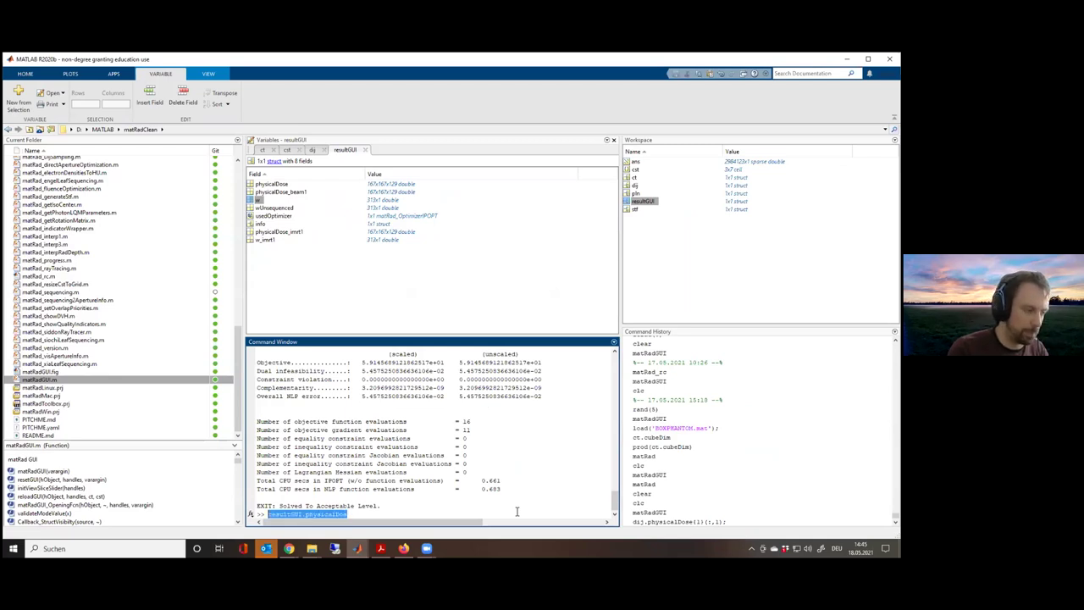
key(End)
key(shift+Left)
key(shift+Left)
key(shift+Left)
key(shift+Left)
key(shift+Left)
key(shift+Left)
key(shift+Left)
key(shift+Left)
key(shift+Left)
key(shift+Left)
key(shift+Left)
key(shift+Left)
key(shift+Left)
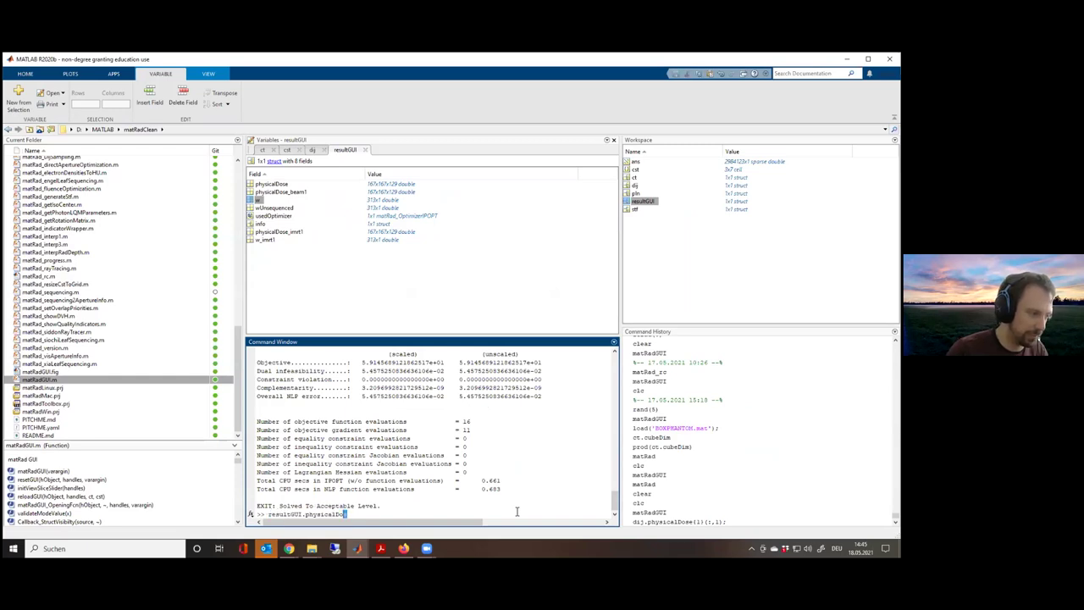
key(shift+Right)
text(_tmp)
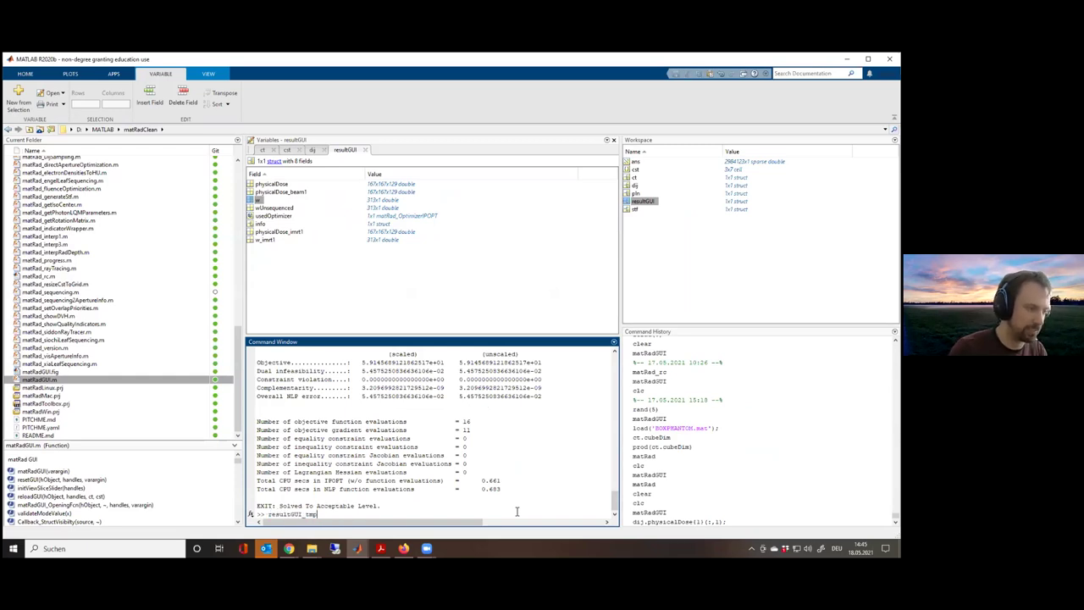
Continue the assignment with = dij.physicalDose{1} *, checking the open resultGUI variable before returning to the command
text( = dij.physical)
text(Dose(:))
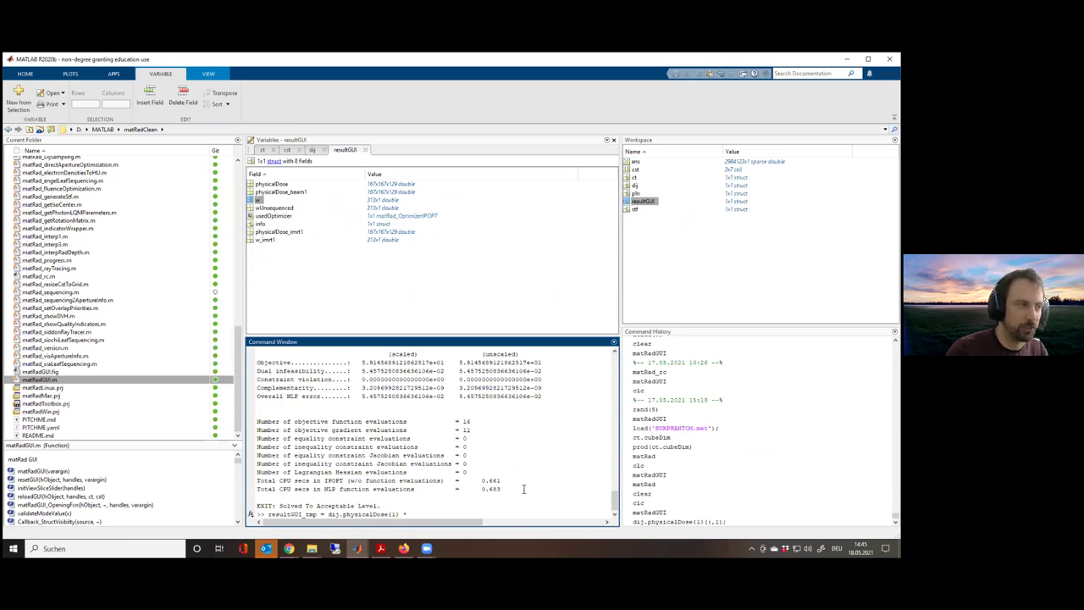
click(312, 151)
click(346, 150)
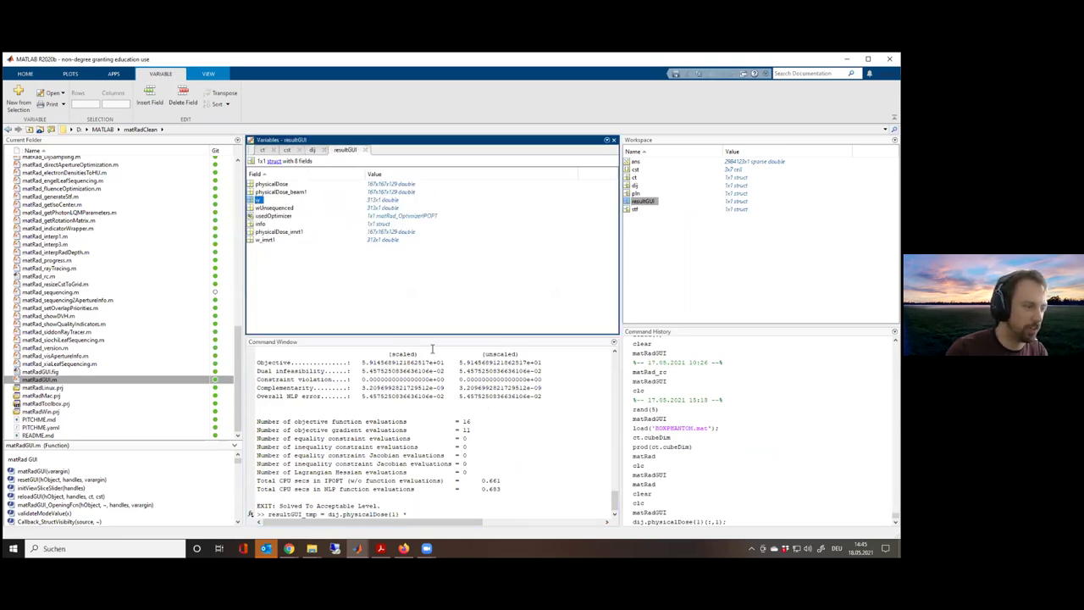
click(444, 513)
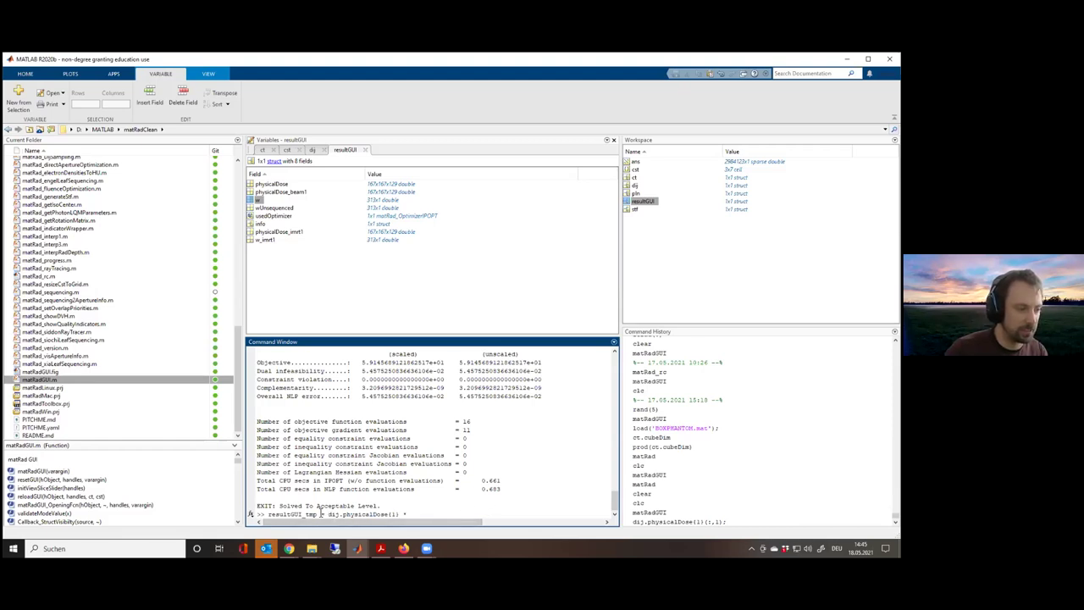
Replace the variable name resultGUI_tmp at the start of the pending command with tmp
drag(318, 513, 269, 513)
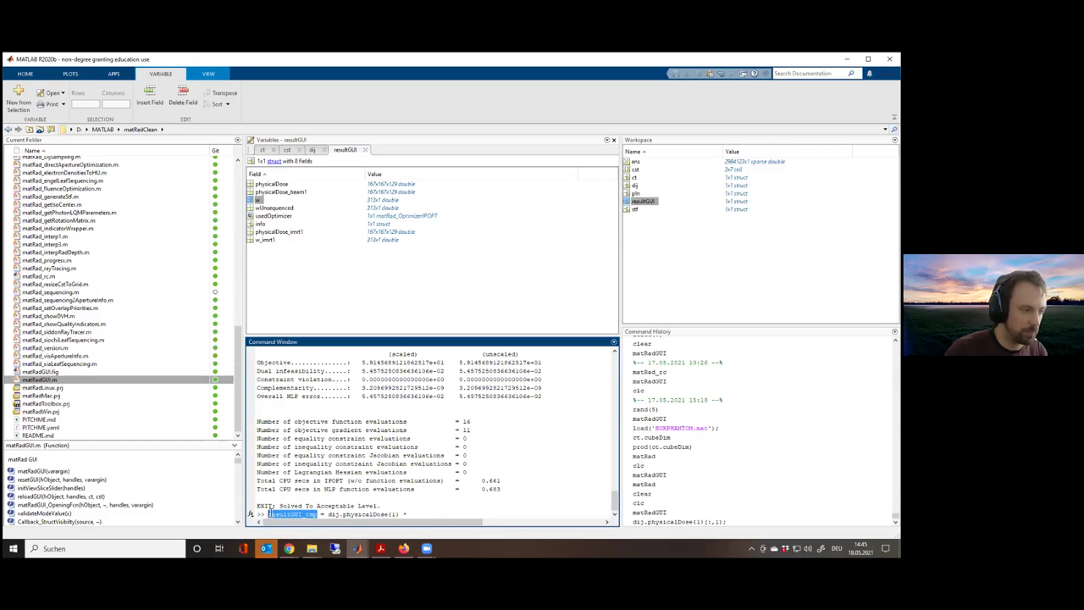
click(321, 514)
drag(318, 514, 267, 514)
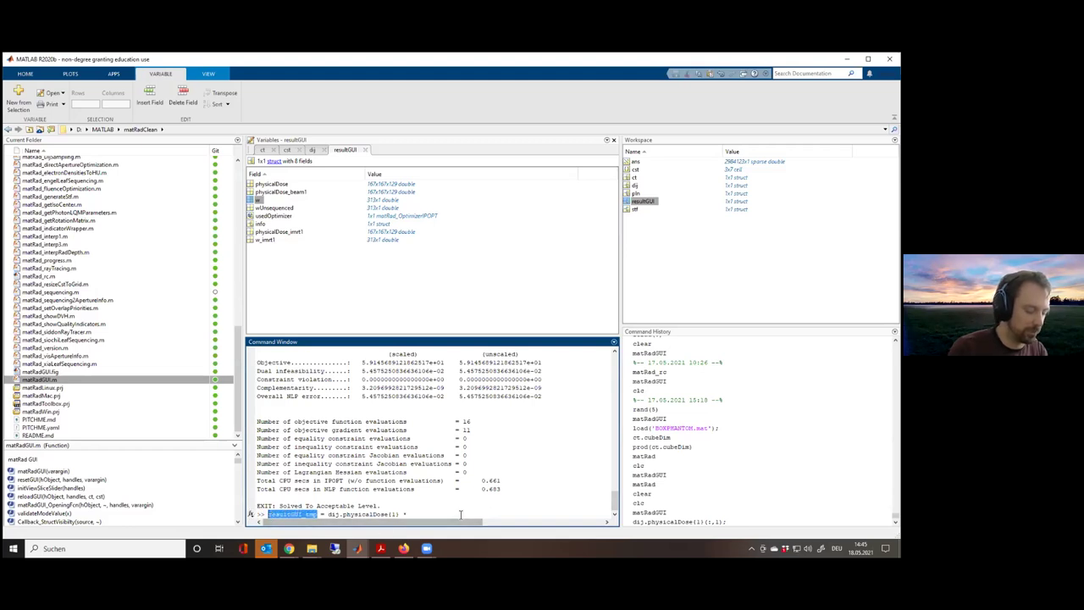
text(tmp)
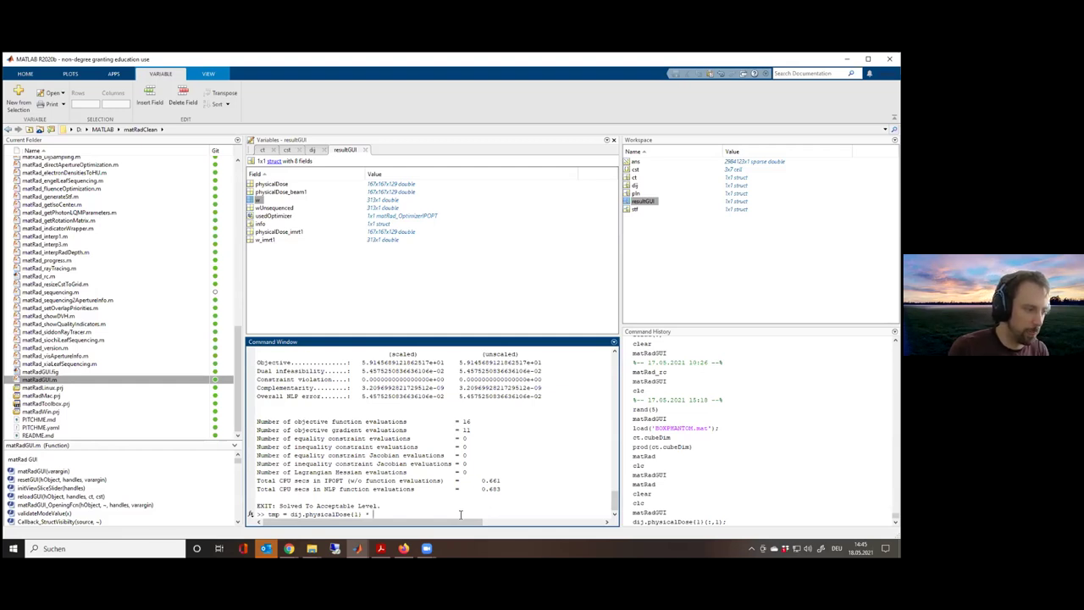
Complete the command with ones(size(resultGUI.w)); as the multiplied weight vector and run it
key(BackSpace)
text(ones()
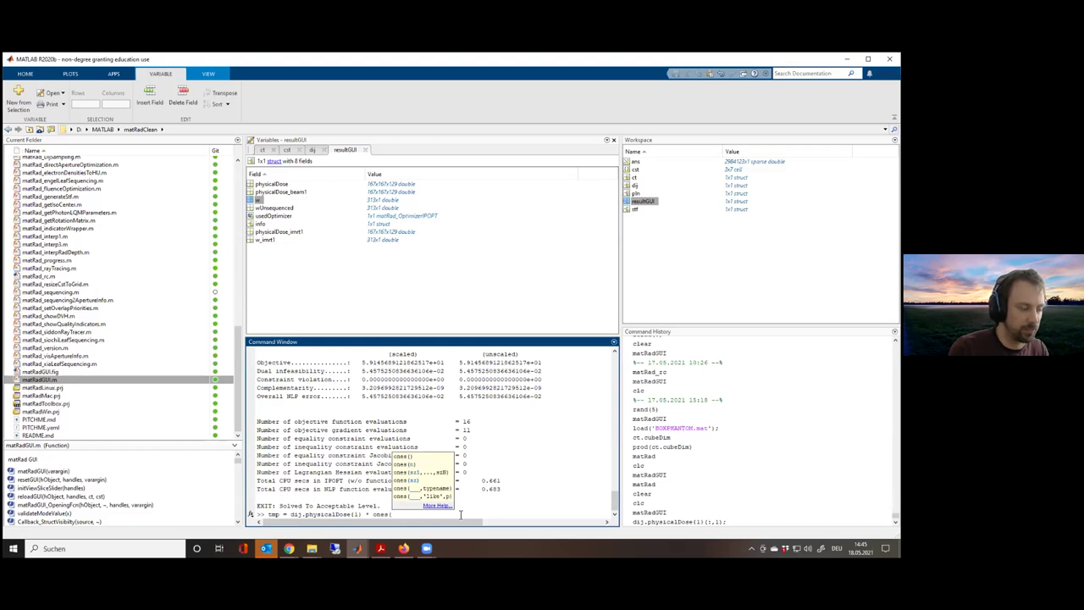
text(size(resultGUI.w))
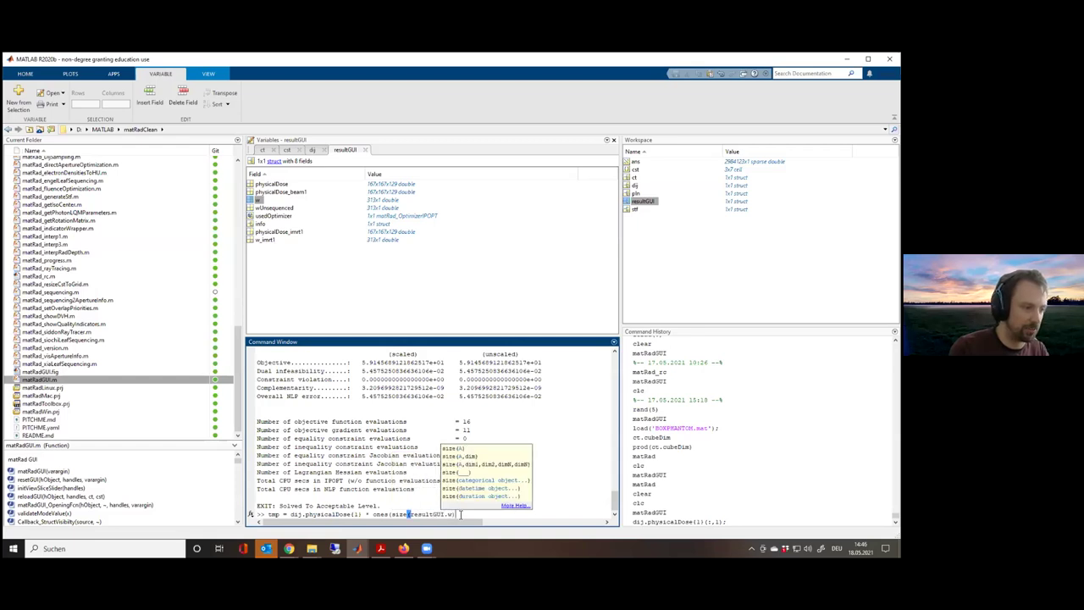
text())
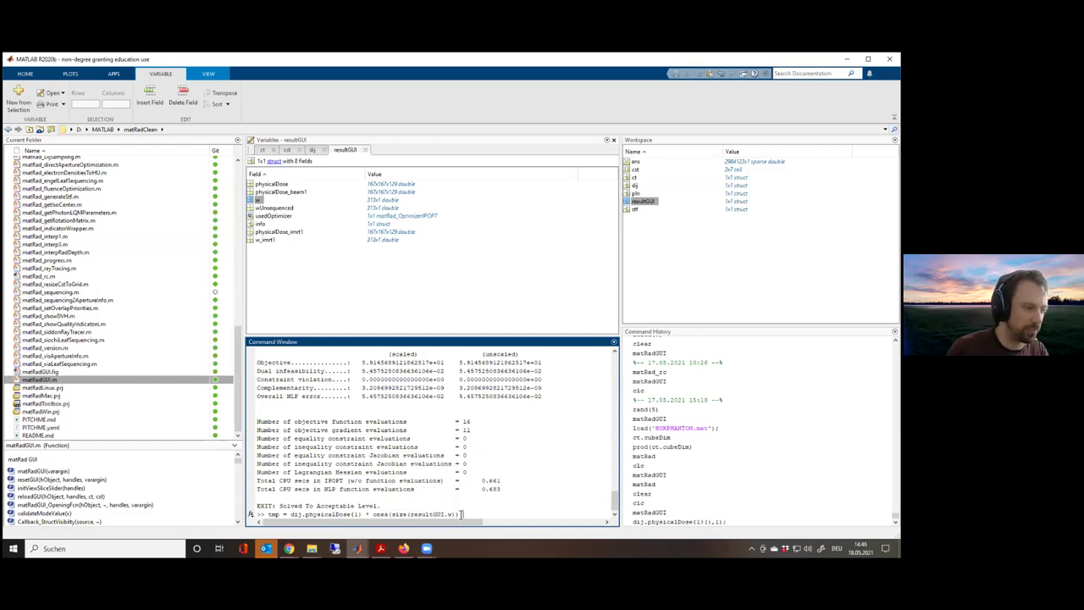
text(;)
key(Return)
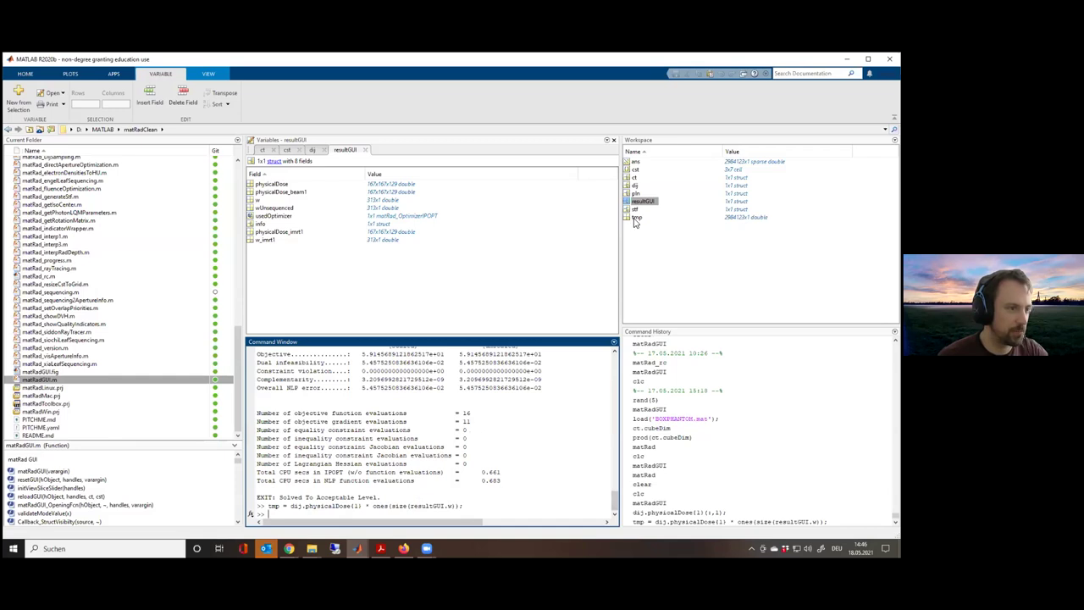
Open the tmp workspace variable, look through its dose values further down the vector and close its view
double_click(635, 218)
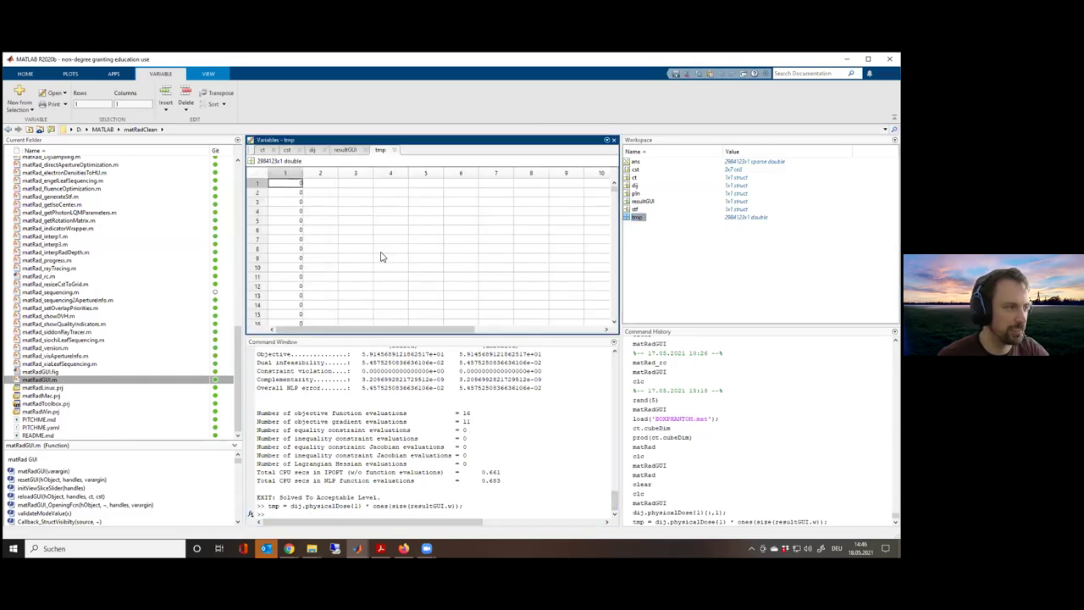
drag(616, 195, 615, 264)
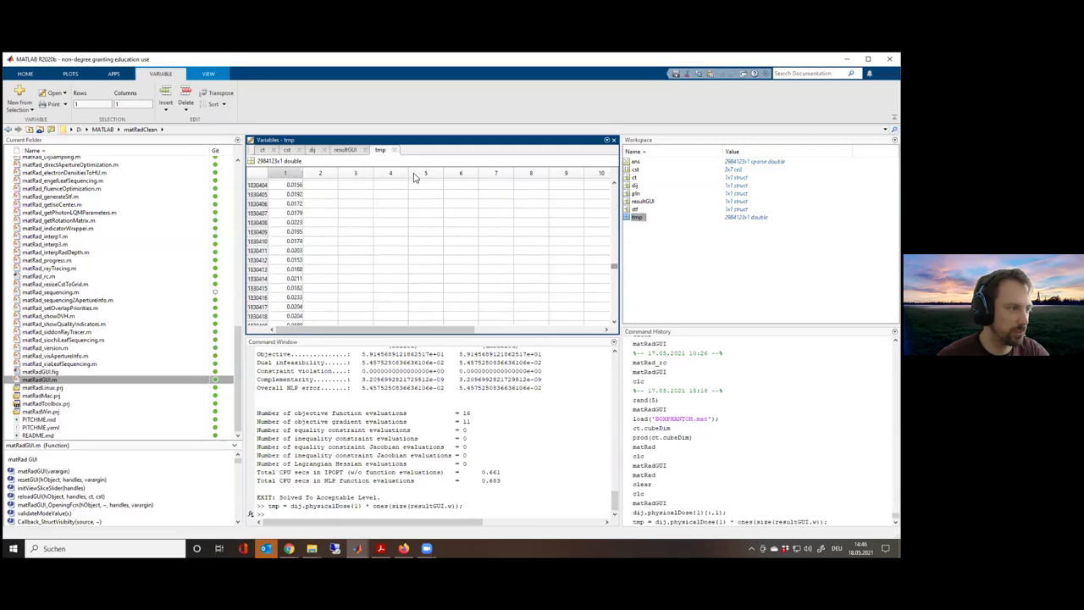
click(394, 150)
Compute the dose cubes for unit weights by running resultGUI_tmp = matRad_calcCubes(ones(size(resultGUI.w)),dij); in the Command Window
click(520, 494)
text(cesultGUI_tmp)
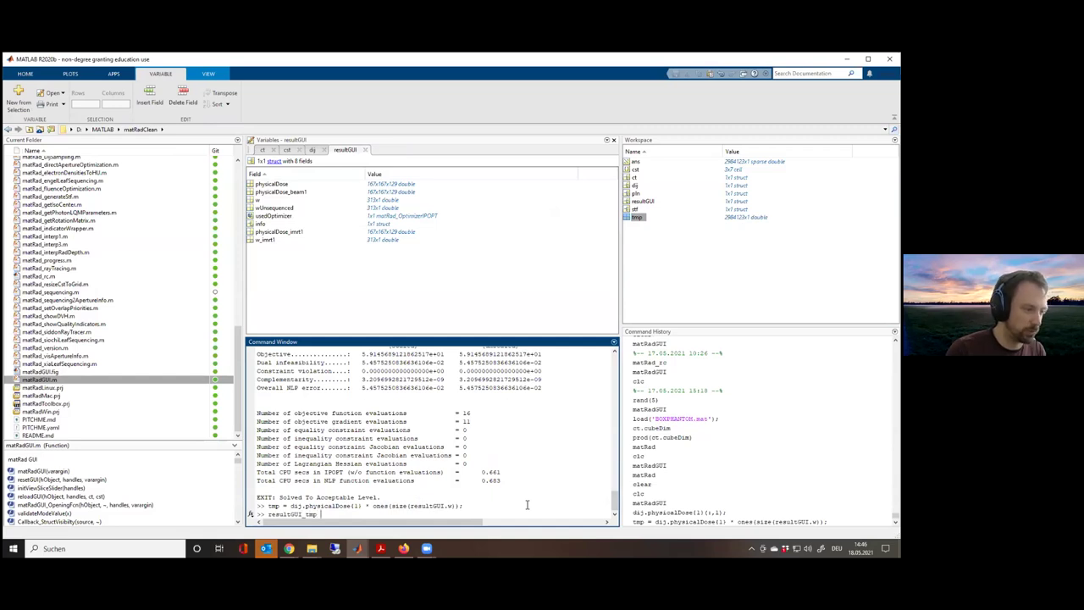
text(= matRa)
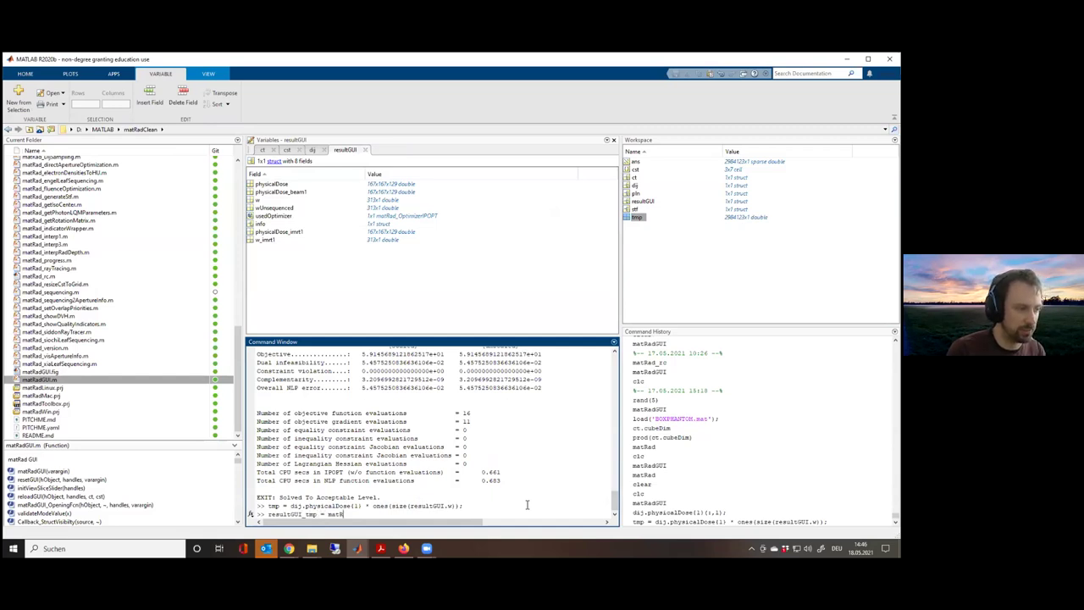
text(d_calcCubes()
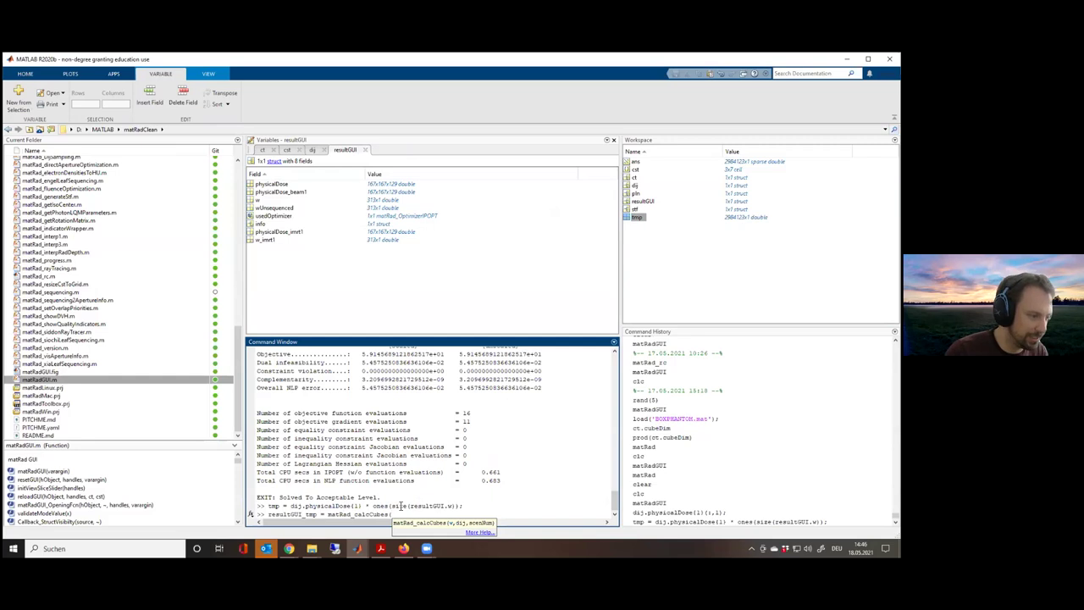
drag(373, 506, 461, 505)
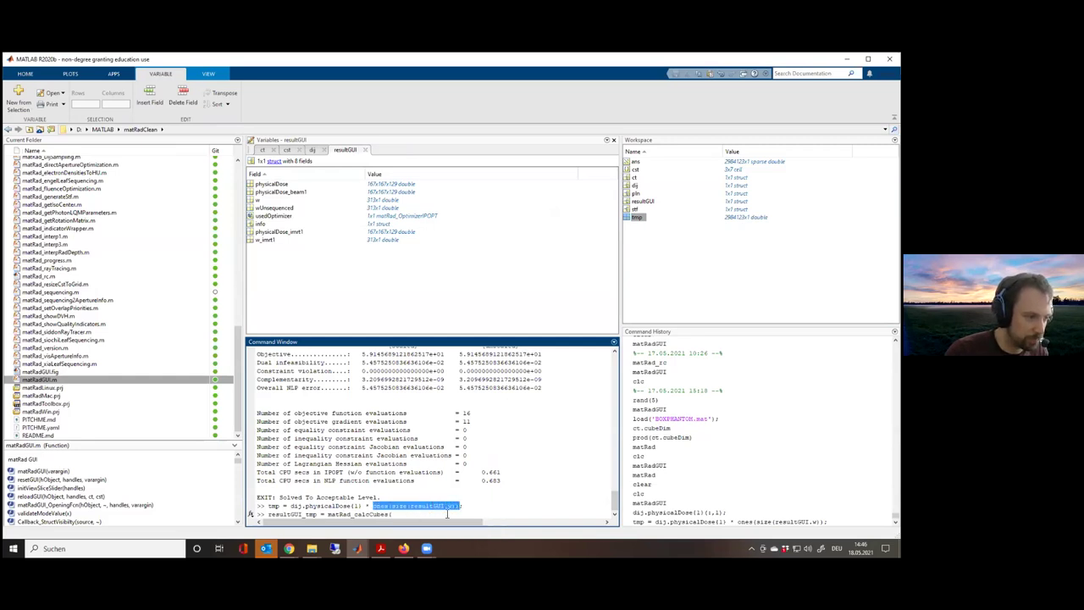
key(ctrl+c)
key(ctrl+v)
text(,dij))
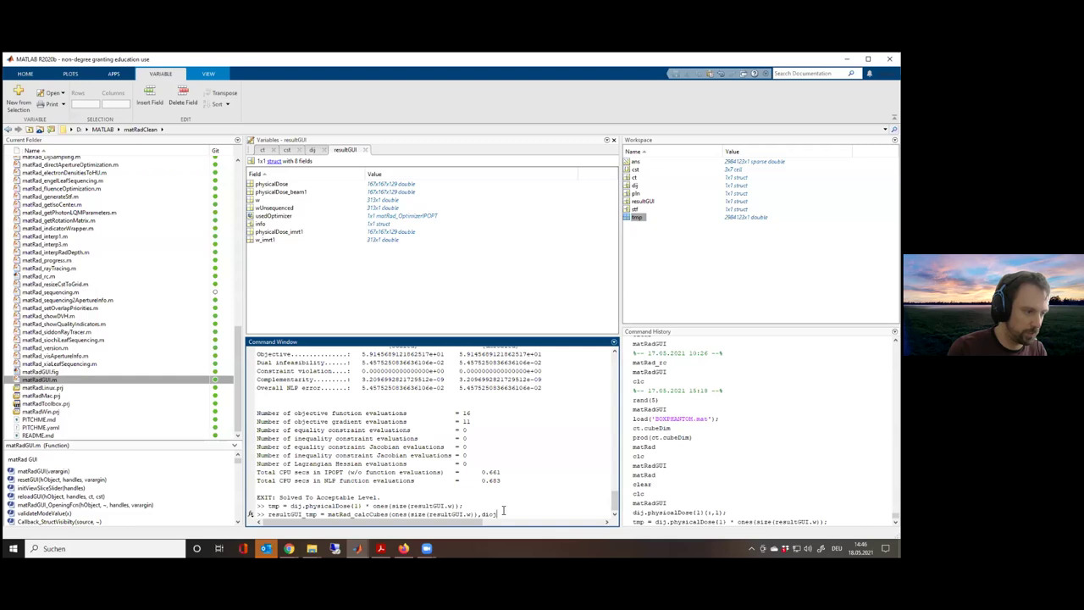
text(;)
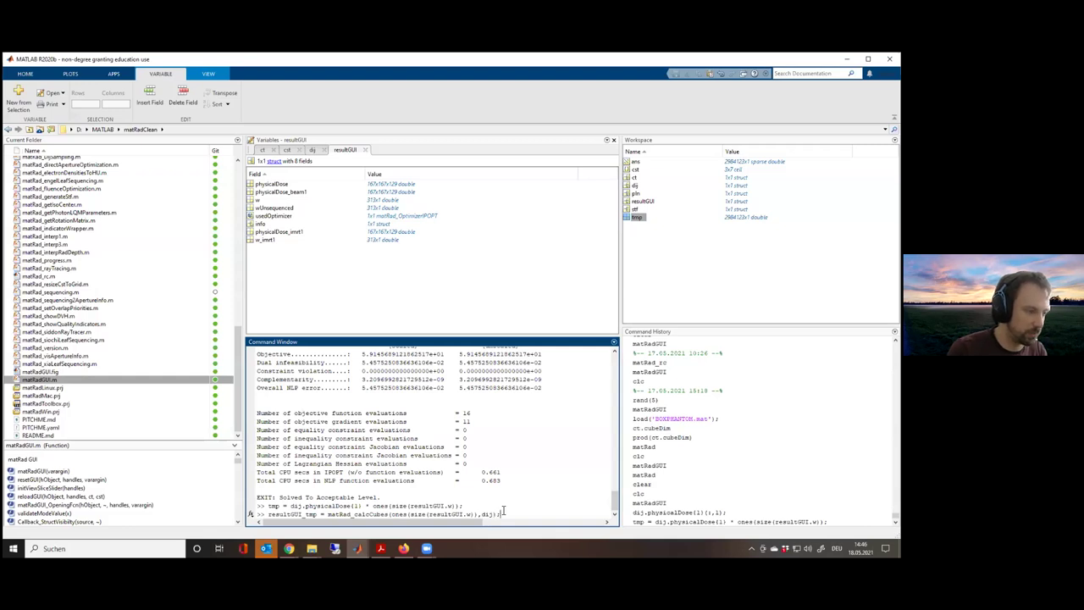
key(Return)
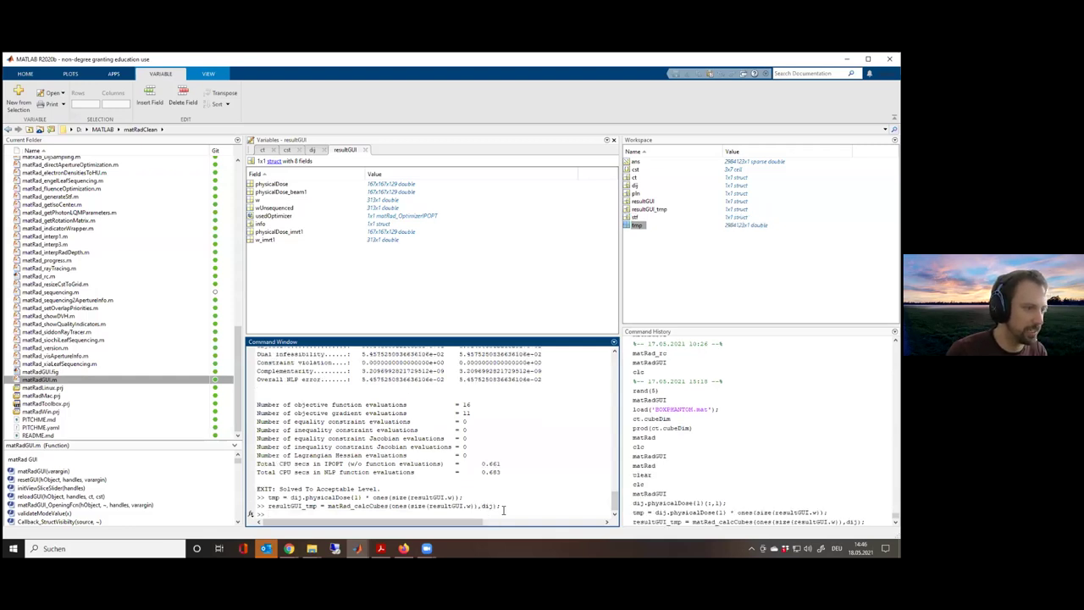
Store the unit-weight dose in the result struct by running resultGUI.physicalDose_ones = resultGUI_tmp.physicalDose;
text(resultGUI)
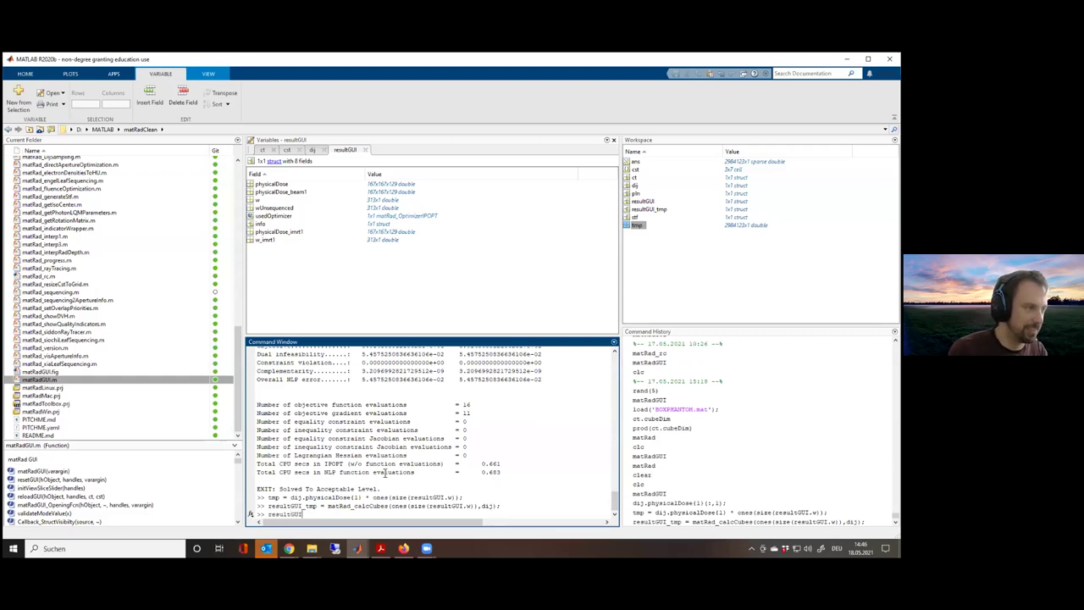
text(_)
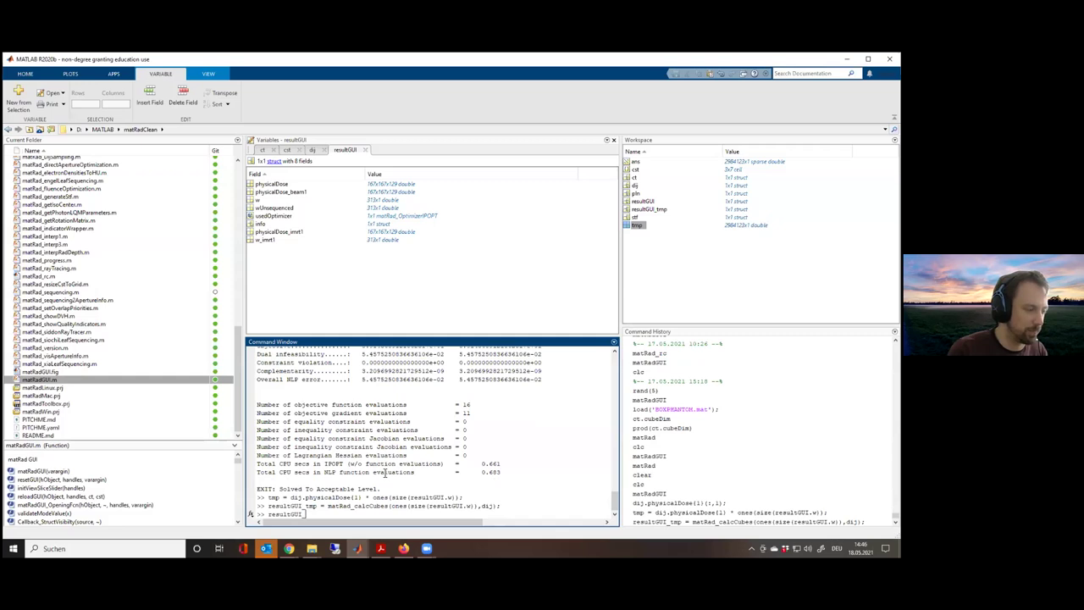
key(BackSpace)
text(.phys)
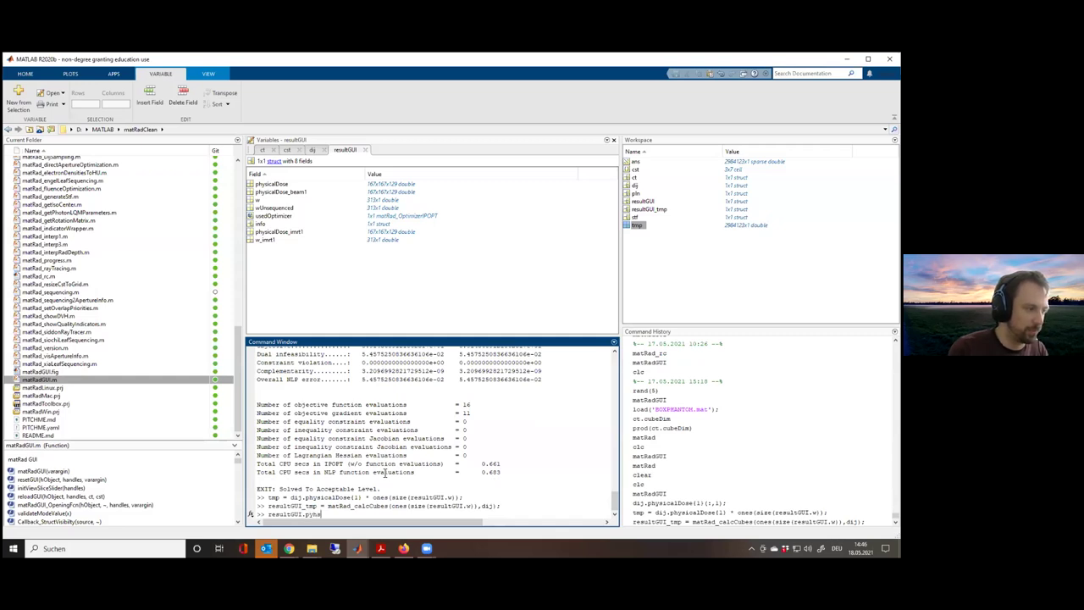
text(icalDose_)
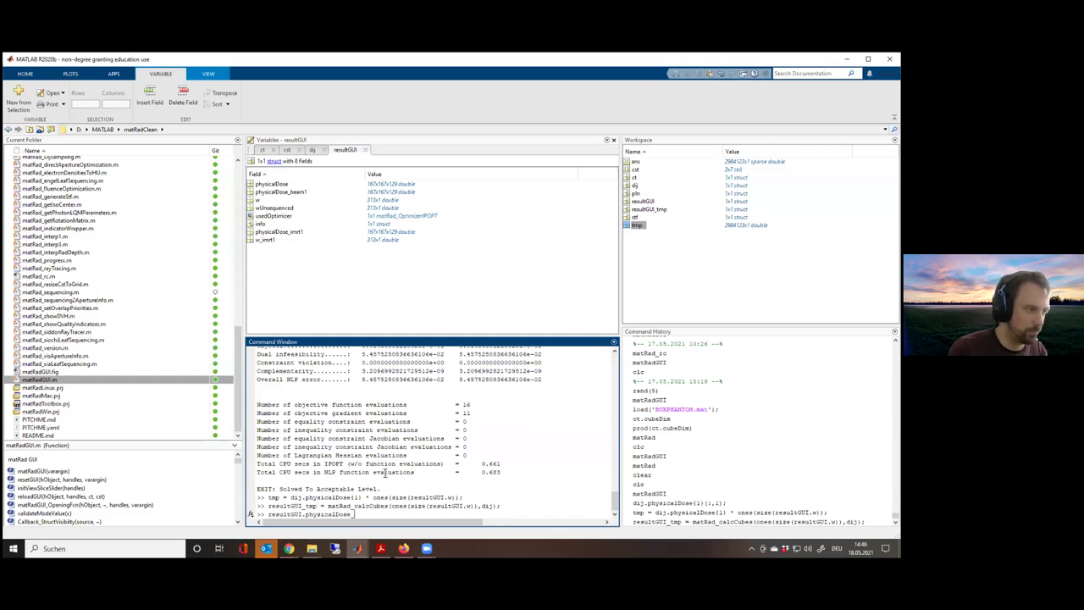
text(ones = result)
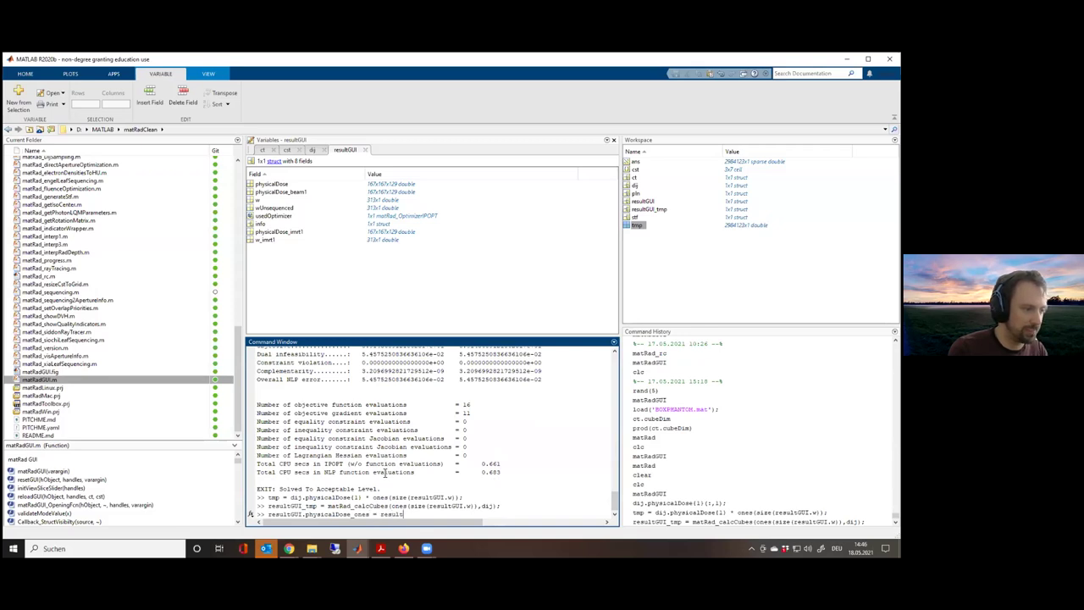
text(GUI_tmp)
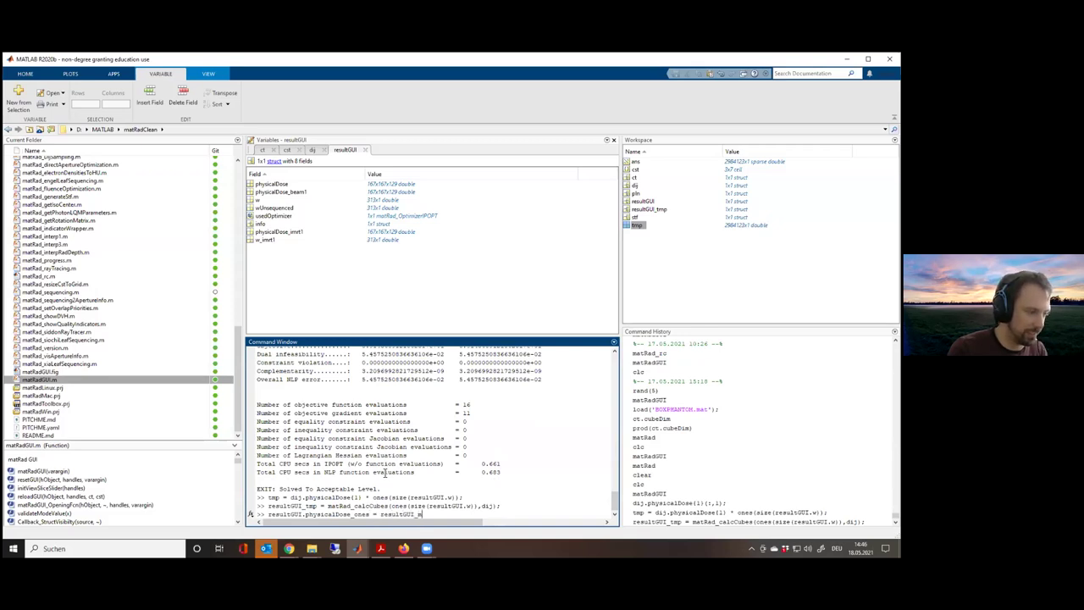
text(.physicalD)
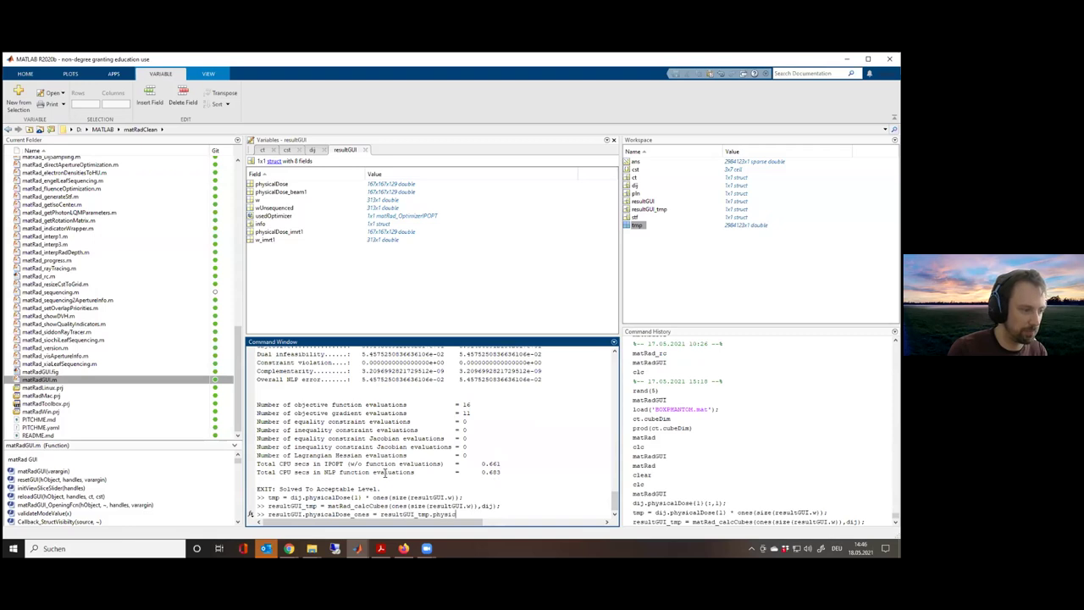
text(ose)
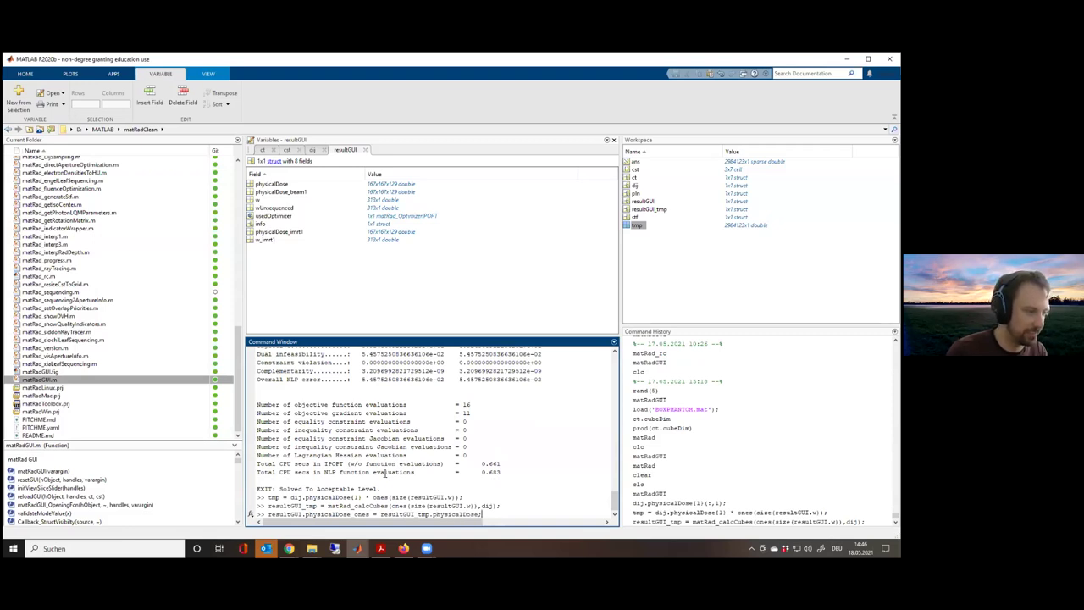
text(;)
key(Return)
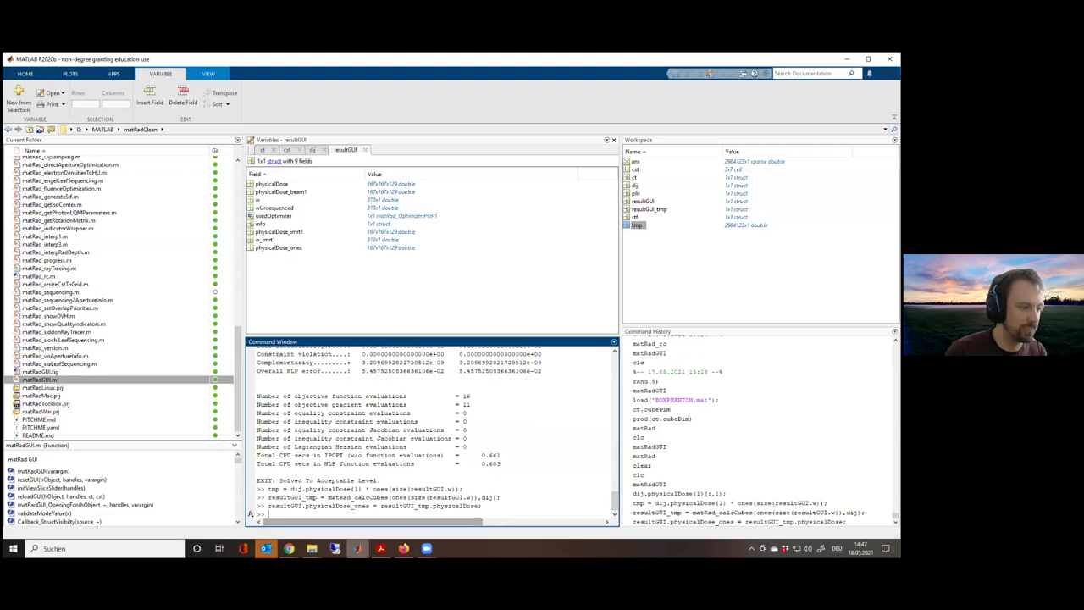
Switch to the matRadGUI window, refresh it and display the physicalDose_ones distribution
click(358, 548)
click(414, 523)
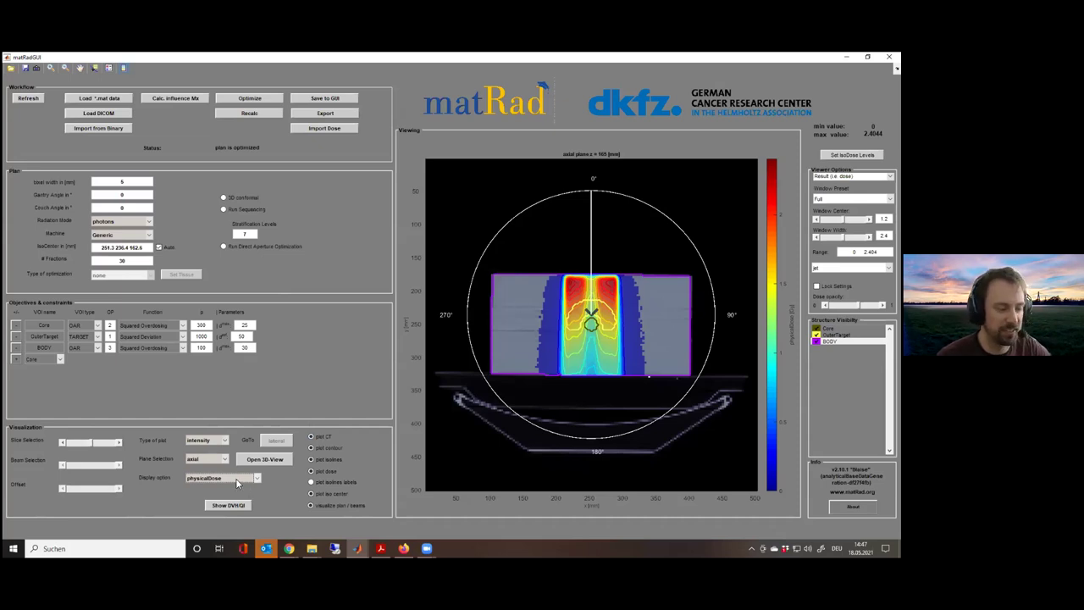
click(37, 100)
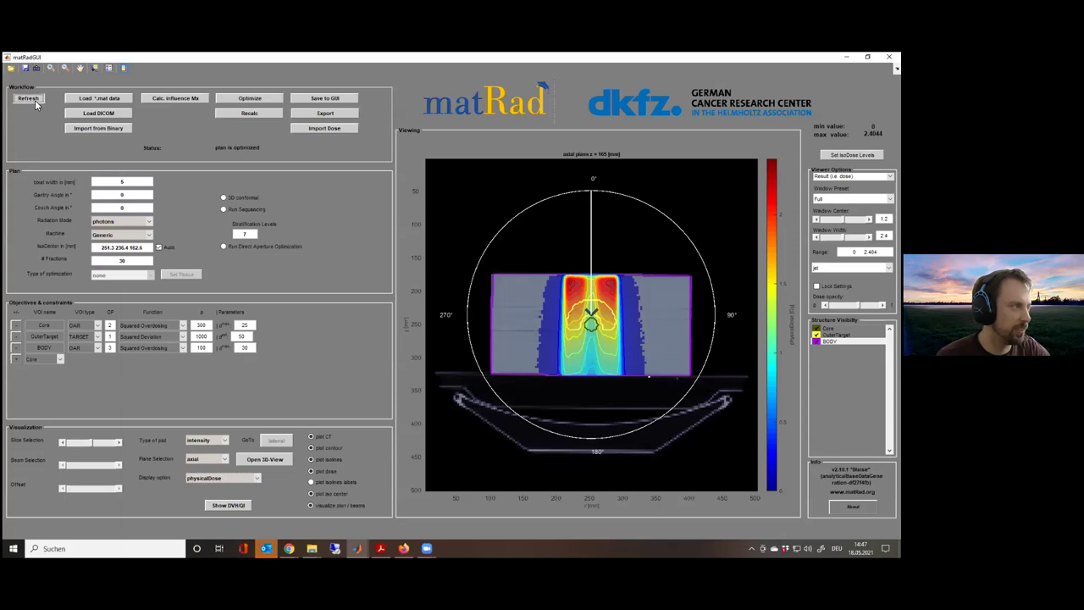
click(216, 478)
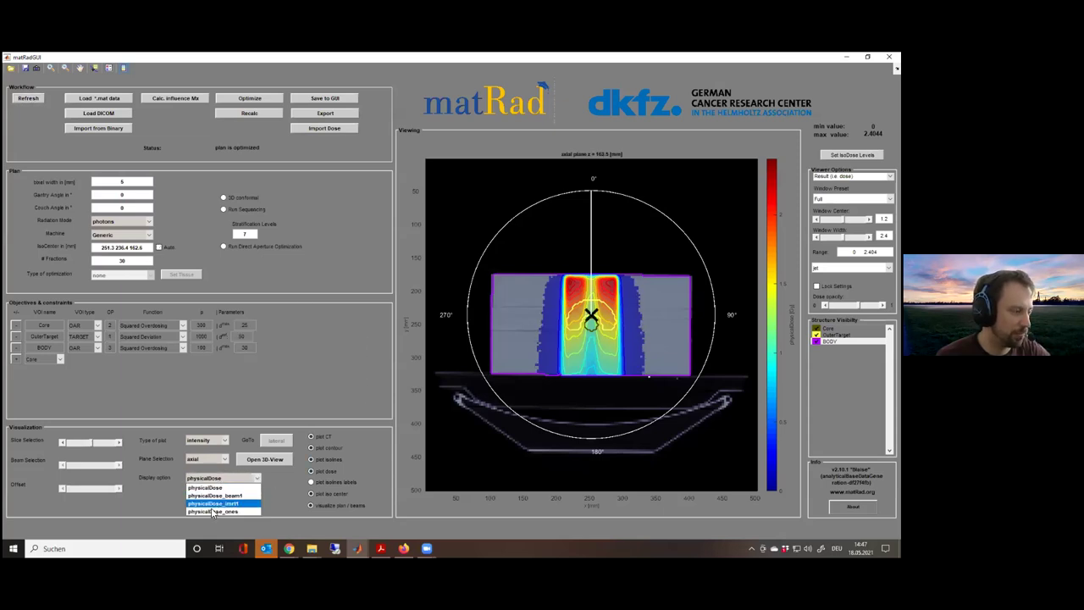
click(211, 511)
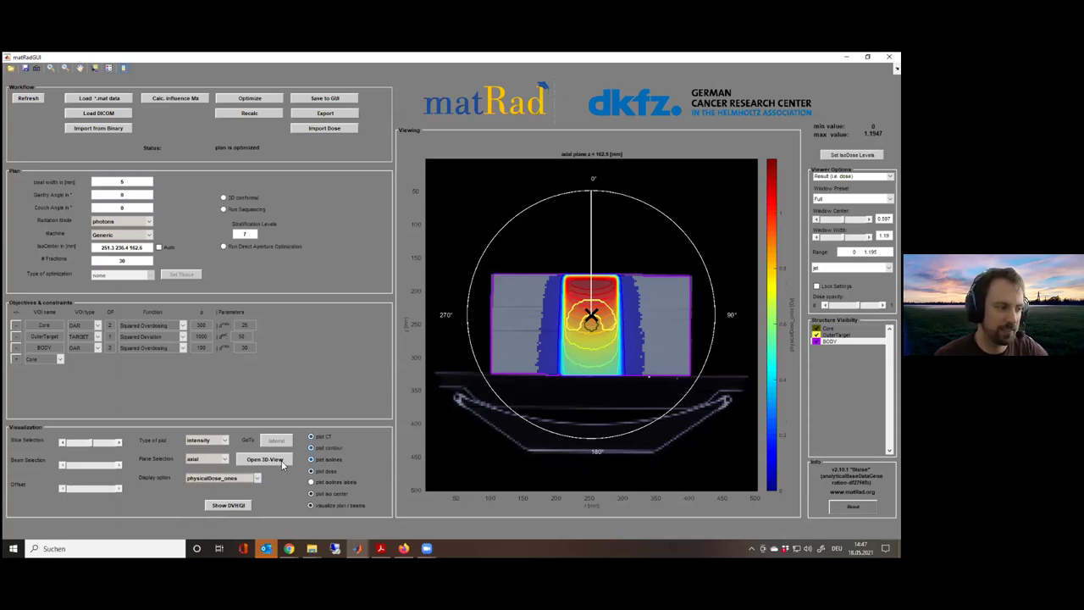
Switch back to the main MATLAB window to review the entered dose commands
mouse_move(357, 548)
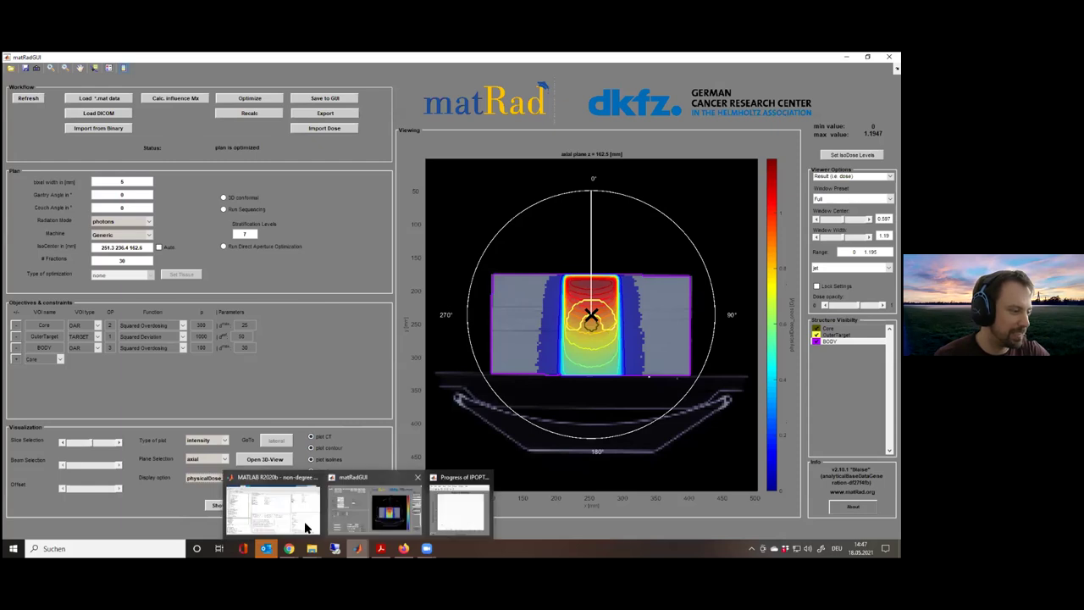
click(404, 488)
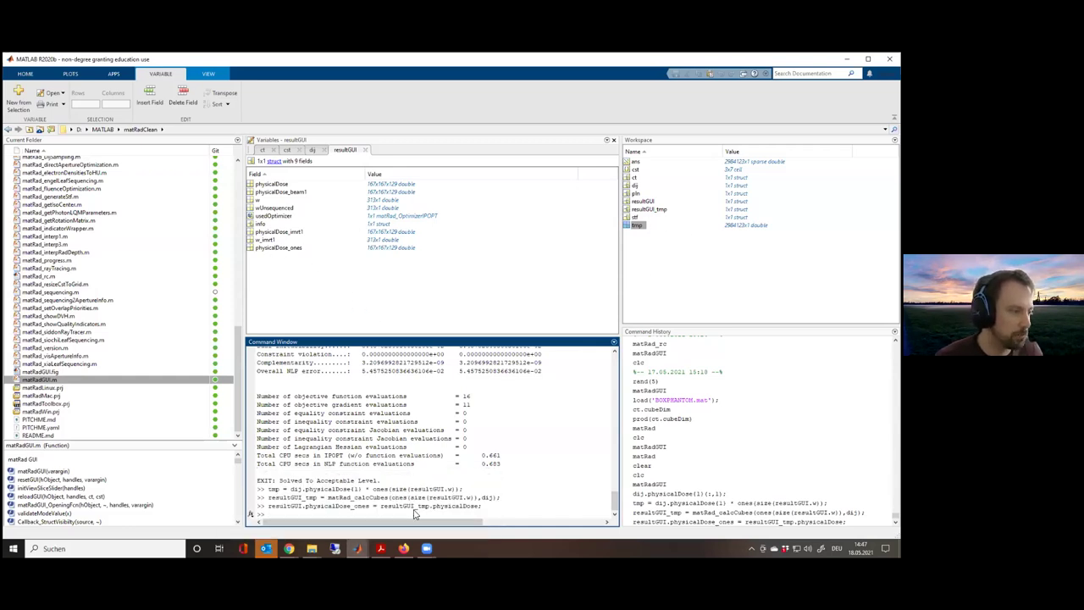
mouse_move(359, 549)
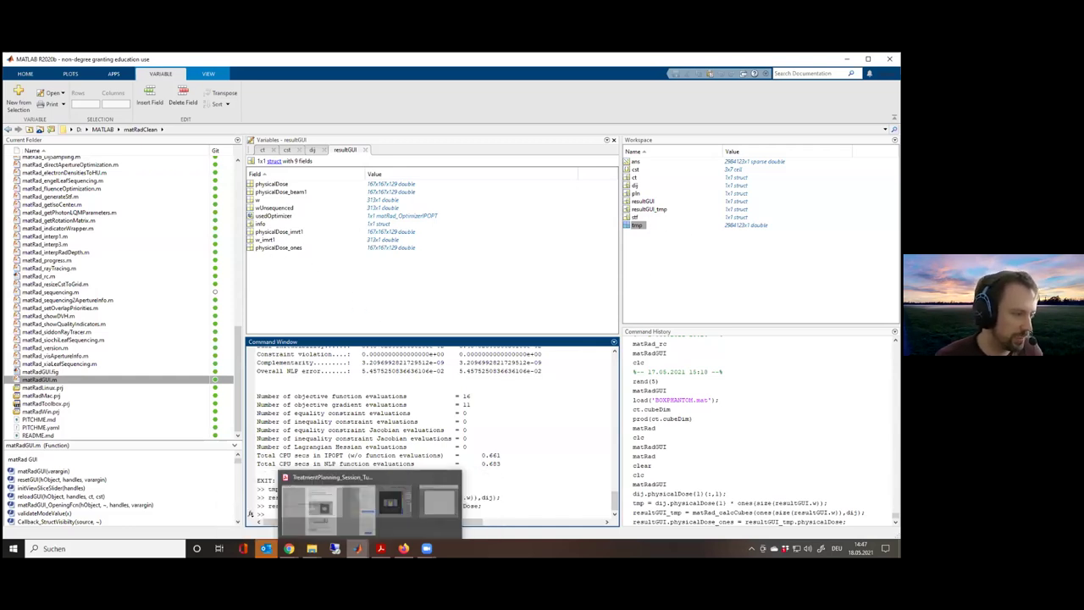
Switch to the matRadGUI window and display the physicalDose_imrt1 distribution for comparison with the unit-weight dose
click(381, 504)
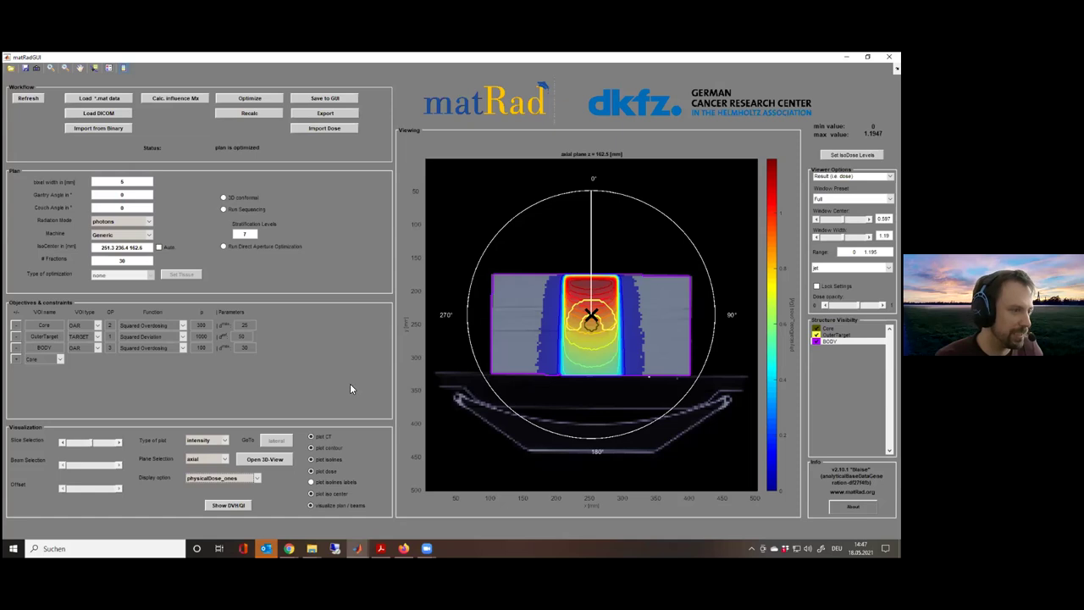
click(240, 479)
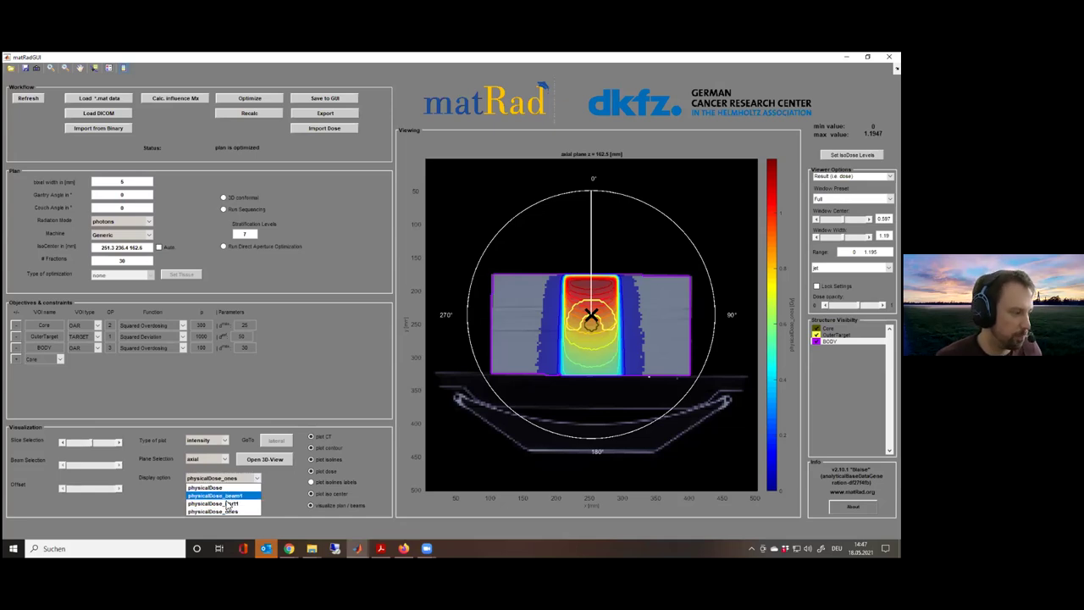
click(213, 503)
click(320, 504)
click(311, 504)
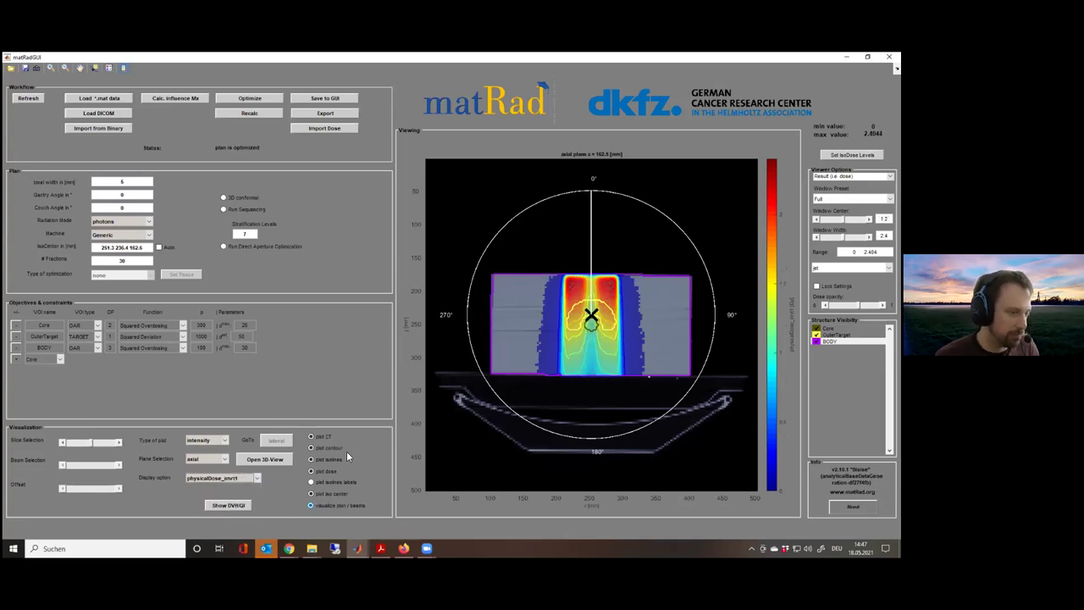
Set the displayed dose distribution to physicalDose
click(226, 479)
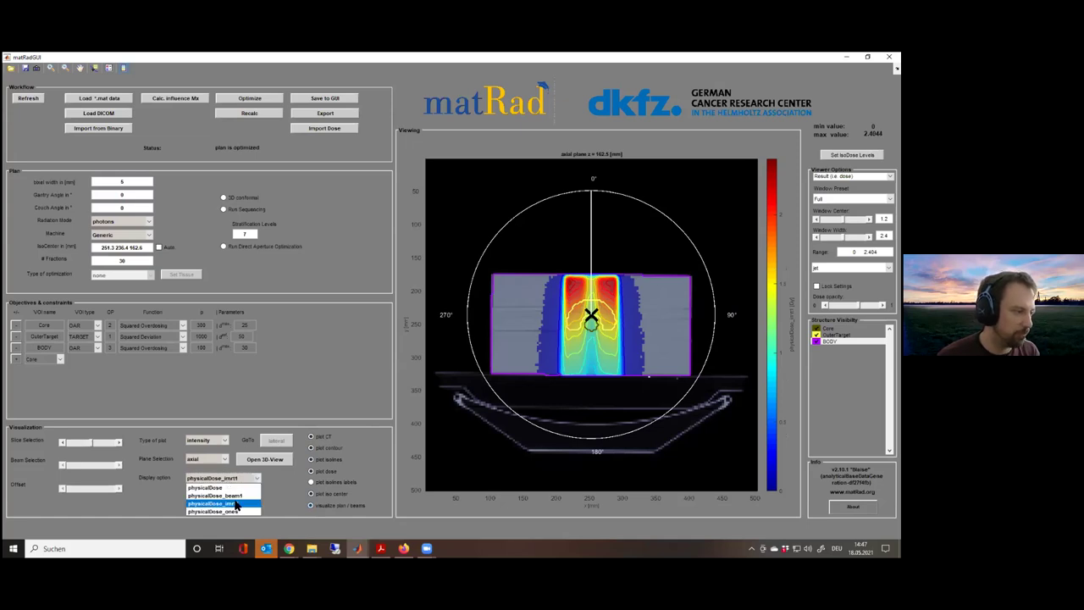
click(280, 504)
click(233, 478)
click(231, 487)
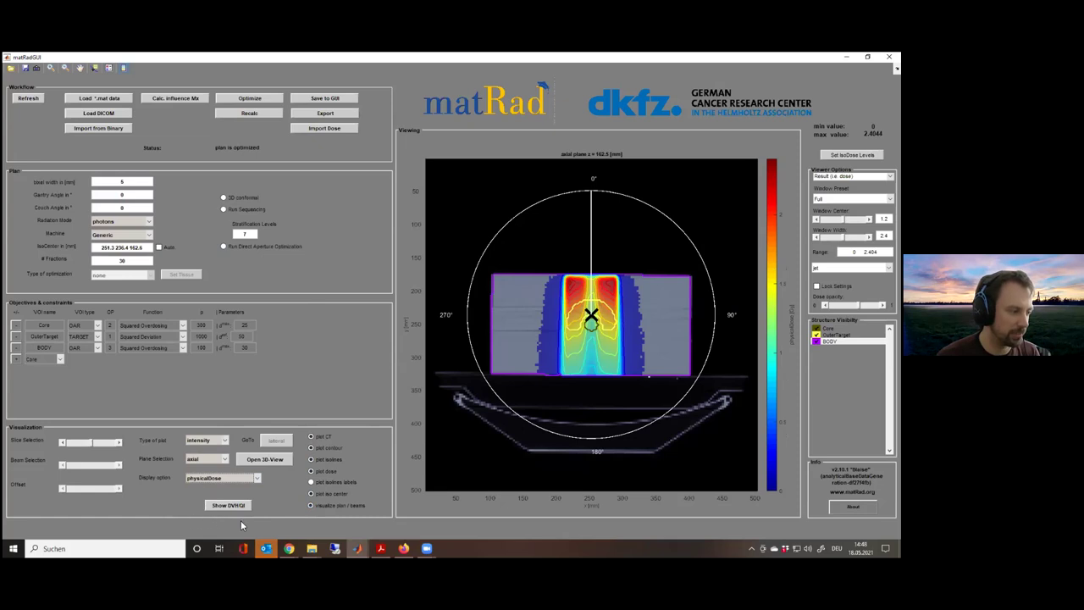
Show the DVH and quality indicators for the plan, enlarging and repositioning the figure to examine its curves and dose statistics
click(219, 506)
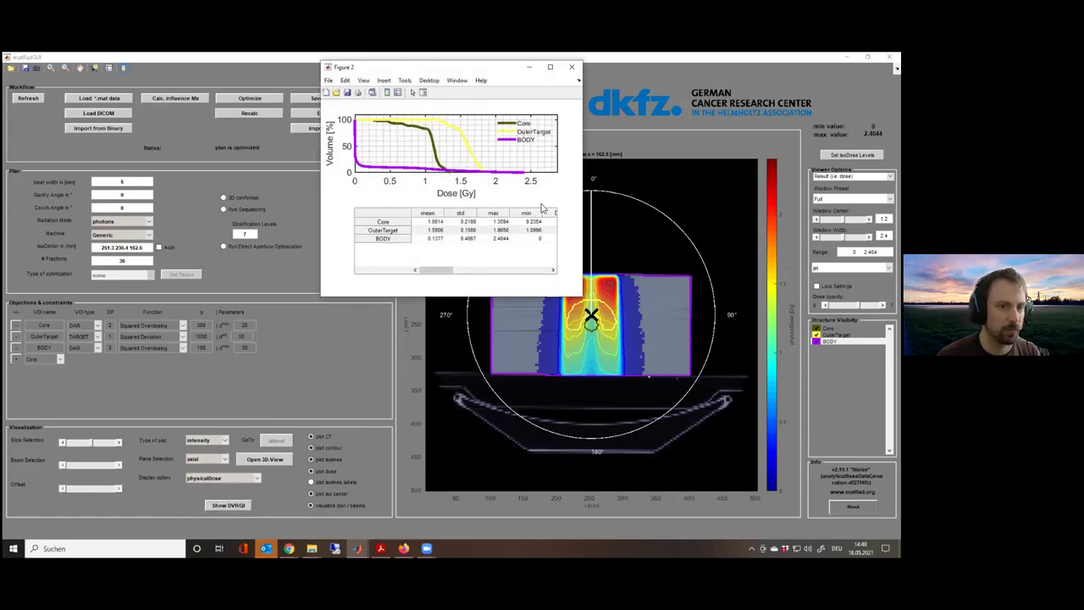
drag(470, 74, 295, 96)
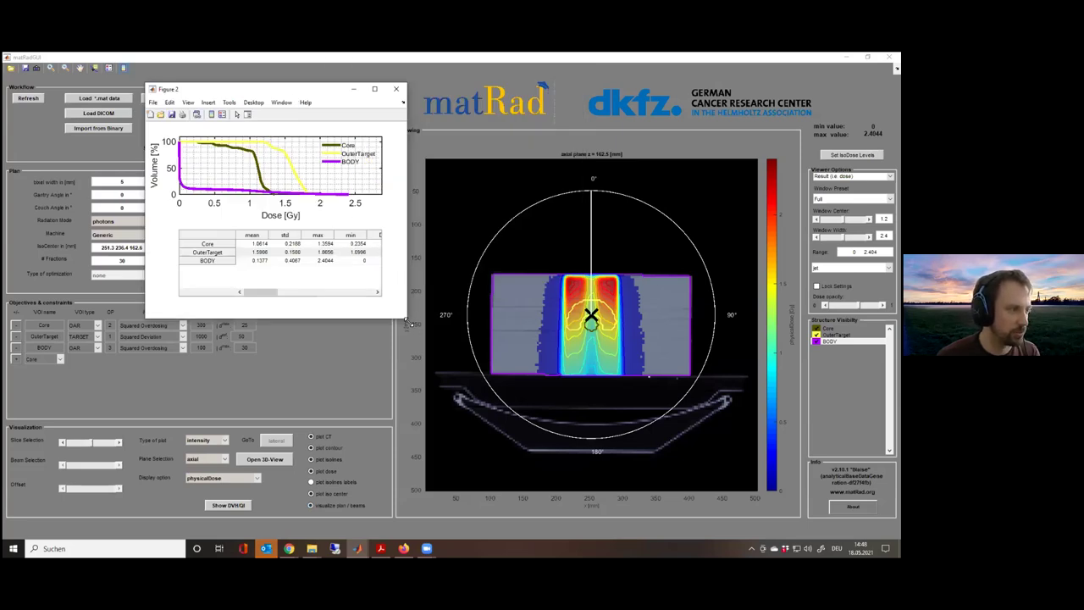
drag(407, 322, 488, 455)
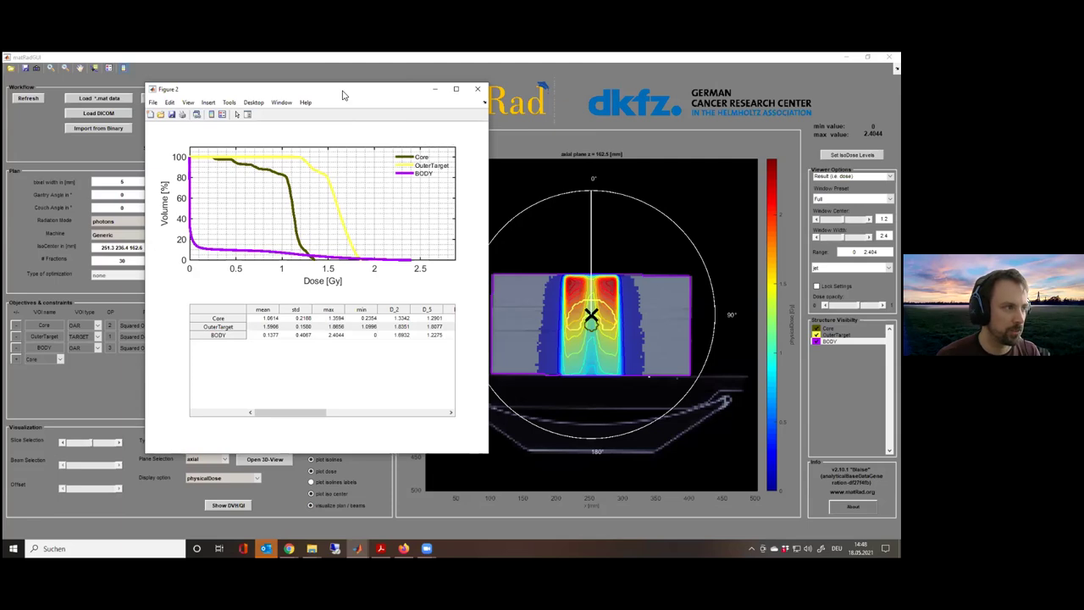
drag(345, 95, 462, 165)
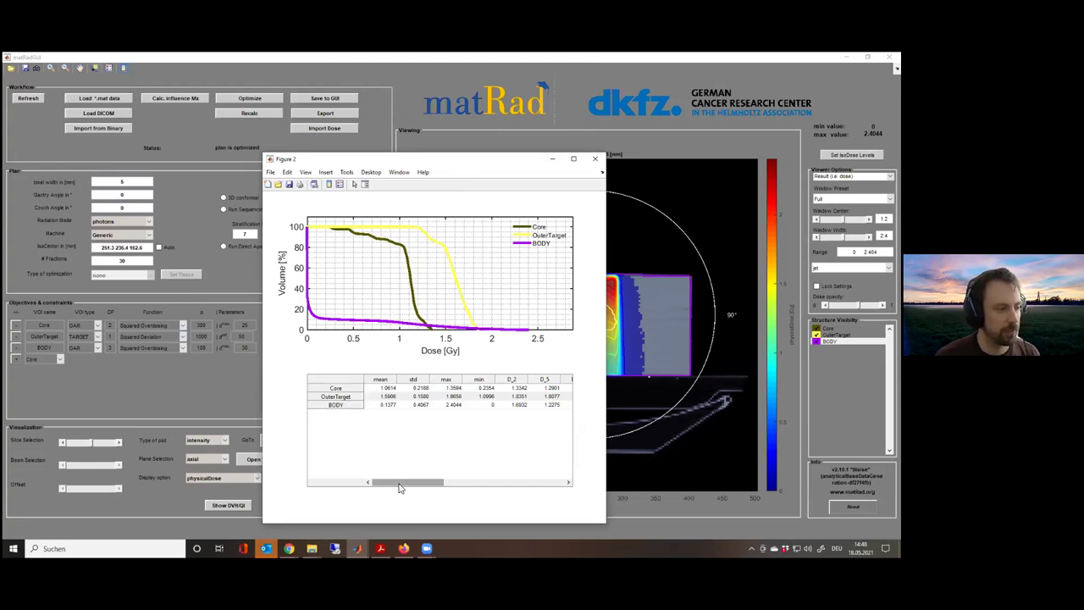
drag(398, 488, 394, 488)
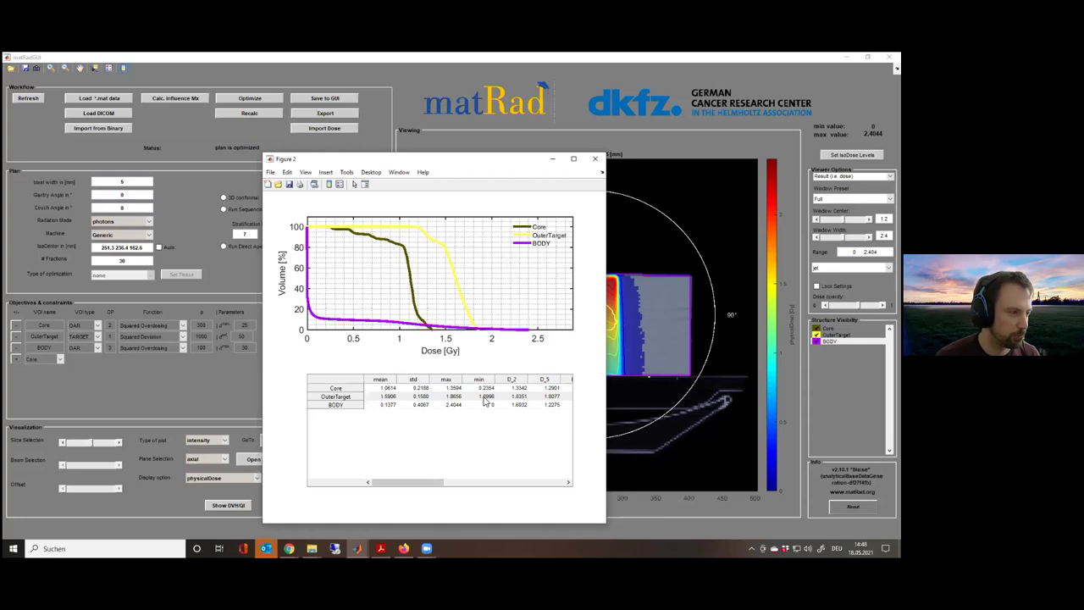
mouse_move(406, 254)
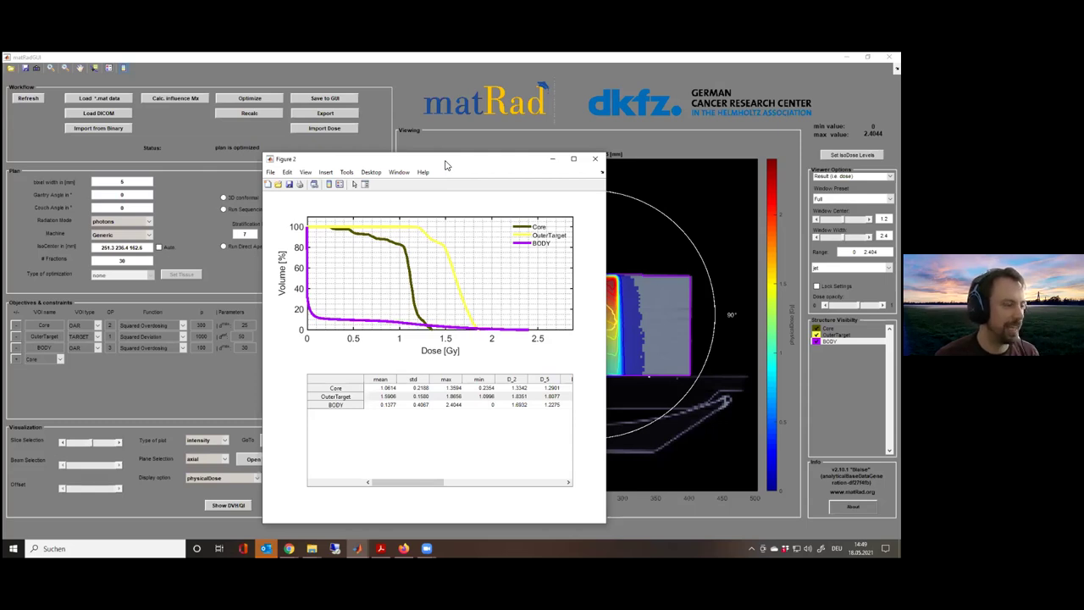
drag(447, 165, 232, 142)
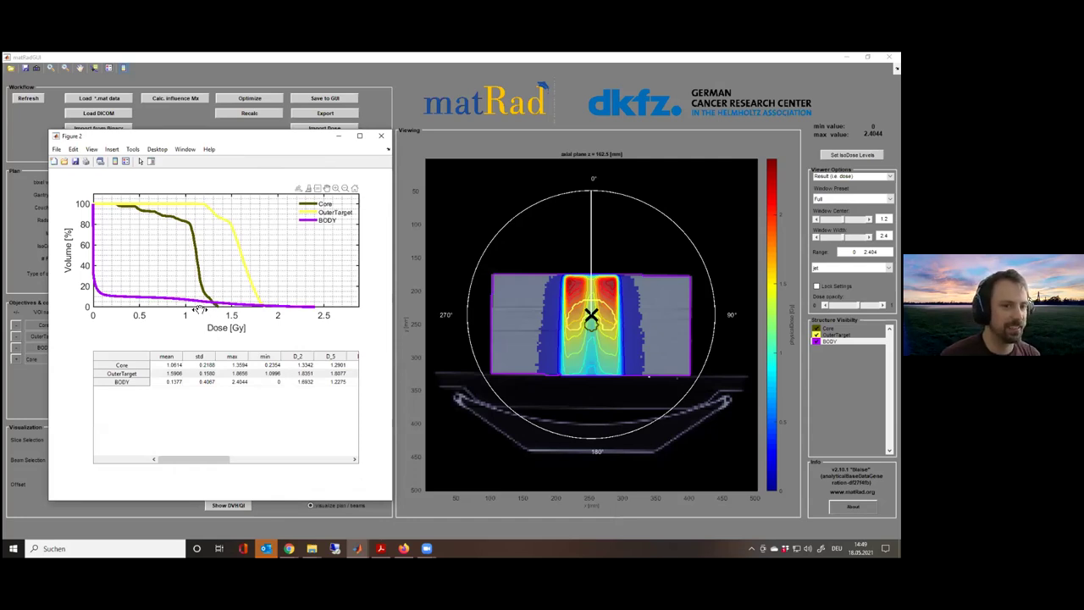
Start saving the DVH figure to the matRadClean folder in Portable Network Graphics (*.png) format
click(57, 150)
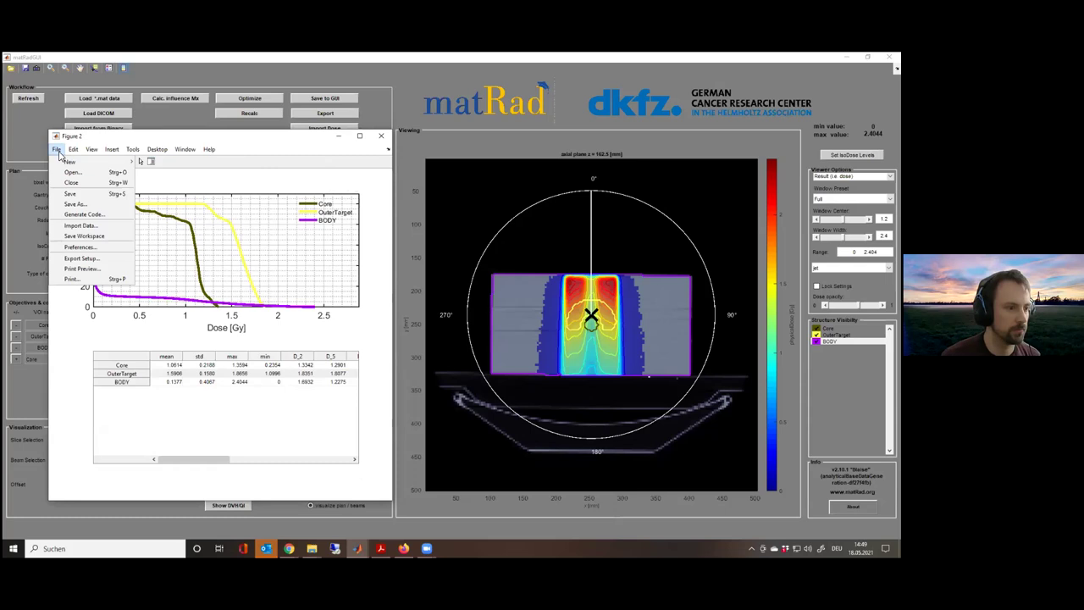
click(96, 206)
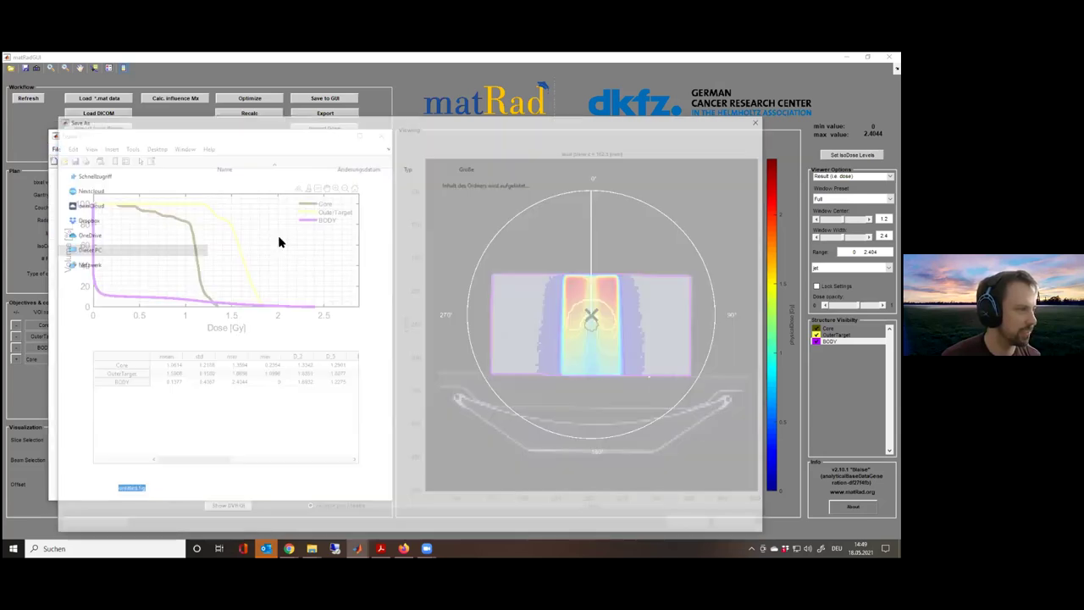
click(129, 503)
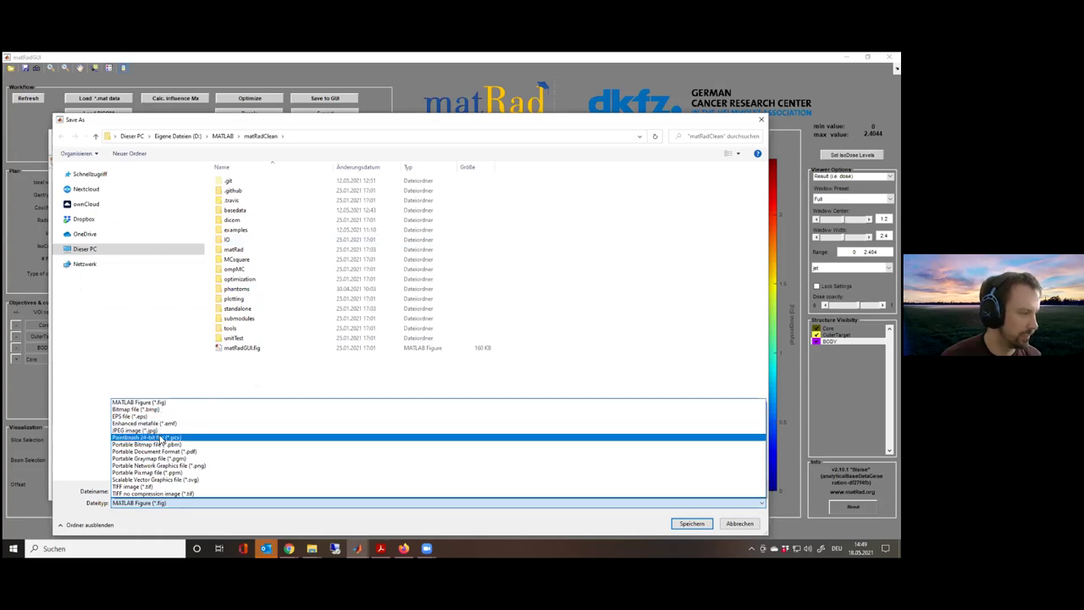
click(170, 465)
Name the image DVH_imrt1.png, save it and close the DVH figure
double_click(134, 492)
click(134, 492)
drag(133, 492, 93, 495)
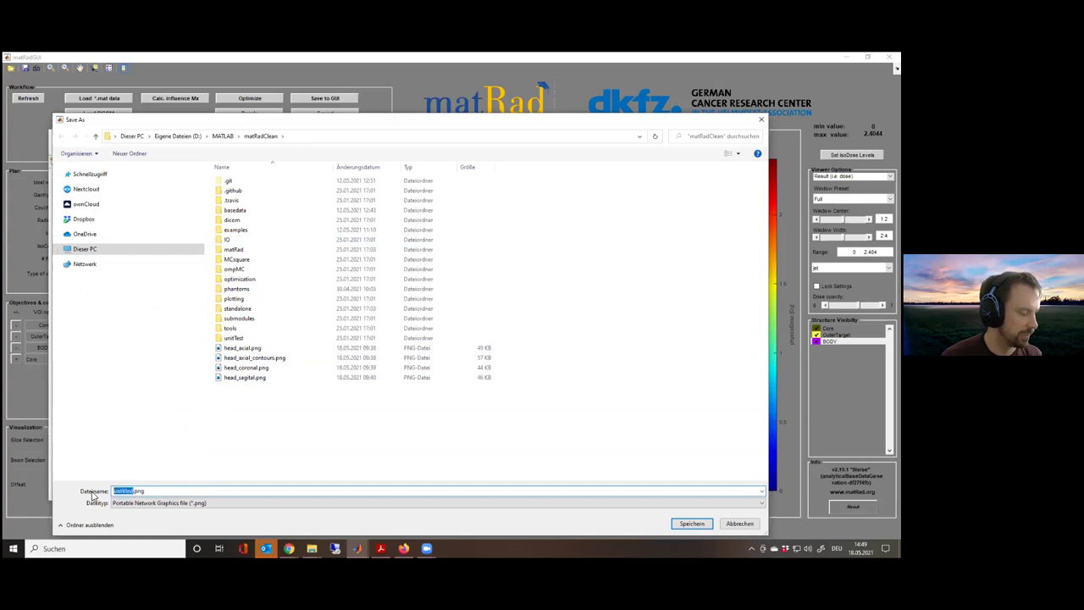
text(DVH_un)
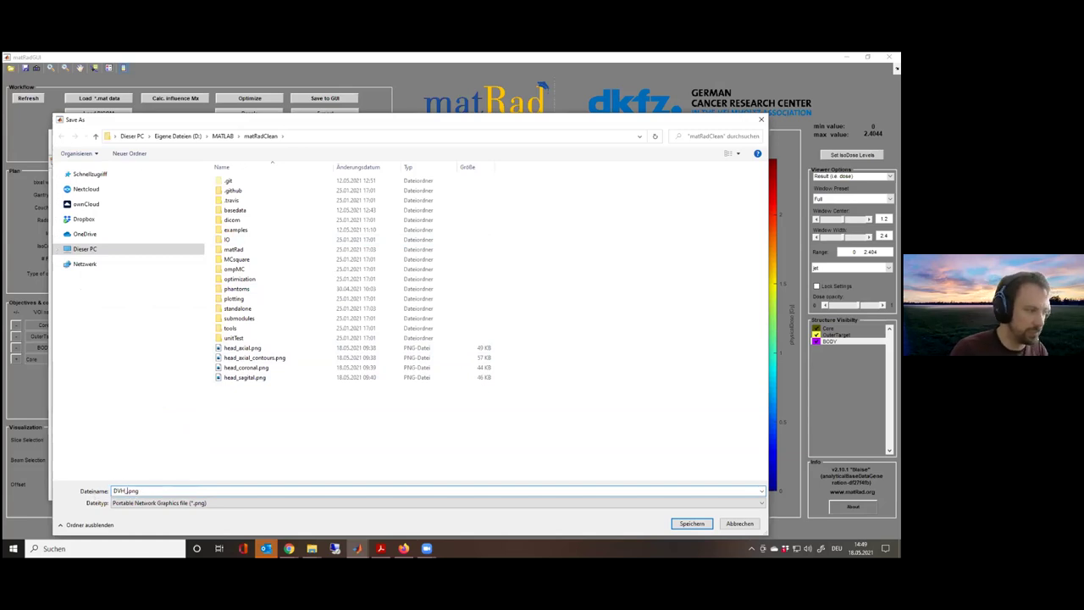
key(BackSpace)
key(BackSpace)
key(BackSpace)
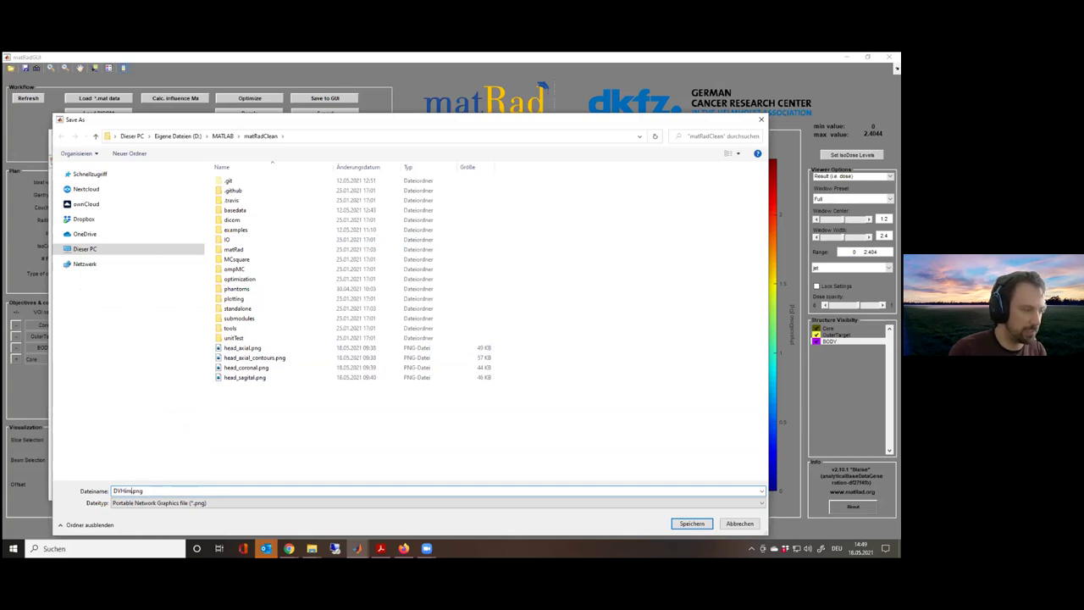
text(_imrt1)
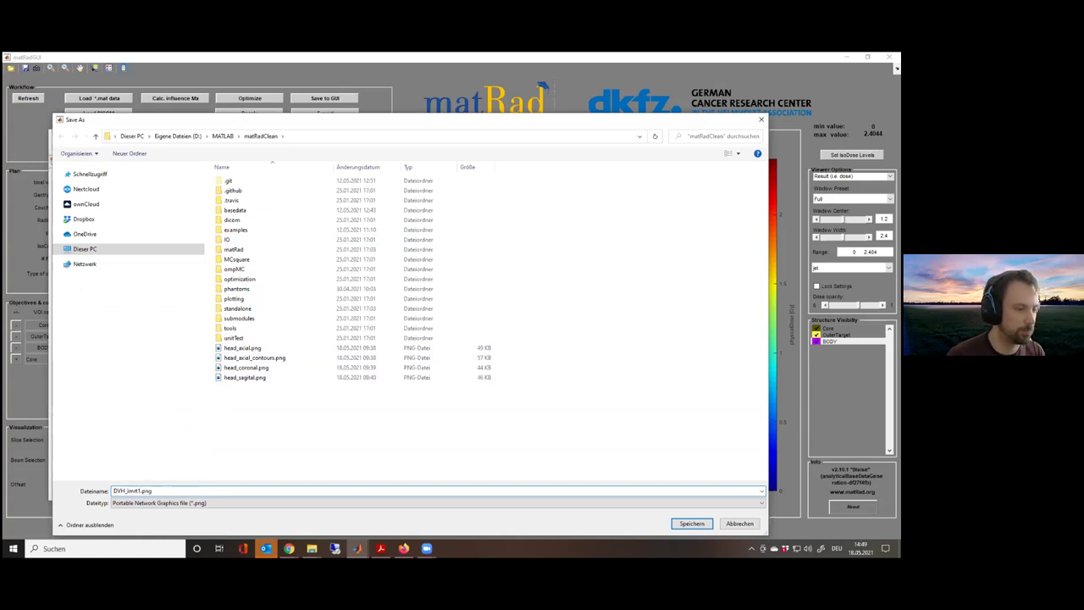
click(694, 524)
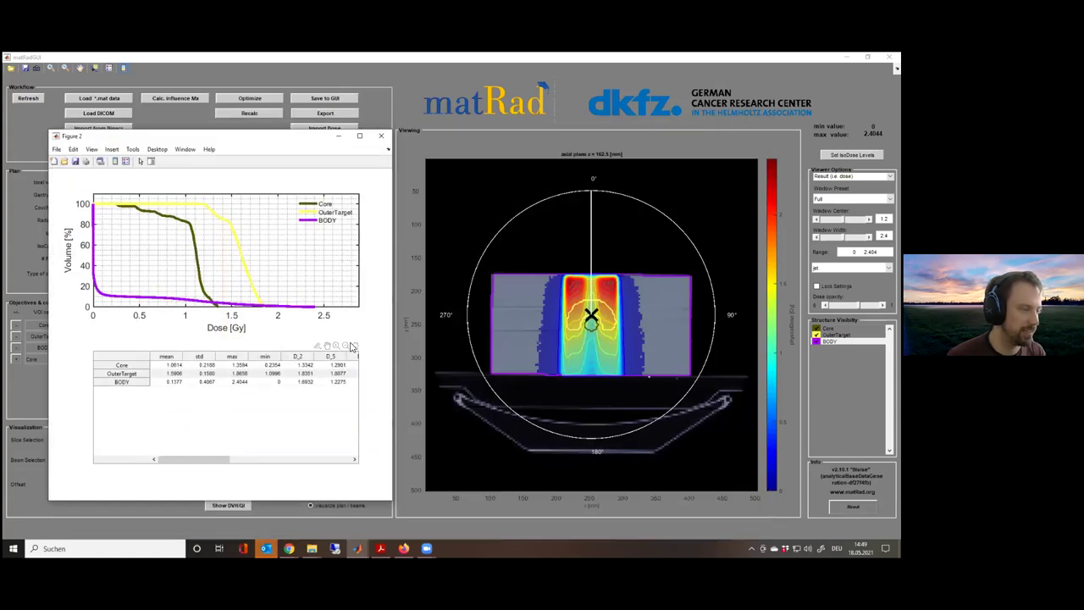
click(379, 137)
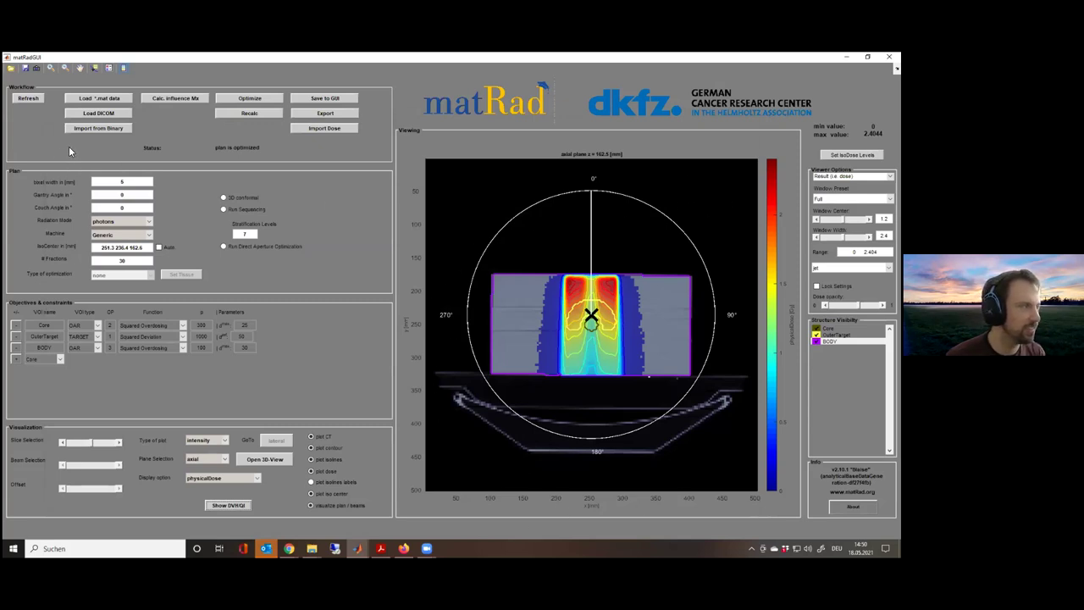
Review the Task 1 sheet in Adobe Acrobat Reader, return to matRadGUI and briefly show the DVH figure again
mouse_move(380, 548)
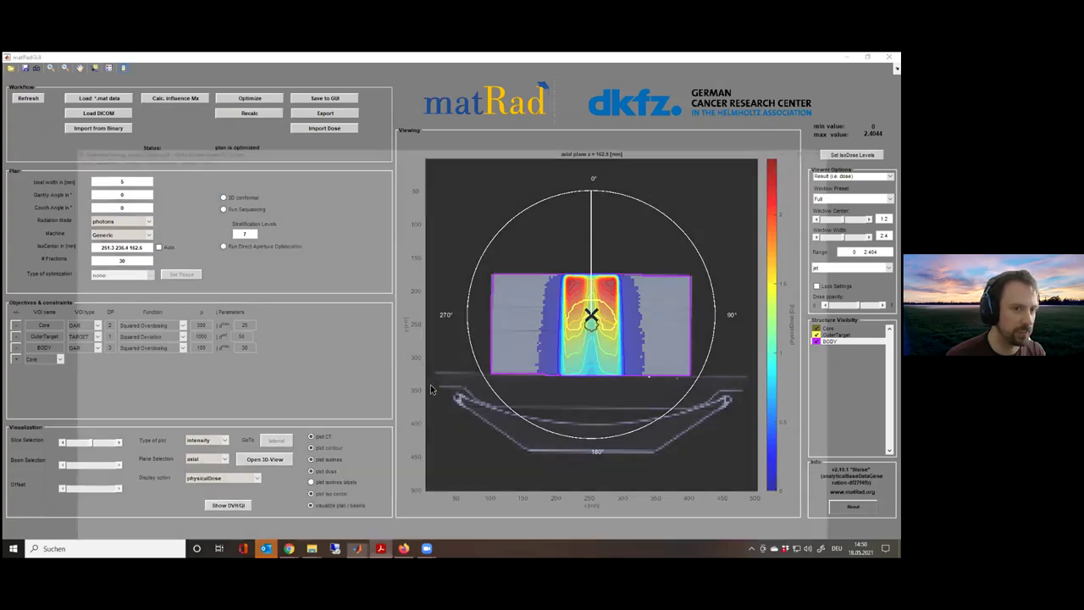
click(378, 518)
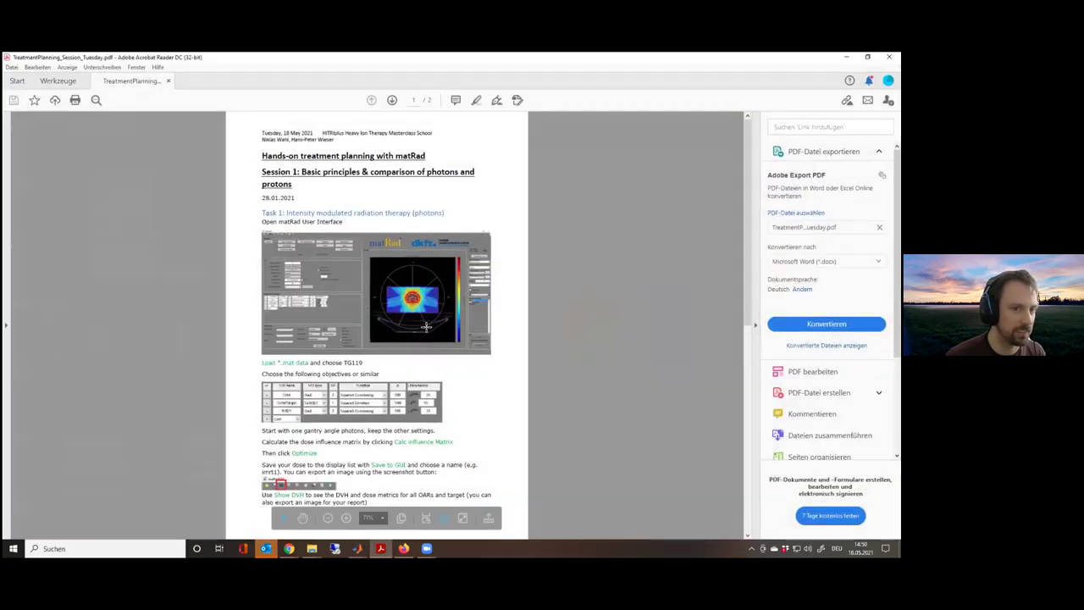
click(381, 548)
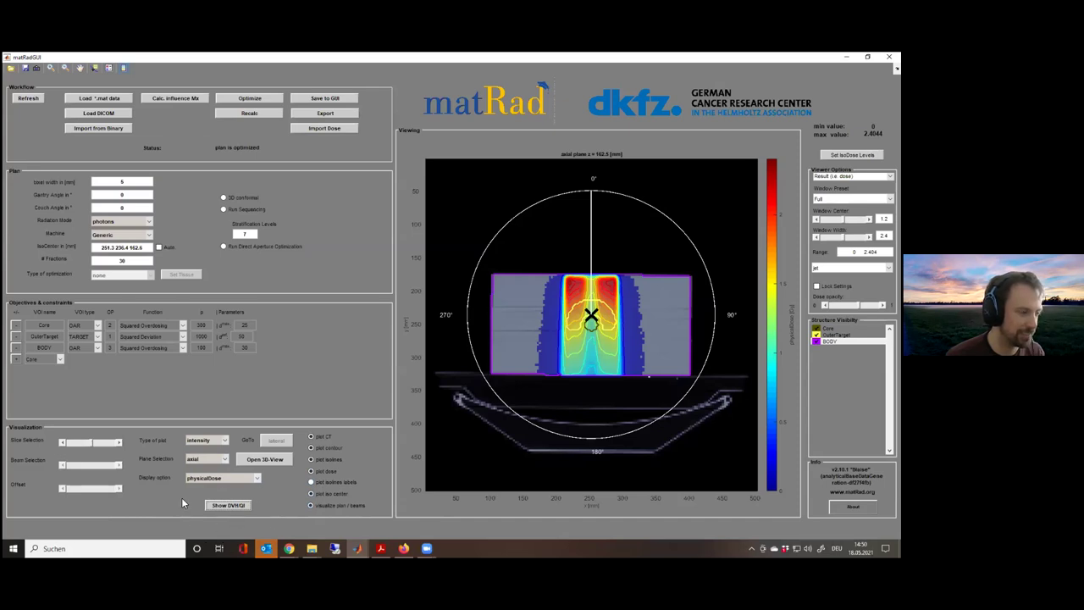
click(230, 505)
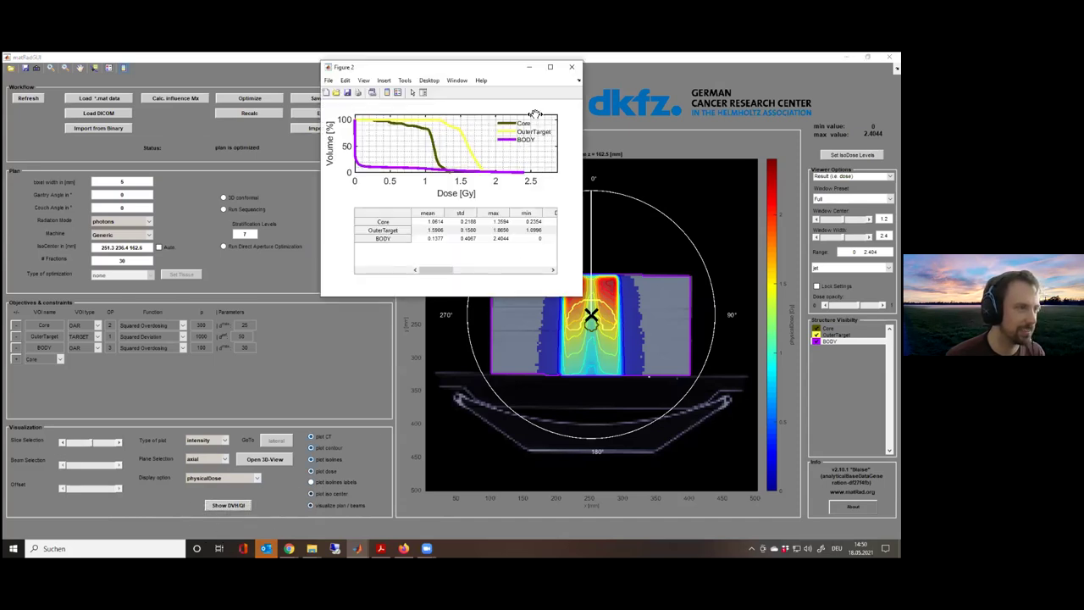
click(573, 72)
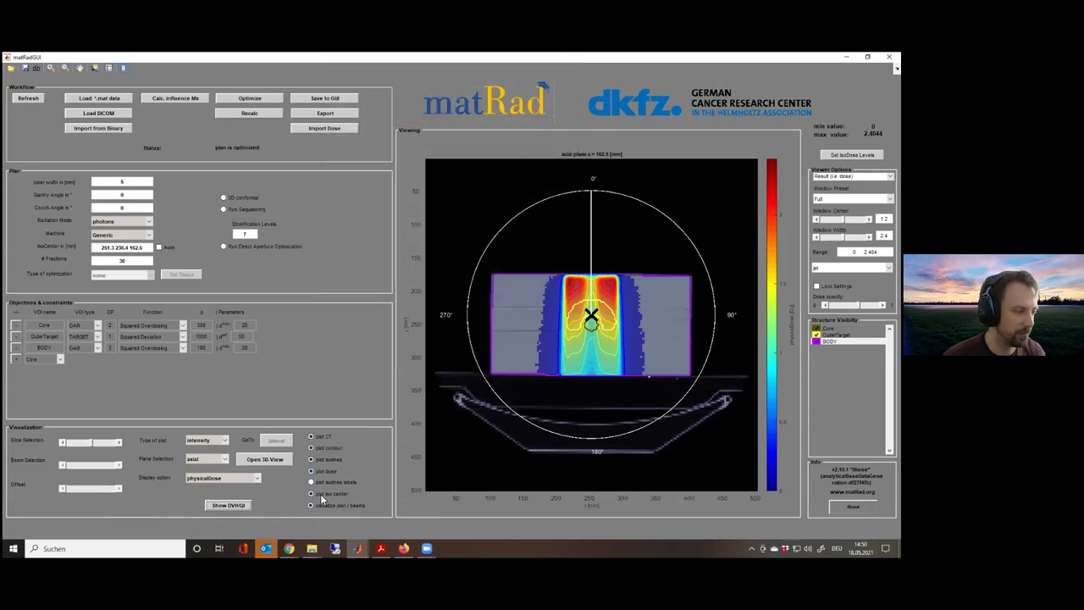
Check the task PDF's instructions on DVH display and image export against the matRadGUI window
mouse_move(357, 548)
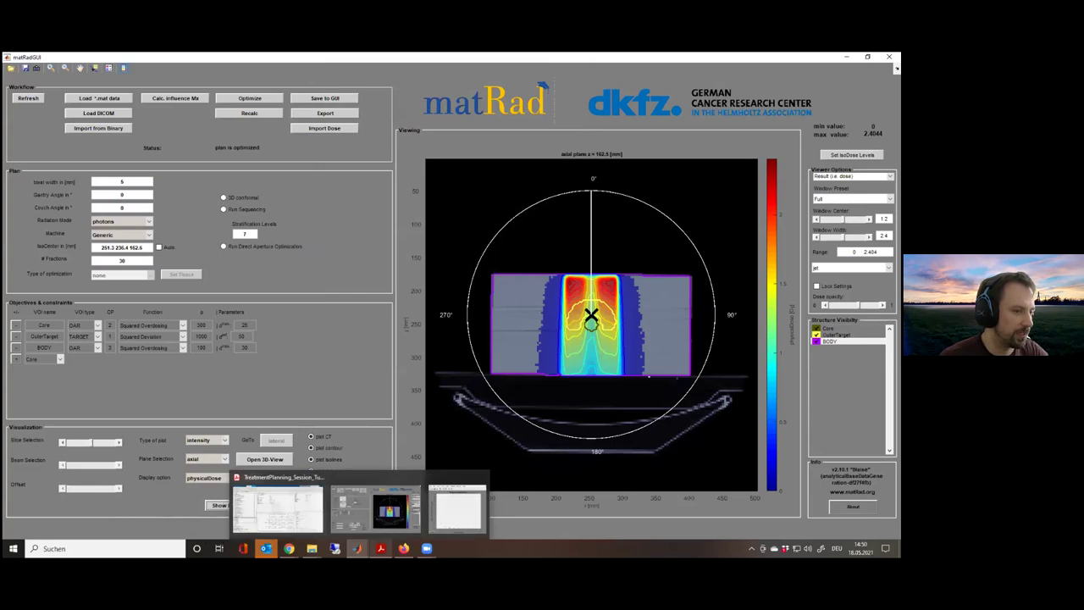
click(380, 548)
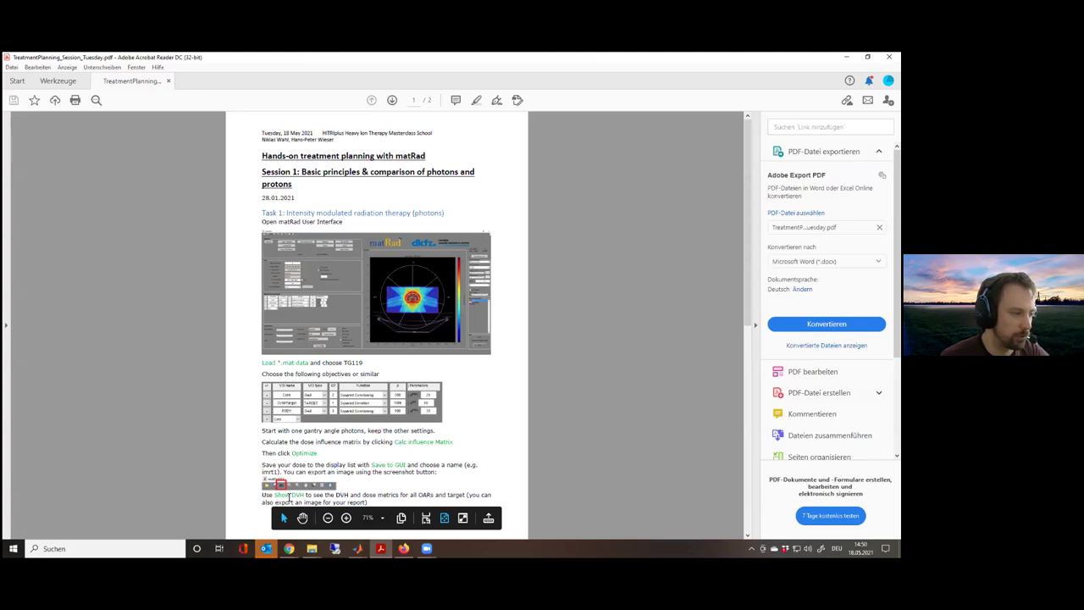
click(357, 548)
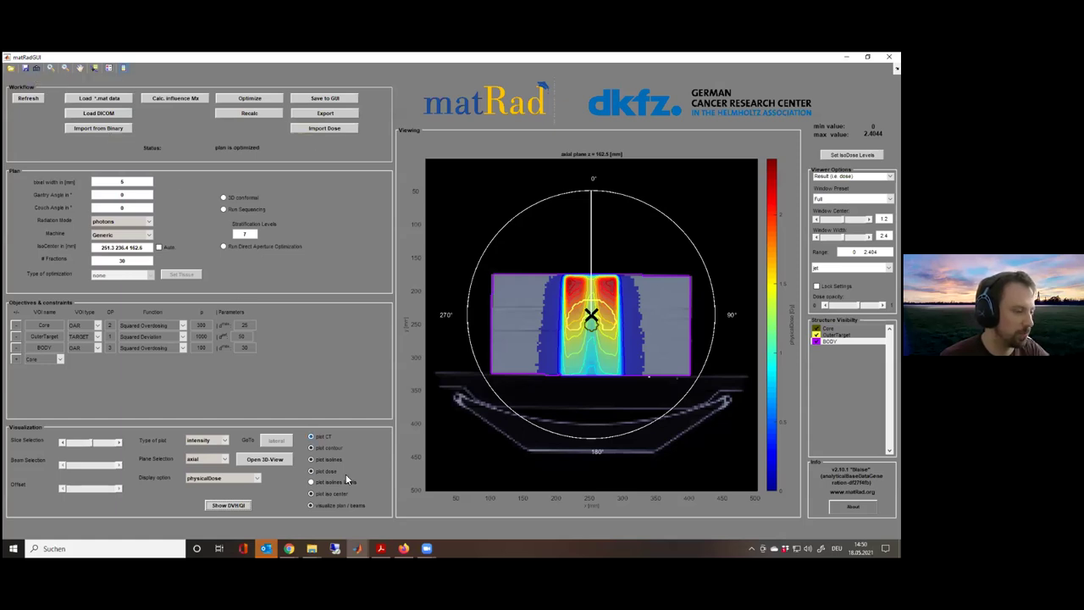
click(381, 548)
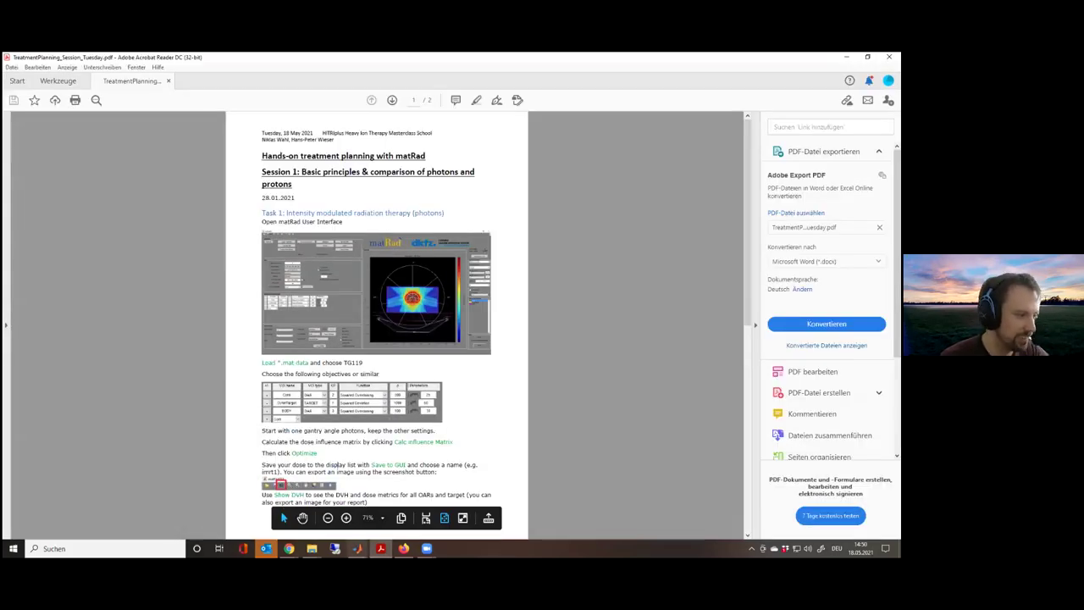
click(380, 548)
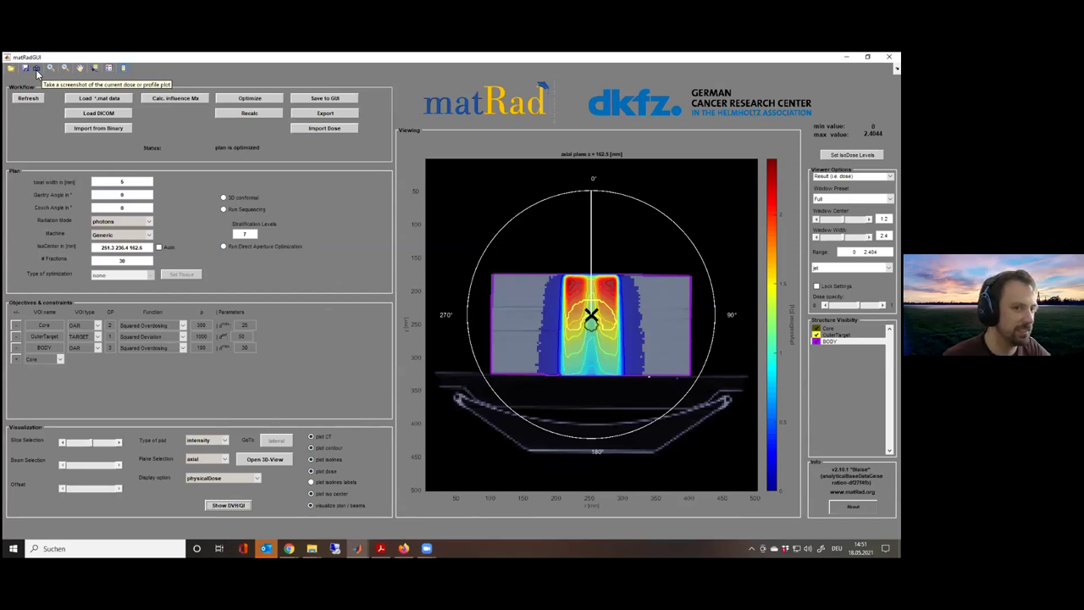
Save a screenshot of the current axial dose plot as dose_imrt1.png in the matRadClean folder
click(36, 71)
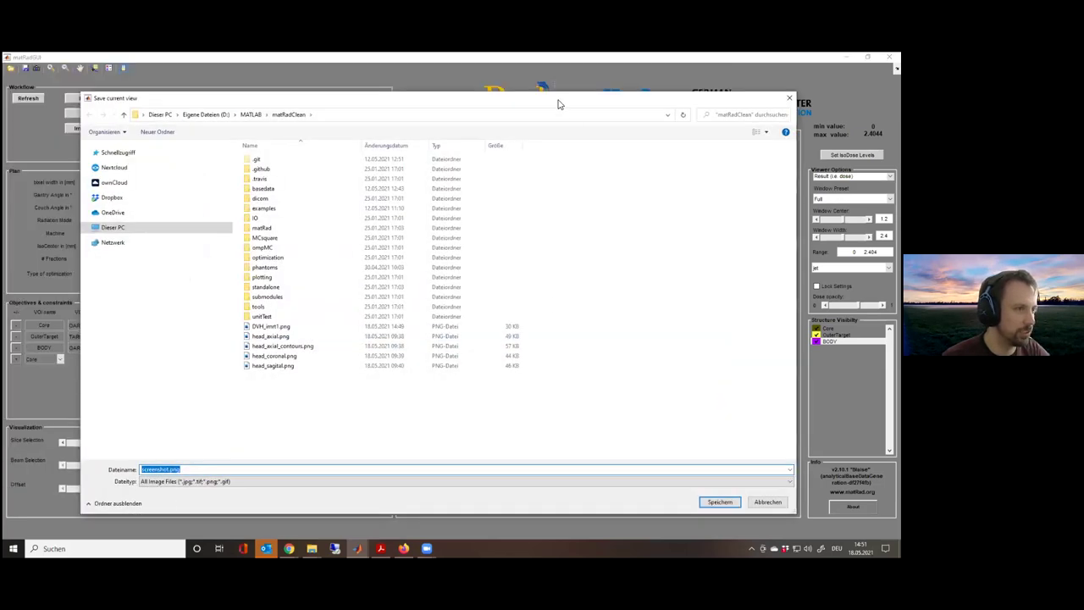
drag(545, 102, 546, 461)
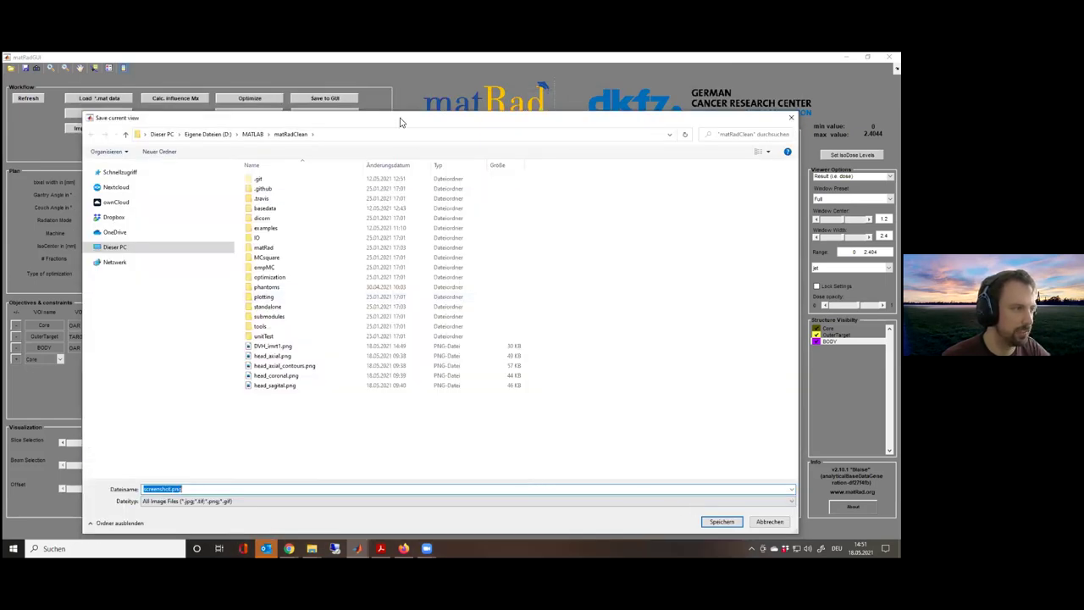
drag(401, 125, 414, 86)
drag(183, 452, 124, 450)
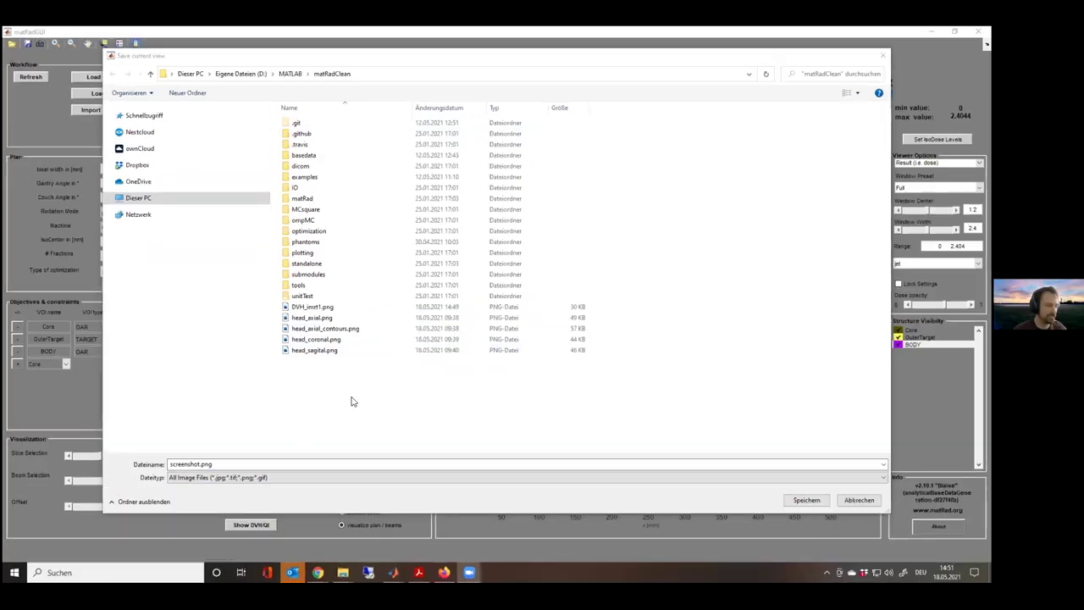
click(197, 450)
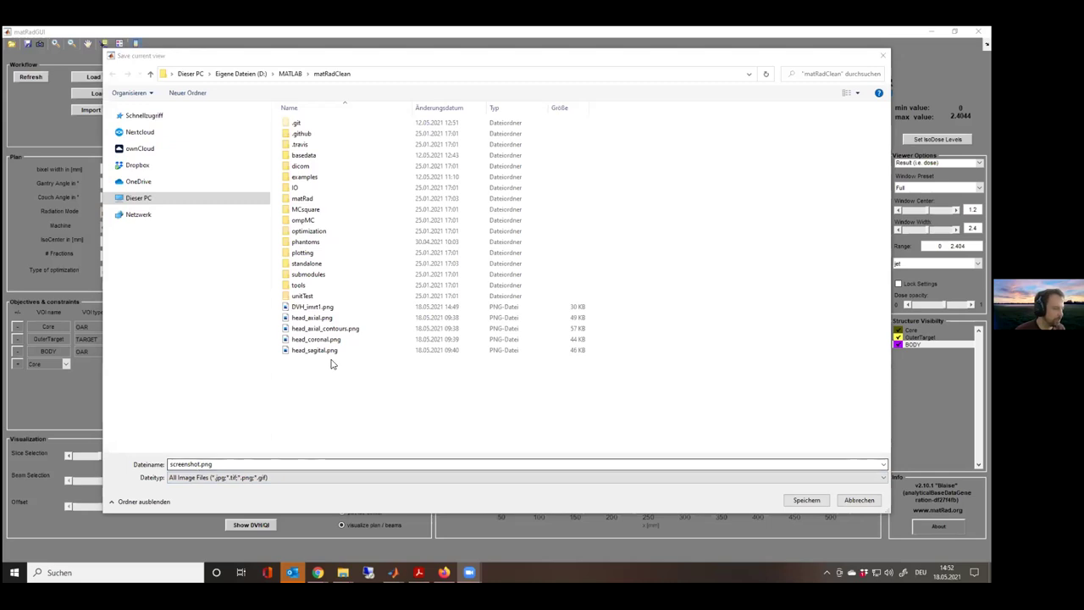
click(203, 464)
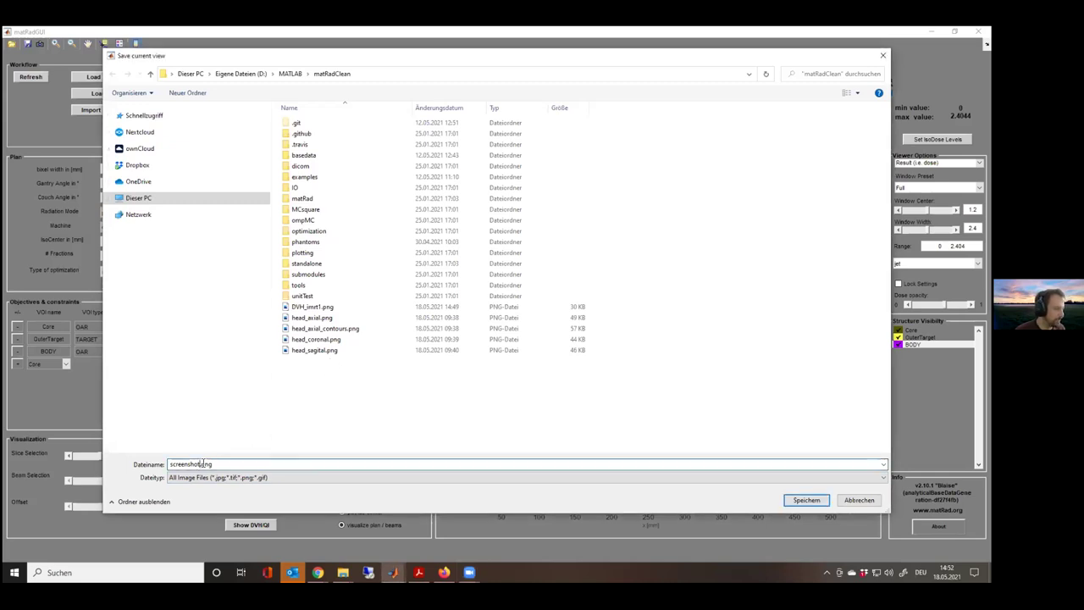
drag(200, 464, 172, 464)
click(172, 465)
double_click(171, 464)
text(dose_imrt1)
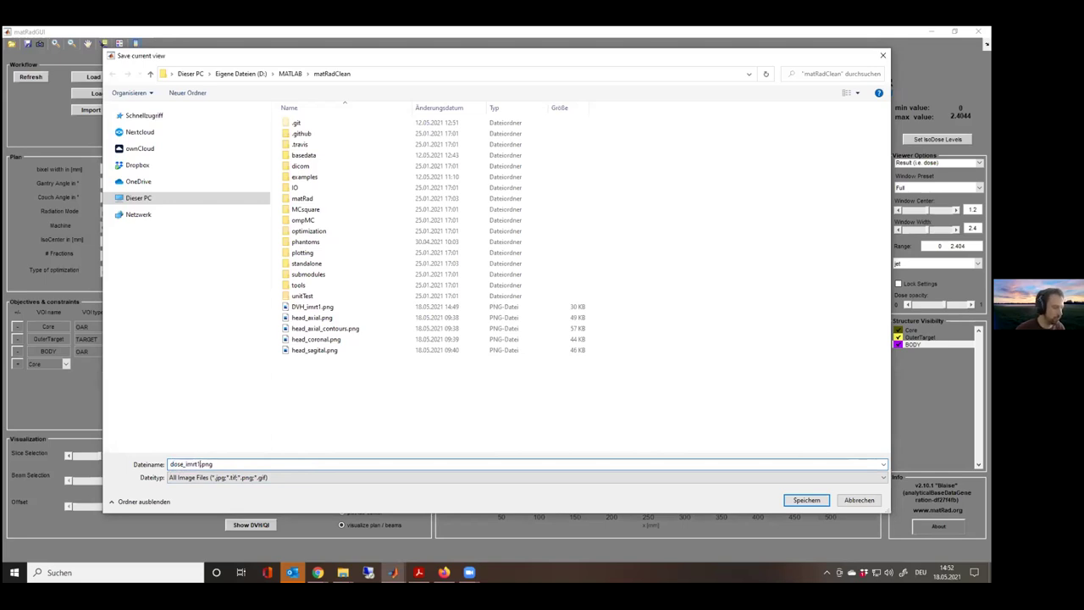
key(Return)
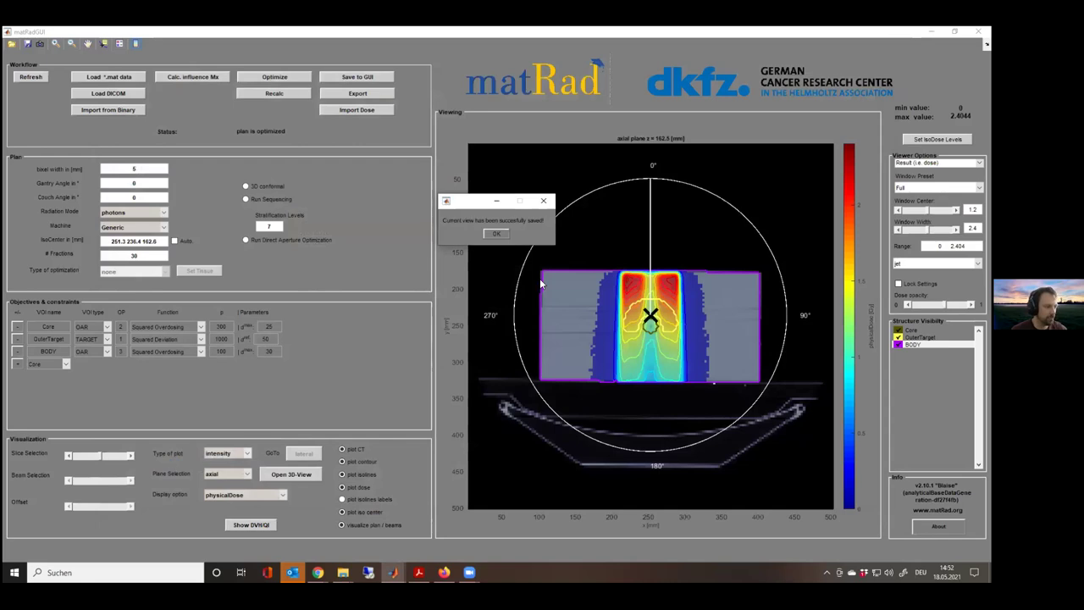
click(499, 234)
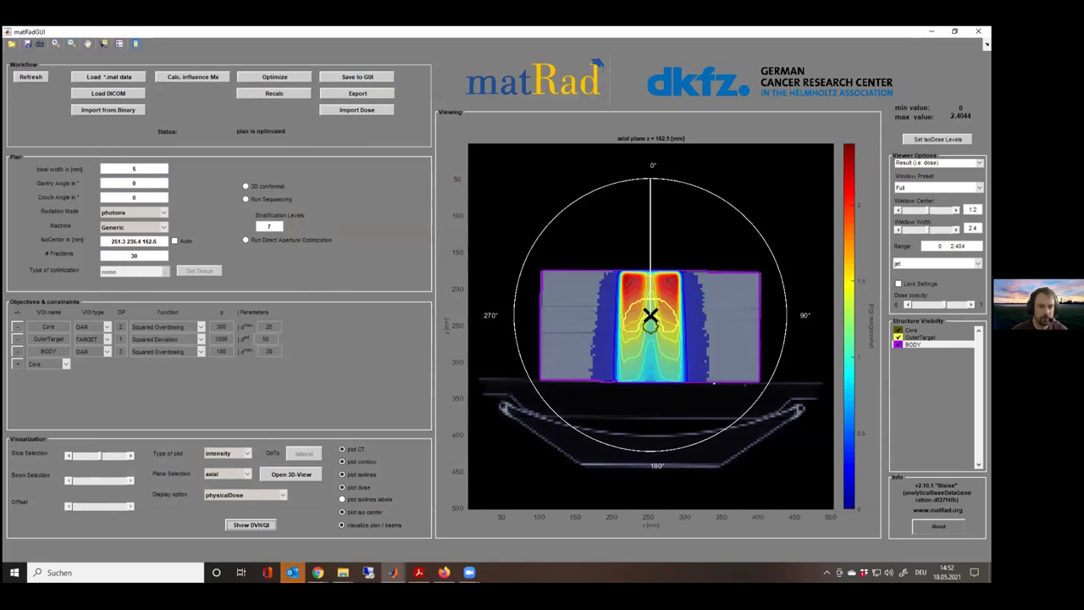
Open dose_imrt1.png from the matRadClean folder in File Explorer to check the exported image, and close both windows
key(alt+Tab)
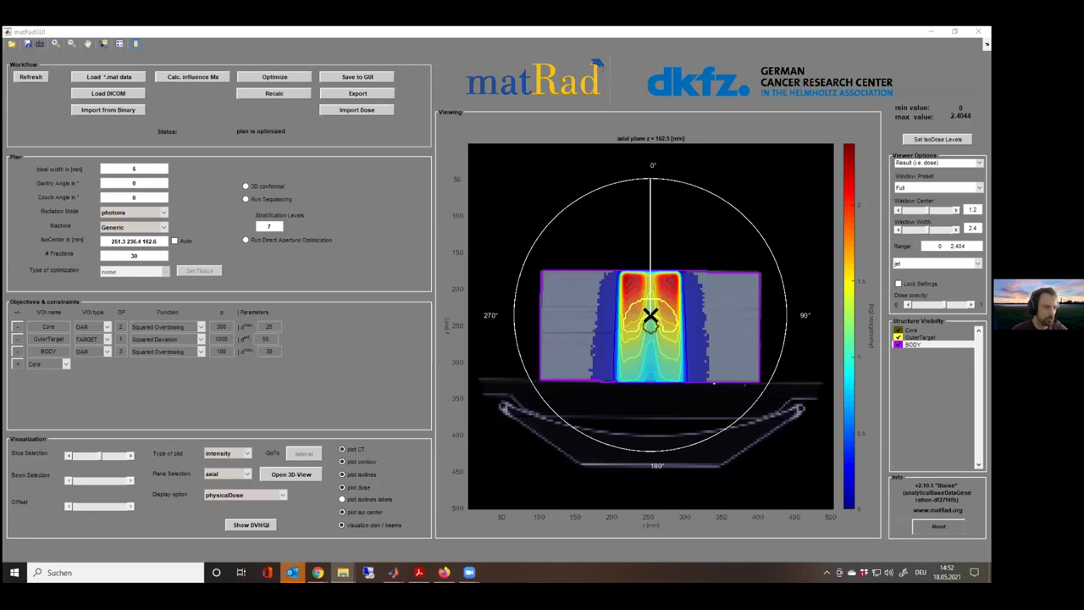
key(alt+Tab)
scroll(322, 348, down, 5)
scroll(326, 355, up, 5)
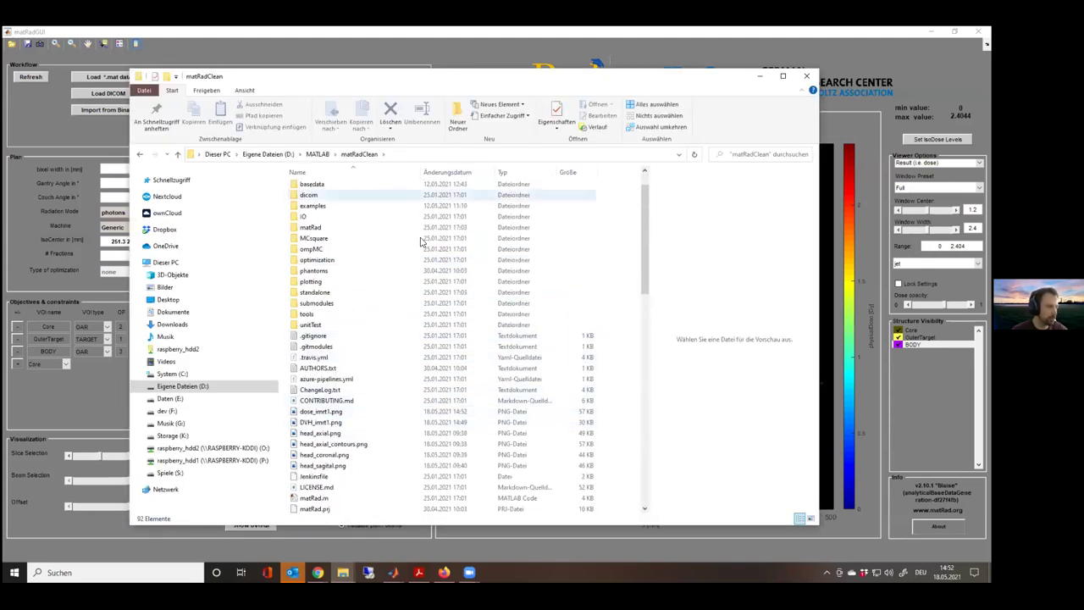
click(345, 412)
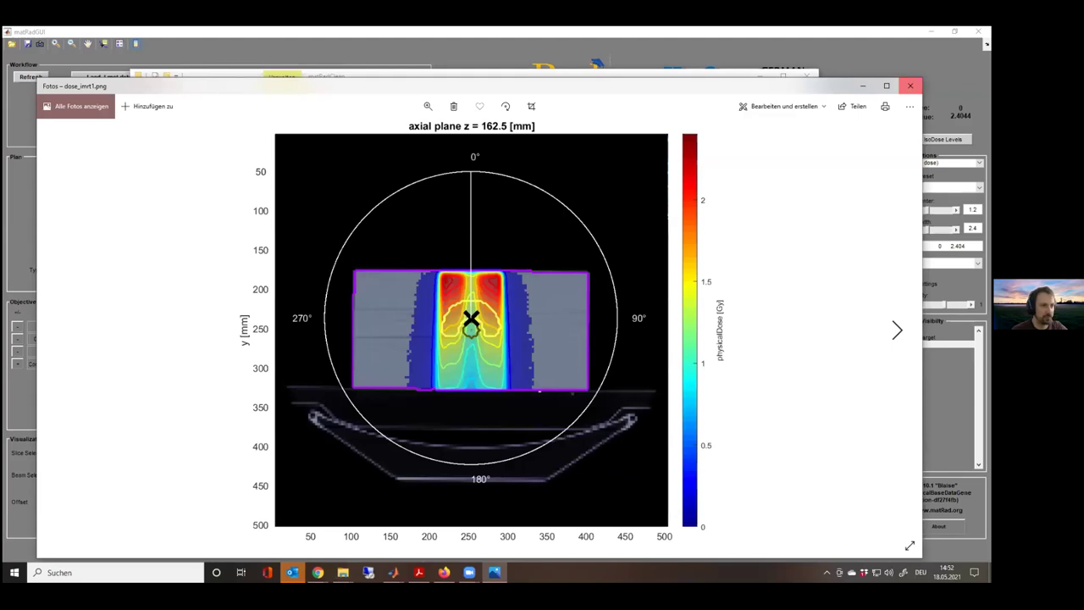
click(911, 86)
click(745, 80)
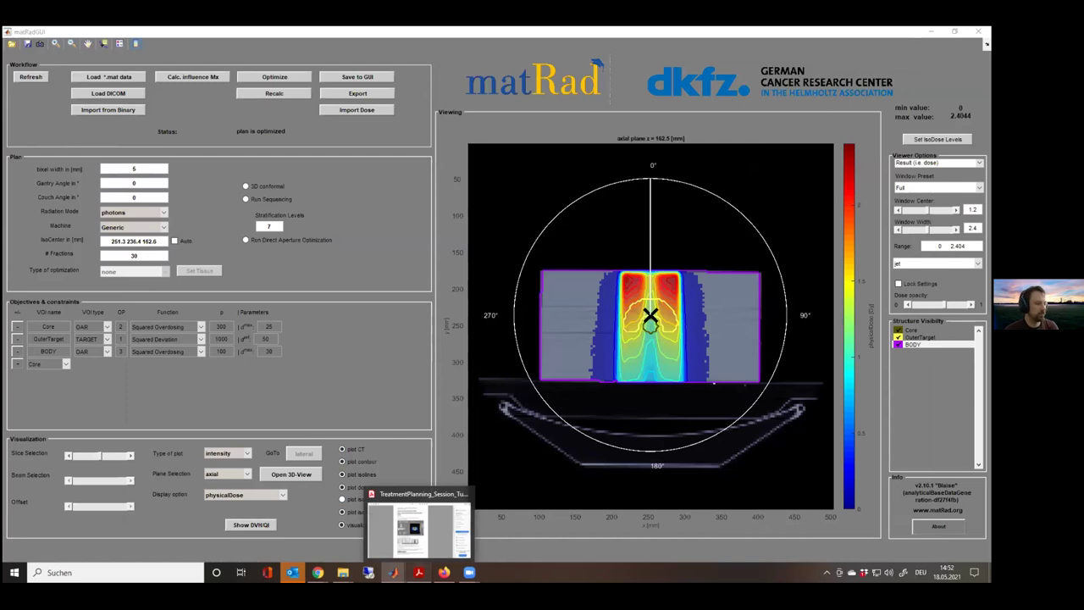
Switch to the task PDF in Adobe Acrobat Reader, look through to its second page and return to matRadGUI
click(419, 567)
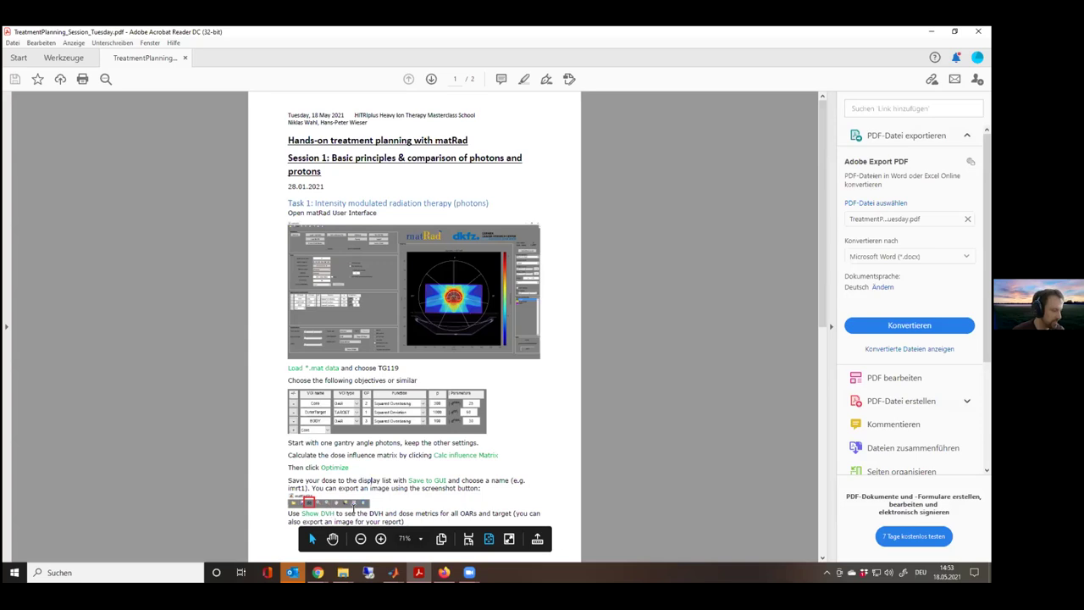
scroll(363, 487, down, 3)
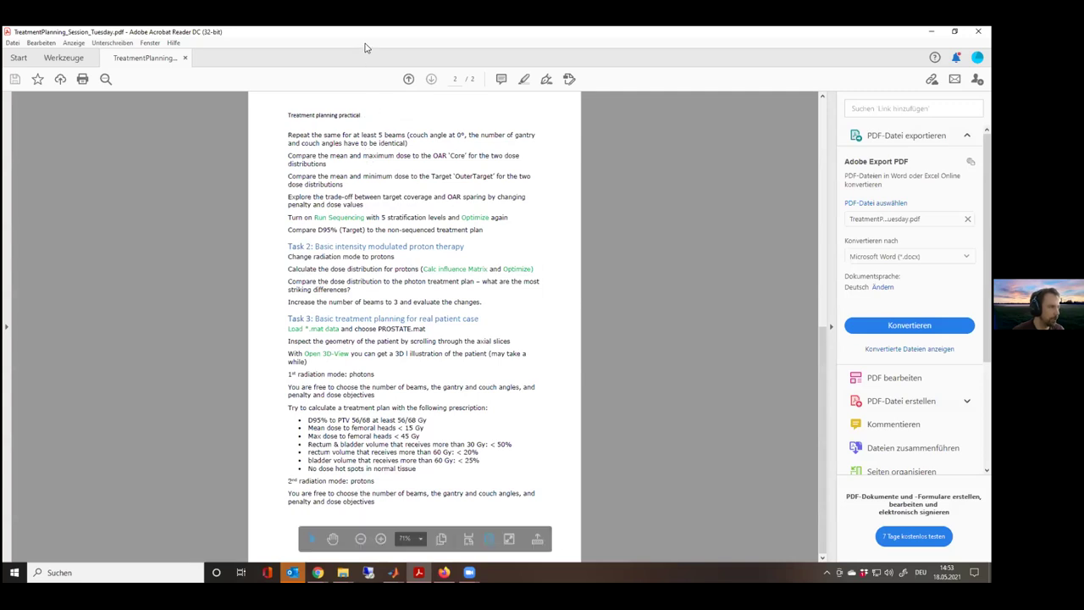
key(super+Down)
key(super+Down)
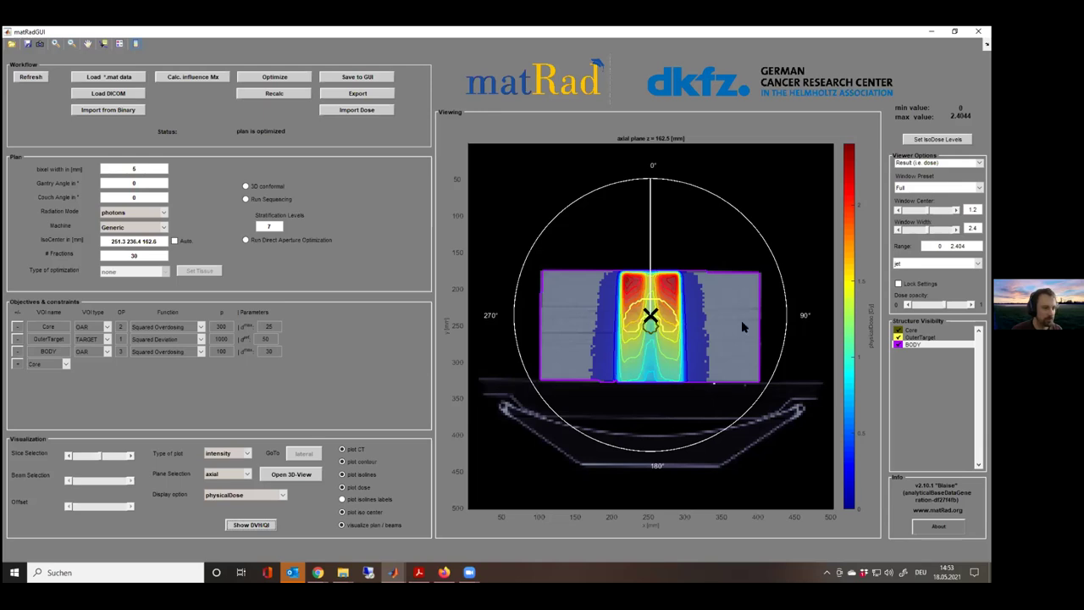
Reopen the task PDF and examine the instructions on repeating with five beams and comparing Core and OuterTarget doses
click(418, 572)
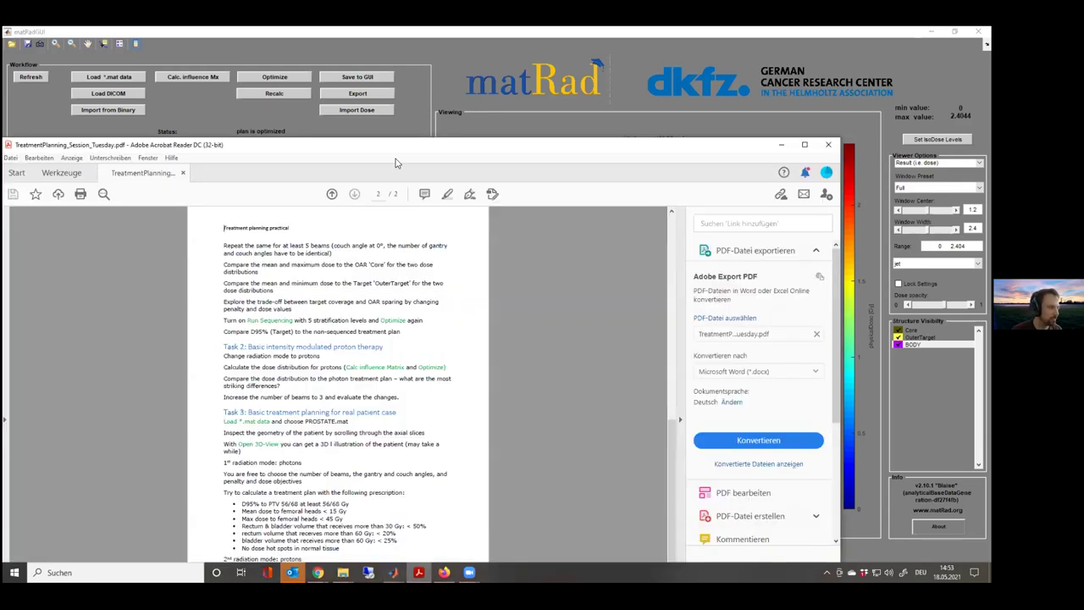
double_click(401, 145)
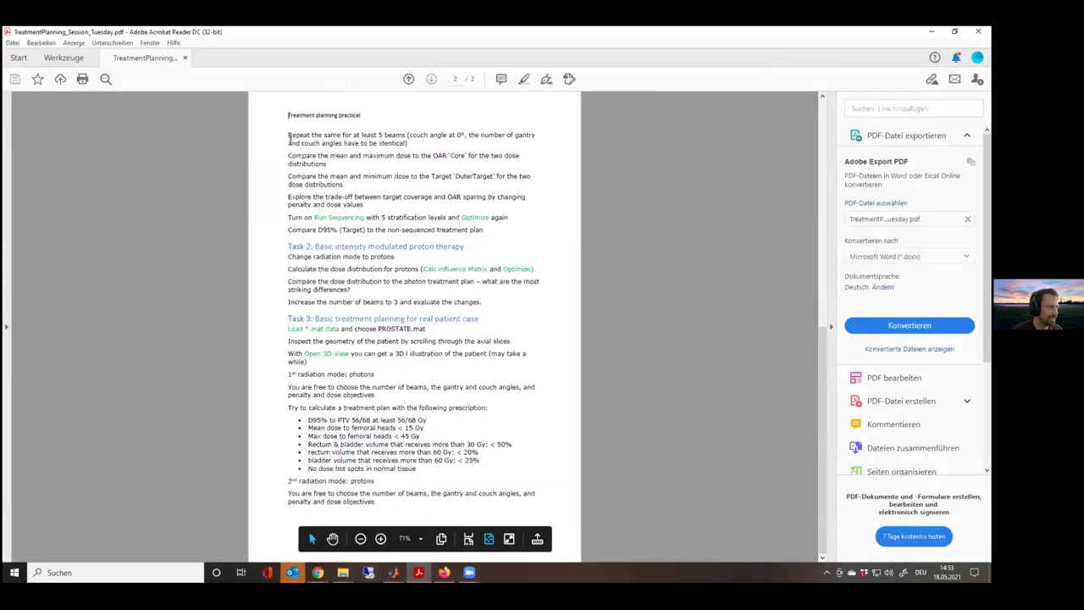
drag(284, 135, 415, 148)
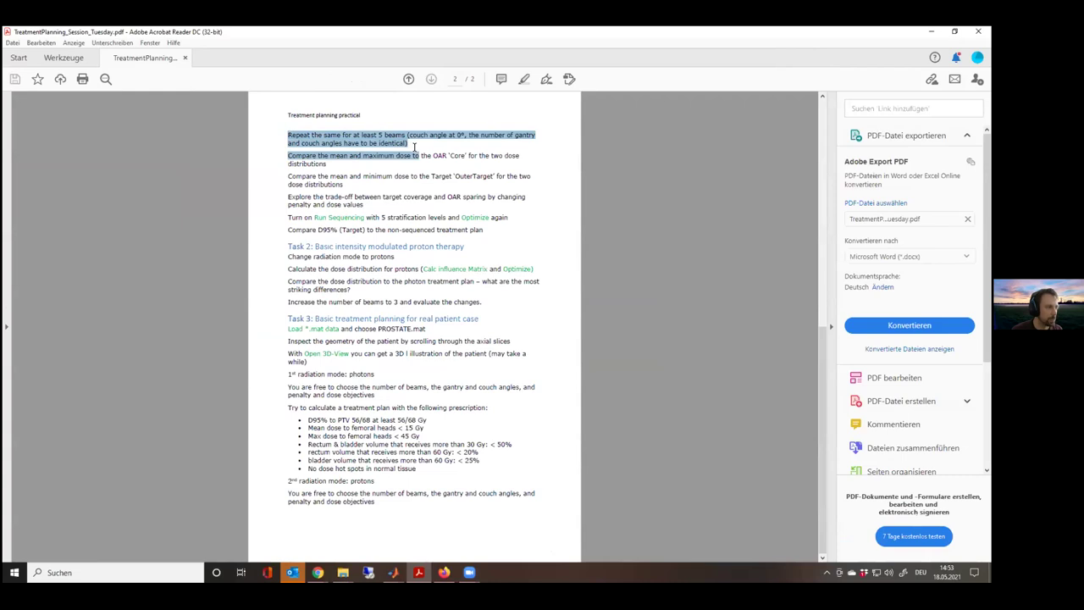
click(414, 144)
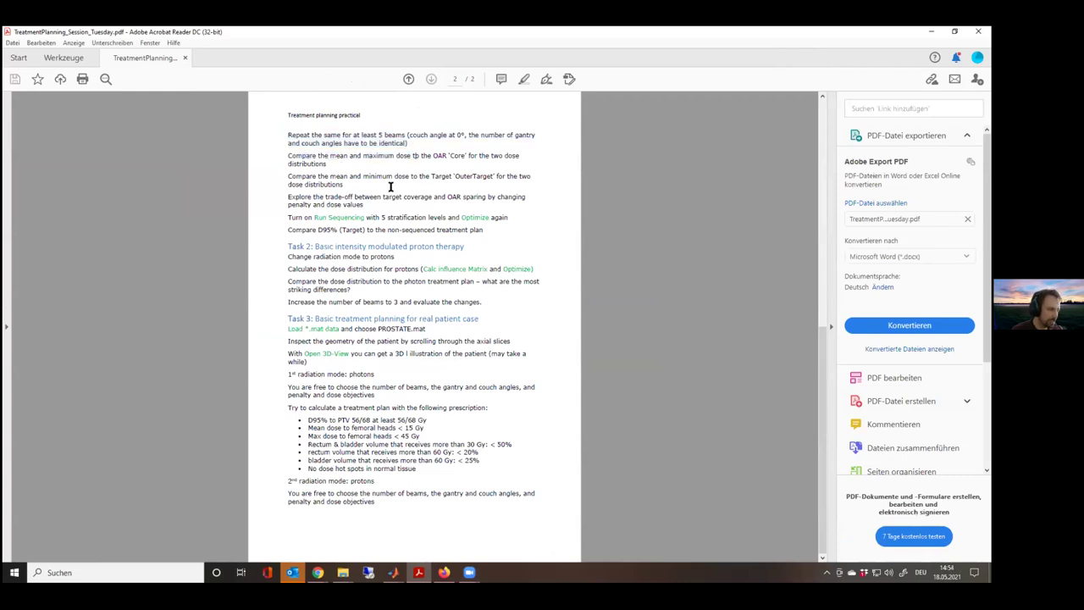
drag(384, 179, 363, 186)
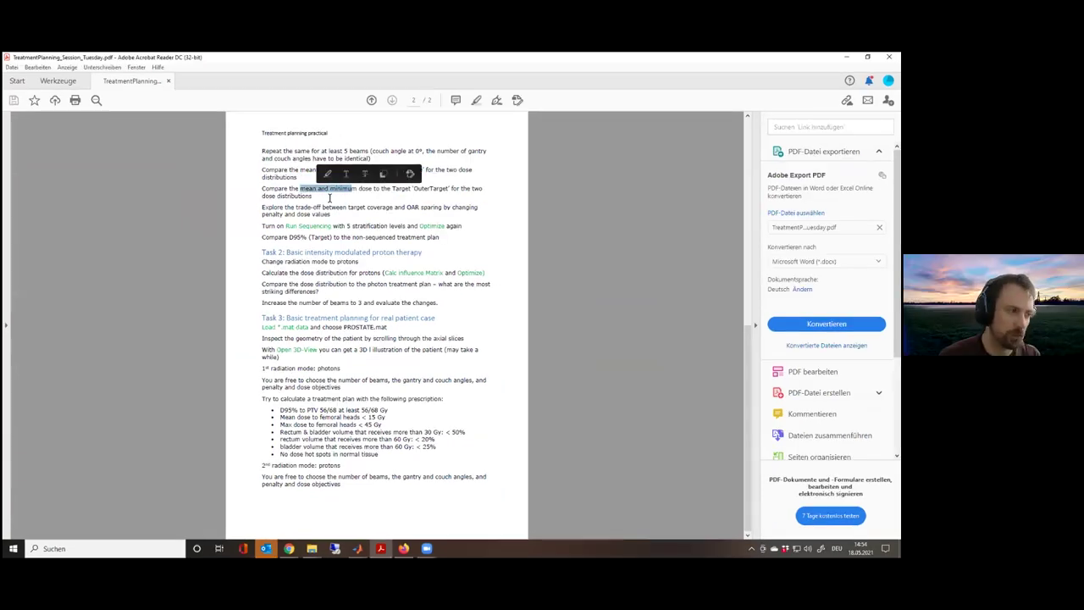
click(329, 195)
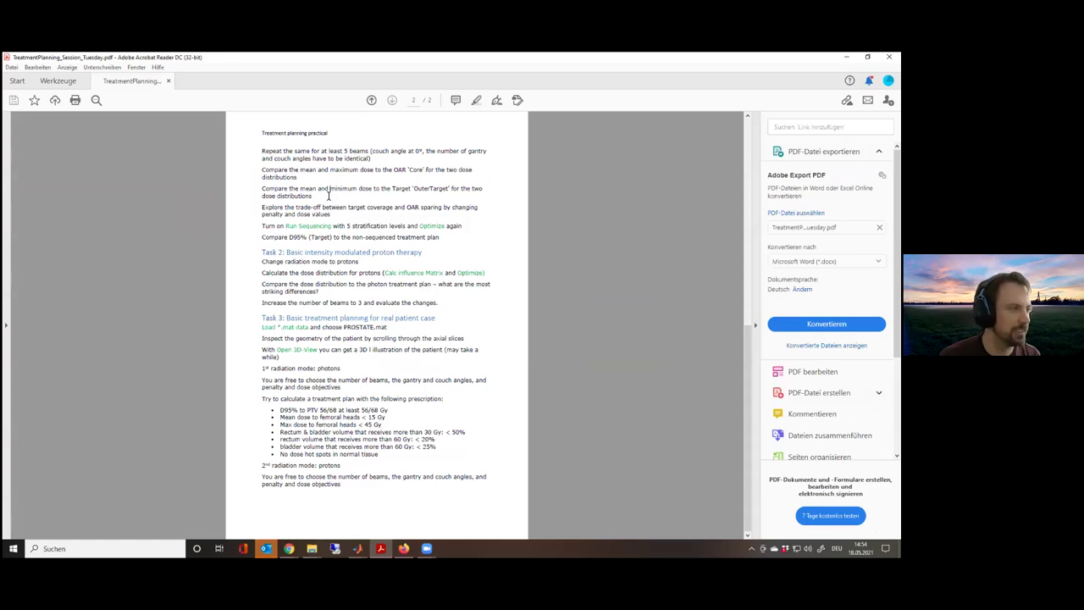
click(846, 56)
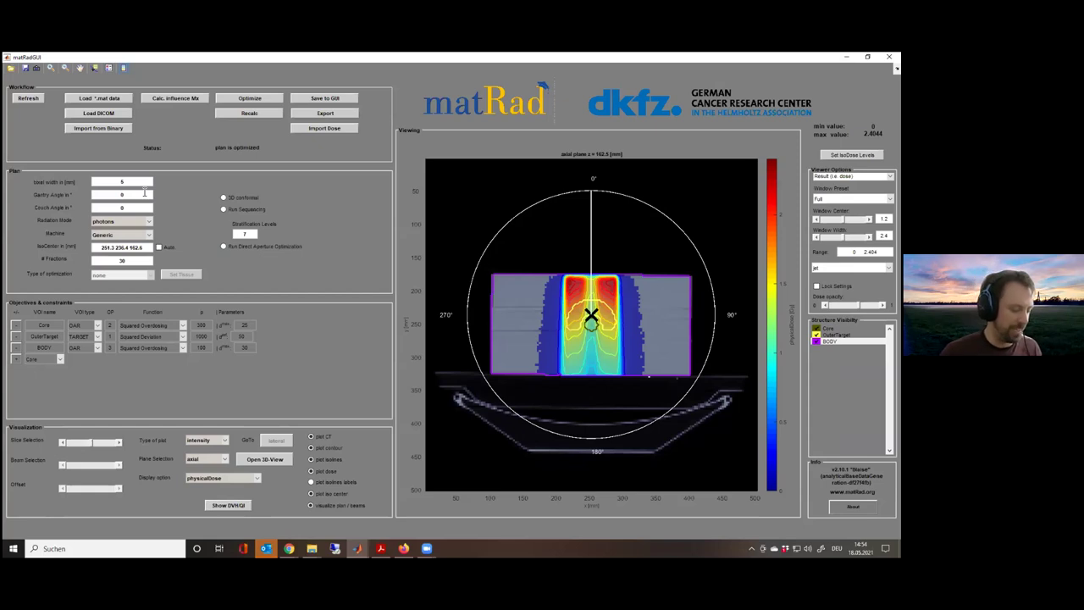
text(72)
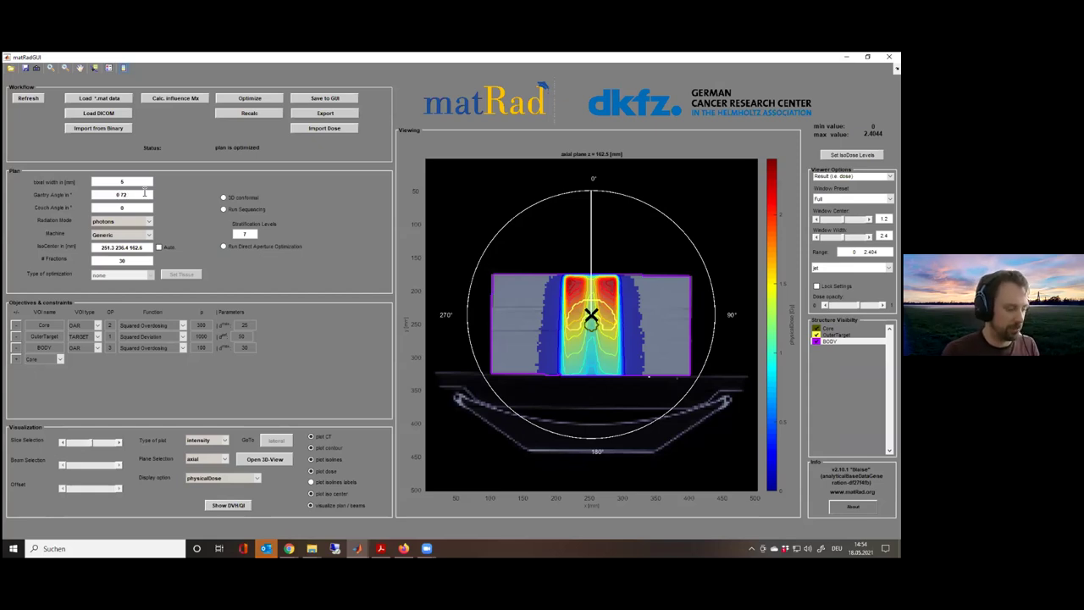
text( 144)
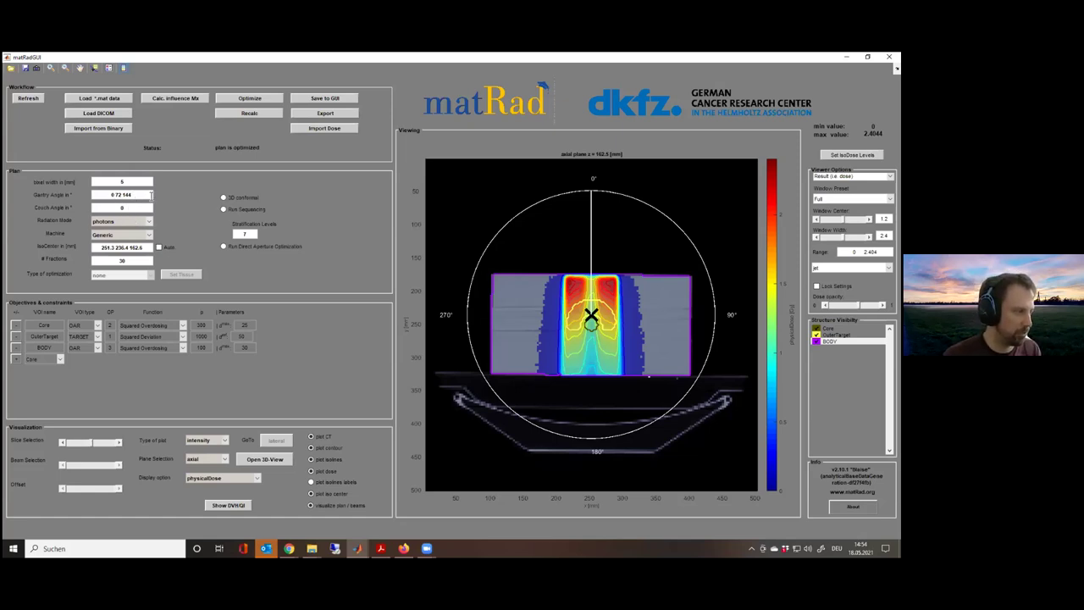
text(216 288)
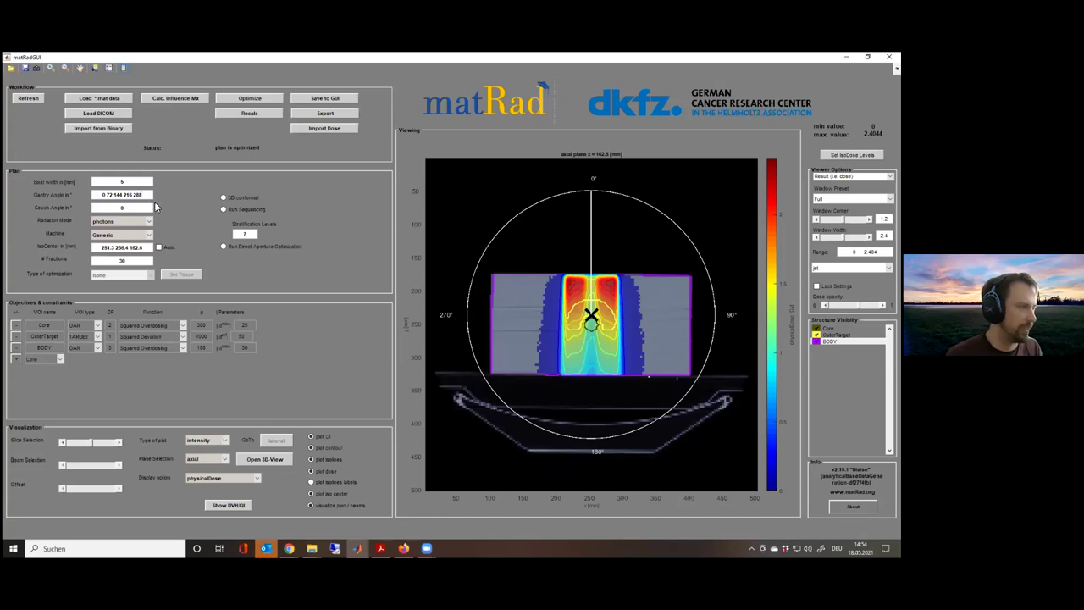
click(145, 206)
key(BackSpace)
text(0 0)
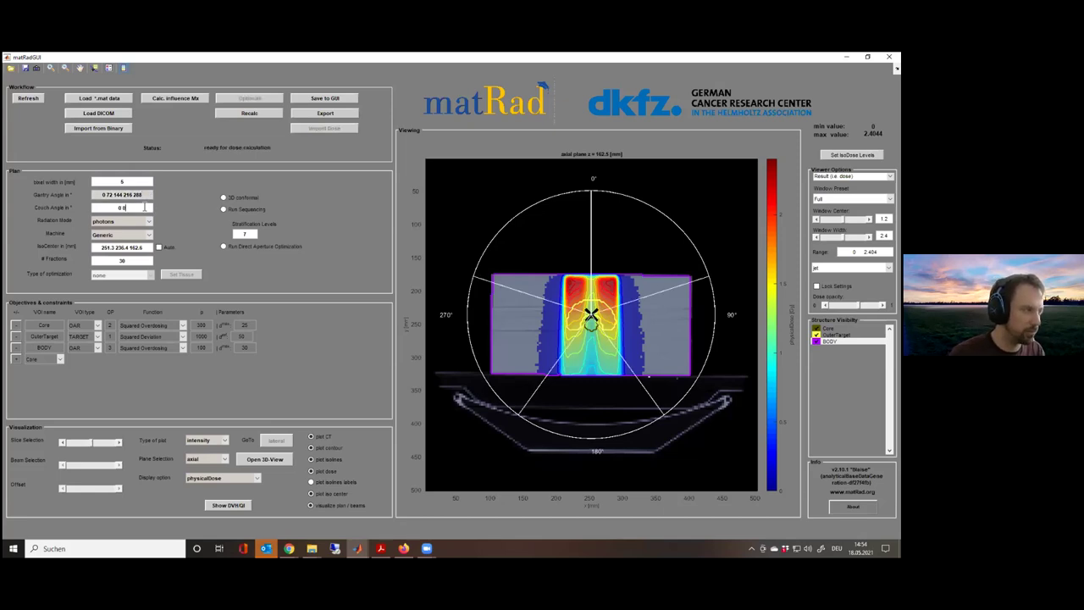
text( 0 0 0)
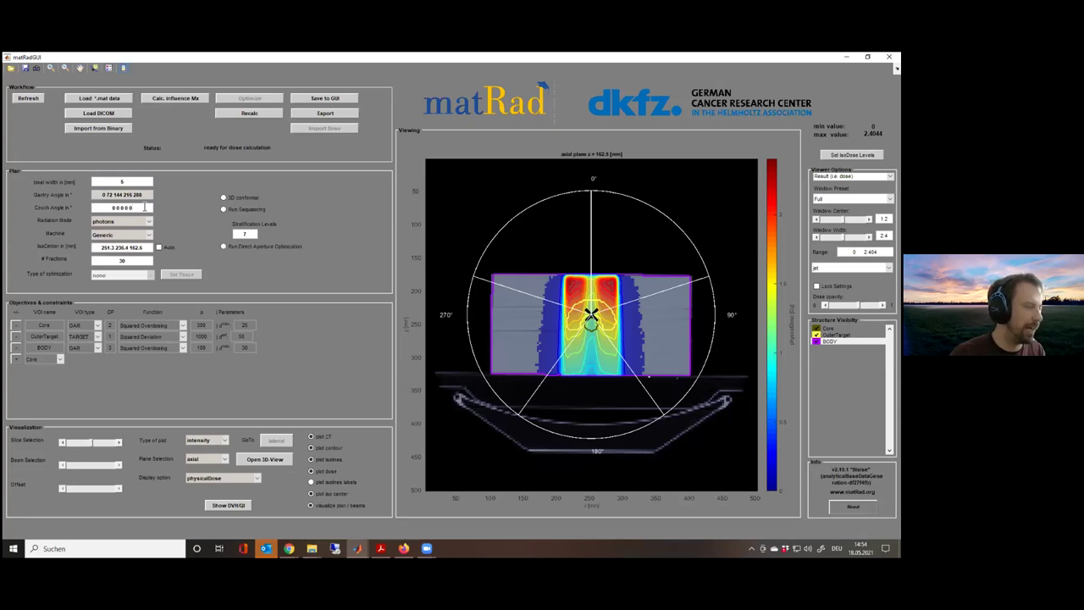
click(224, 209)
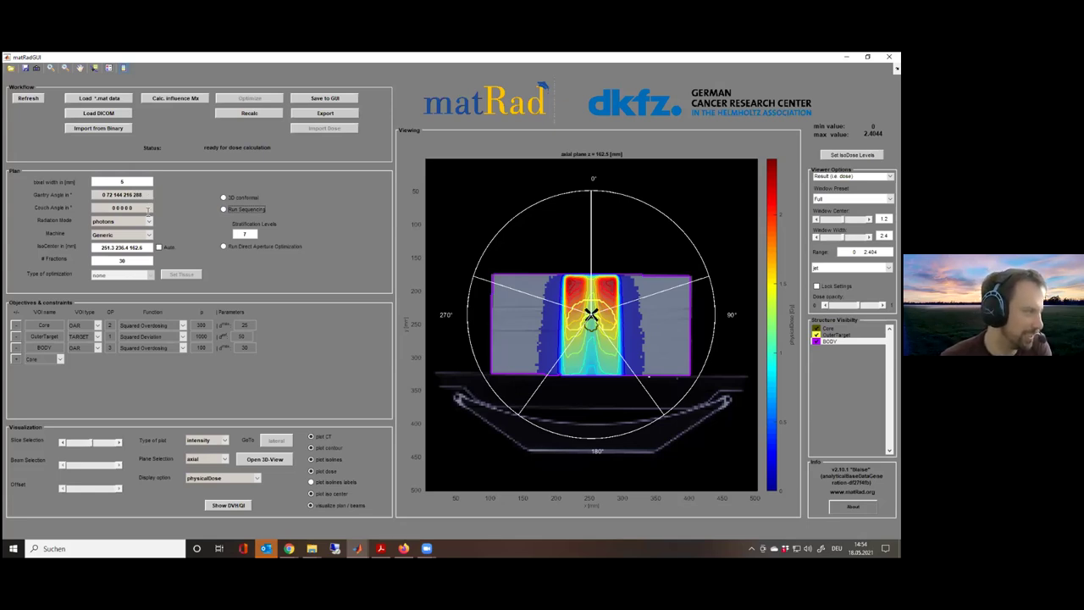
Calculate the dose influence matrix for the five-beam photon plan
drag(145, 207, 85, 193)
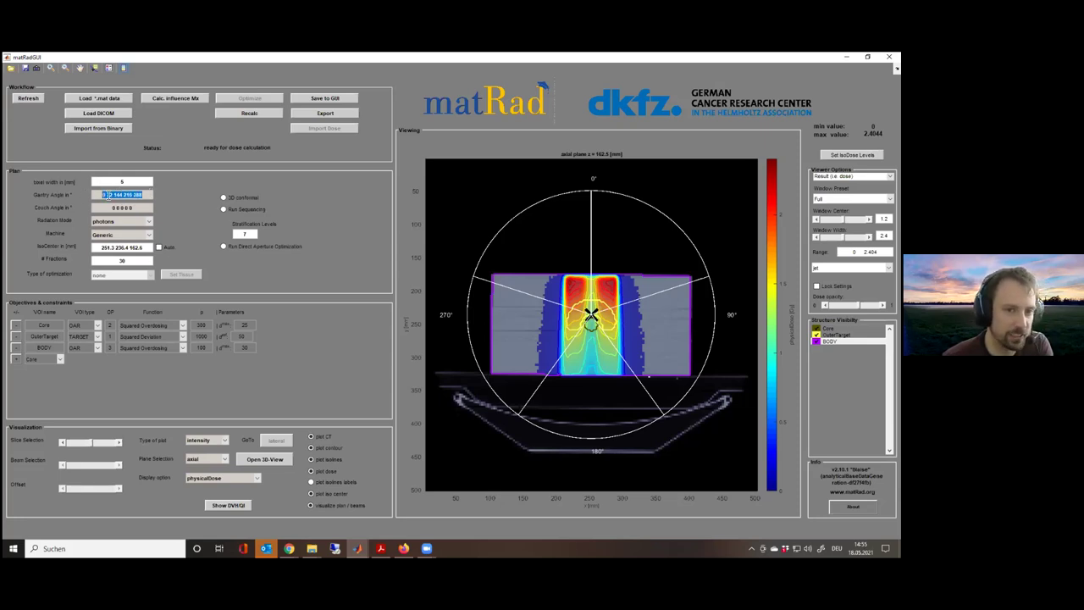
click(107, 195)
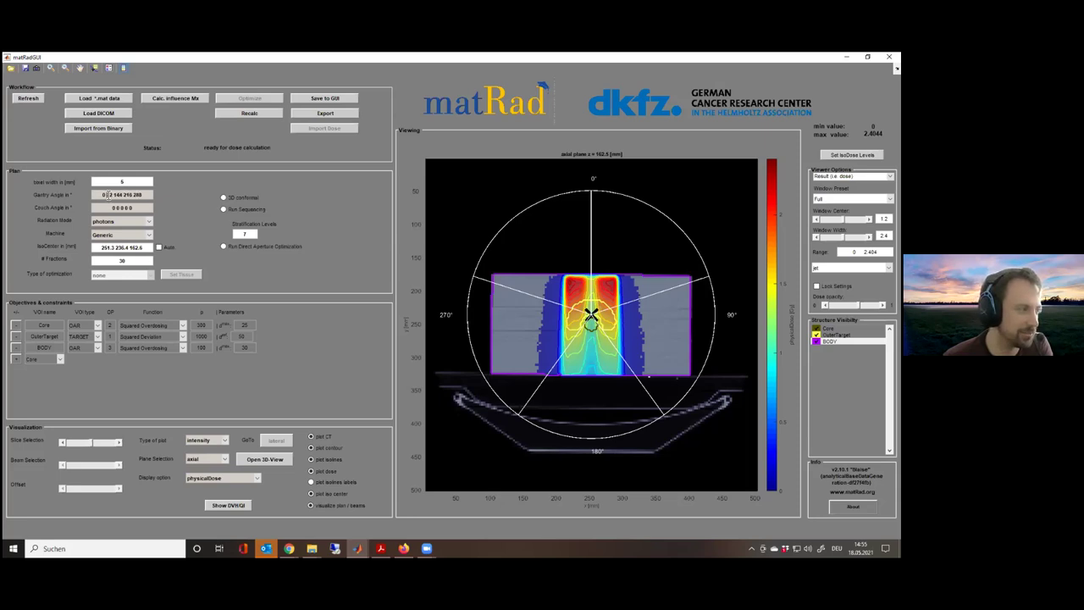
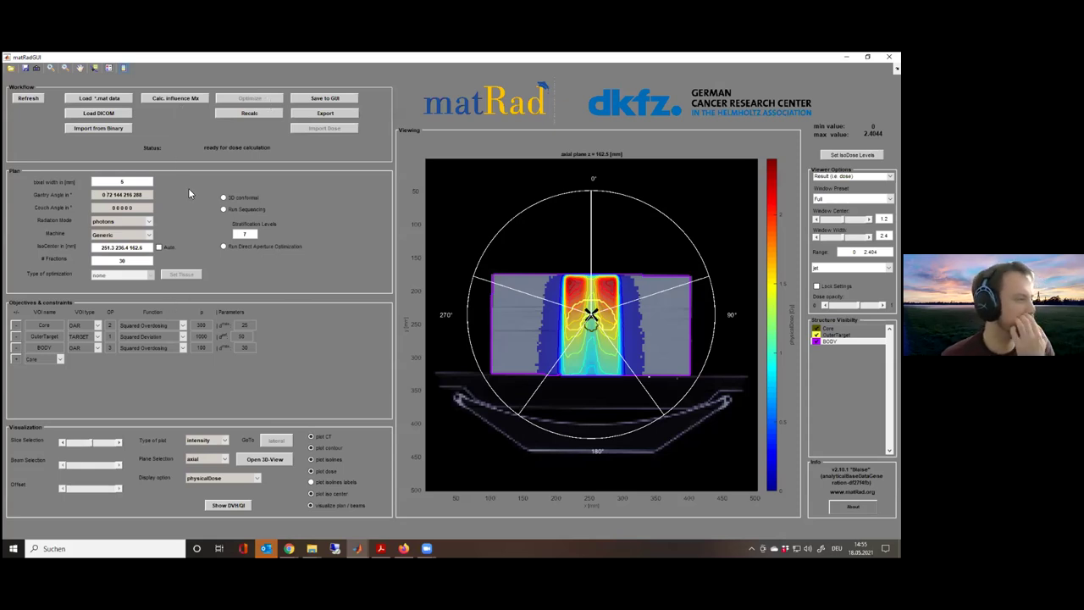
click(196, 98)
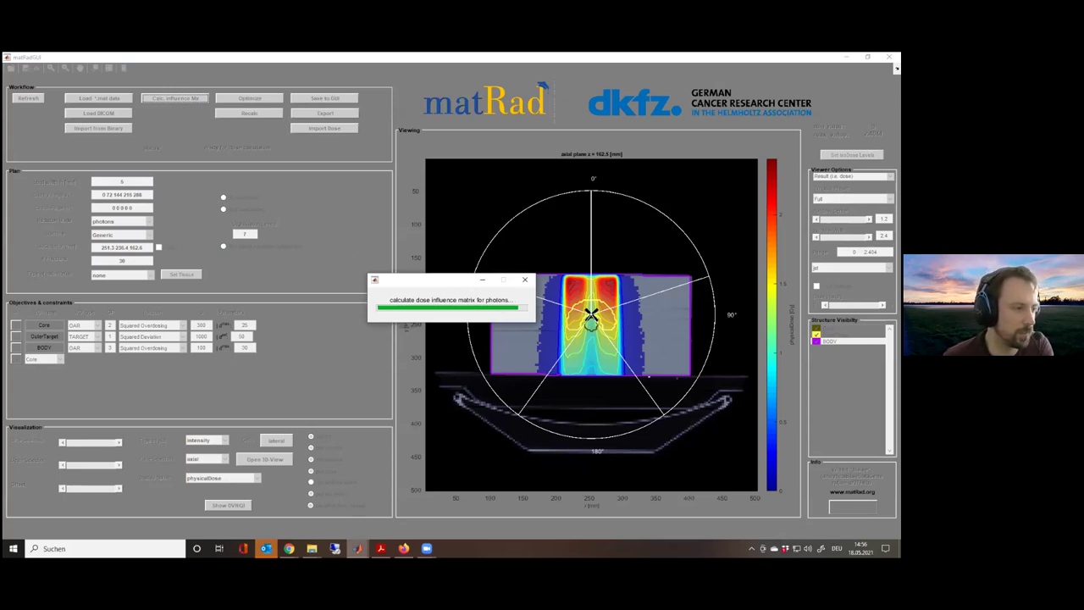
Switch to the MATLAB main window and examine the fields of the dij structure
mouse_move(357, 548)
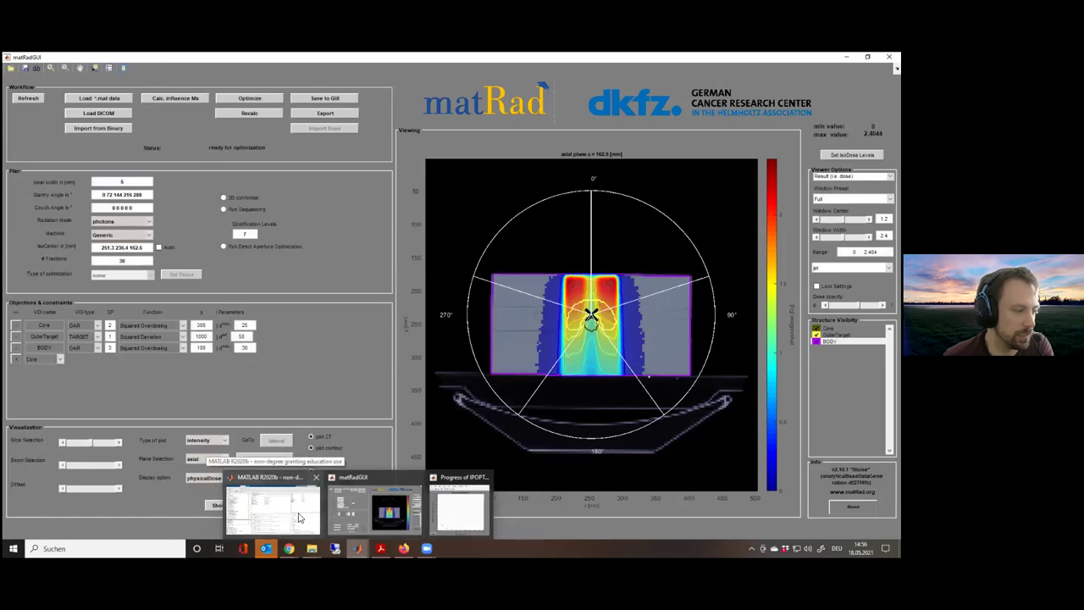
click(298, 517)
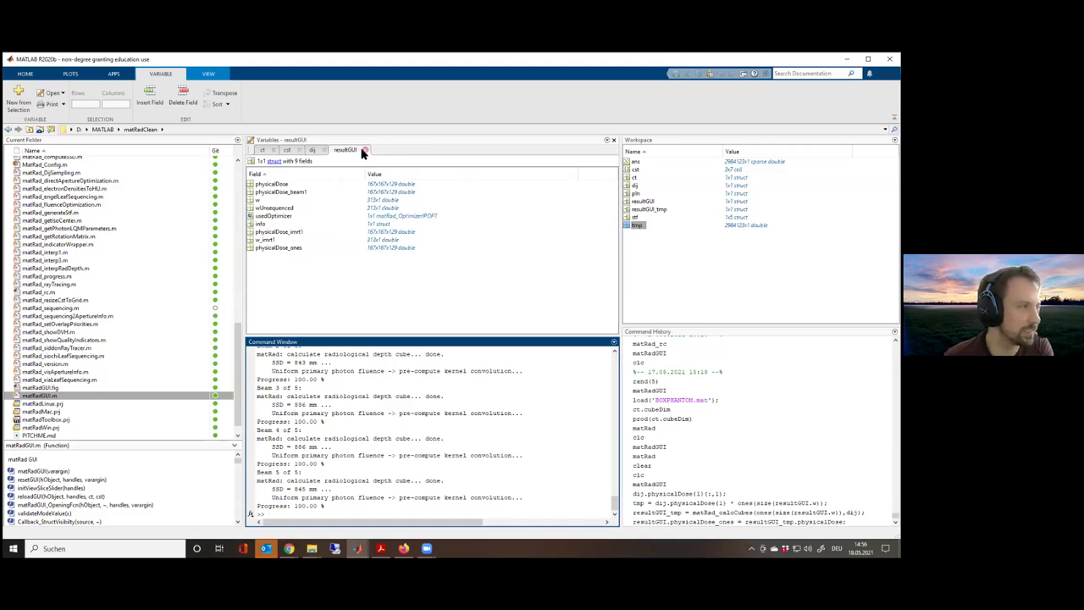
click(311, 152)
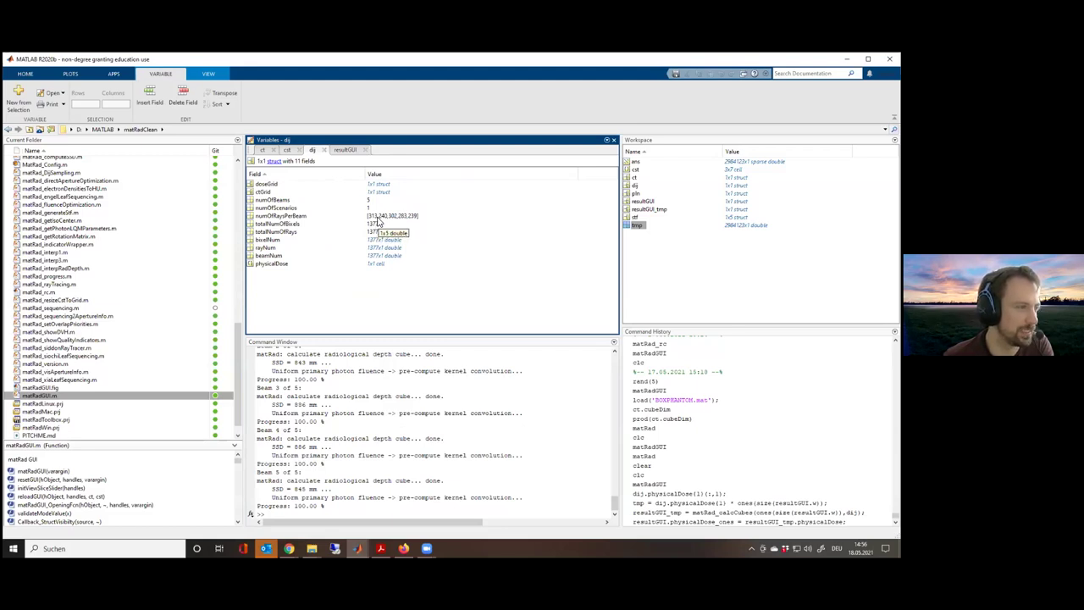
Inspect the contents of the physicalDose field in the dij structure and close its view
double_click(271, 263)
double_click(289, 173)
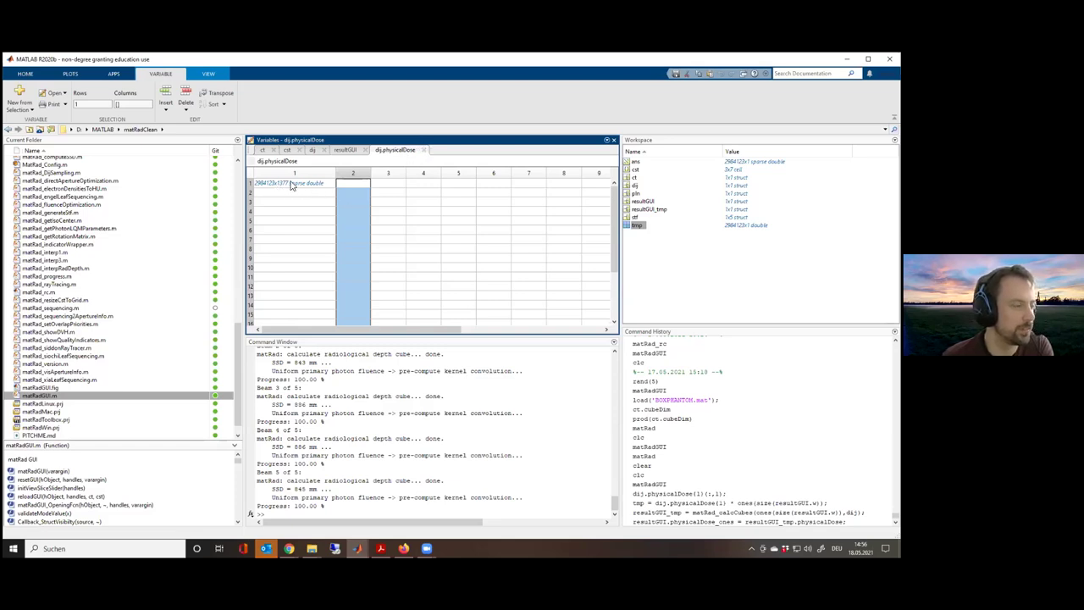
click(423, 150)
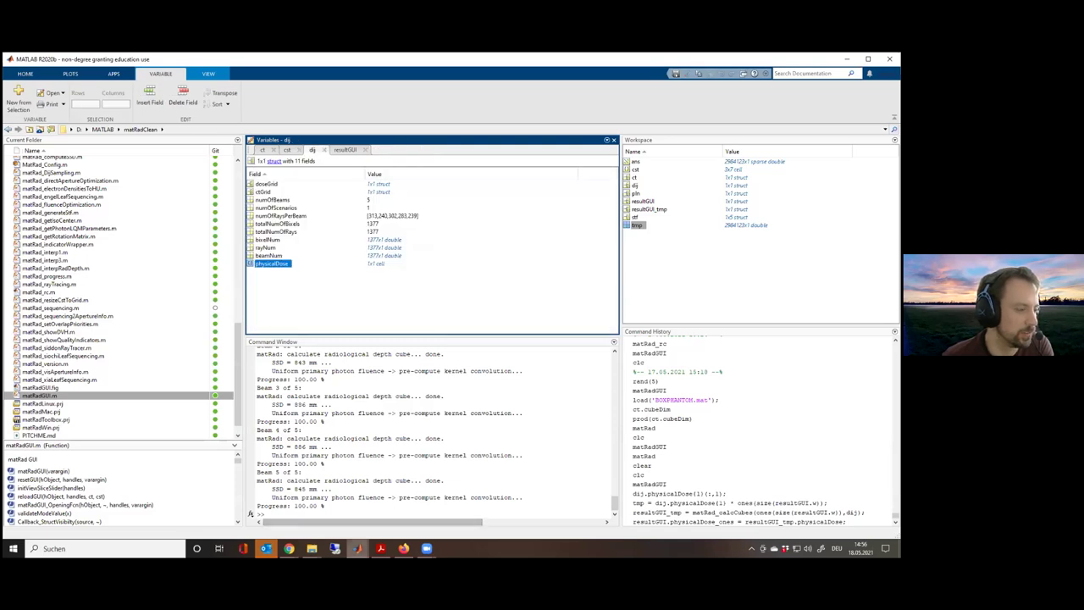
Switch to the matRadGUI window, optimize the five-beam photon plan and dismiss the optimizer notice
mouse_move(357, 548)
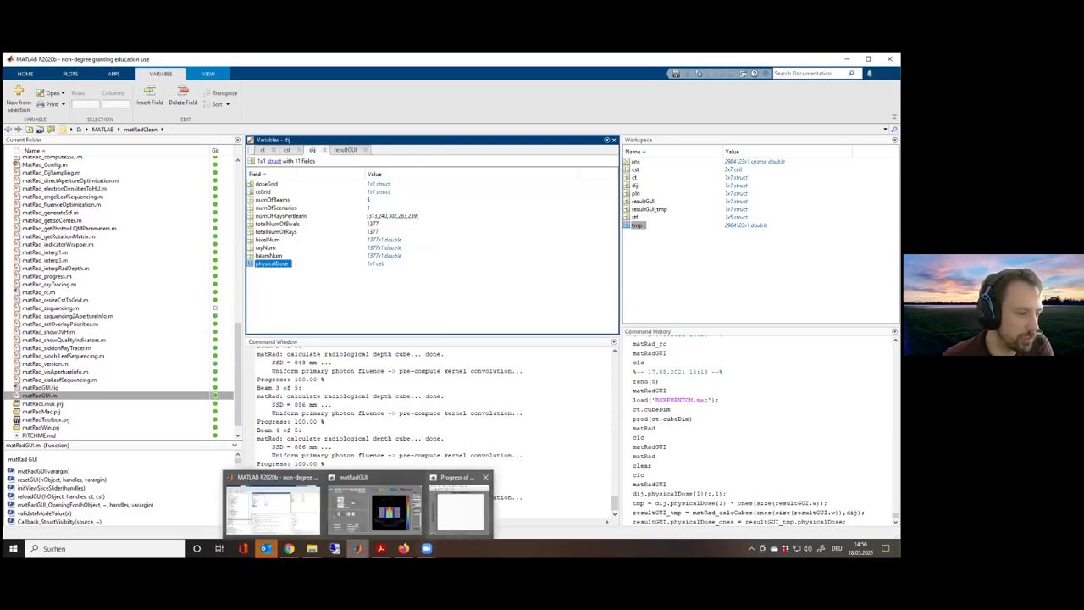
click(458, 525)
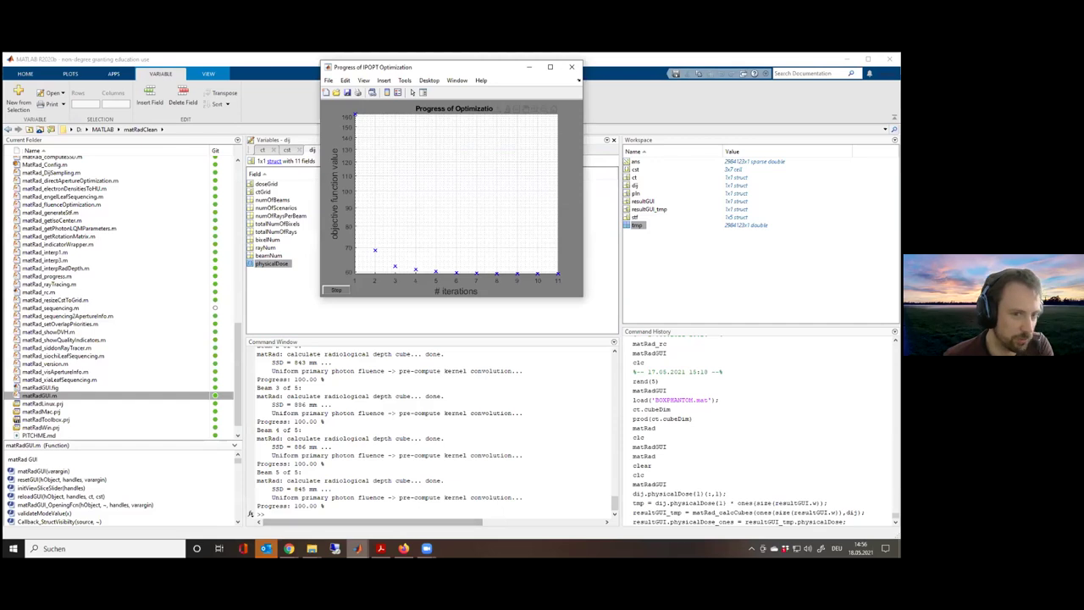
mouse_move(357, 548)
click(415, 511)
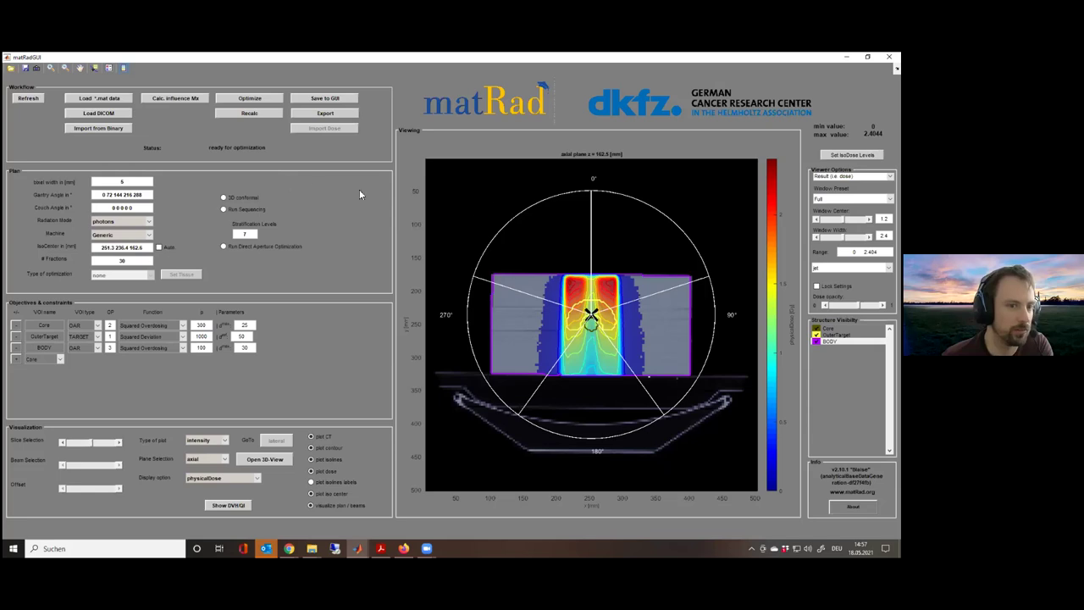
click(273, 101)
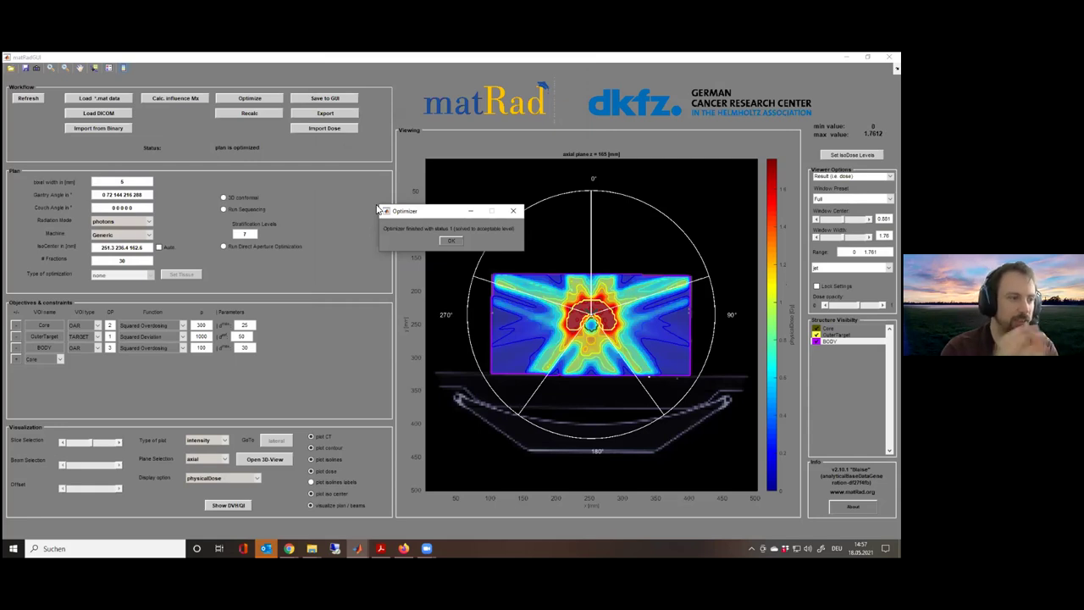
click(445, 242)
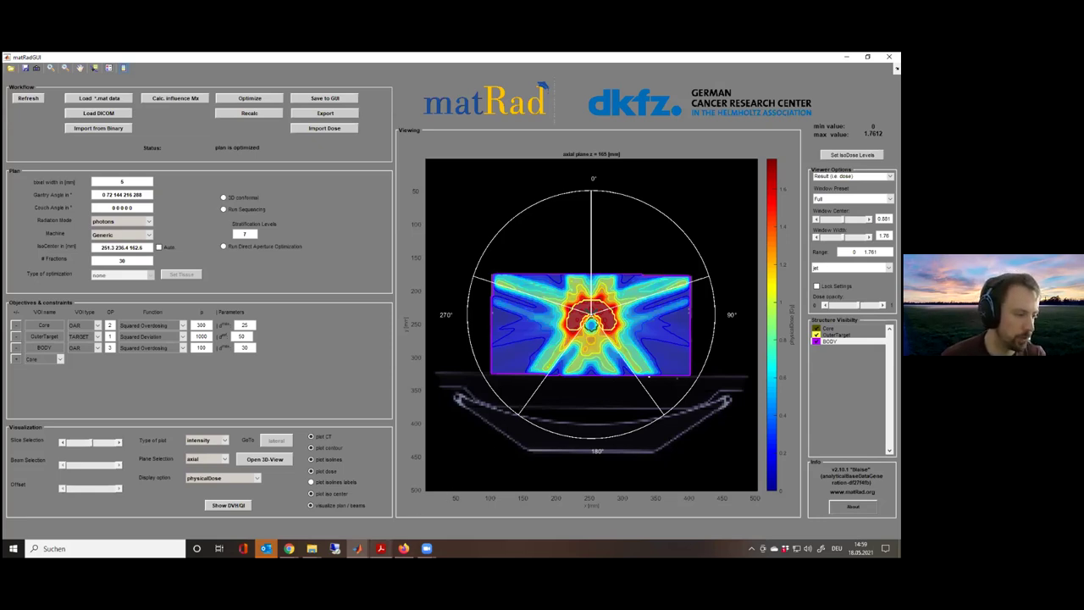
Reread the task PDF's instructions on the five-beam angles and the Core dose comparison, and minimize it
mouse_move(380, 548)
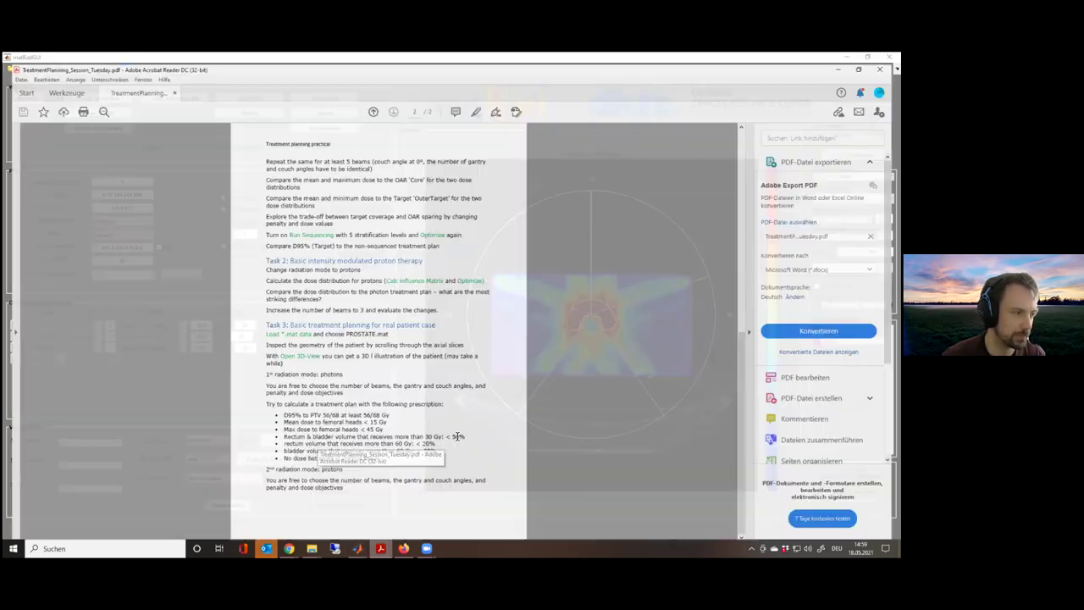
click(457, 436)
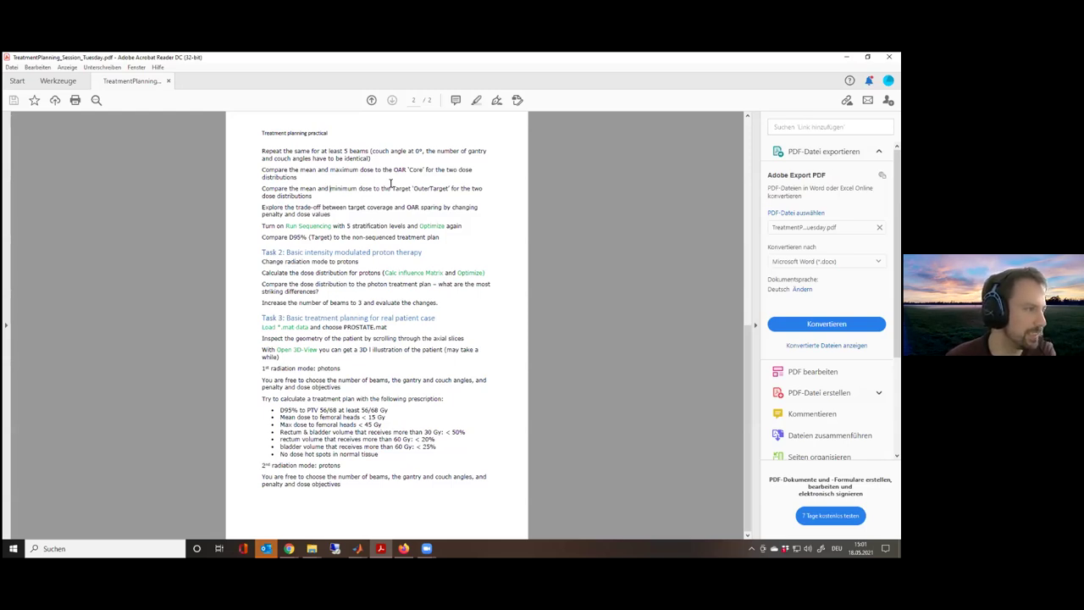
drag(394, 166, 259, 156)
click(265, 157)
drag(427, 151, 366, 158)
click(258, 180)
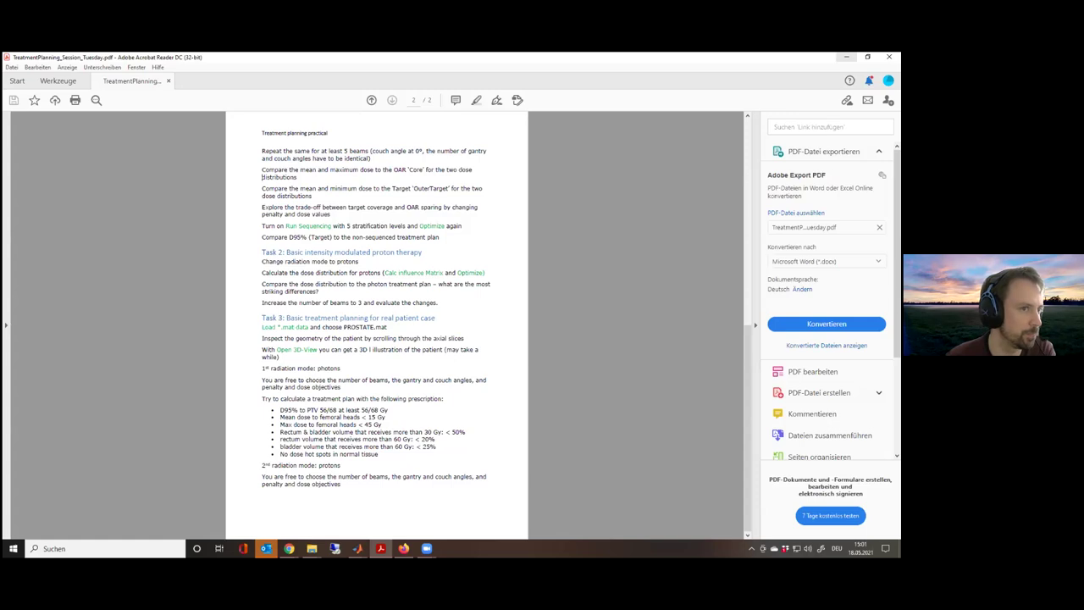
click(846, 56)
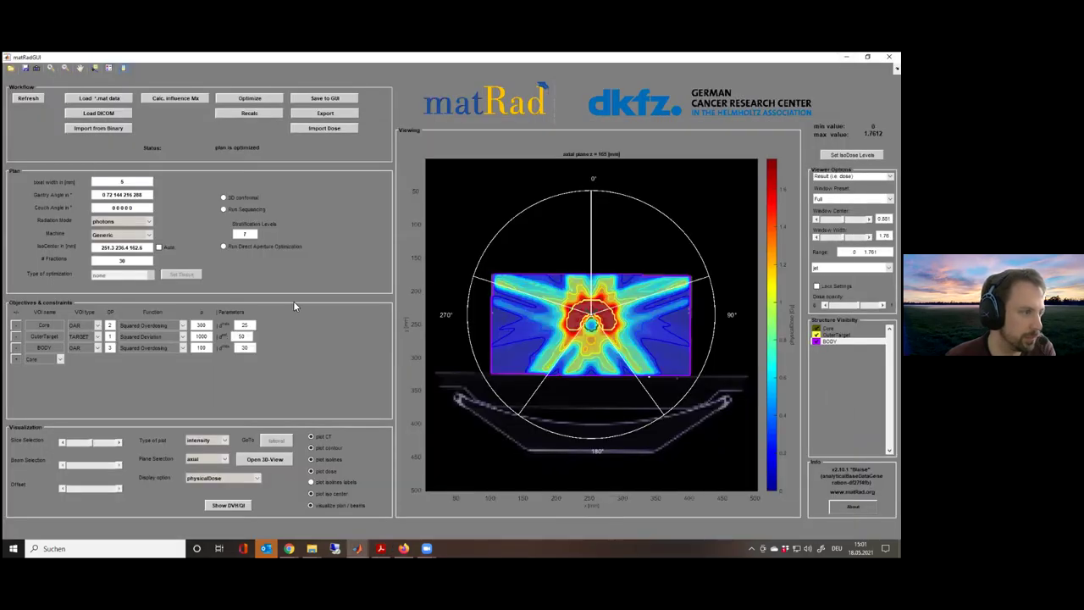
Save the optimized five-beam result to the GUI under the name imrt5
click(339, 101)
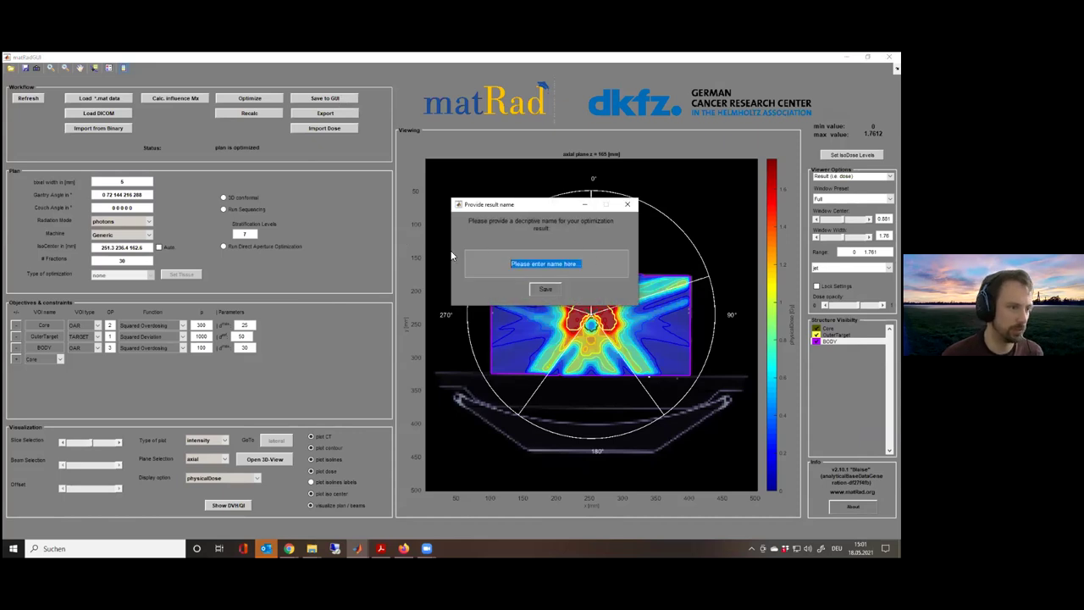
text(imrt5)
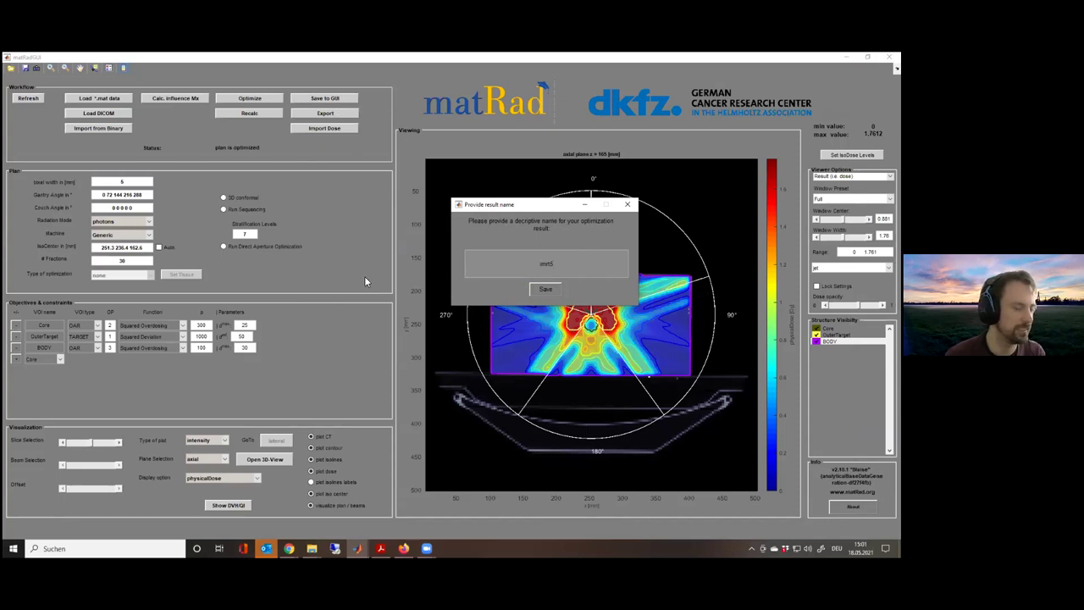
click(544, 289)
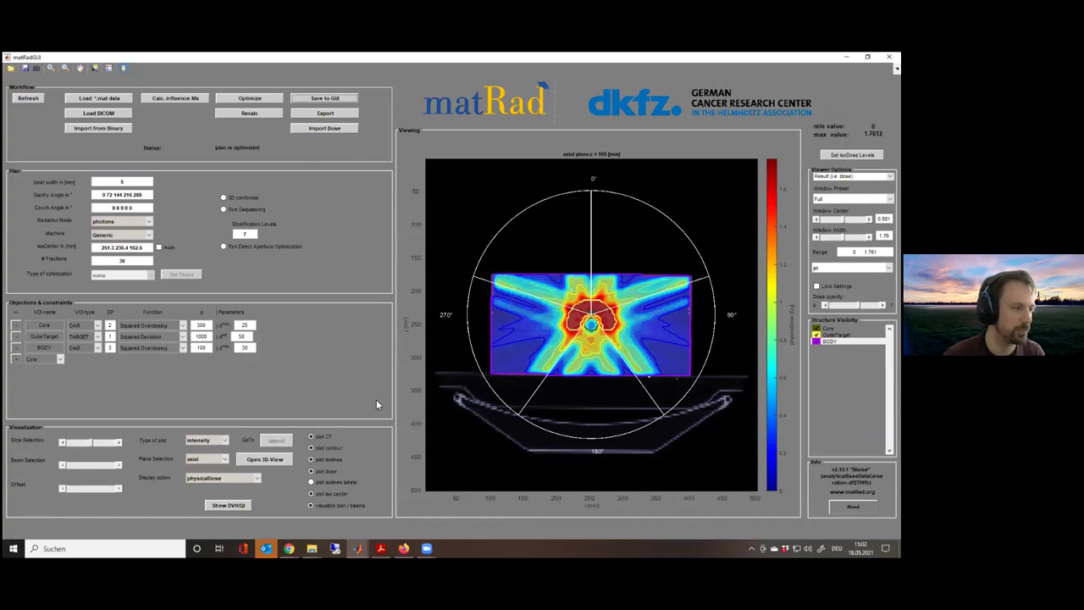
Show the DVH and quality indicators of the five-beam plan, enlarging the figure and placing it beside the dose view
click(228, 506)
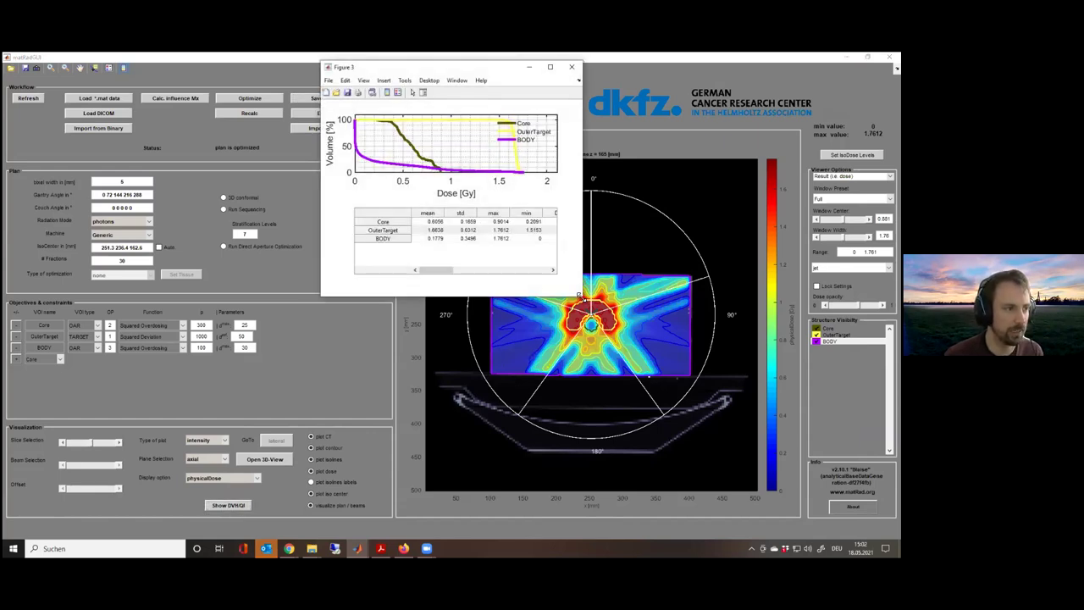
drag(579, 296, 625, 414)
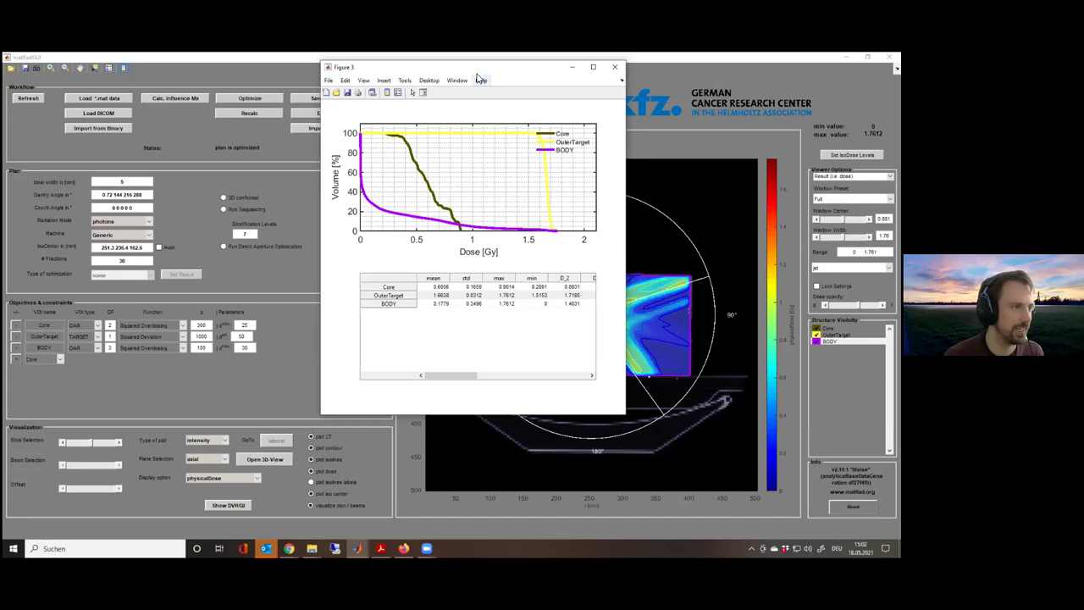
drag(477, 67, 208, 124)
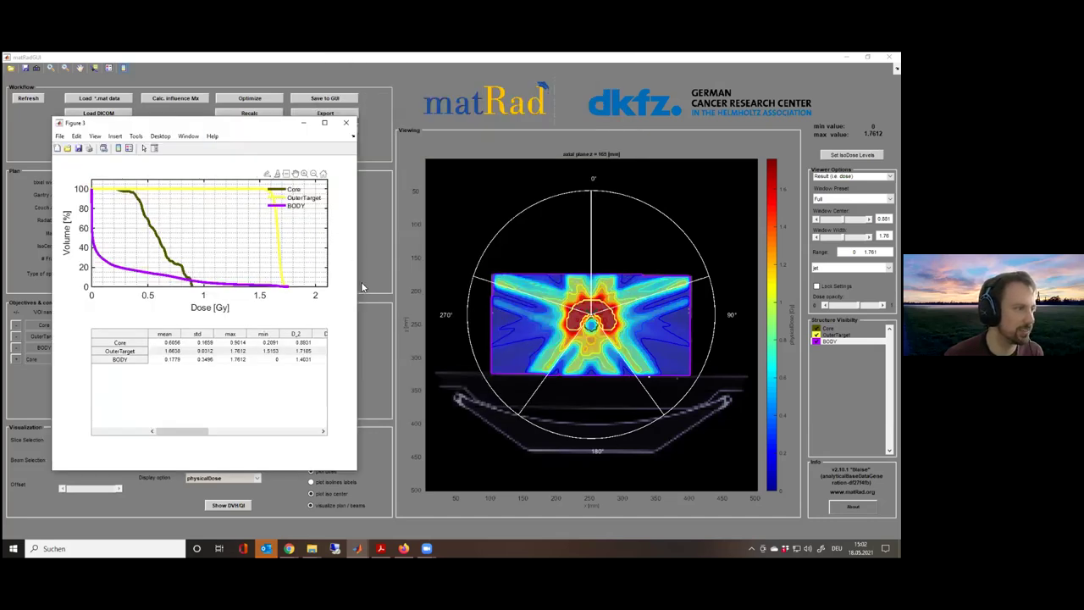
drag(355, 471, 417, 522)
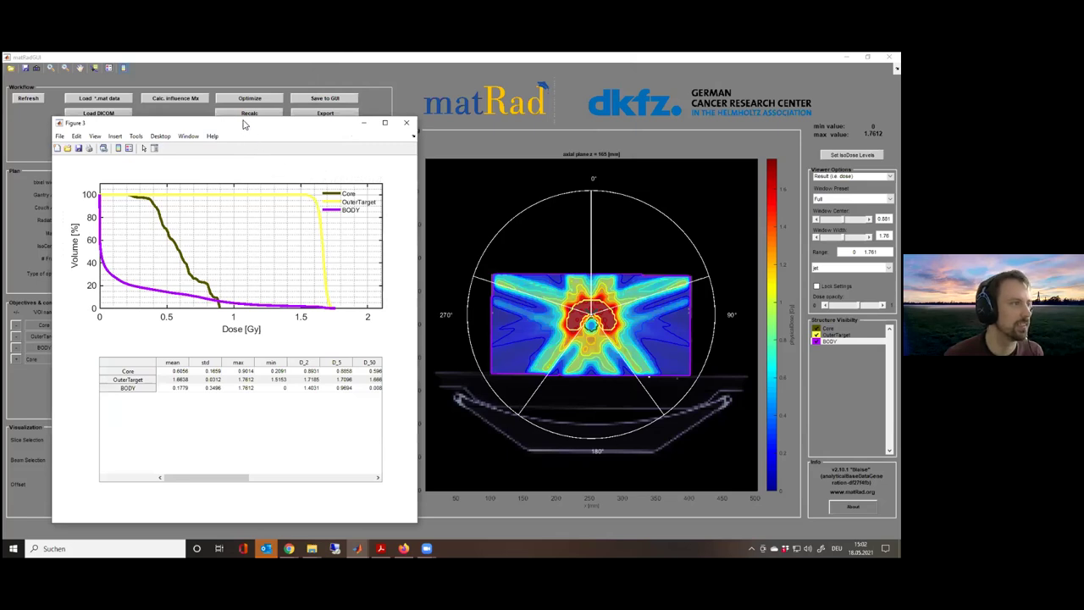
drag(240, 118, 237, 60)
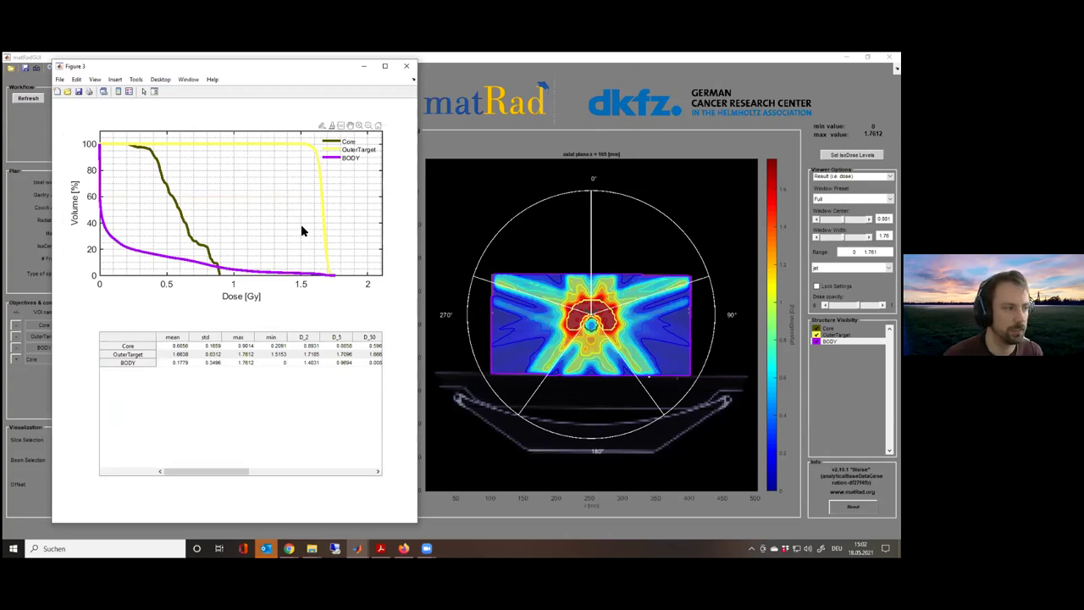
Enable data tips in the DVH figure and place one on the upper shoulder of the OuterTarget curve
click(137, 80)
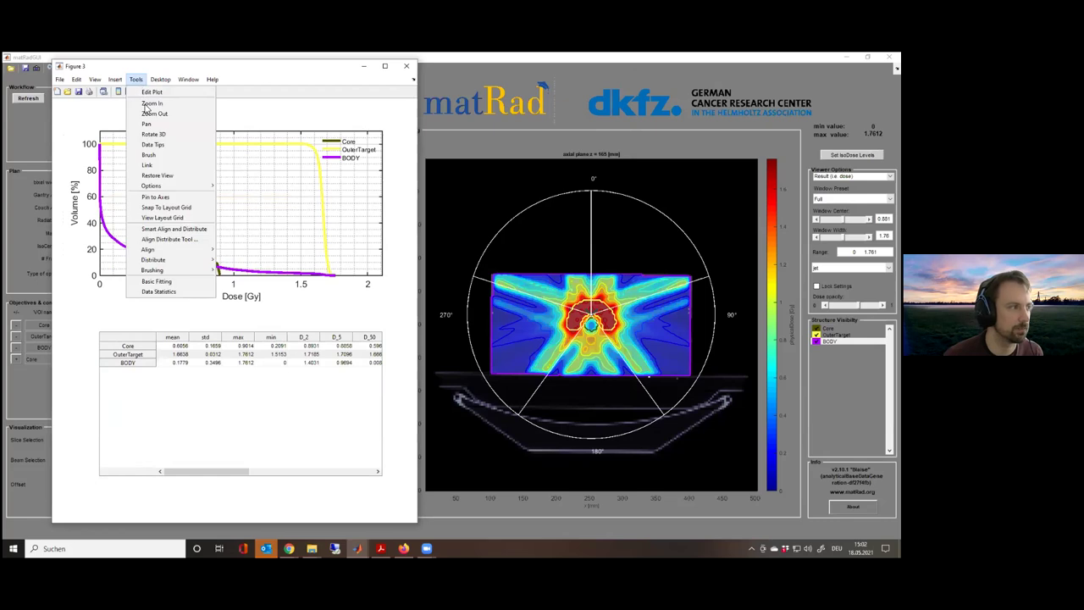
click(153, 144)
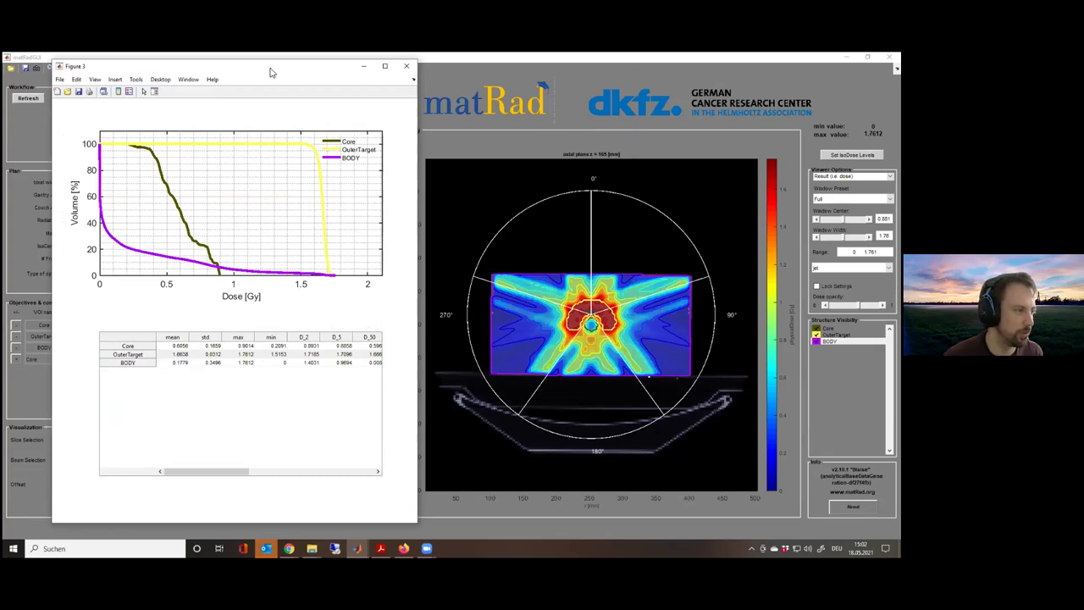
drag(267, 68, 584, 132)
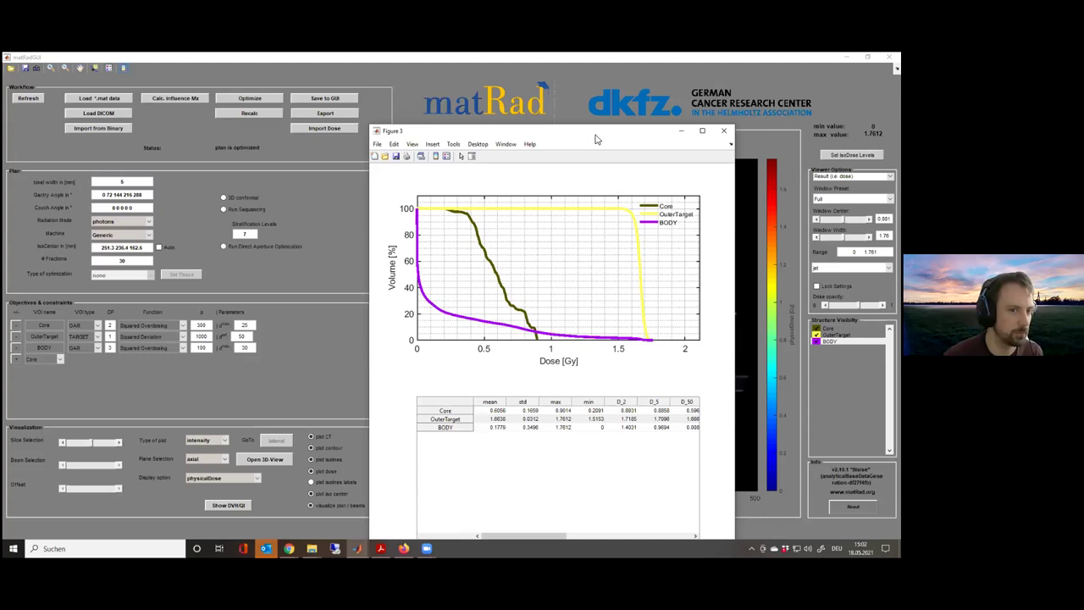
drag(572, 137, 225, 68)
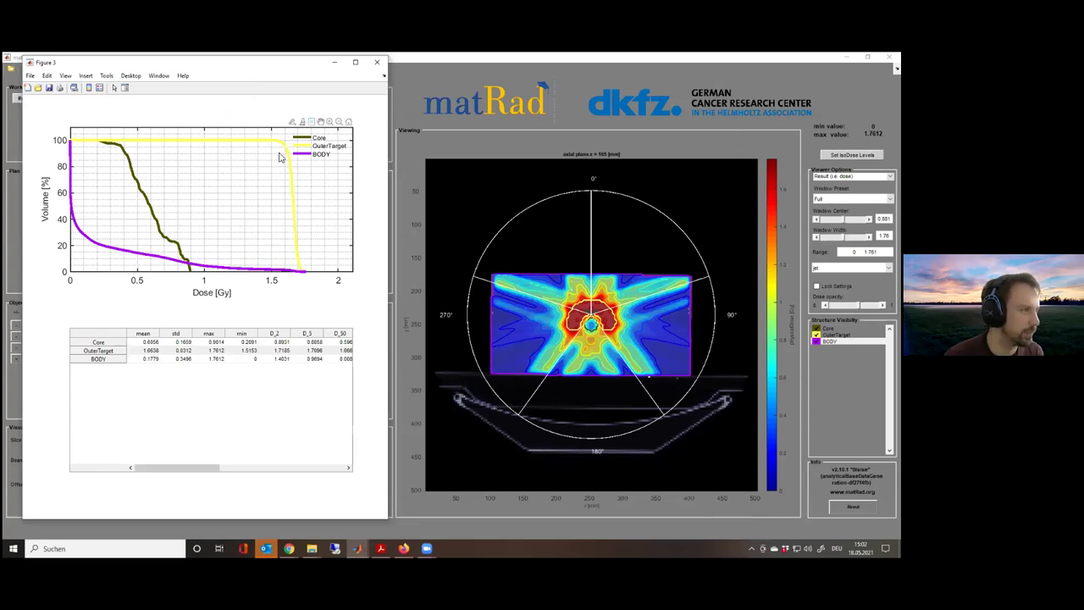
click(107, 76)
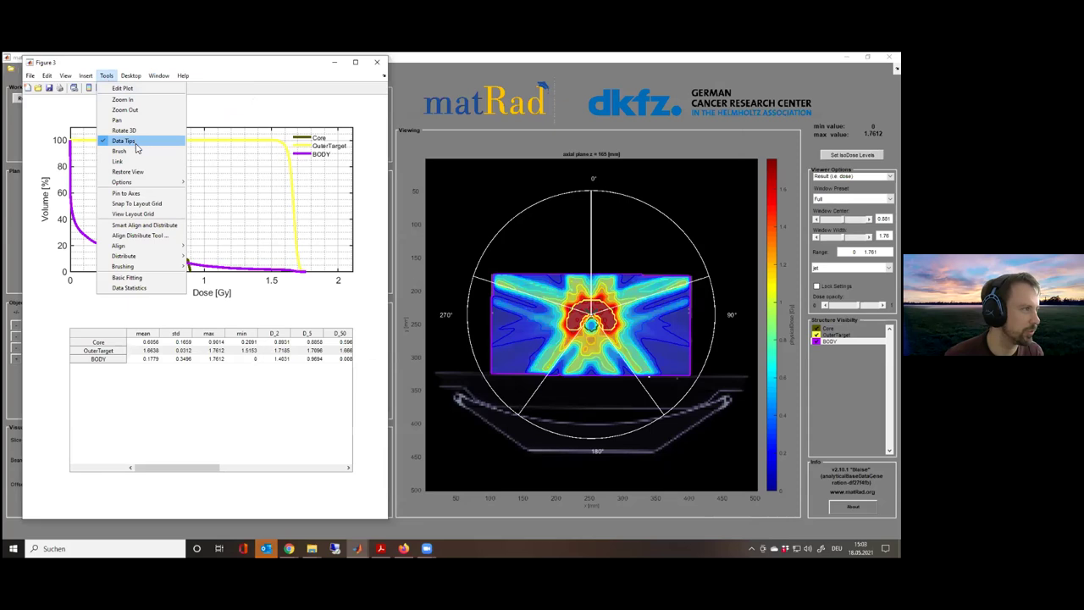
click(283, 145)
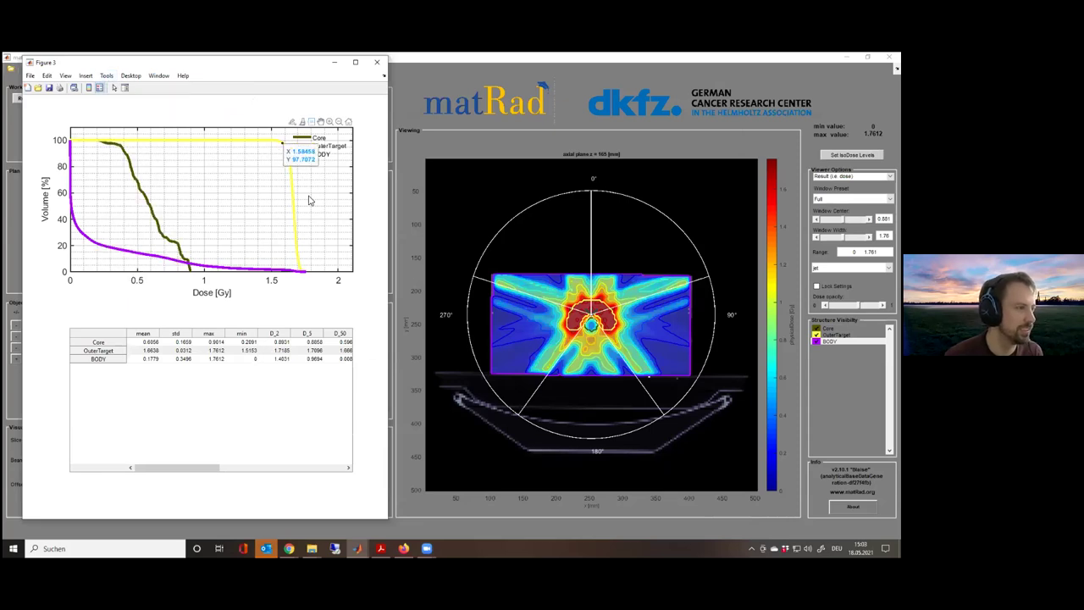
Step the data tip back and forth along the OuterTarget curve's shoulder to read dose against volume
key(Left)
key(Left)
key(Left)
key(Left)
key(Left)
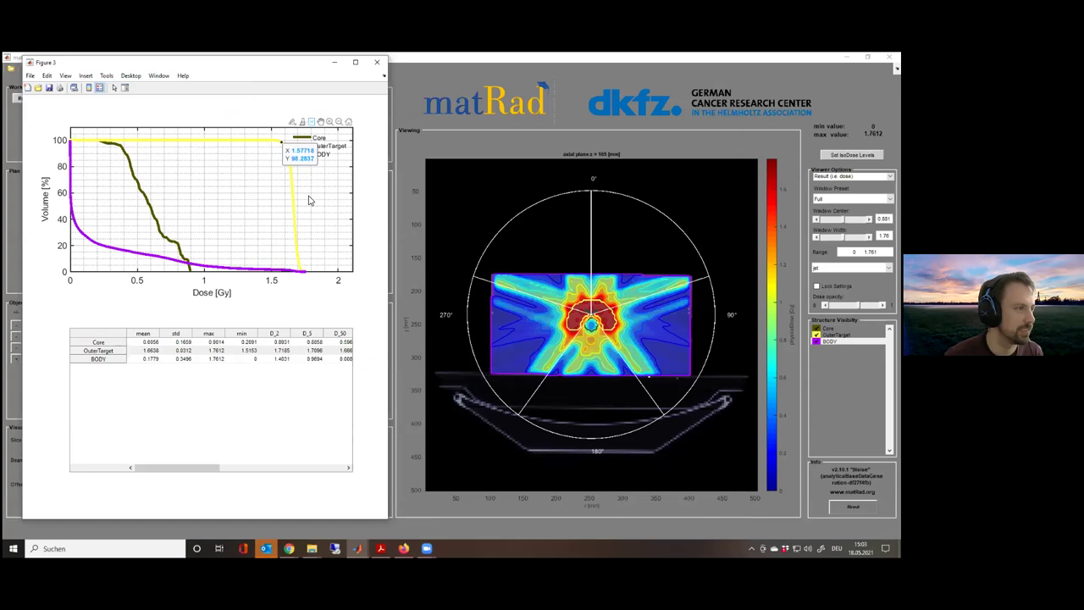
key(Right)
key(Right)
key(Right)
key(Right)
key(Right)
key(Right)
key(Right)
key(Right)
key(Right)
key(Right)
key(Right)
key(Right)
key(Right)
key(Right)
key(Right)
key(Right)
key(Right)
key(Right)
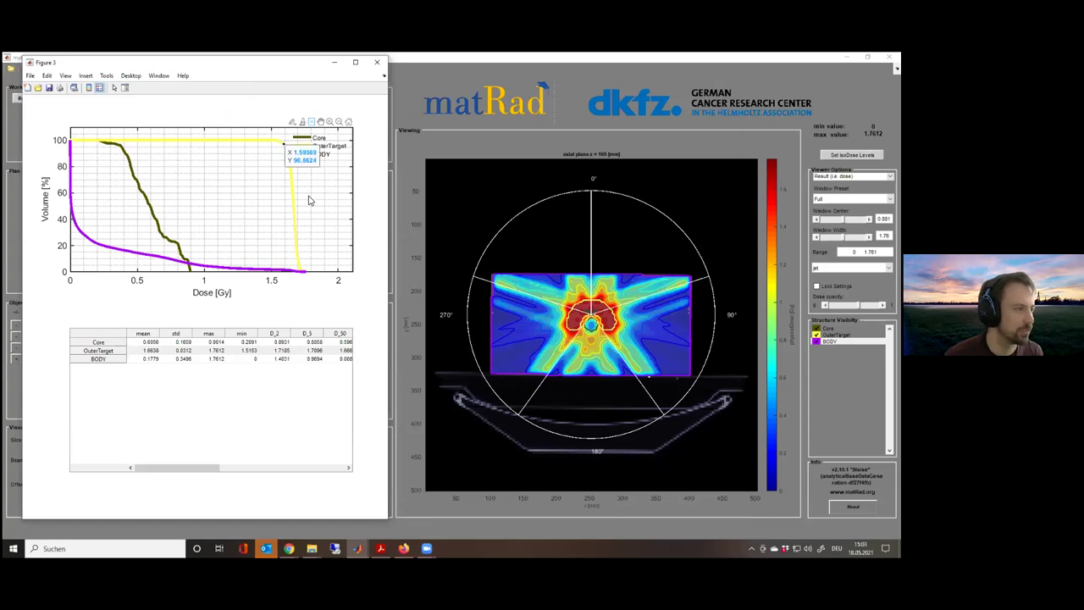
Trace the data tip along the OuterTarget curve to higher doses until it sits at about 51% volume
key(Right)
key(Right)
key(Right)
key(Right)
key(Right)
key(Right)
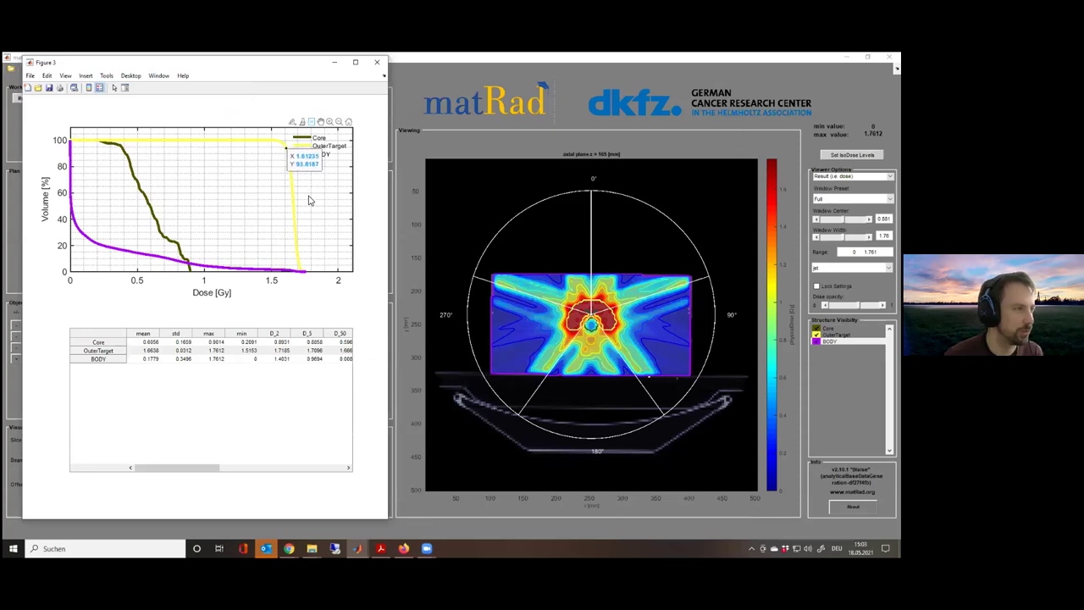
key(Right)
key(Right)
key(Right)
key(Right)
key(Right)
key(Right)
key(Right)
key(Right)
key(Right)
key(Right)
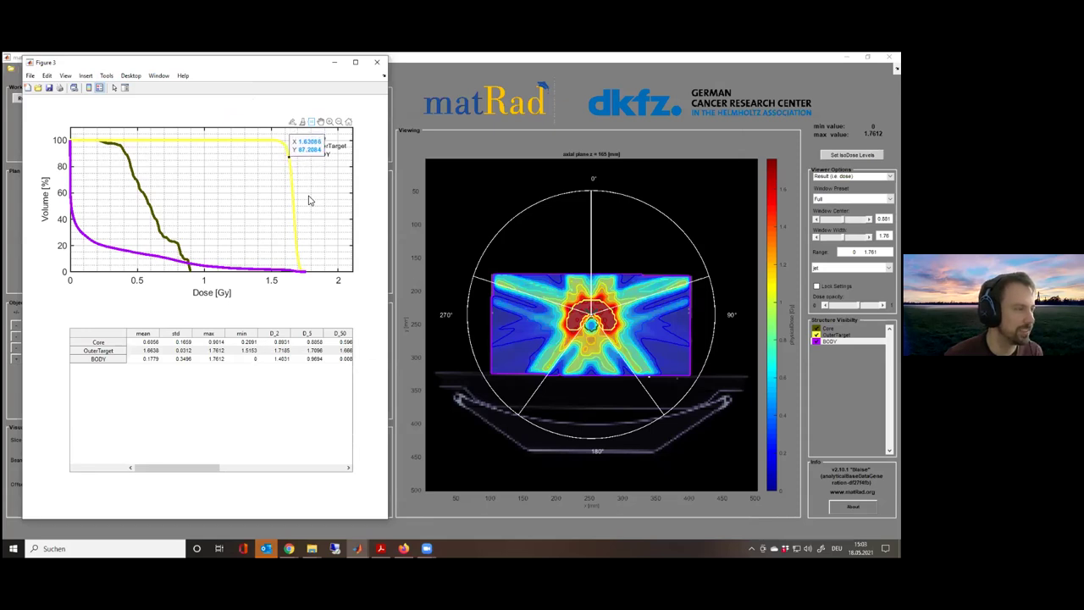
key(Right)
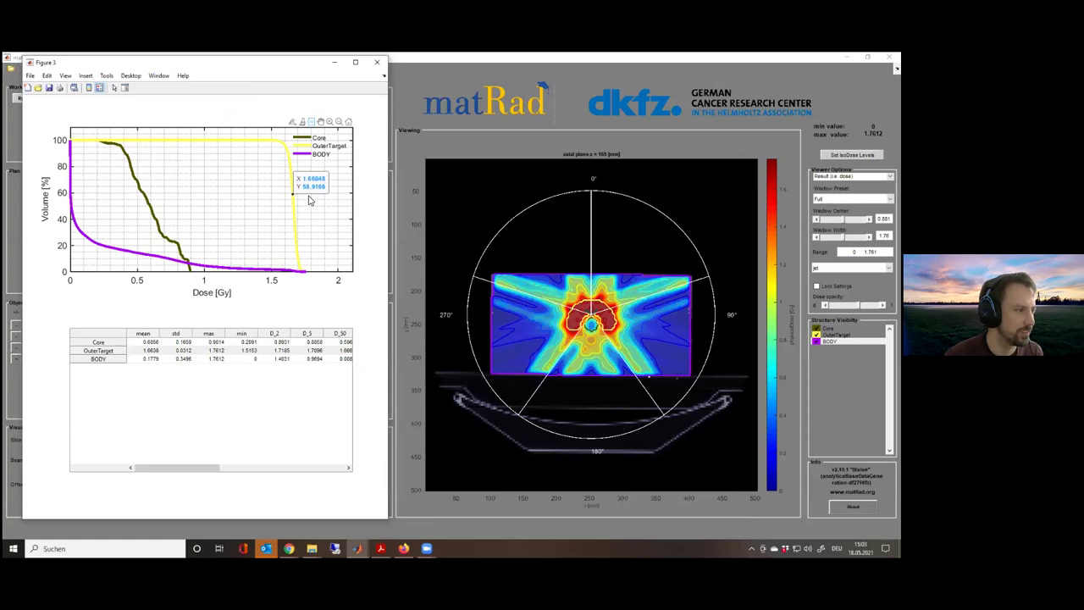
key(Right)
key(Right)
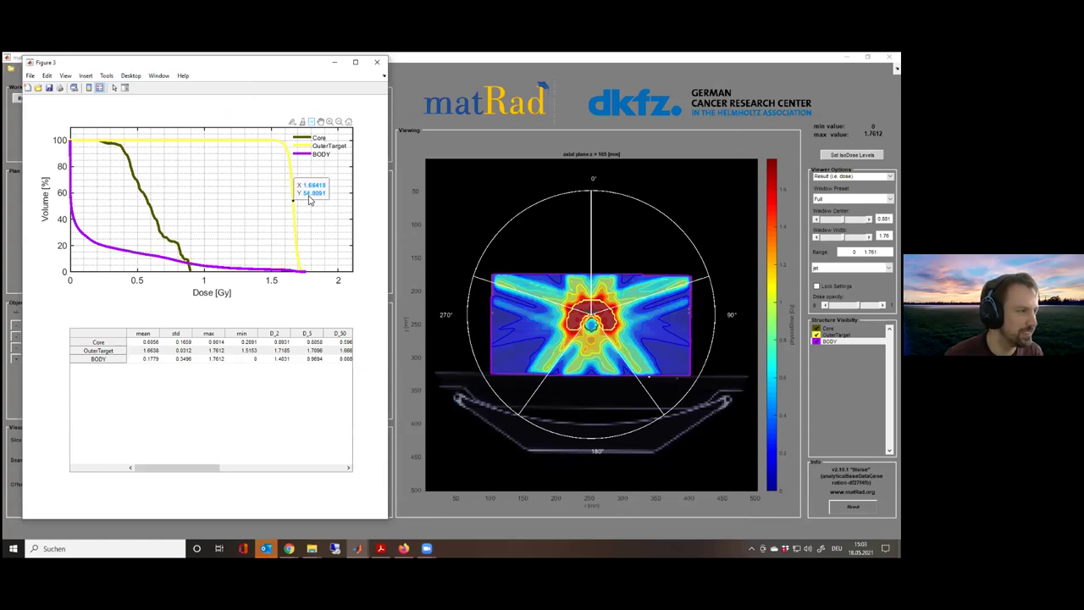
key(Right)
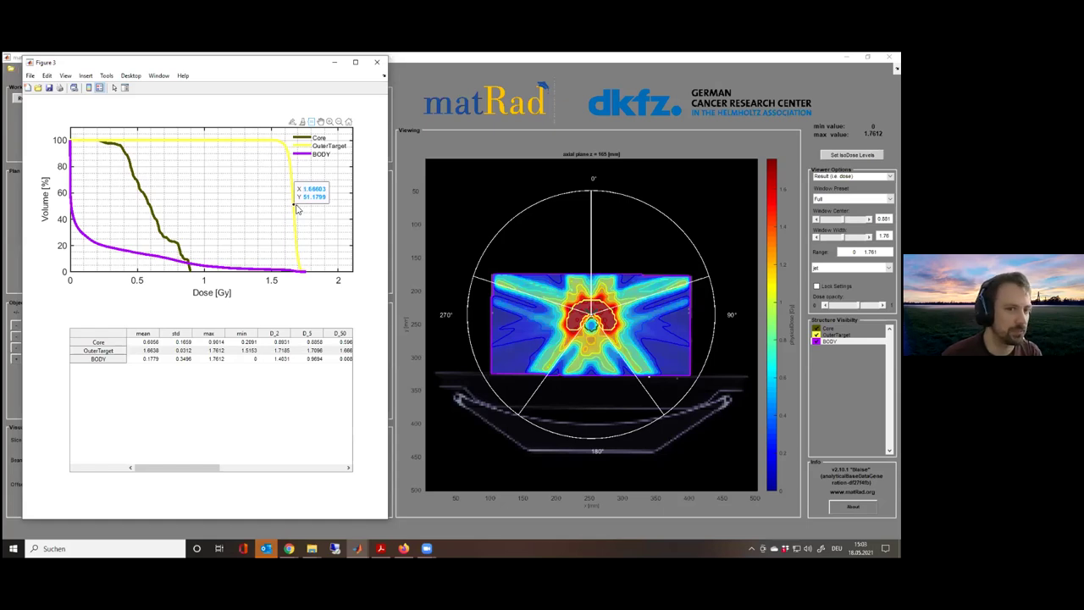
Insert a legend in the dose-volume histogram plot and turn off the Data Tips mode
click(99, 87)
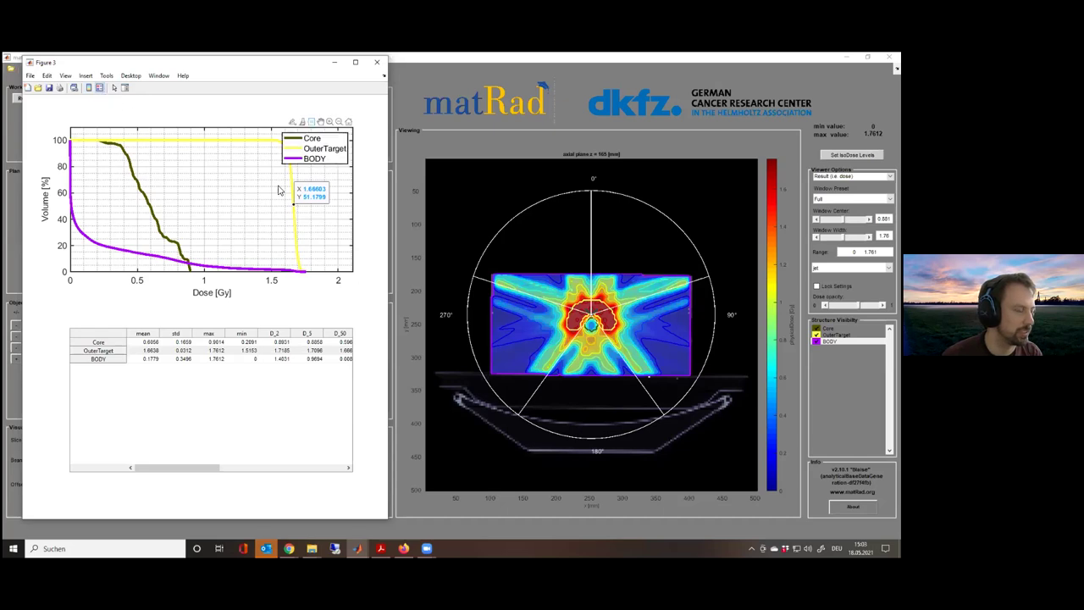
click(108, 76)
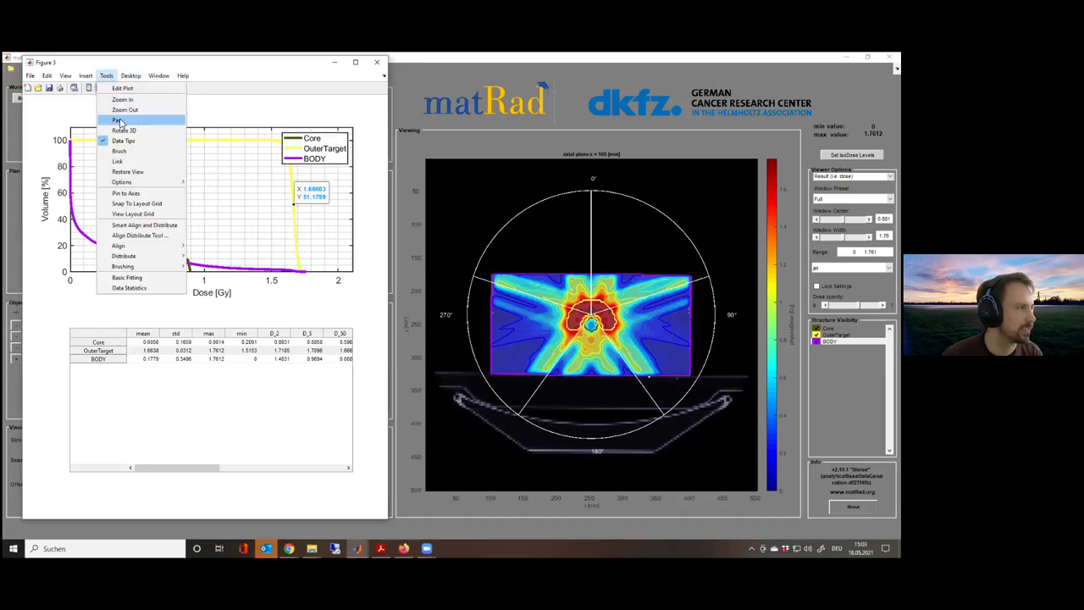
click(122, 140)
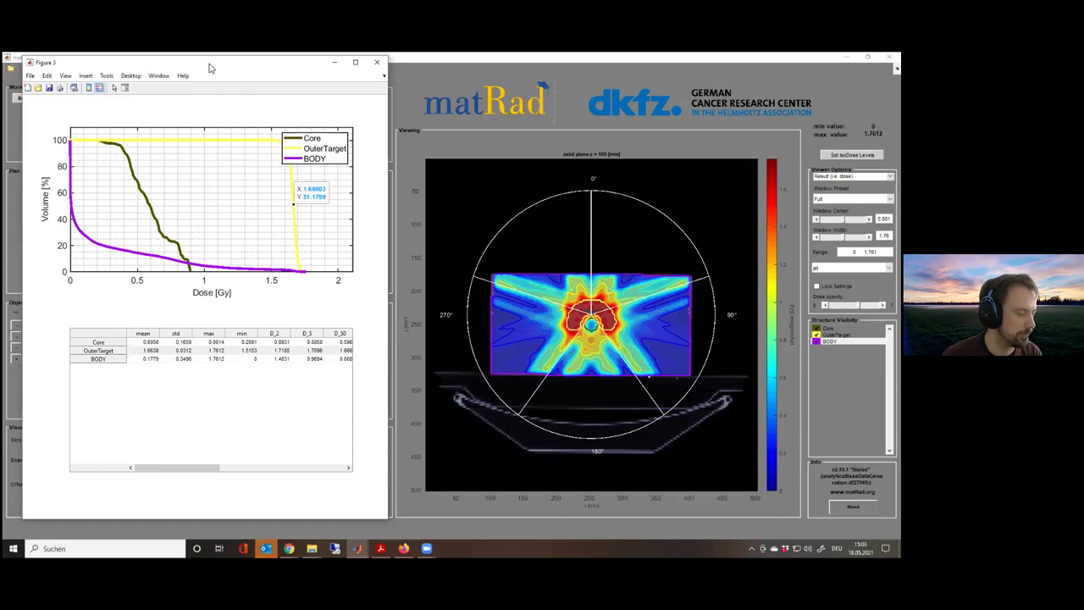
Save the dose-volume histogram figure as DVH_imrt5.png in the matRadClean folder and close the figure
drag(210, 67, 593, 87)
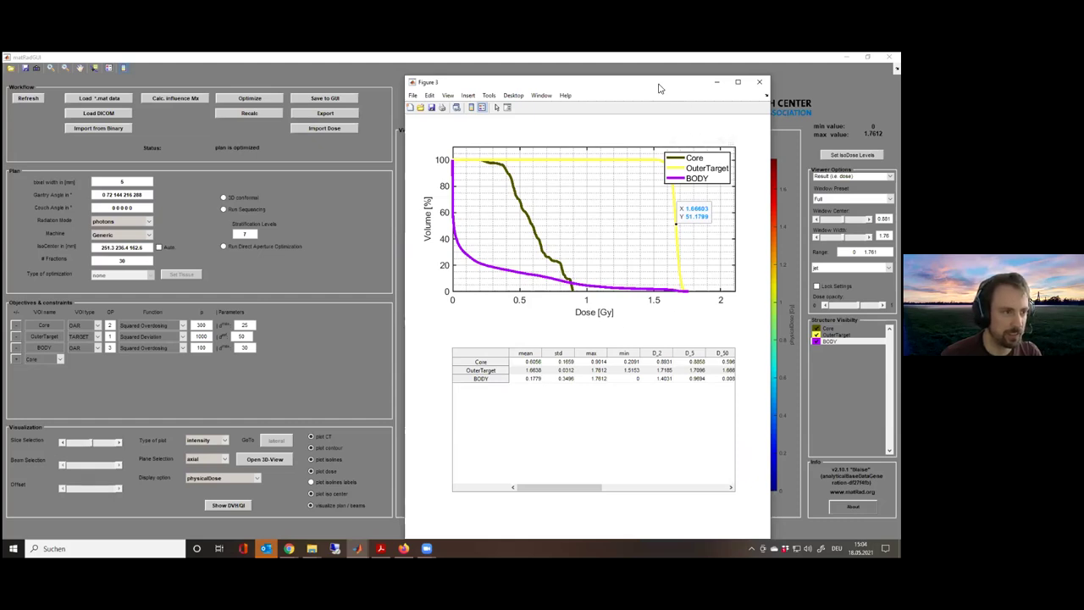
drag(659, 88, 273, 85)
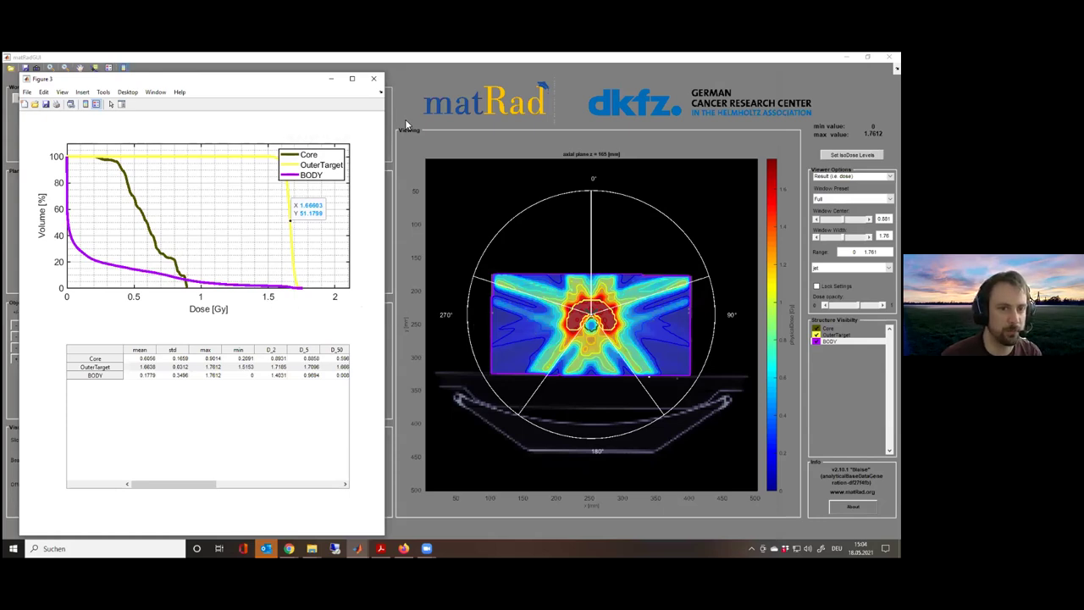
click(29, 94)
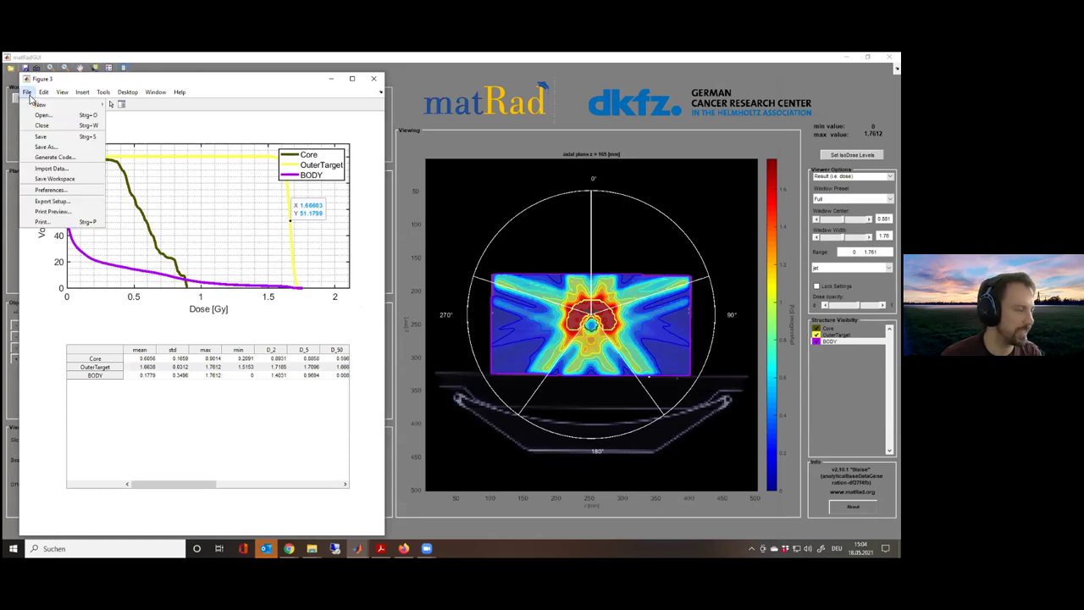
click(28, 93)
click(28, 94)
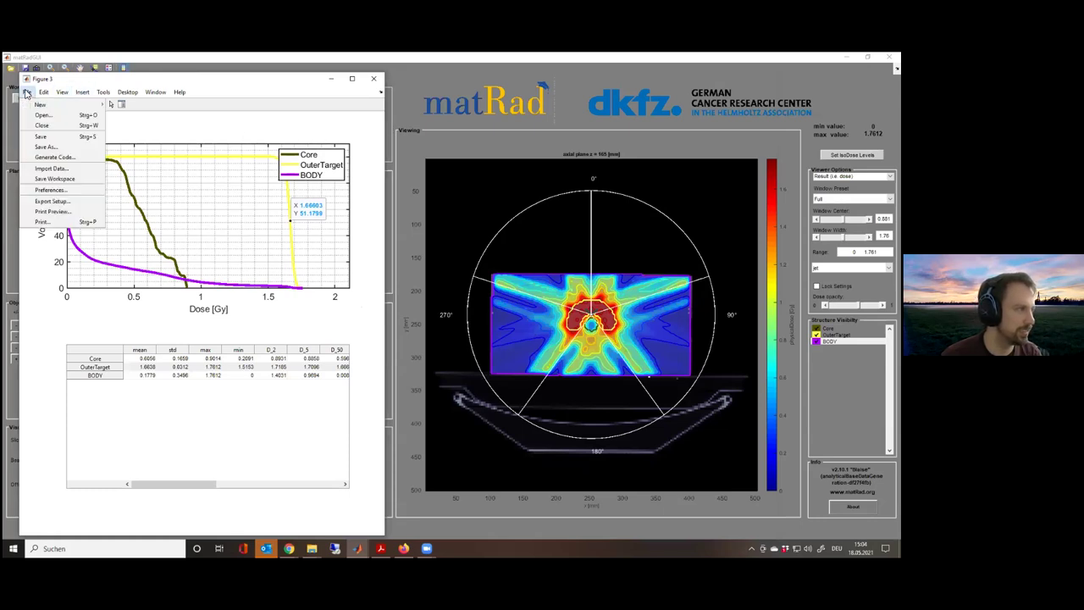
click(53, 147)
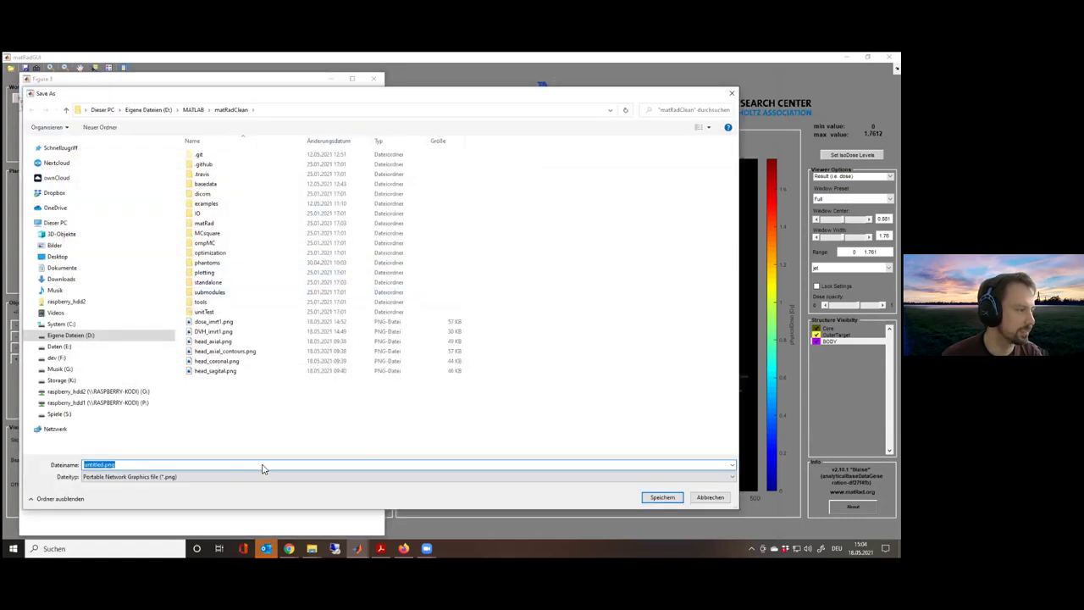
click(103, 464)
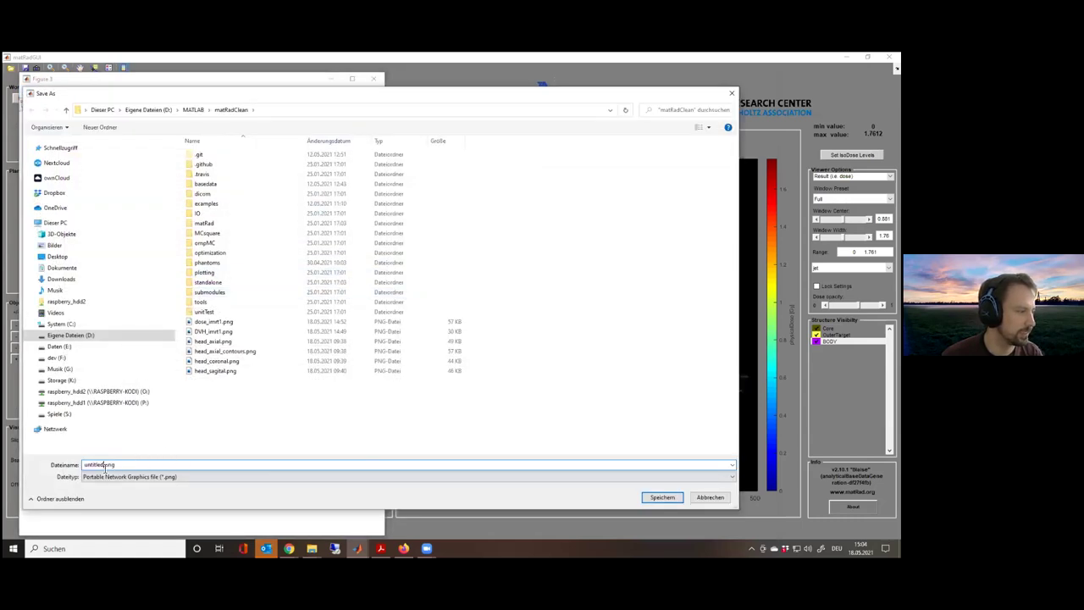
double_click(103, 465)
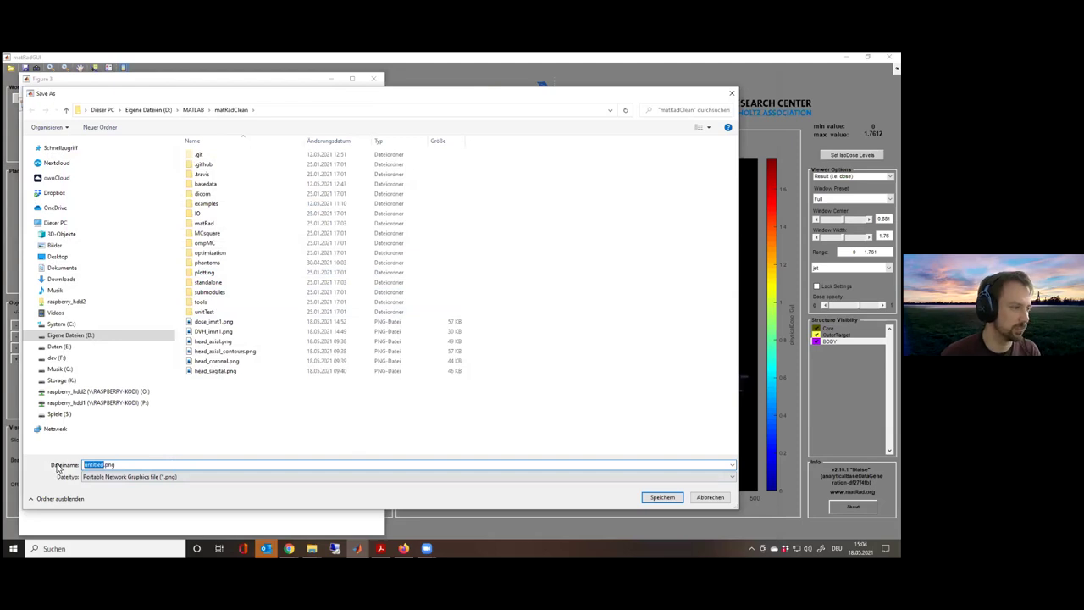
text(DVH_imrt1)
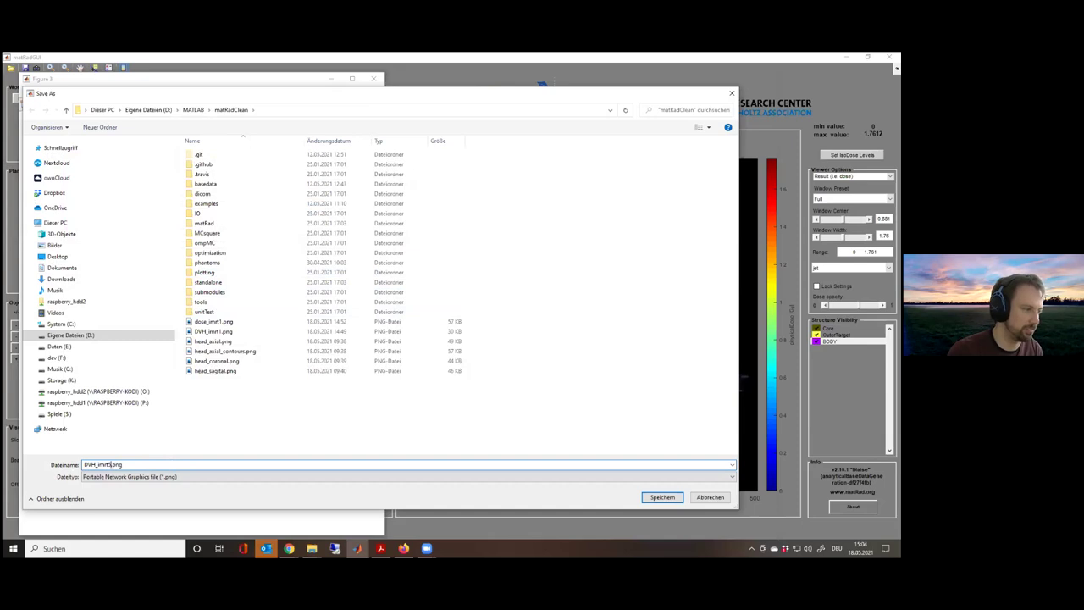
key(Return)
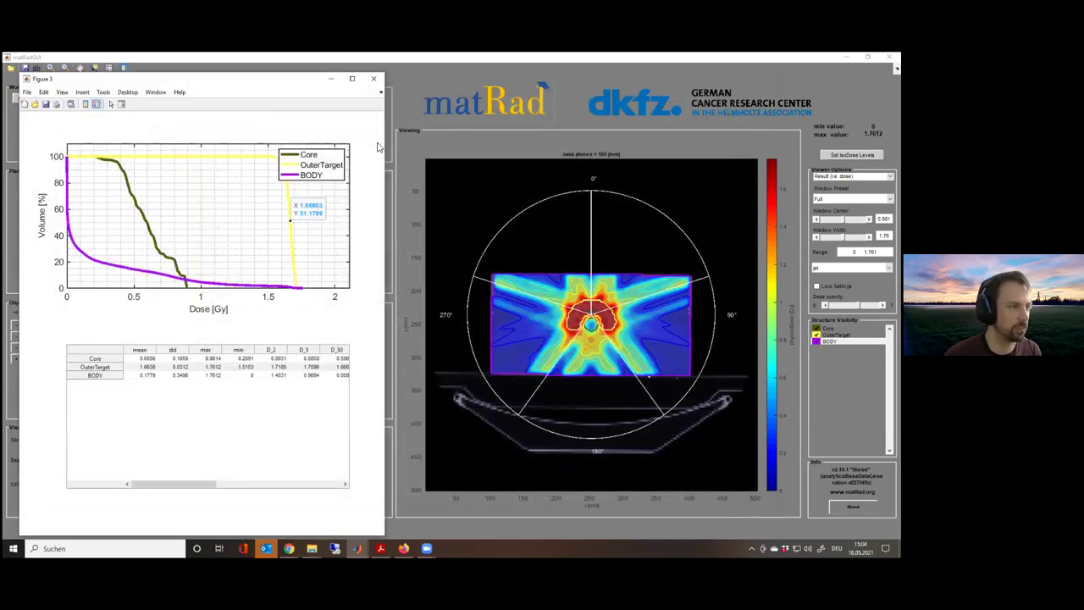
click(373, 77)
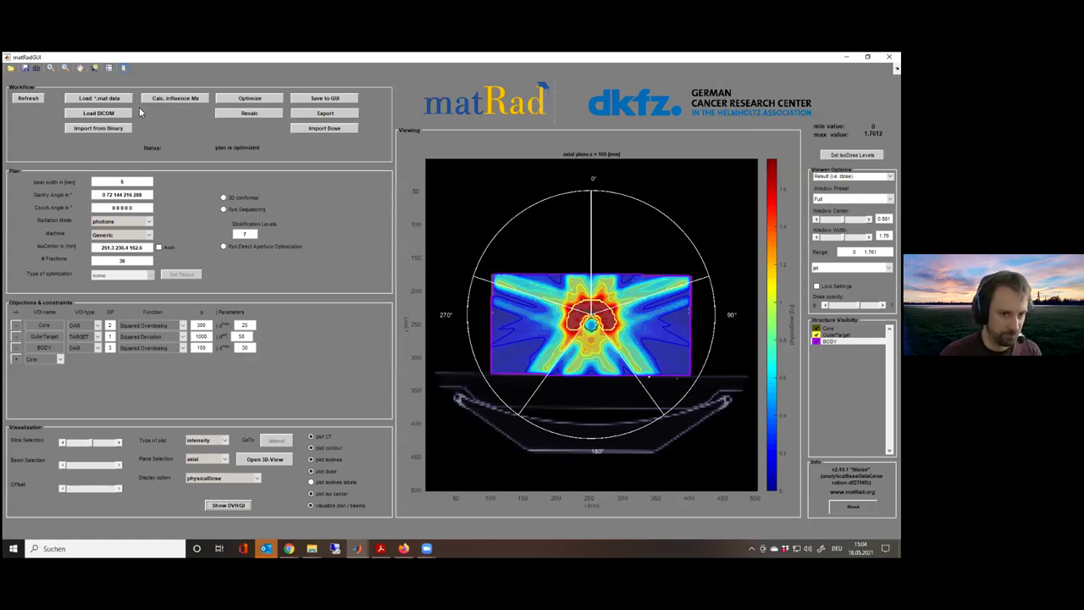
Save the current dose view as dose_imrt5.png in the matRadClean folder, basing the name on dose_imrt1.png
click(35, 69)
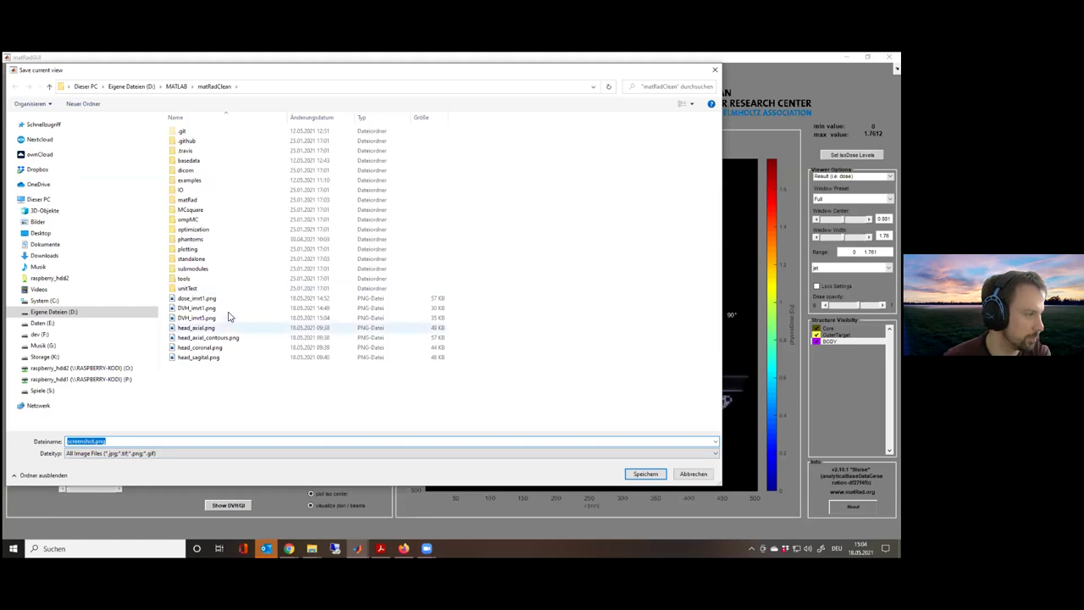
click(227, 299)
double_click(93, 441)
key(Left)
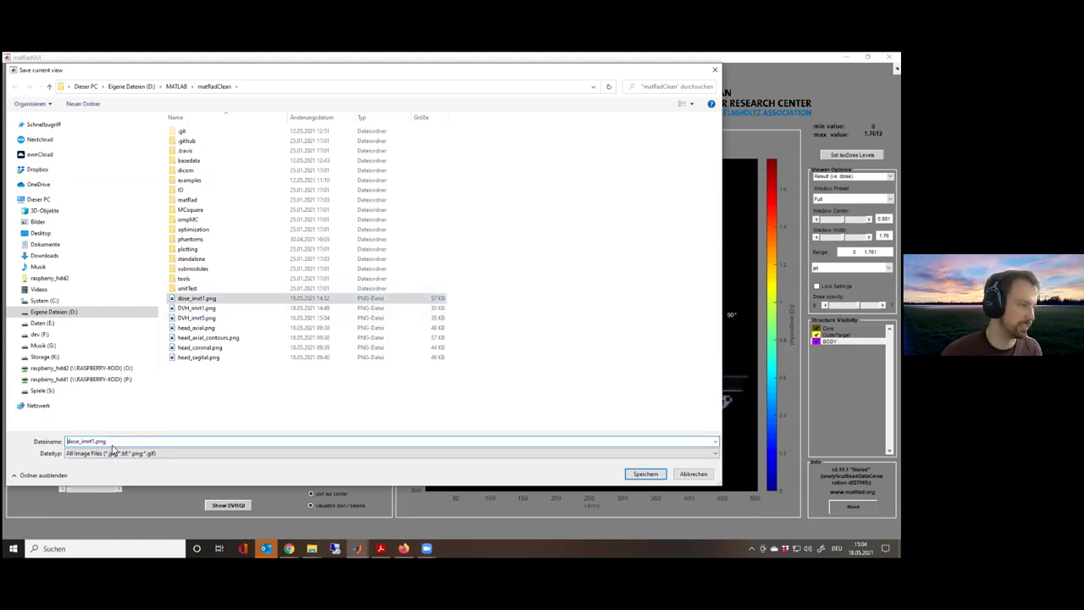
key(Right)
key(Right)
key(Right)
key(Right)
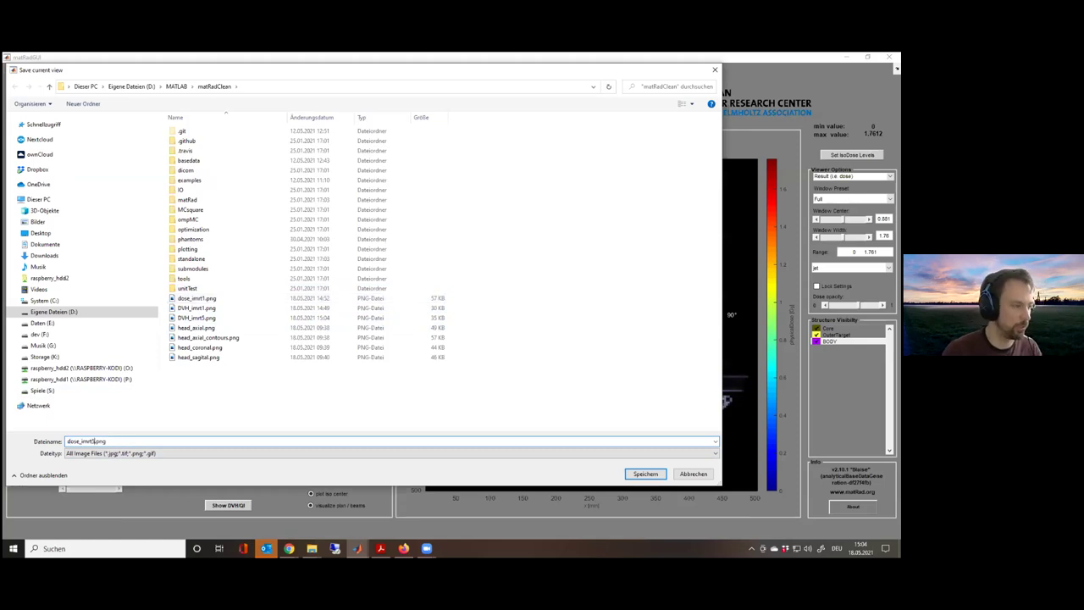
key(Return)
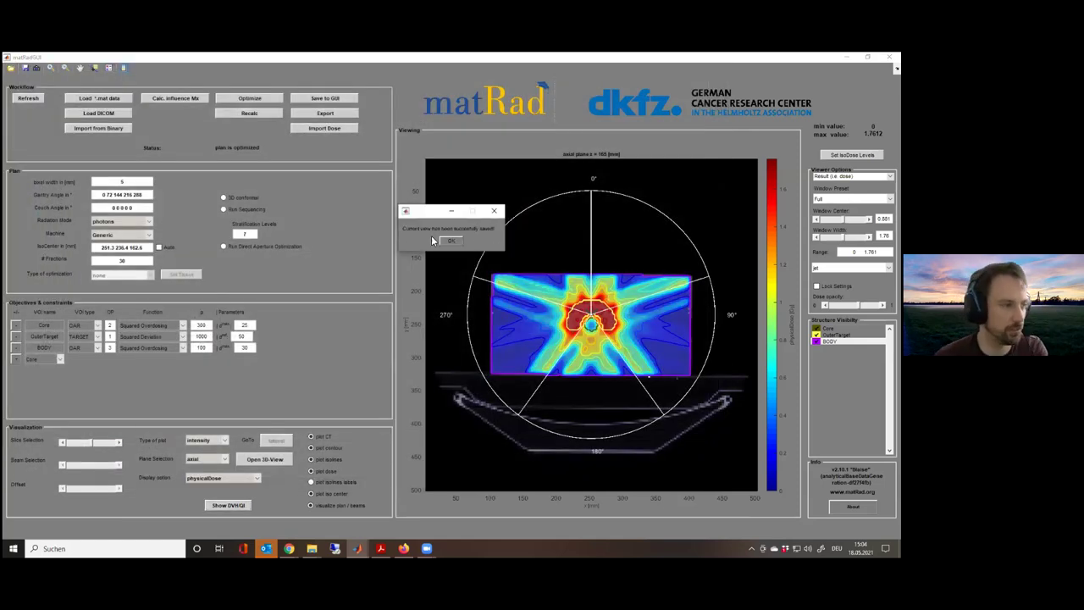
click(449, 243)
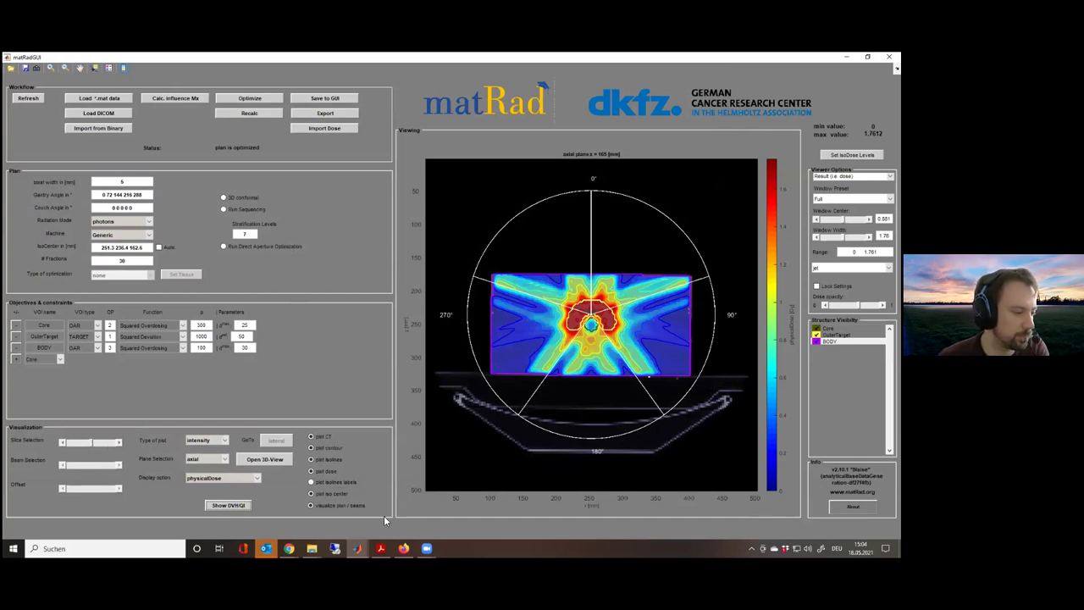
Check the task sheet in Acrobat Reader, return to matRad and show the dose-volume histogram for physicalDose
click(380, 547)
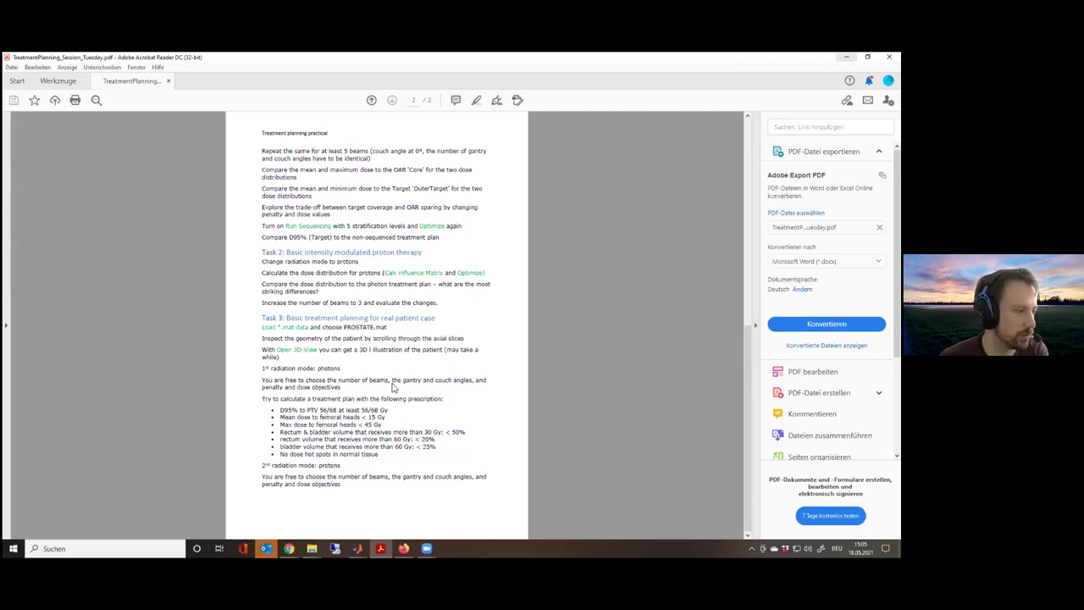
click(846, 57)
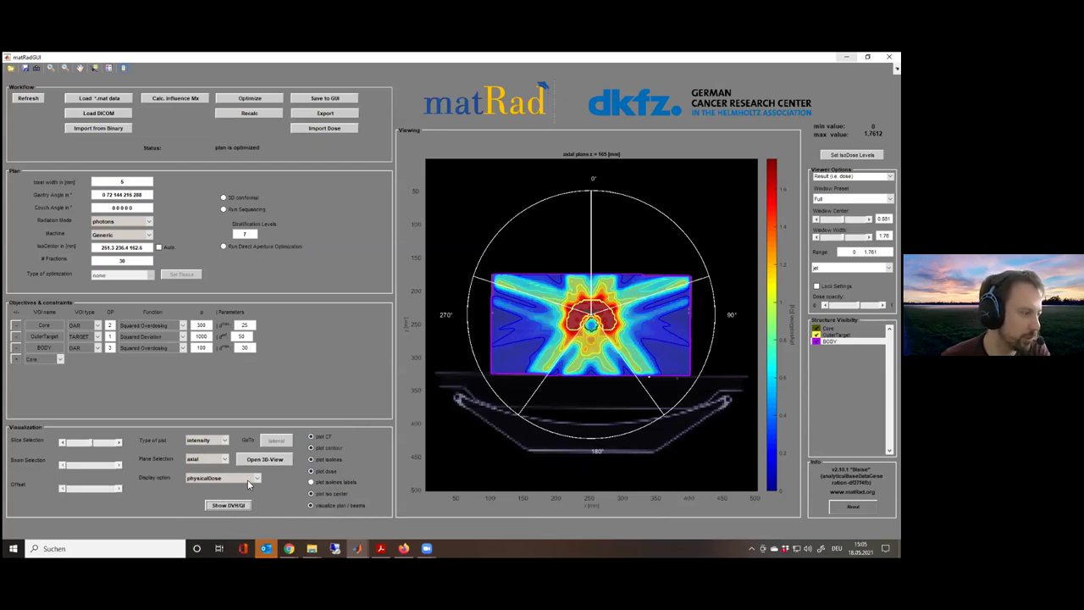
click(232, 505)
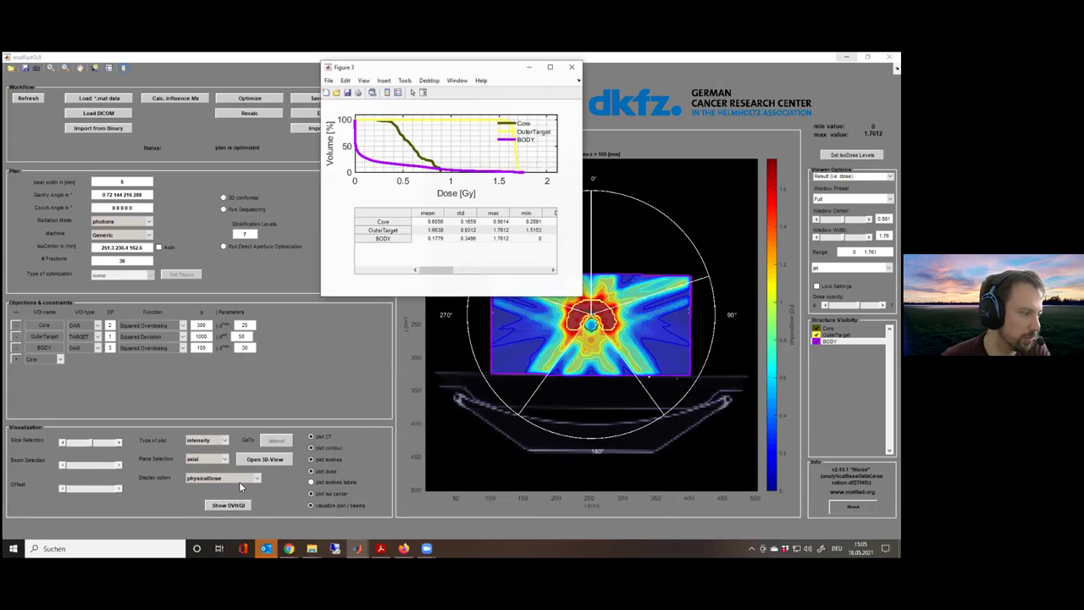
Switch the displayed dose to physicalDose_imrt1 and show its dose-volume histogram with quality indicators
click(238, 481)
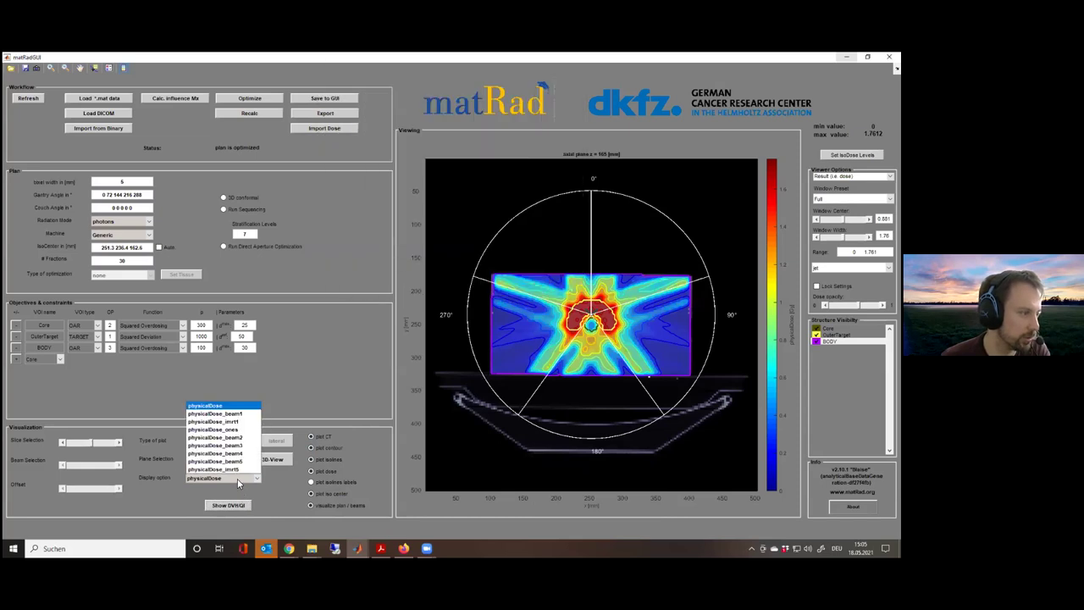
click(245, 424)
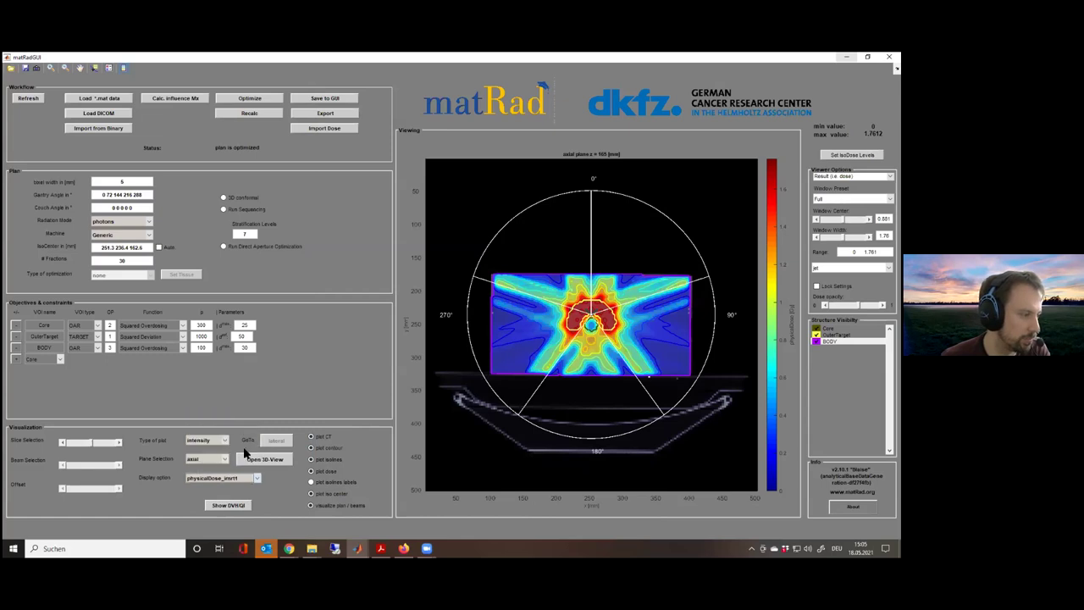
click(233, 506)
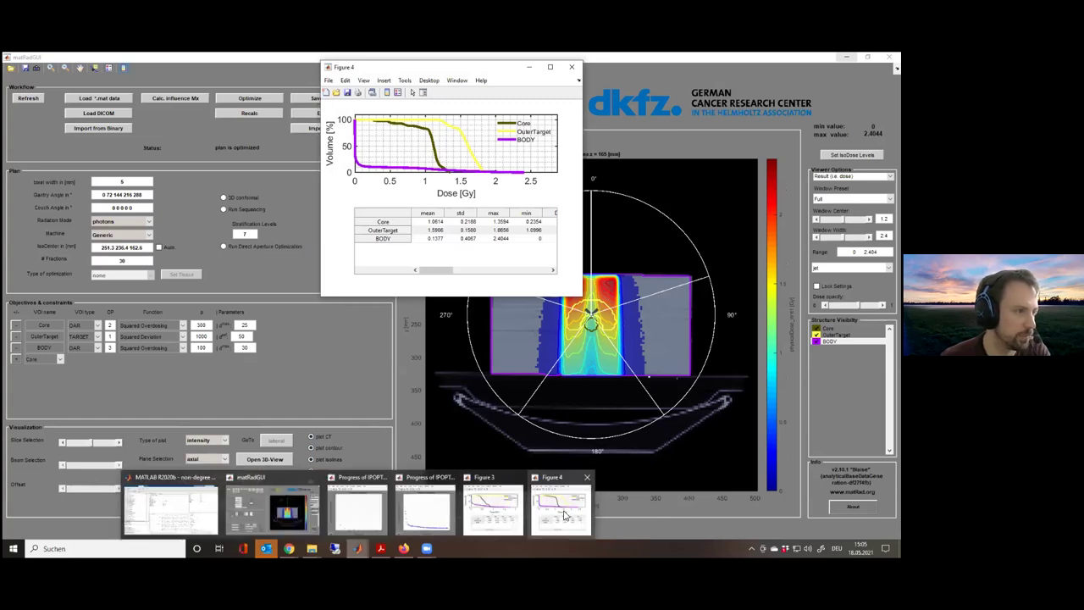
Place the two histogram figures side by side and make both taller to compare the Core and OuterTarget doses
click(492, 505)
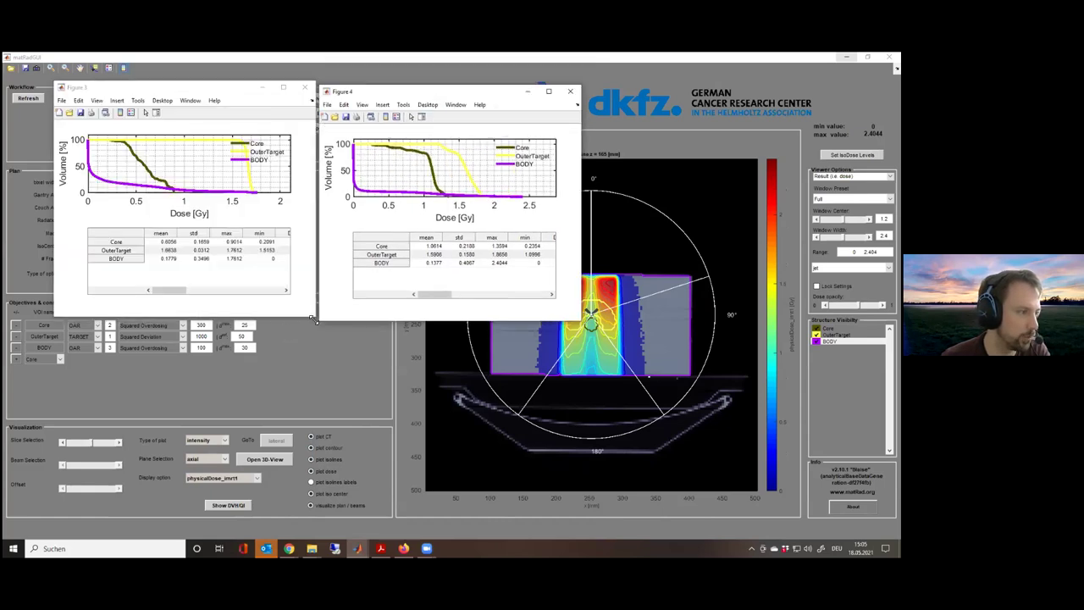
drag(298, 320, 298, 355)
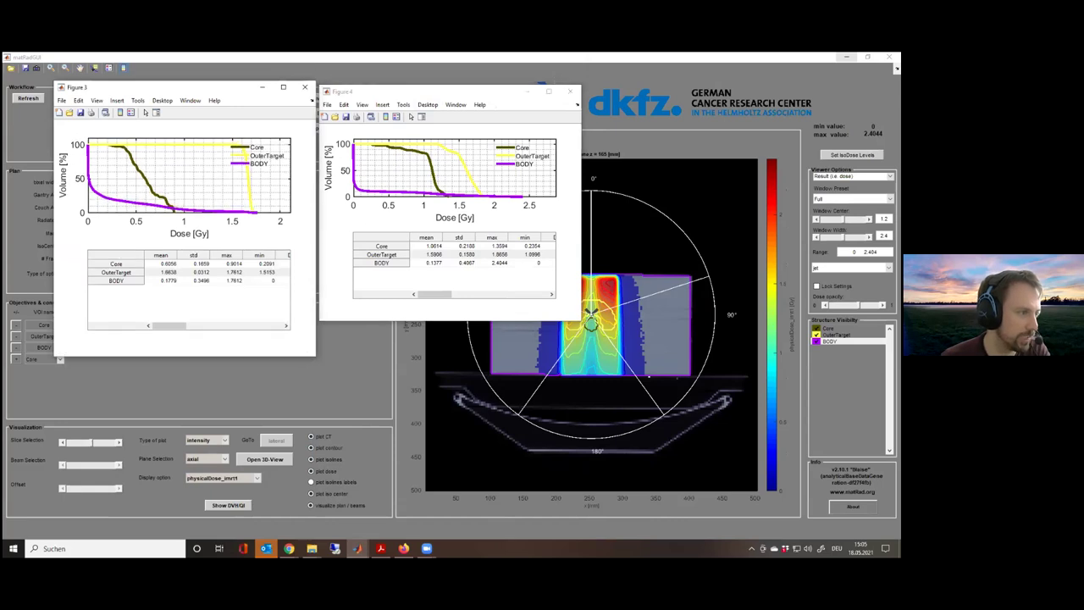
drag(450, 322, 450, 356)
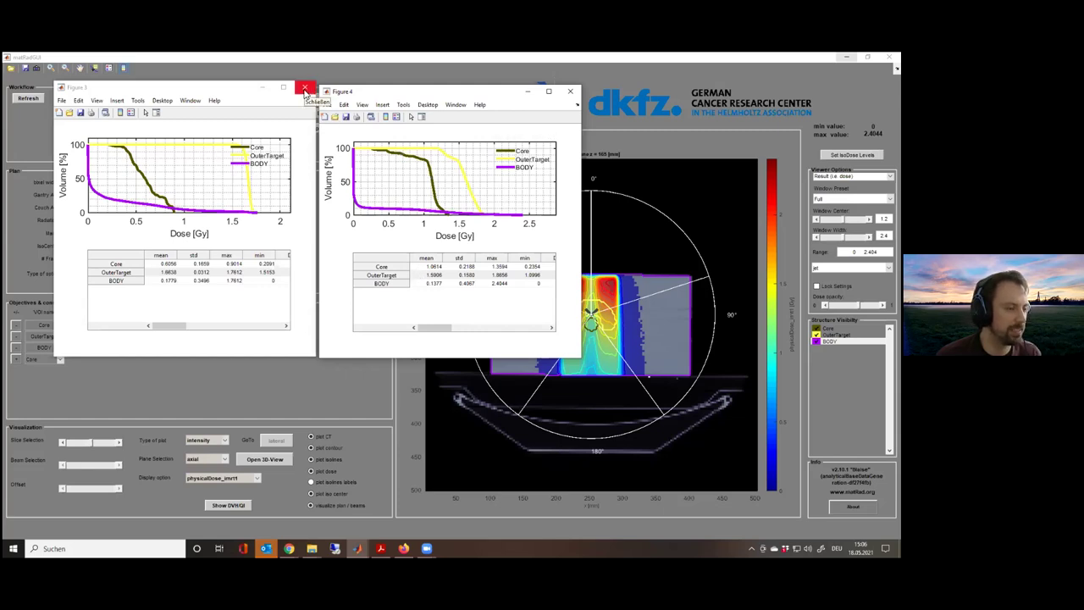
Close both histogram figures and step the axial view to the slice at z = 162.5 mm
click(305, 89)
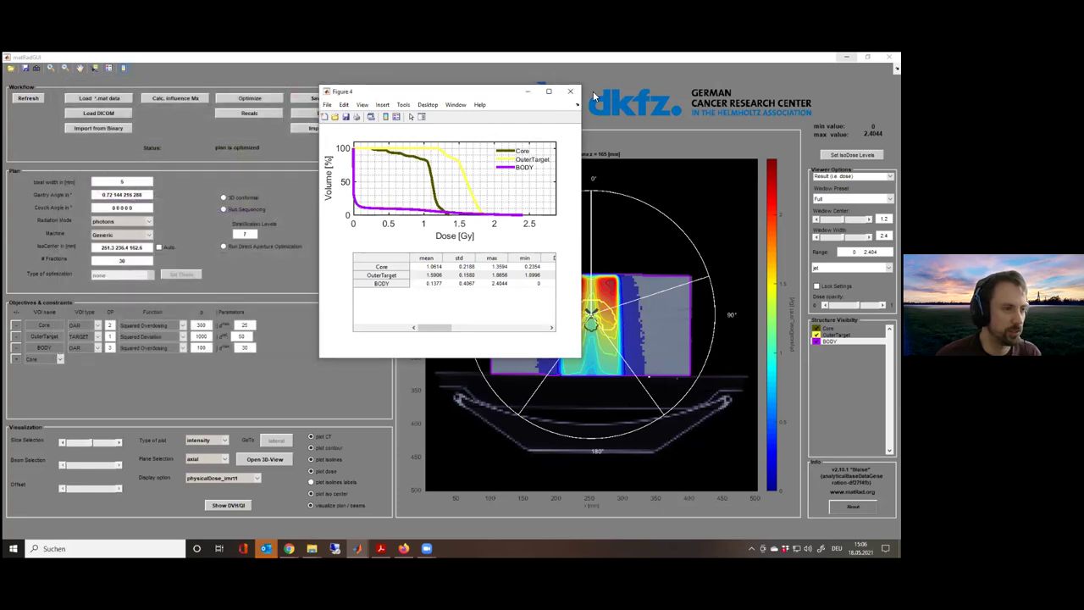
click(567, 93)
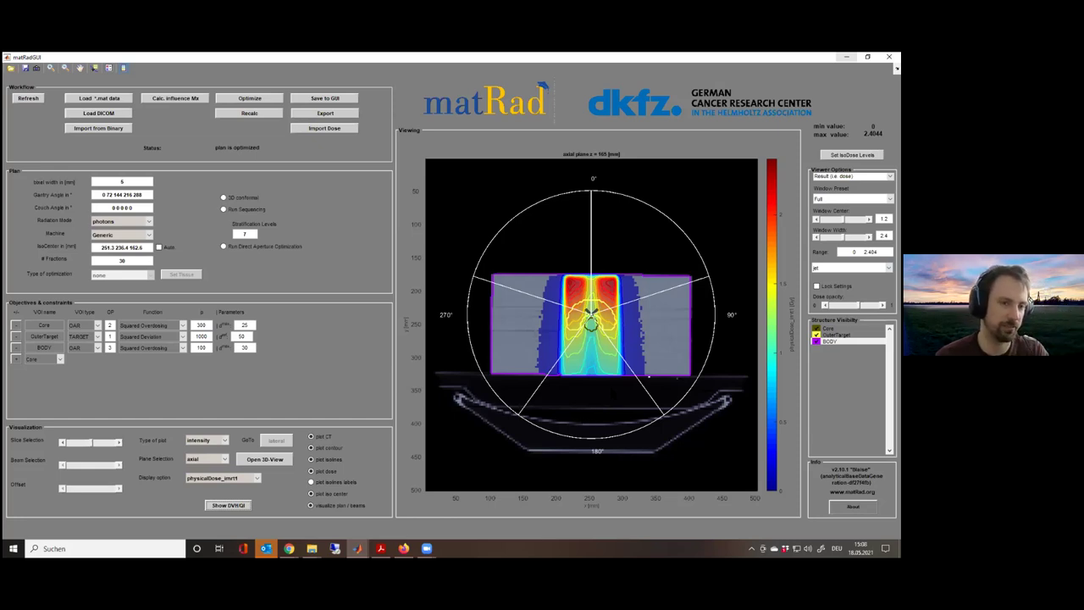
scroll(685, 326, down, 1)
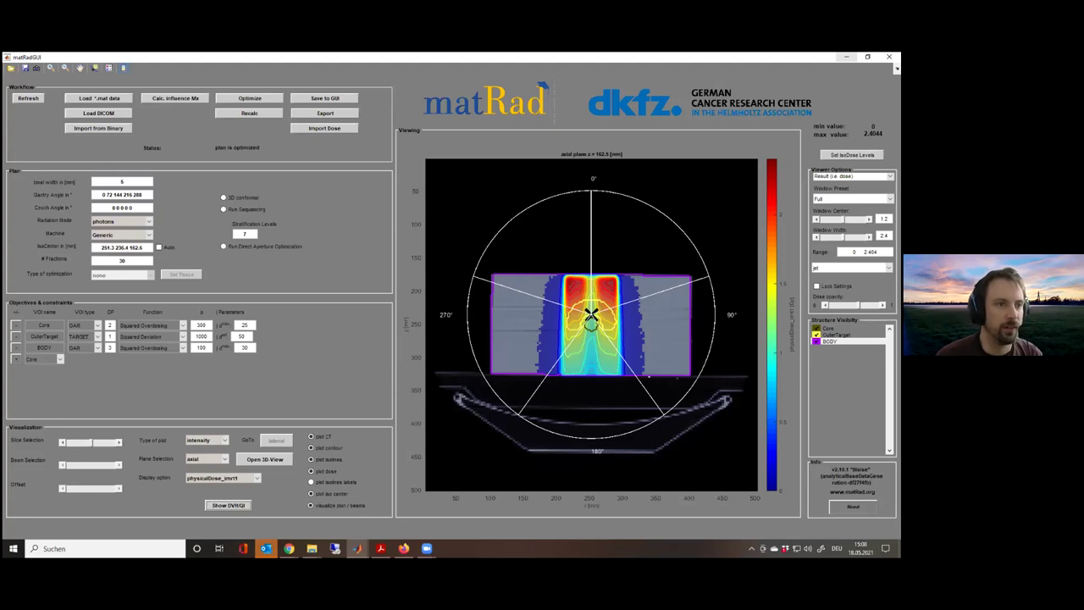
Read the task sheet's item on exploring the trade-off between target coverage and OAR sparing in Acrobat Reader, and return to matRad
key(alt+Tab)
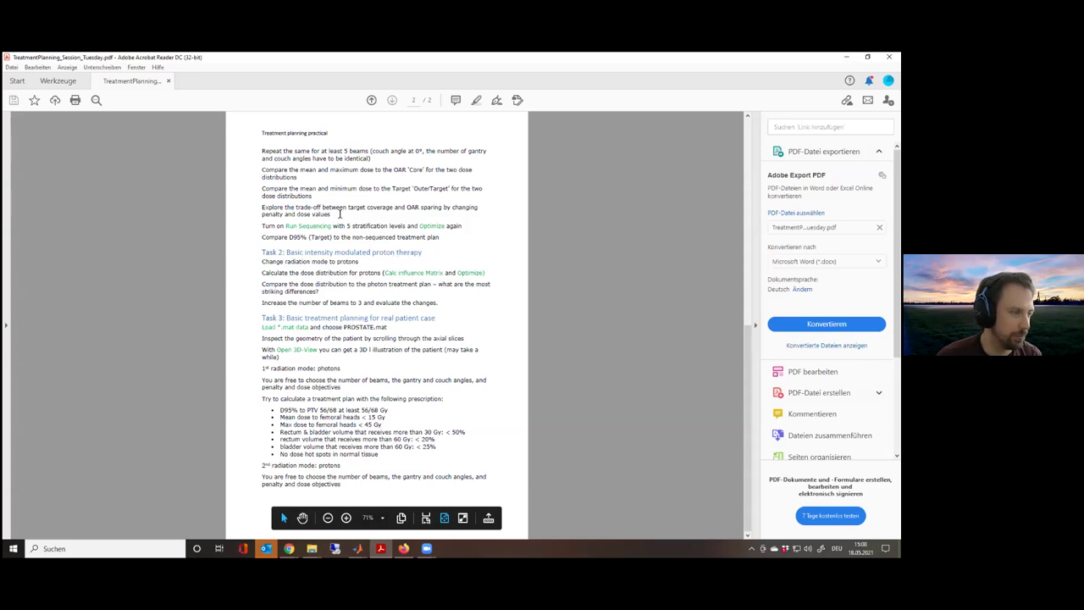
key(alt+Tab)
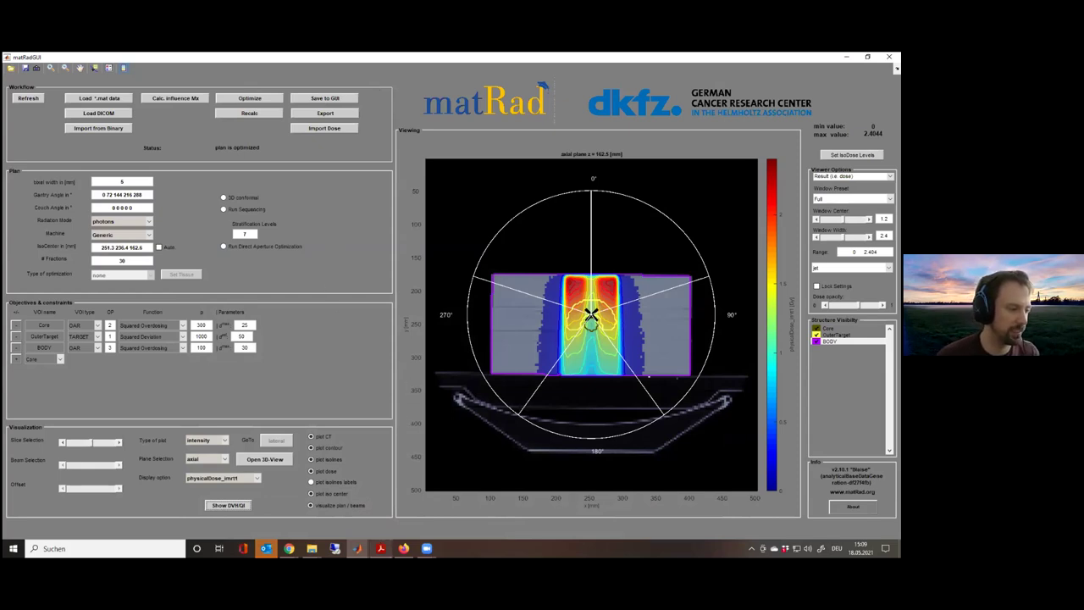
mouse_move(380, 548)
click(381, 508)
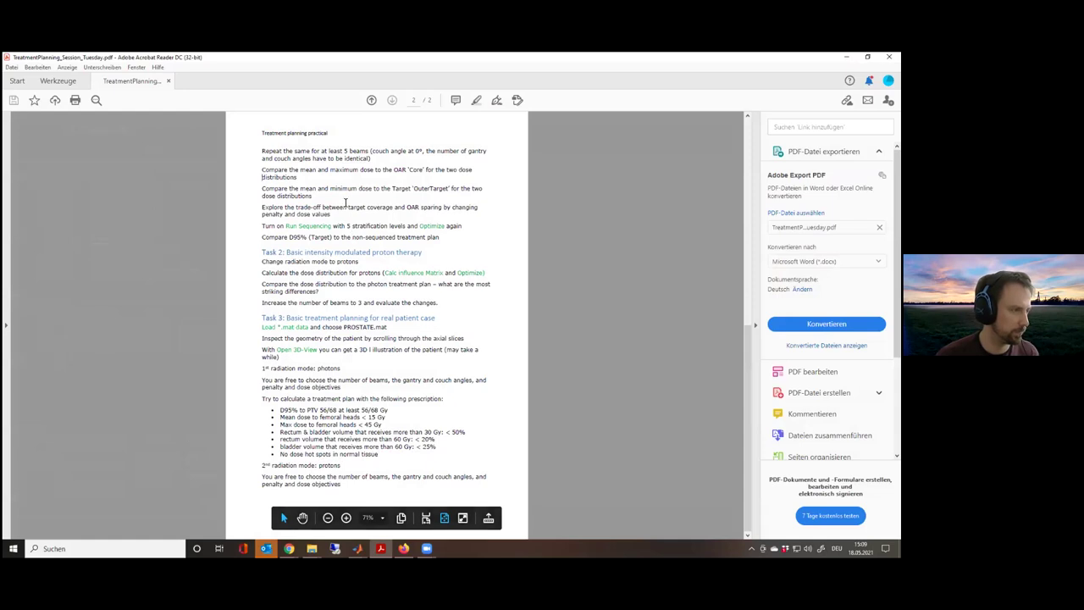
scroll(348, 212, up, 2)
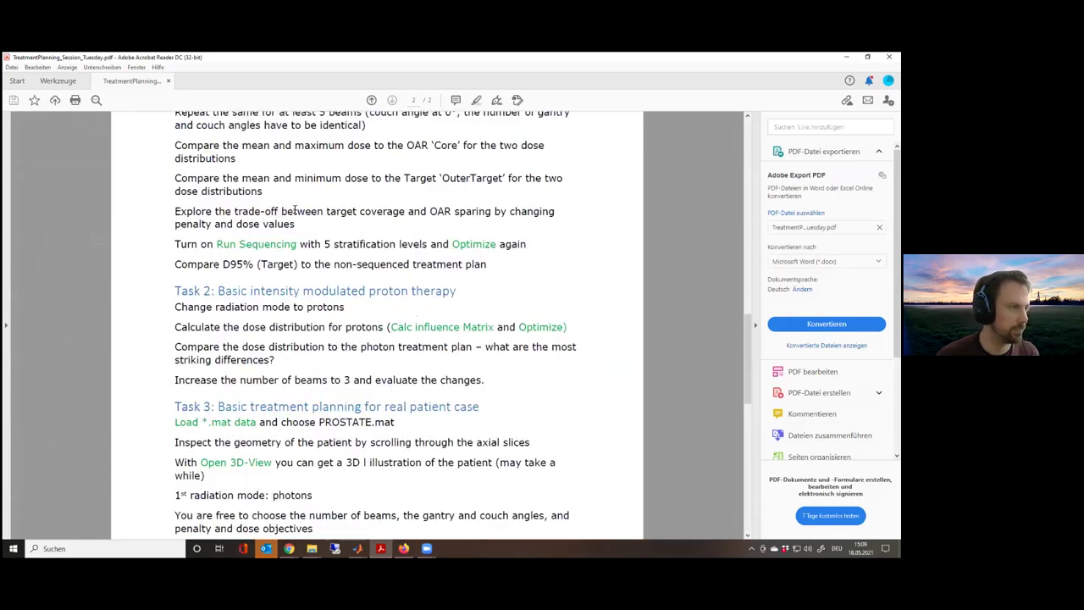
drag(176, 212, 300, 222)
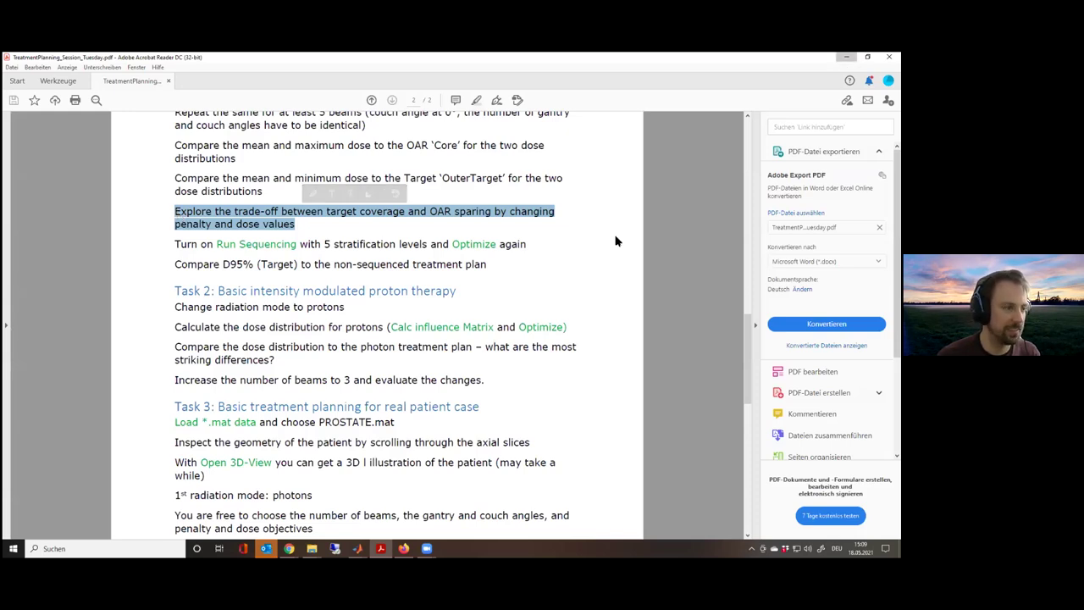
click(846, 57)
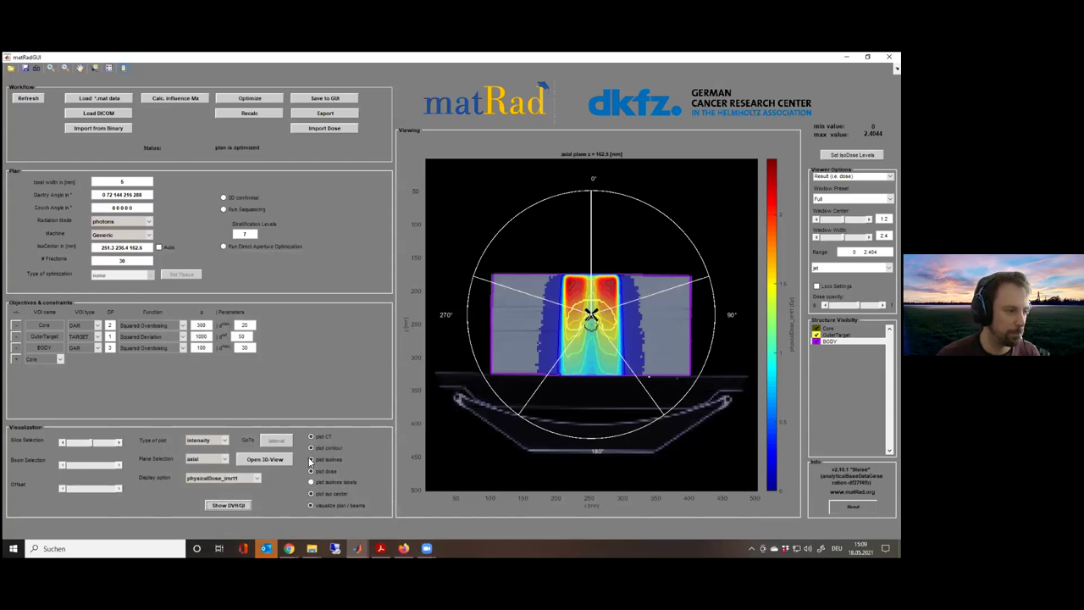
Display the physicalDose distribution and highlight the OuterTarget objective's penalty value
click(246, 478)
click(240, 407)
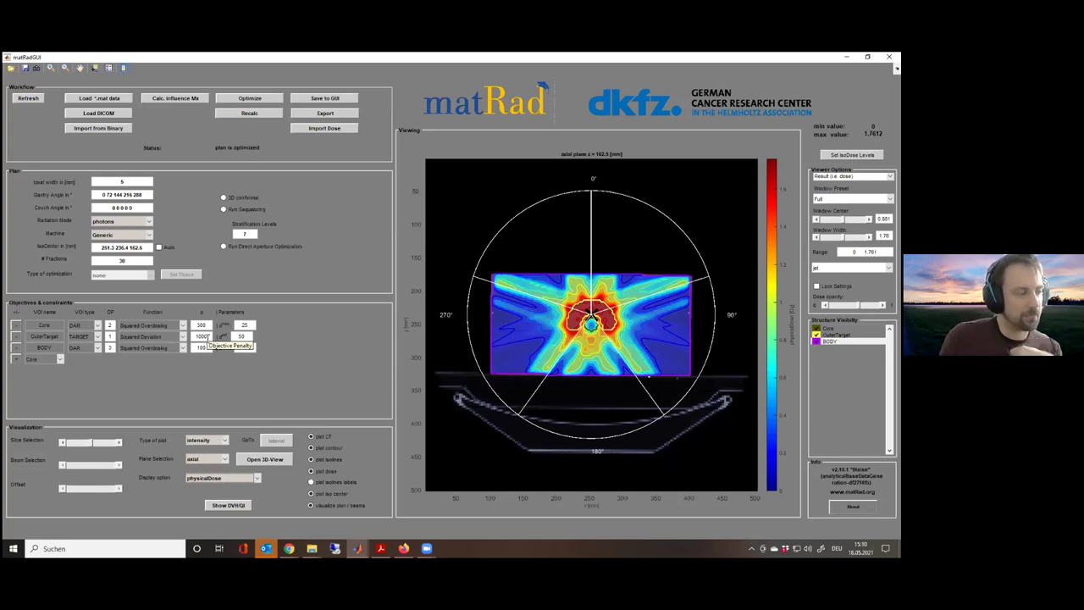
double_click(204, 337)
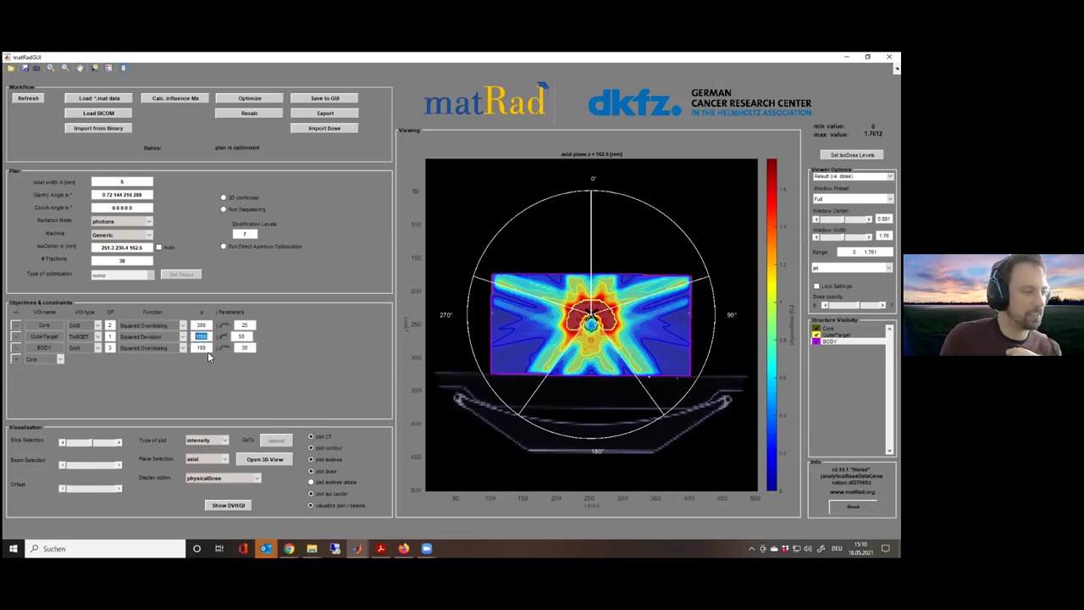
key(Return)
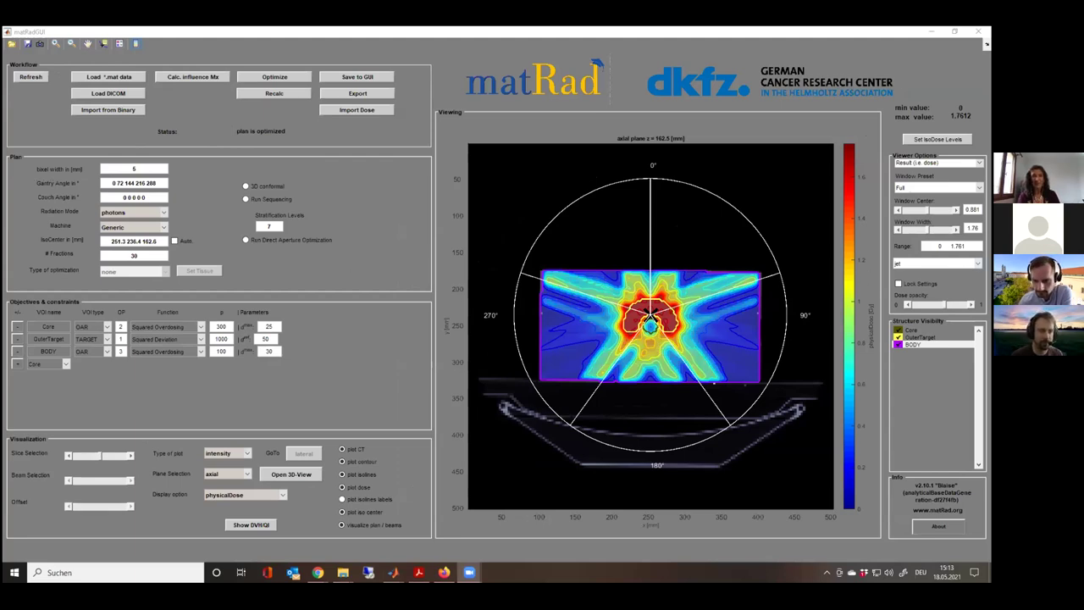
Display physicalDose_imrt1 and switch to physicalDose_imrt5 to compare the one-beam and five-beam dose distributions
click(271, 495)
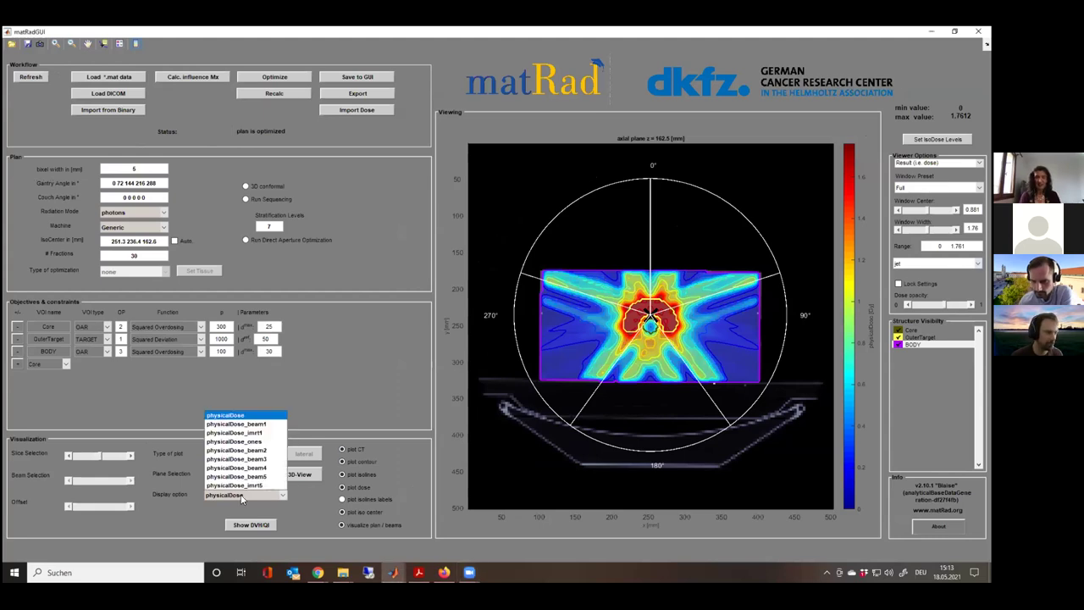
click(269, 431)
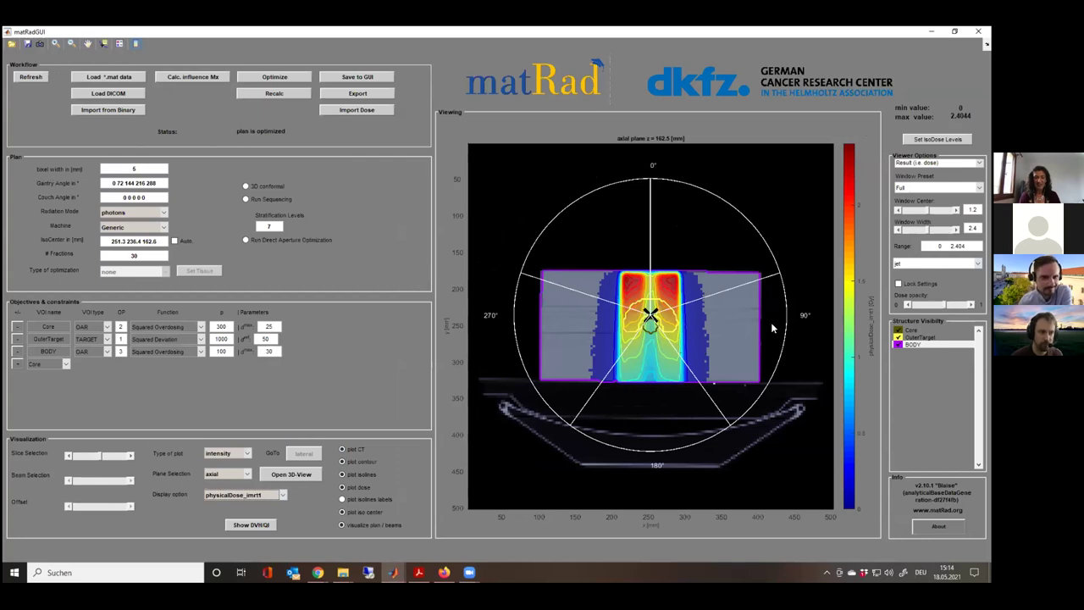
click(256, 494)
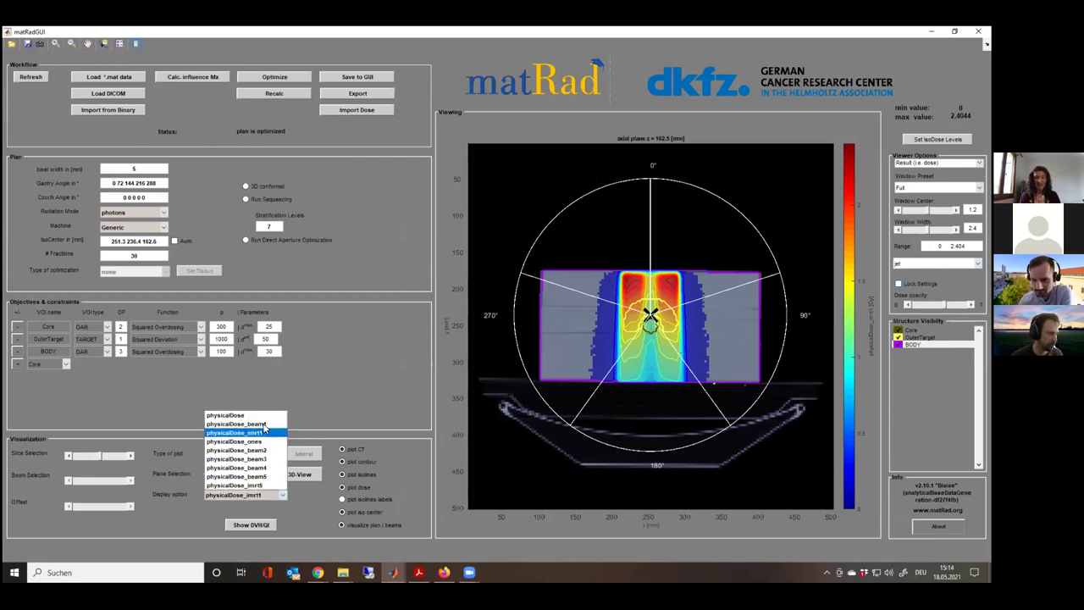
click(276, 485)
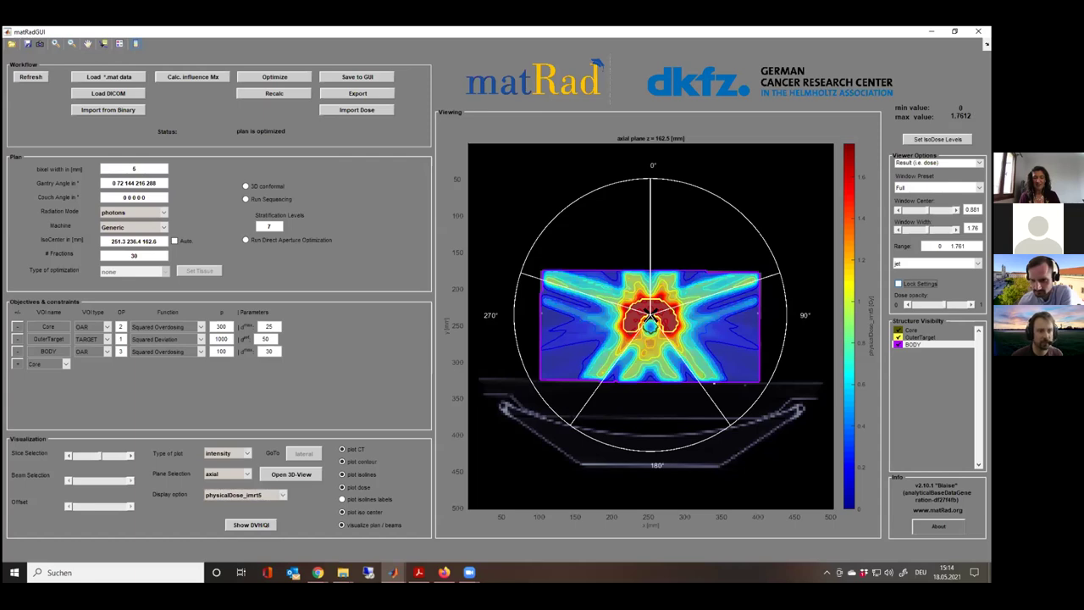
Lock the viewer settings and compare physicalDose_imrt1 with physicalDose_imrt5 on the same dose scale
click(282, 493)
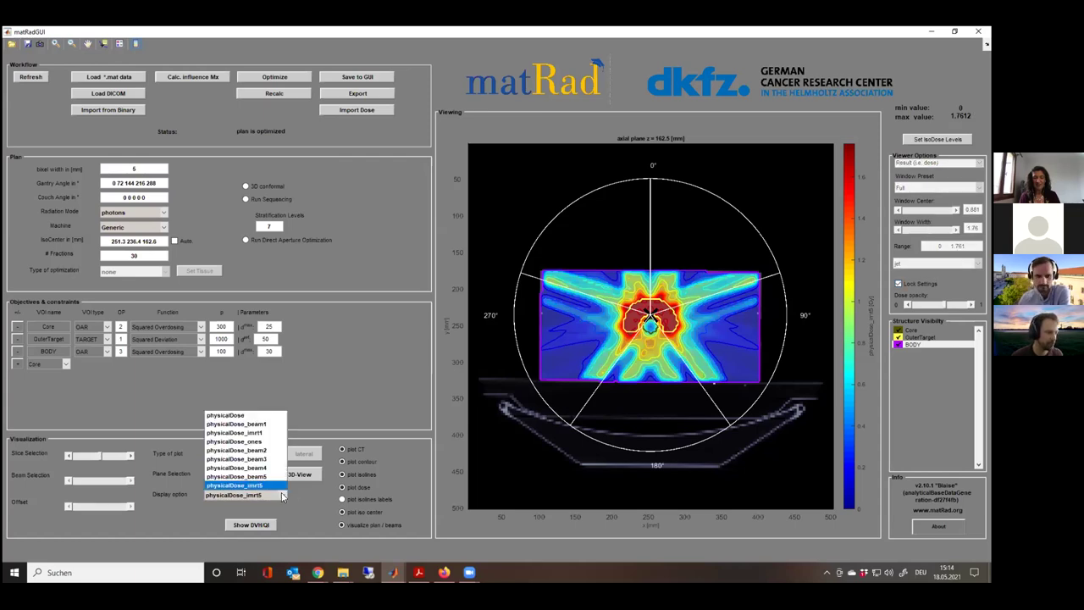
click(273, 433)
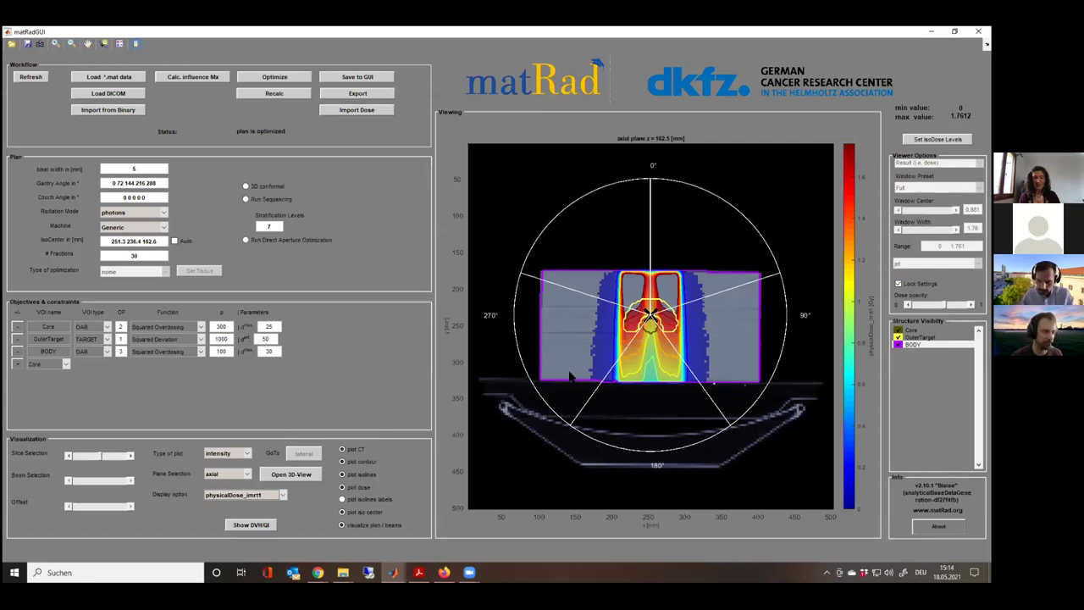
click(241, 493)
click(256, 481)
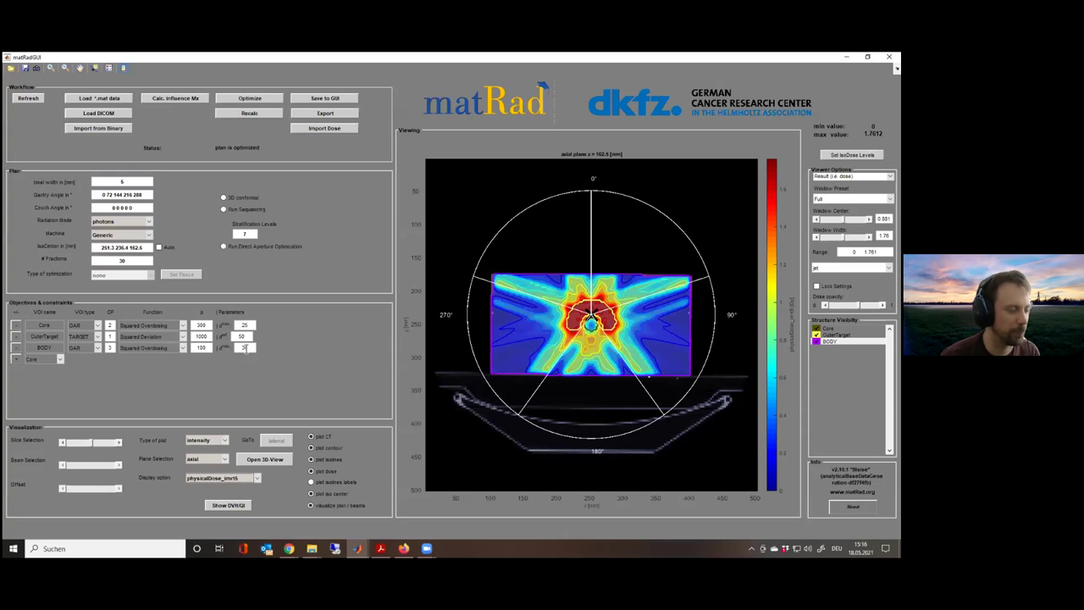
click(113, 336)
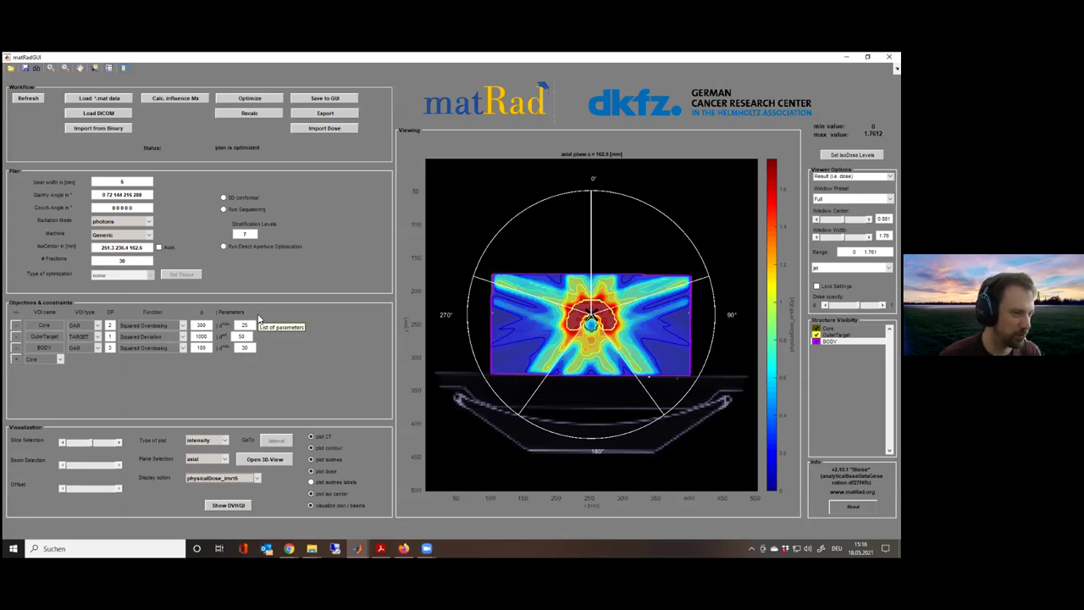
click(200, 326)
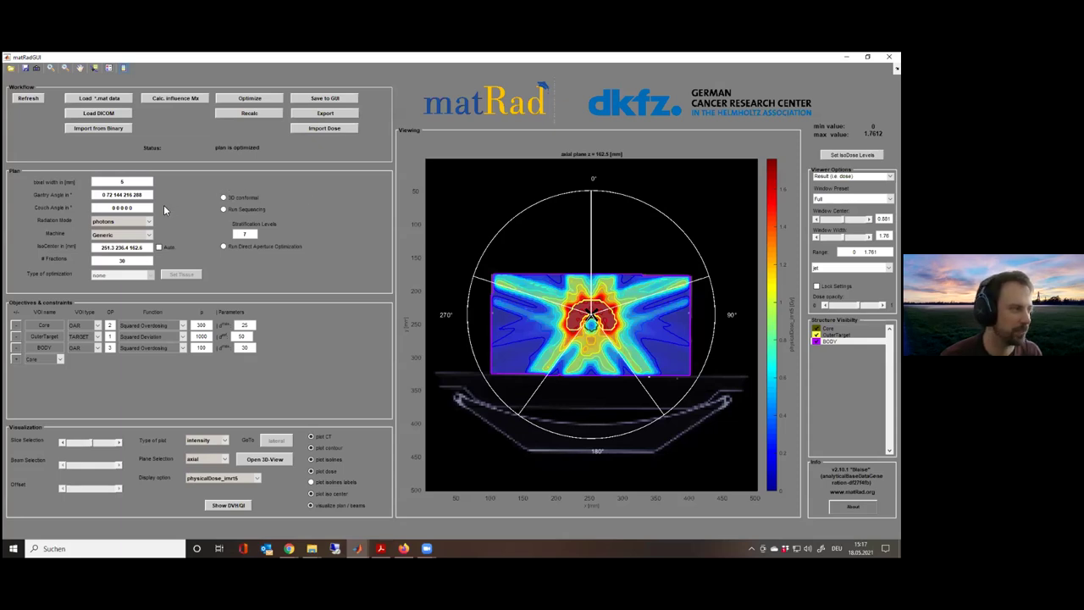
drag(147, 195, 71, 195)
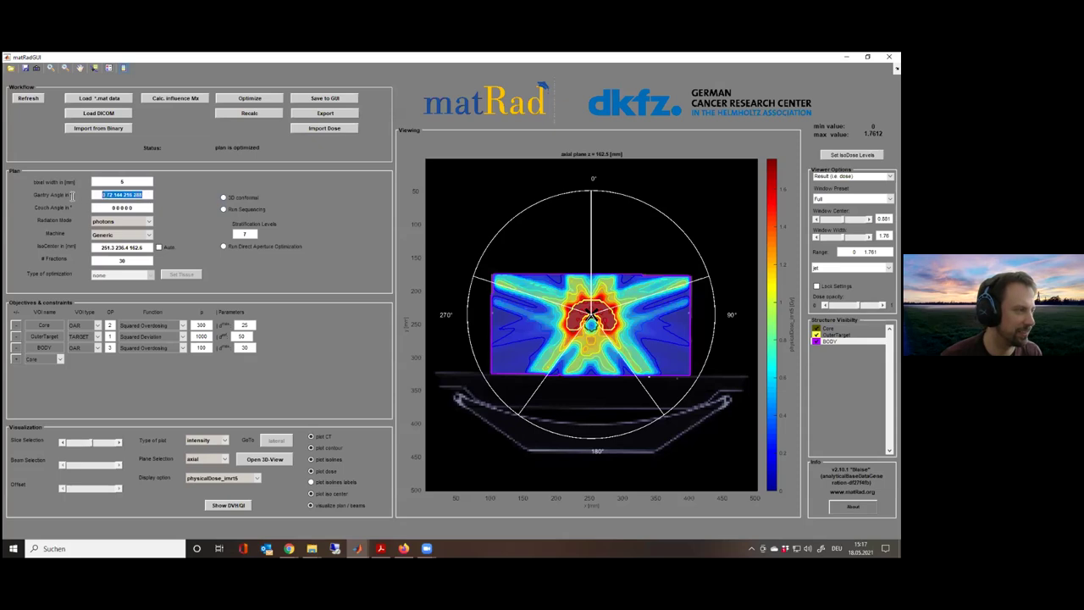
key(Tab)
click(332, 261)
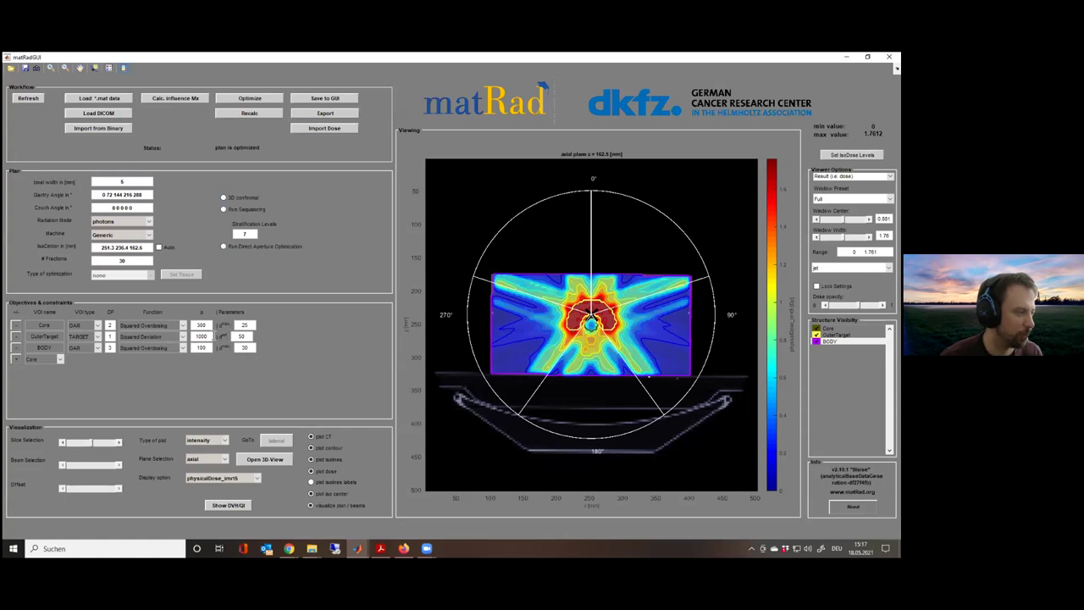
Set the BODY objective's penalty to 1000 and optimize the five-beam plan again
click(201, 348)
text(0)
key(Return)
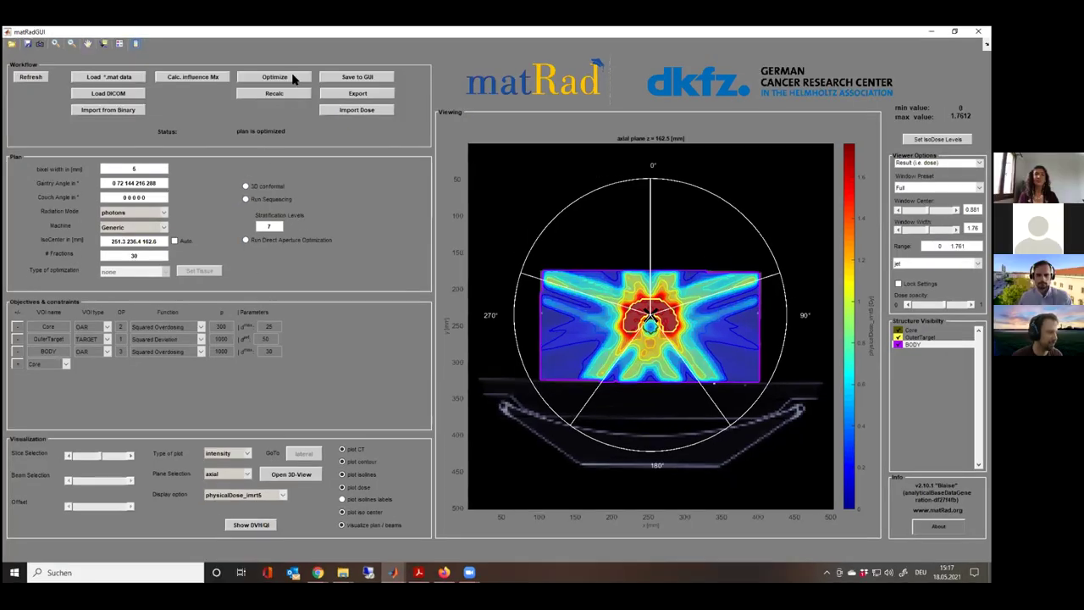
click(269, 495)
click(241, 416)
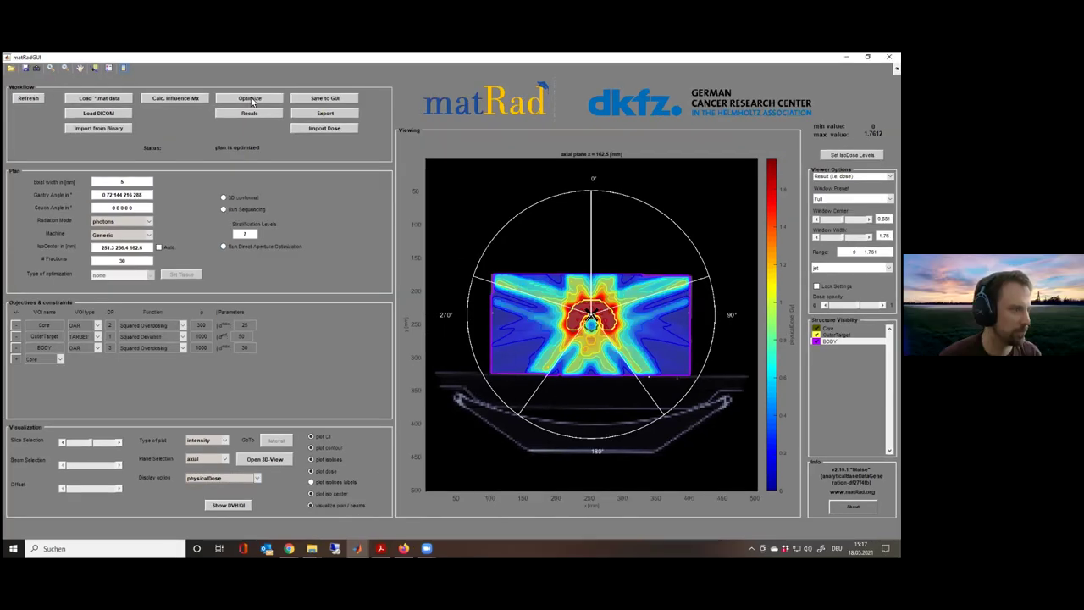
click(251, 99)
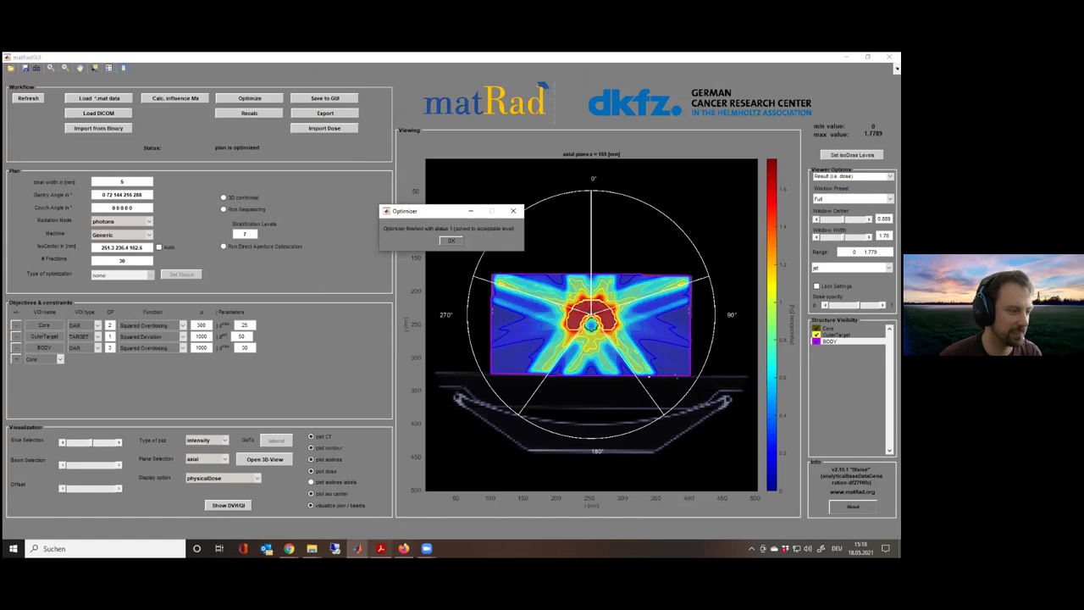
Review the latest IPOPT optimization progress figure, dismiss the optimizer message and close the figure
mouse_move(358, 547)
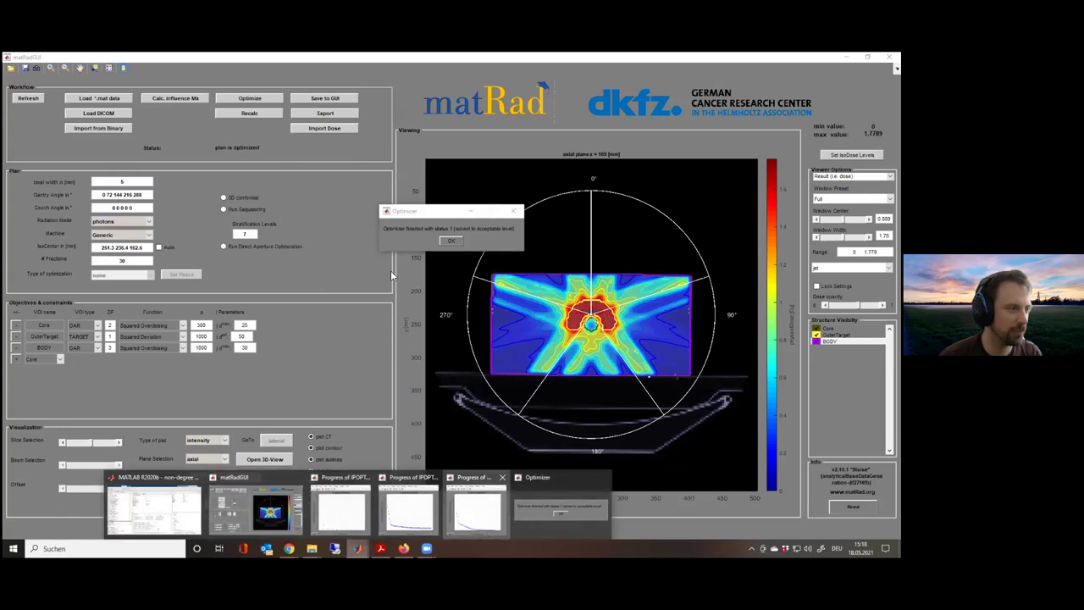
click(486, 530)
click(451, 240)
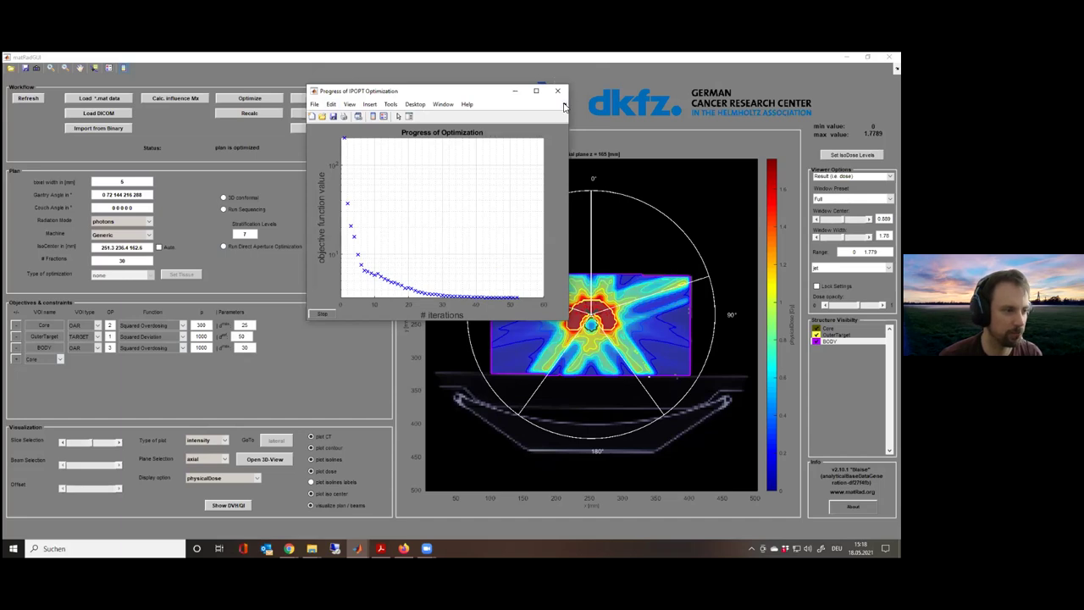
click(557, 91)
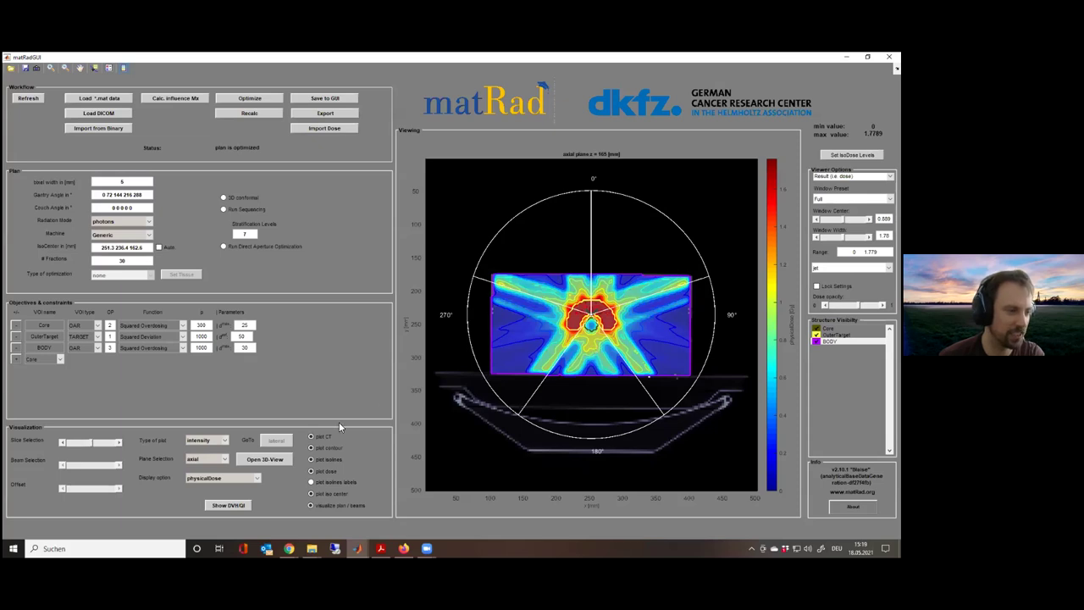
Alternate the displayed dose between physicalDose_imrt5 and physicalDose to compare the five-beam distributions before and after the penalty change
click(246, 479)
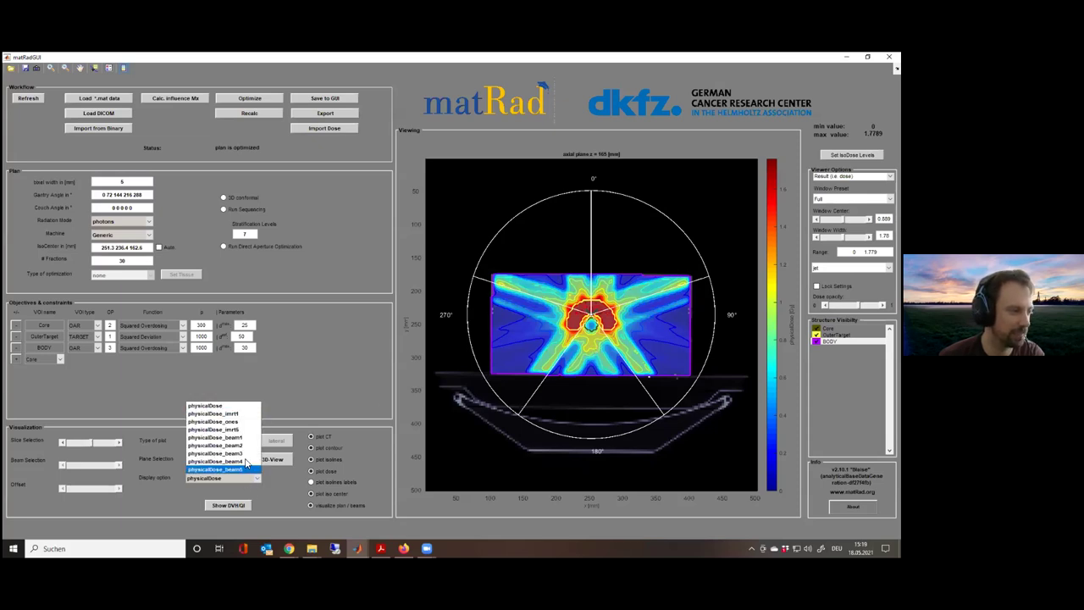
click(250, 430)
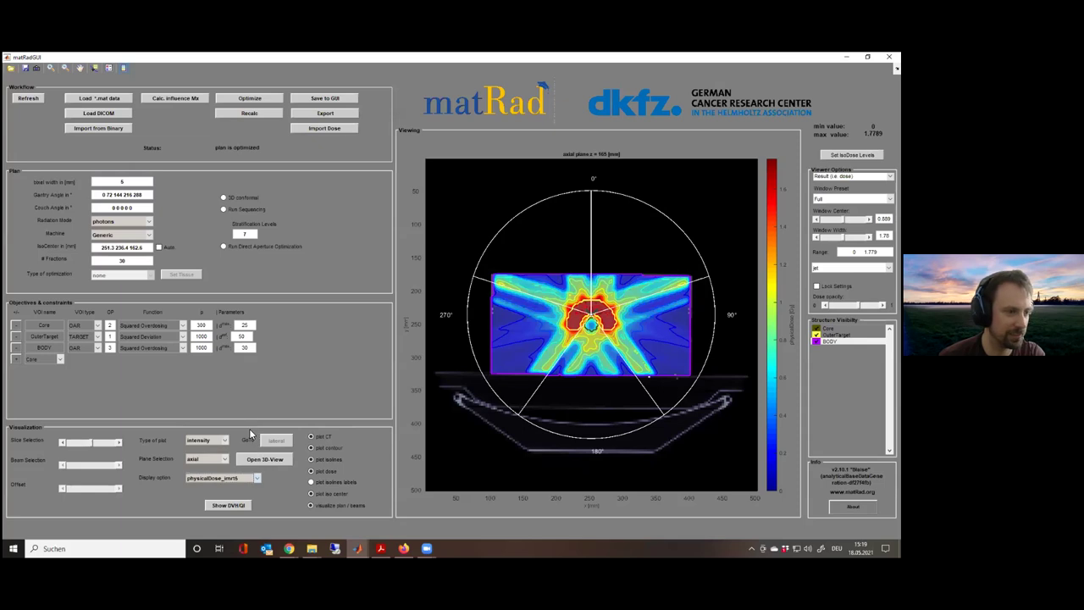
click(214, 479)
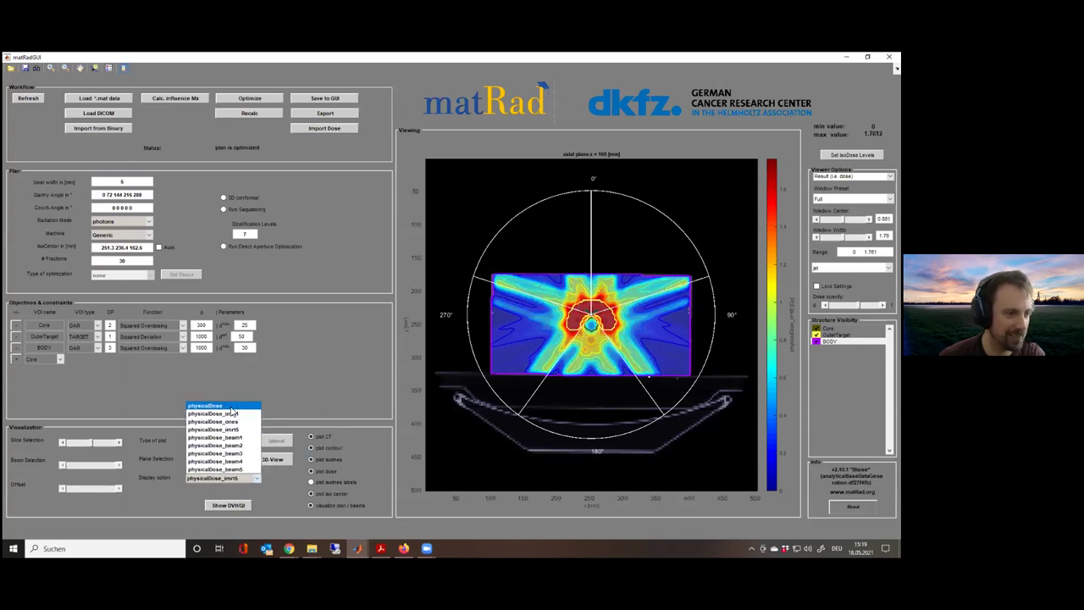
click(230, 405)
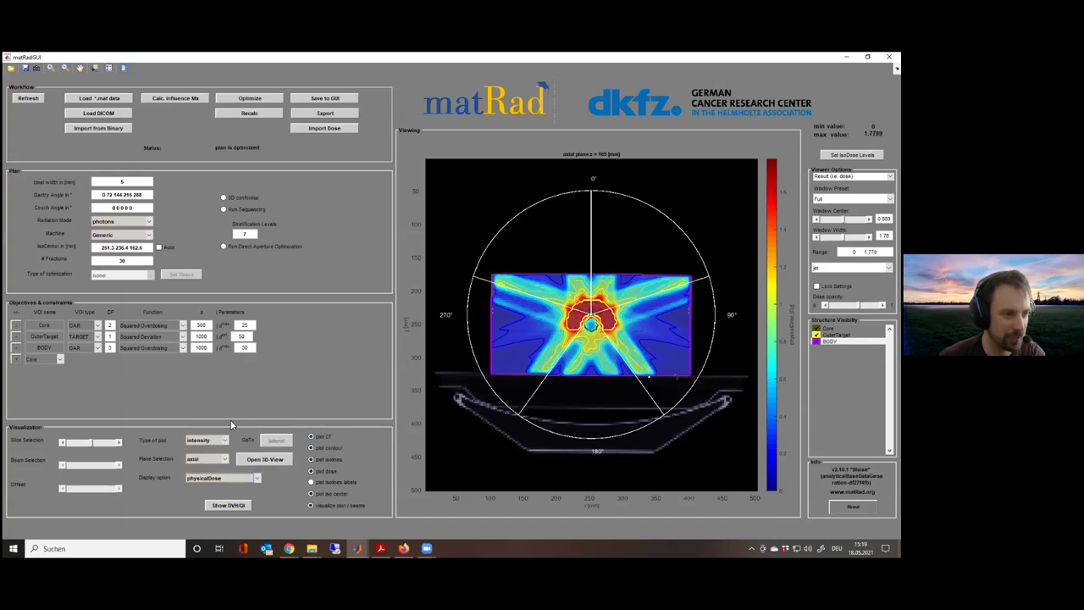
click(222, 479)
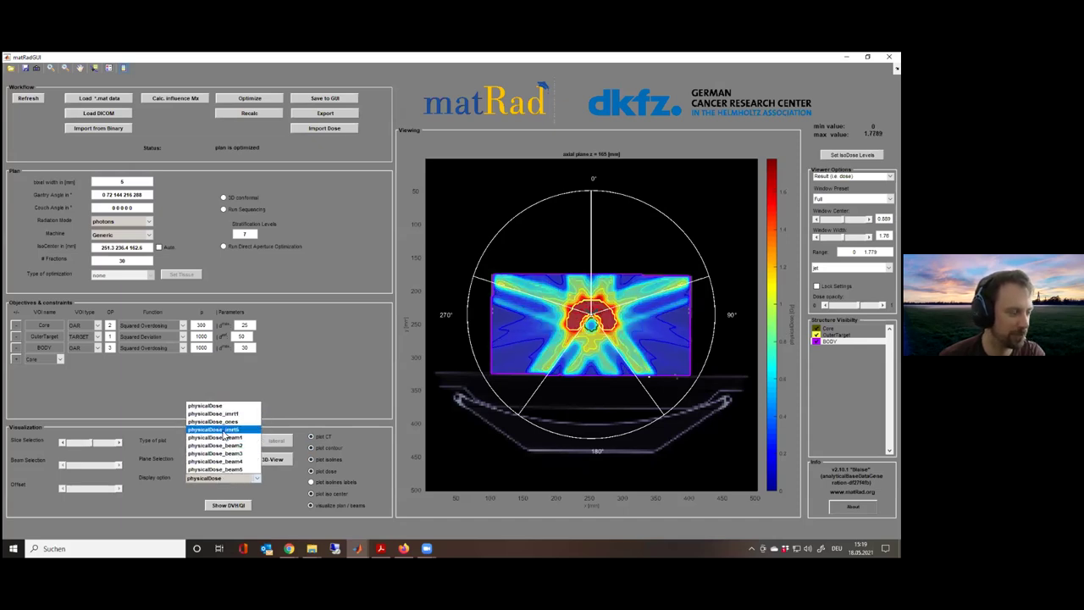
click(227, 442)
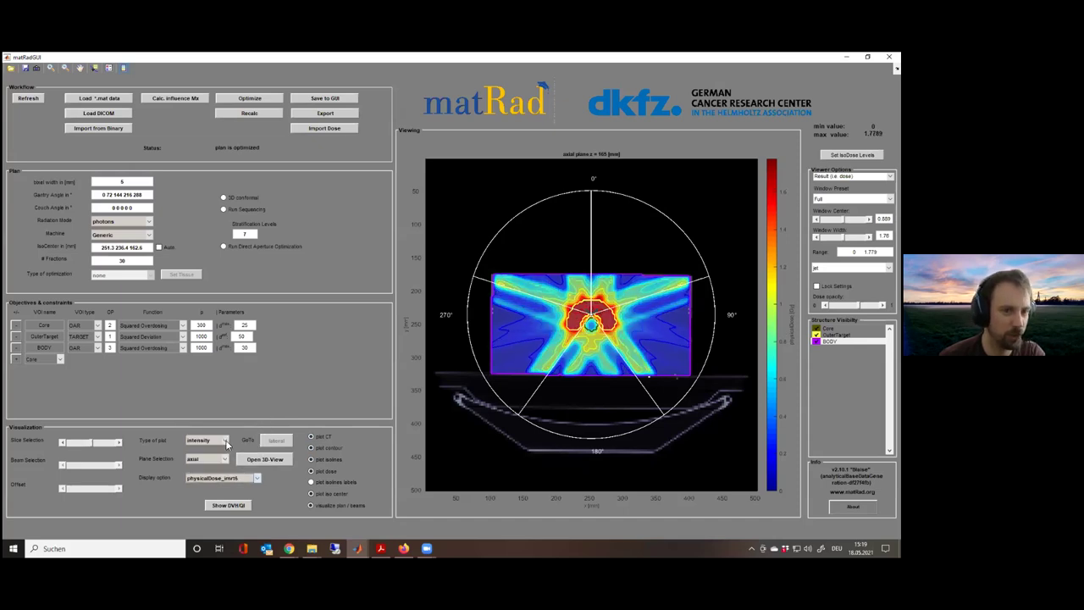
Display physicalDose and show its dose-volume histogram with quality indicators
click(245, 480)
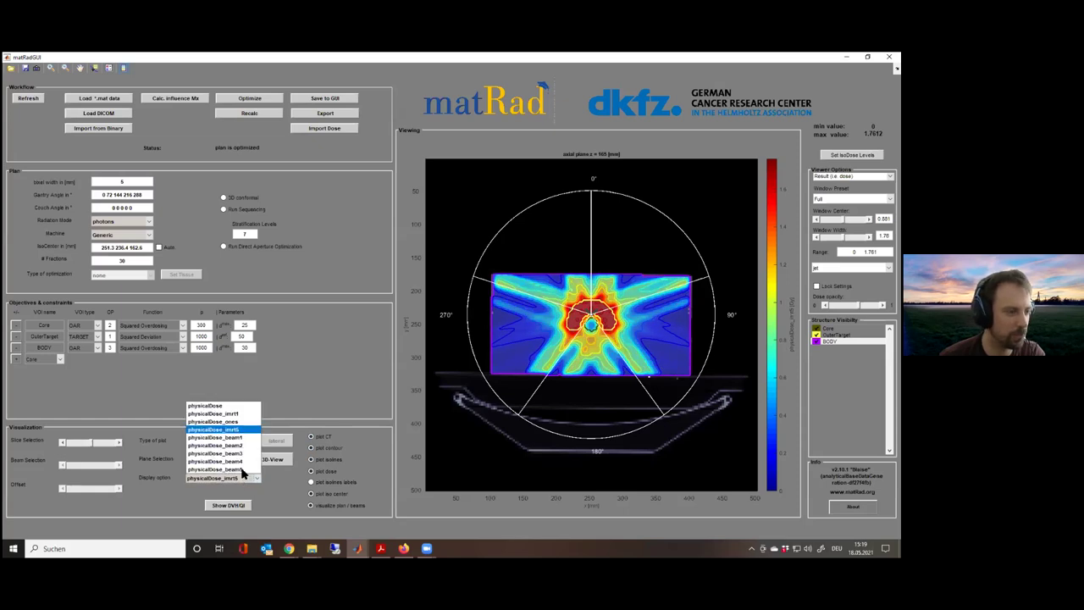
click(239, 409)
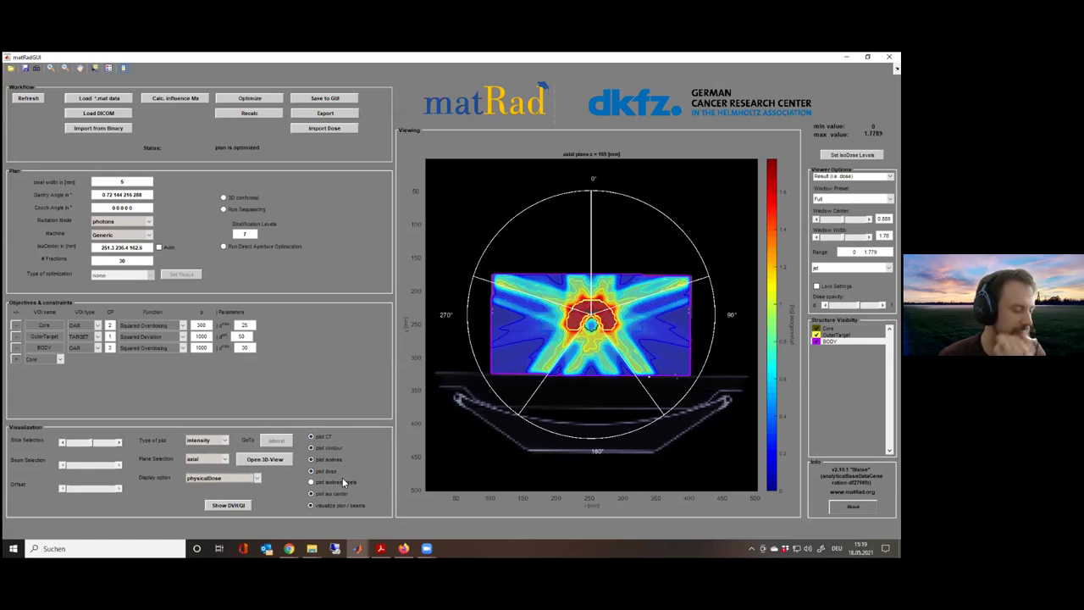
click(245, 506)
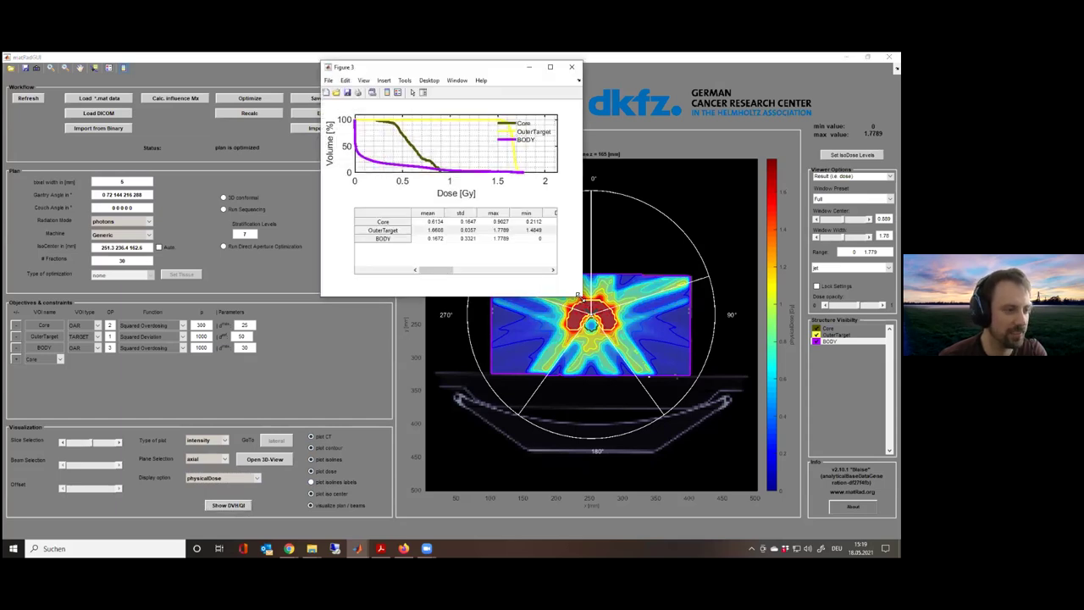
Enlarge the dose-volume histogram figure, move it beside the dose view to review the quality indicators, and close it
drag(577, 294, 721, 480)
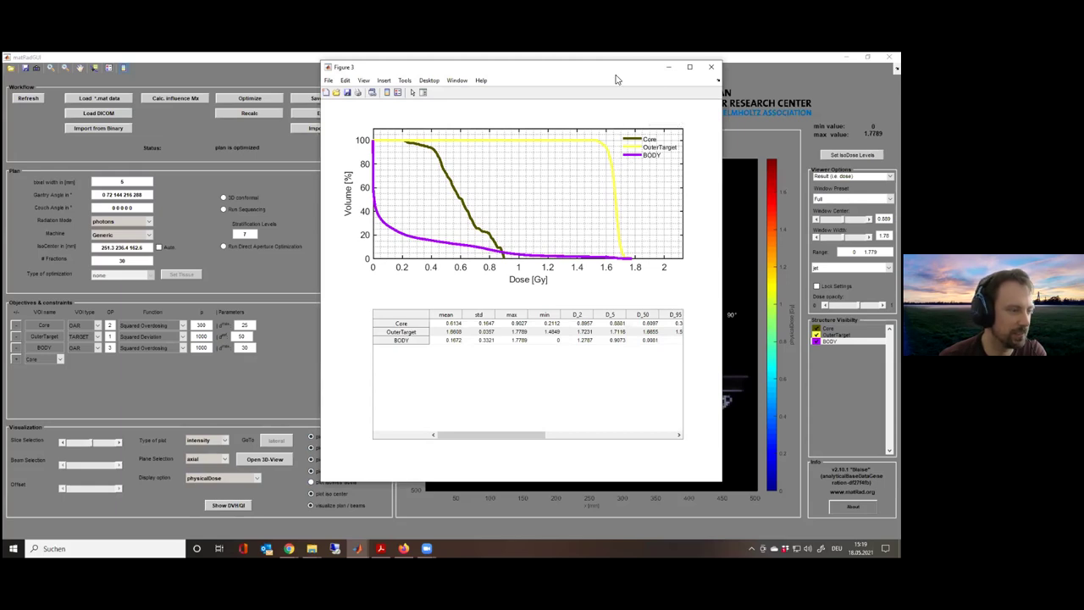
drag(634, 67, 380, 108)
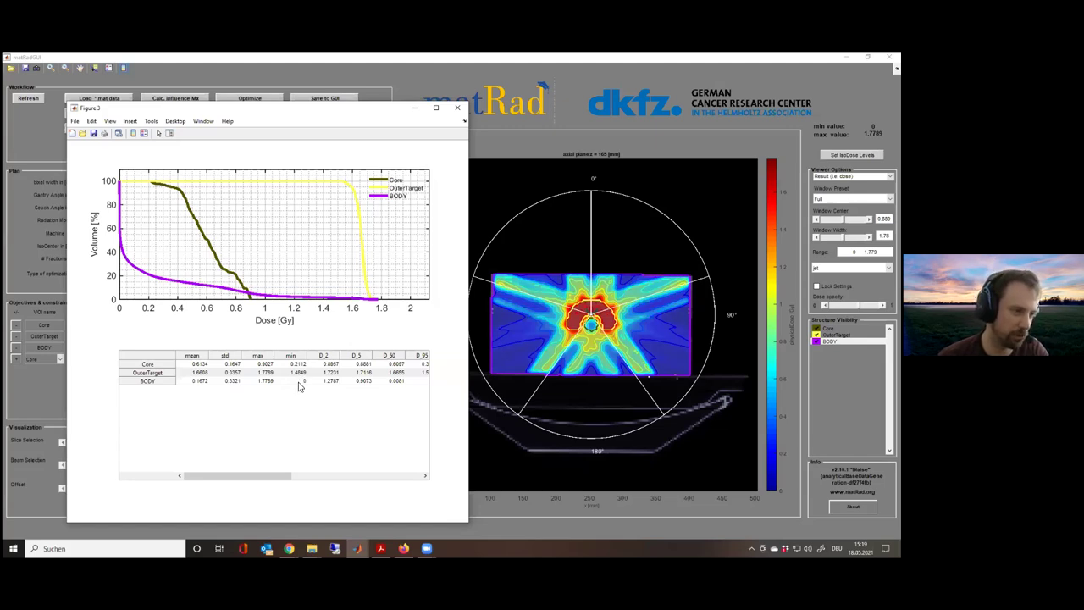
click(457, 109)
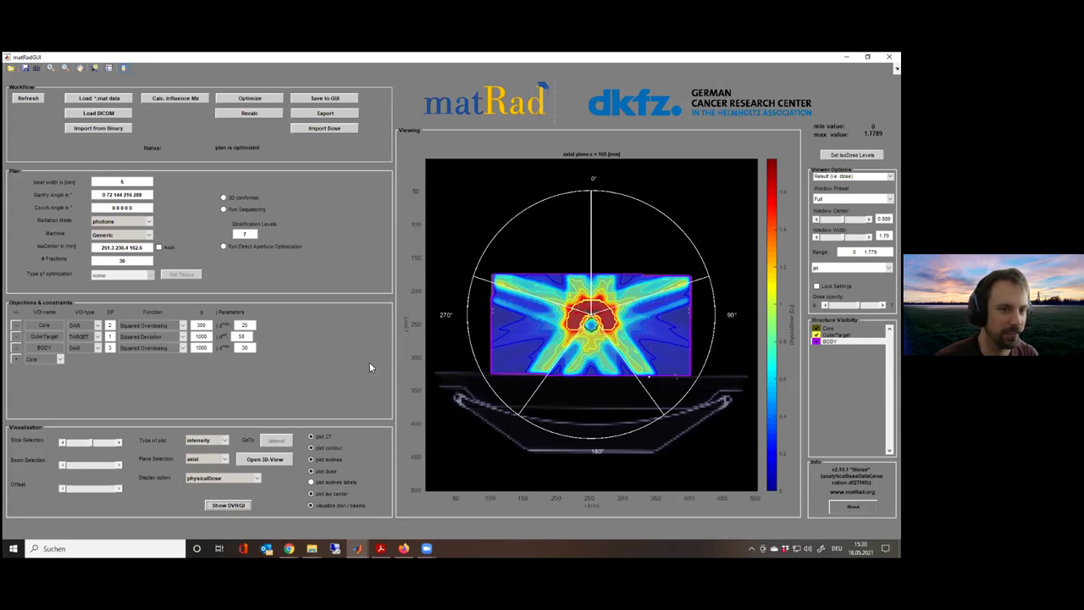
Set the BODY Squared Overdosing objective's penalty to 100
click(210, 339)
double_click(202, 347)
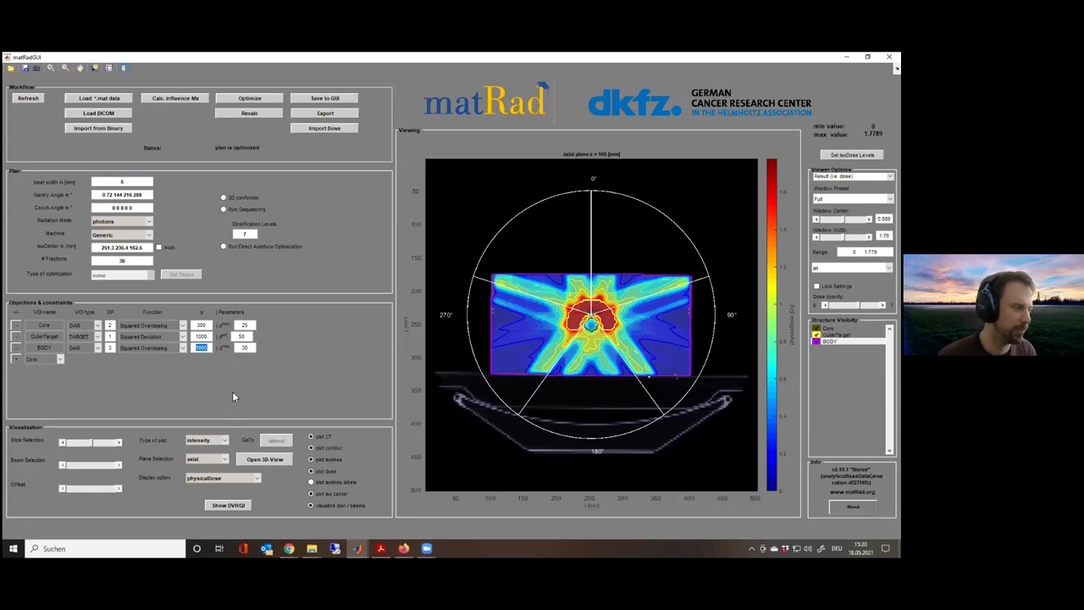
click(207, 348)
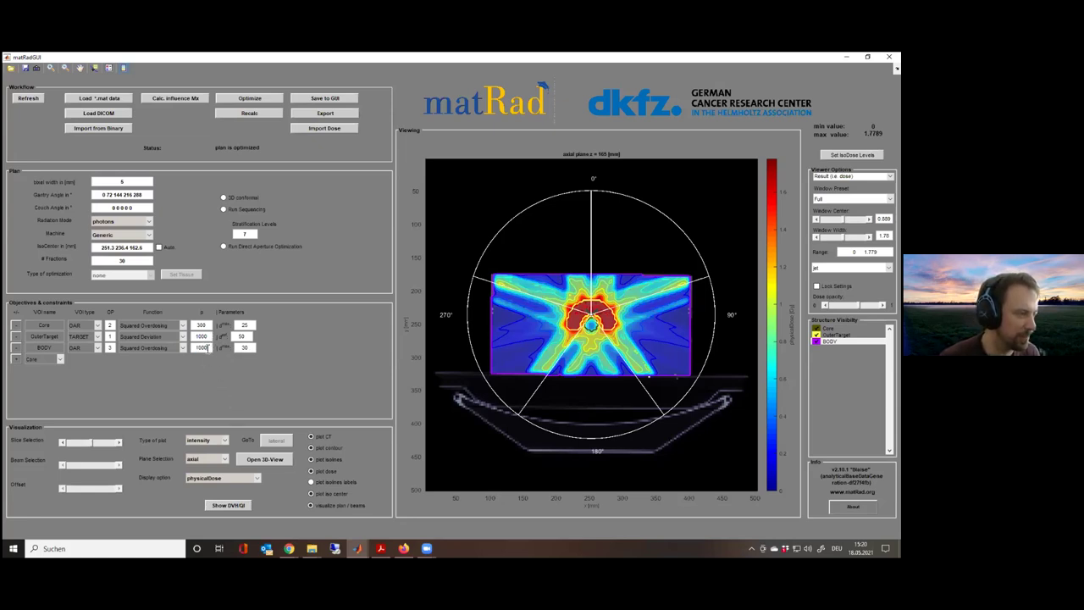
key(BackSpace)
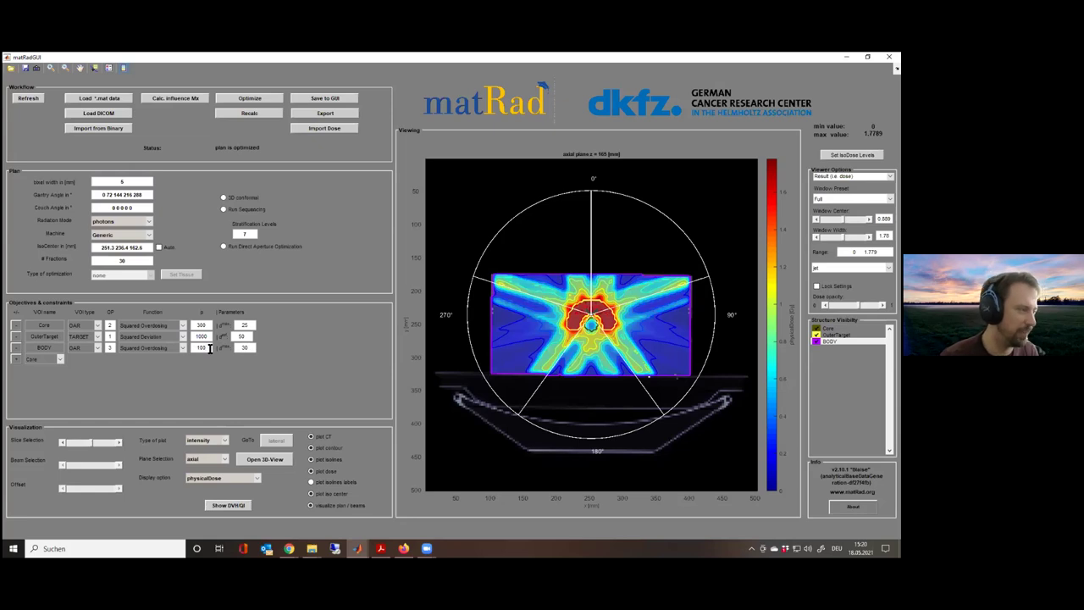
click(197, 380)
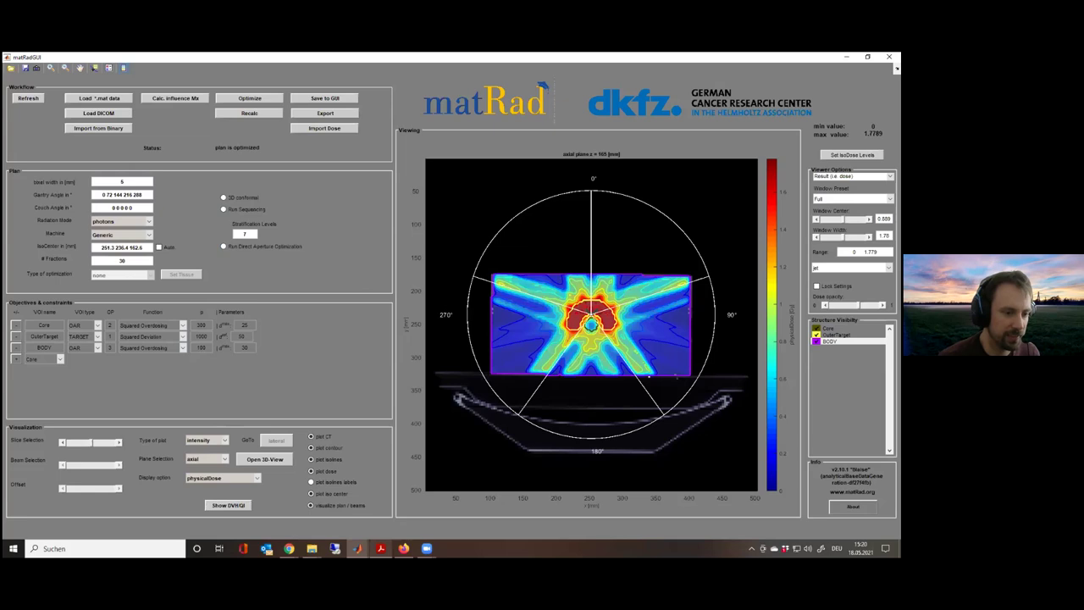
Switch to the TreatmentPlanning_Session_Tuesday PDF in Acrobat Reader and mark the instructions on Run Sequencing and the D95% comparison
click(380, 549)
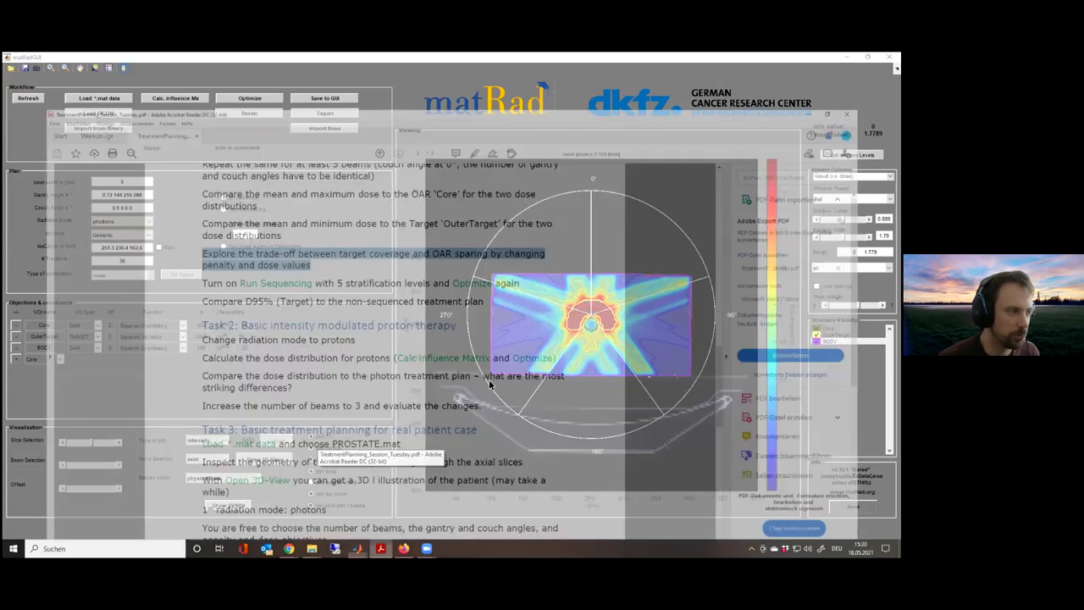
scroll(495, 388, up, 15)
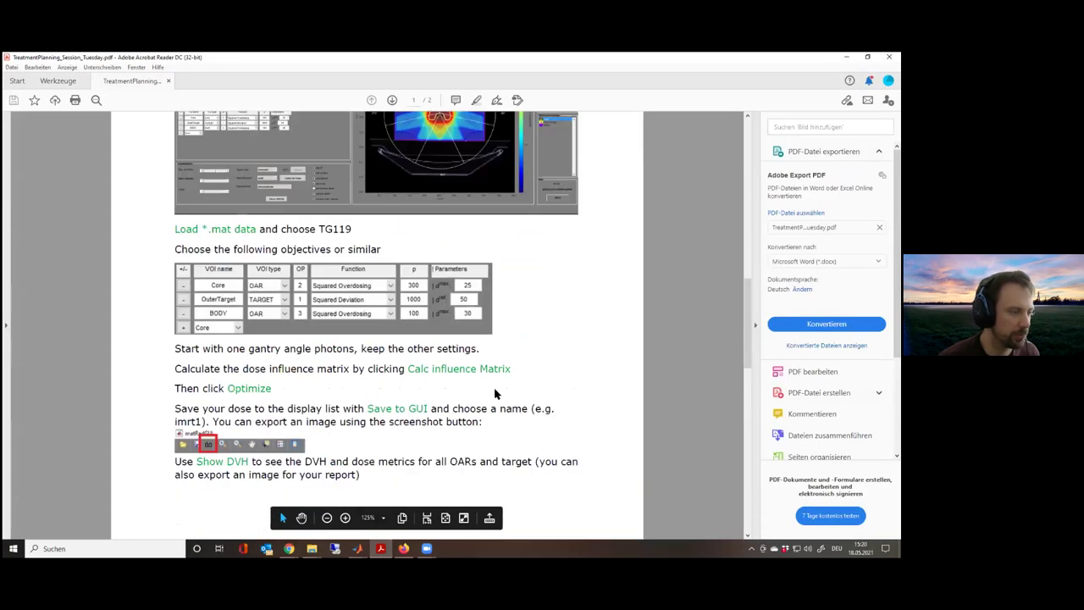
scroll(497, 395, down, 14)
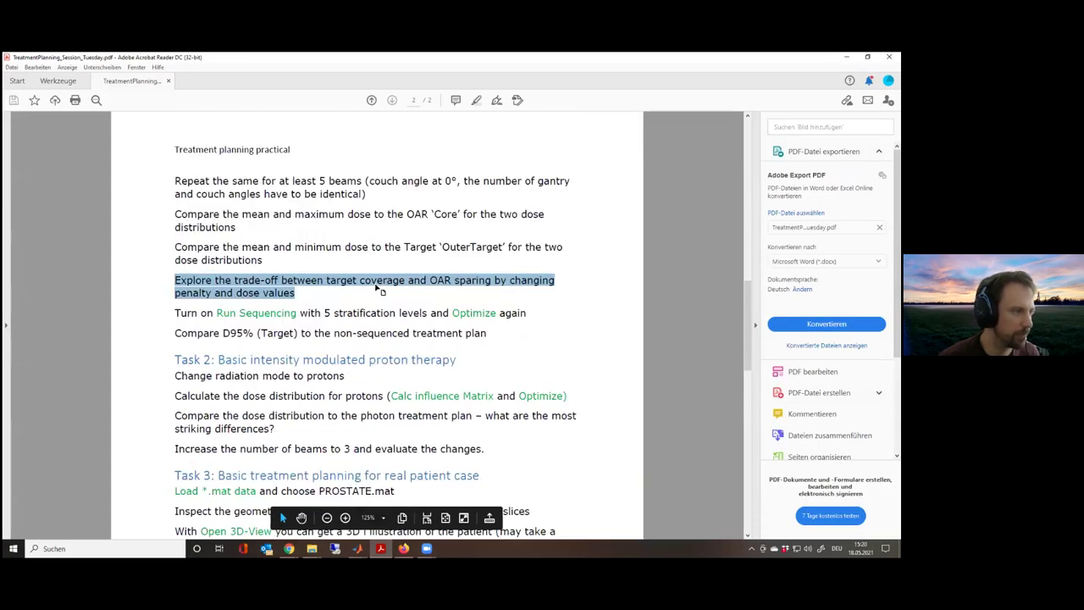
drag(175, 313, 497, 336)
click(496, 334)
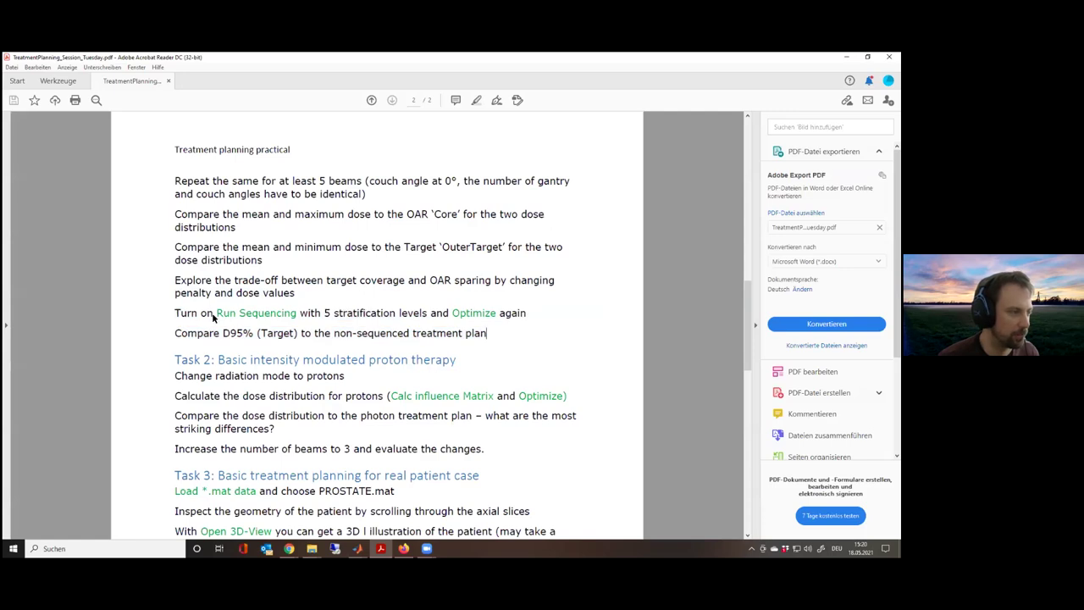
click(175, 314)
drag(248, 326, 490, 348)
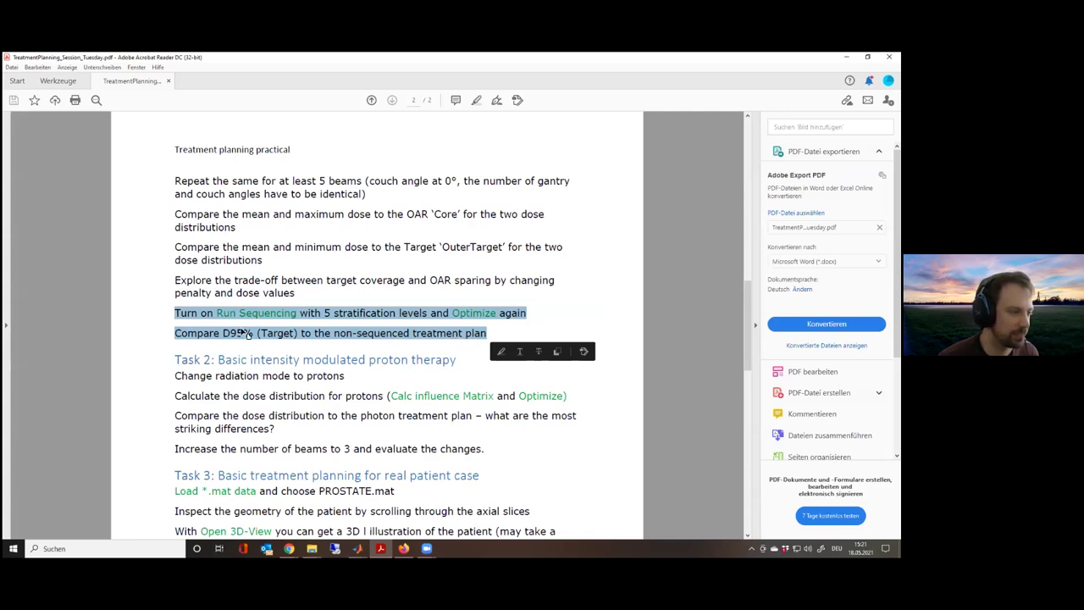
Read on to Task 2 in the PDF and mark its intensity modulated proton therapy instructions
scroll(285, 335, down, 2)
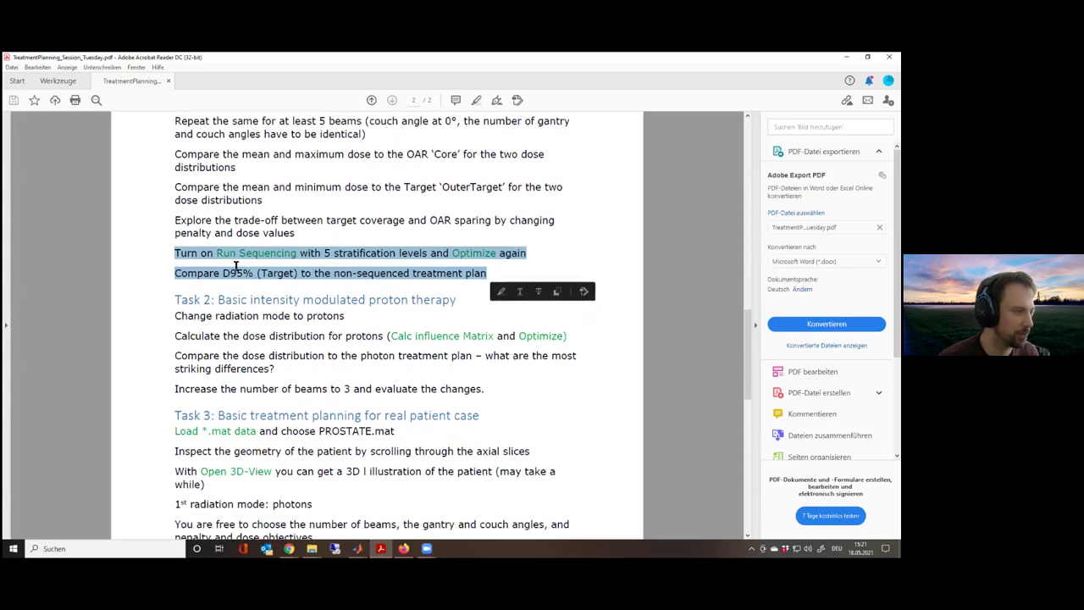
scroll(235, 282, down, 2)
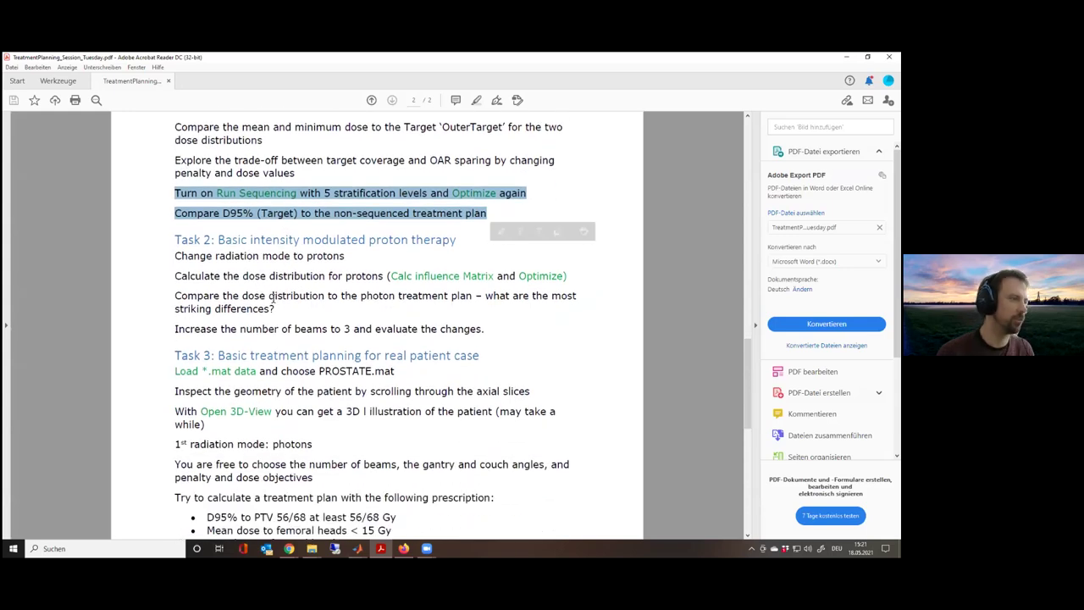
scroll(296, 296, down, 2)
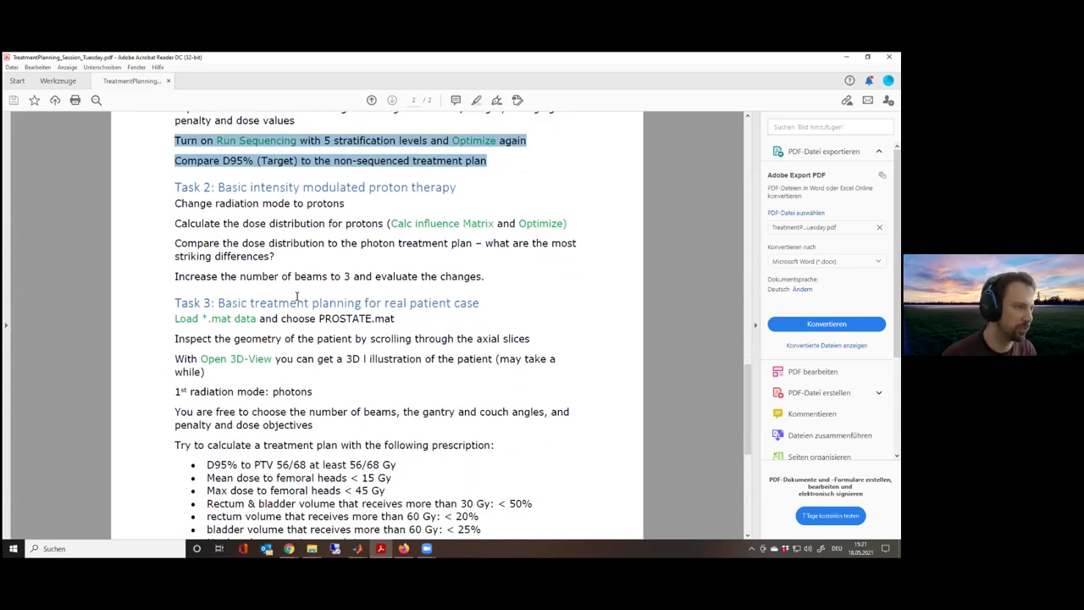
click(181, 185)
drag(180, 184, 485, 276)
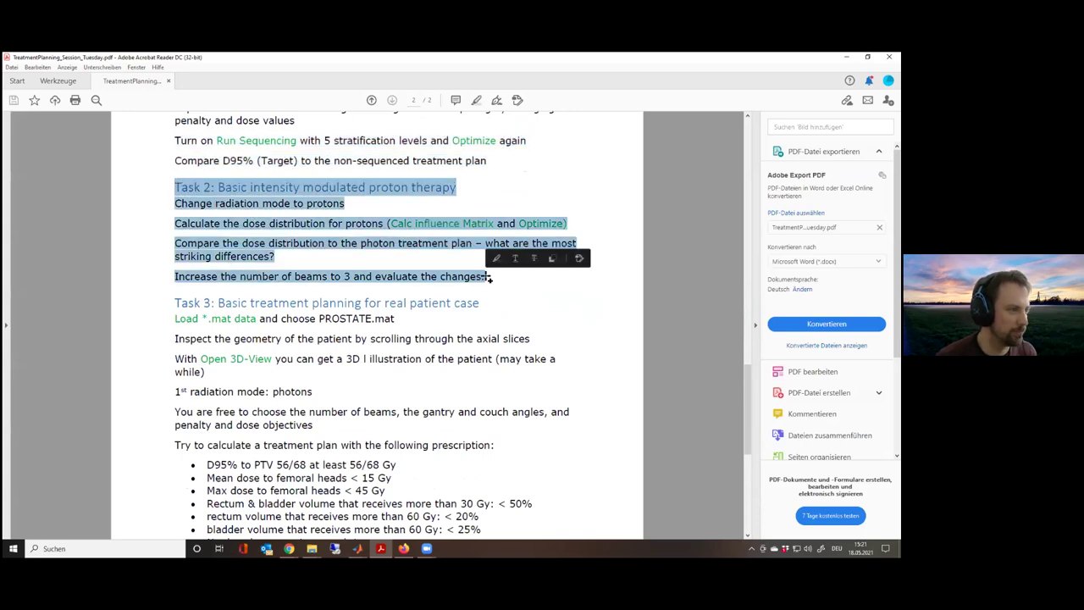
click(523, 275)
drag(175, 182, 486, 277)
click(501, 292)
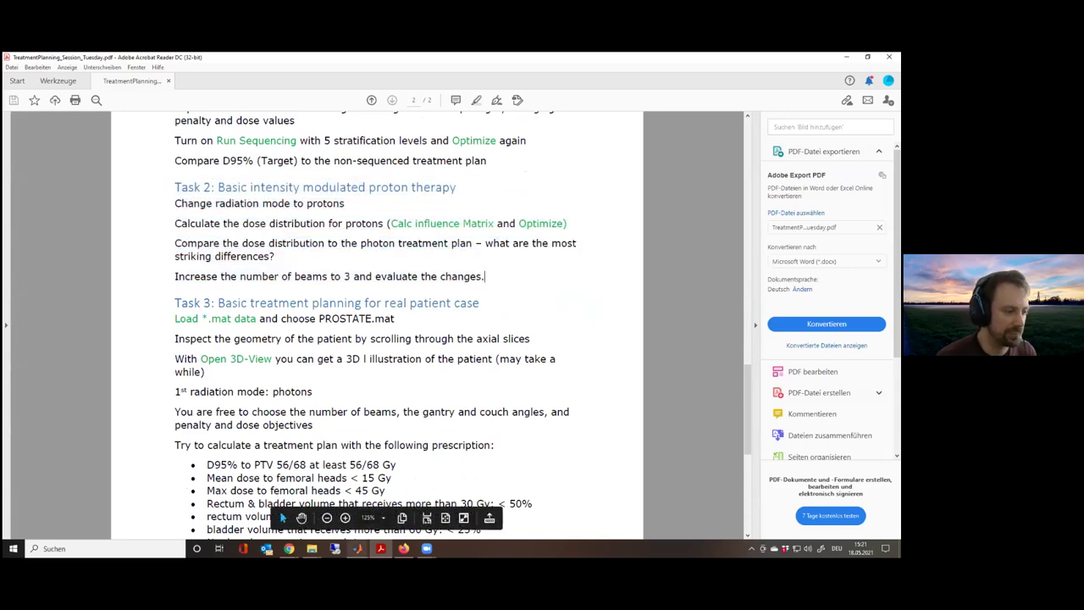
Switch to matRadGUI and set the plan's radiation mode to protons
mouse_move(358, 546)
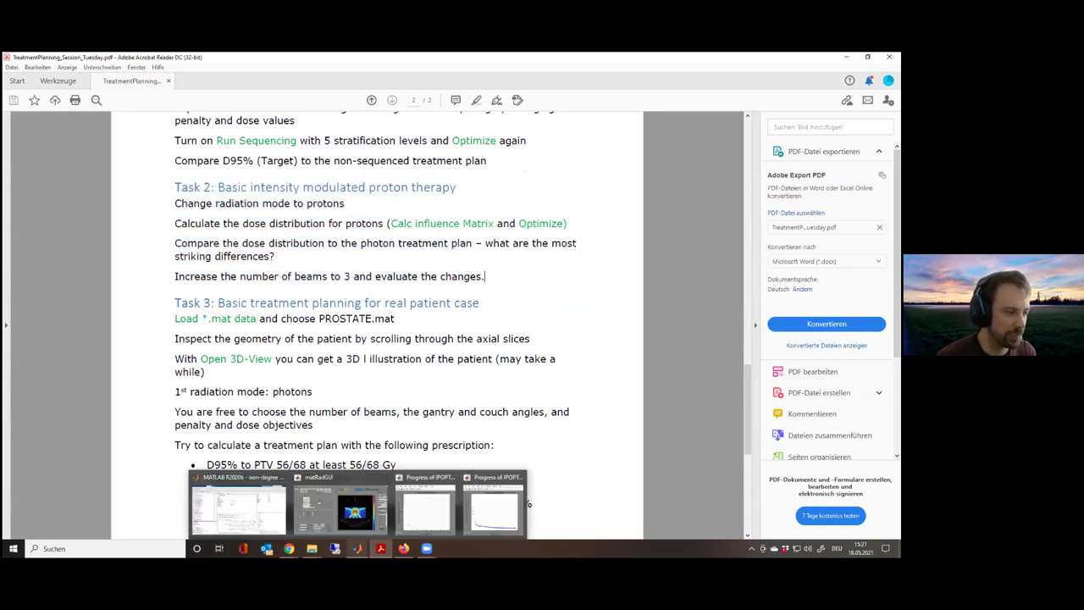
click(355, 508)
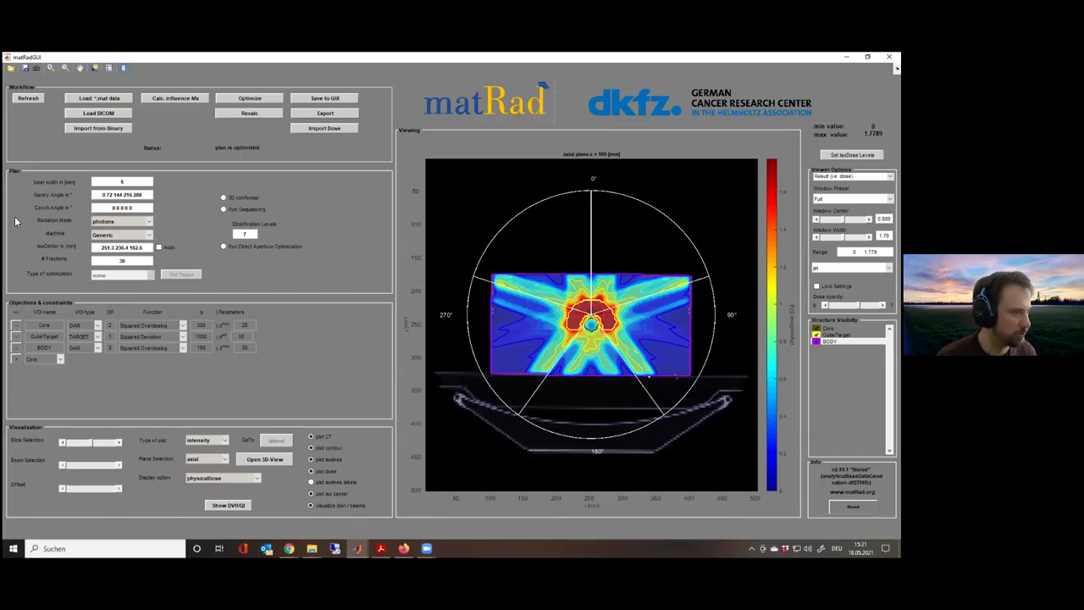
click(145, 222)
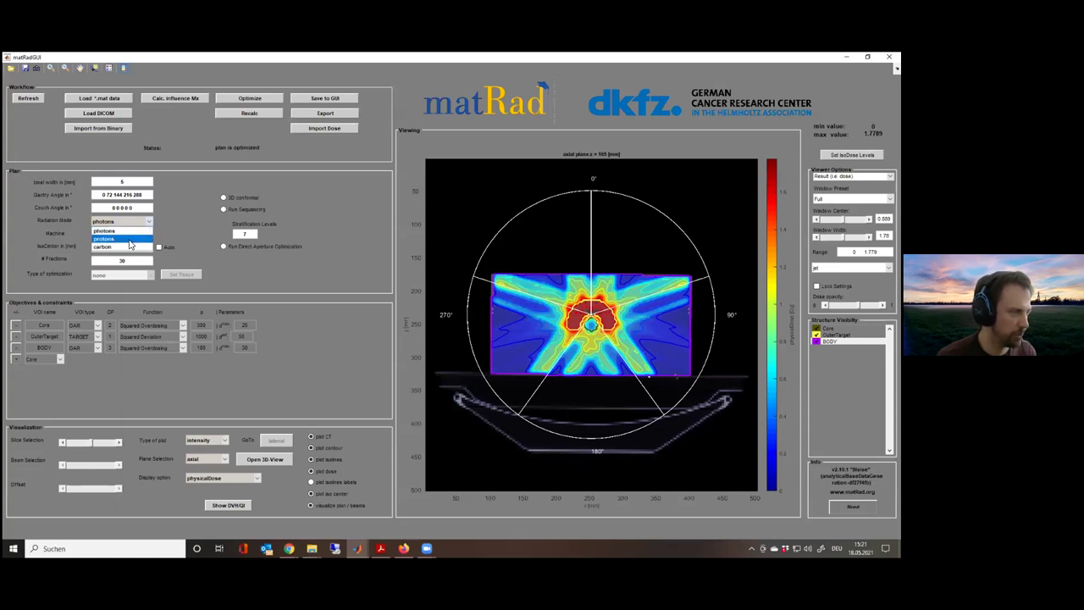
click(130, 240)
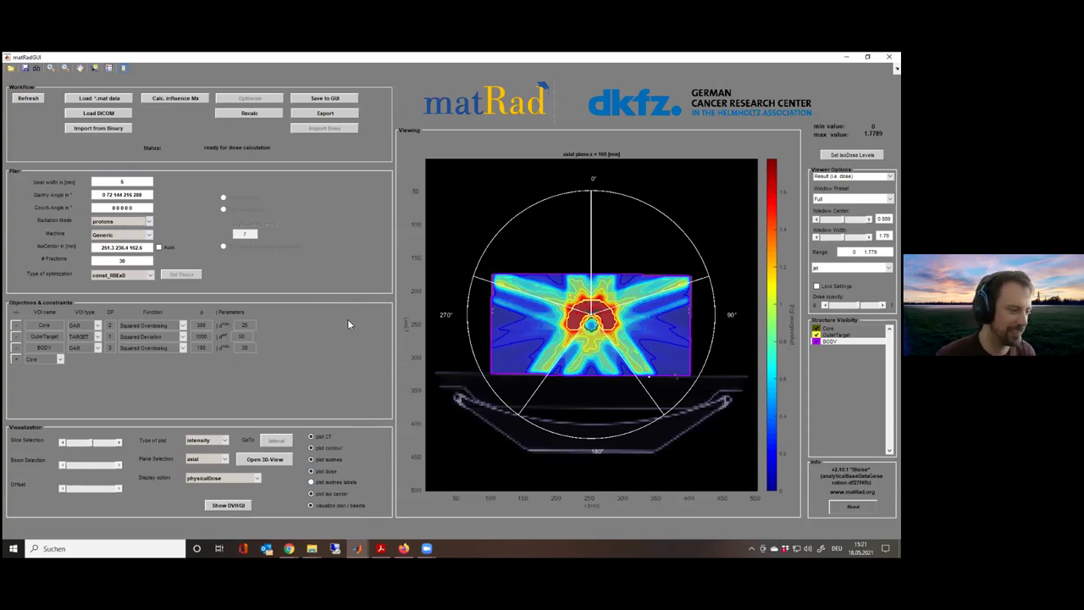
Close the two leftover IPOPT optimization progress figures
mouse_move(358, 548)
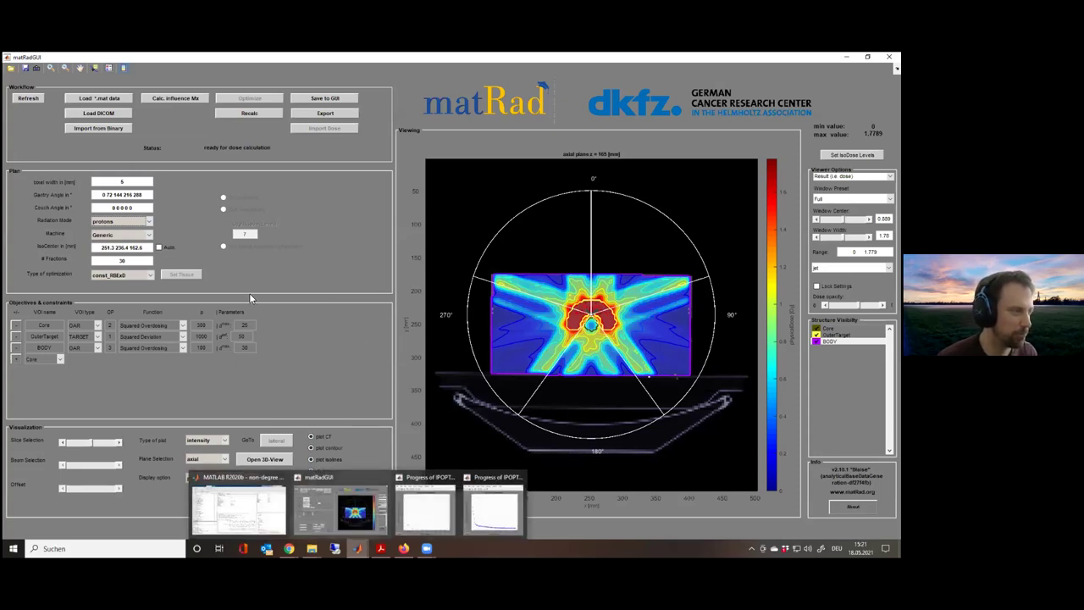
click(349, 476)
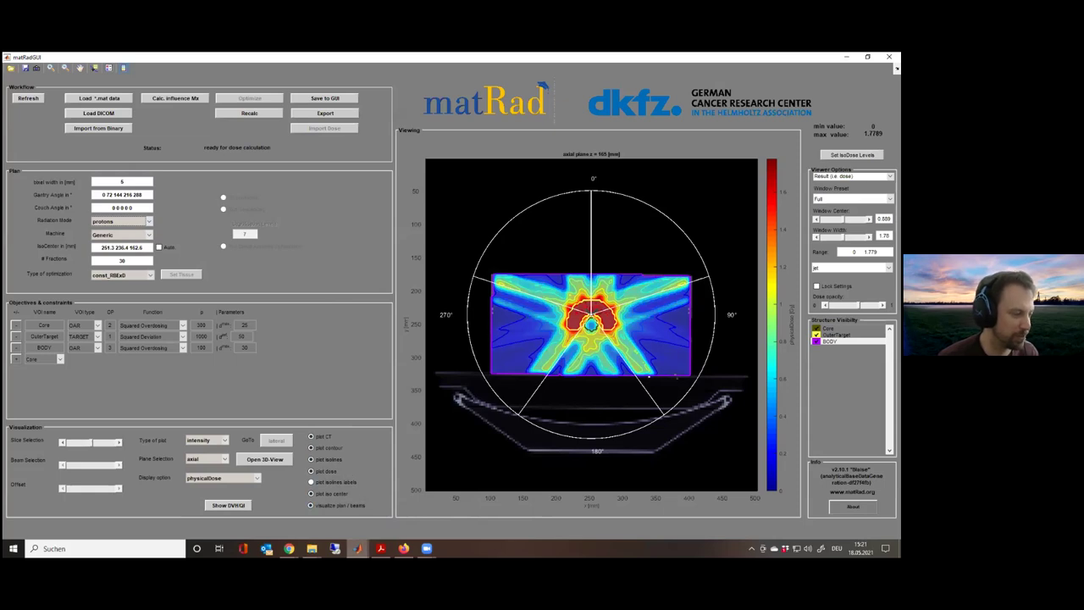
mouse_move(357, 548)
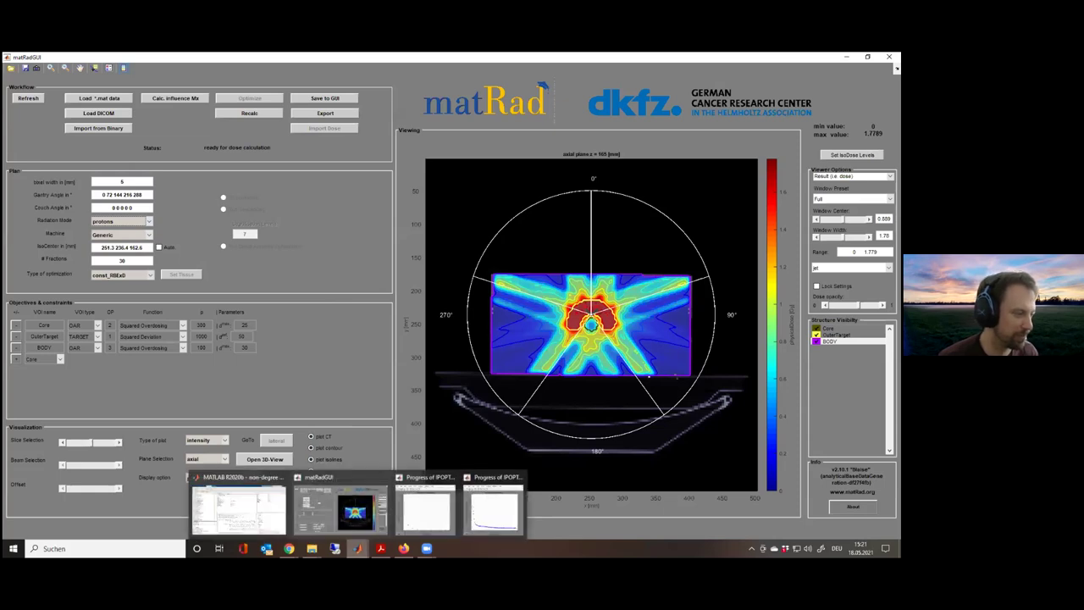
click(448, 477)
click(488, 477)
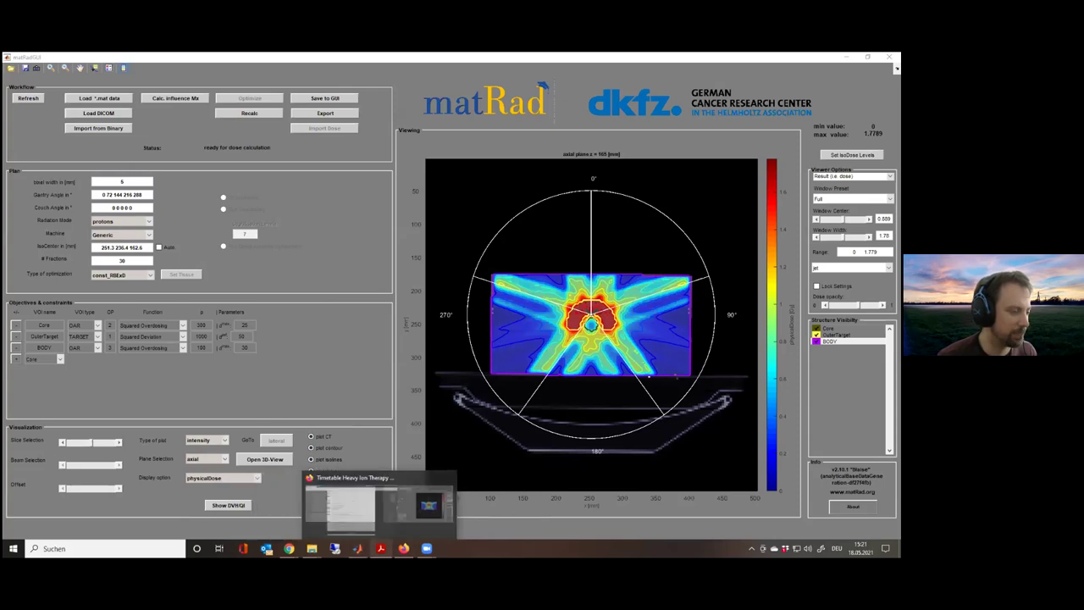
Consult the Task 2 instruction on calculating the proton dose distribution in the Acrobat Reader PDF, and return to matRadGUI
click(380, 548)
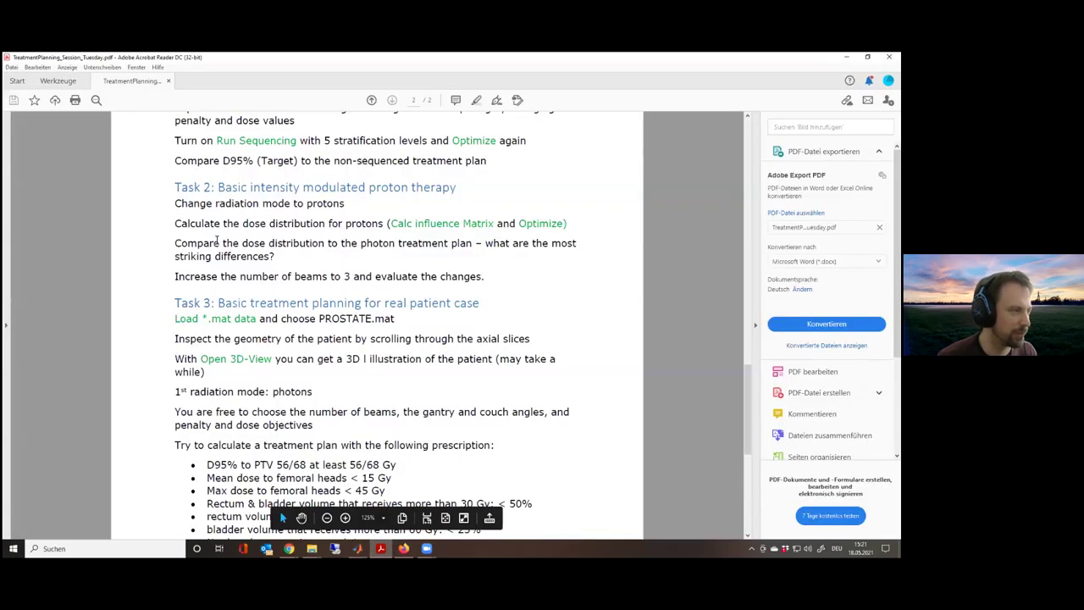
drag(174, 223, 562, 224)
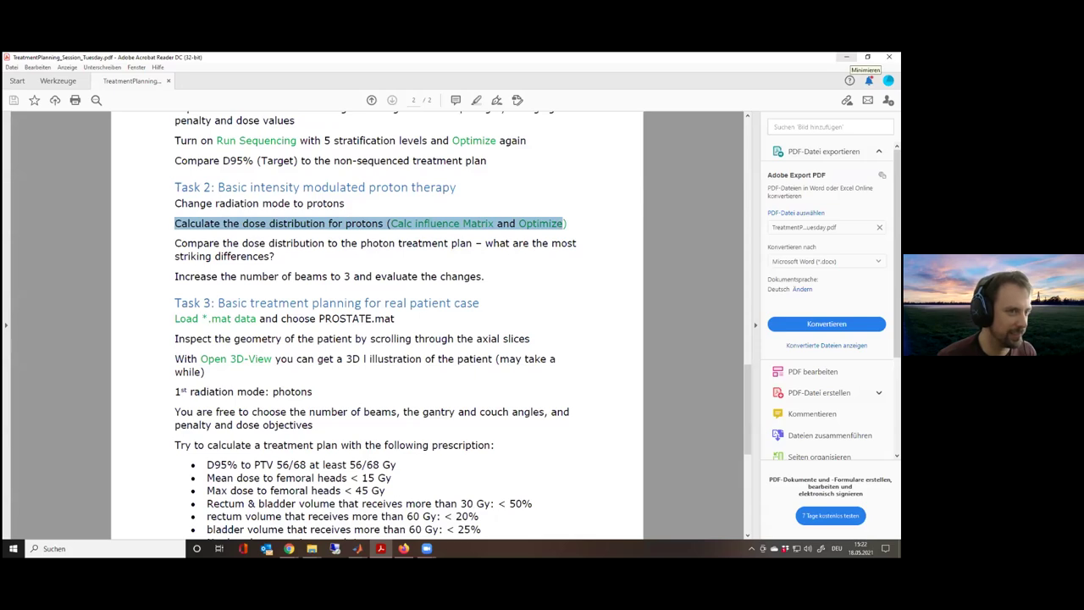
key(alt+Tab)
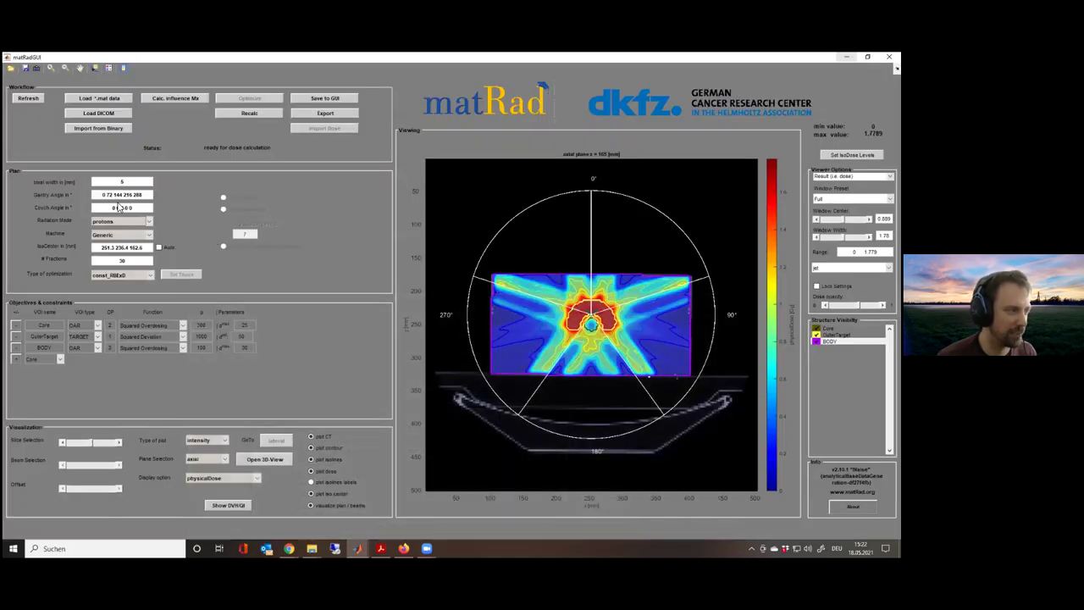
Reduce the proton plan to a single beam with gantry angle 0 and couch angle 0
drag(103, 196, 157, 200)
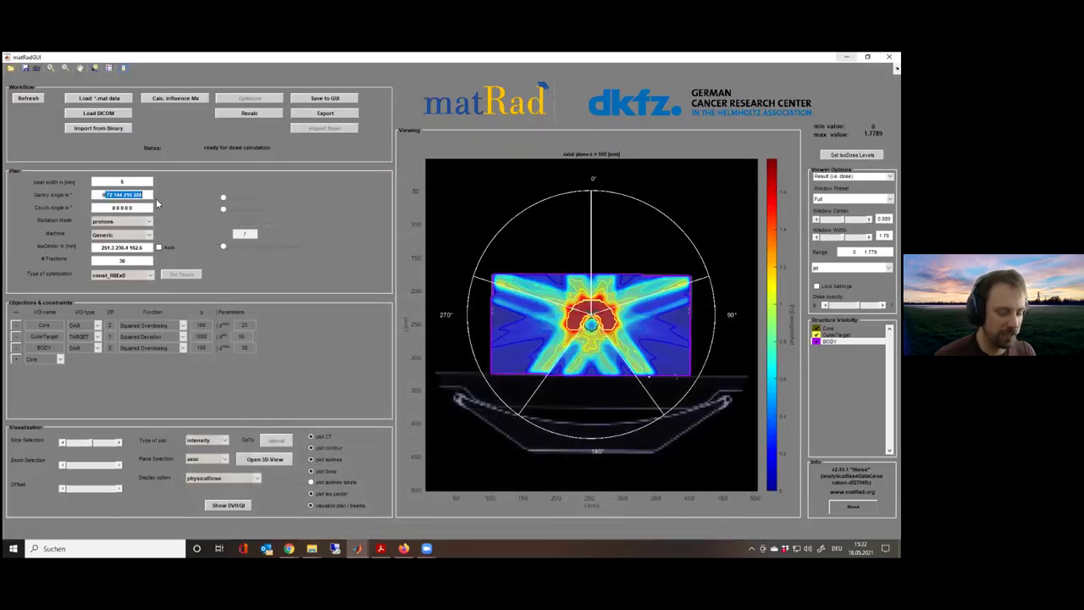
text(0)
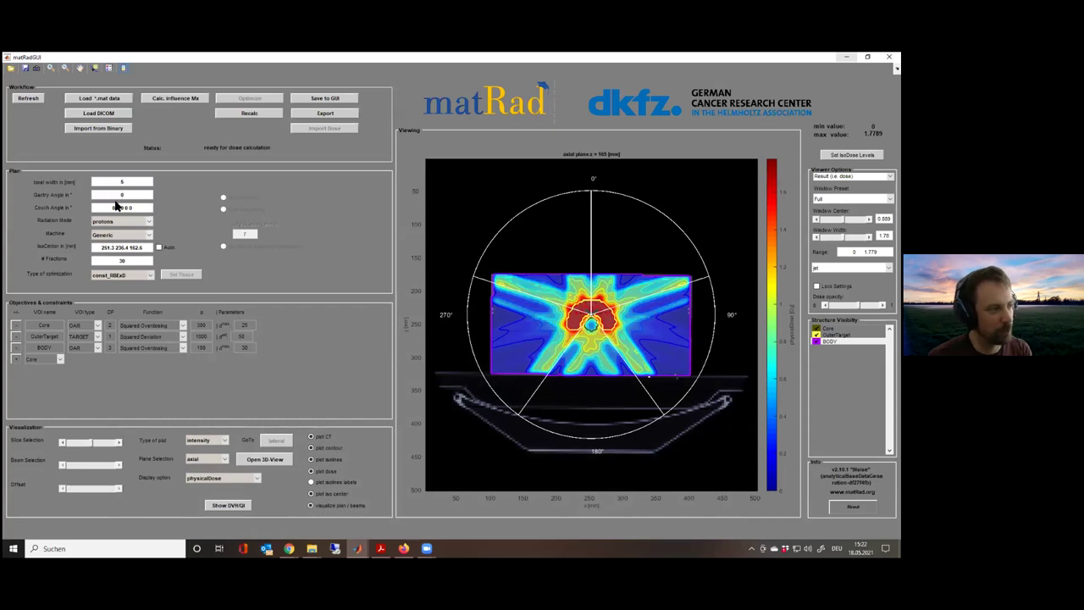
key(Tab)
text(0.88)
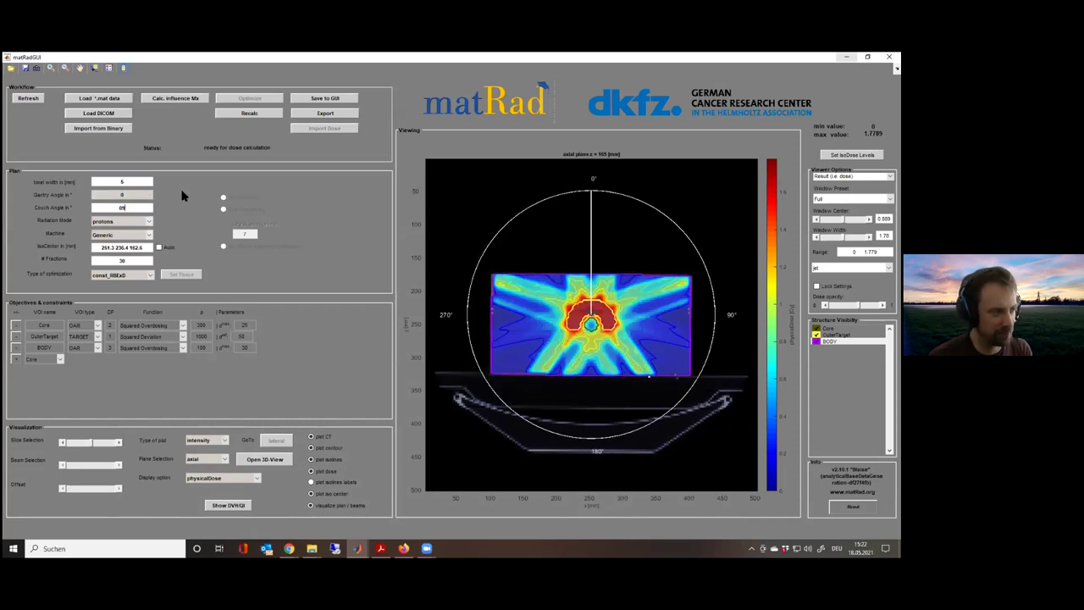
text(9)
key(BackSpace)
key(Return)
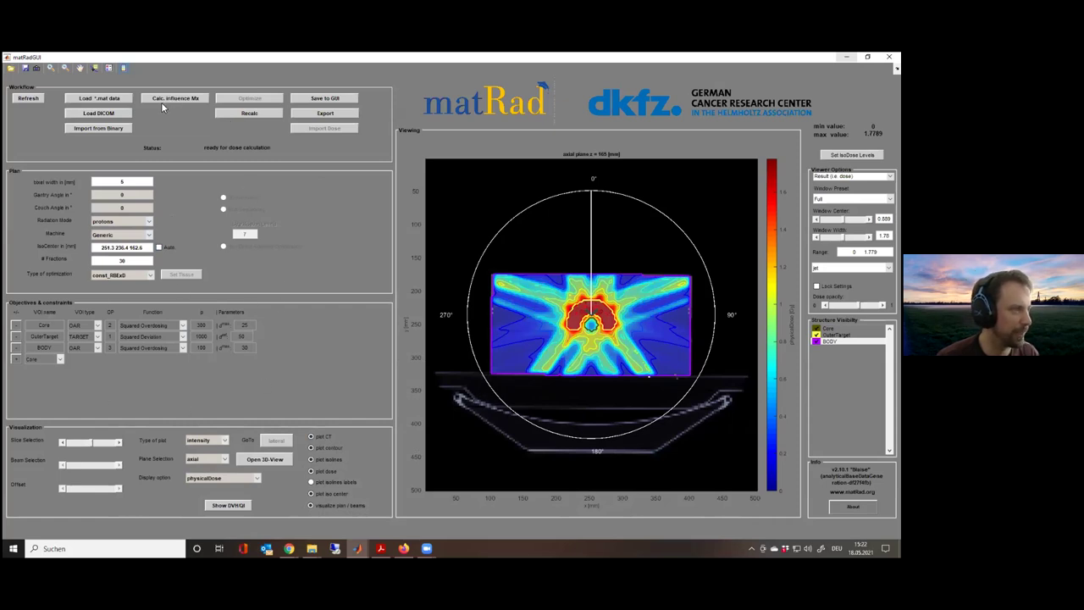
Calculate the dose influence matrix for the single proton beam and inspect the dij structure in the MATLAB main window
click(191, 98)
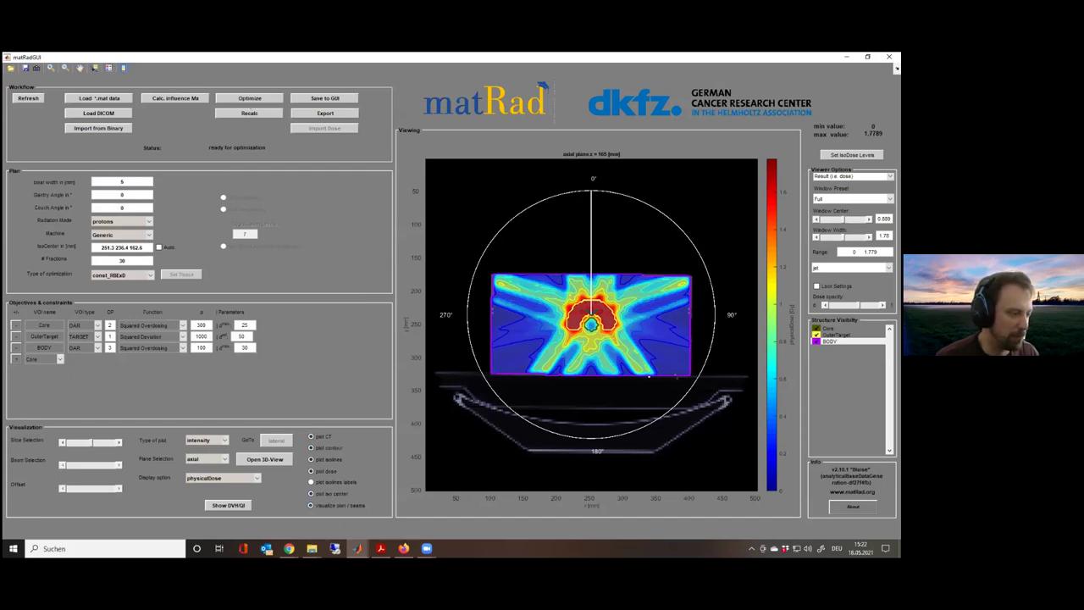
mouse_move(358, 548)
click(332, 521)
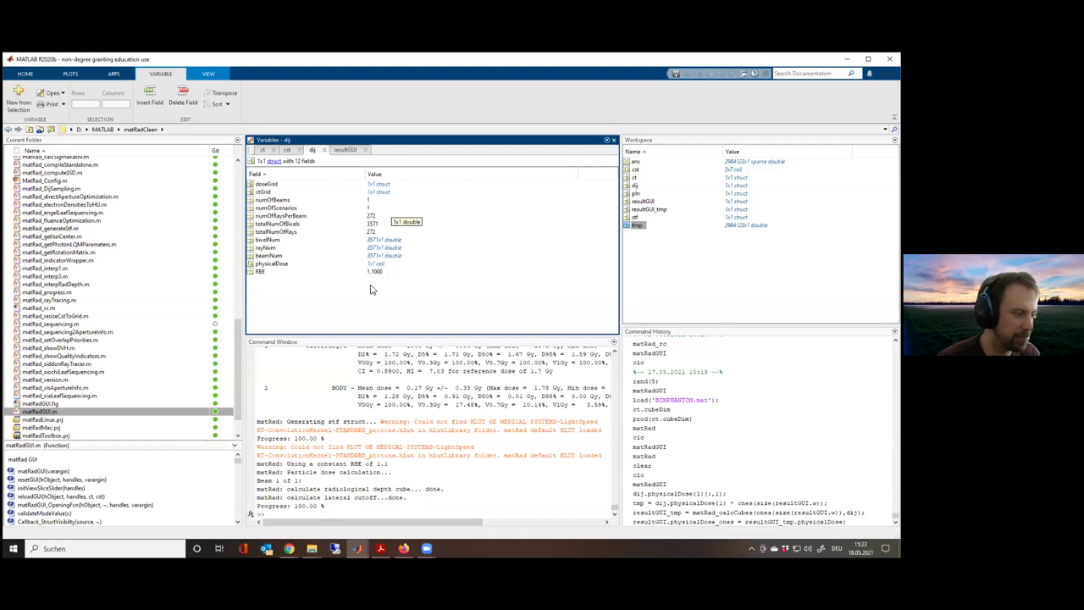
mouse_move(357, 548)
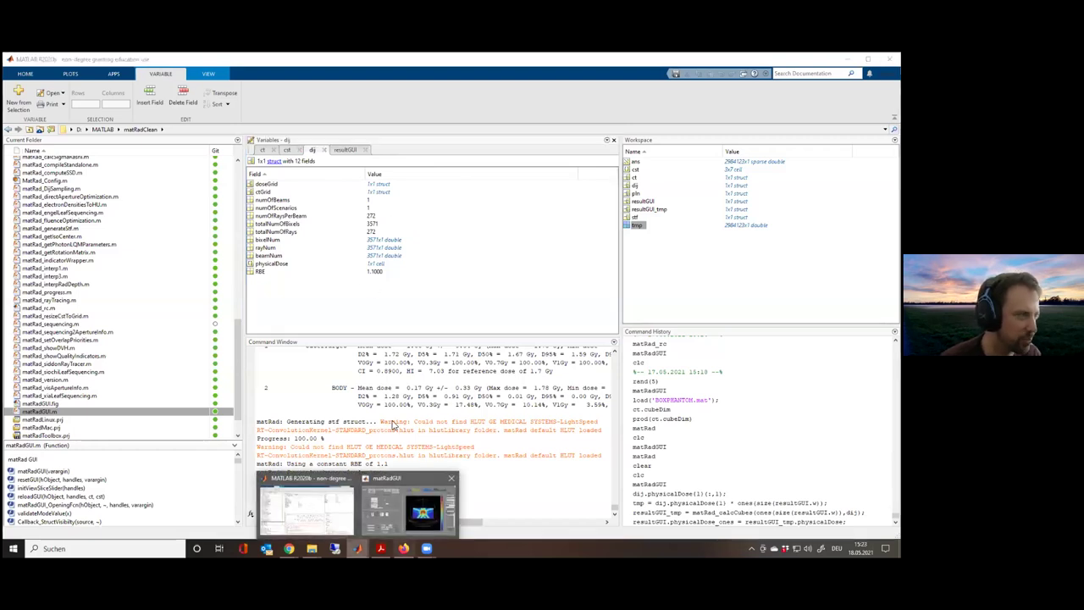
Minimize matRadGUI and examine the totalNumOfBixels entry against the ray count in the dij structure
click(419, 508)
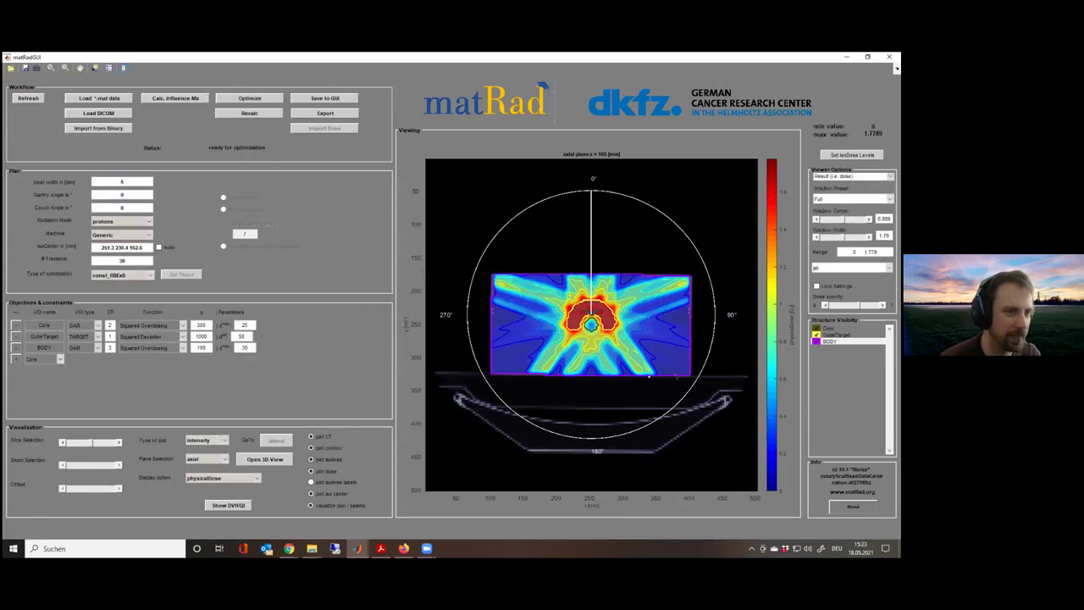
click(845, 57)
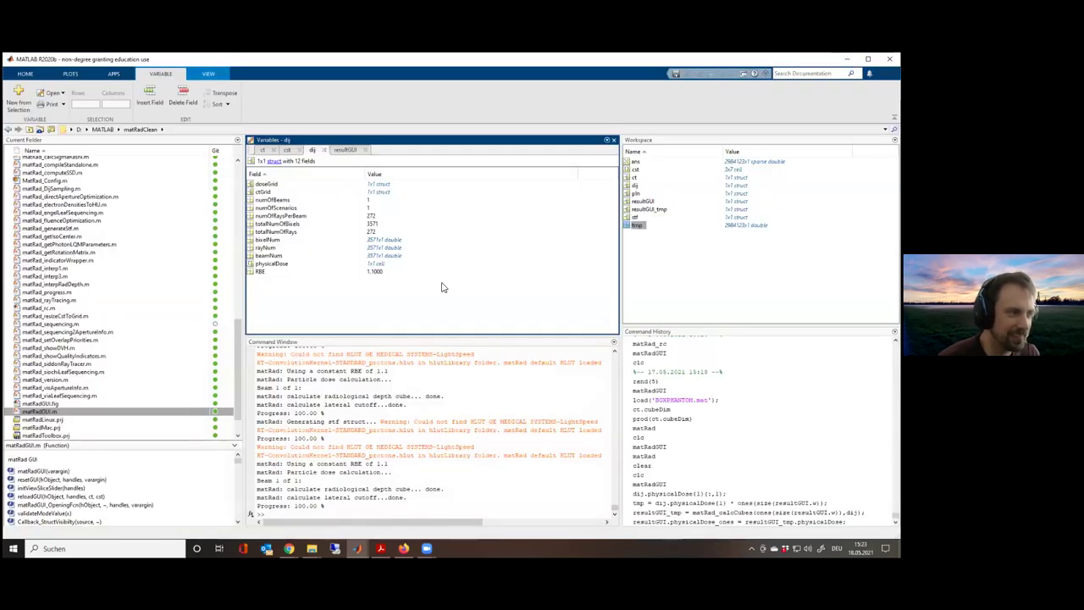
click(311, 150)
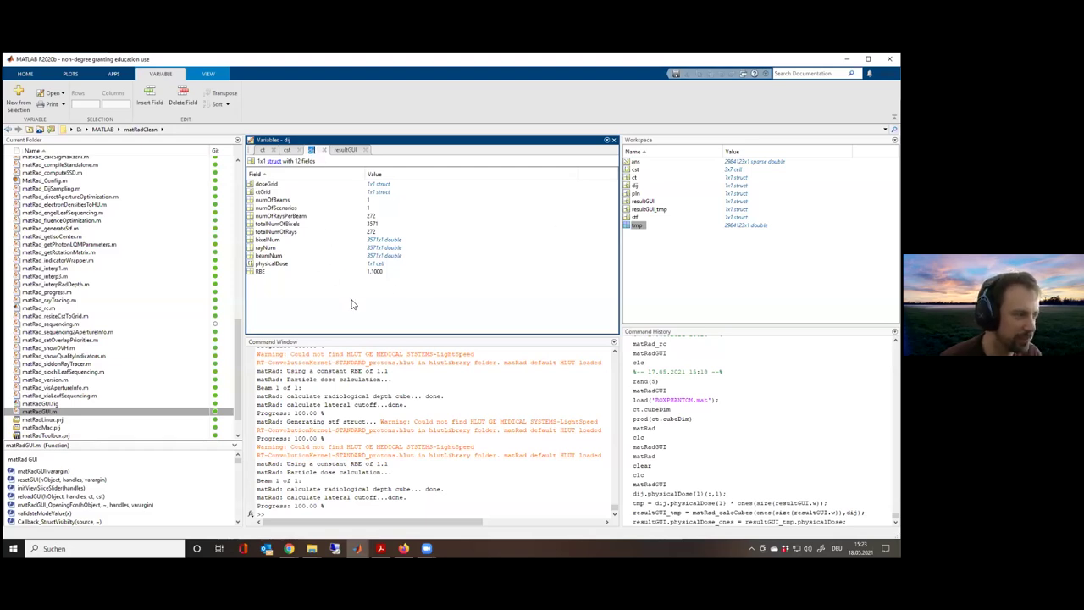
click(271, 224)
click(370, 225)
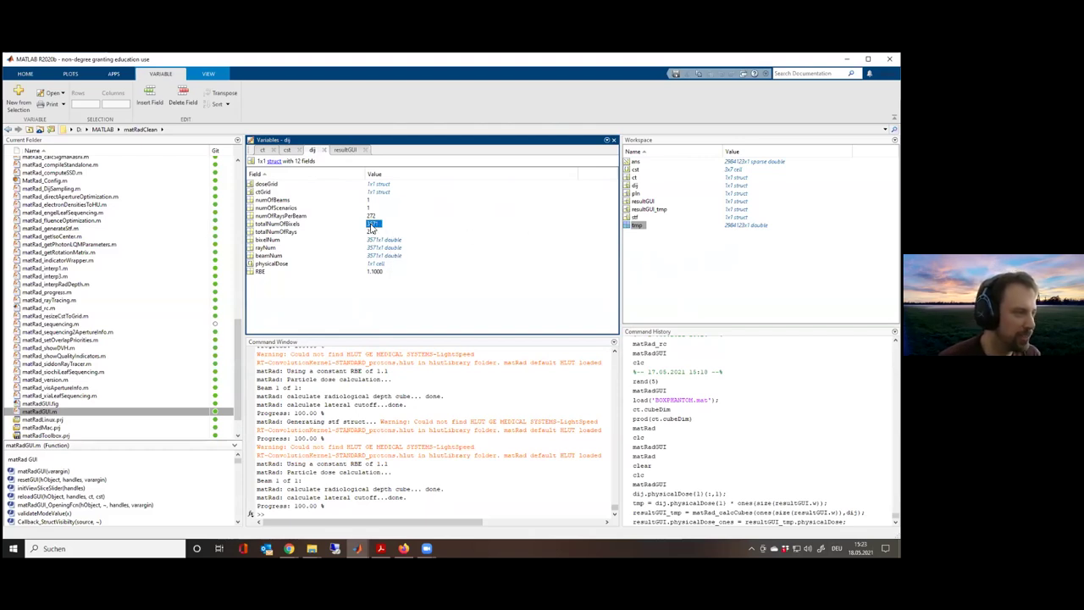
click(292, 225)
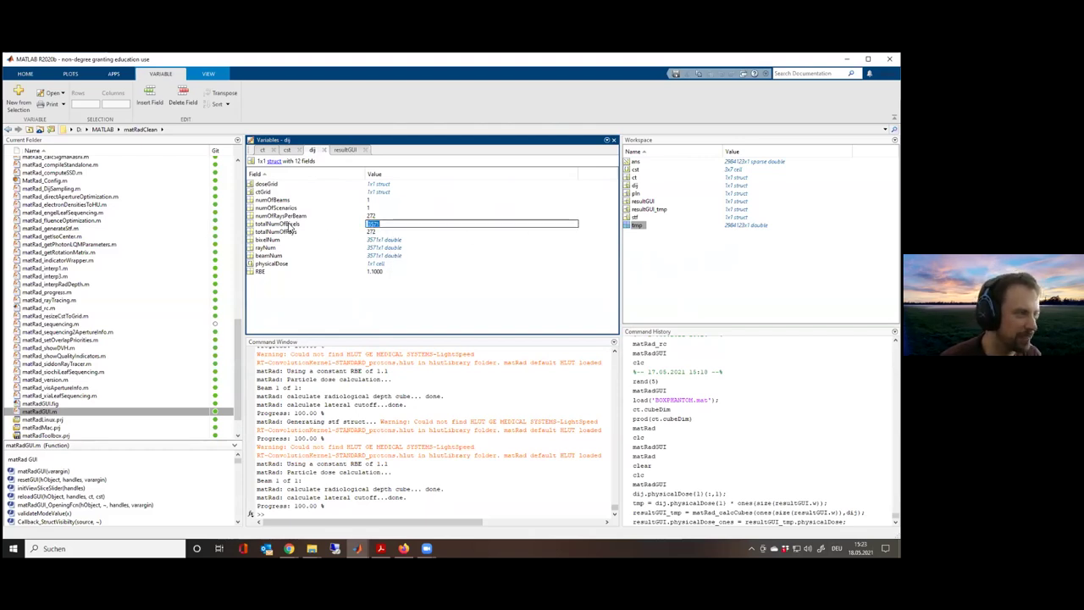
click(372, 224)
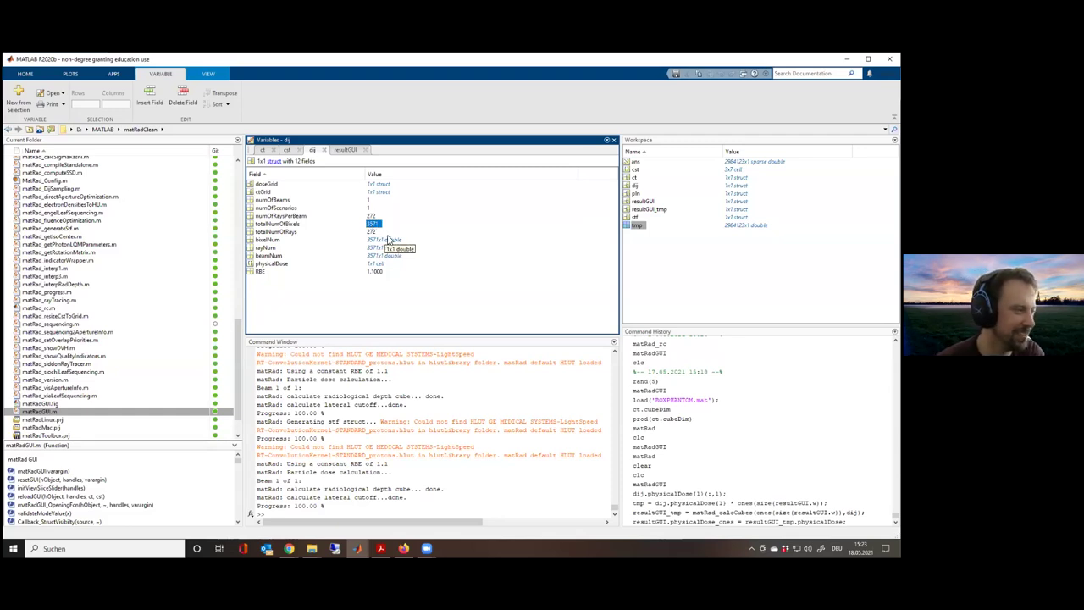
double_click(385, 230)
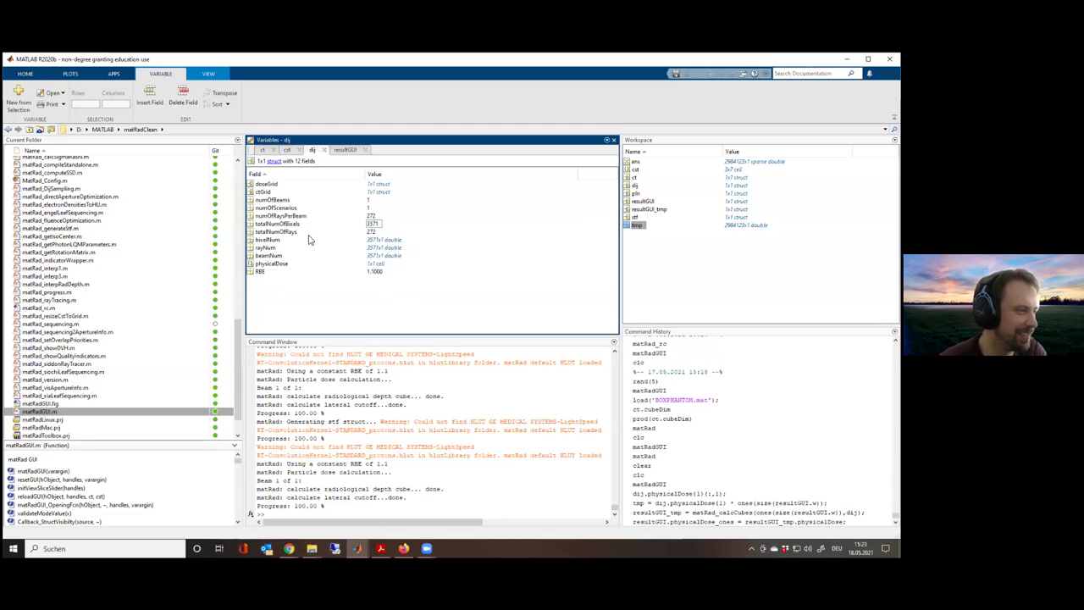
click(285, 227)
double_click(374, 225)
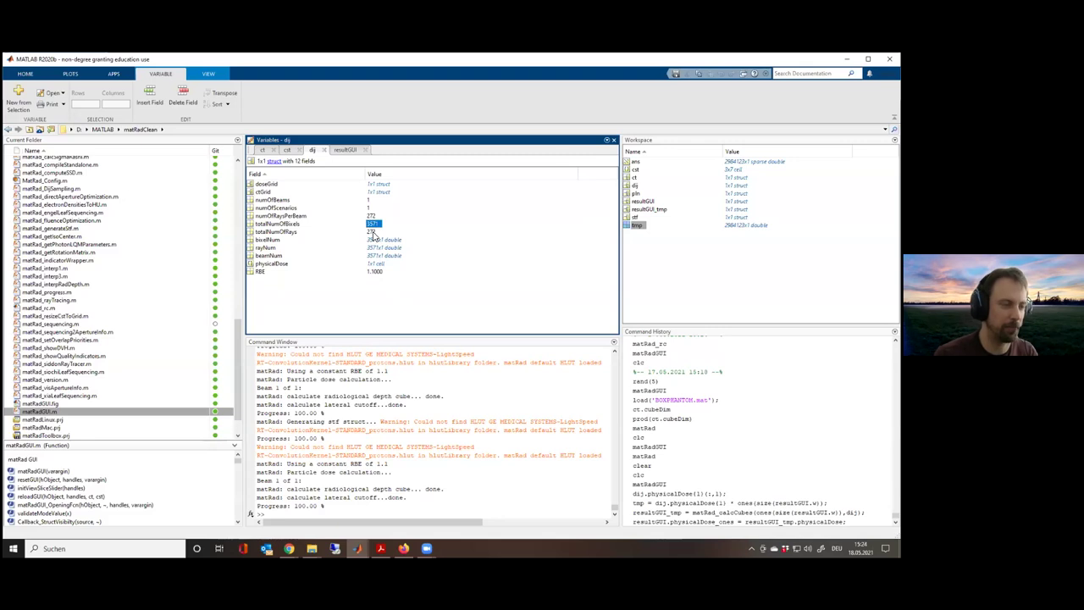
Examine the stf structure's ray entries and the energies of the first ray, closing the opened variables
double_click(634, 218)
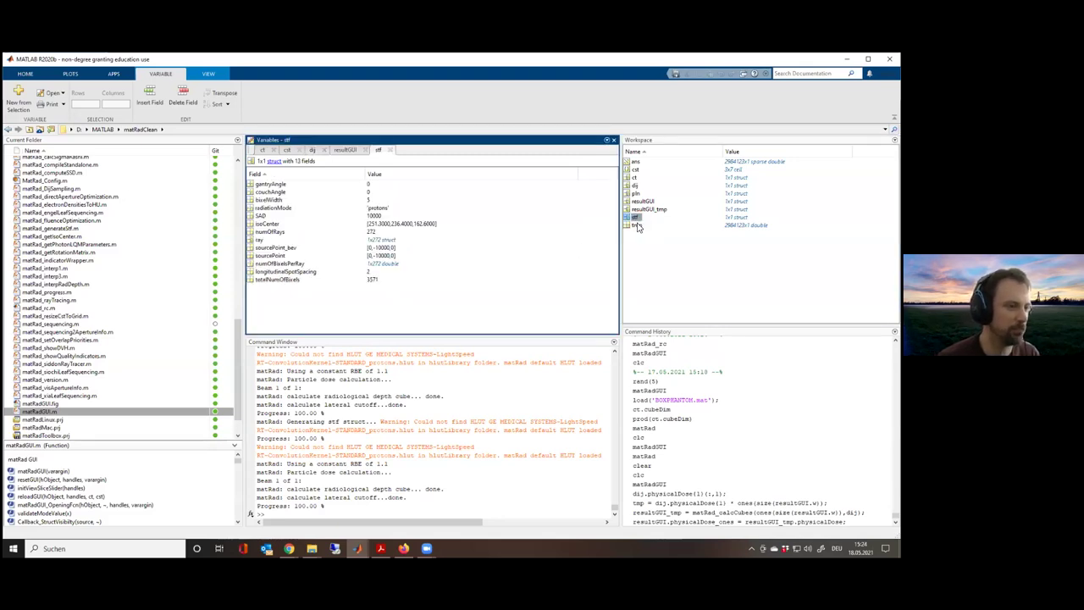
double_click(260, 242)
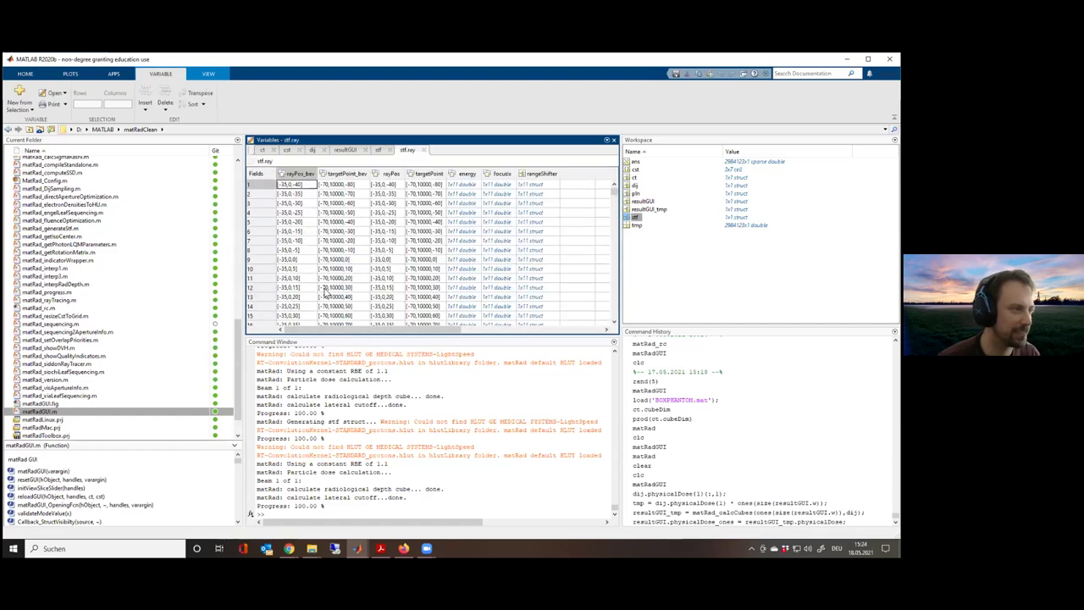
click(465, 192)
double_click(465, 186)
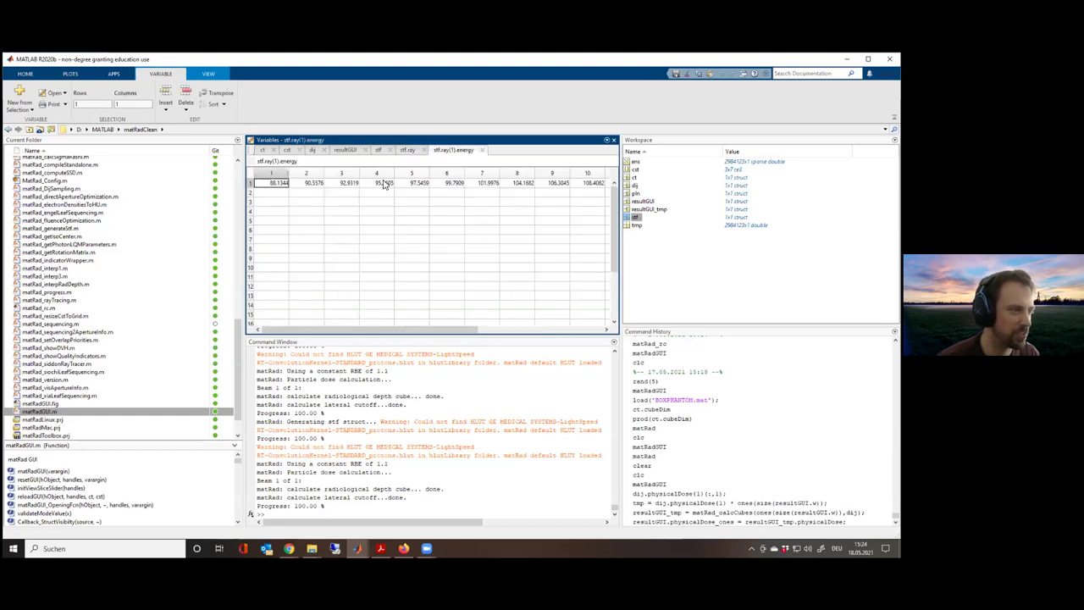
drag(412, 330, 449, 330)
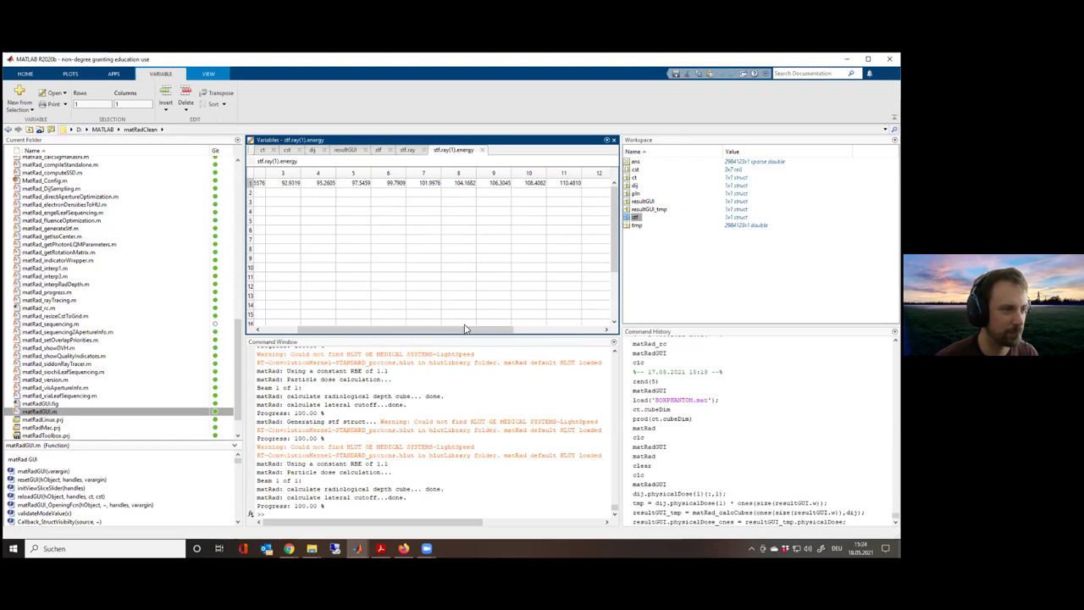
click(387, 185)
click(279, 182)
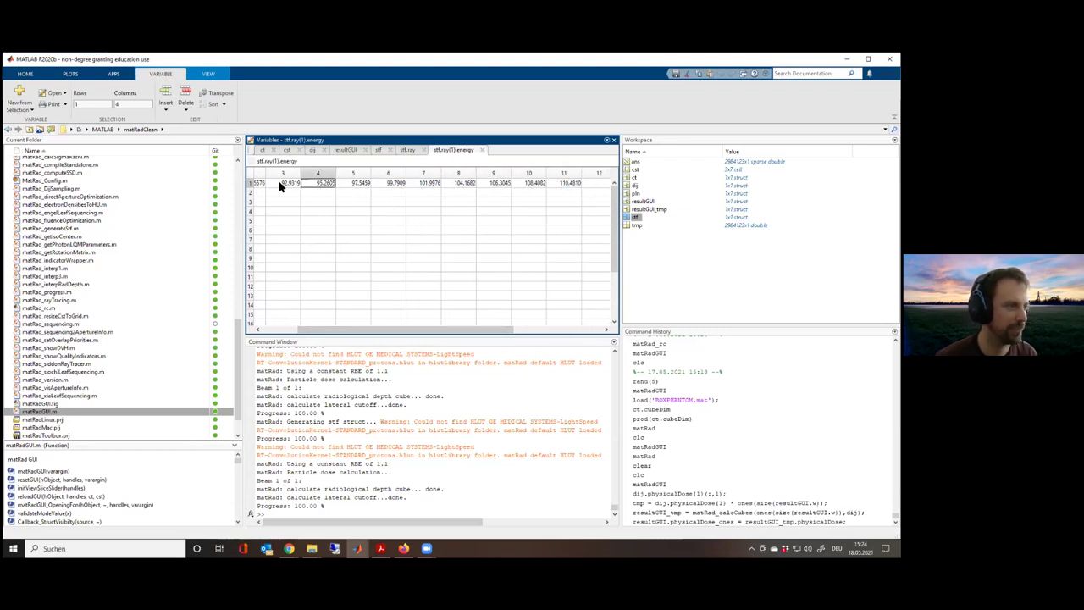
click(482, 150)
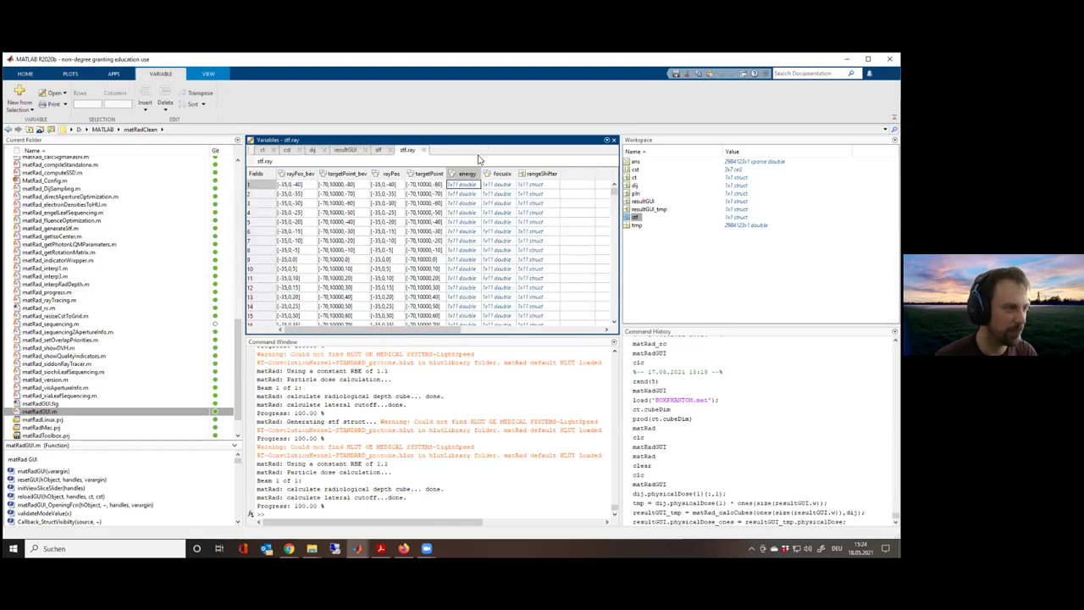
click(424, 149)
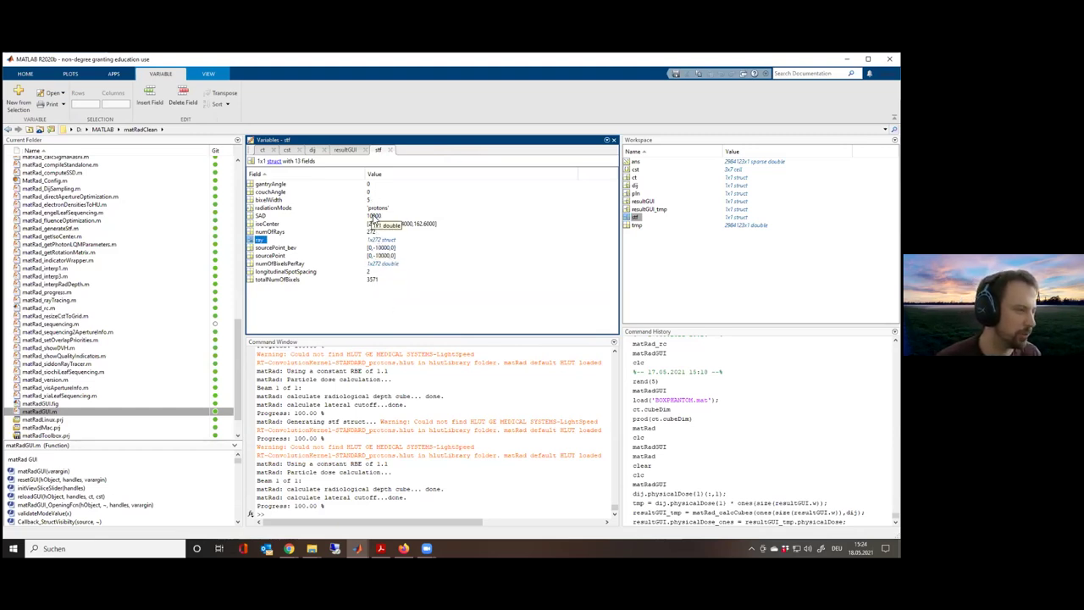
click(391, 150)
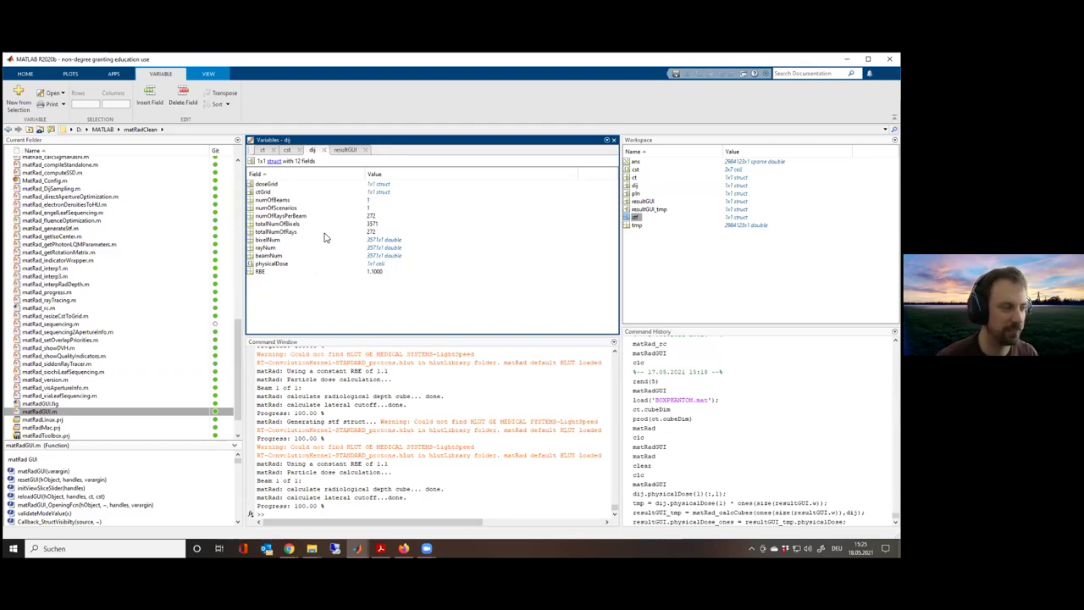
Examine the dimensions of the sparse dose influence matrix stored in dij.physicalDose, closing that variable when done
click(272, 265)
double_click(272, 265)
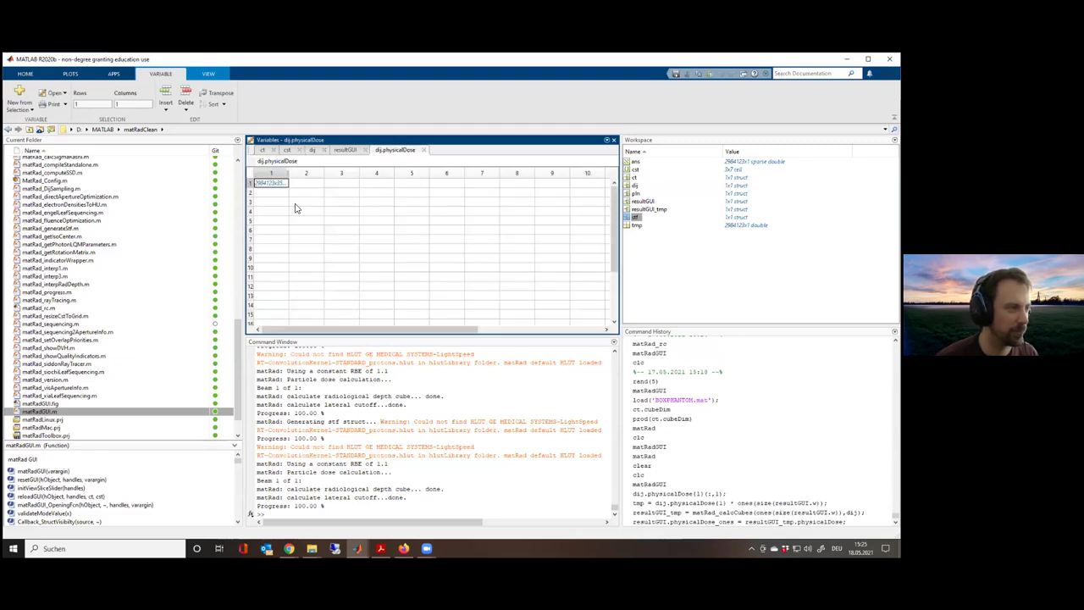
drag(290, 173, 339, 173)
double_click(291, 185)
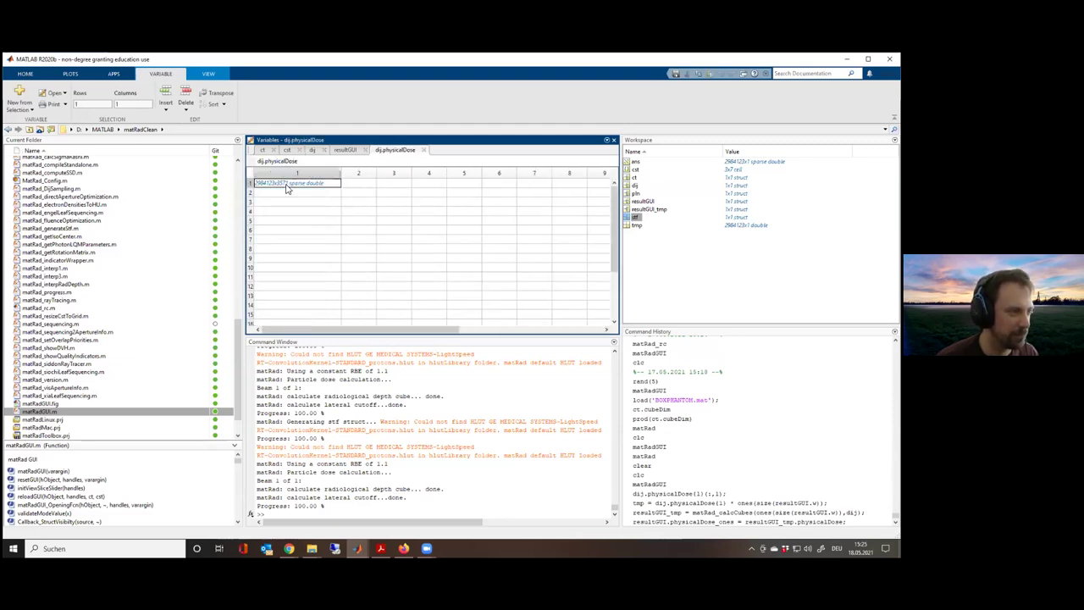
click(494, 151)
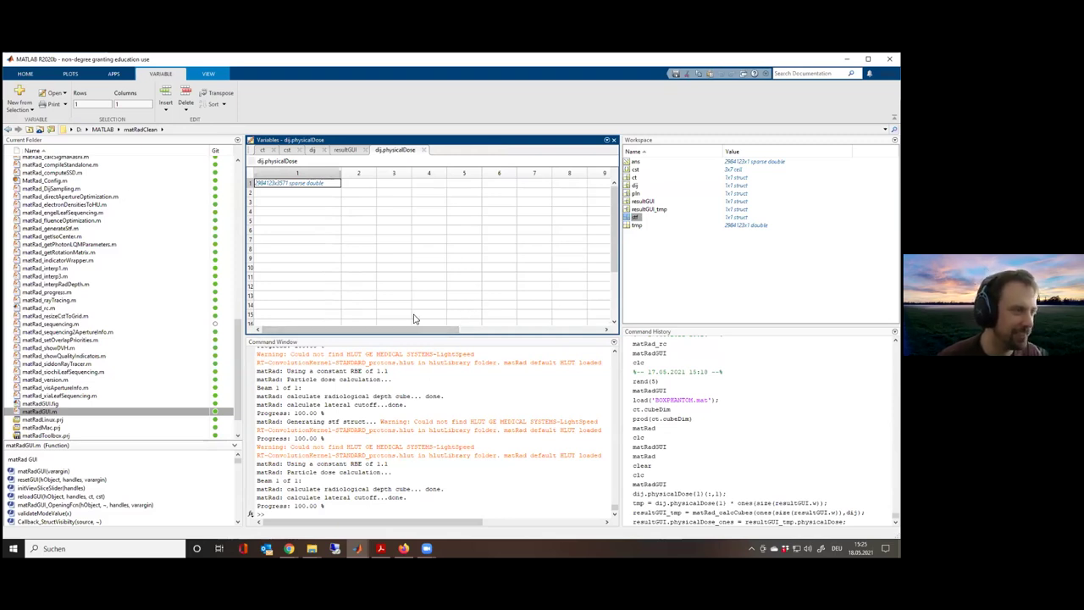
click(423, 150)
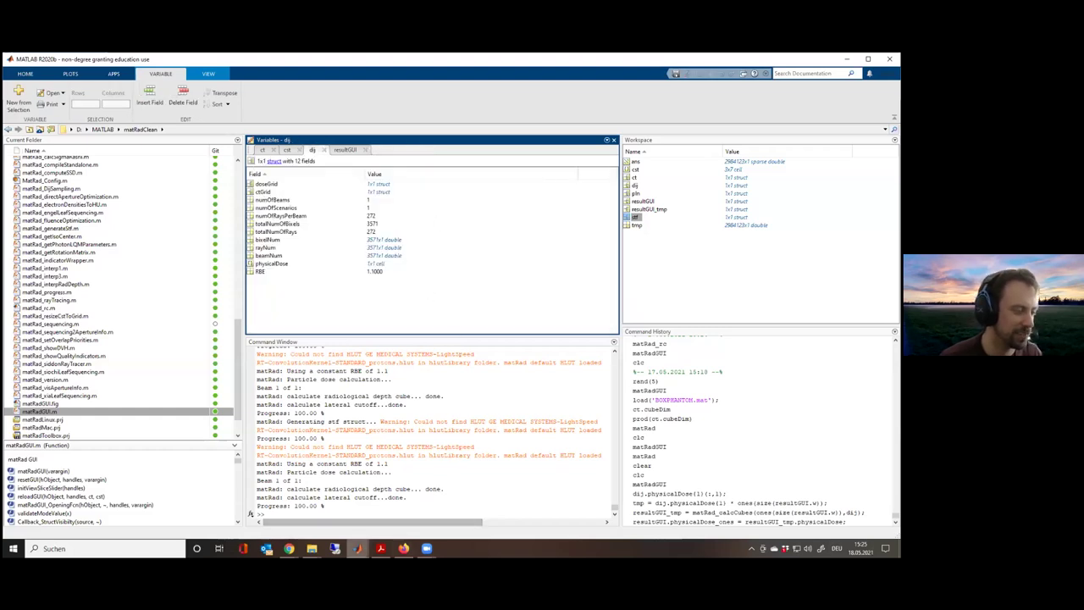
mouse_move(357, 546)
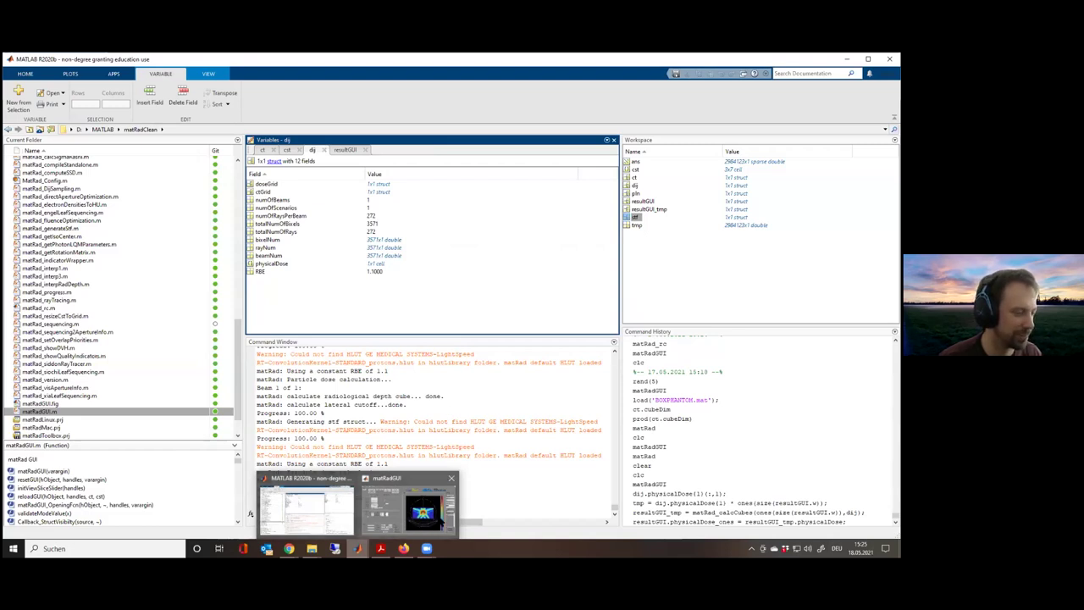
click(515, 492)
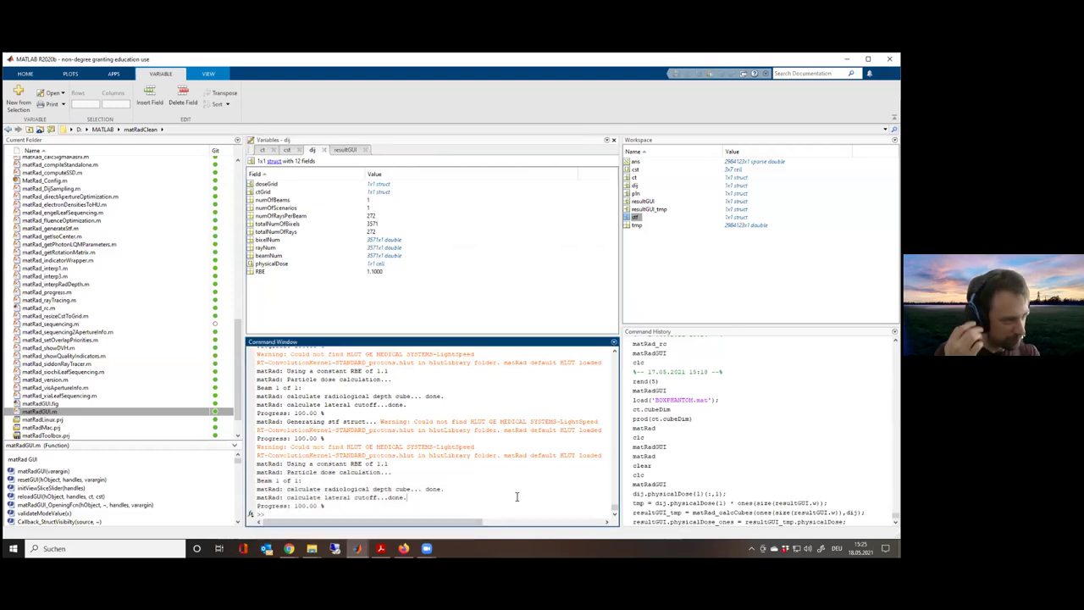
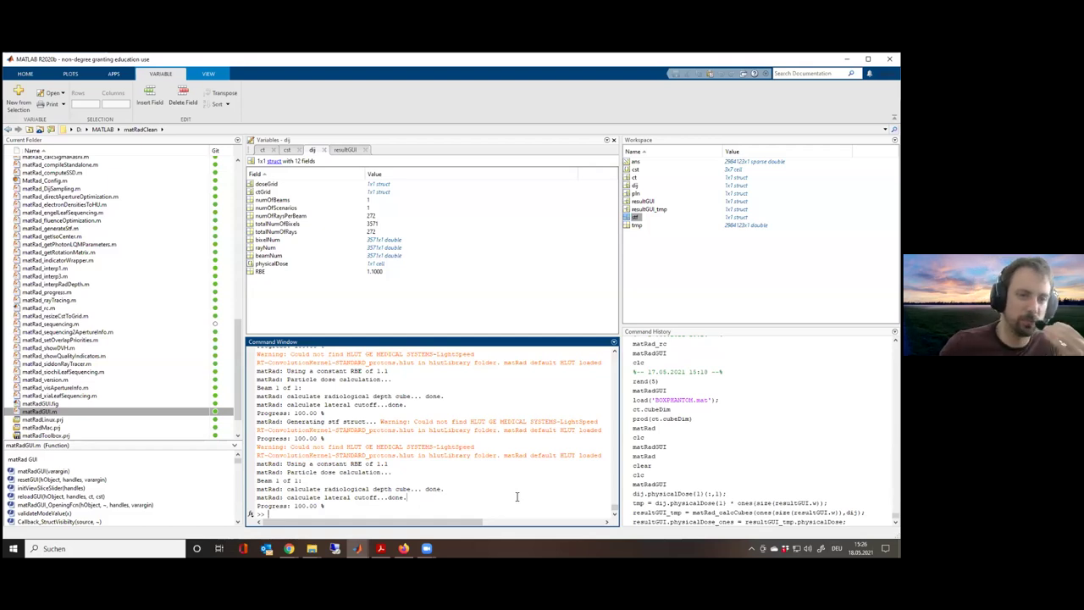
double_click(272, 264)
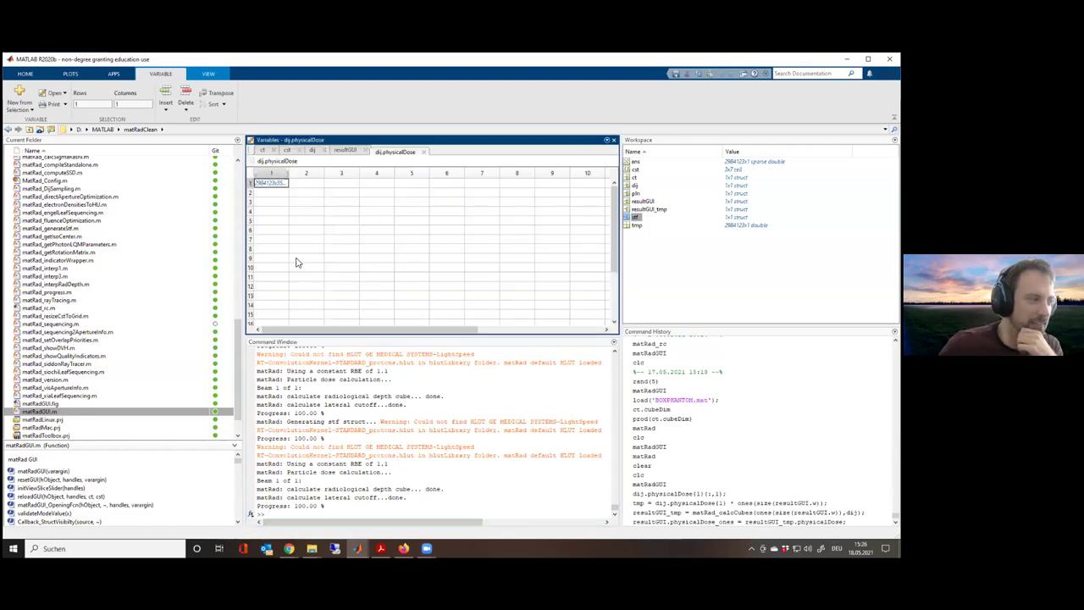
click(292, 173)
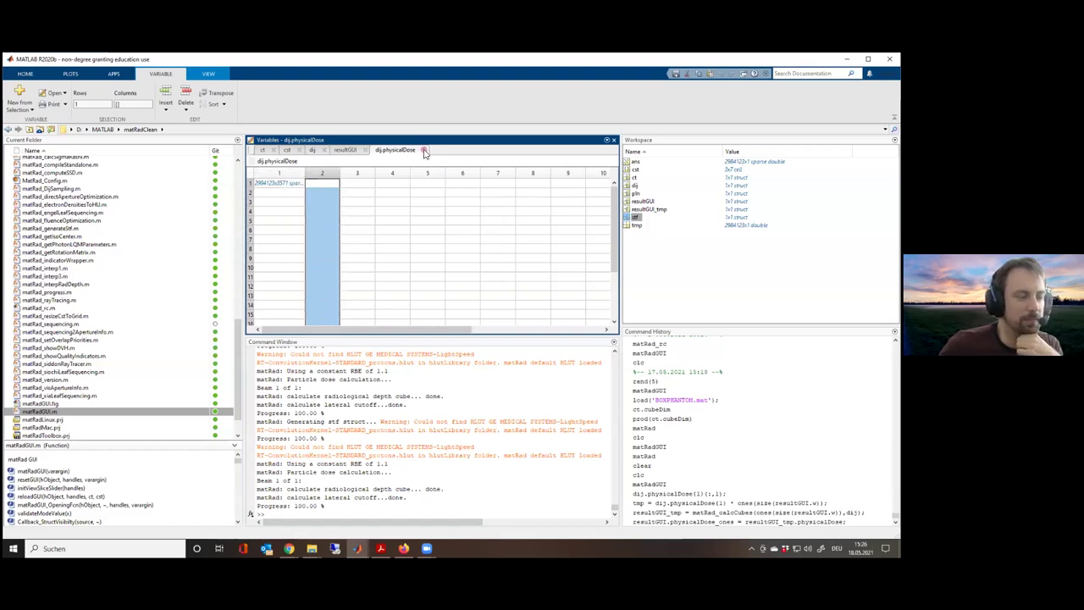
click(424, 150)
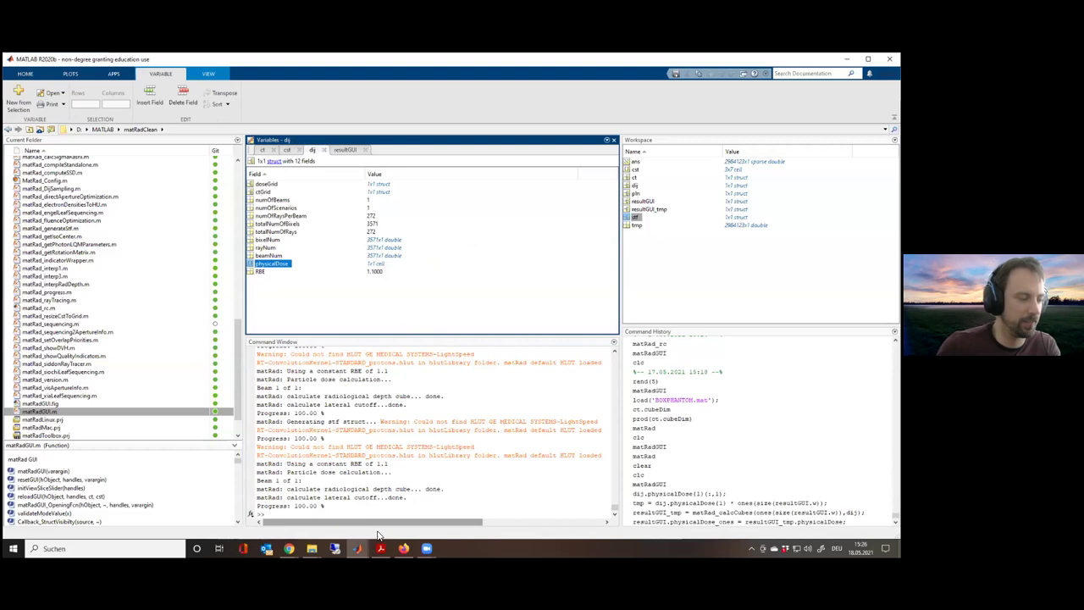
Switch to matRadGUI, optimize the single-beam proton plan, and probe the dose in the beam's entrance region
mouse_move(357, 548)
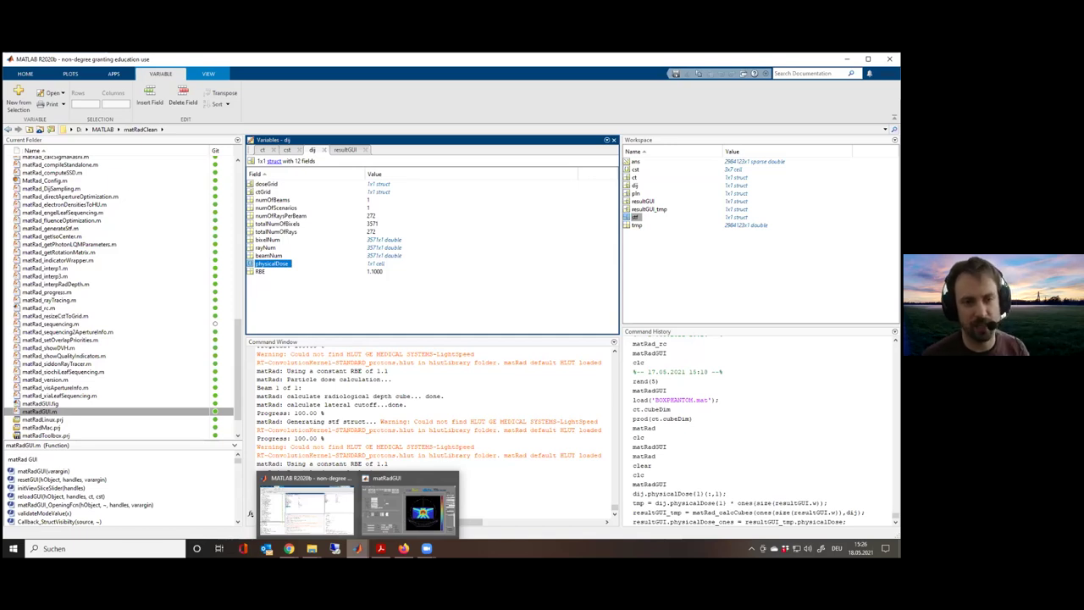
click(394, 518)
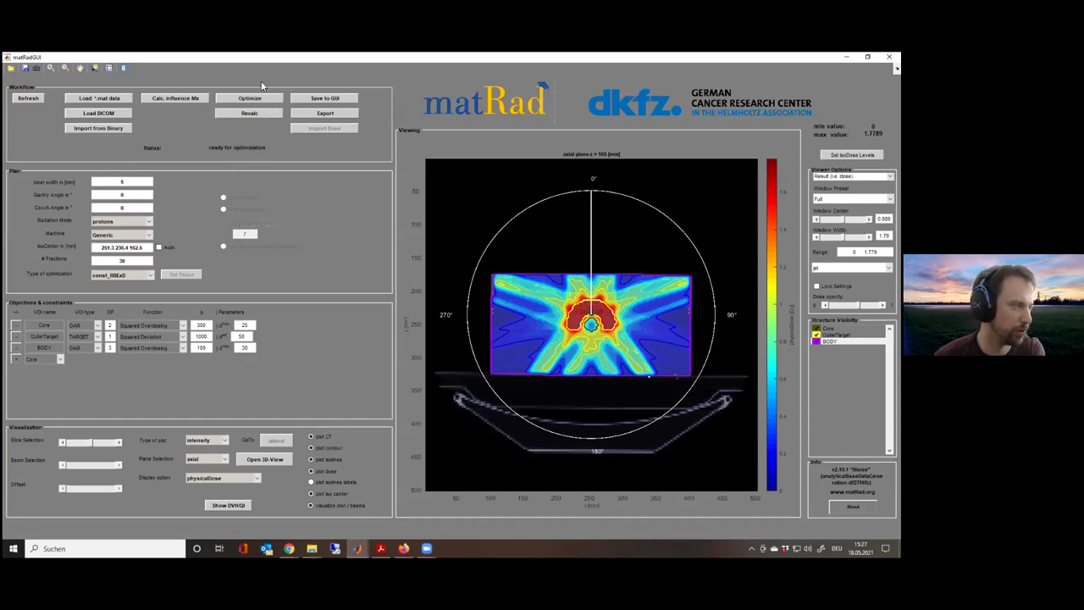
click(263, 102)
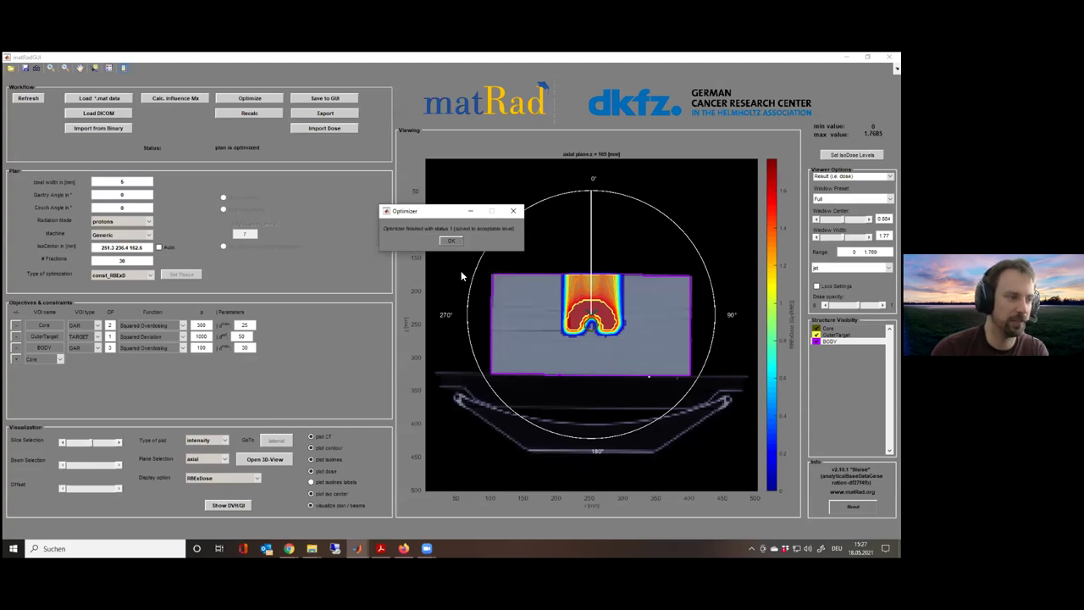
key(Return)
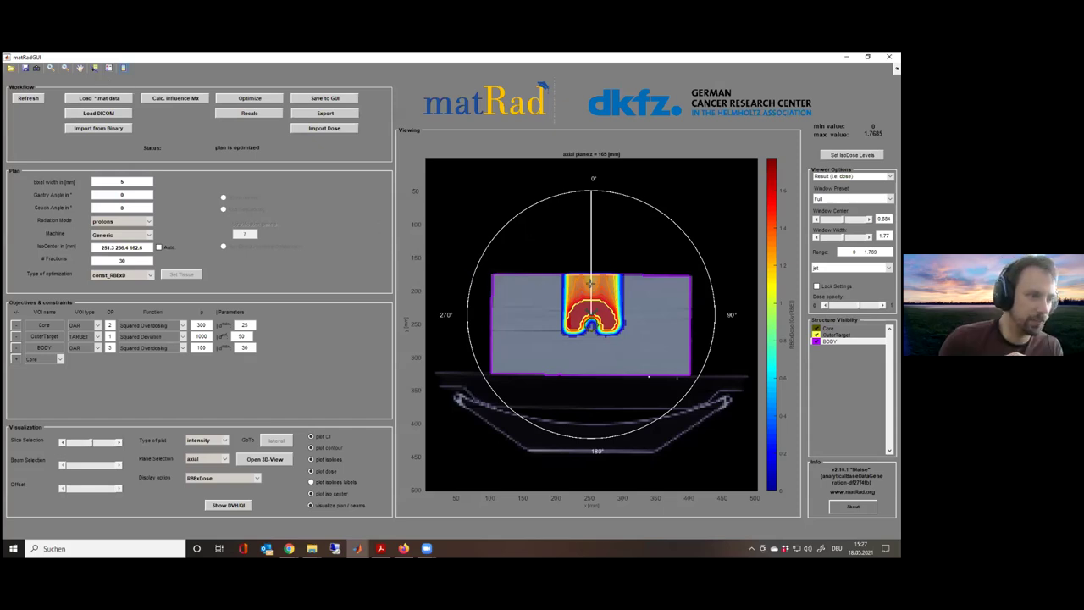
click(590, 282)
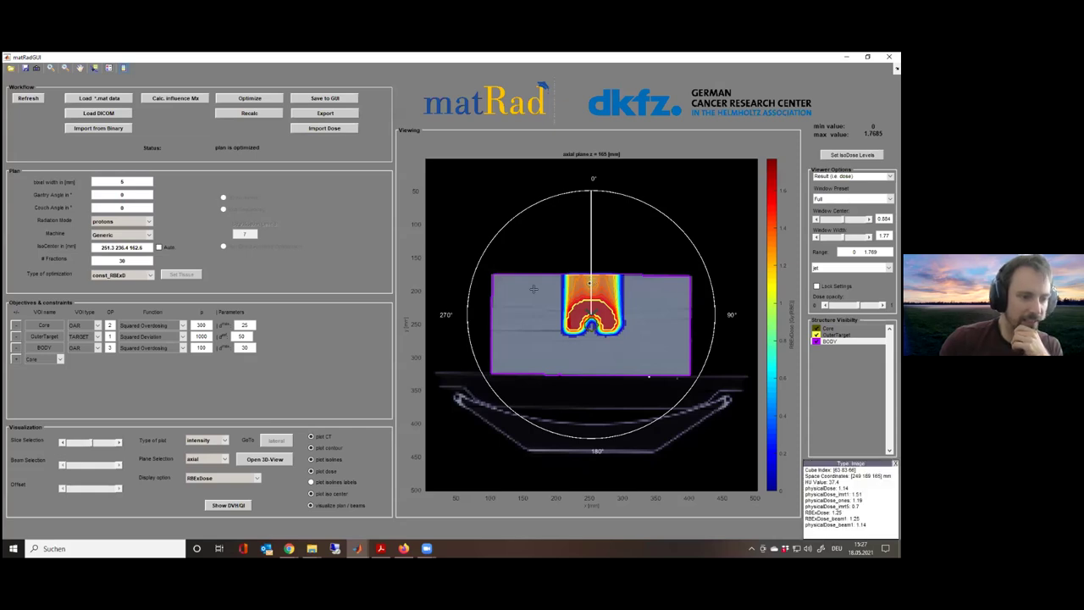
click(99, 73)
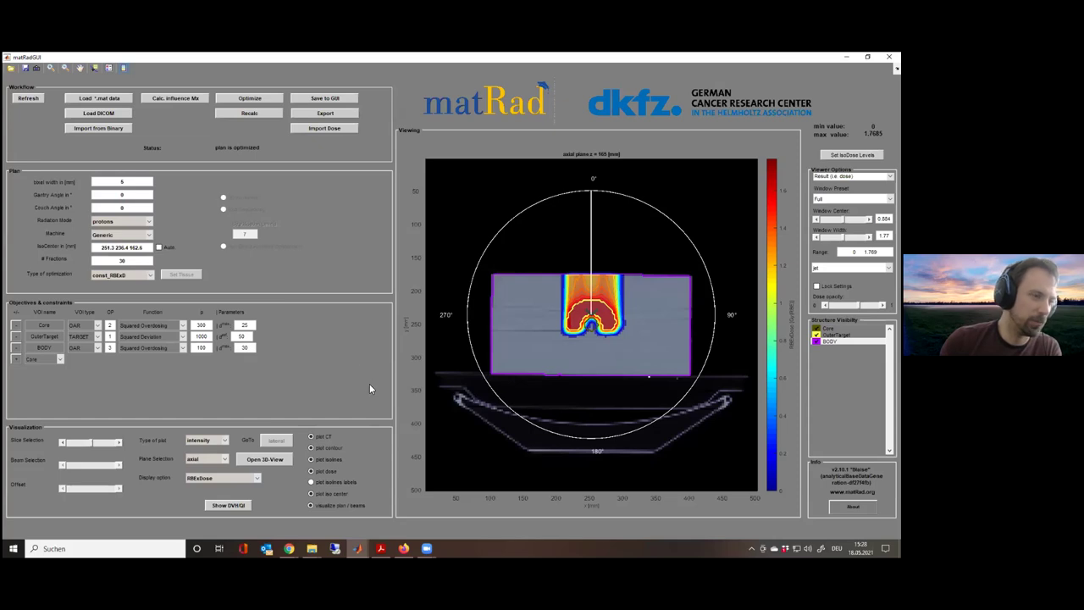
Display the physicalDose distribution of the optimized proton plan instead of RBExDose
click(242, 481)
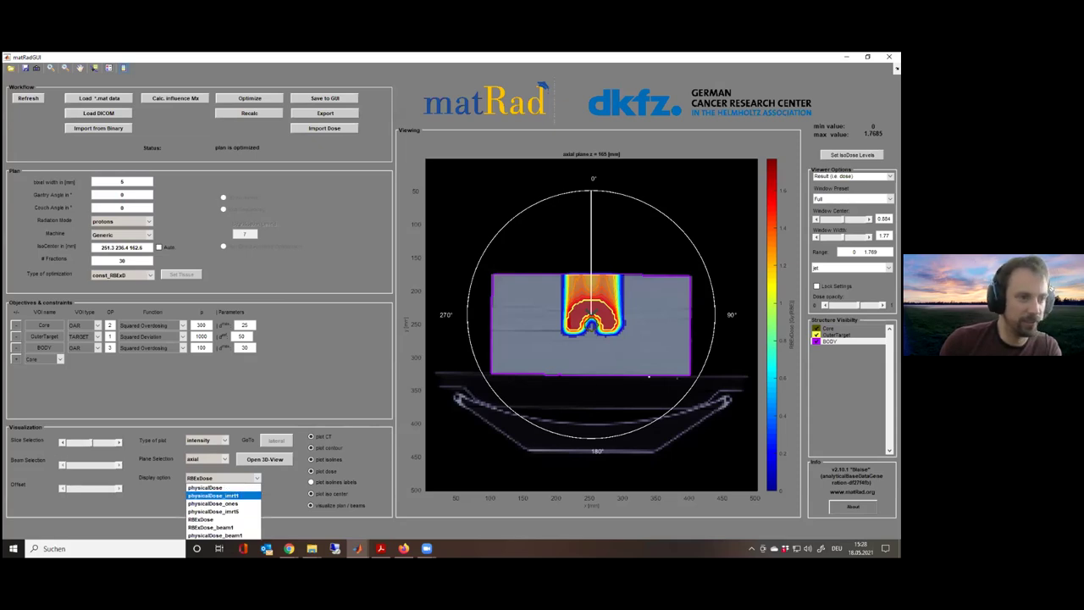
key(Up)
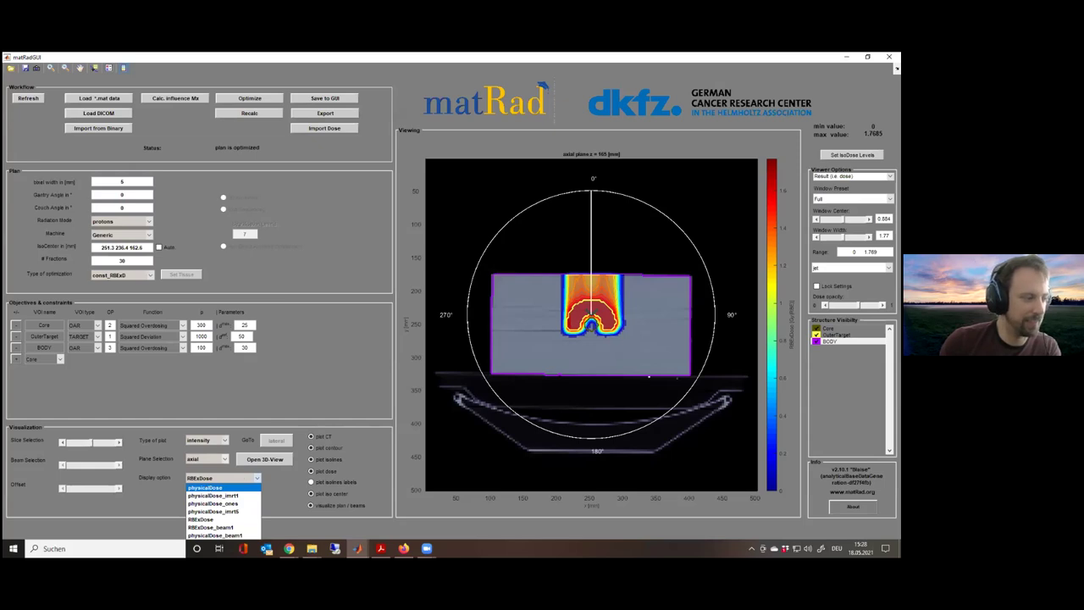
key(Return)
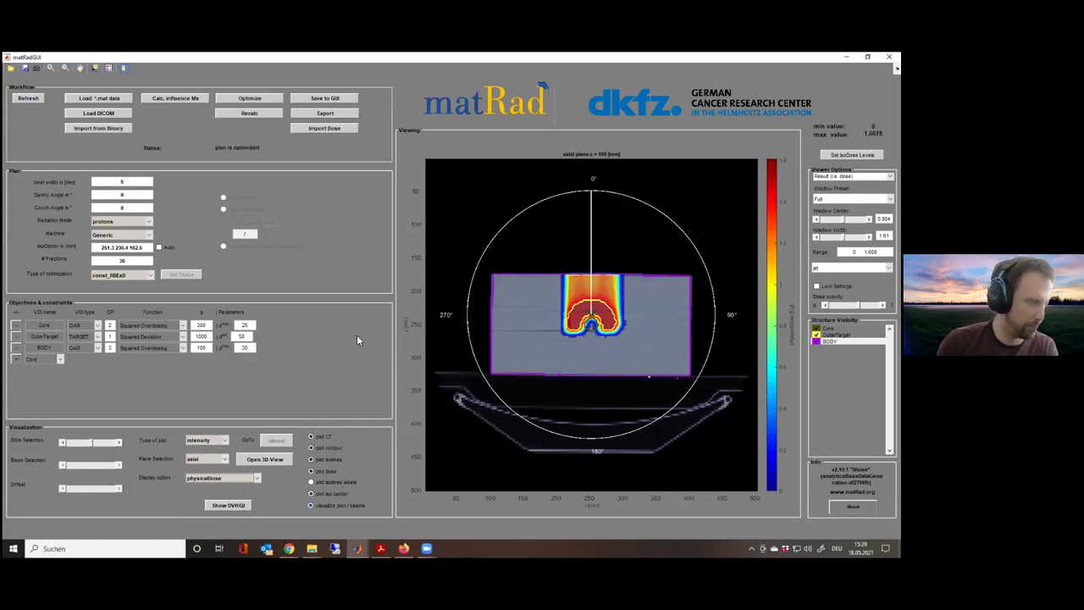
Switch the displayed dose distribution of the single-beam proton plan back to RBExDose
key(alt+Down)
key(Down)
key(Down)
key(Down)
key(Down)
key(Return)
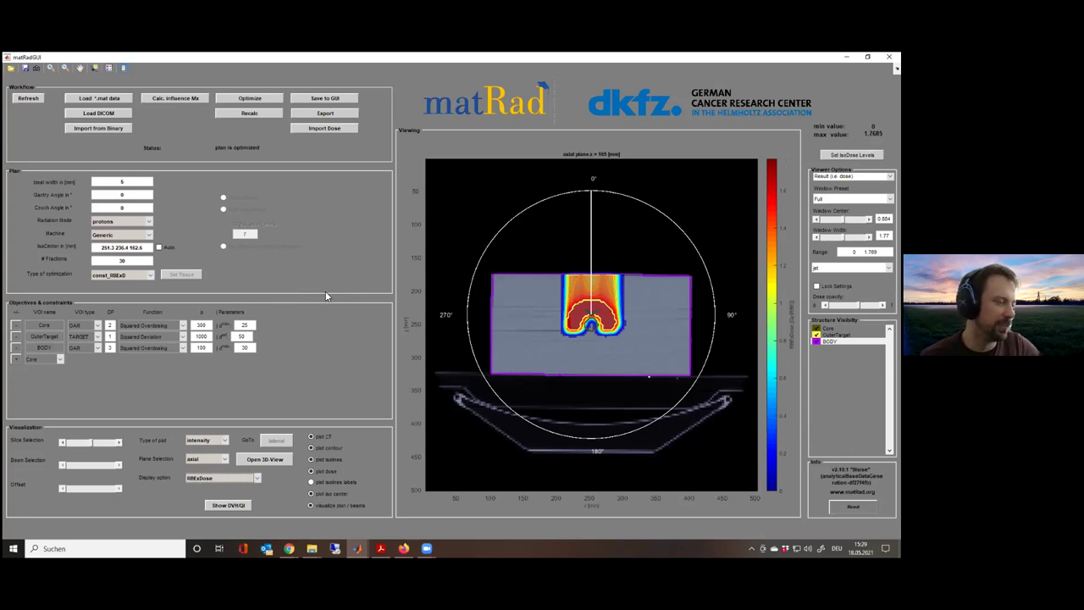
Save the single-beam optimization result to the GUI under the name proton1
click(326, 99)
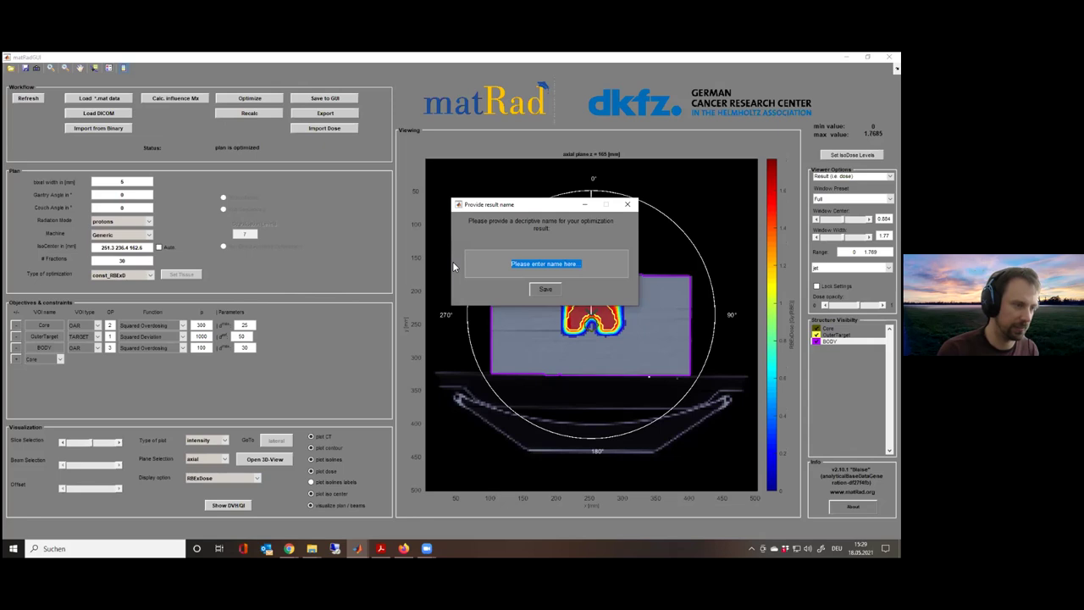
text(proton1)
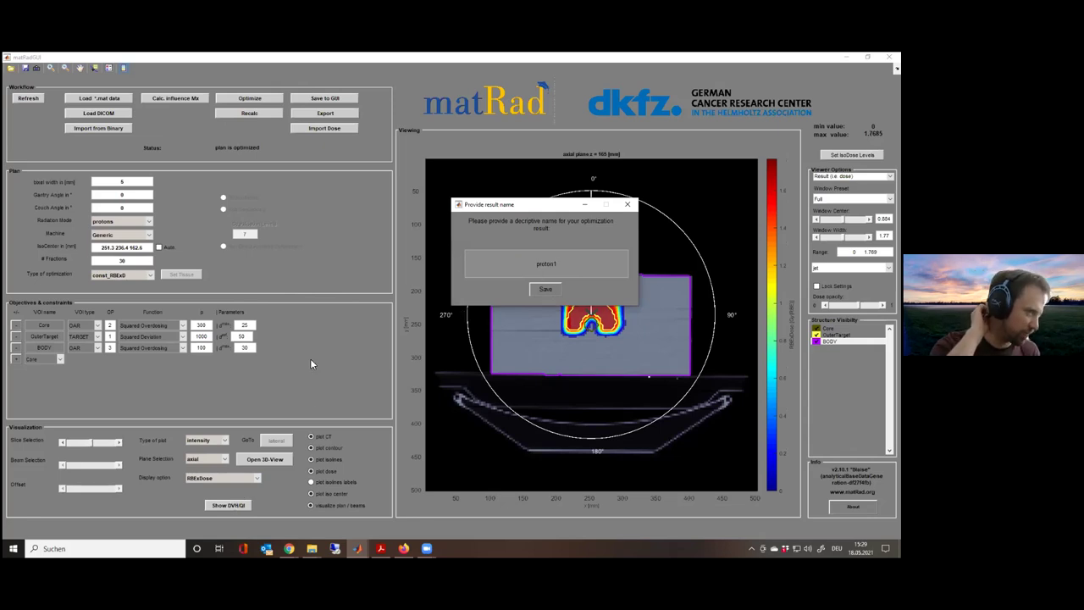
key(Return)
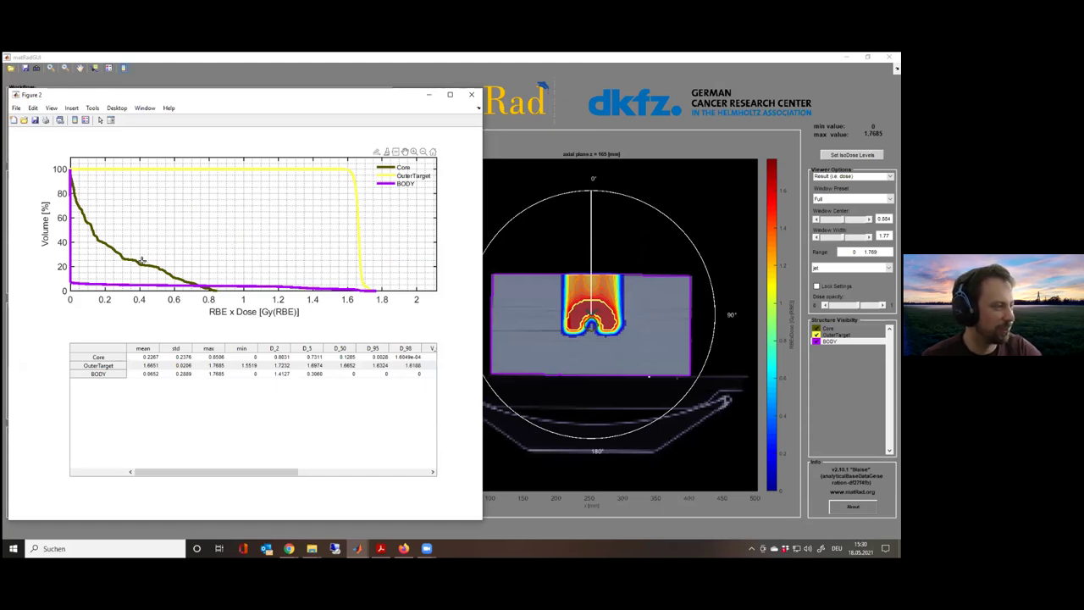
Examine the plan's dose-volume histogram and save the figure as DVH_proton1.png in the matRadClean folder
mouse_move(211, 287)
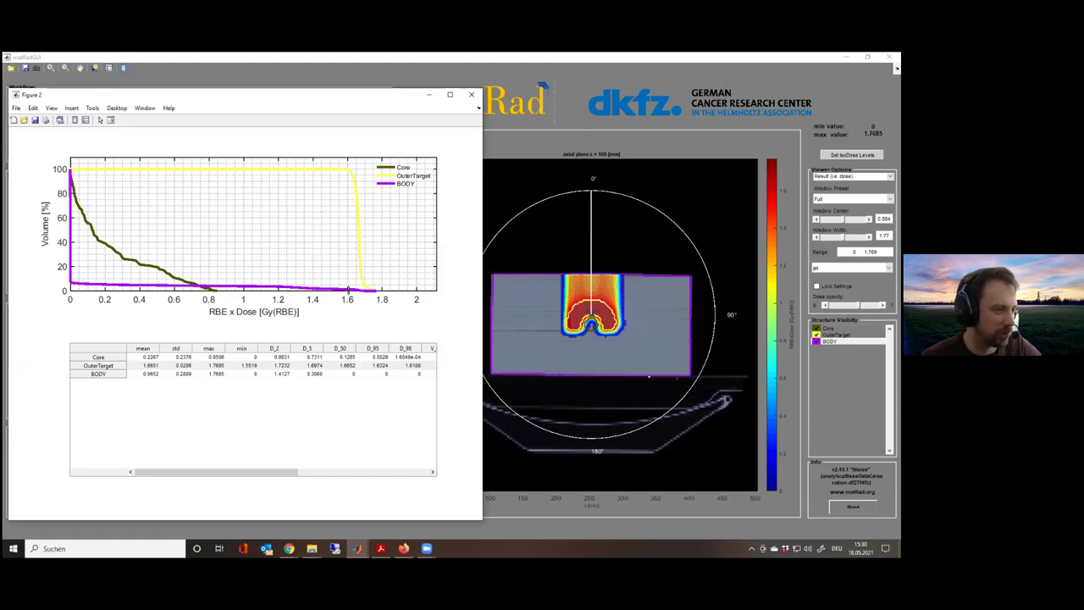
mouse_move(348, 290)
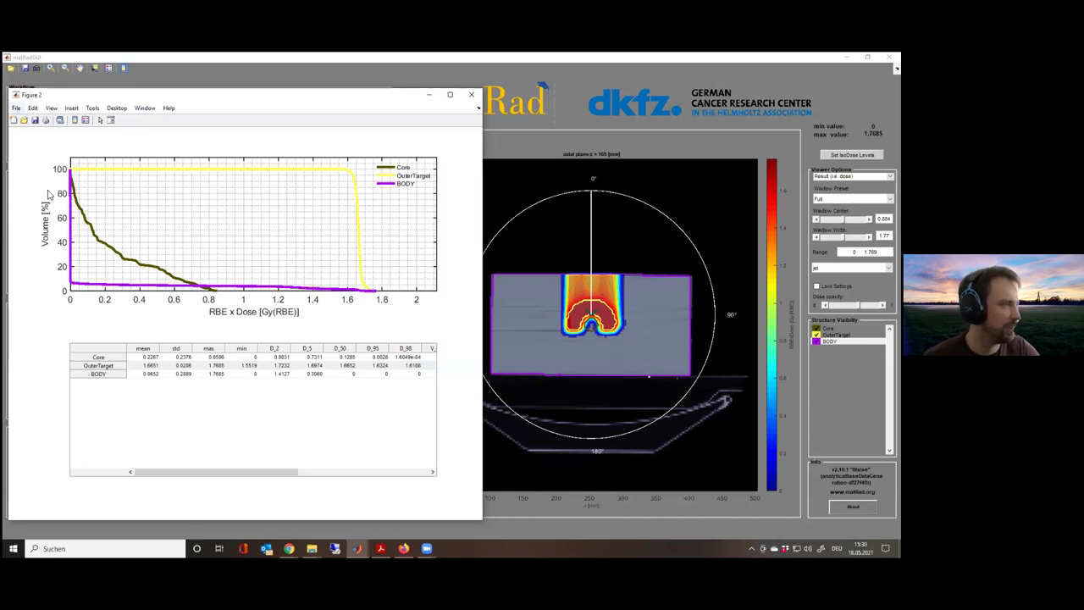
key(alt+f)
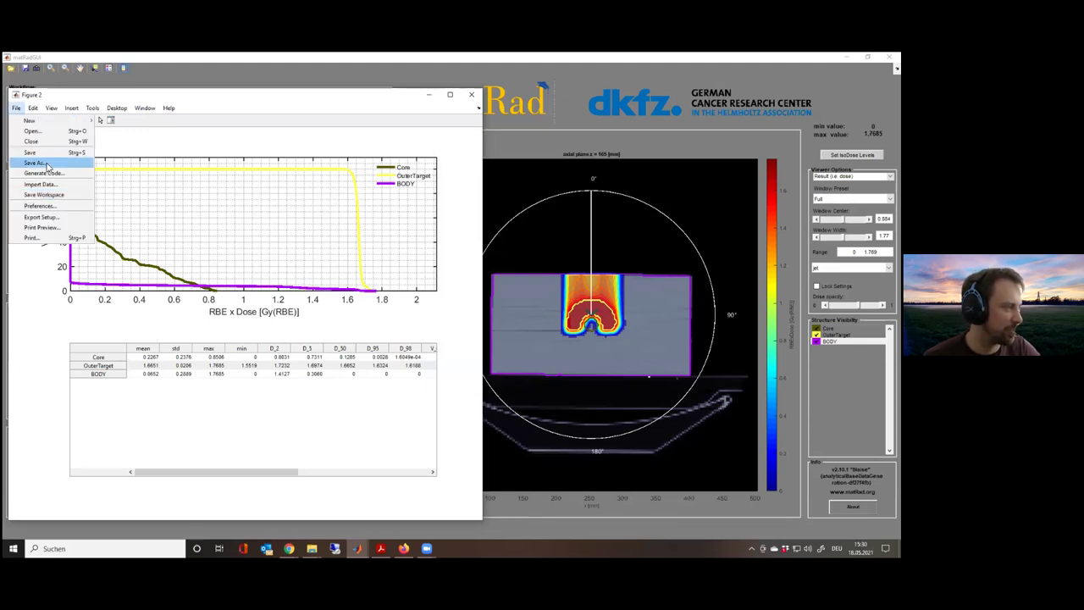
click(48, 165)
click(96, 481)
click(35, 479)
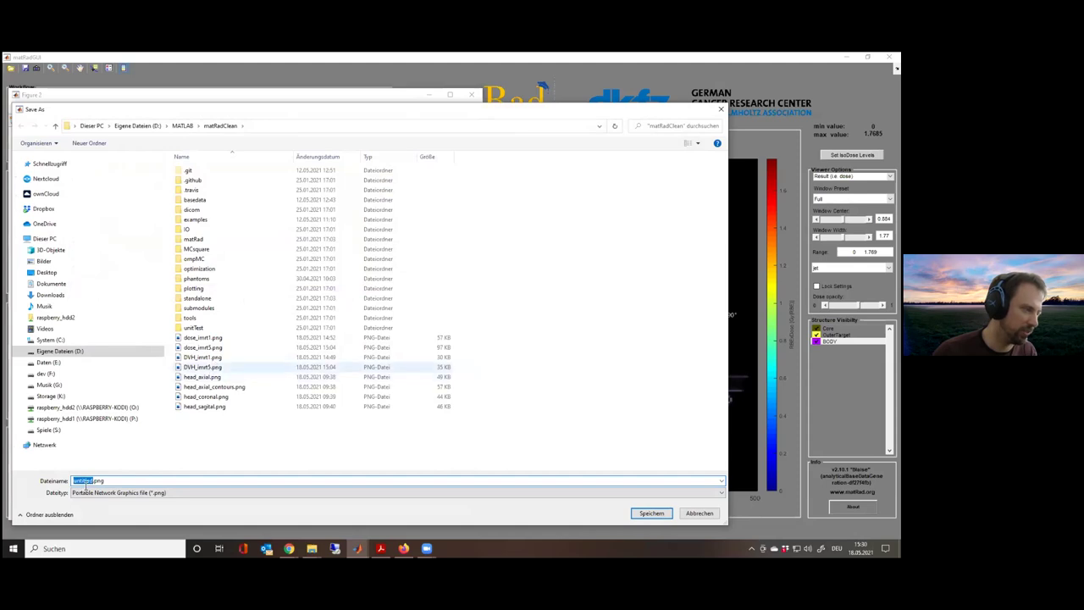
click(204, 356)
click(94, 480)
drag(85, 481, 100, 481)
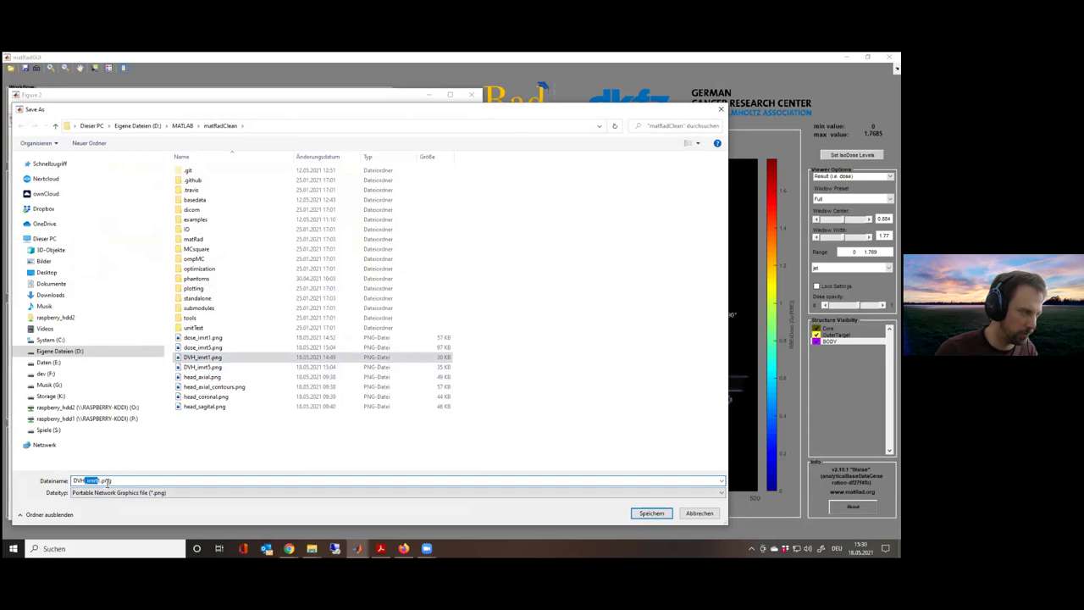
text(proton1)
key(Return)
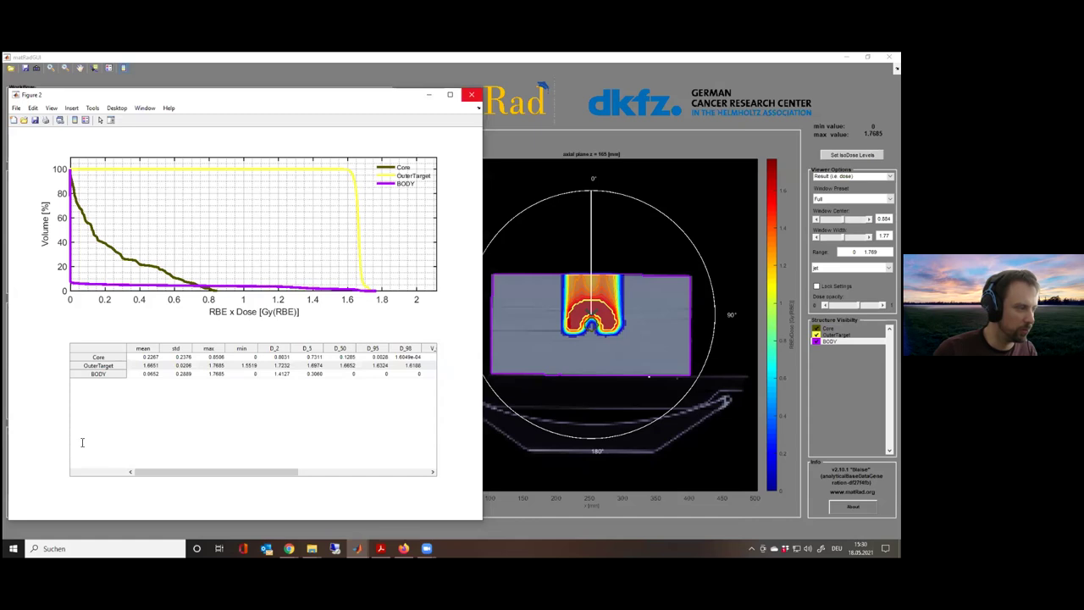
Save the current dose view as the image dose_proton1.png and dismiss the notice
text(dose_proton1.png)
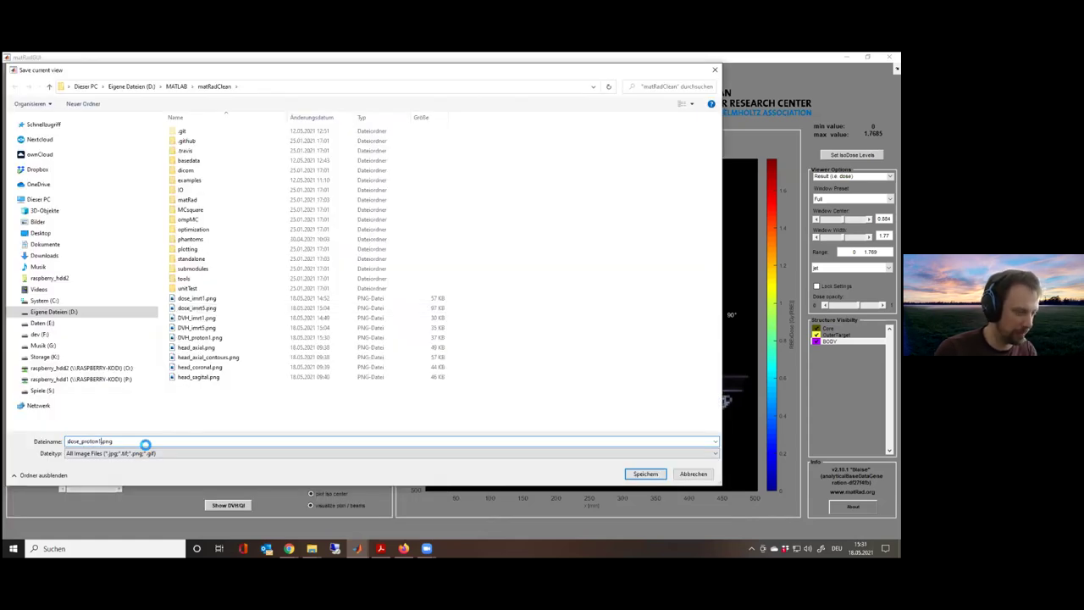
key(Return)
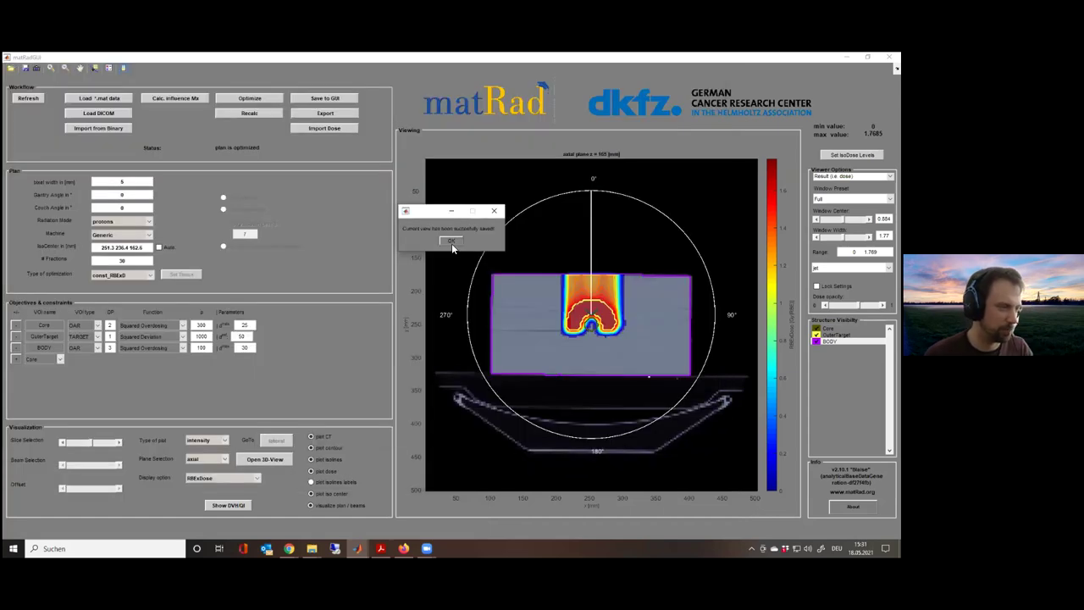
key(Return)
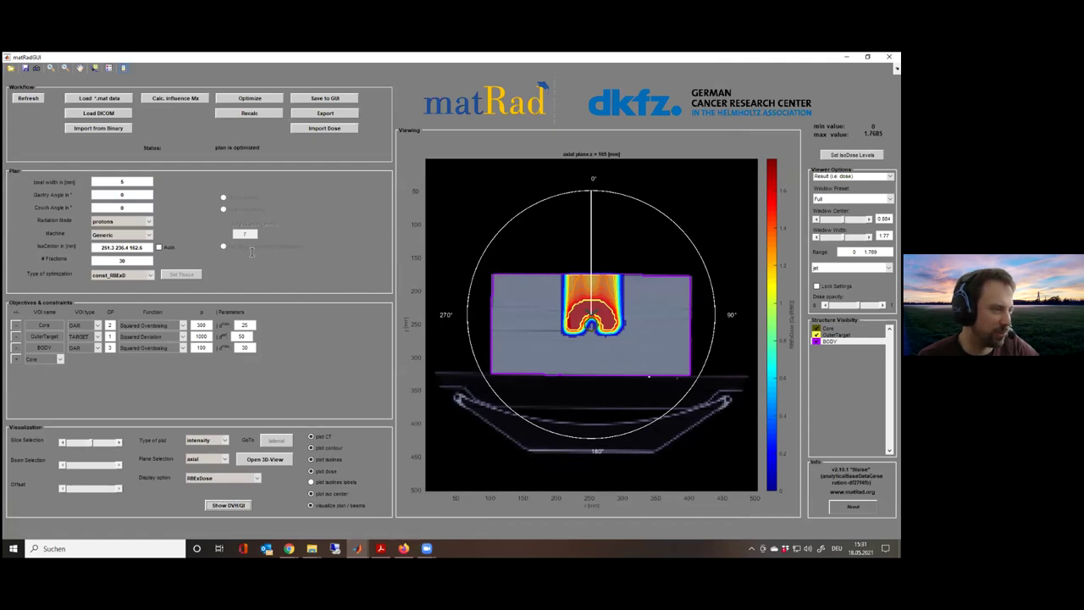
Consult Task 2 in the Acrobat Reader task sheet, and set matRadGUI's gantry angles to 315 0 45 and couch angles to 0 0 0
key(alt+Tab)
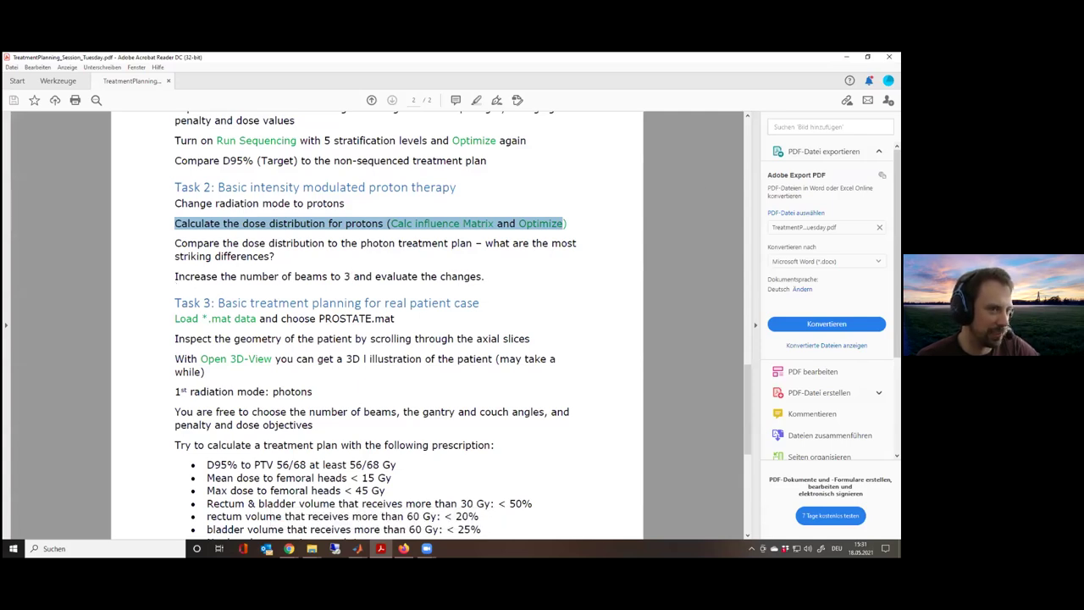
triple_click(500, 265)
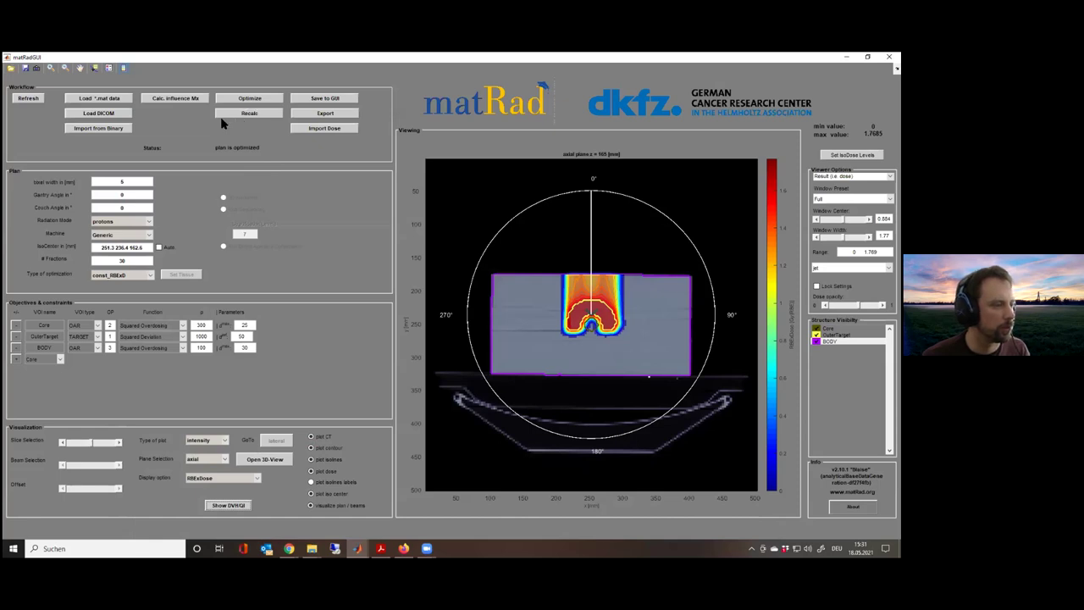
double_click(121, 195)
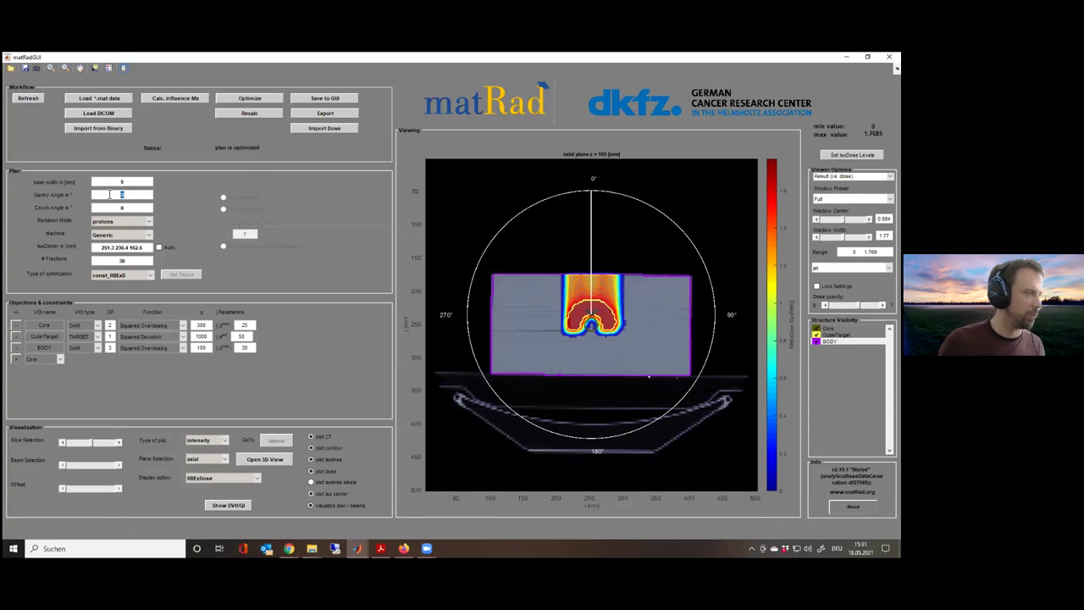
text(90)
text(5)
text(5 0)
text( 45)
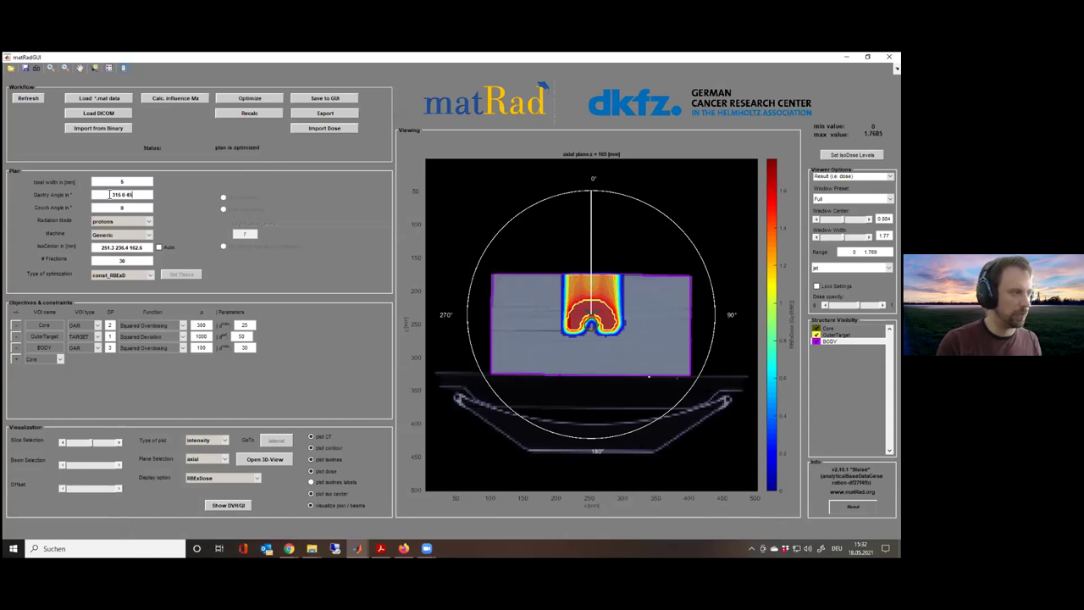
key(Tab)
text(0 0)
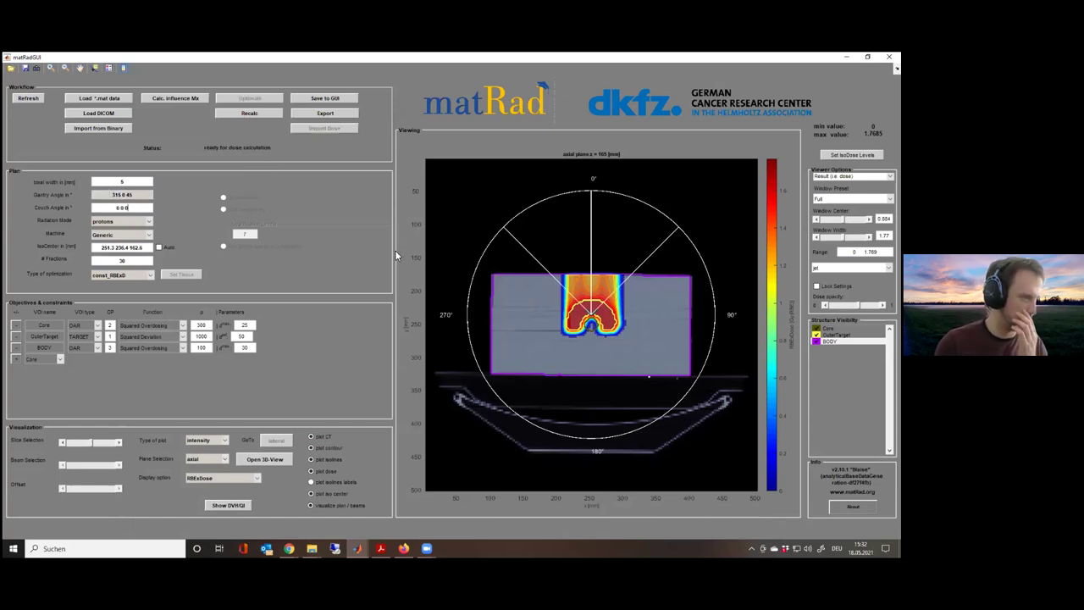
key(Tab)
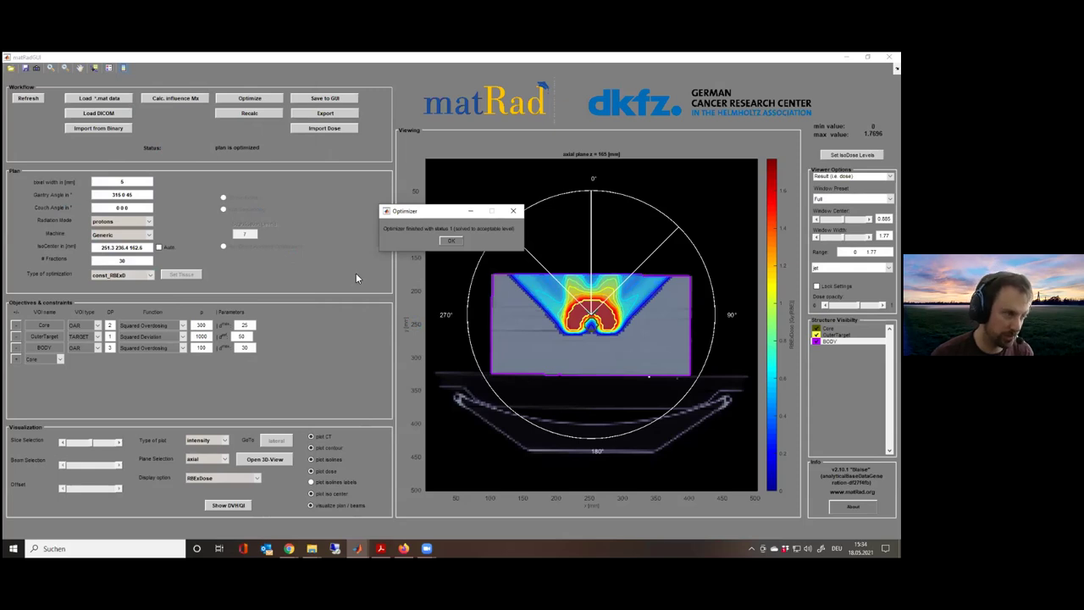
Calculate the influence matrix and optimize the three-beam proton plan, closing the optimizer message
key(Return)
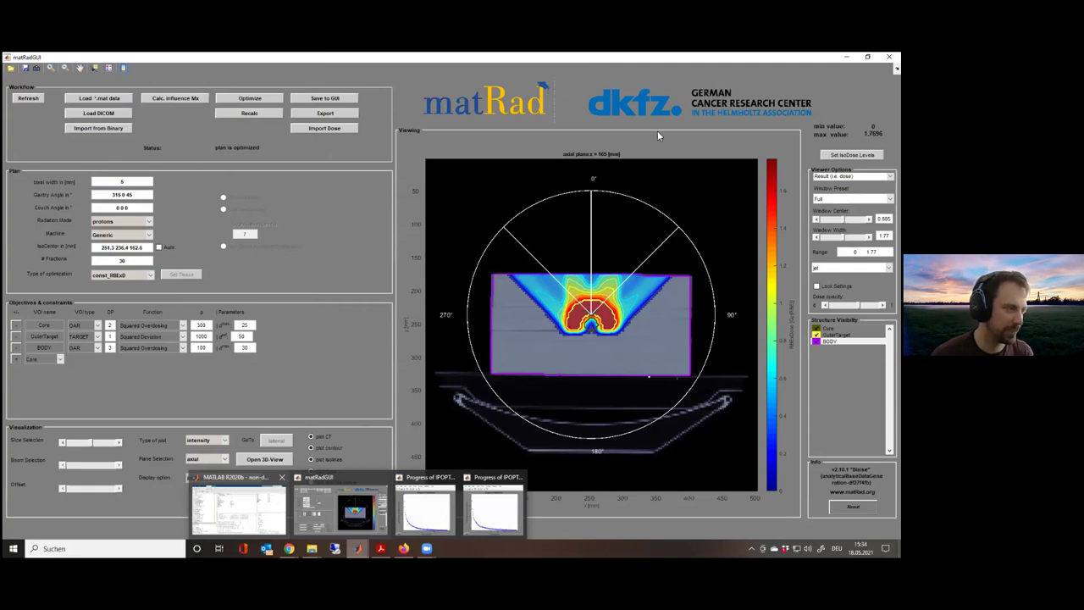
key(Return)
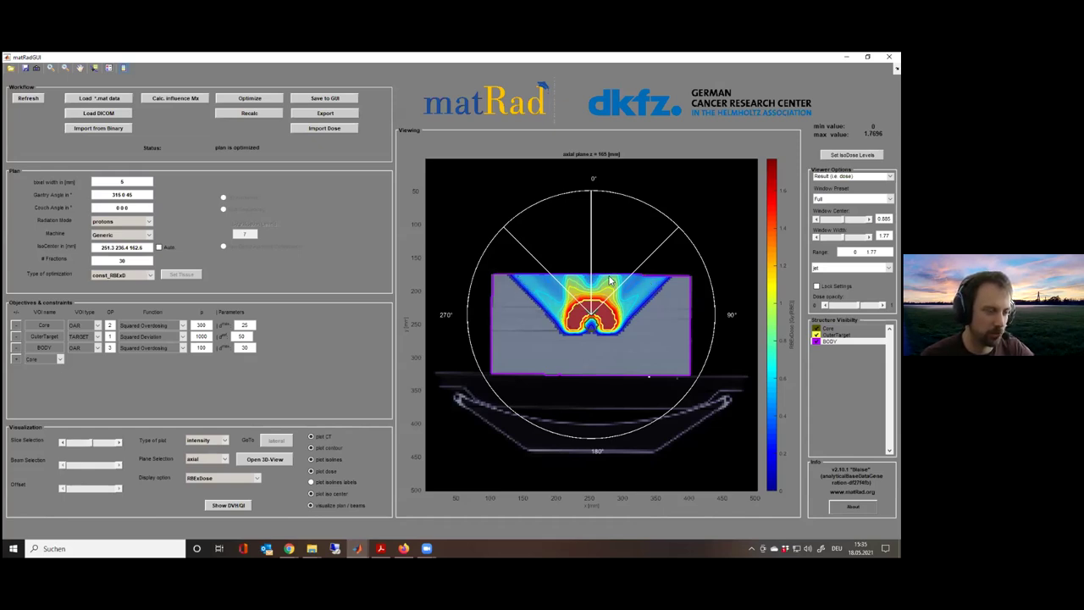
View the separate RBExDose contributions of the three proton beams, ending with the total RBExDose display
click(269, 473)
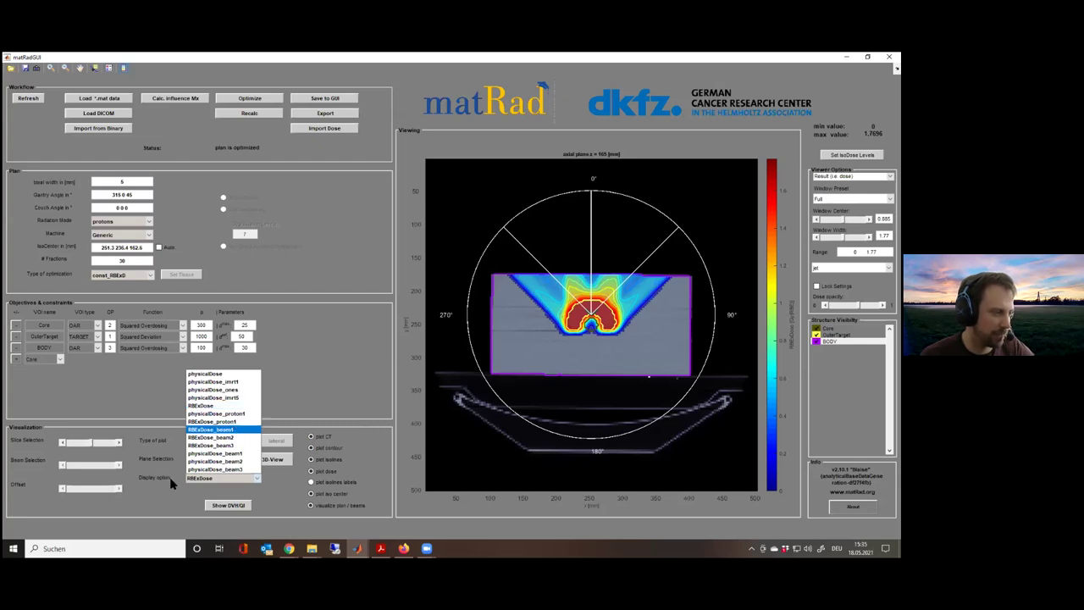
click(215, 479)
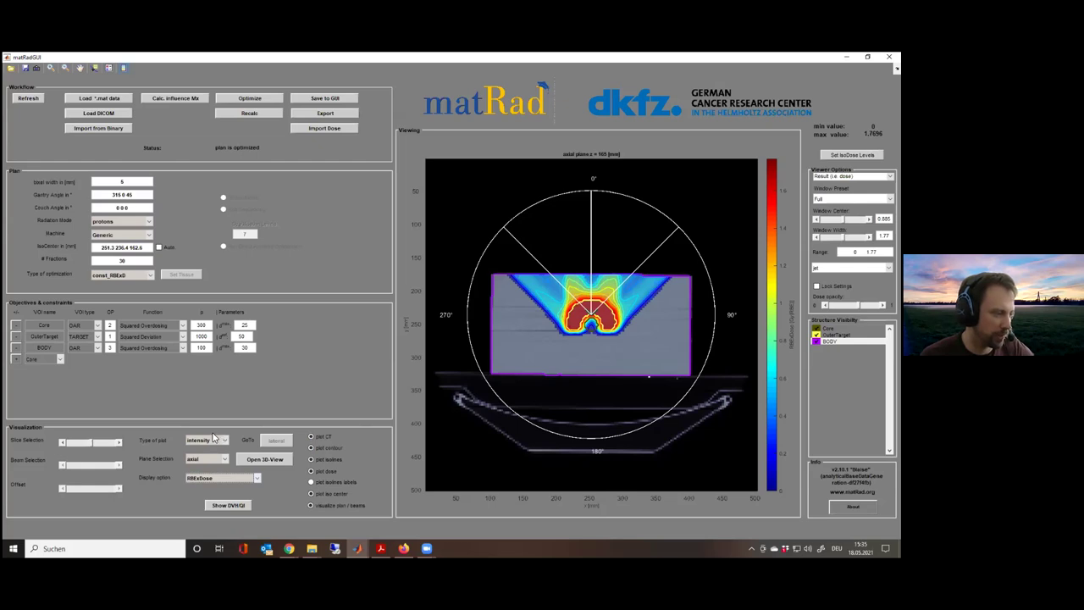
click(222, 478)
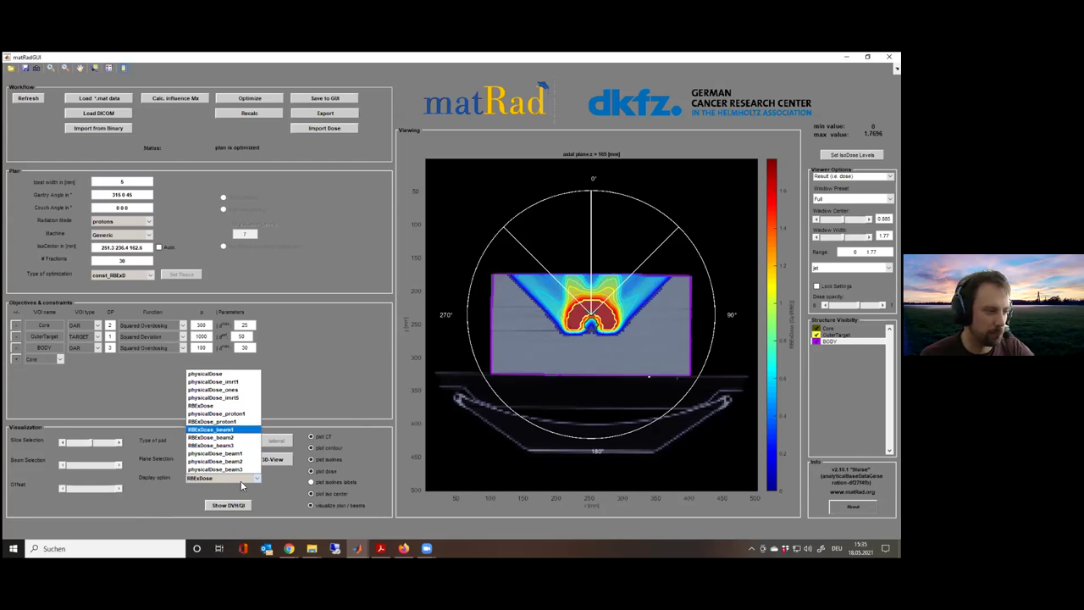
click(212, 429)
scroll(221, 474, down, 1)
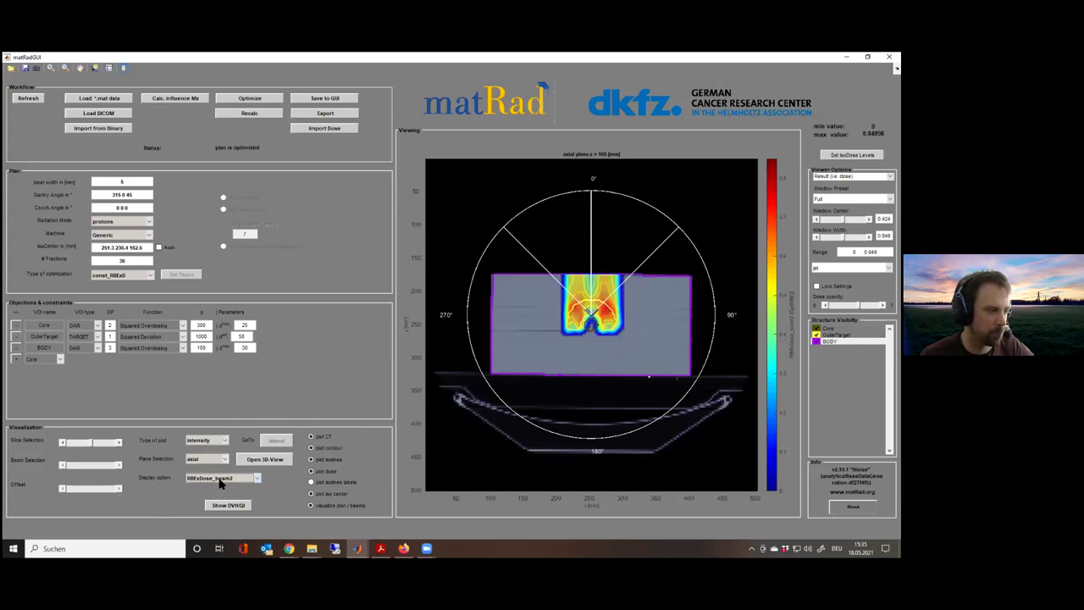
click(221, 474)
click(221, 474)
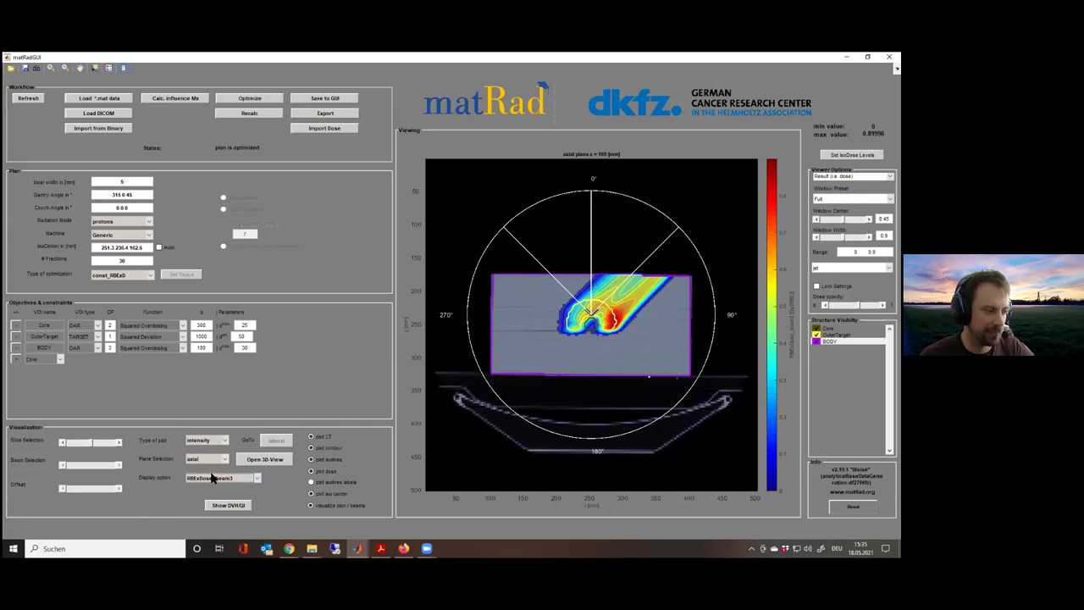
click(213, 476)
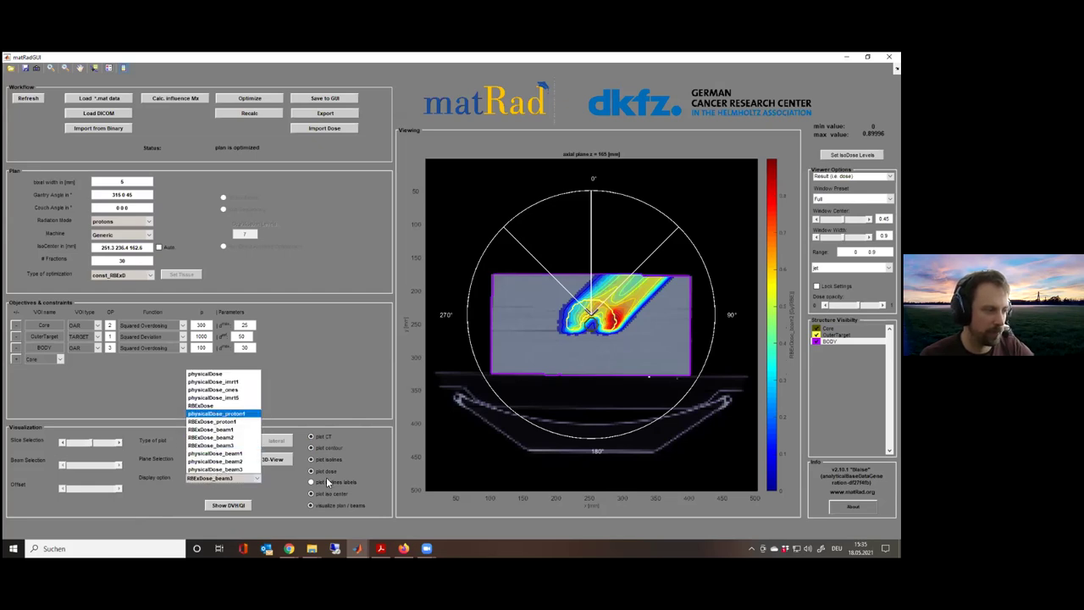
key(Up)
key(Return)
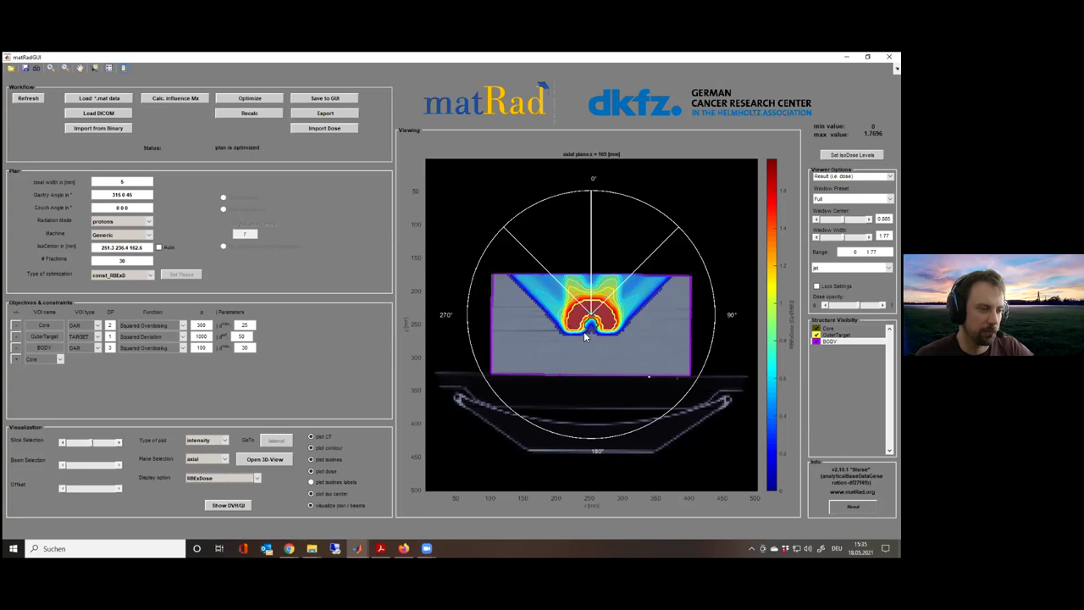
Compare the individual beam doses again by displaying RBExDose_beam1, RBExDose_beam2 and RBExDose_beam3 in turn
click(251, 479)
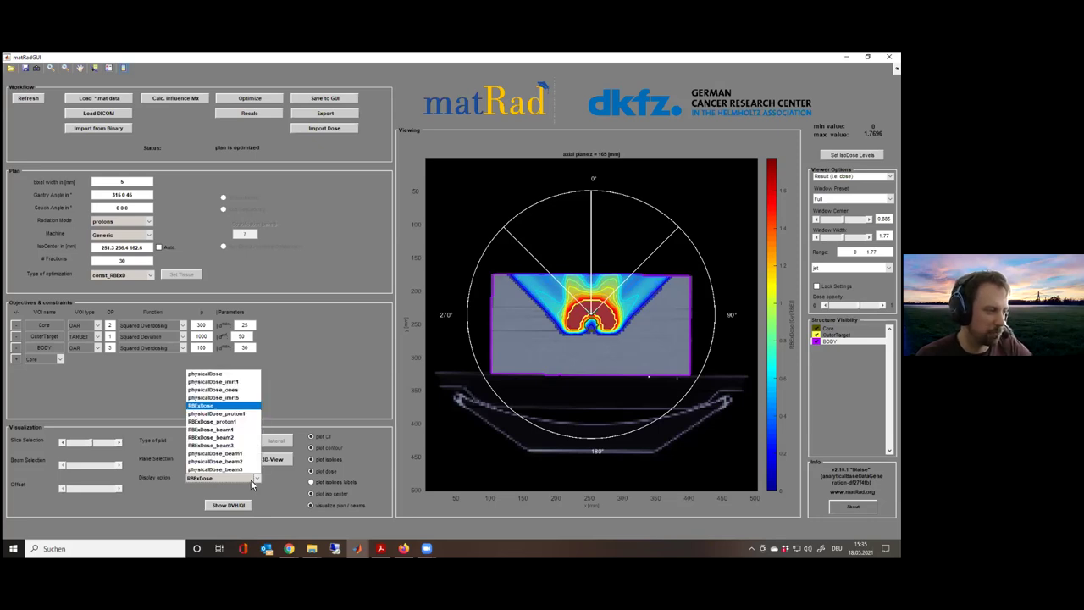
click(236, 432)
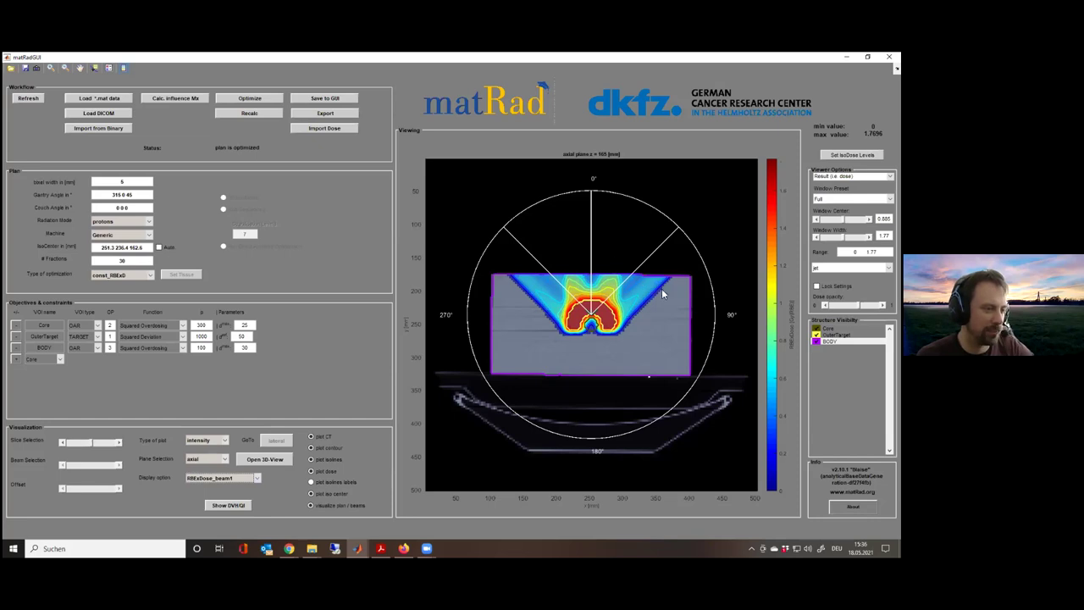
click(250, 479)
click(238, 444)
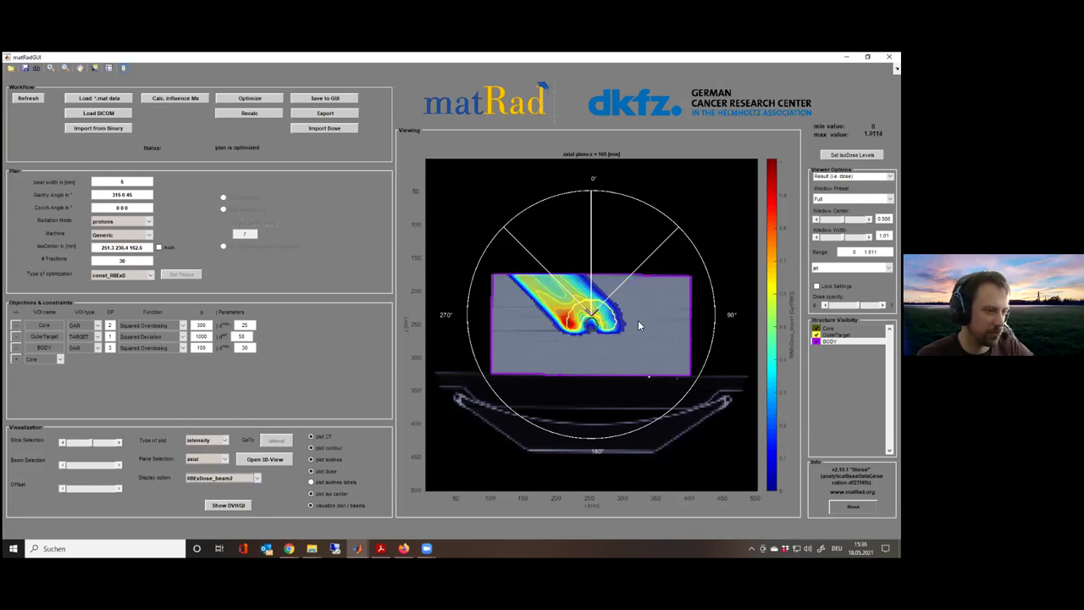
click(245, 478)
click(244, 444)
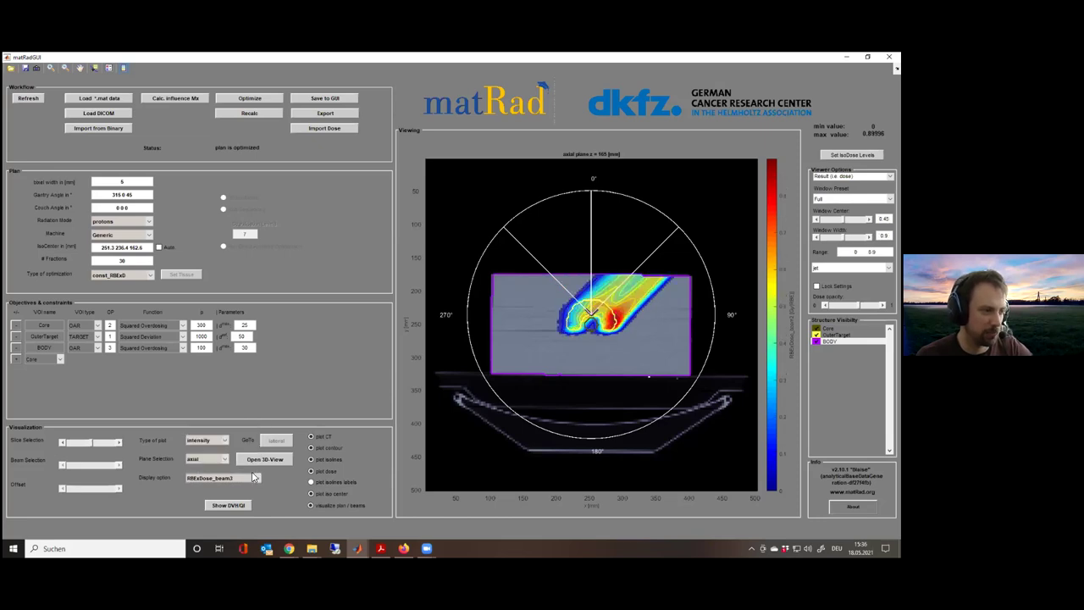
Display the total RBExDose and save the three-beam optimization result to the GUI as proton3
click(252, 479)
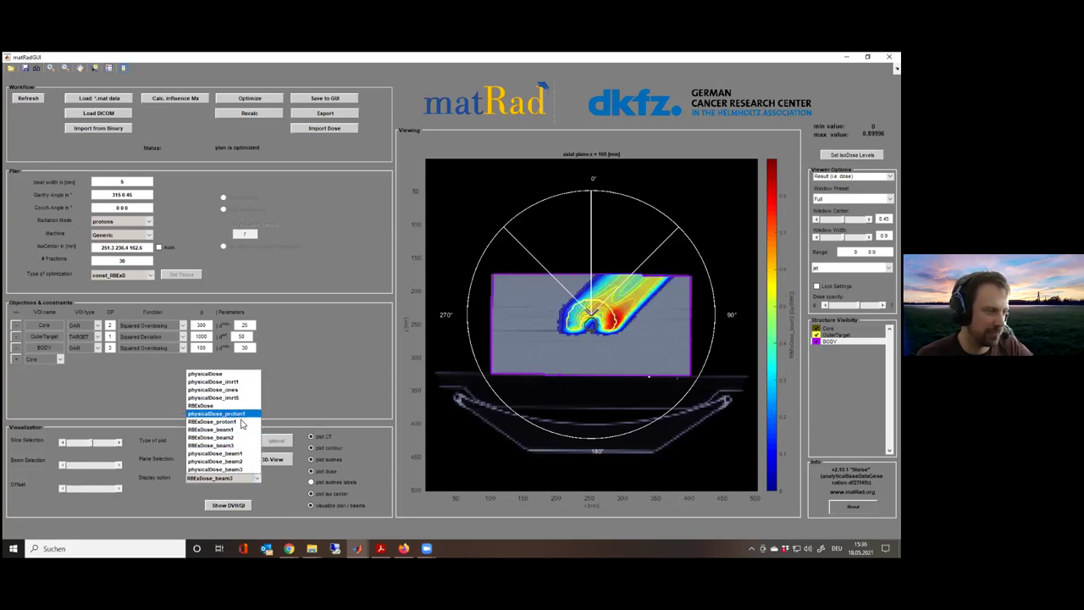
click(240, 406)
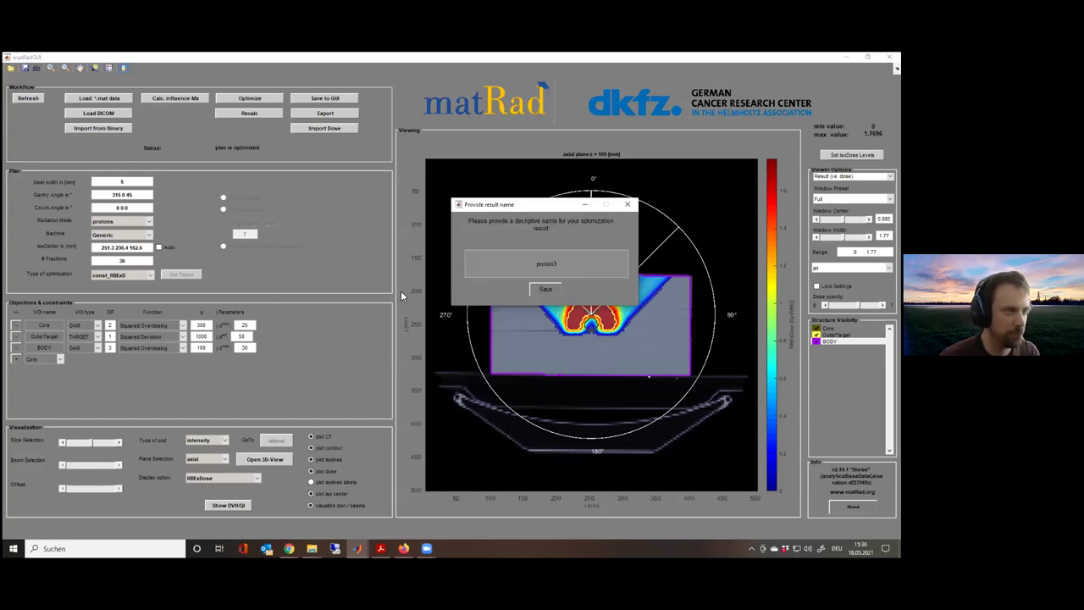
key(Return)
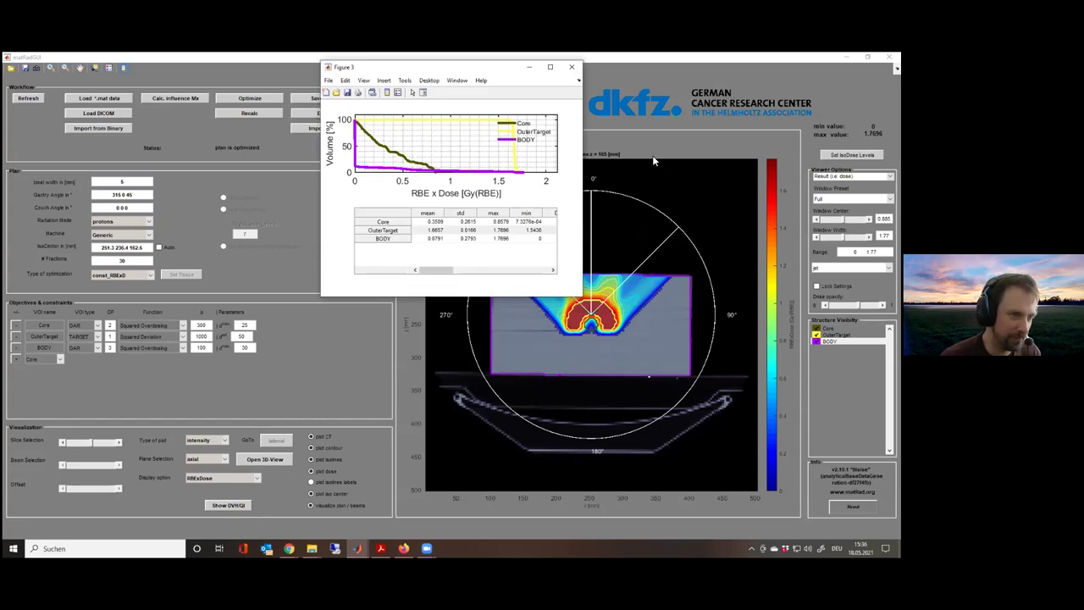
Maximize the DVH figure of the three-beam proton plan and save it as DVH_proton3.png
key(super+Up)
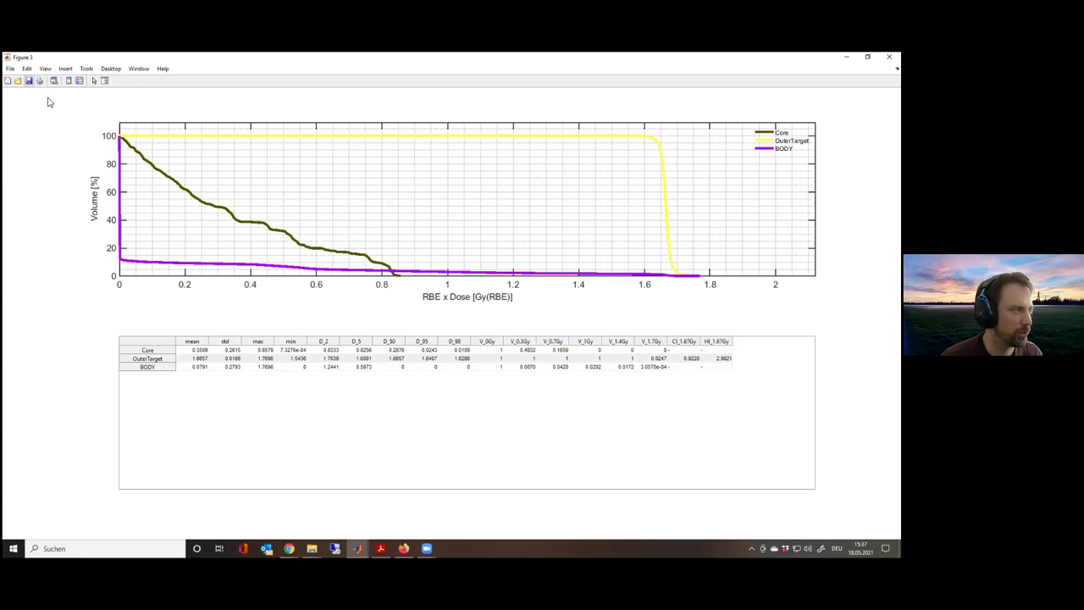
key(ctrl+s)
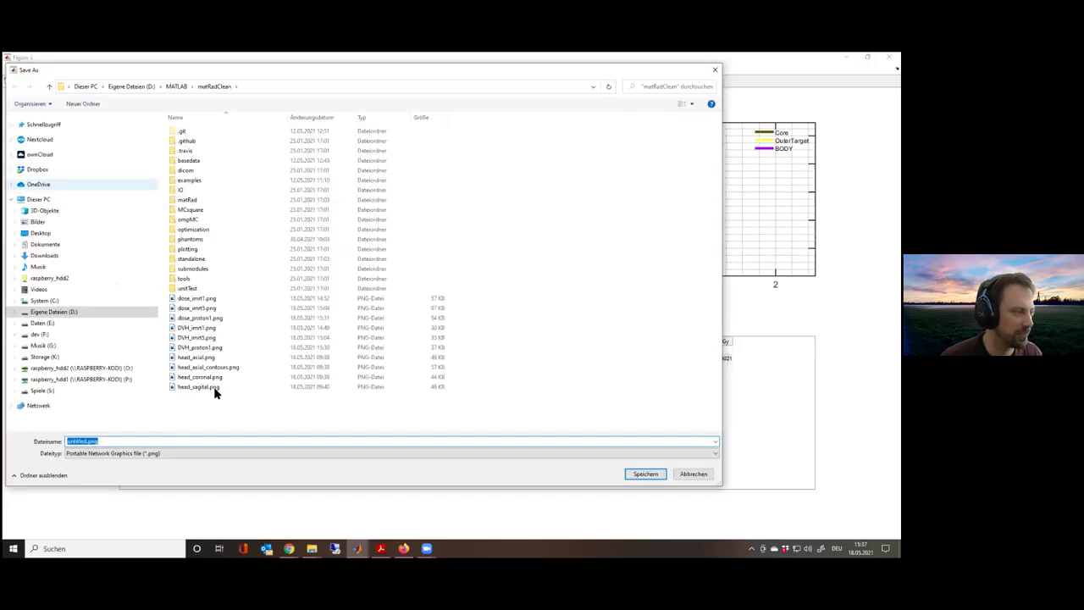
click(221, 338)
key(Down)
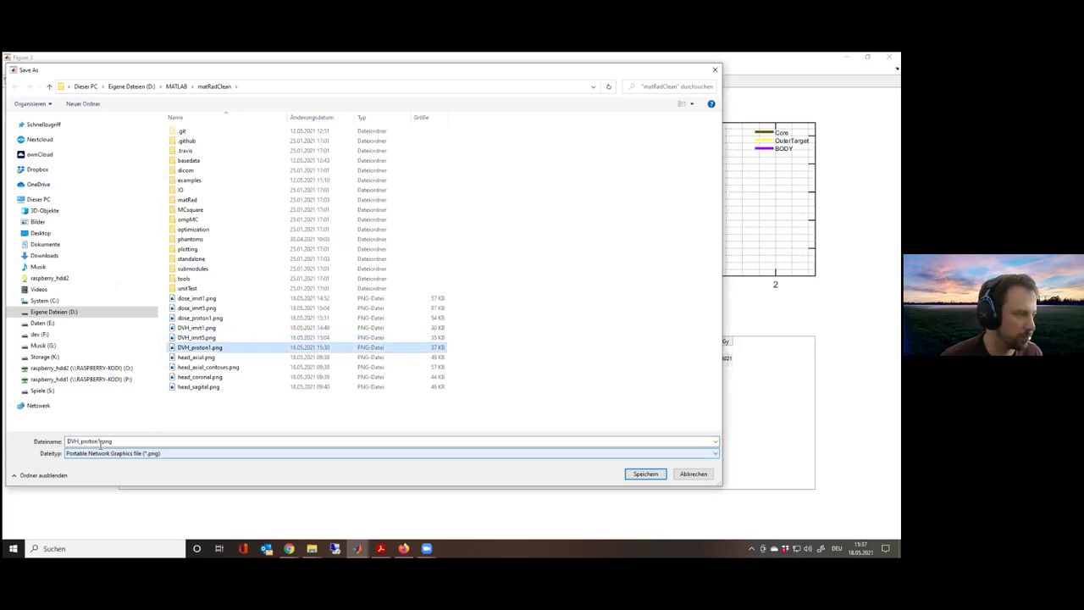
click(99, 441)
text(3)
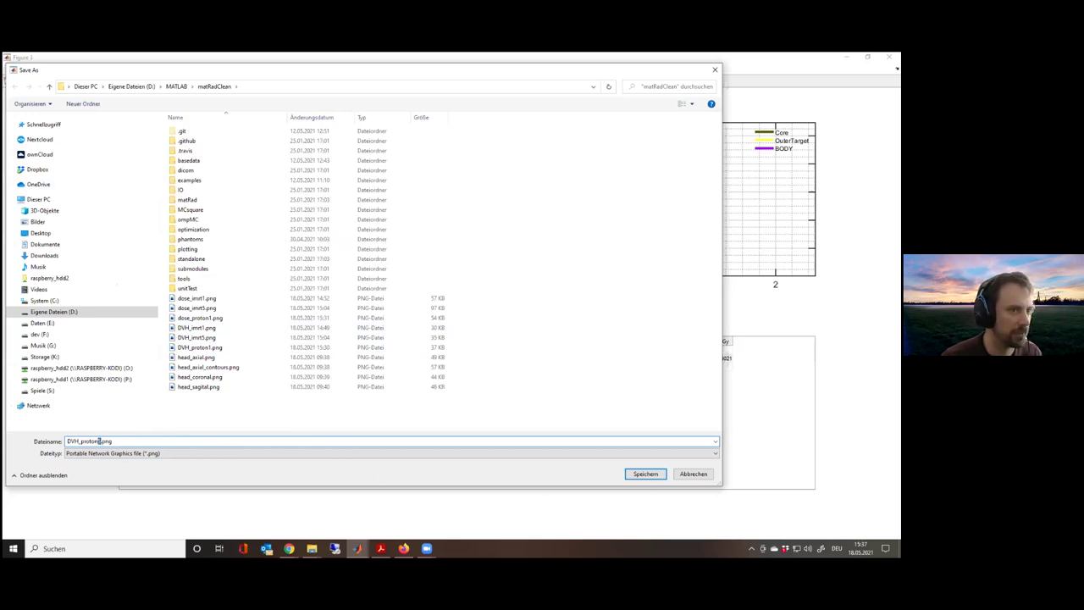
key(Return)
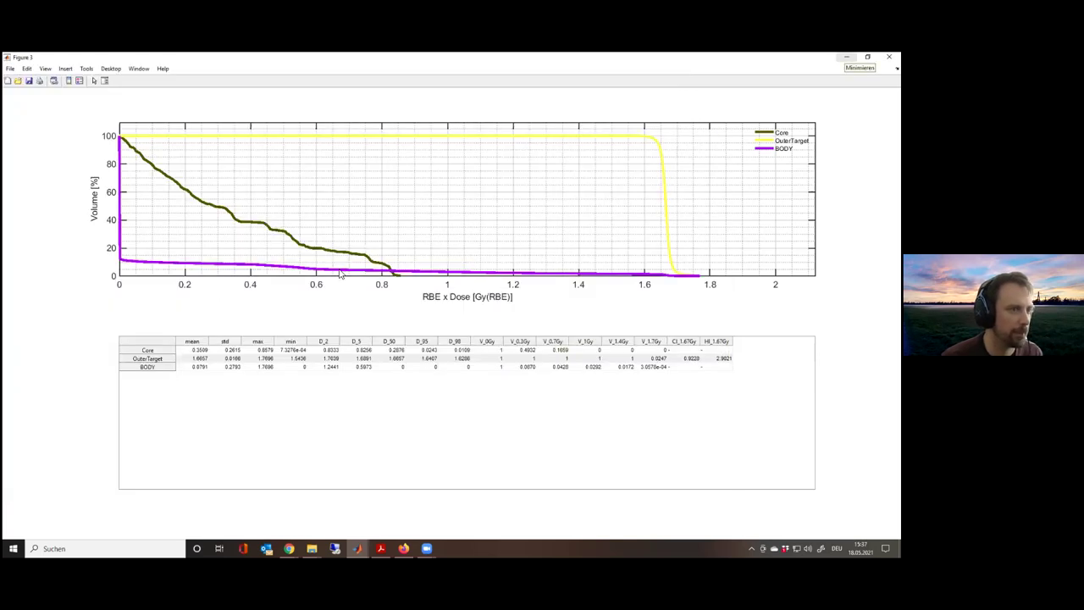
Return to the matRad GUI and save the current RBExDose view as dose_proton3.png, dismissing the save message
key(alt+Tab)
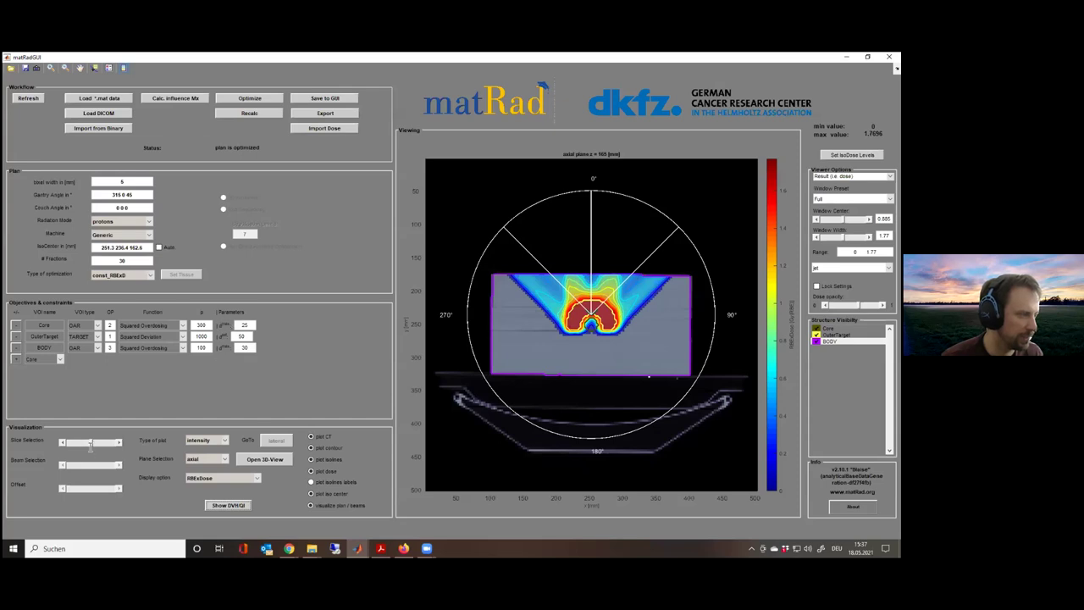
key(ctrl+s)
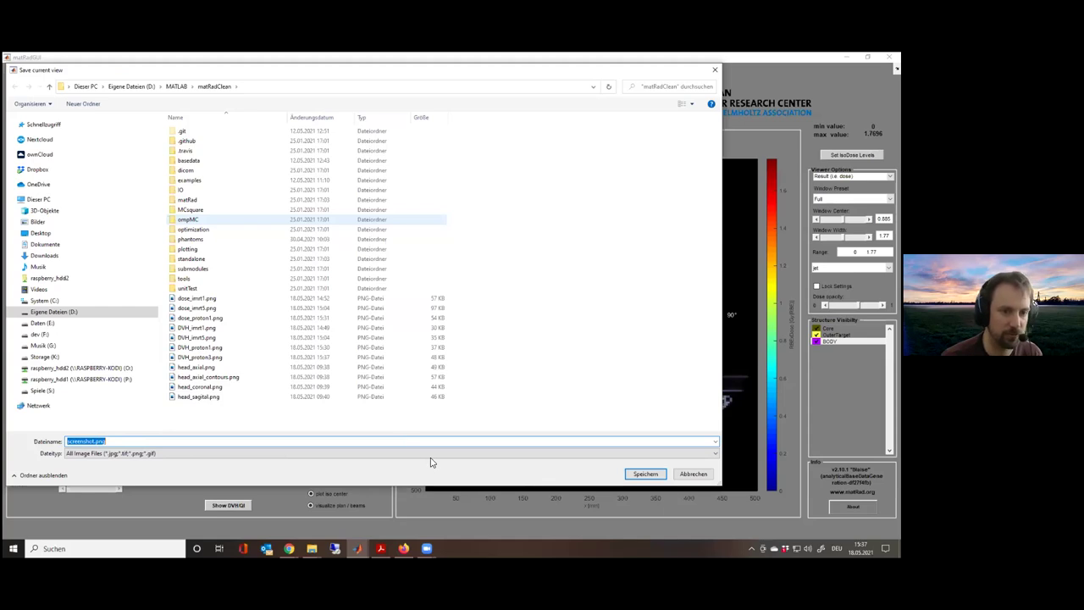
click(200, 318)
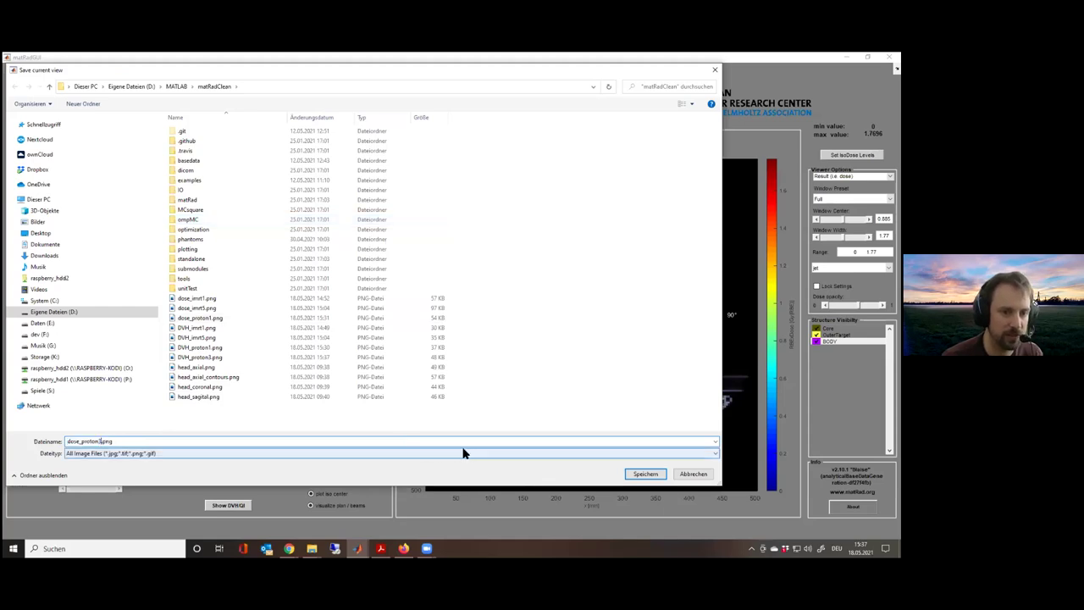
click(645, 474)
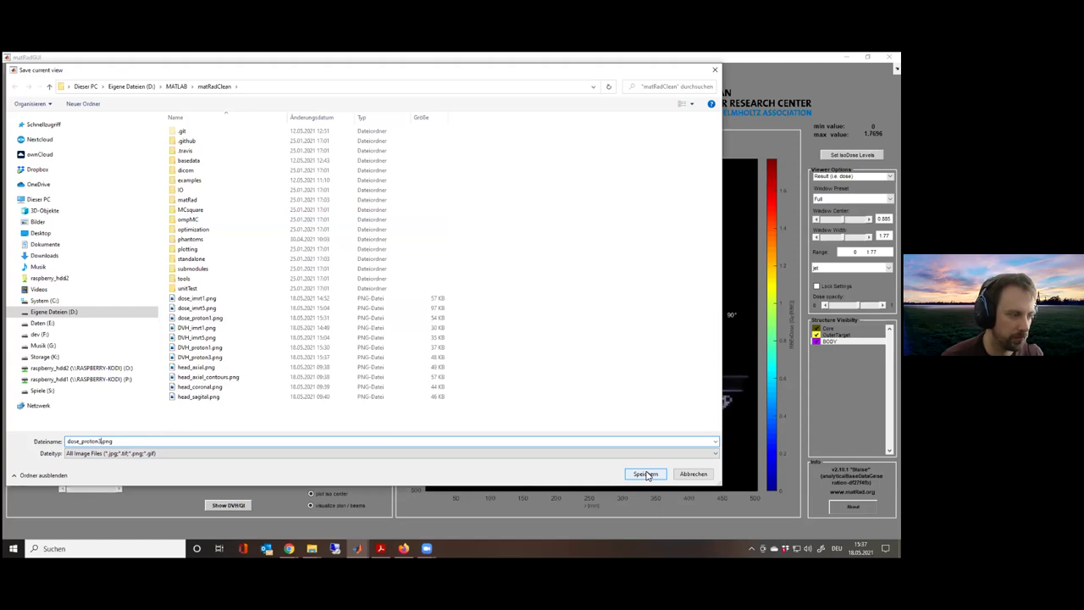
key(BackSpace)
text(3)
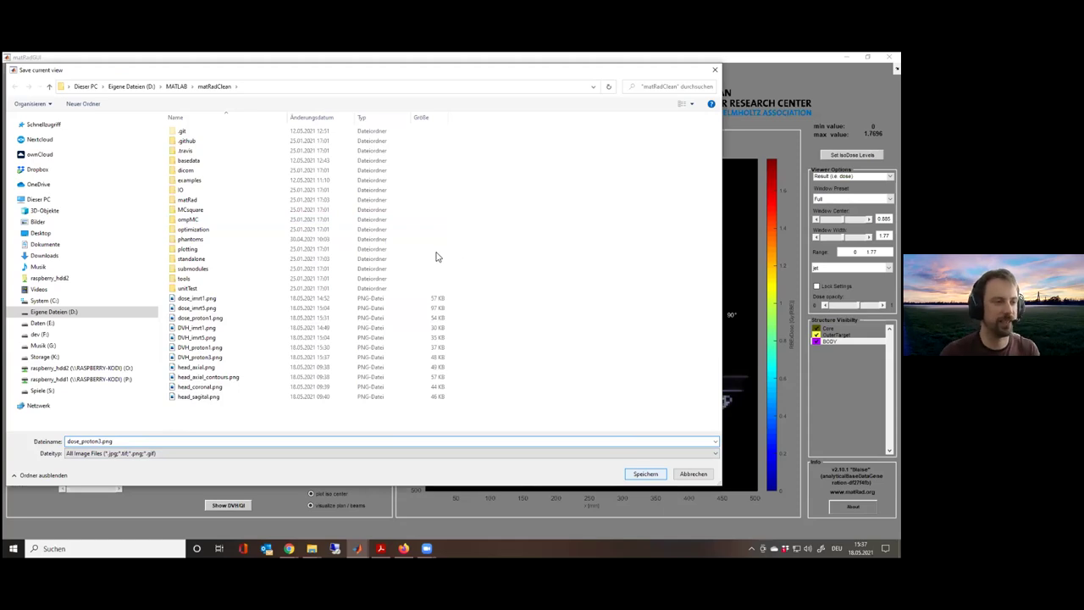
key(Return)
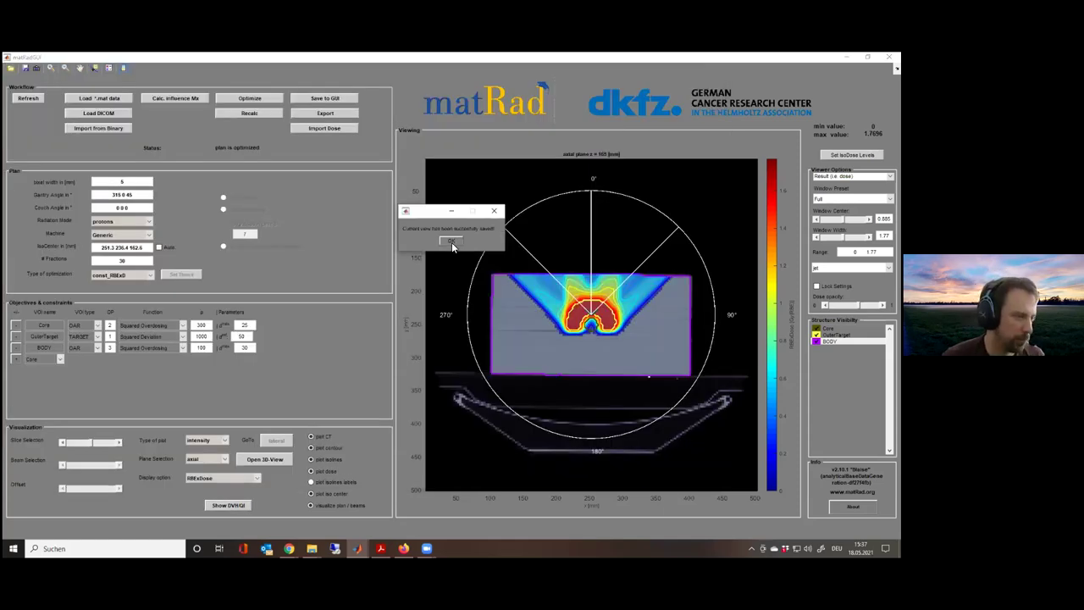
key(Return)
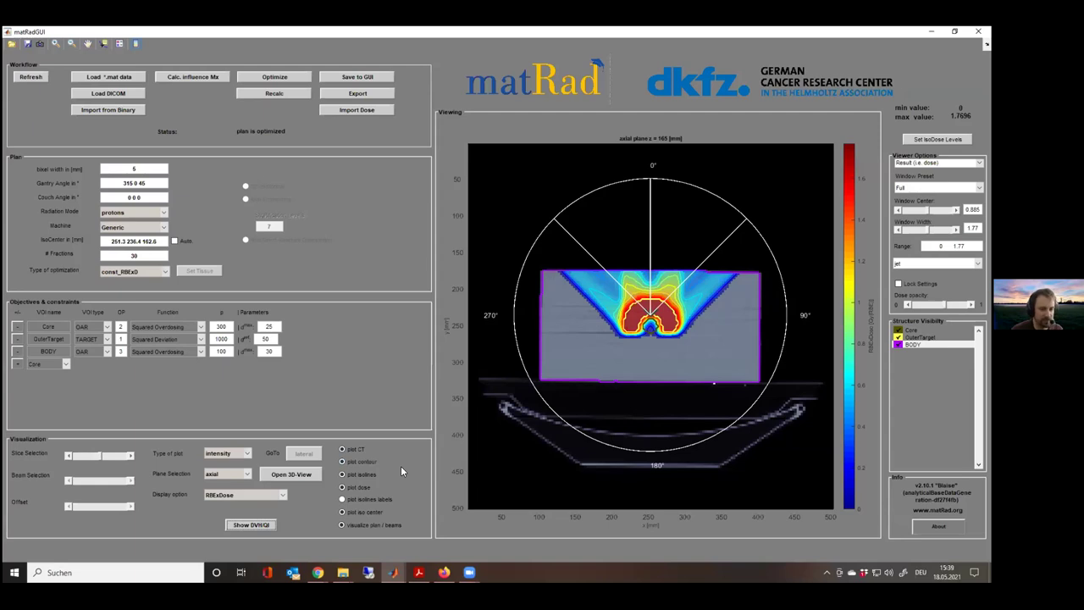
Check which dose results are available for display, keeping RBExDose selected
click(275, 499)
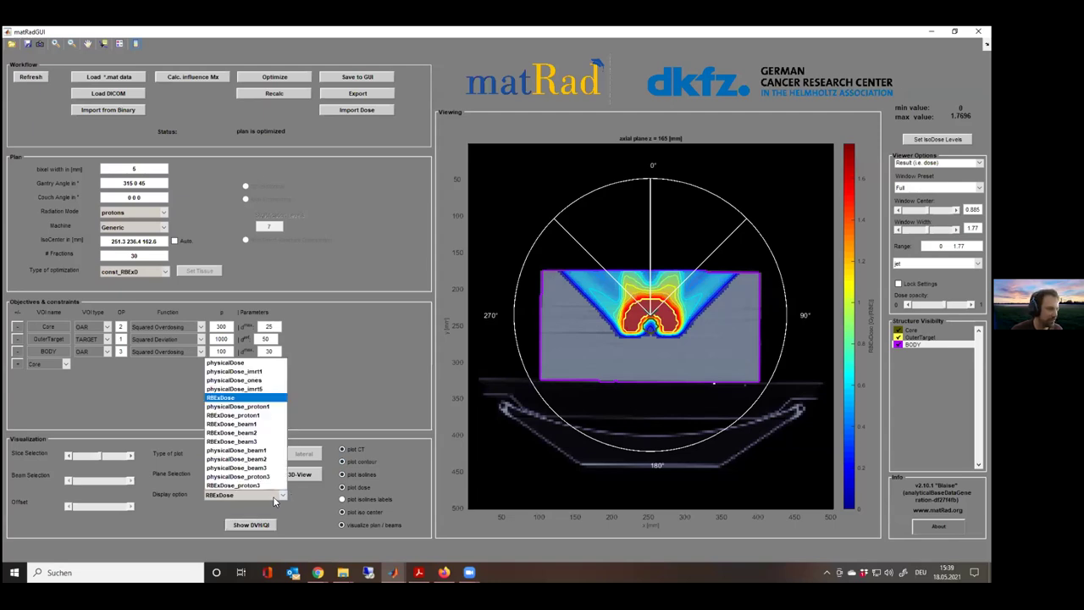
click(275, 500)
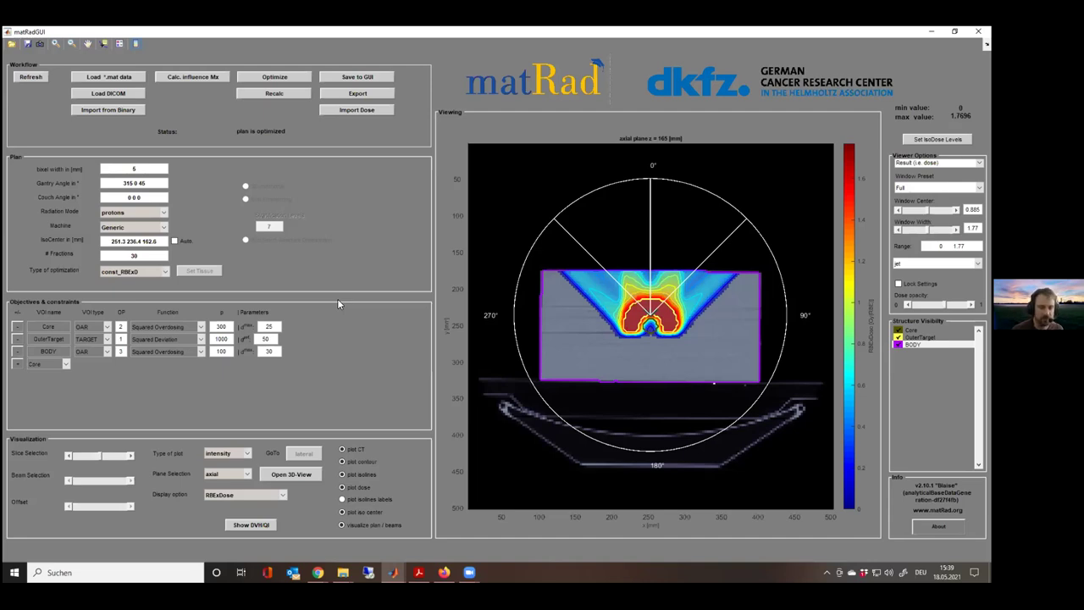
Load the prostate patient dataset from the phantoms folder and turn off the plan and beam visualization
click(120, 78)
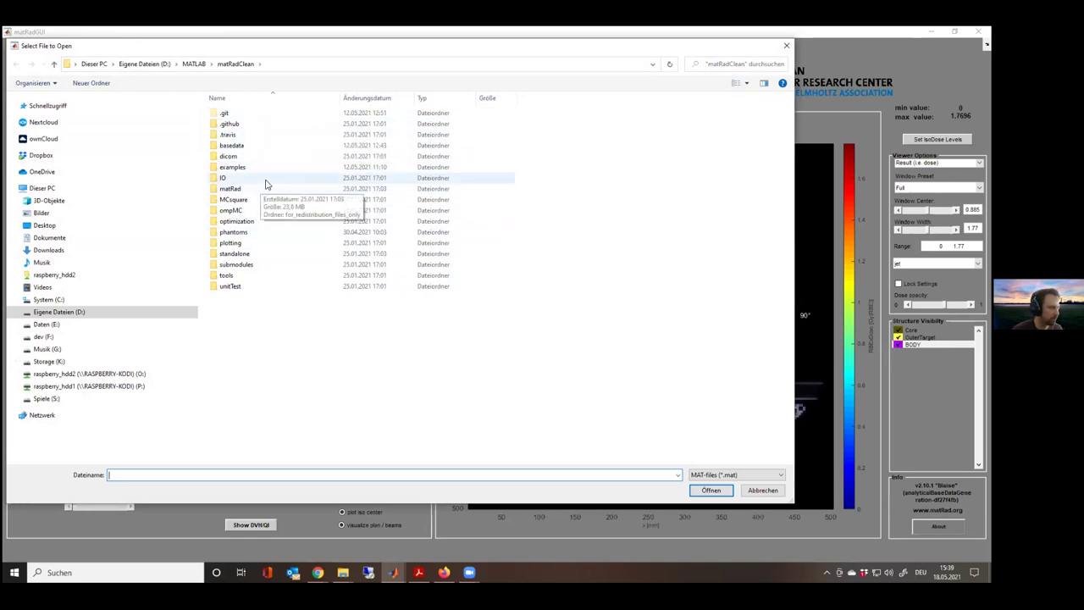
double_click(251, 234)
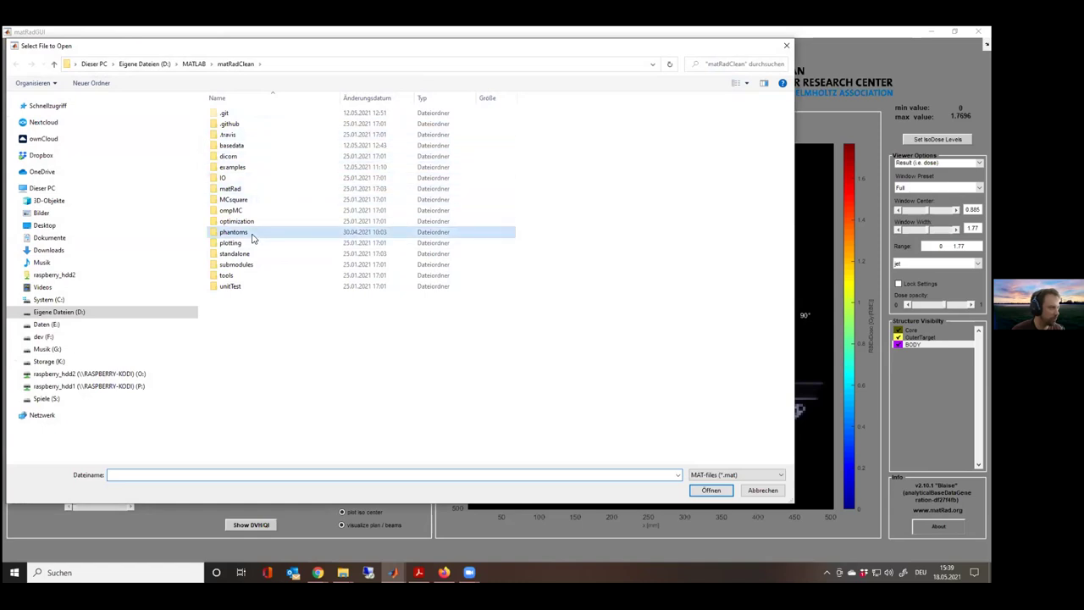
double_click(278, 147)
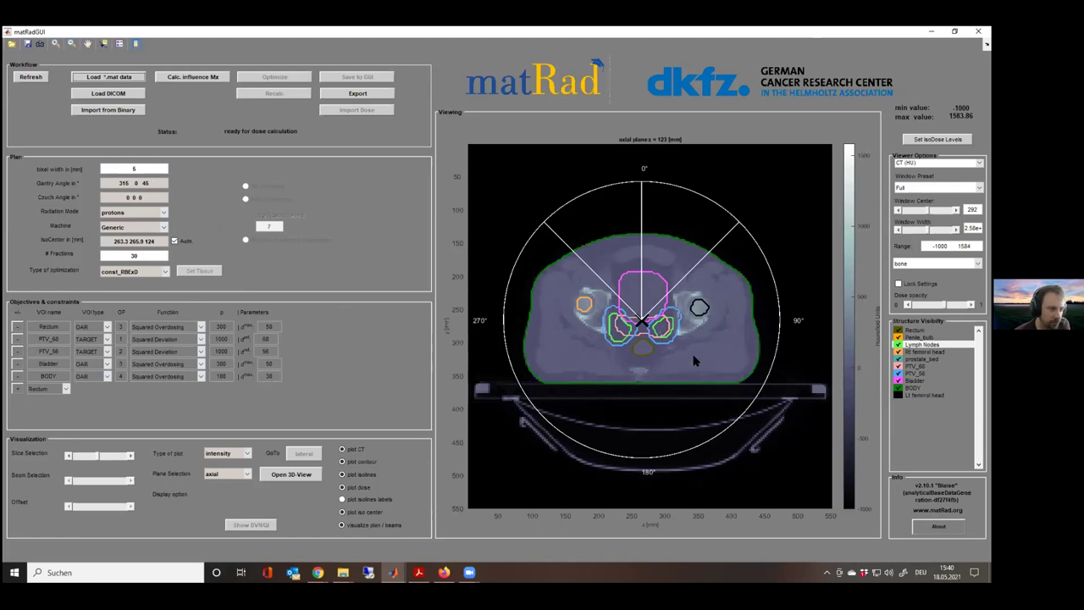
scroll(692, 361, down, 1)
click(361, 524)
Examine the prostate case's structure contours through the axial slices, from the lymph node region down to the thighs
scroll(660, 364, down, 3)
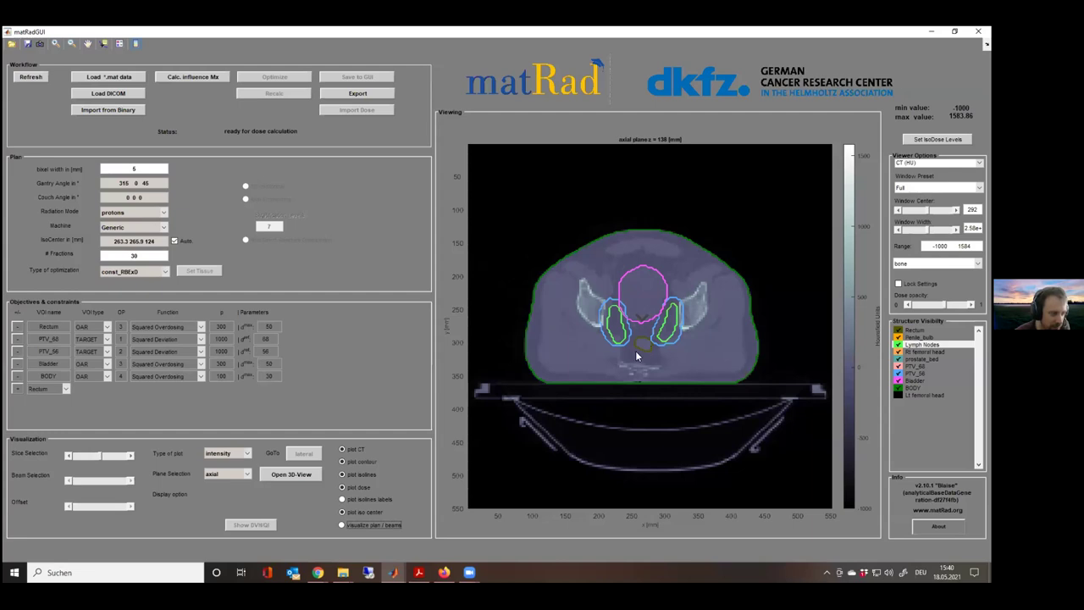
scroll(650, 352, down, 4)
scroll(667, 357, up, 4)
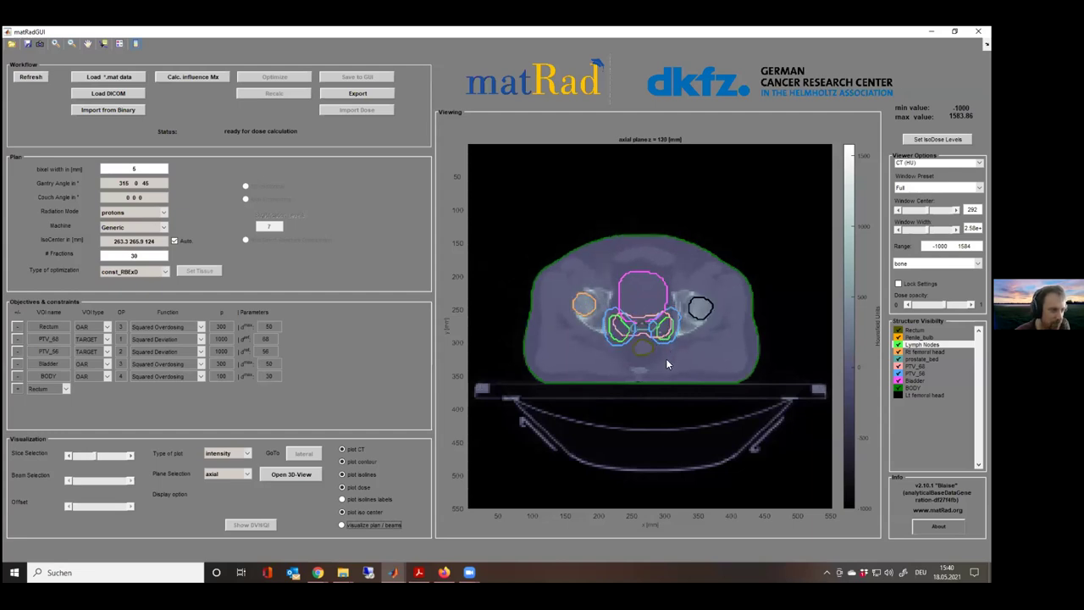
scroll(665, 369, down, 17)
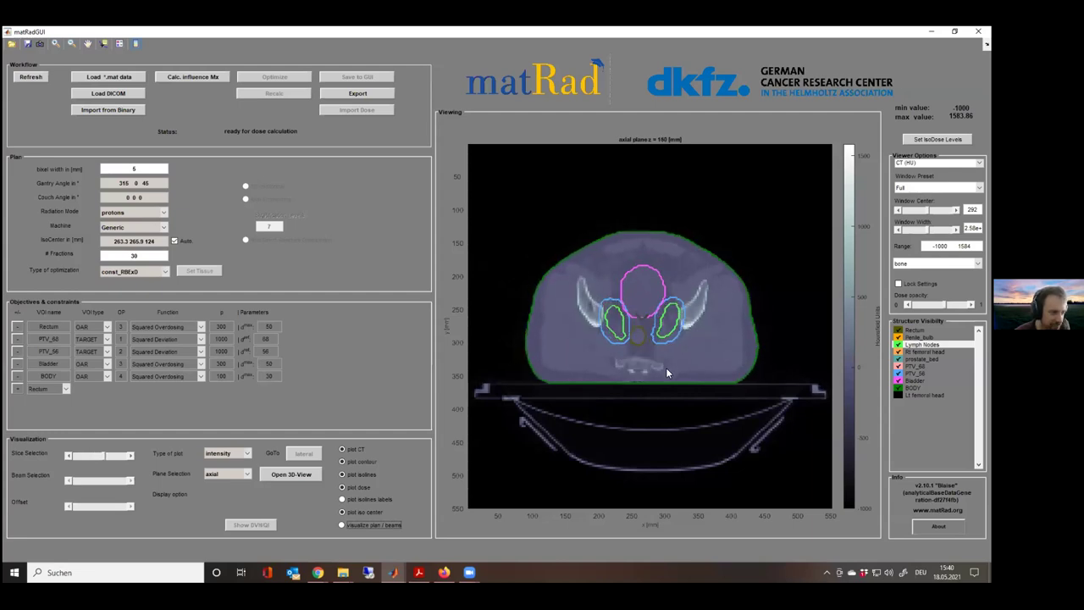
scroll(665, 370, up, 16)
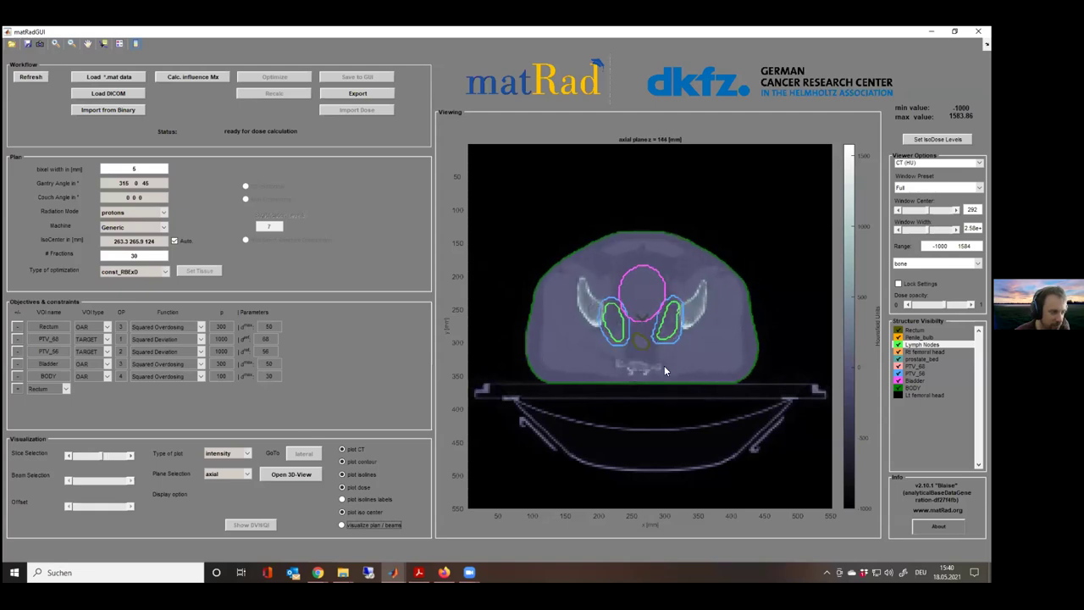
scroll(659, 357, down, 20)
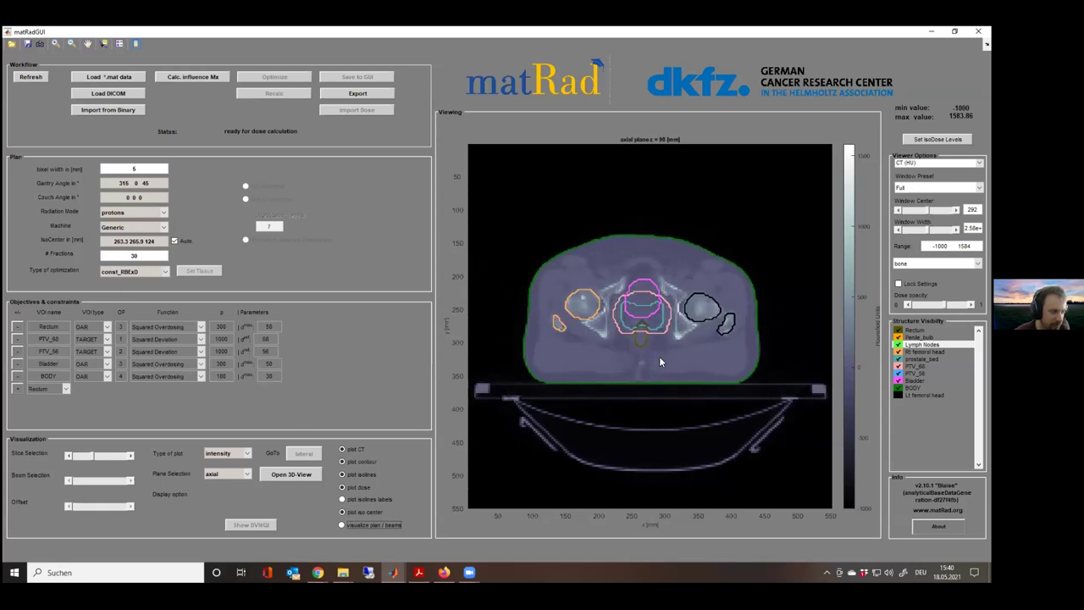
scroll(657, 357, down, 17)
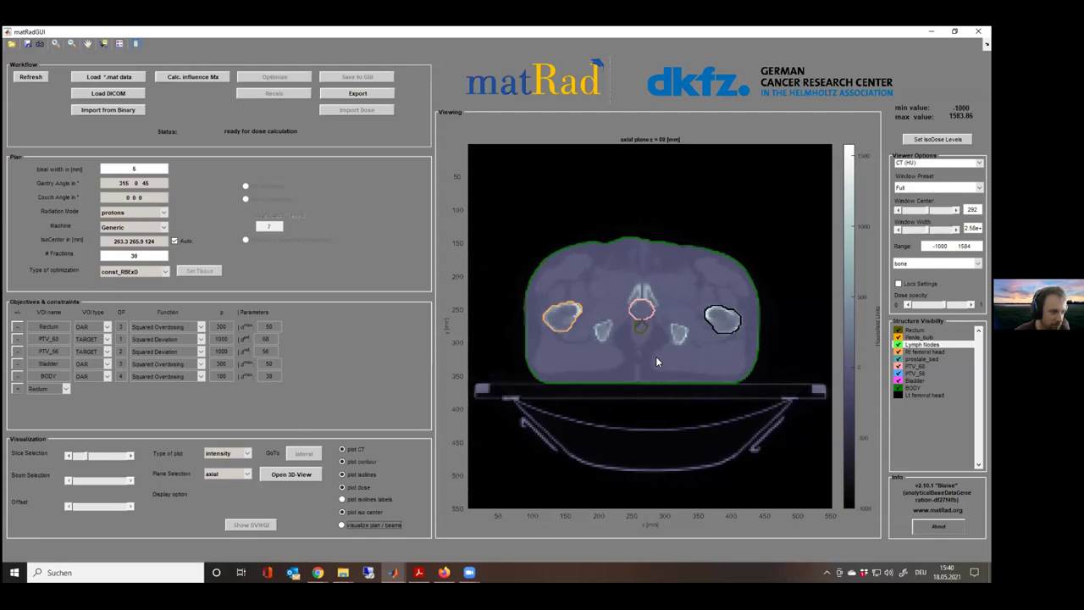
scroll(654, 357, down, 4)
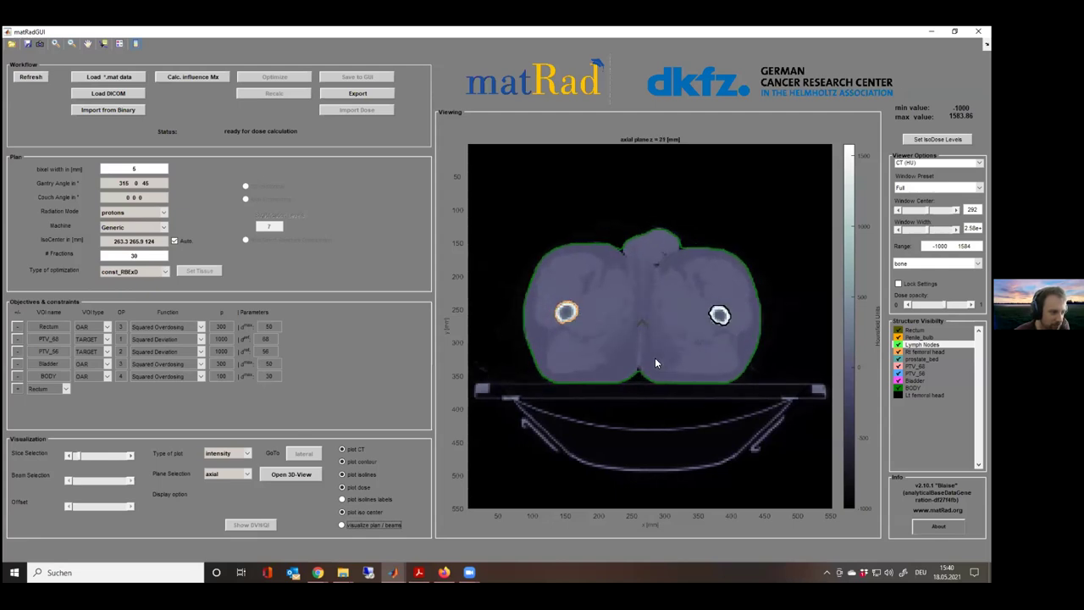
Examine how PTV_68, PTV_56, the lymph nodes, bladder and rectum lie relative to each other in the axial slices around the femoral heads
scroll(645, 347, up, 8)
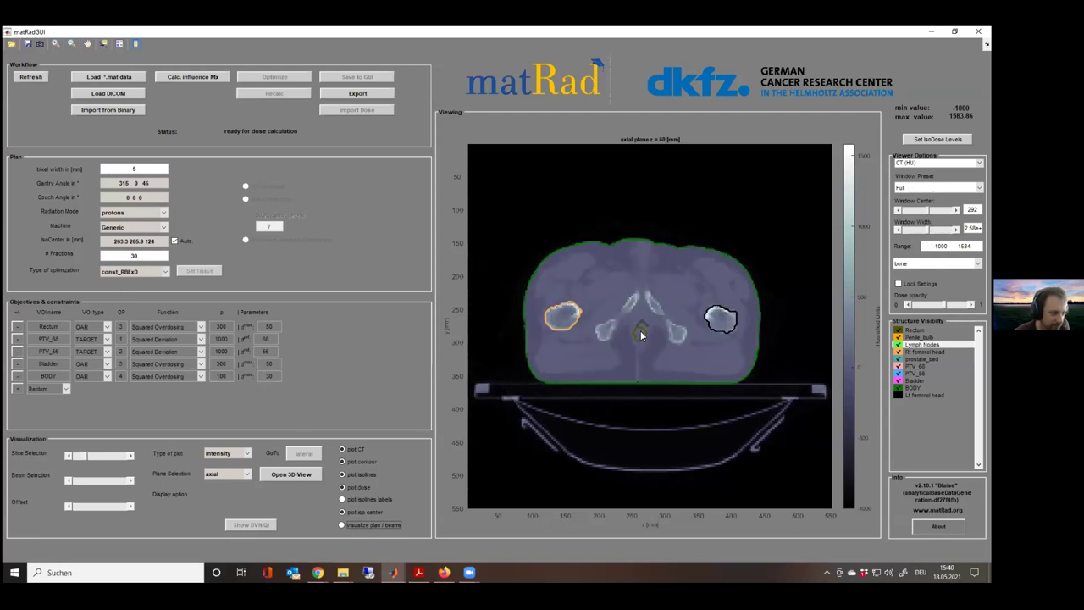
scroll(647, 351, up, 3)
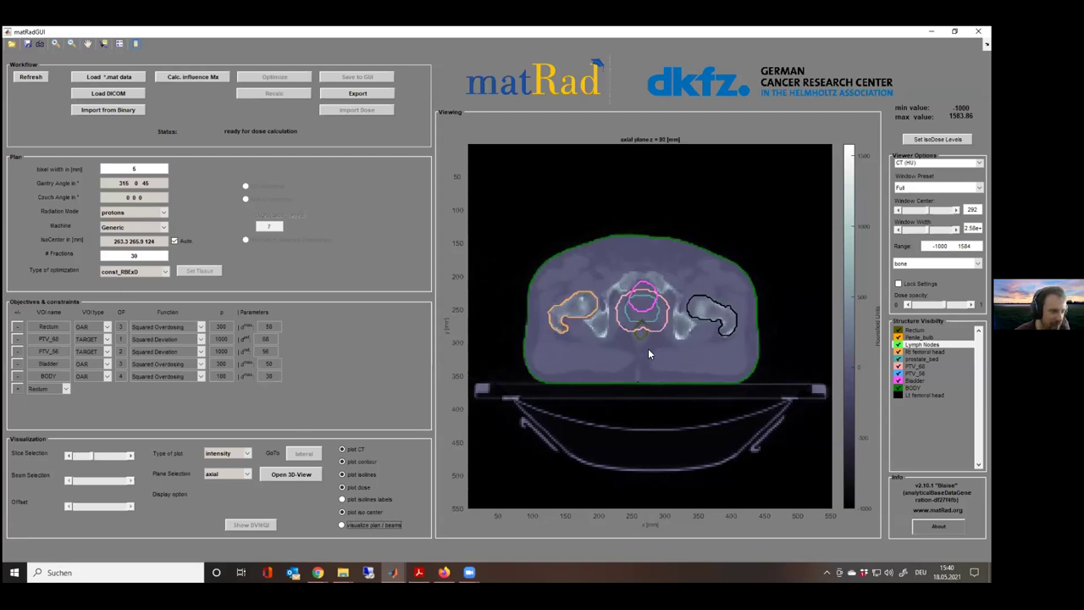
scroll(644, 331, up, 3)
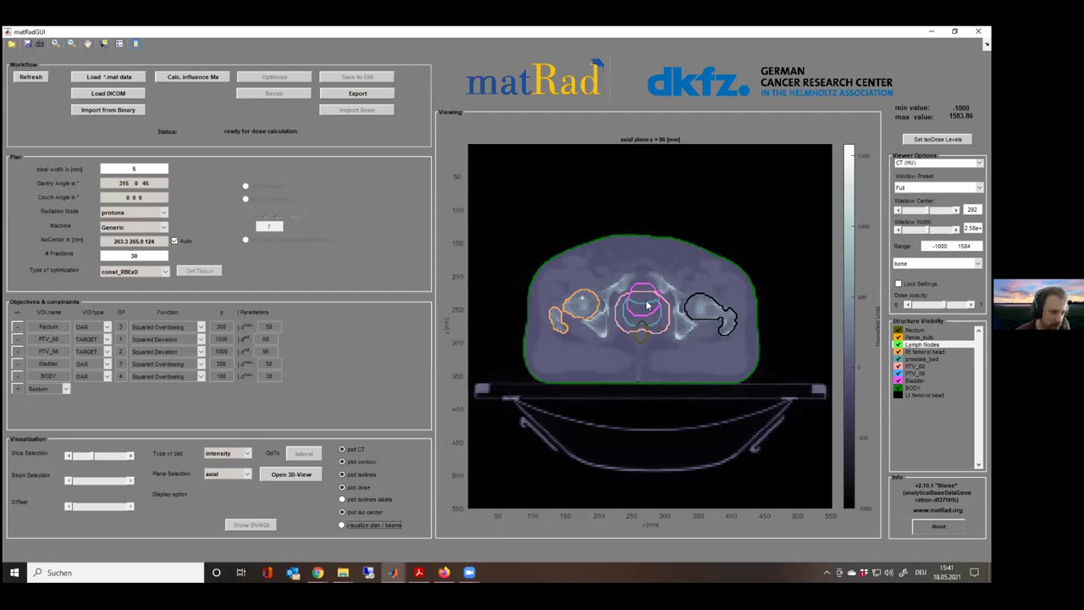
scroll(675, 376, up, 3)
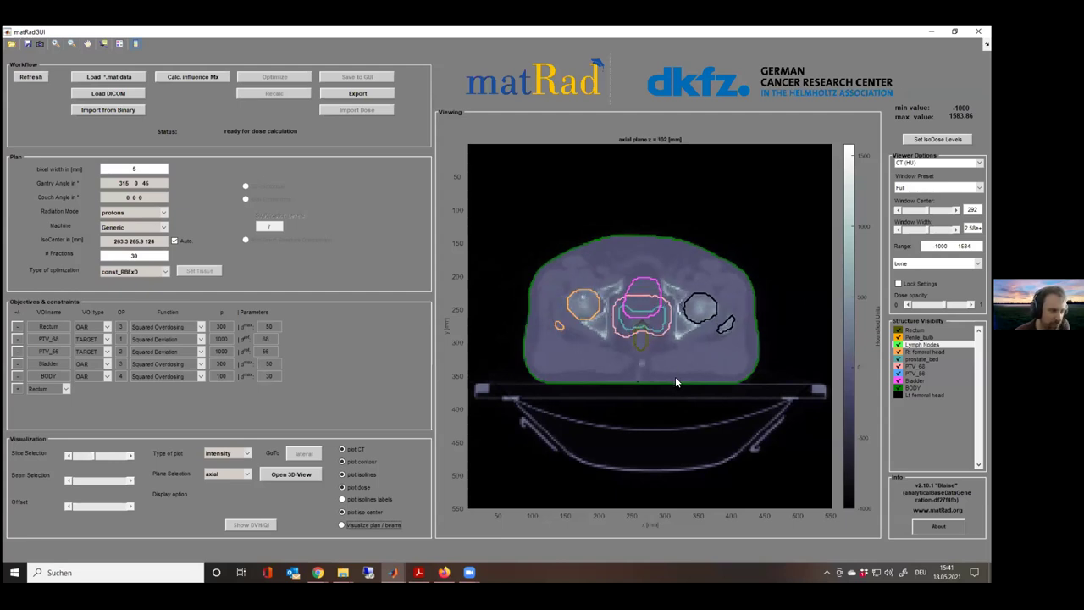
scroll(676, 378, up, 2)
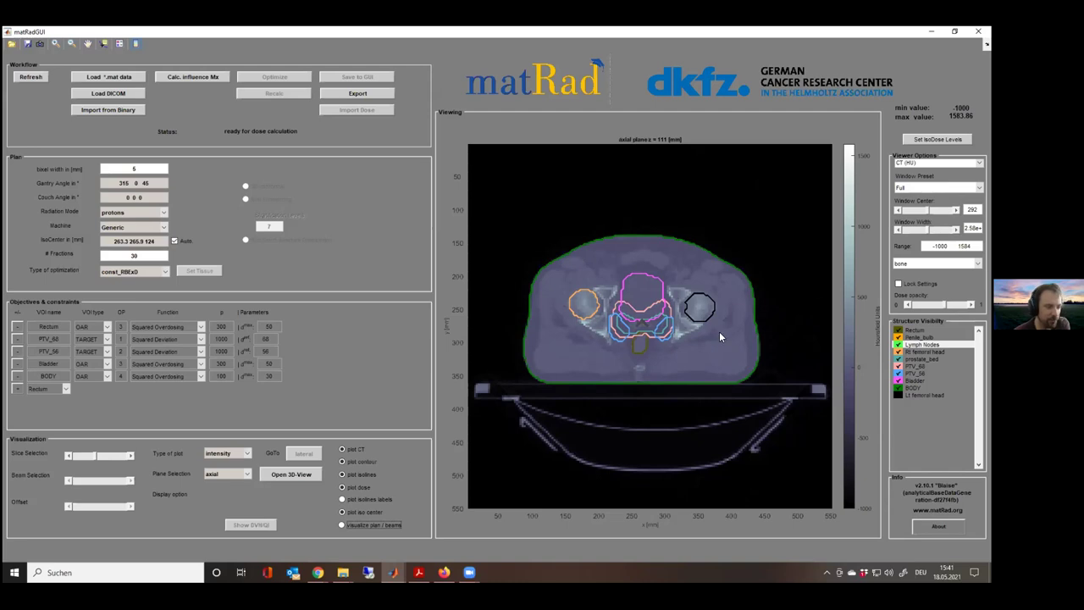
scroll(729, 337, up, 3)
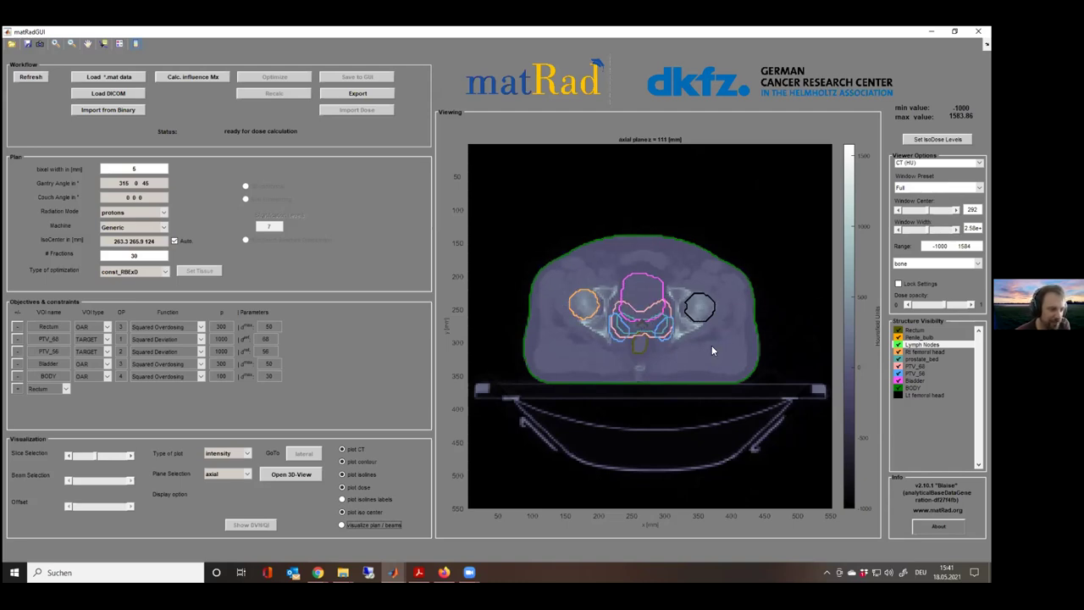
scroll(699, 359, up, 3)
scroll(699, 360, up, 3)
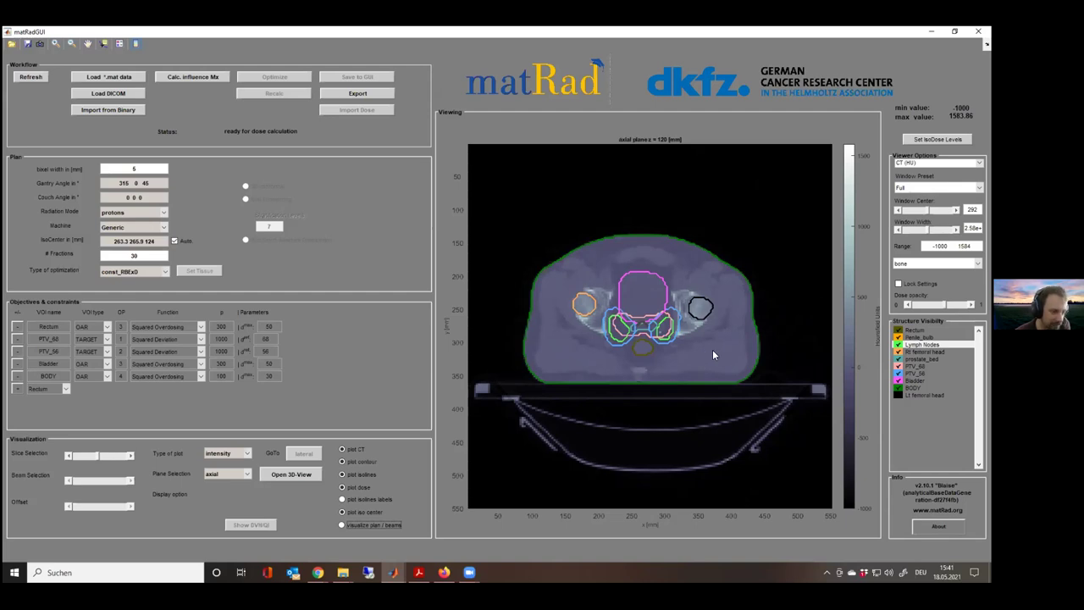
scroll(728, 355, down, 3)
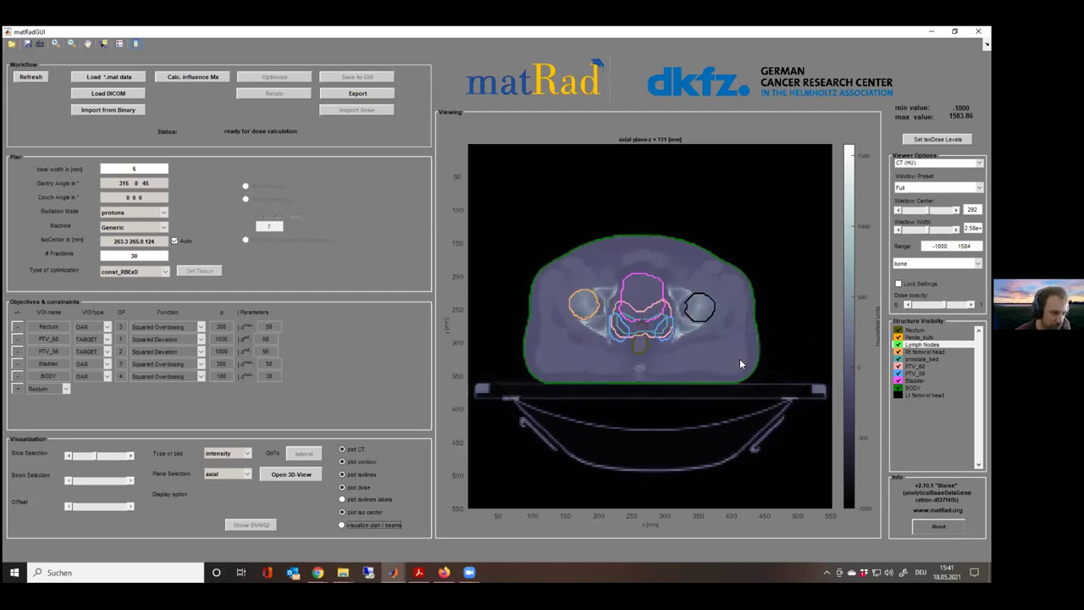
scroll(650, 331, down, 1)
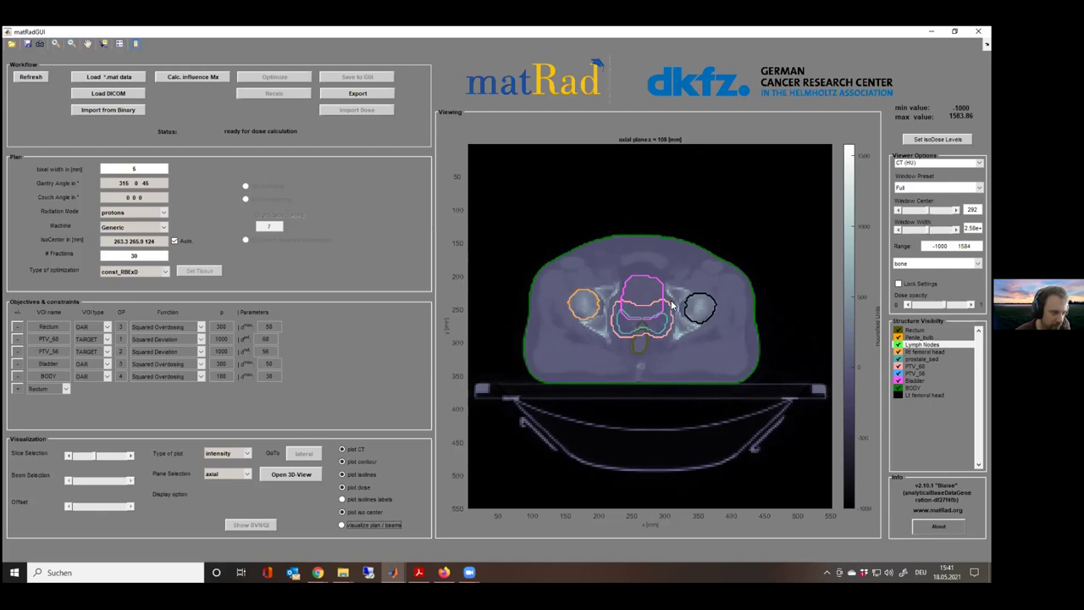
scroll(679, 339, up, 1)
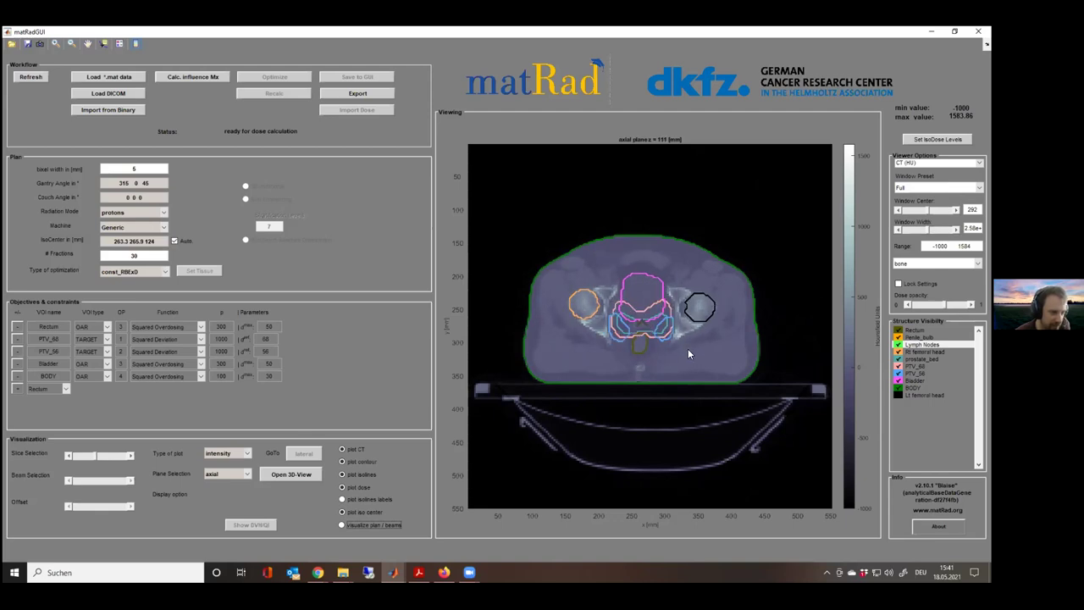
scroll(699, 356, up, 3)
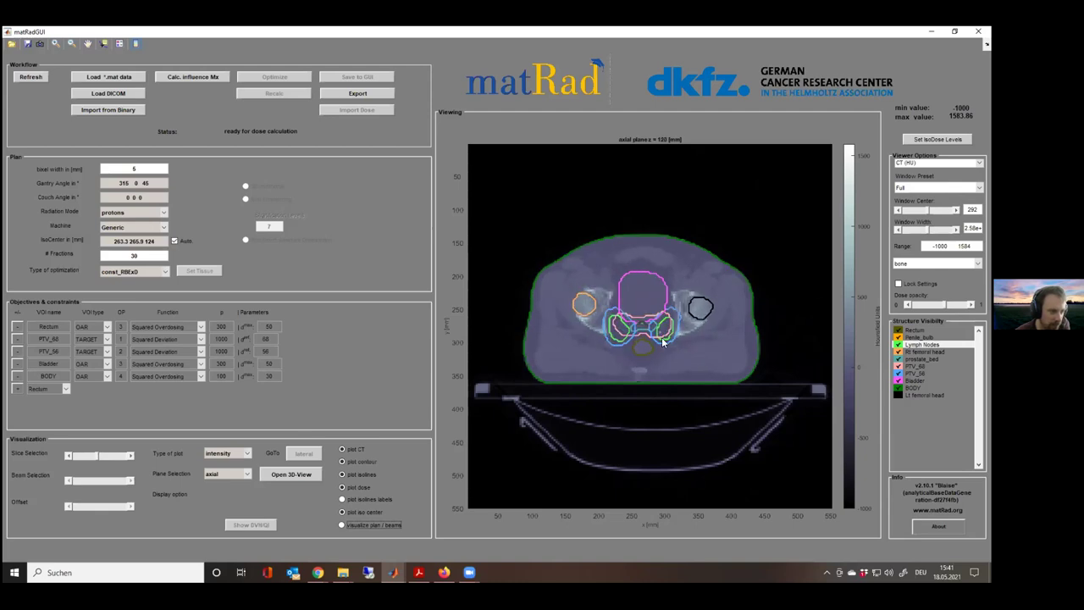
Compare the lymph node and PTV contours beside the bladder across neighbouring axial slices
scroll(652, 344, down, 1)
scroll(646, 333, up, 1)
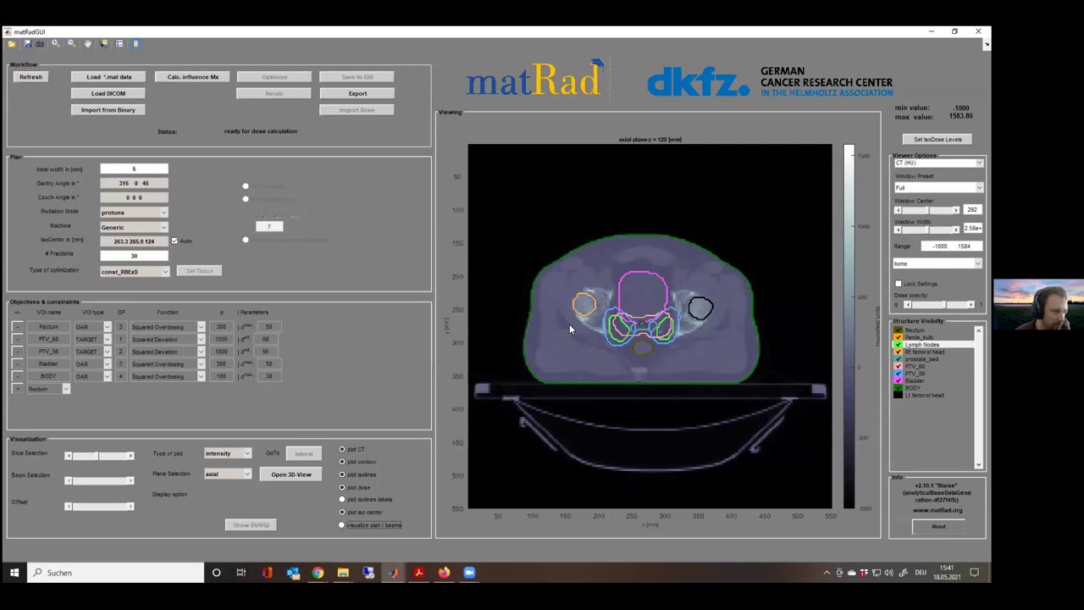
scroll(641, 333, down, 2)
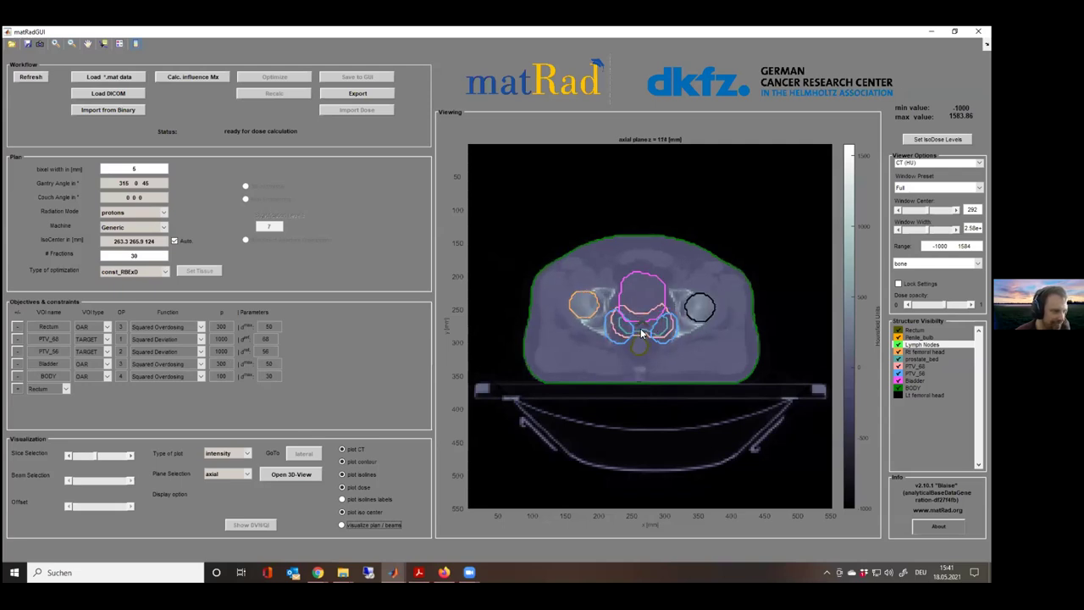
scroll(641, 334, up, 1)
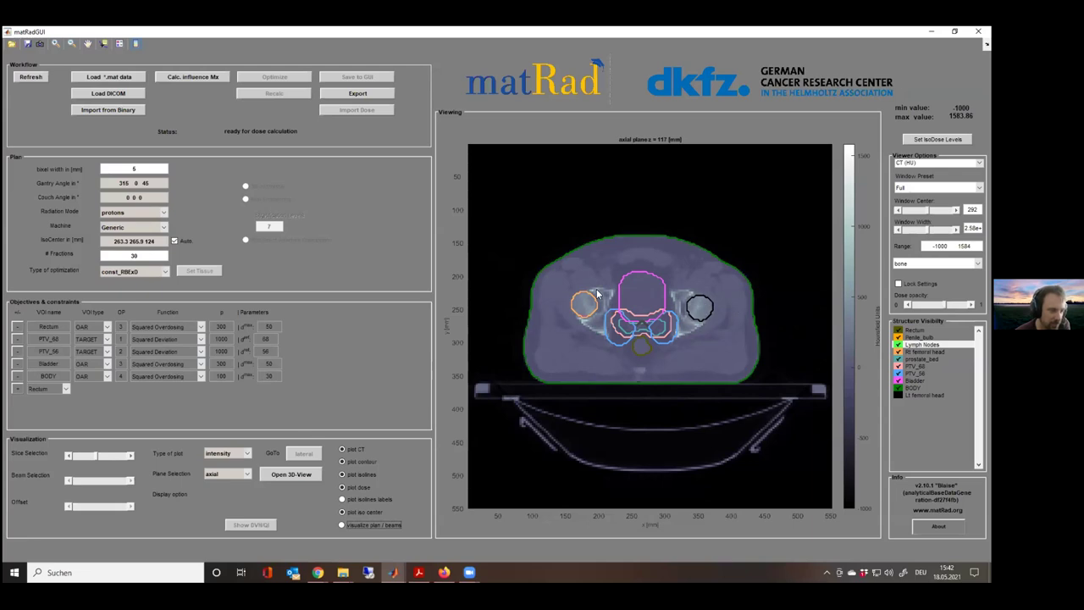
scroll(736, 351, down, 4)
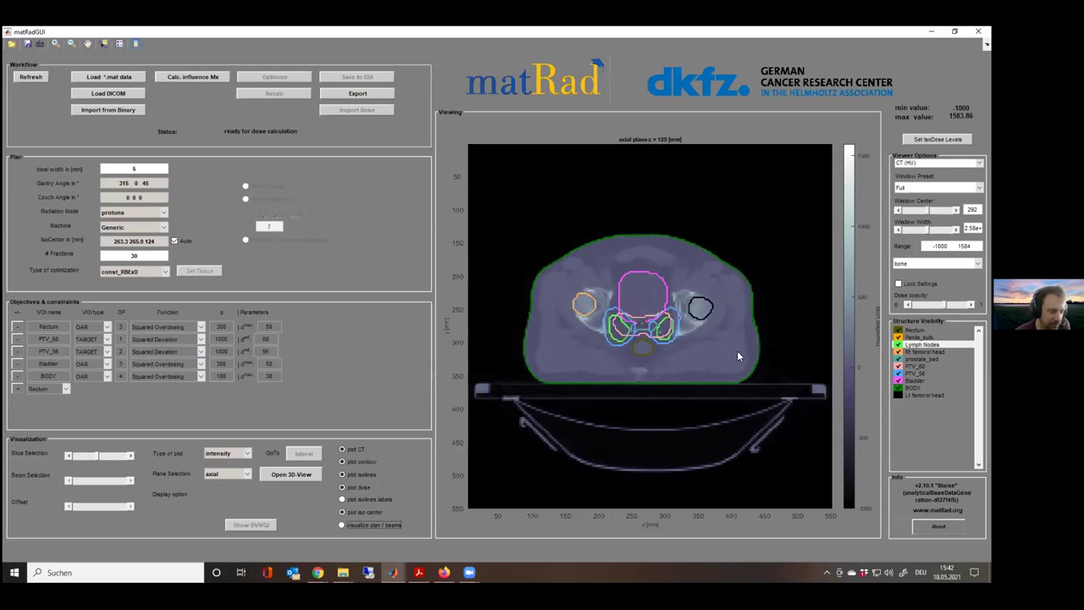
scroll(737, 350, up, 4)
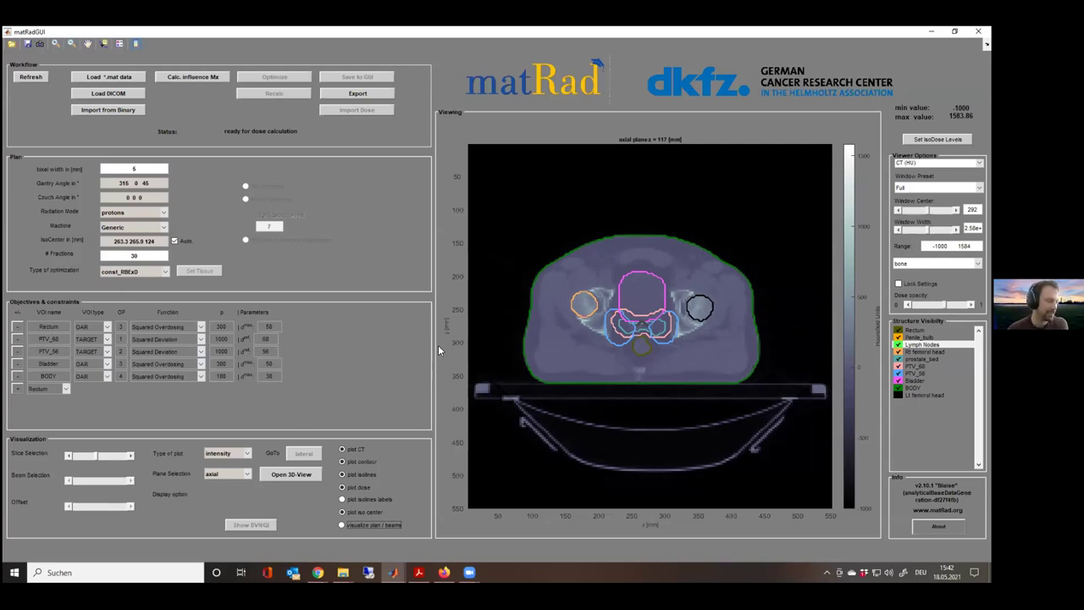
Switch to the TreatmentPlanning_Session_Tuesday PDF and read the Task 3 instructions on loading PROSTATE.mat, inspecting the geometry and opening the 3D view
click(418, 572)
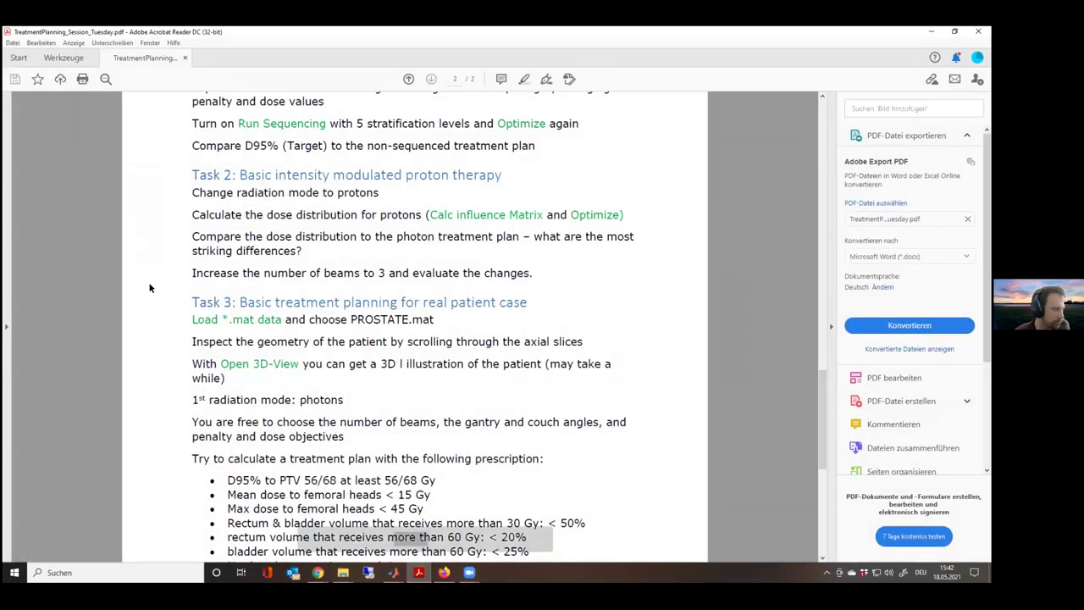
scroll(478, 261, down, 1)
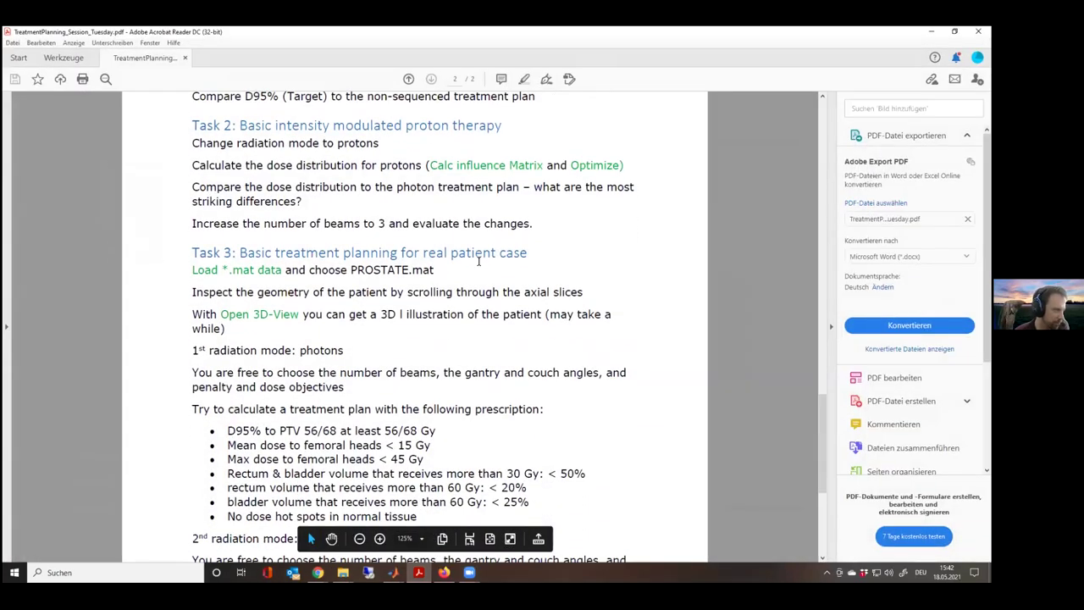
drag(191, 252, 497, 291)
scroll(498, 292, down, 1)
click(280, 253)
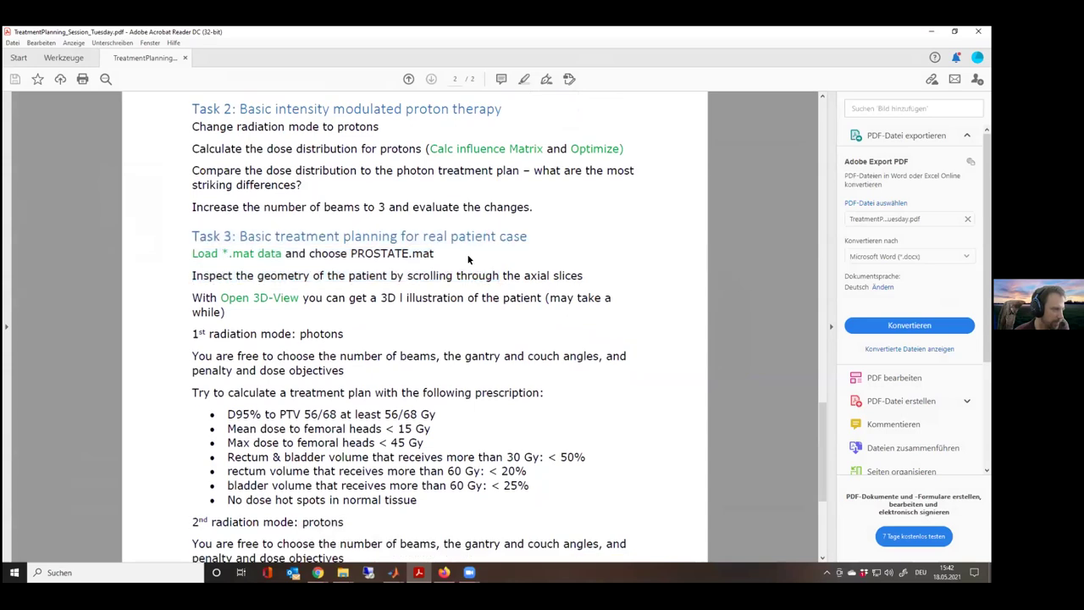
drag(193, 236, 576, 279)
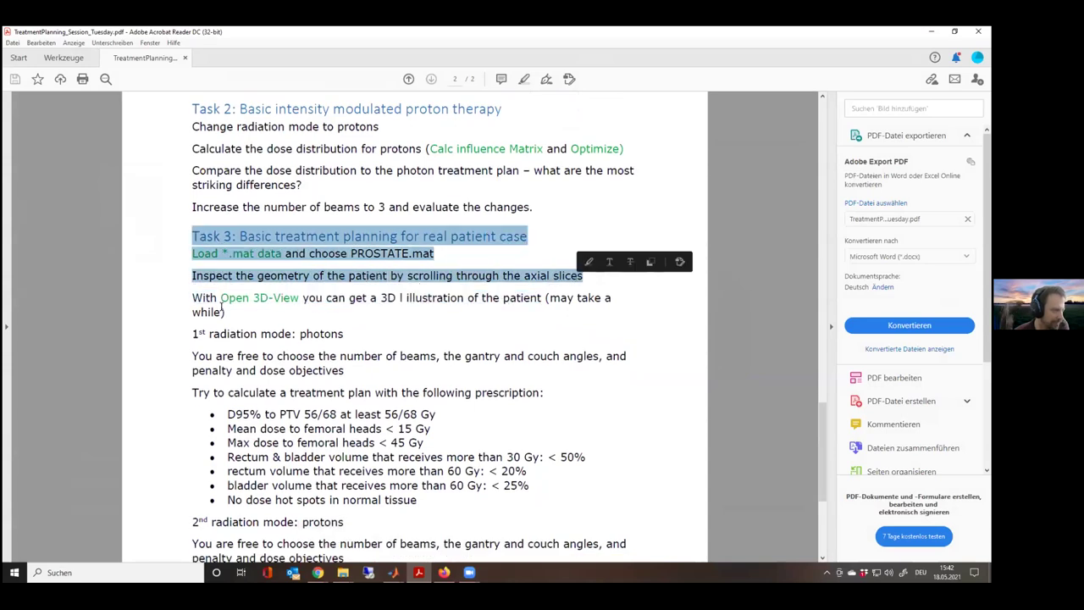
drag(218, 297, 299, 300)
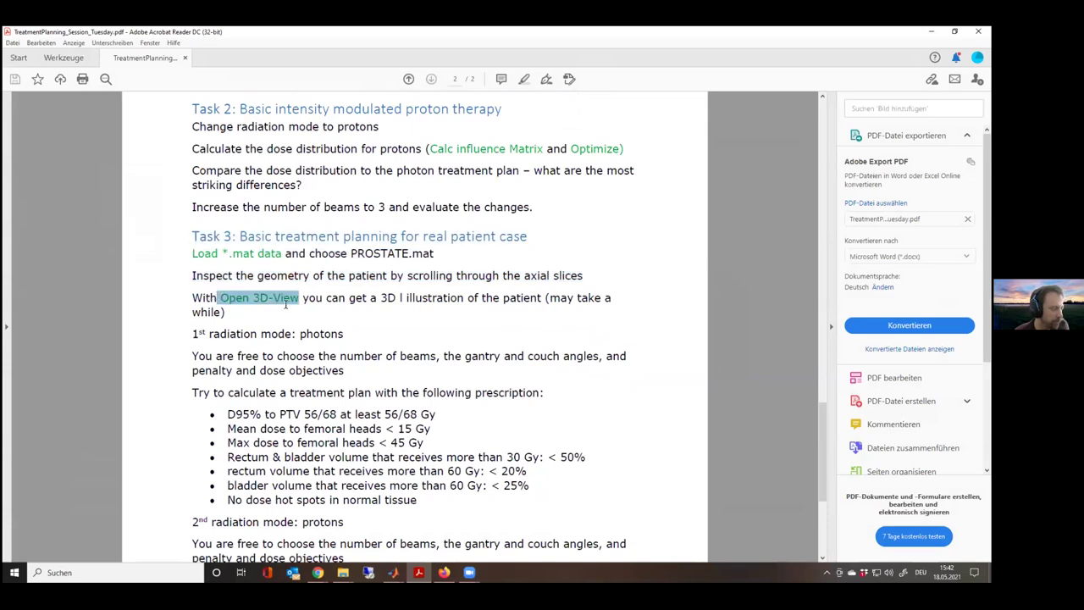
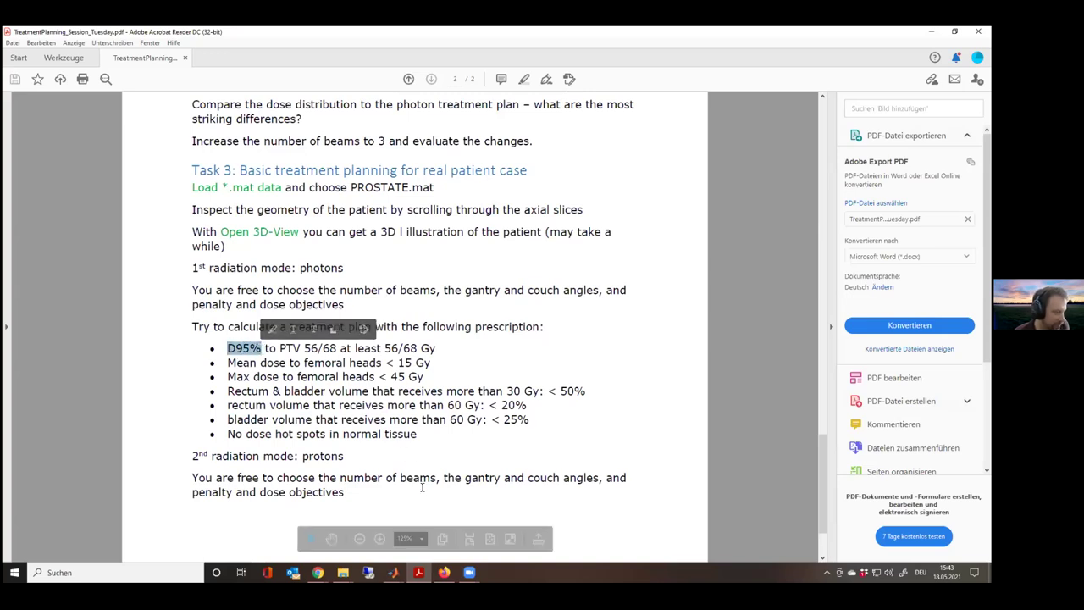
Review the Task 3 prescription goals, from D95% for PTV 56/68 to avoiding dose hot spots in normal tissue
key(Left)
key(shift+Right)
key(shift+Right)
key(shift+Right)
key(shift+Right)
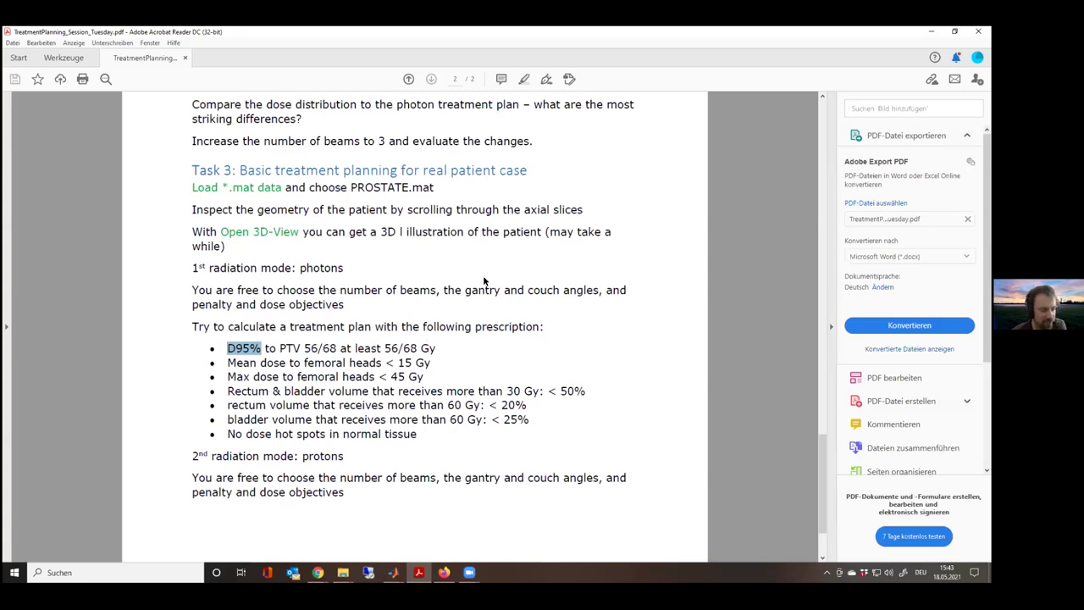
drag(304, 348, 336, 348)
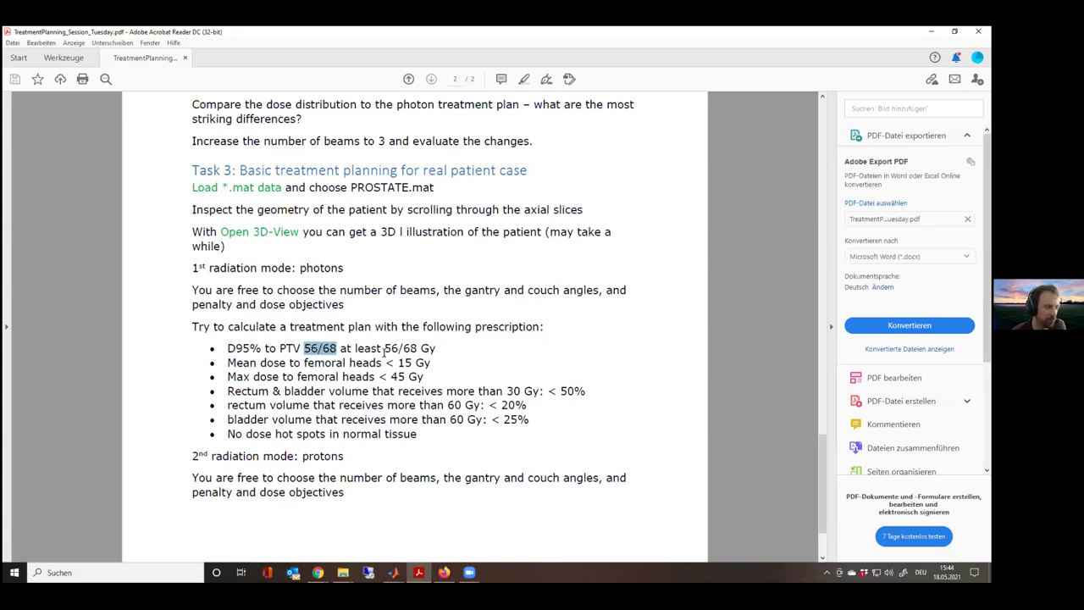
scroll(404, 354, down, 1)
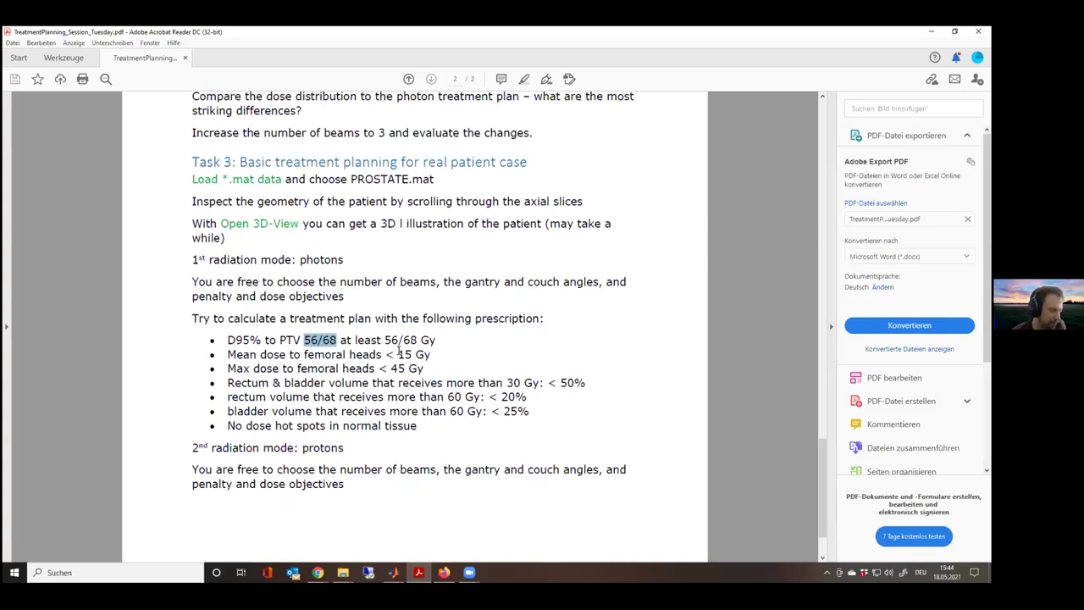
click(310, 343)
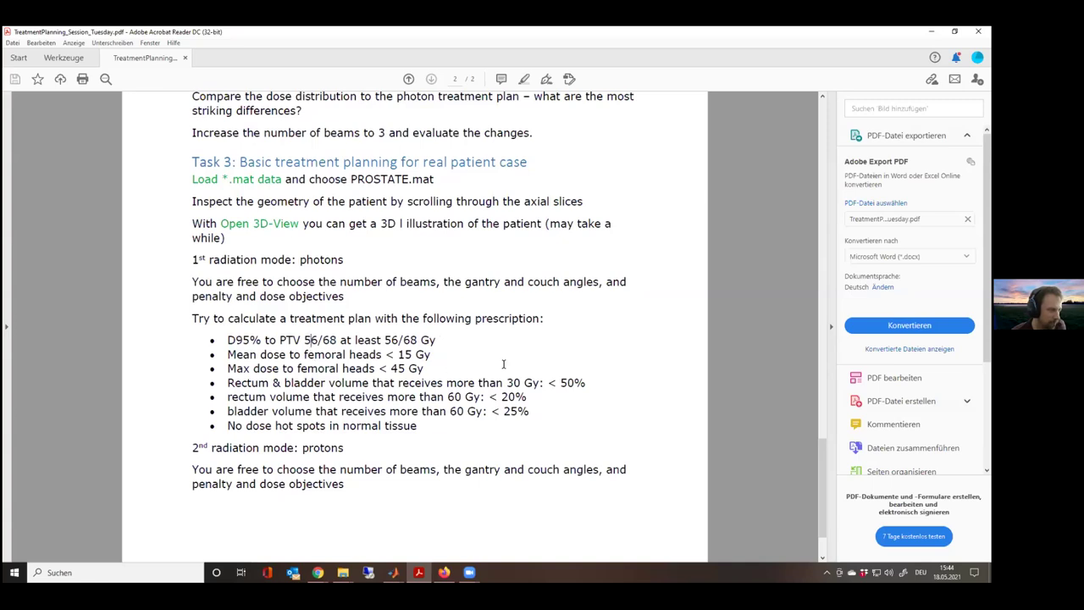
drag(227, 340, 418, 426)
click(467, 428)
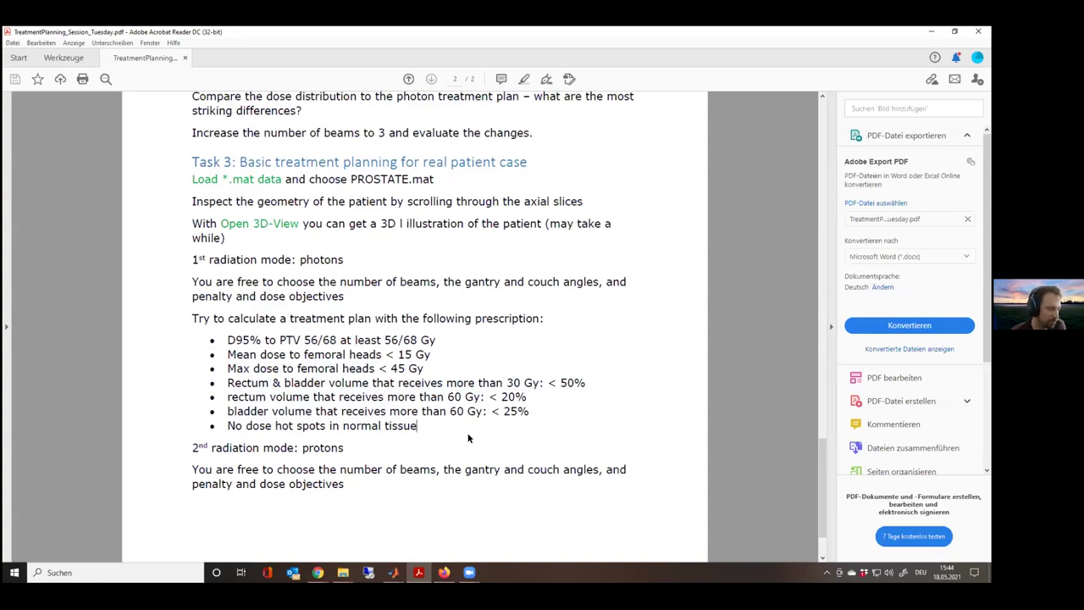
mouse_move(393, 572)
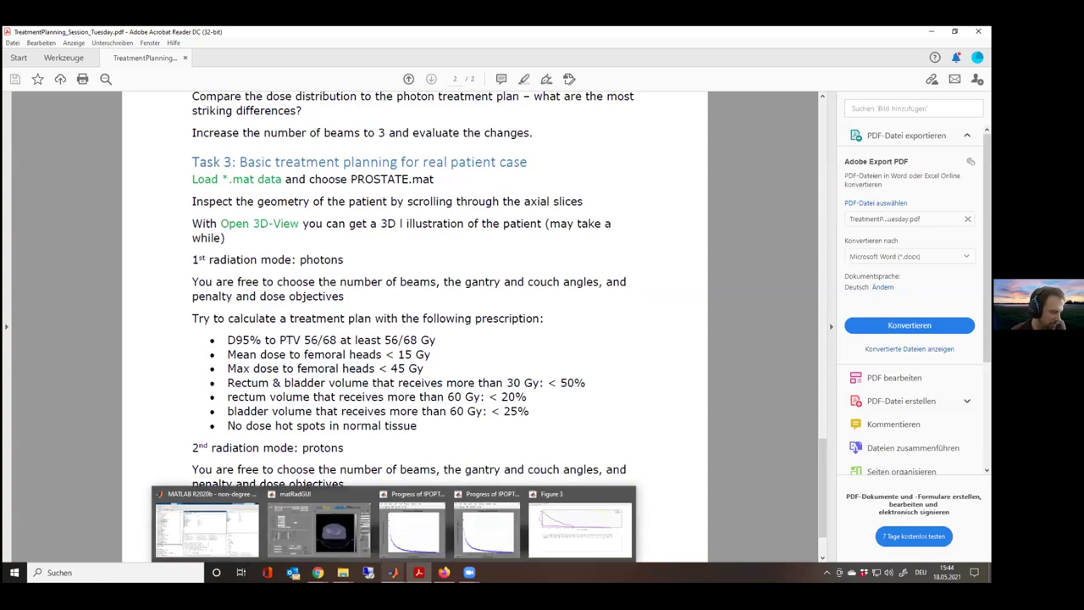
click(318, 525)
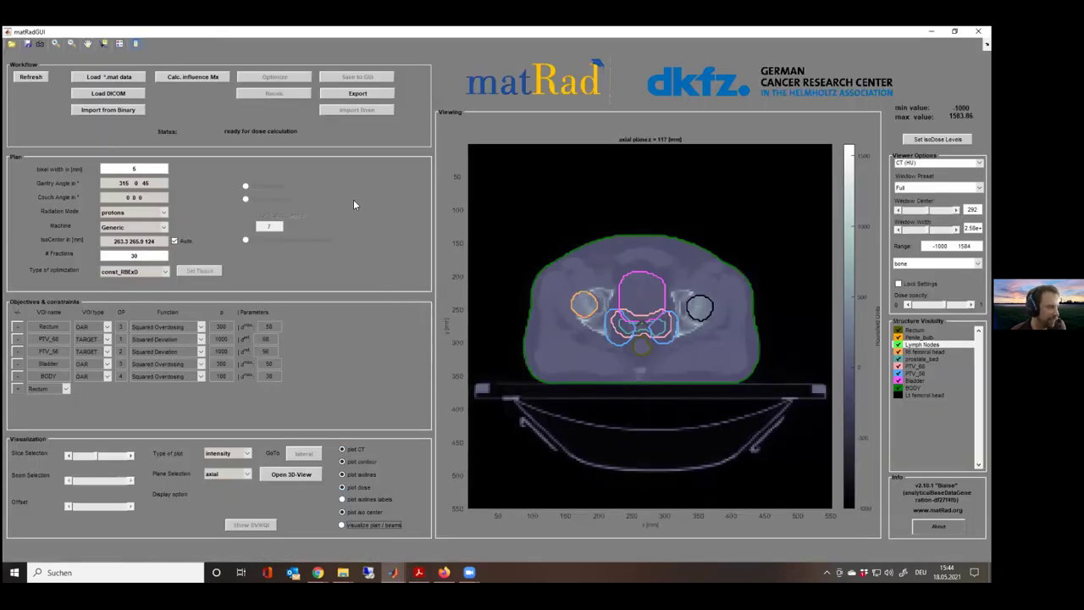
drag(163, 183, 68, 176)
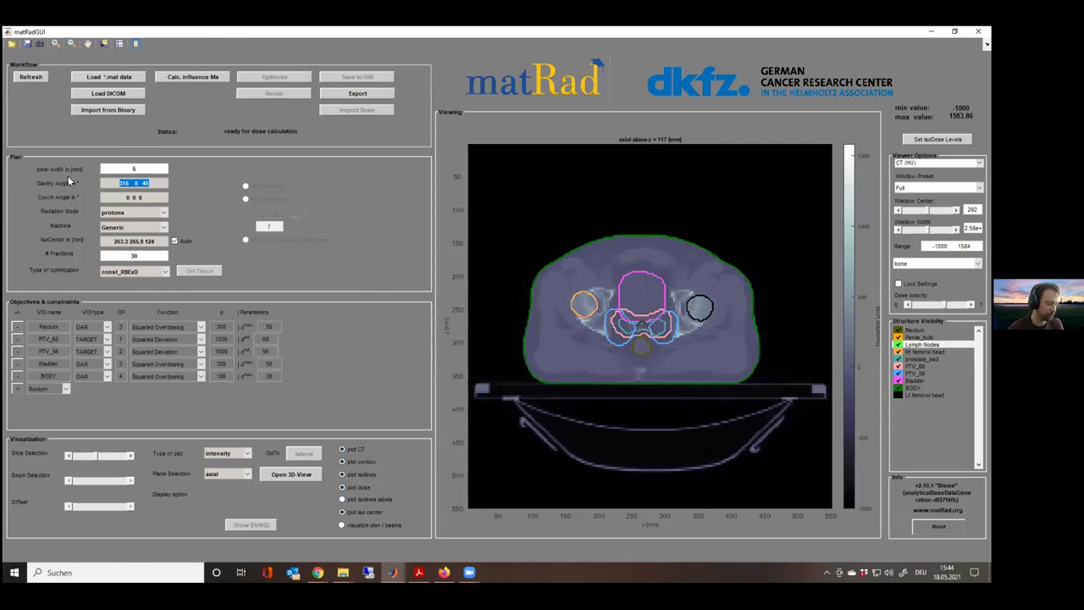
text(0 72)
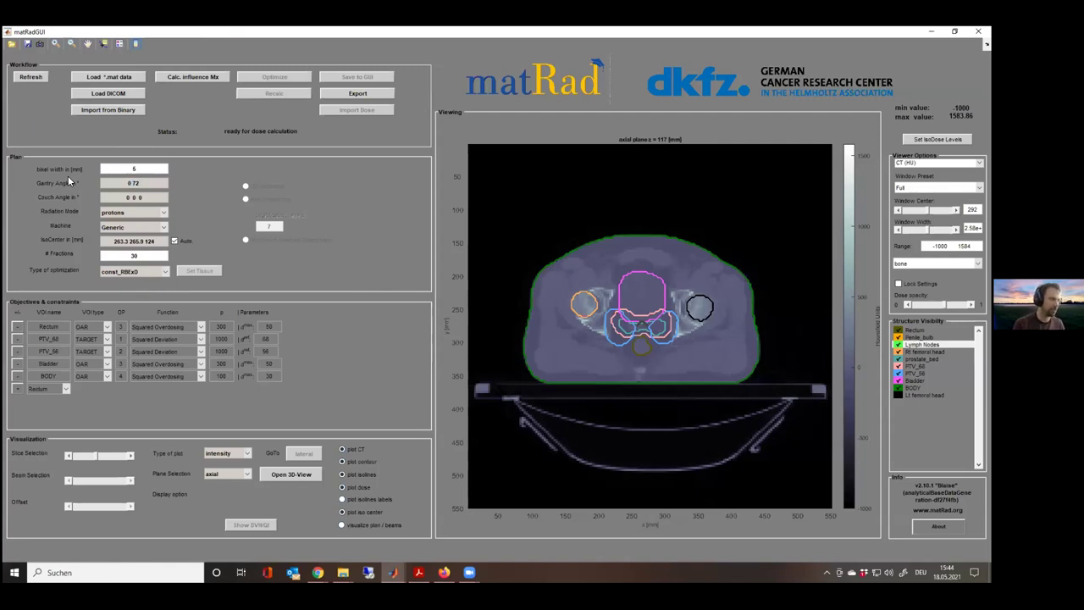
text( 14)
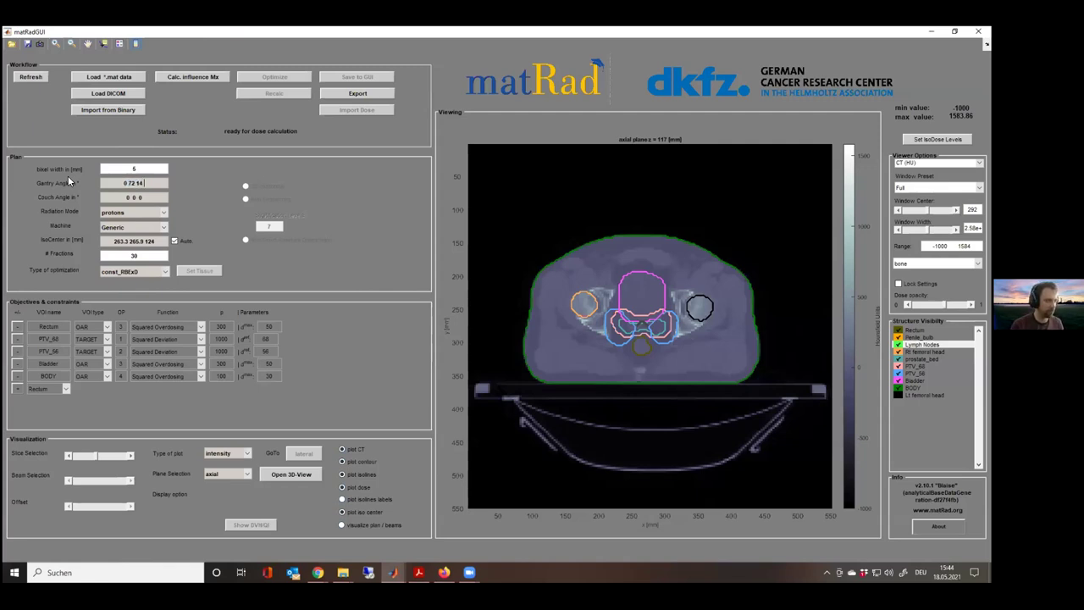
text(4 216)
key(BackSpace)
text(6 288)
key(Tab)
key(End)
key(BackSpace)
text(0 0 0)
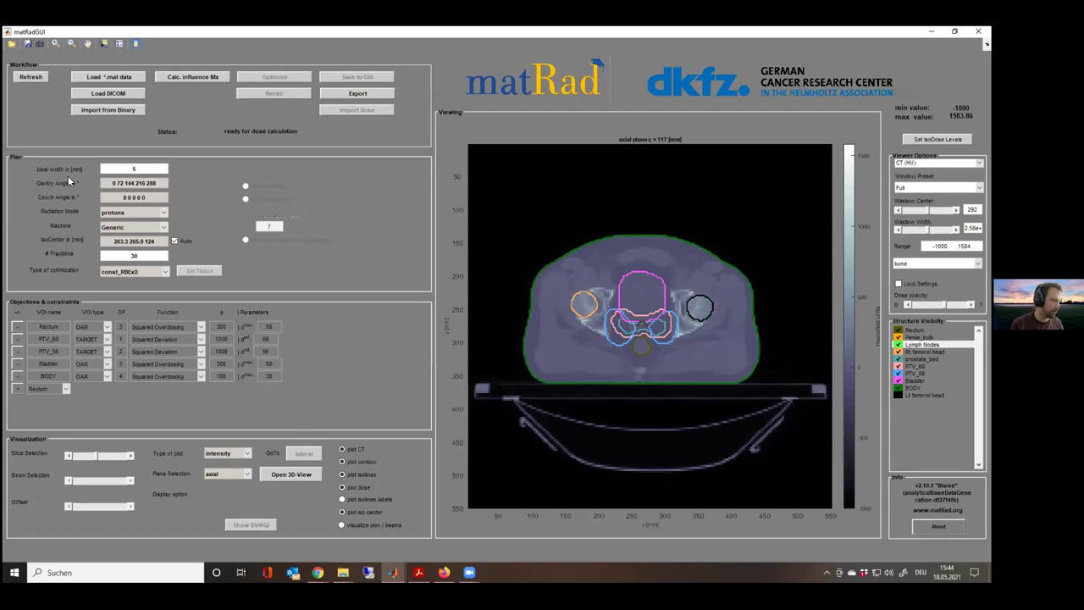
Set the radiation mode to photons and calculate the dose influence matrix, rechecking the prescription in the PDF during the calculation
click(163, 212)
click(135, 226)
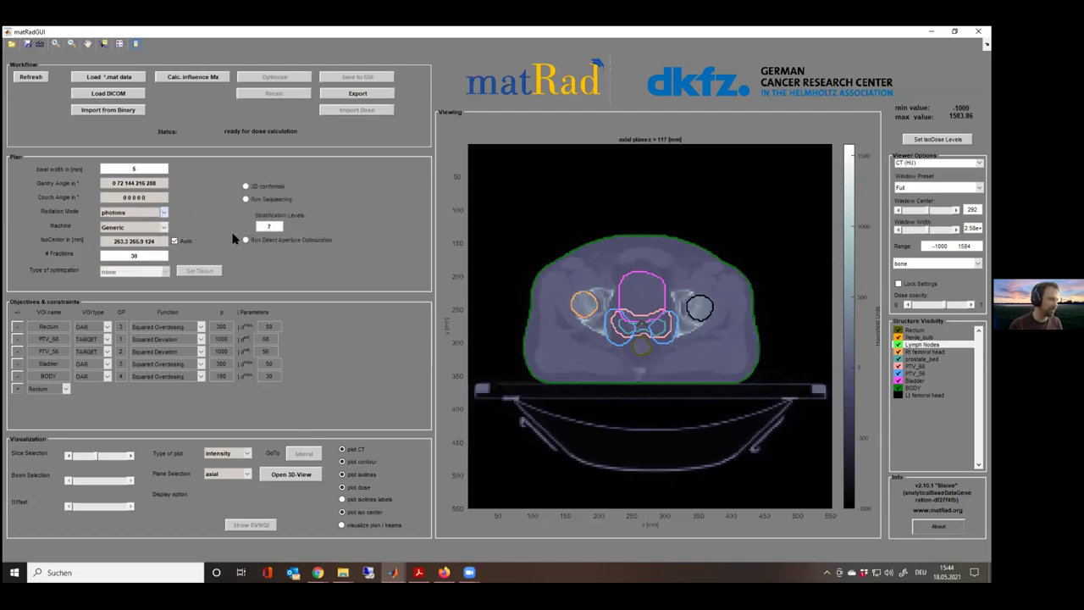
click(217, 76)
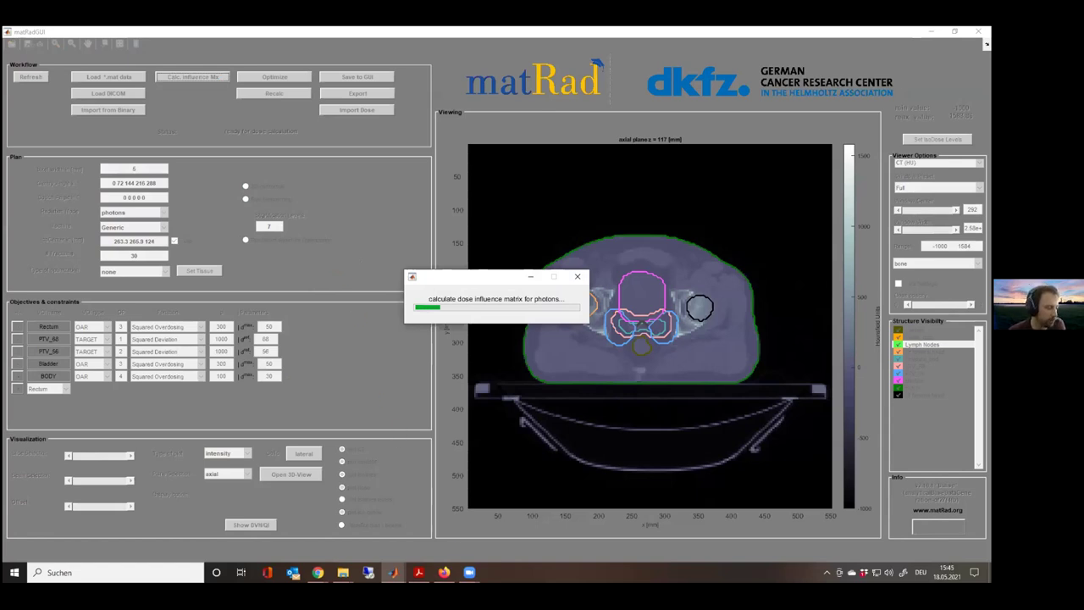
mouse_move(393, 572)
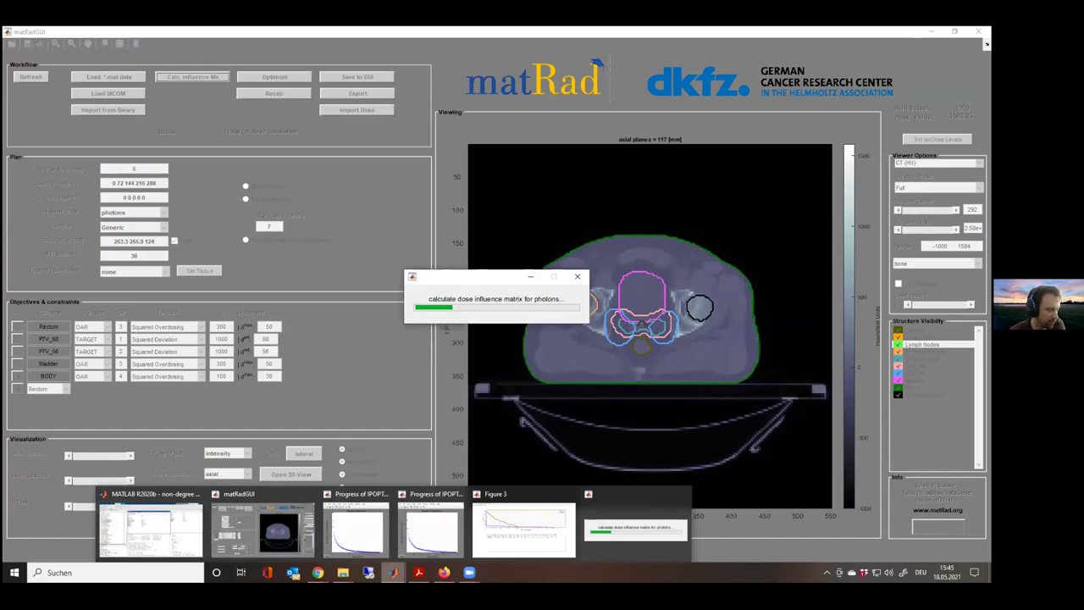
click(418, 573)
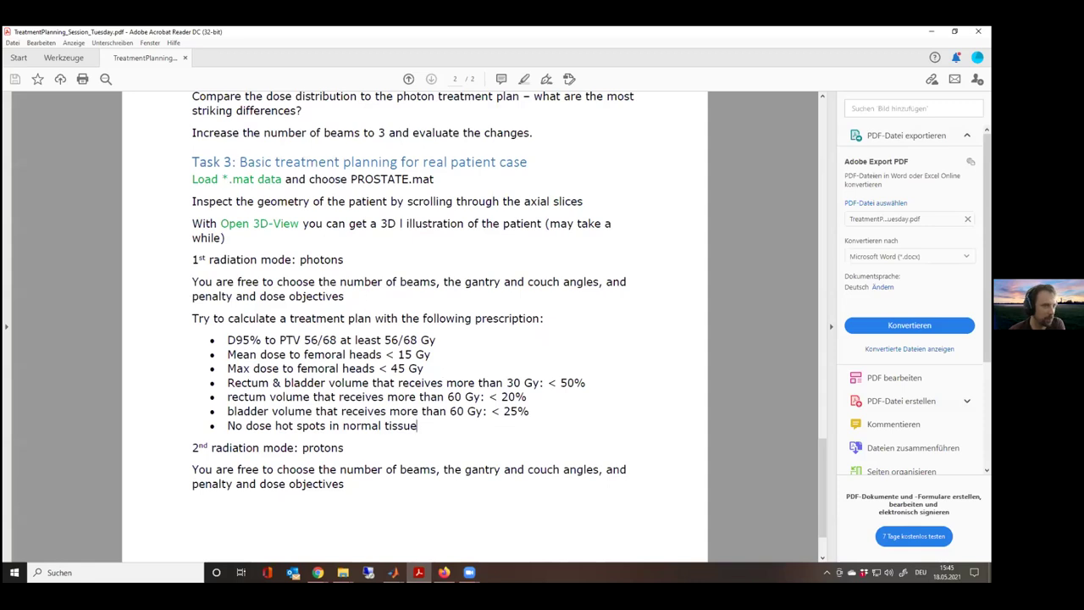
key(alt+Tab)
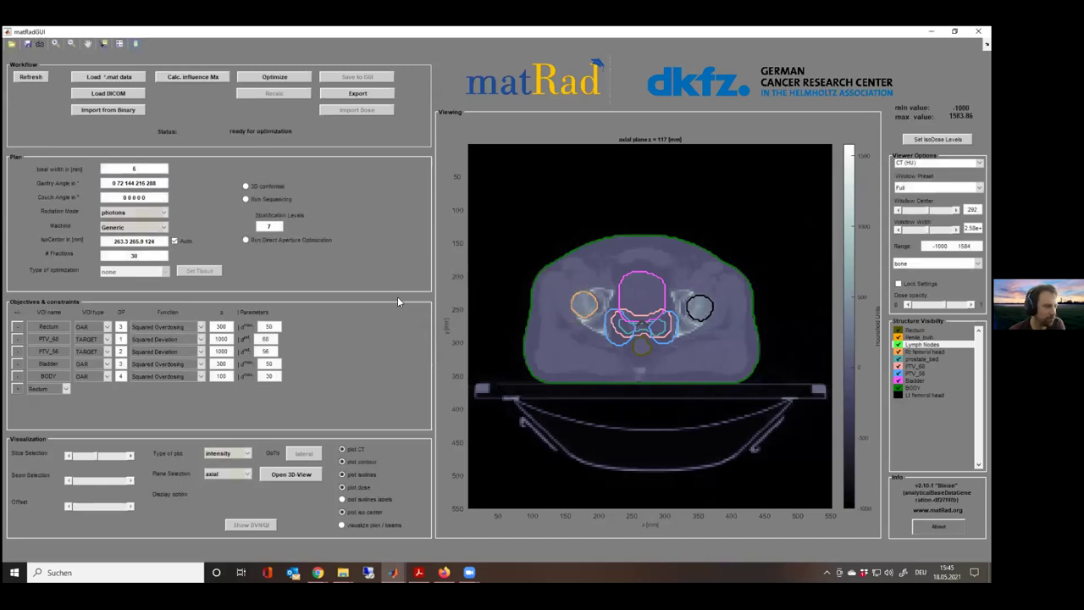
Optimize the five-beam photon plan, acknowledge the optimizer message and inspect the dose distribution in the axial slices
click(286, 78)
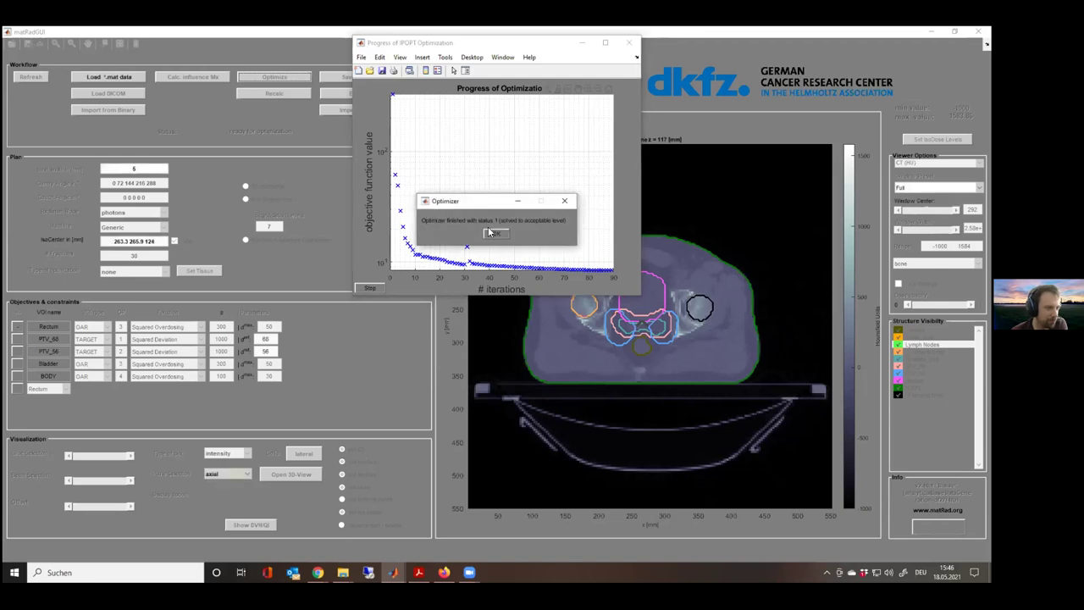
click(495, 234)
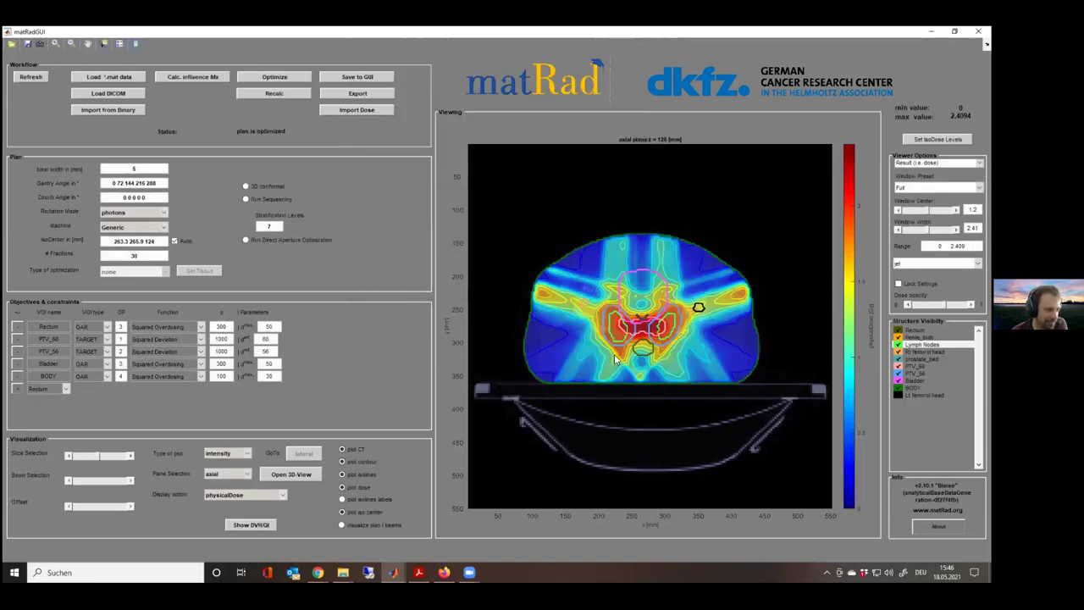
scroll(698, 377, down, 3)
scroll(704, 376, down, 2)
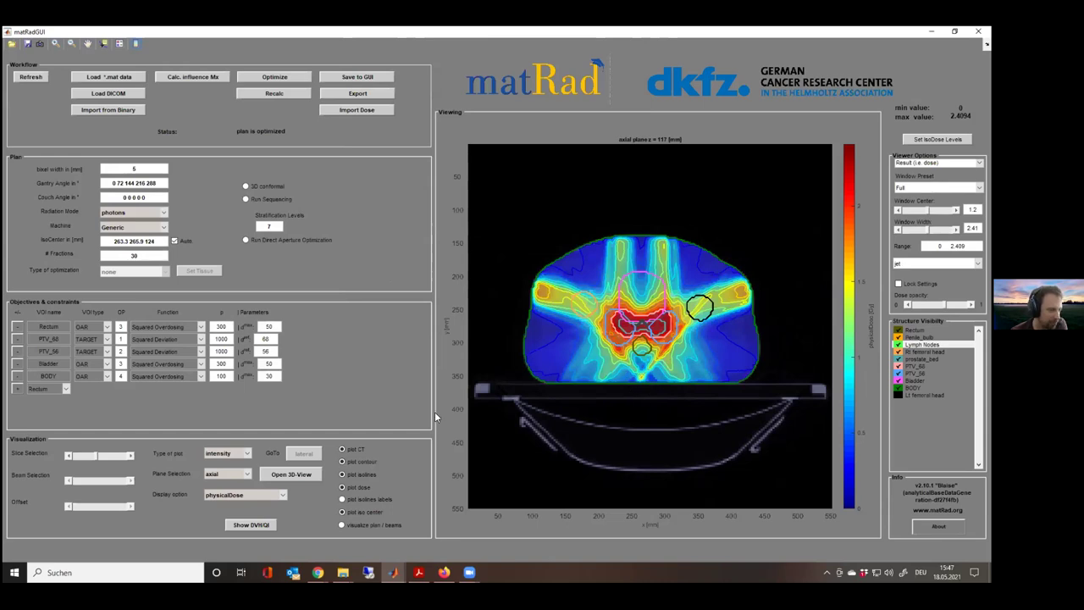
Show the plan's dose-volume histogram and quality indicators, and place that figure side by side with the Task 3 instructions PDF
click(250, 525)
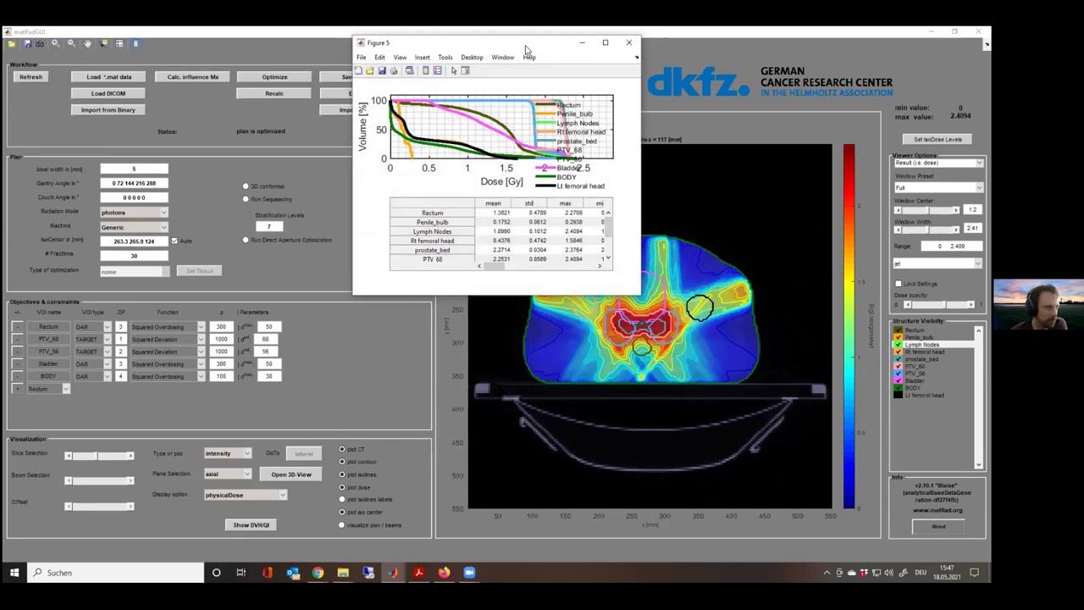
drag(525, 49, 2, 49)
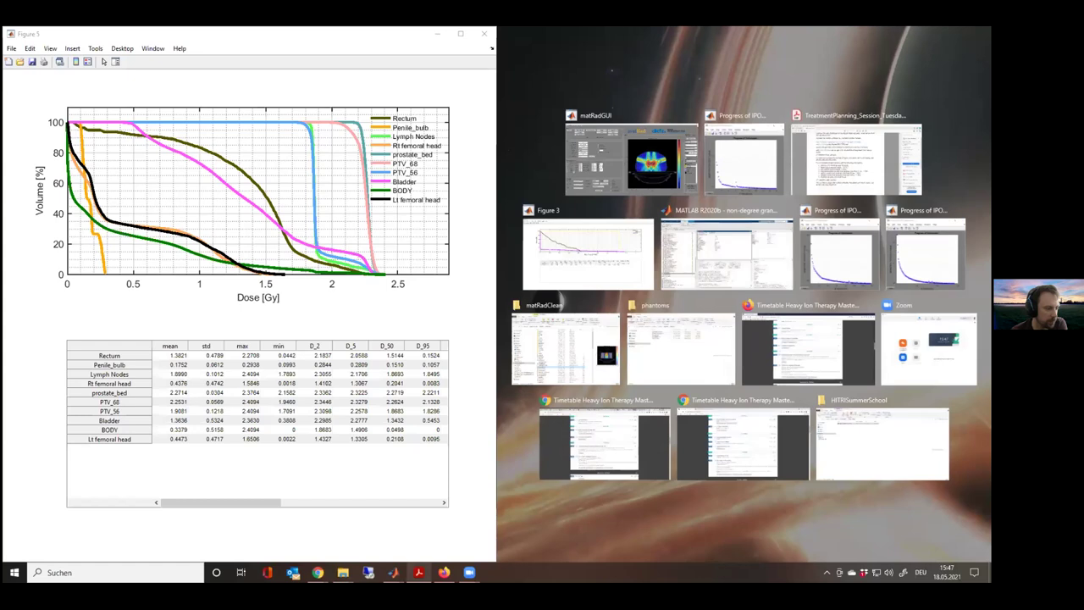
mouse_move(419, 572)
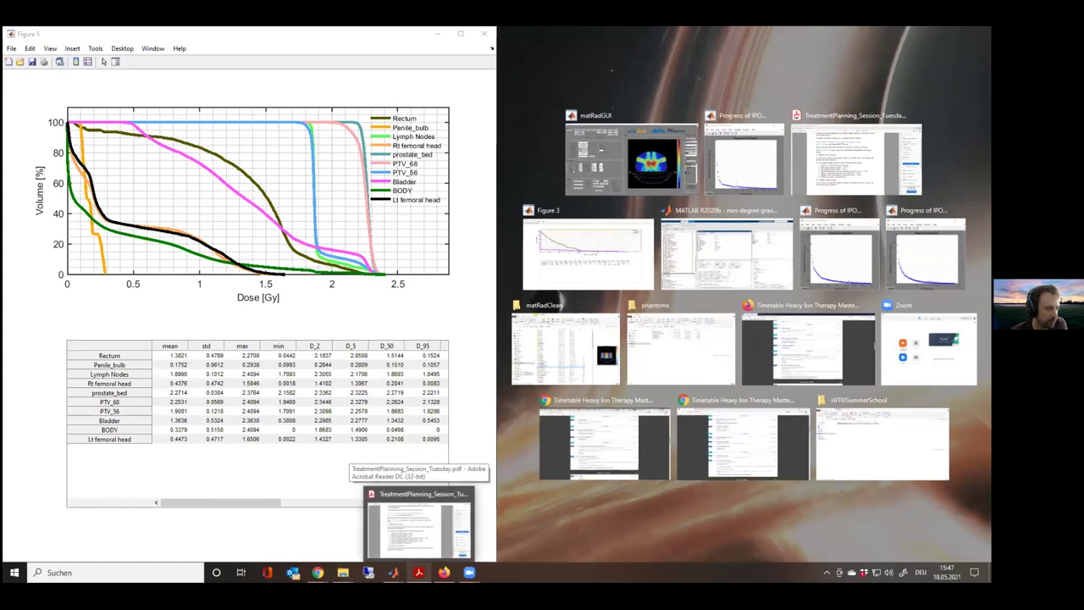
click(419, 524)
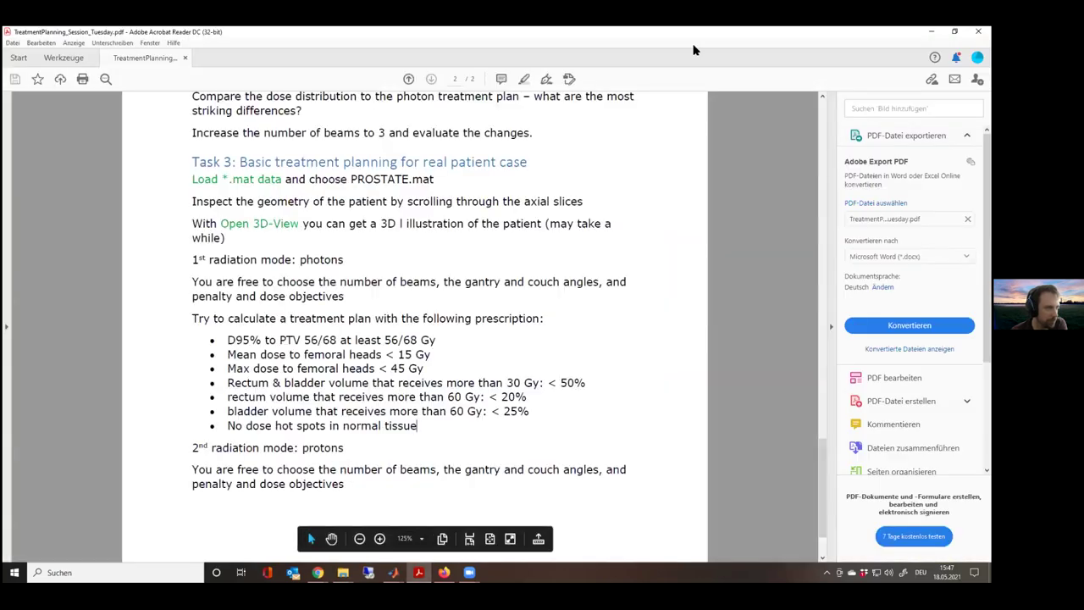
key(super+Down)
key(super+Right)
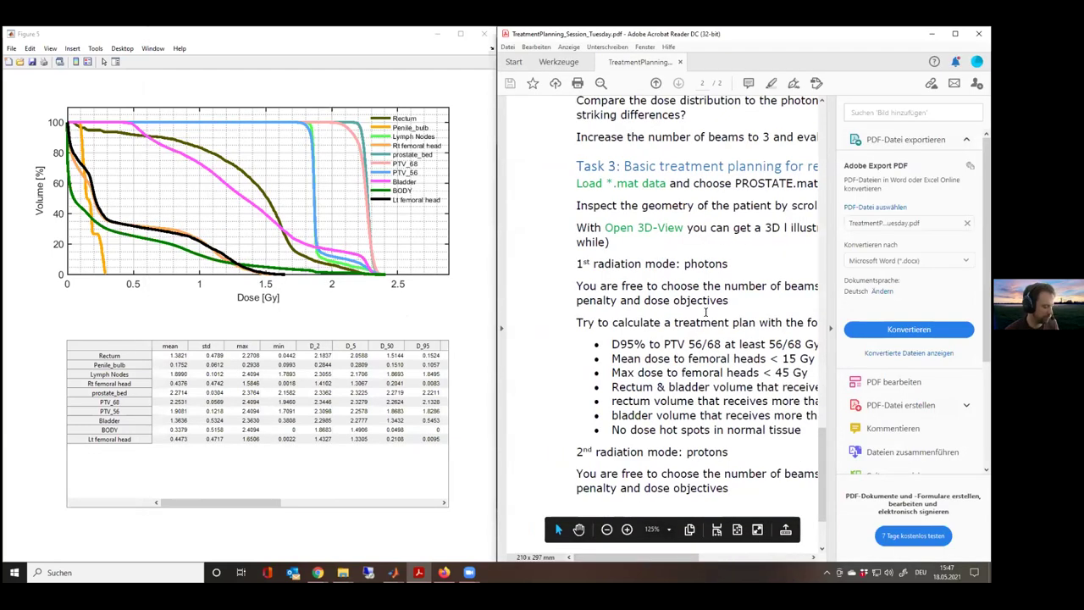
Zoom the Task 3 instructions out to 100% and bring the dose prescription list into view beside the dose-volume histogram
key(ctrl+minus)
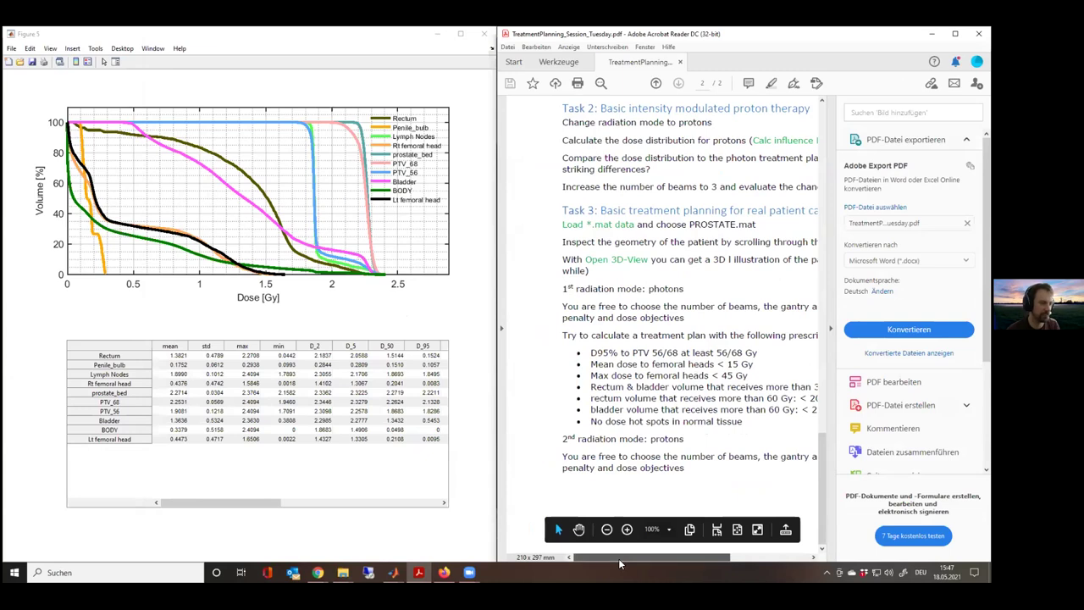
drag(618, 558, 628, 558)
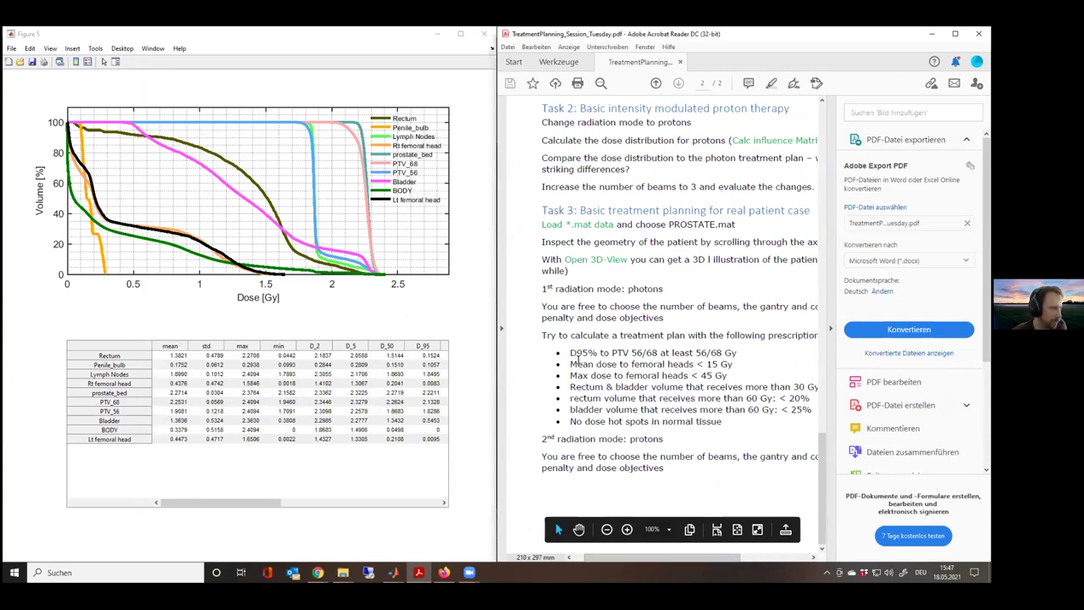
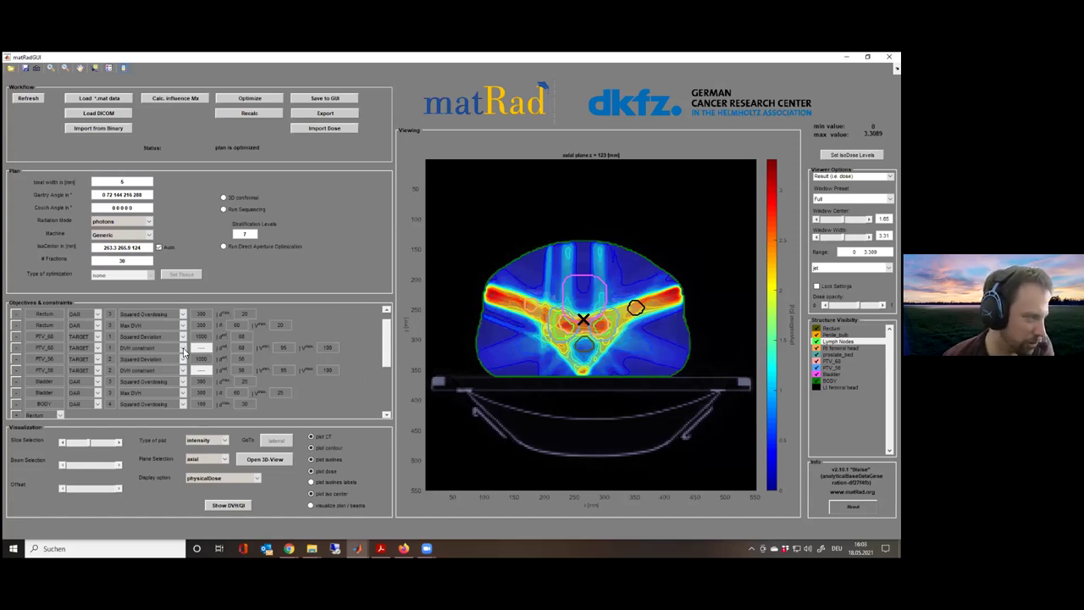
In matRadGUI, inspect the photon dose in neighbouring axial slices, then review the dose-volume histogram and quality indicators in an enlarged figure and close it
scroll(536, 330, up, 3)
scroll(582, 352, up, 3)
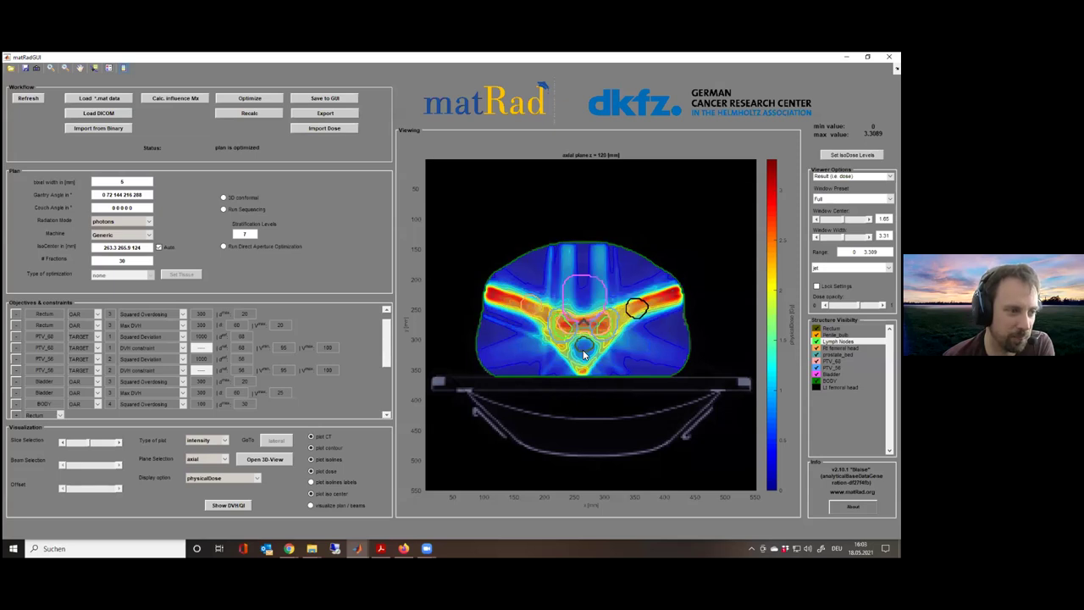
scroll(582, 356, up, 2)
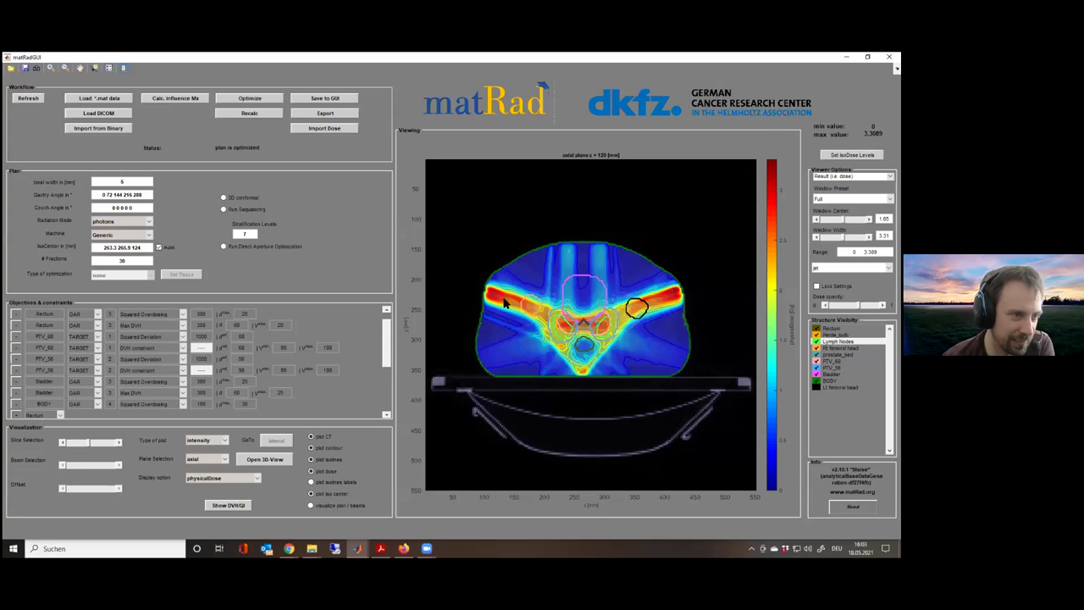
scroll(628, 351, up, 1)
click(228, 505)
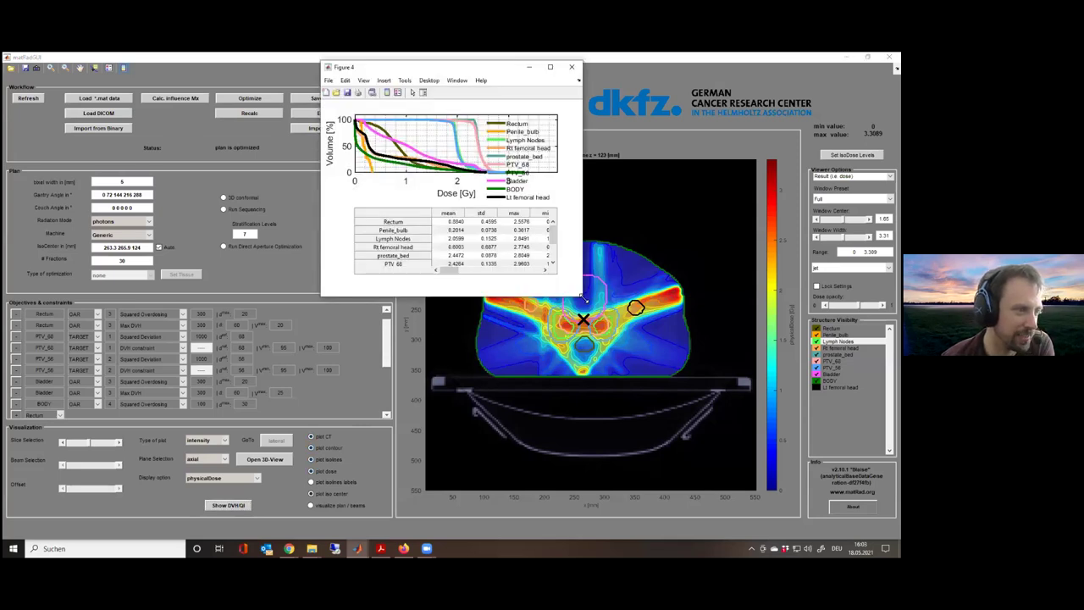
drag(583, 298, 686, 466)
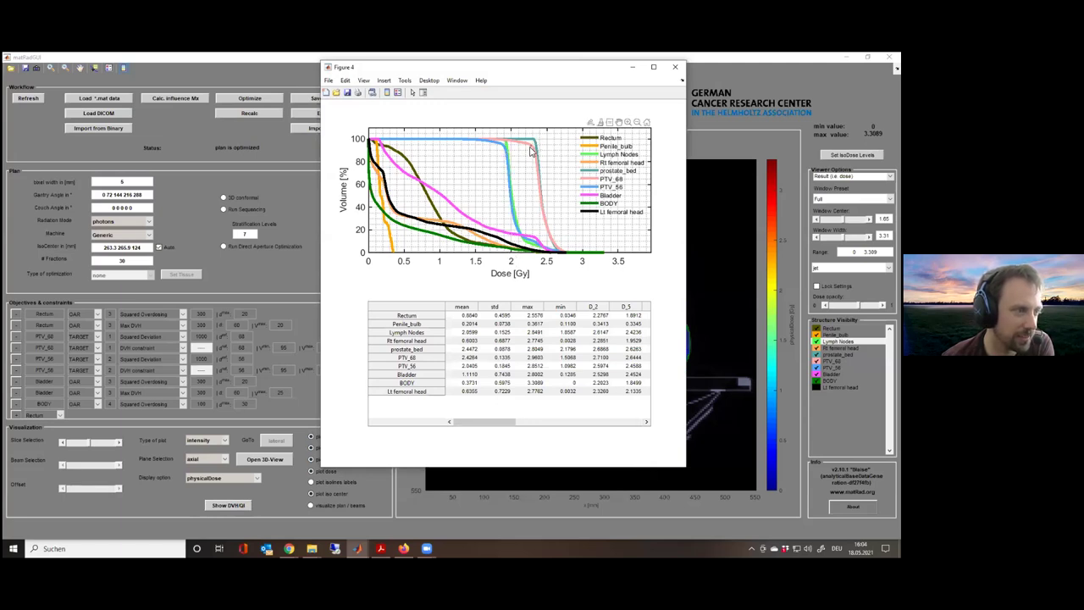
mouse_move(530, 147)
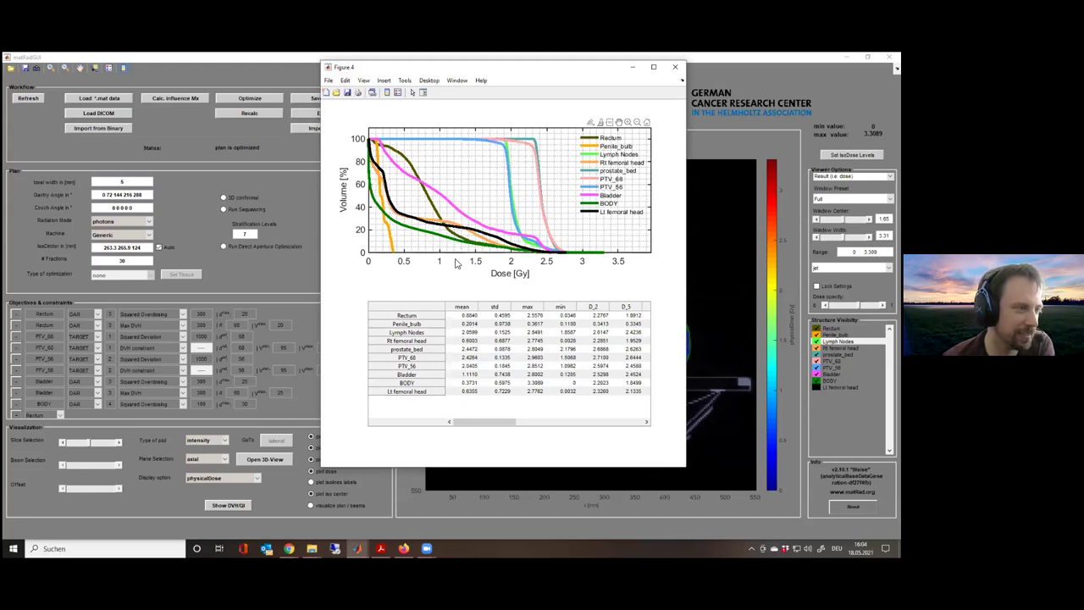
click(681, 71)
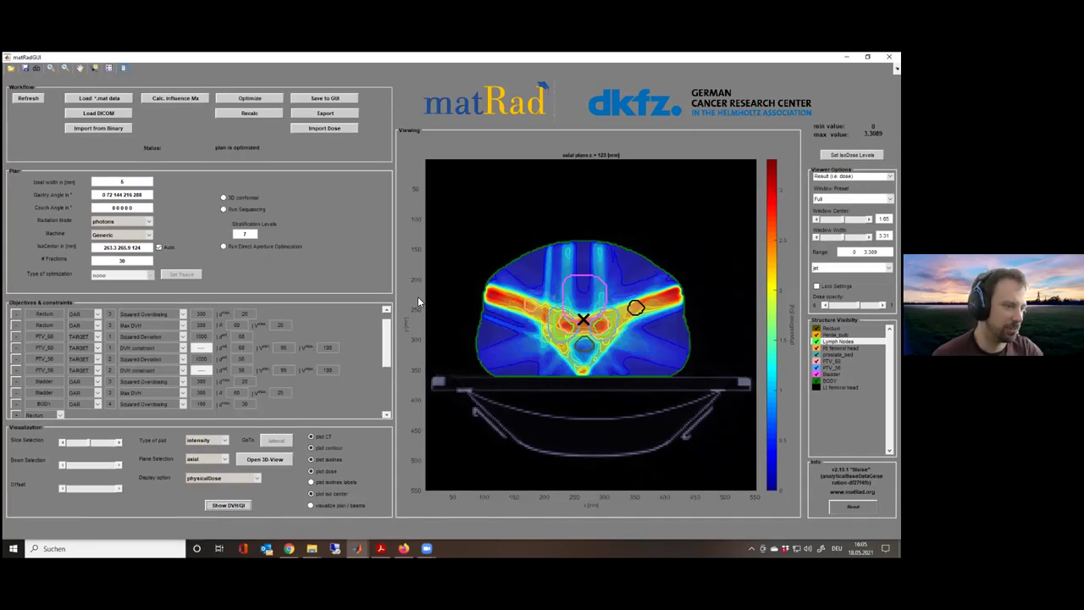
Recheck the axial dose slices around the isocenter and reopen the enlarged DVH and quality indicator figure, closing it after review
scroll(613, 346, down, 1)
scroll(613, 347, down, 3)
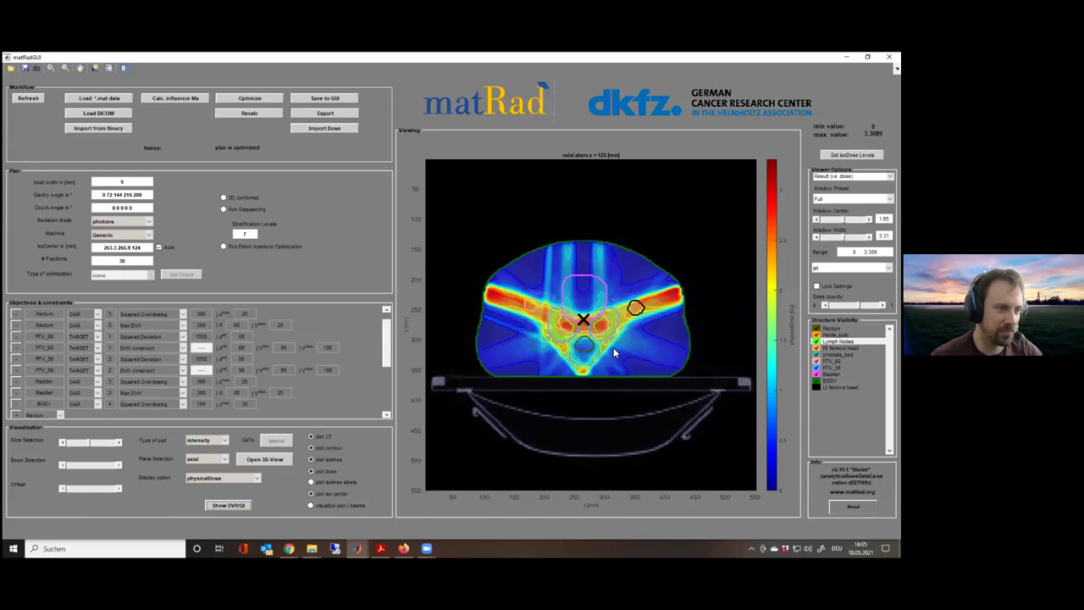
scroll(605, 363, up, 1)
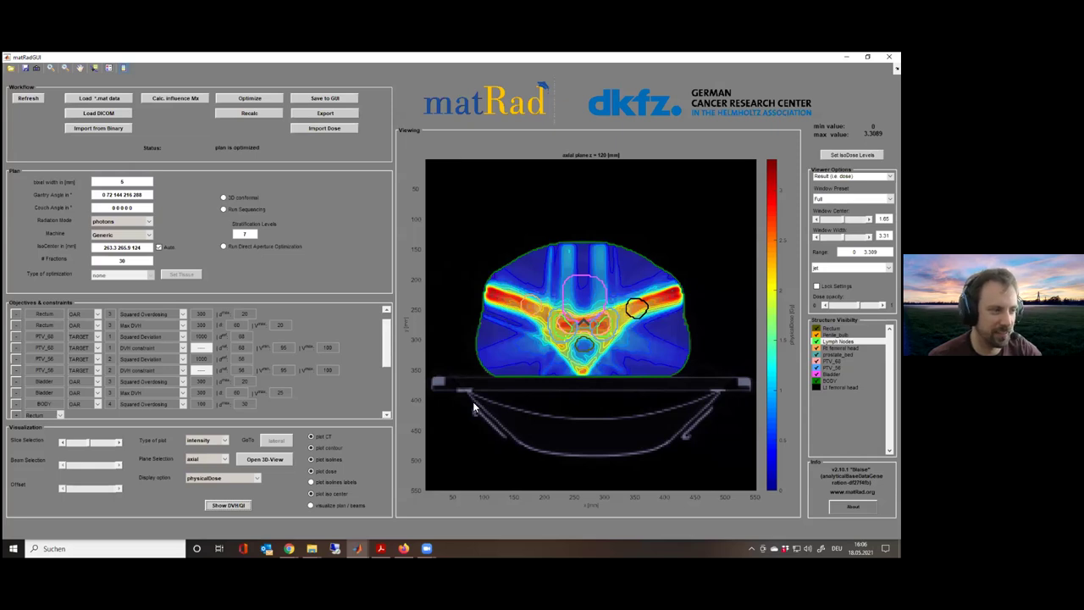
click(241, 502)
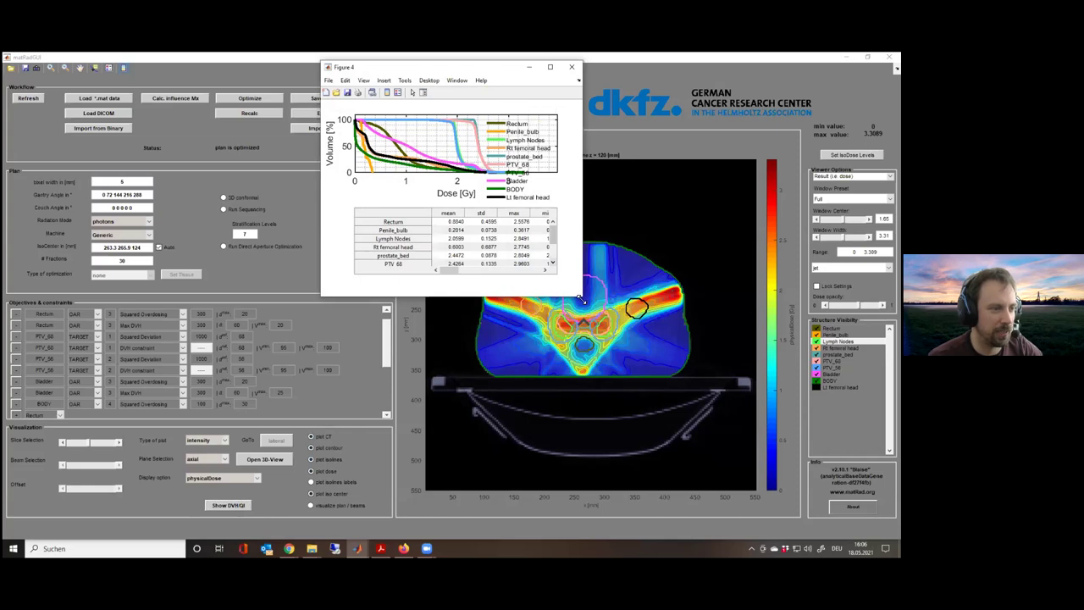
drag(579, 299, 683, 414)
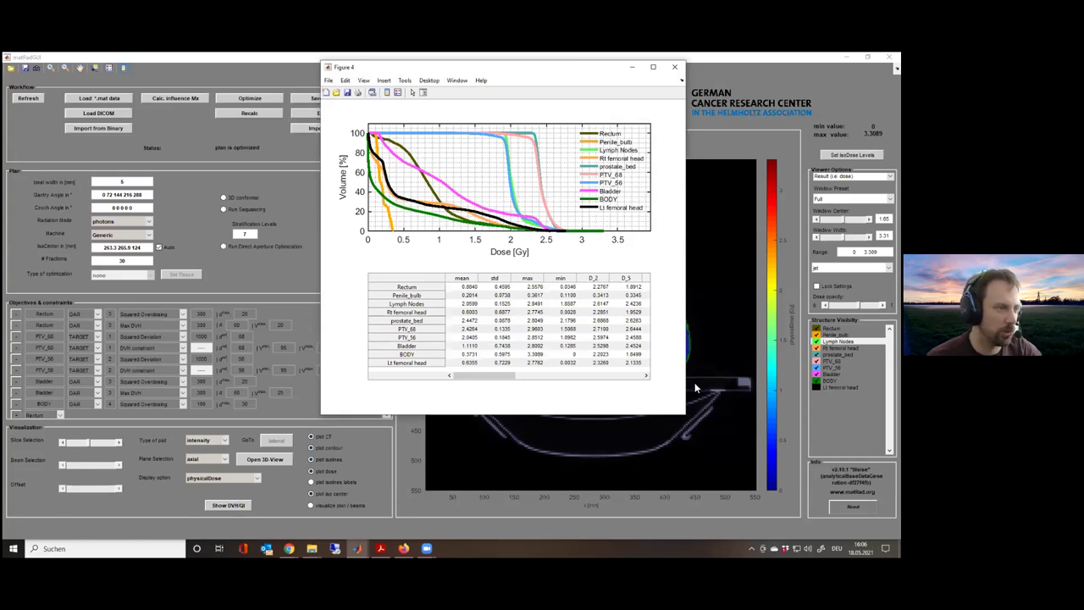
click(675, 68)
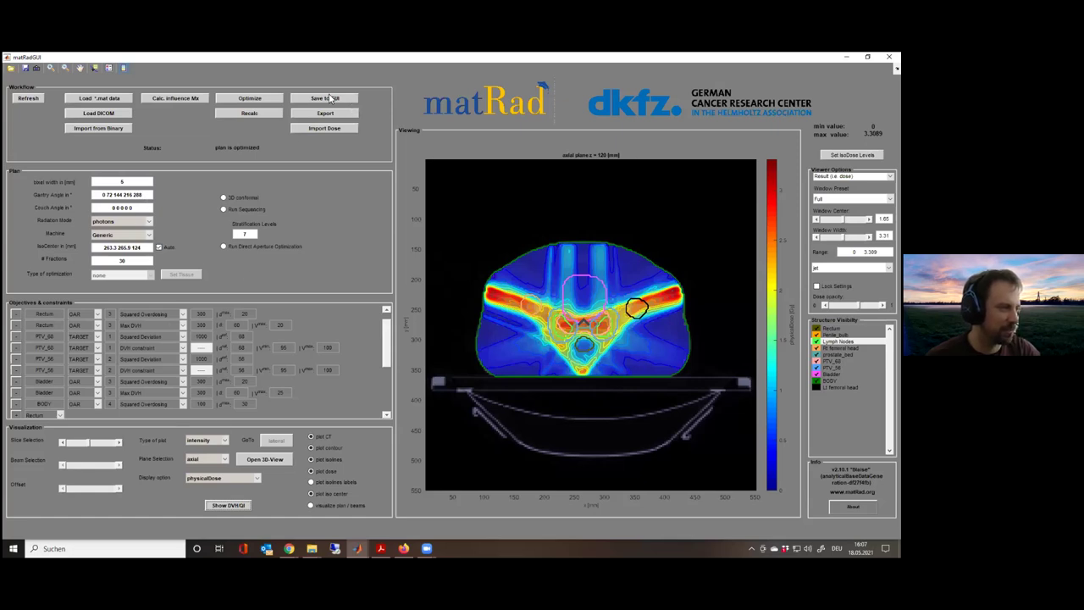
Save the current axial dose view as prostate_dose_imrt.png in the matRadClean folder
click(36, 68)
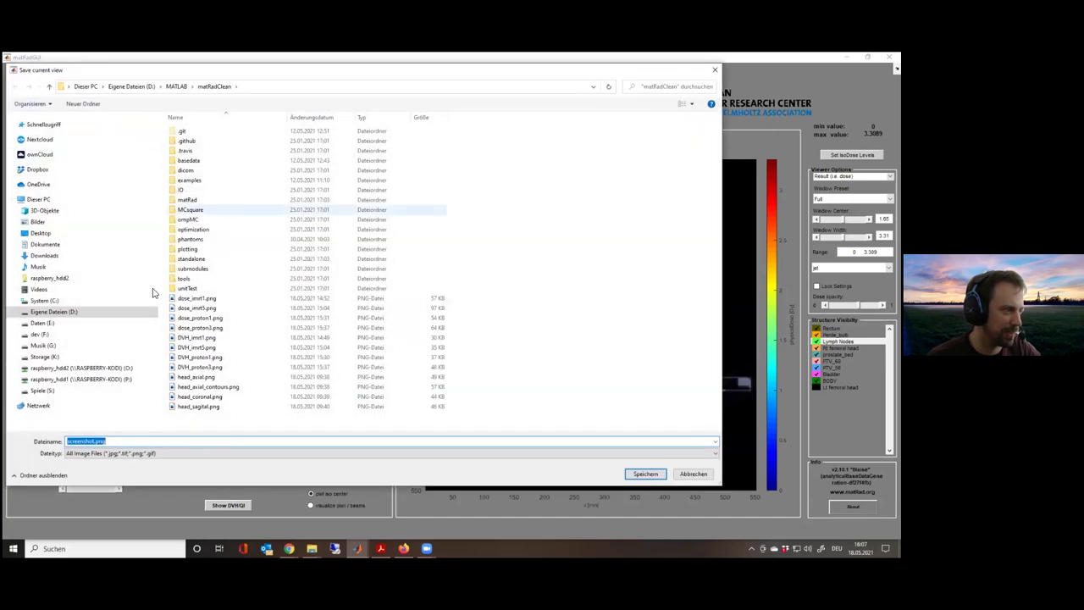
text(prostate_dose_img)
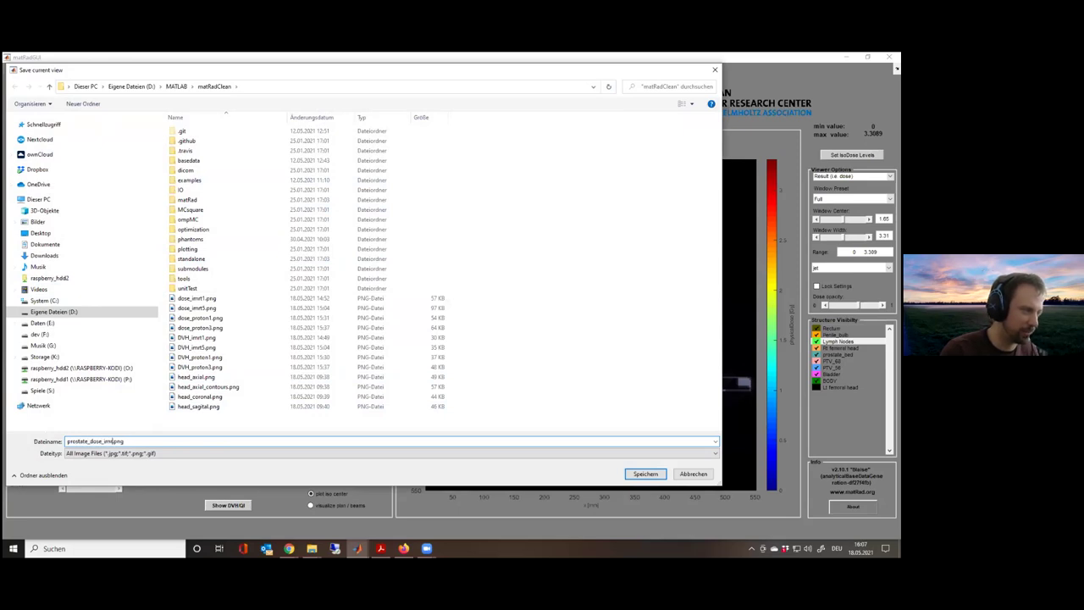
key(Return)
click(452, 241)
Show the photon plan's DVH and quality indicators full screen, save the figure as DVH_prostate_imrt.png and close it
click(220, 506)
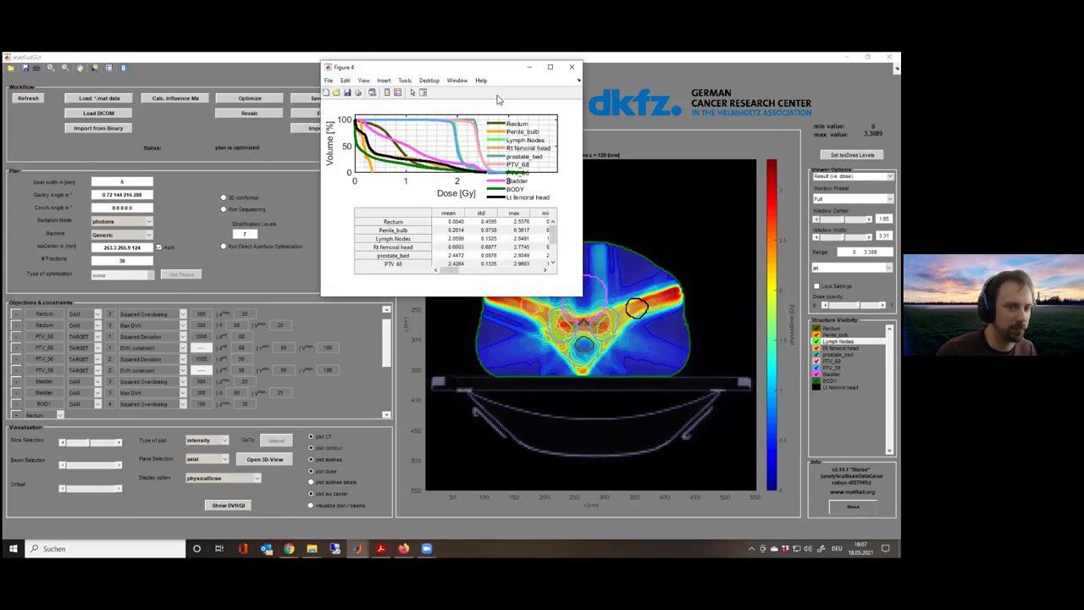
click(347, 94)
key(Escape)
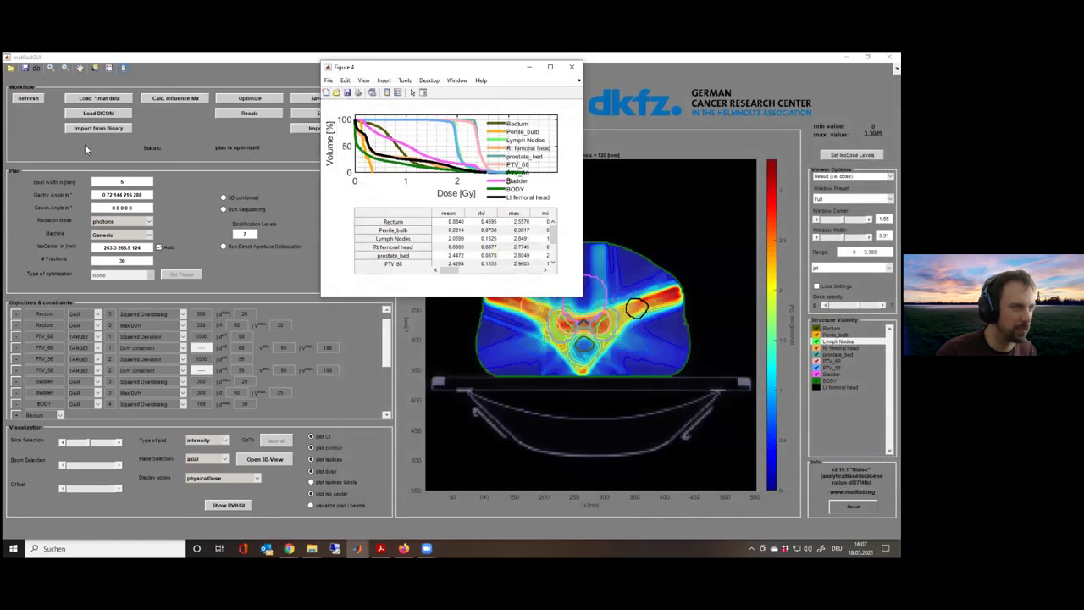
click(549, 67)
click(28, 81)
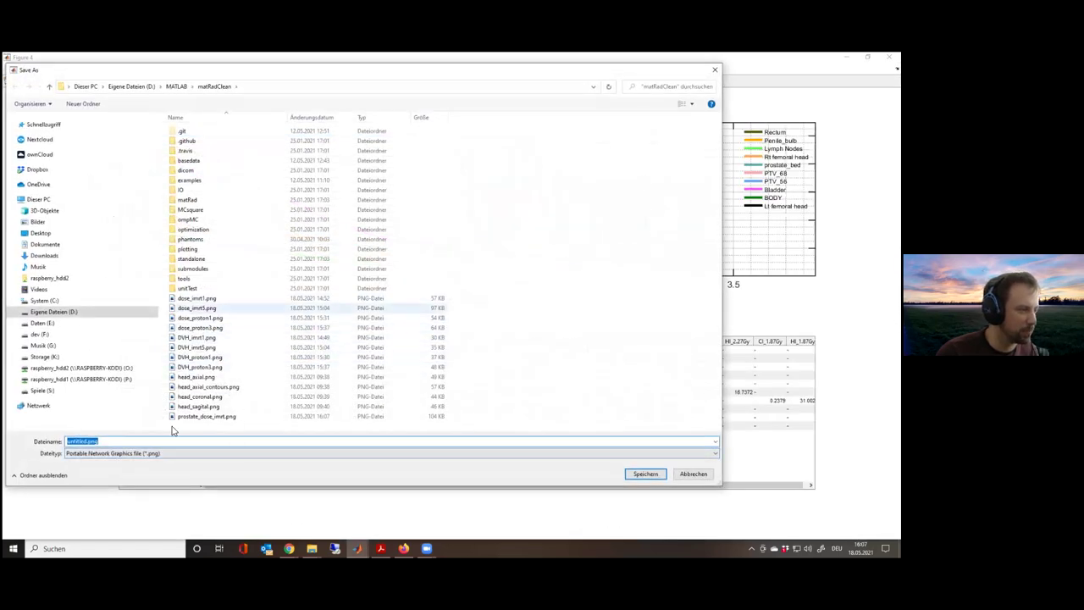
text(DVH_)
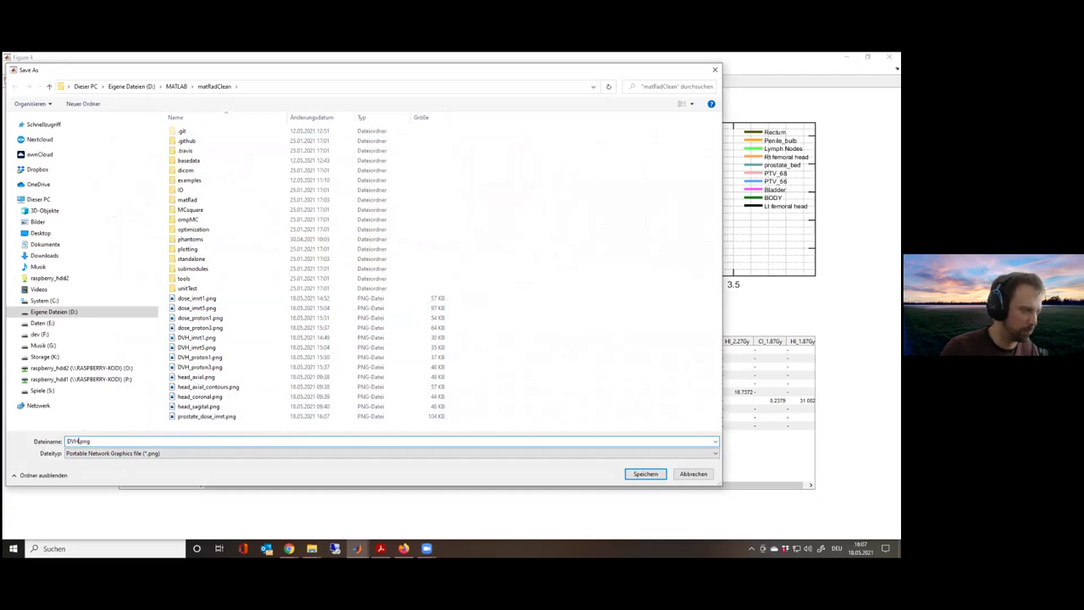
text(prostate)
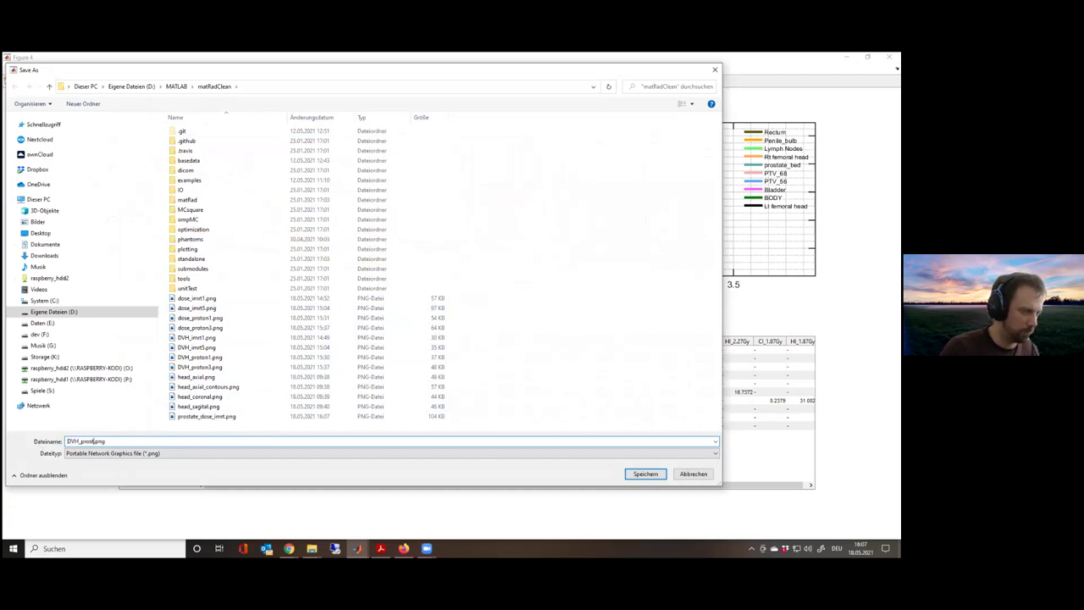
text(_imrt)
key(Return)
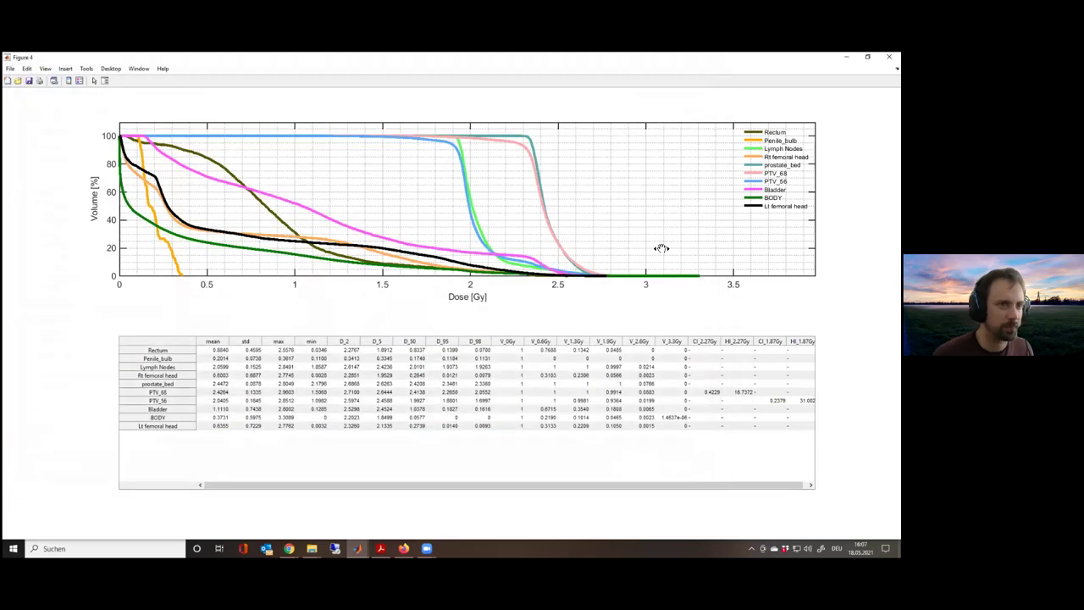
click(888, 56)
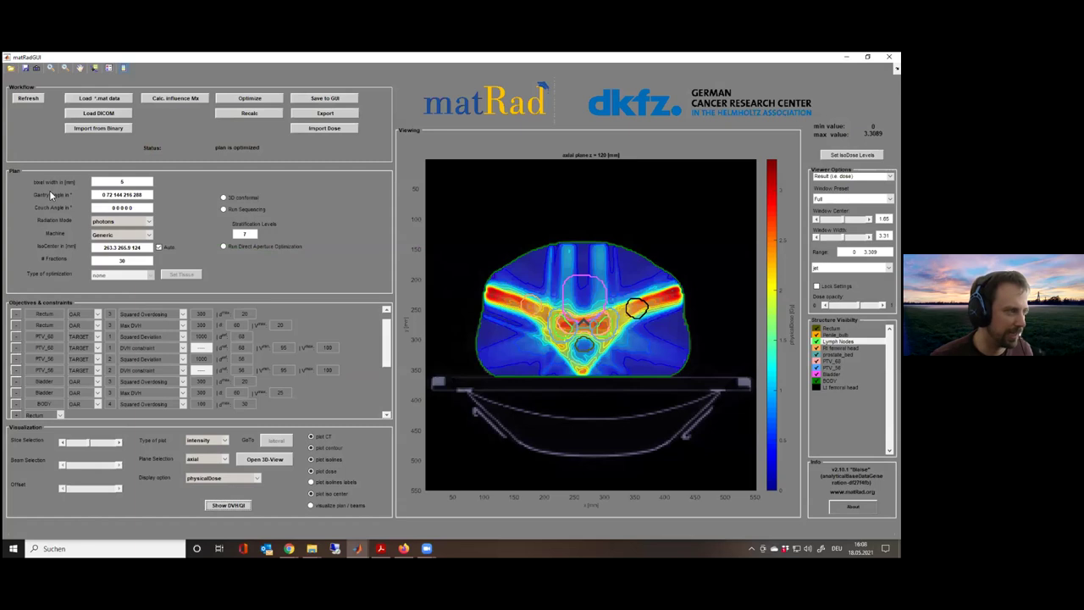
Set two opposing beams with gantry angles 90 270 and couch angles 0 0, and check their directions with the beam visualization
key(Tab)
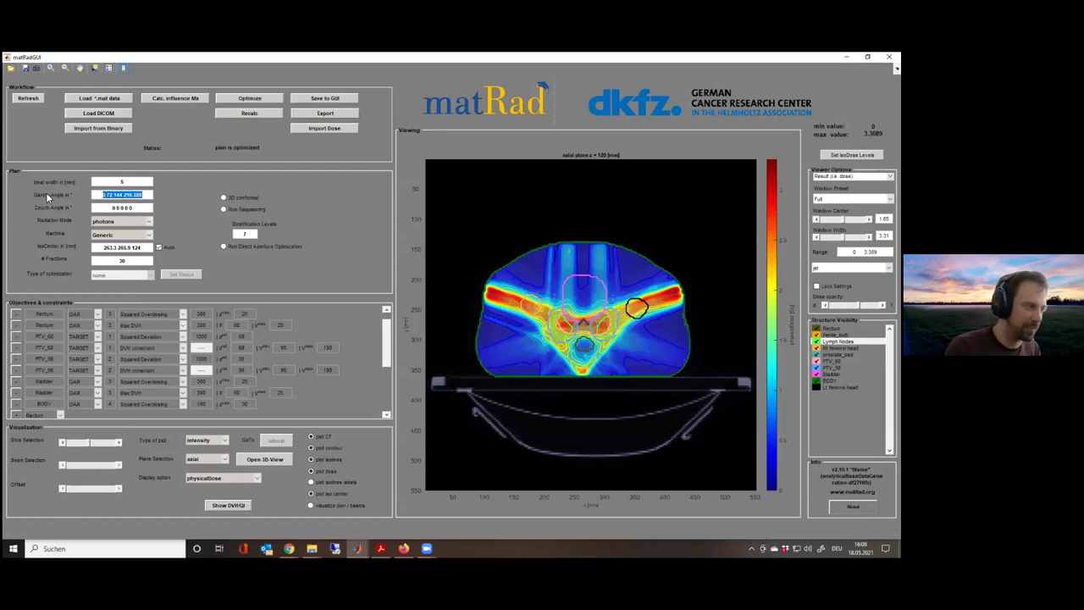
text(90 270)
key(Tab)
text(0)
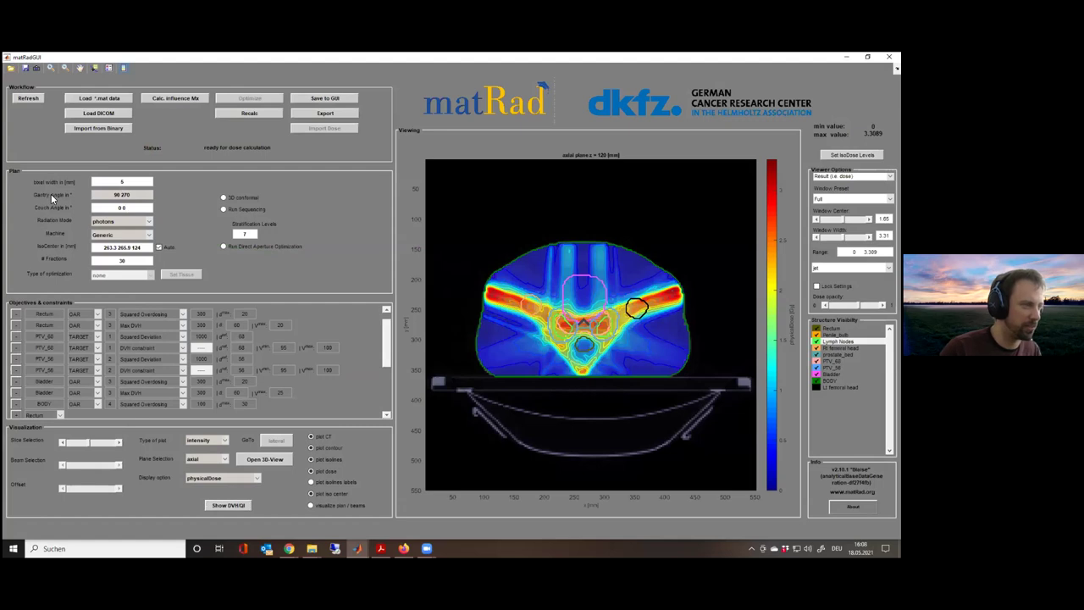
key(Tab)
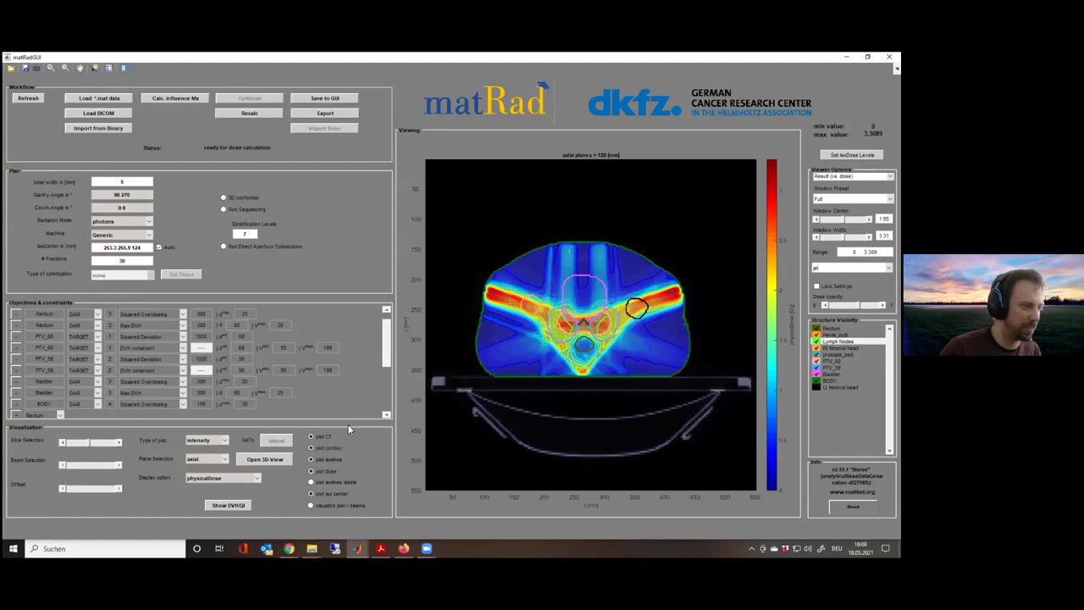
click(330, 506)
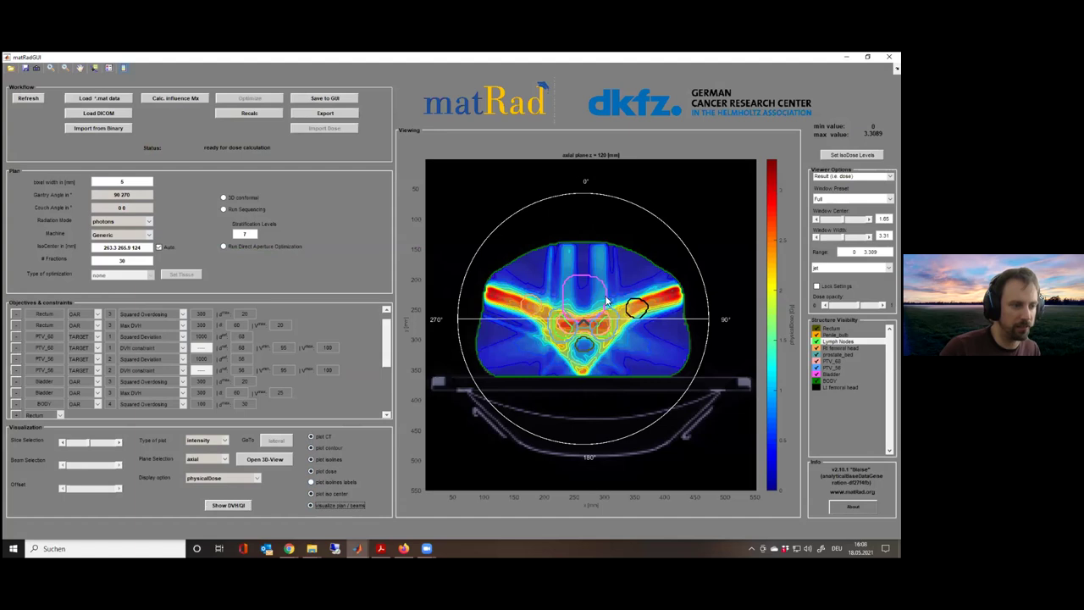
click(340, 505)
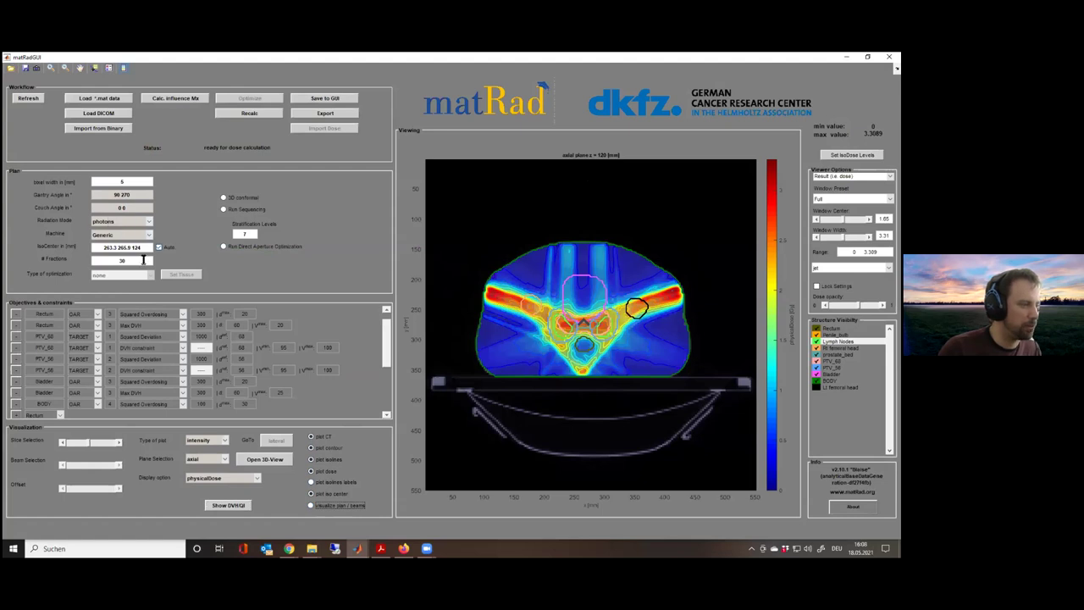
Change the radiation mode to protons and calculate the dose influence matrix
click(117, 224)
click(114, 238)
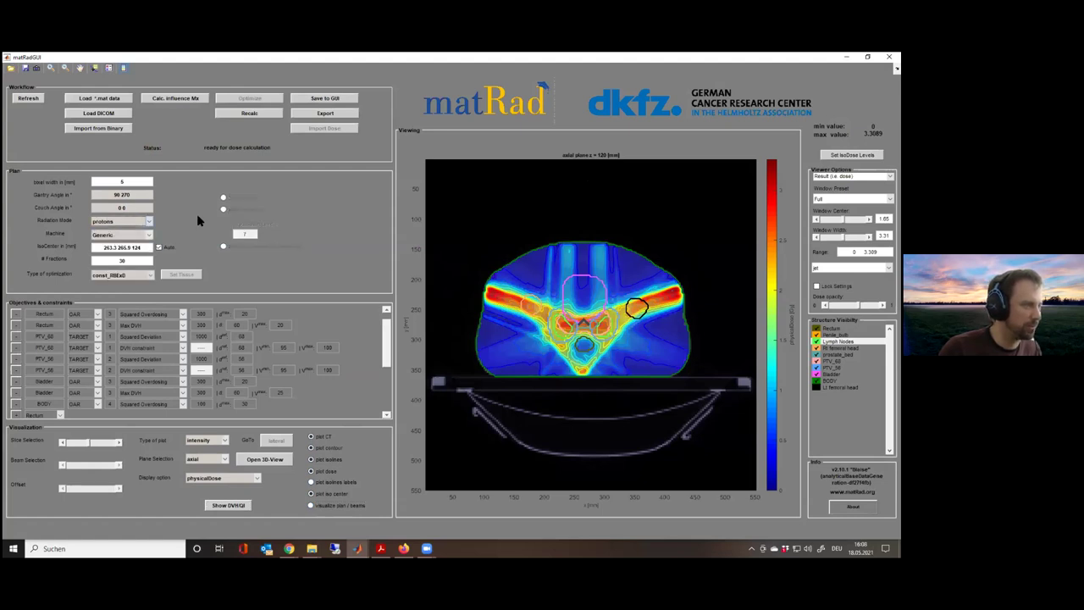
click(191, 99)
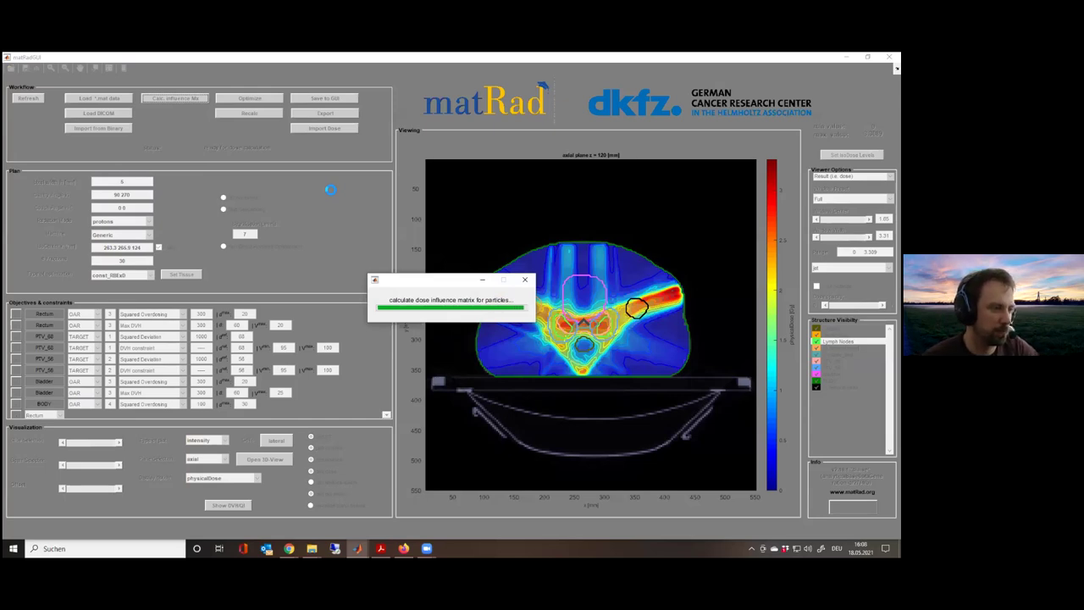
Optimize the two-beam proton plan, closing an earlier optimization progress plot meanwhile, and acknowledge the optimizer message
click(256, 101)
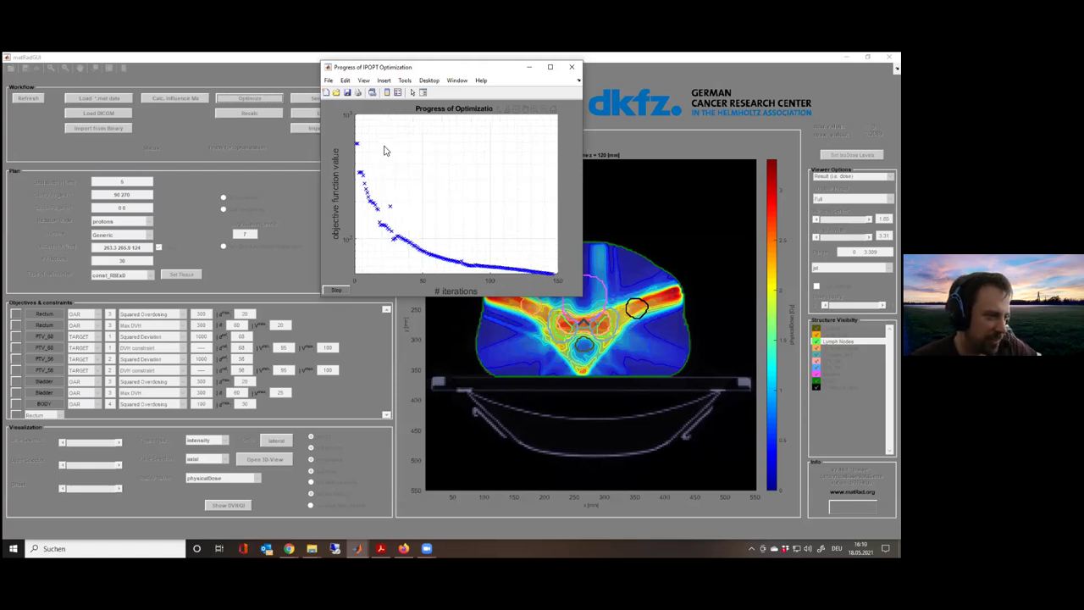
mouse_move(356, 548)
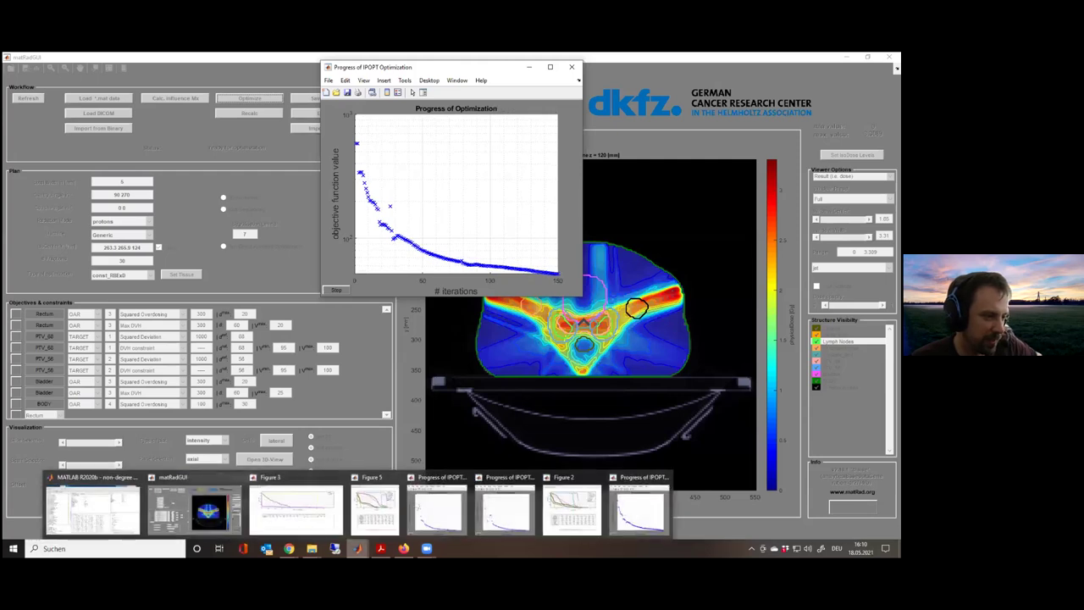
click(506, 534)
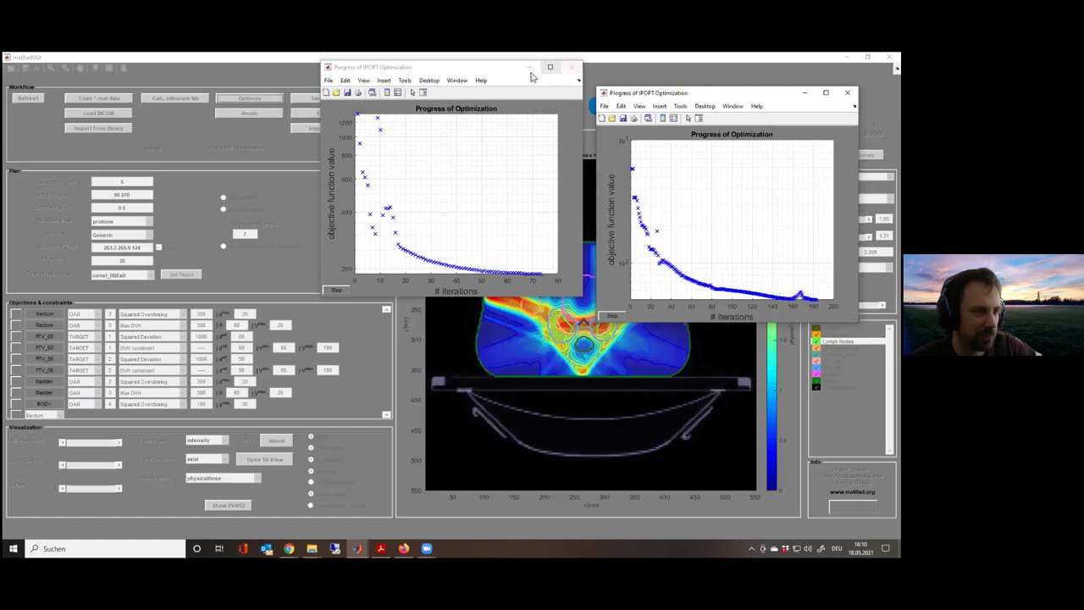
click(569, 68)
drag(720, 92, 535, 93)
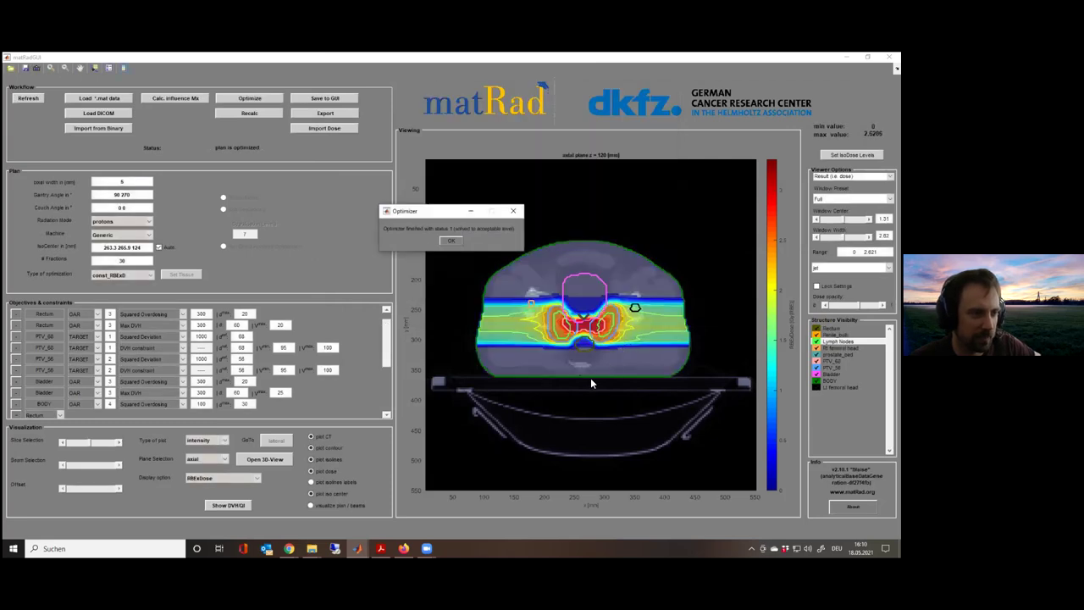
click(451, 241)
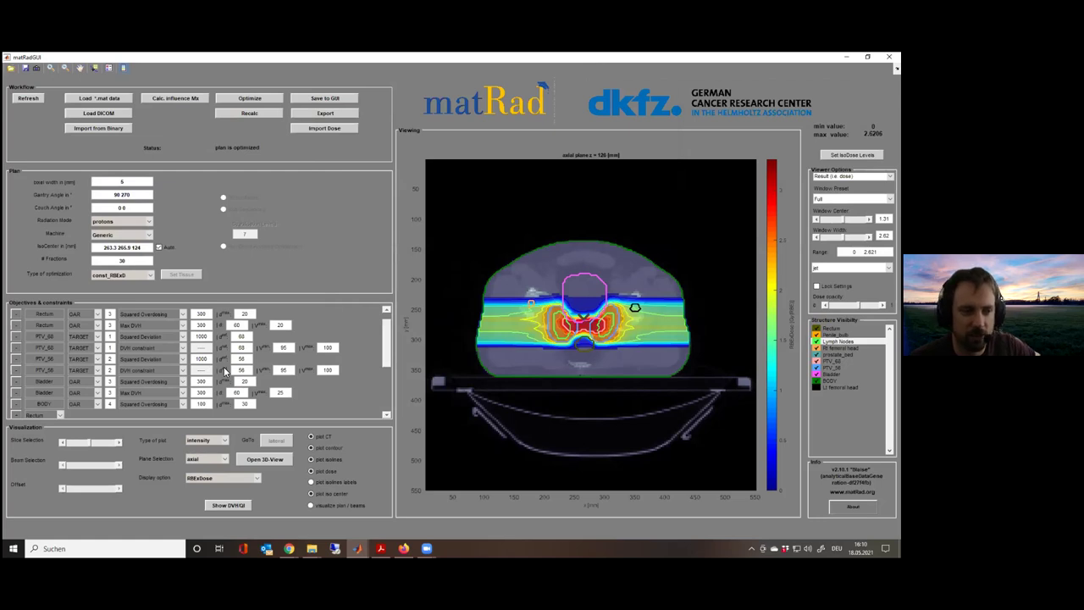
Inspect the optimized proton dose distribution across the axial slices around the prostate target
scroll(614, 344, down, 5)
scroll(611, 345, down, 3)
scroll(611, 345, down, 3)
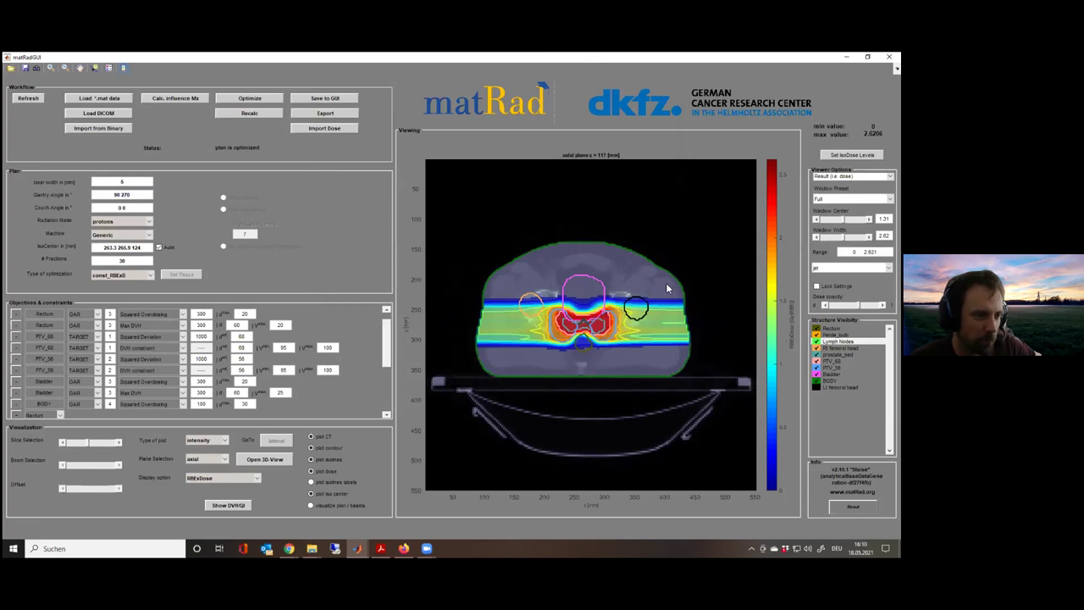
scroll(614, 342, up, 4)
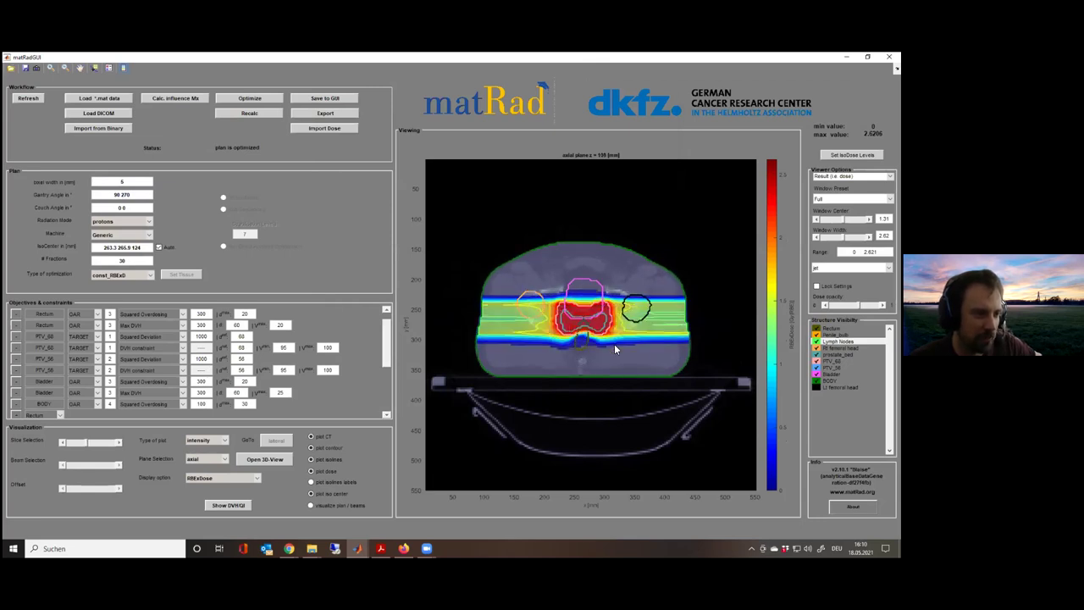
scroll(614, 345, up, 2)
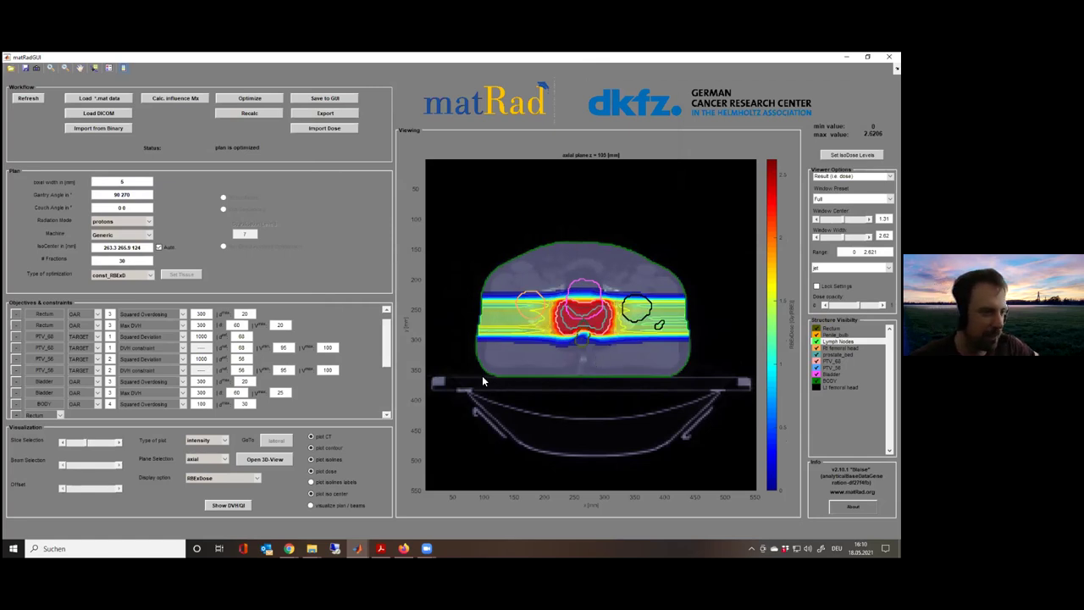
Show the proton plan's DVH and quality indicators in an enlarged figure, compare it with the dose view and close it
click(241, 507)
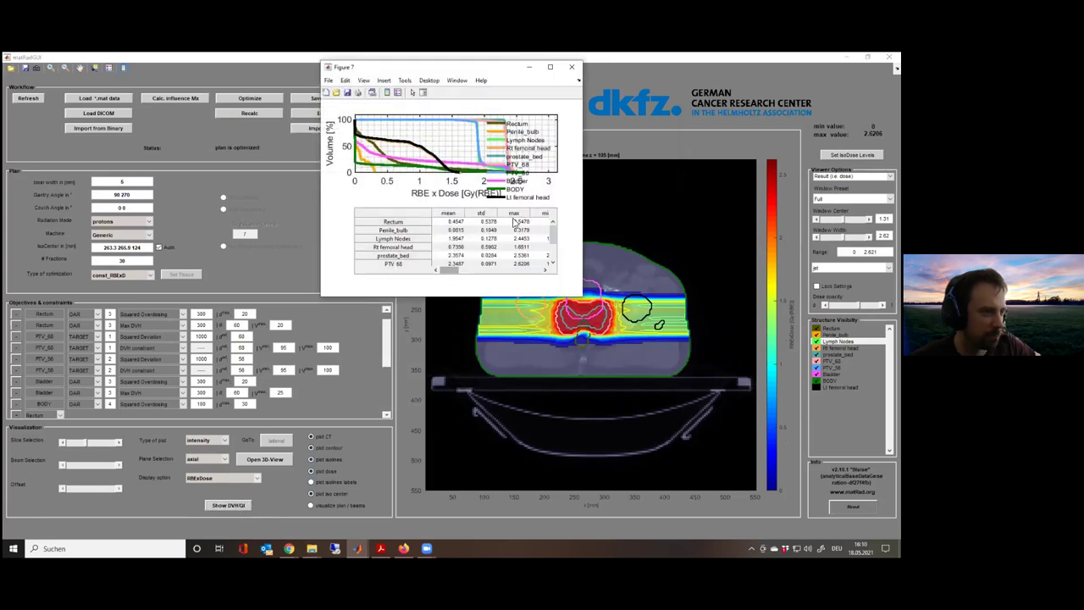
drag(492, 68, 344, 90)
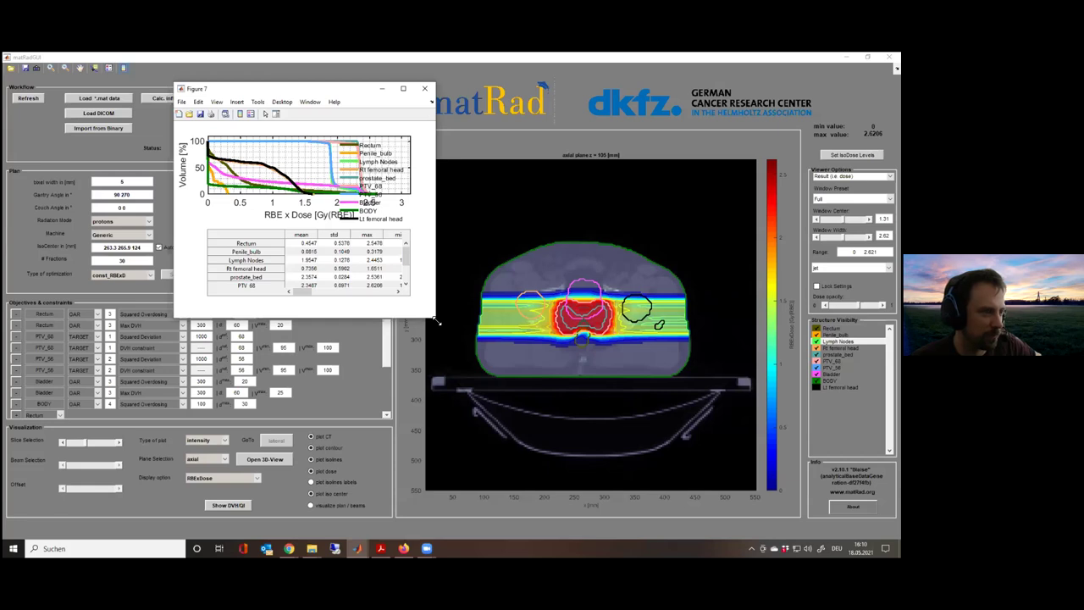
drag(435, 319, 724, 459)
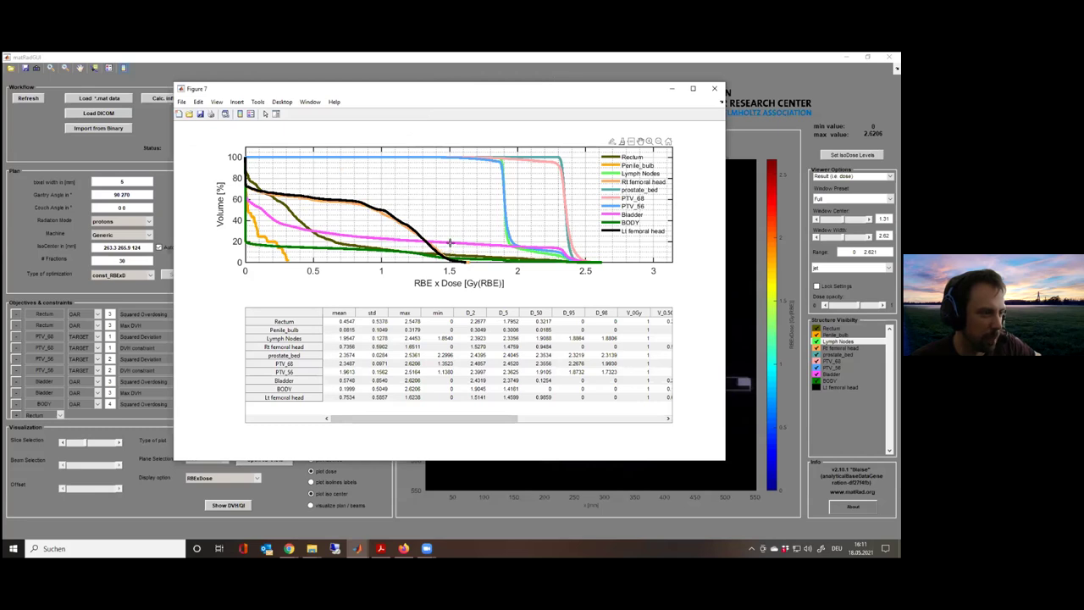
mouse_move(450, 244)
drag(479, 98, 307, 171)
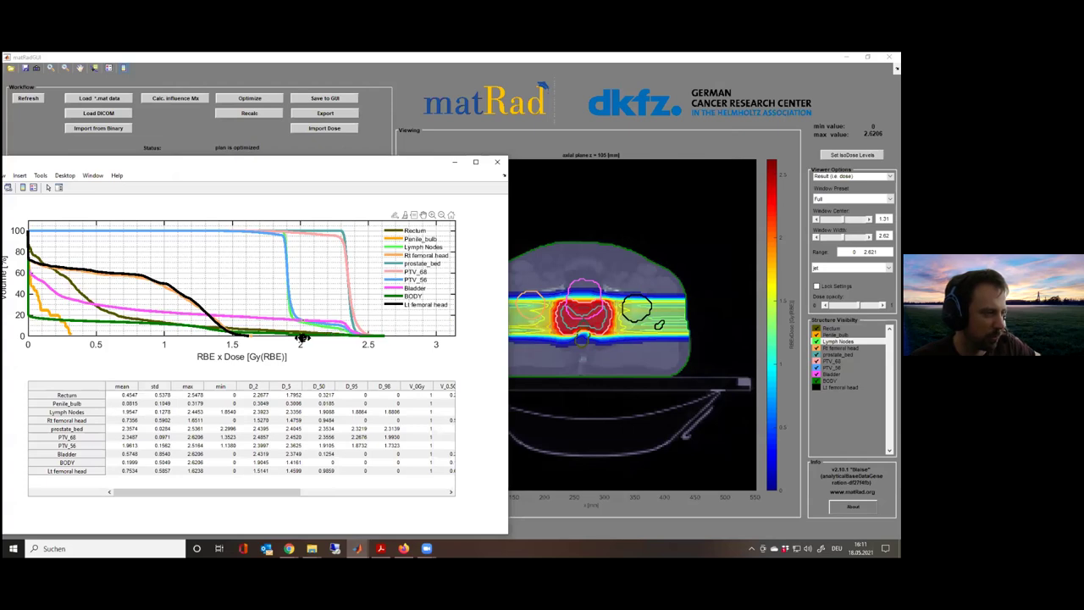
drag(285, 171, 464, 159)
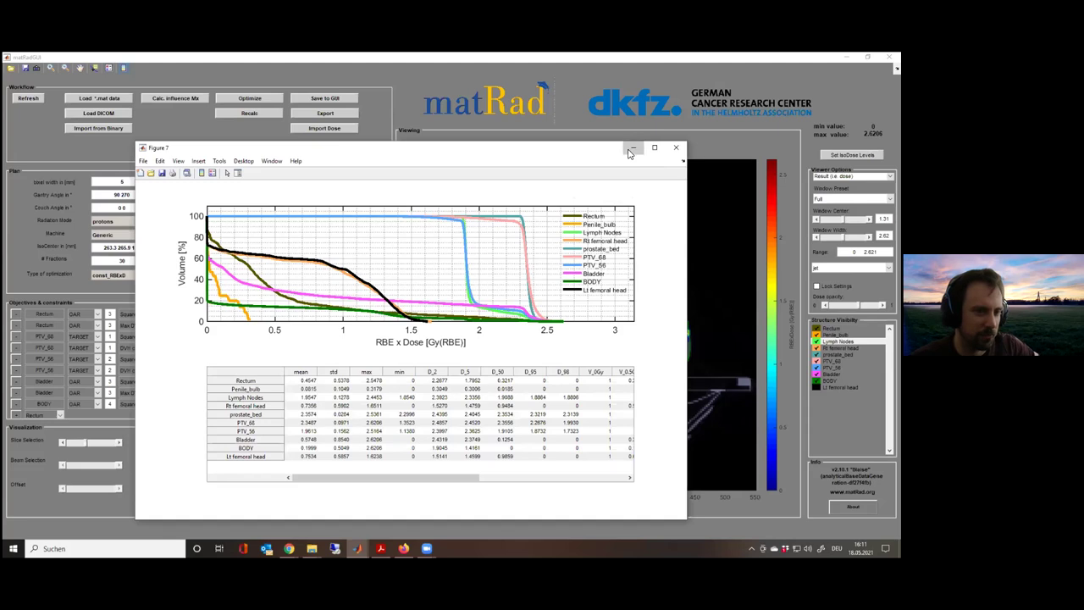
click(674, 150)
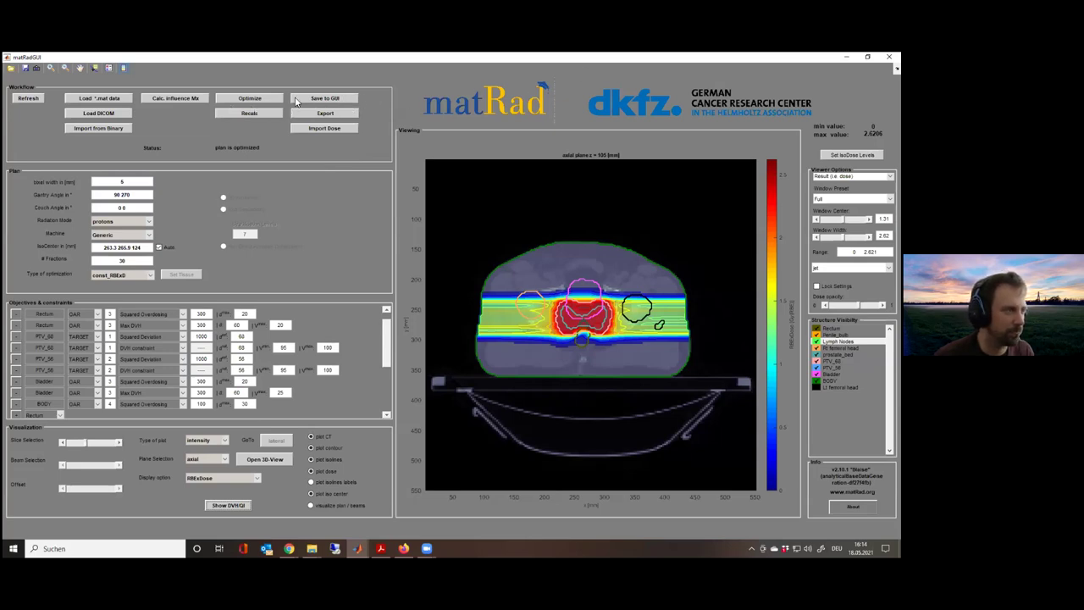
Save the current proton dose view as prostate_dose_proton.png in the matRadClean folder and acknowledge the save message
click(36, 71)
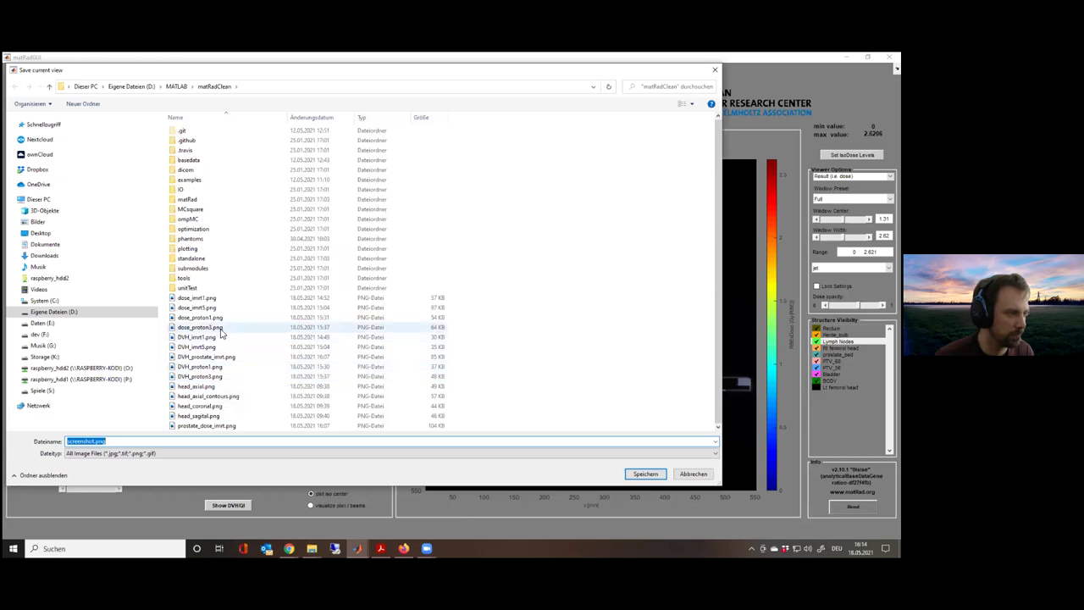
click(218, 426)
click(116, 442)
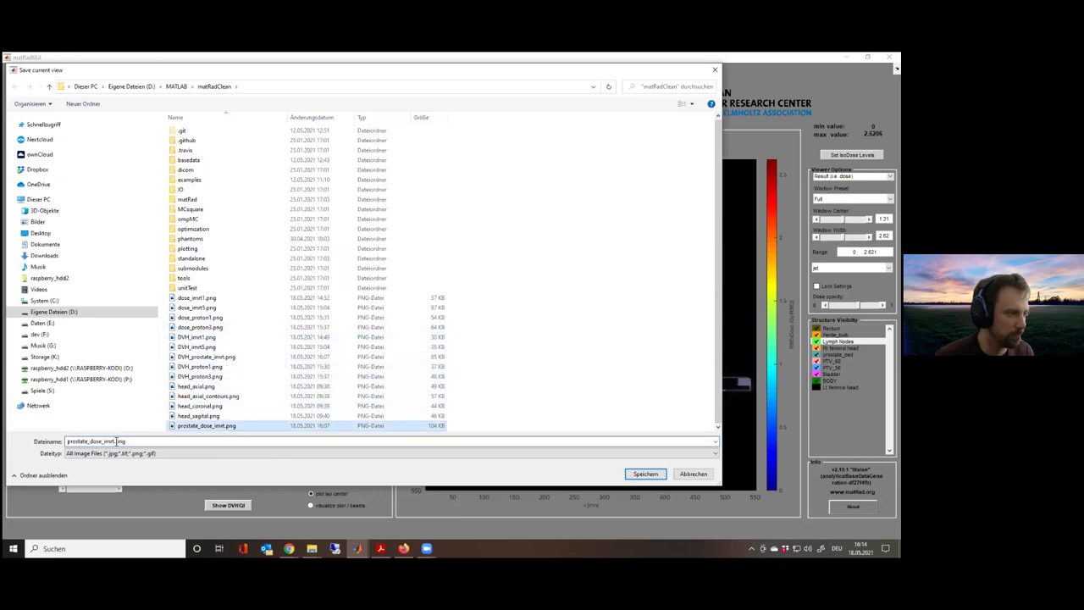
drag(116, 441, 104, 441)
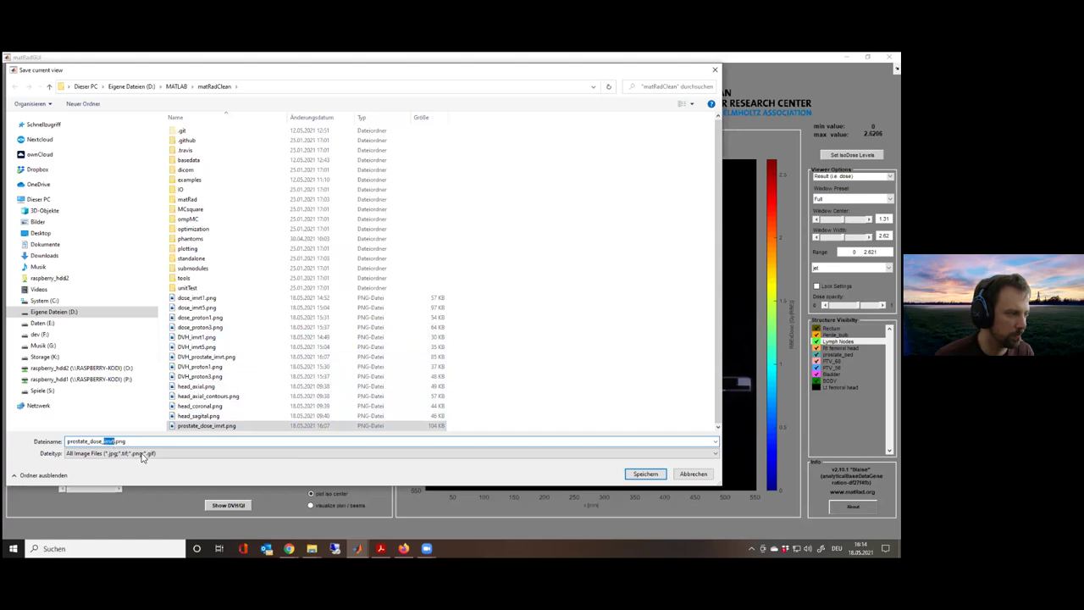
text(proton)
key(Return)
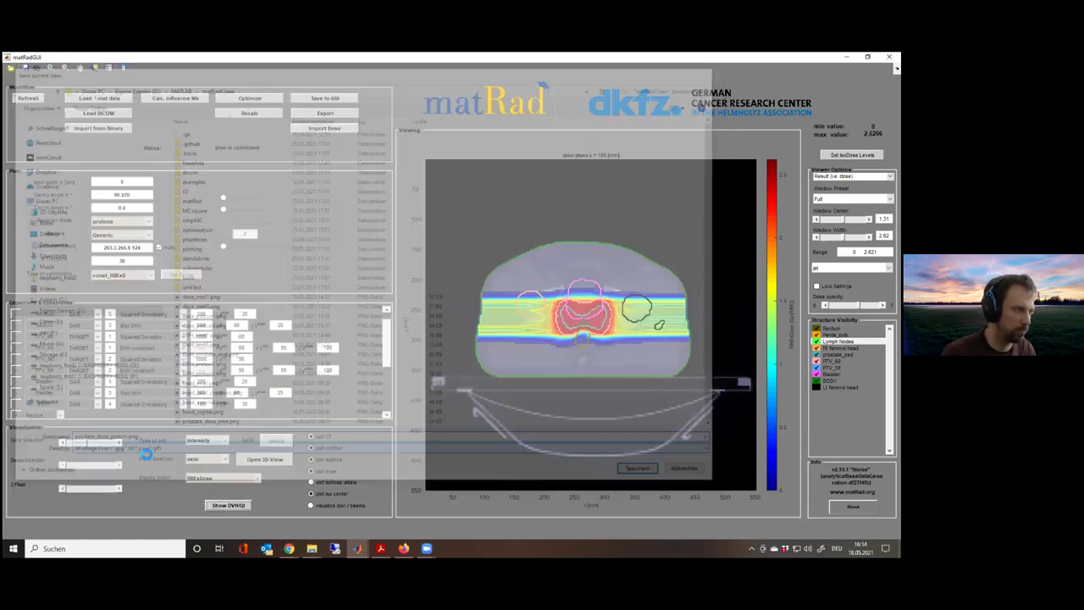
click(449, 241)
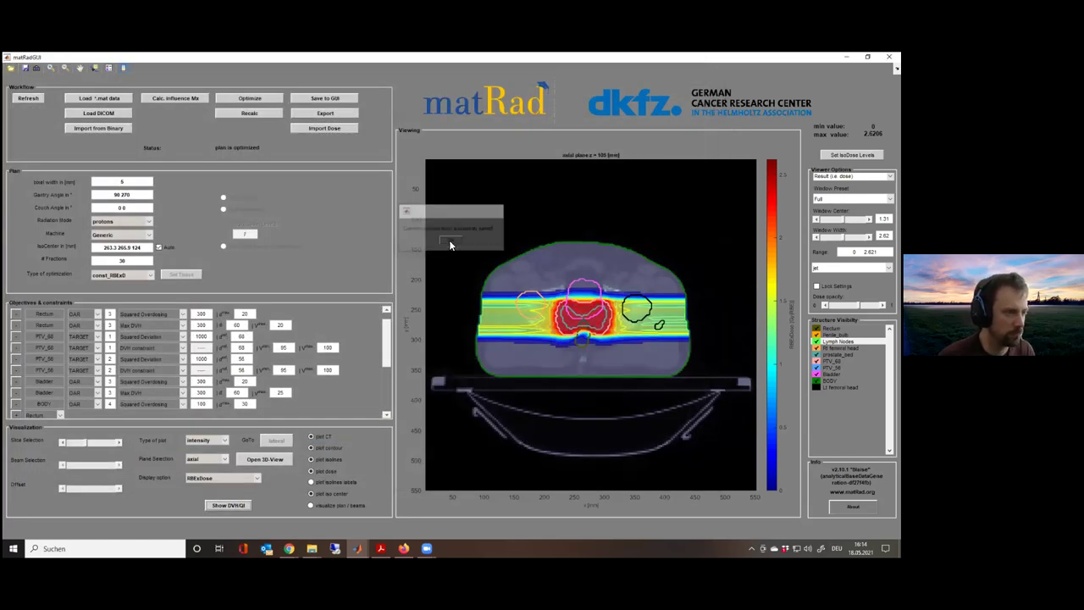
Reopen the proton plan's DVH figure, save it as prostate_DVH_proton.png in the matRadClean folder and close it
click(219, 507)
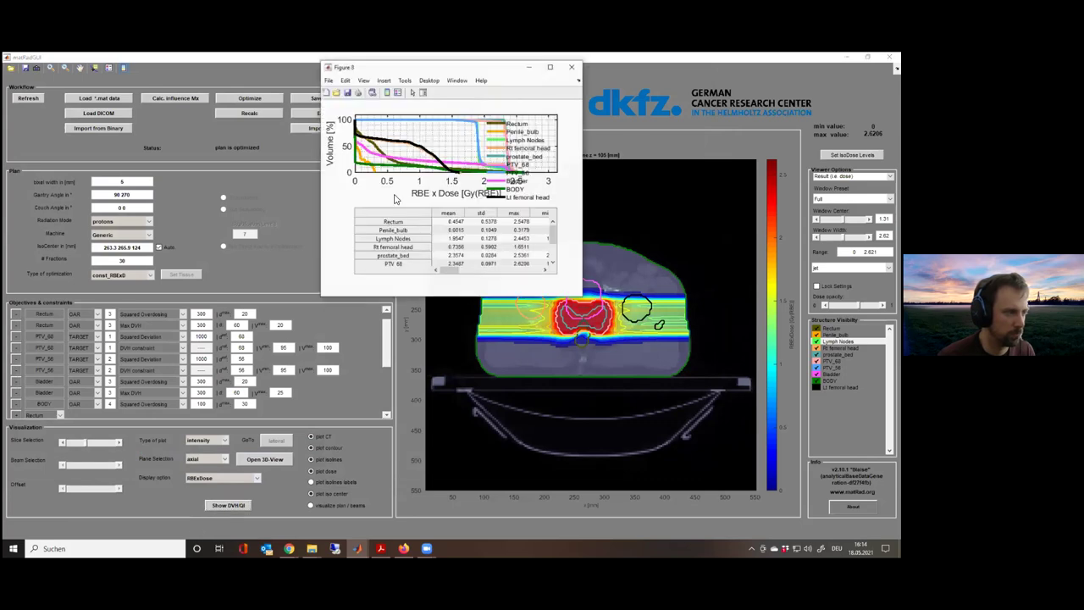
click(329, 80)
click(347, 135)
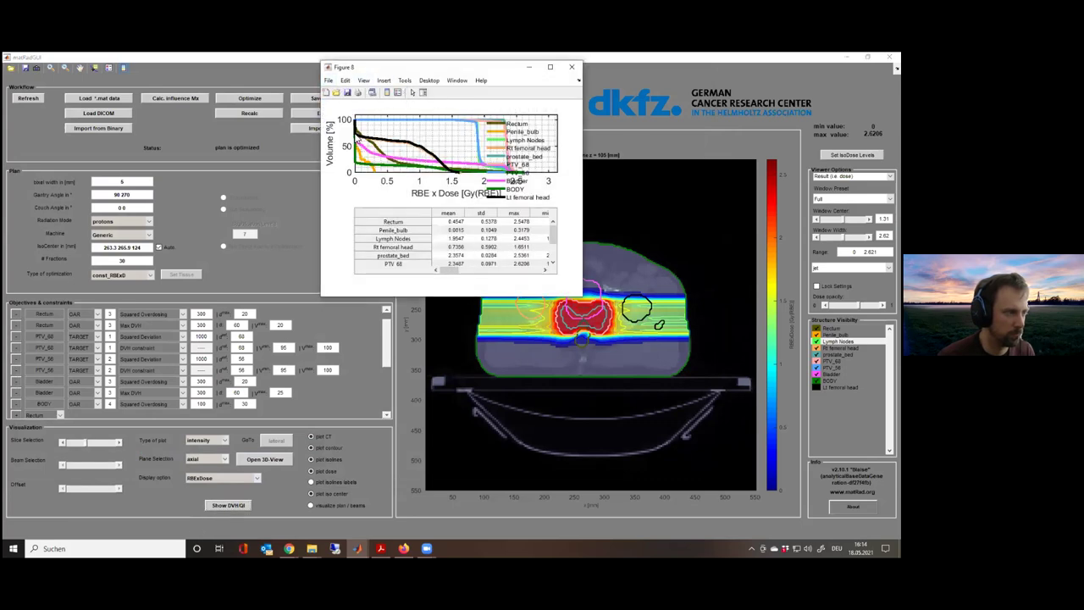
click(525, 437)
double_click(441, 455)
click(442, 455)
drag(417, 453, 405, 453)
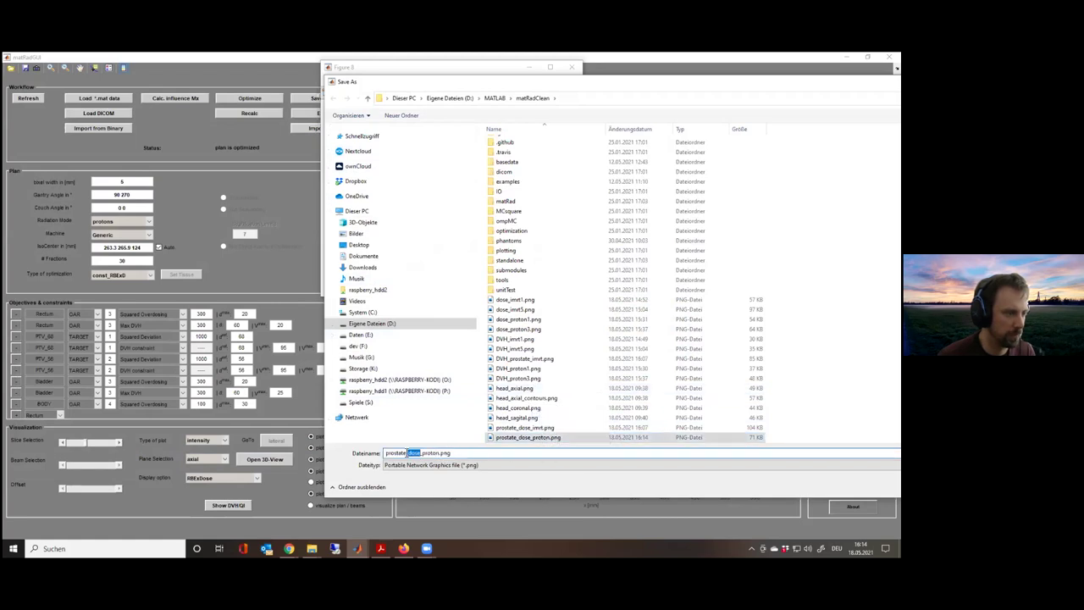
text(DVH)
key(Return)
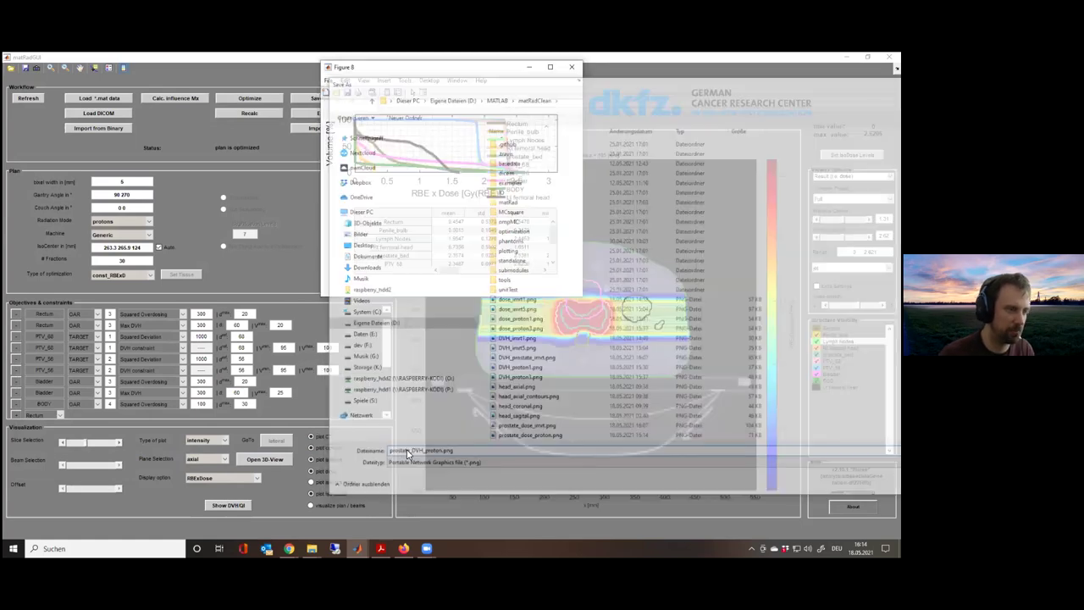
click(571, 68)
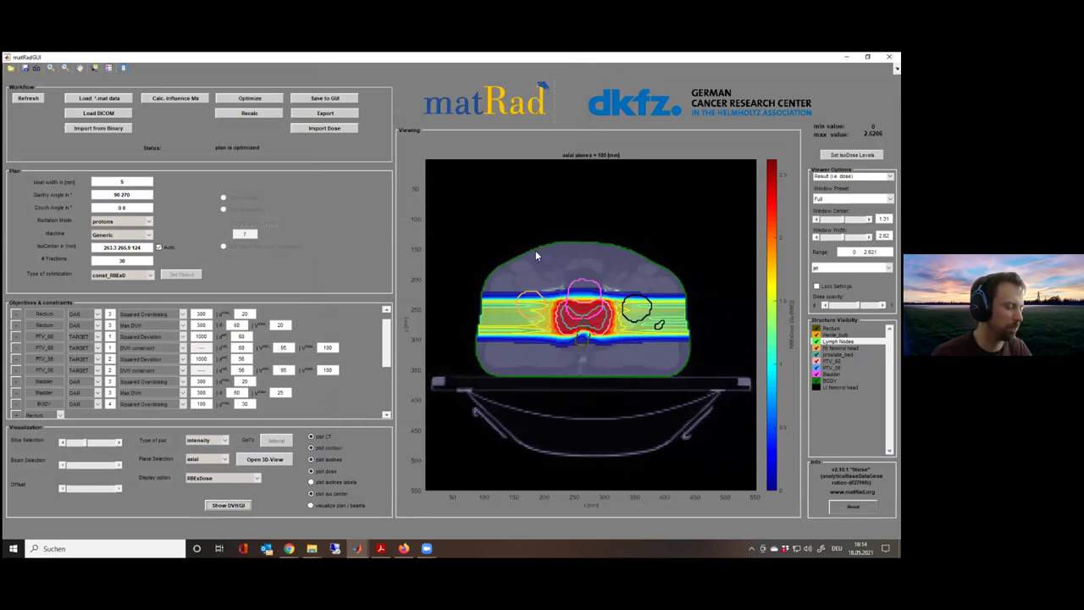